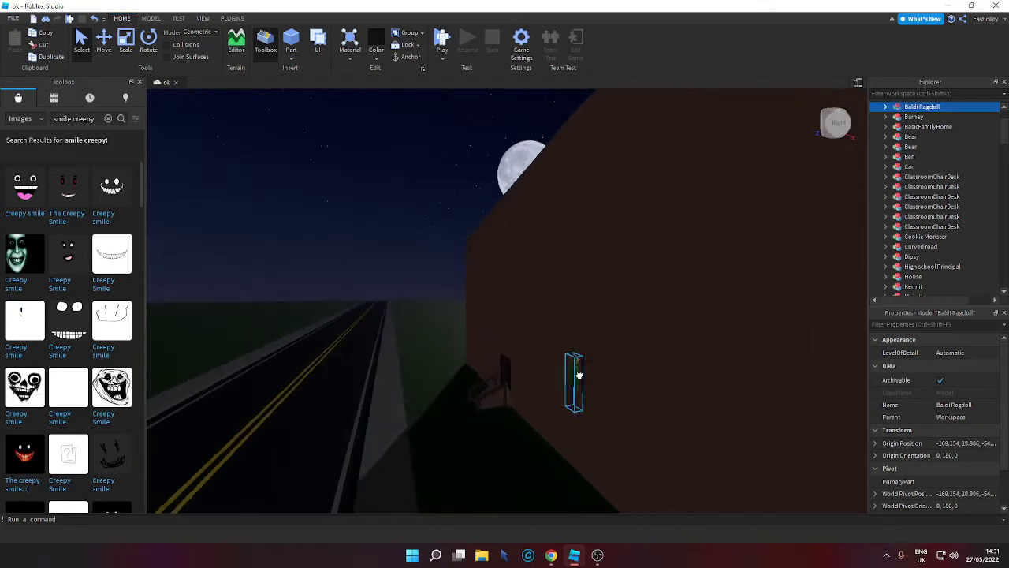
Stand the Baldi Ragdoll in front of the wall of coloured blocks, rotated to a Y orientation of 90.
{"action": "key", "text": "r"}
{"action": "key", "text": "r"}
{"action": "key", "text": "r"}
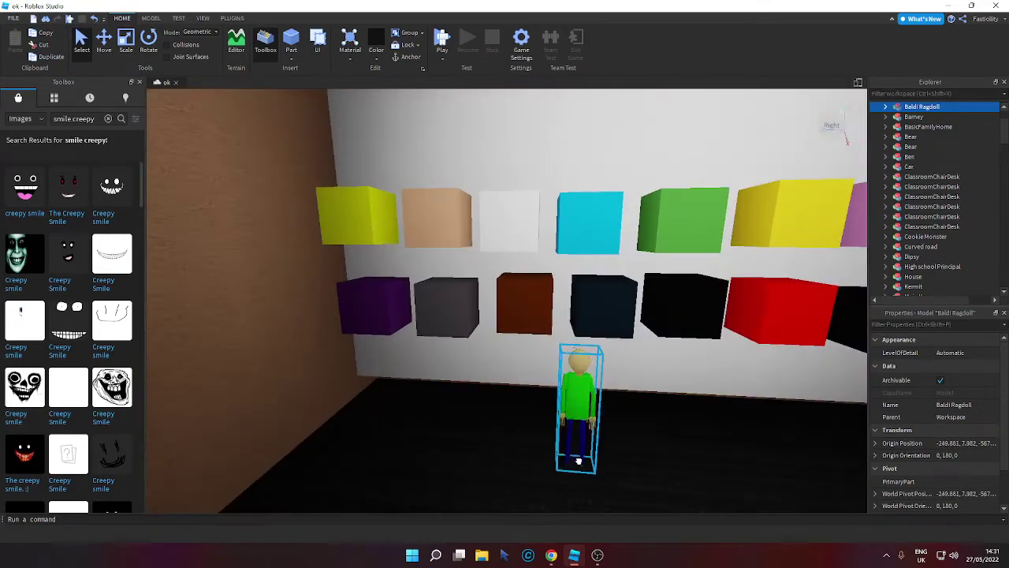
{"action": "key", "text": "s"}
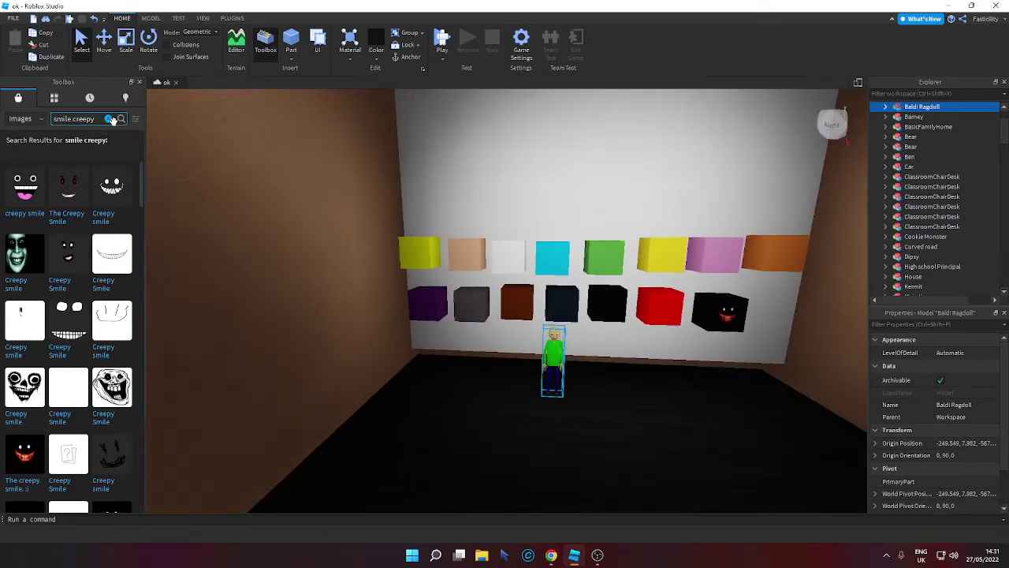
Search the Toolbox images for "guesty".
{"action": "left_click", "coordinate": [108, 118]}
{"action": "type", "text": "guesty"}
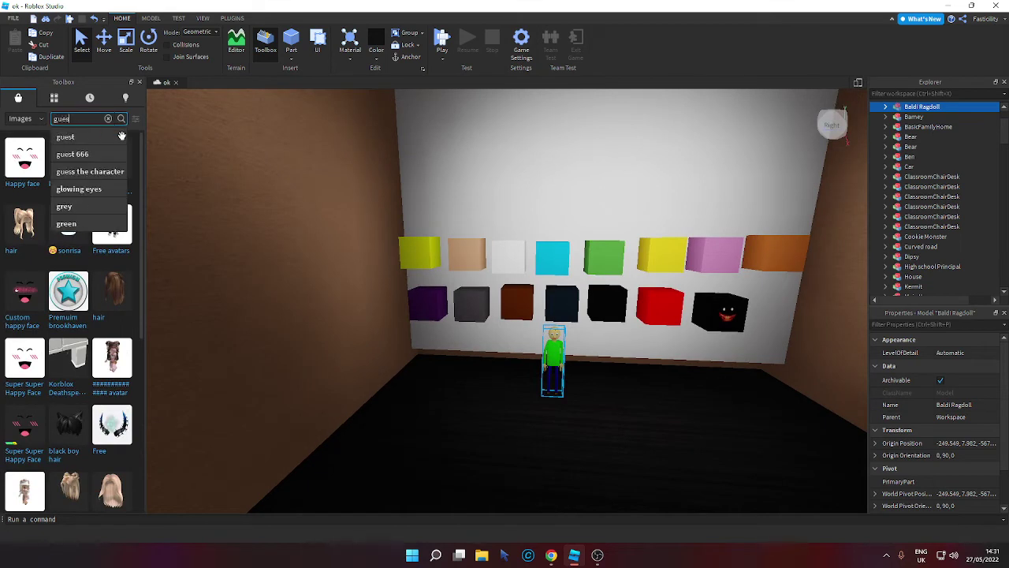
{"action": "key", "text": "Return"}
{"action": "right_click_drag", "start_coordinate": [443, 206], "coordinate": [445, 256]}
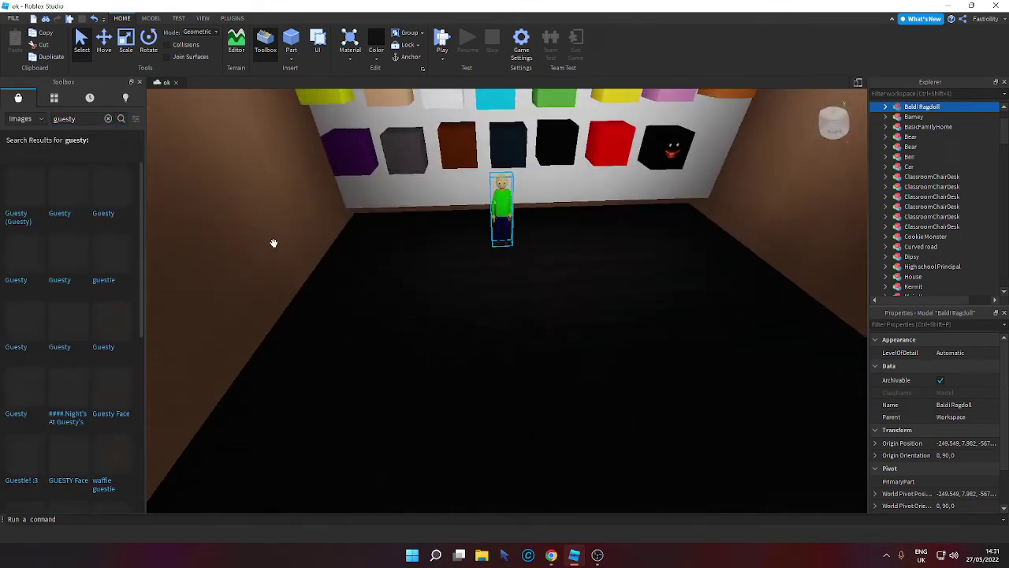
{"action": "left_click", "coordinate": [273, 244]}
{"action": "right_click_drag", "start_coordinate": [358, 280], "coordinate": [371, 293]}
{"action": "key", "text": "w"}
Search the Toolbox models for "guest" instead of images.
{"action": "left_click", "coordinate": [90, 122]}
{"action": "key", "text": "BackSpace"}
{"action": "key", "text": "Return"}
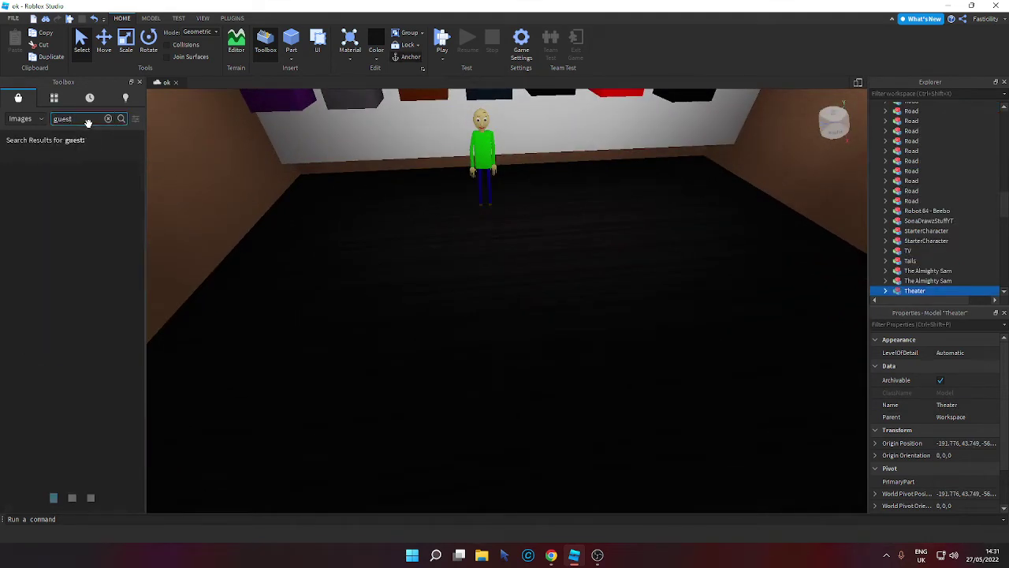
{"action": "left_click", "coordinate": [24, 120]}
{"action": "left_click", "coordinate": [23, 134]}
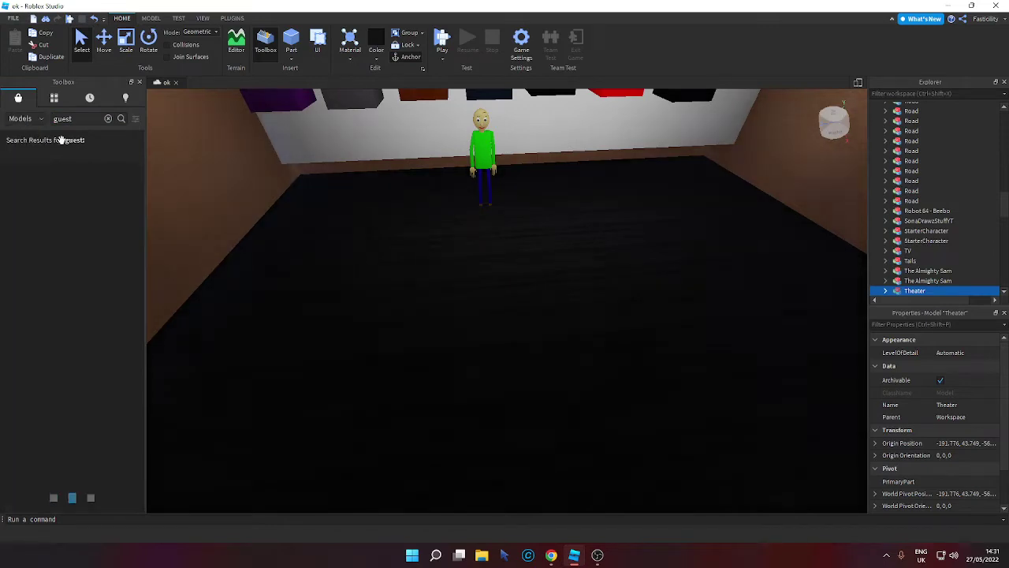
Try the "guest with gun npc" model on the floor in front of Baldi and remove it.
{"action": "scroll", "coordinate": [313, 214], "scroll_direction": "up", "scroll_amount": 3}
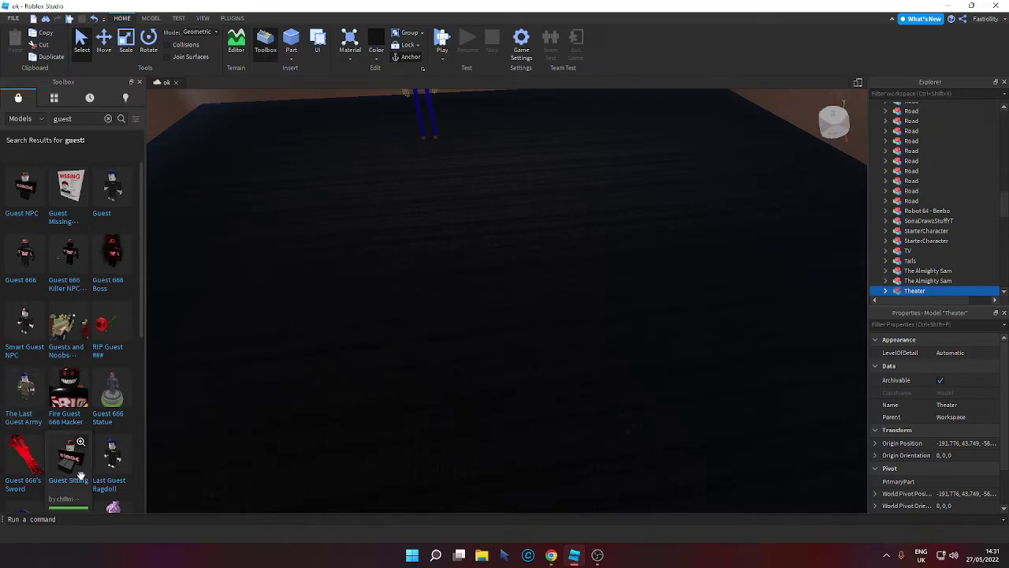
{"action": "scroll", "coordinate": [71, 442], "scroll_direction": "down", "scroll_amount": 4}
{"action": "scroll", "coordinate": [4, 382], "scroll_direction": "down", "scroll_amount": 8}
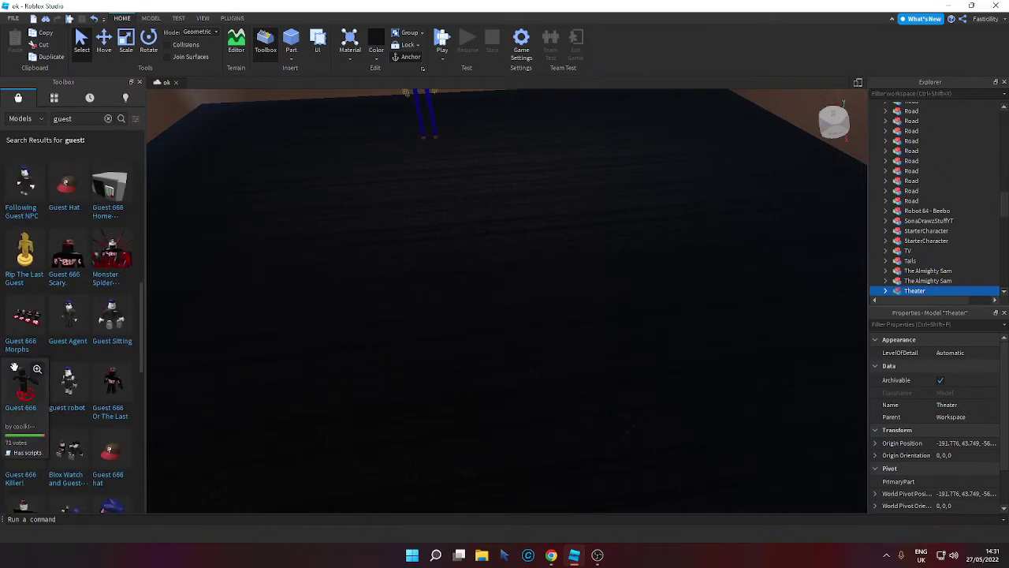
{"action": "scroll", "coordinate": [8, 378], "scroll_direction": "down", "scroll_amount": 6}
{"action": "left_click_drag", "start_coordinate": [16, 302], "coordinate": [510, 303]}
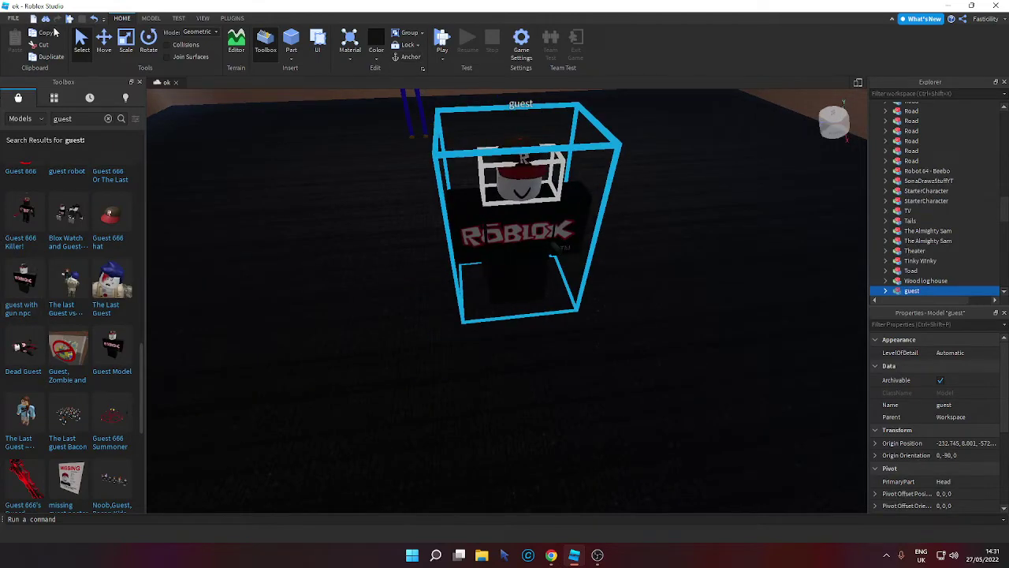
{"action": "key", "text": "ctrl+x"}
Insert the Guest Model in front of Baldi and place the leftmost yellow block of the wall's upper row beside it.
{"action": "scroll", "coordinate": [26, 251], "scroll_direction": "down", "scroll_amount": 5}
{"action": "scroll", "coordinate": [26, 250], "scroll_direction": "down", "scroll_amount": 12}
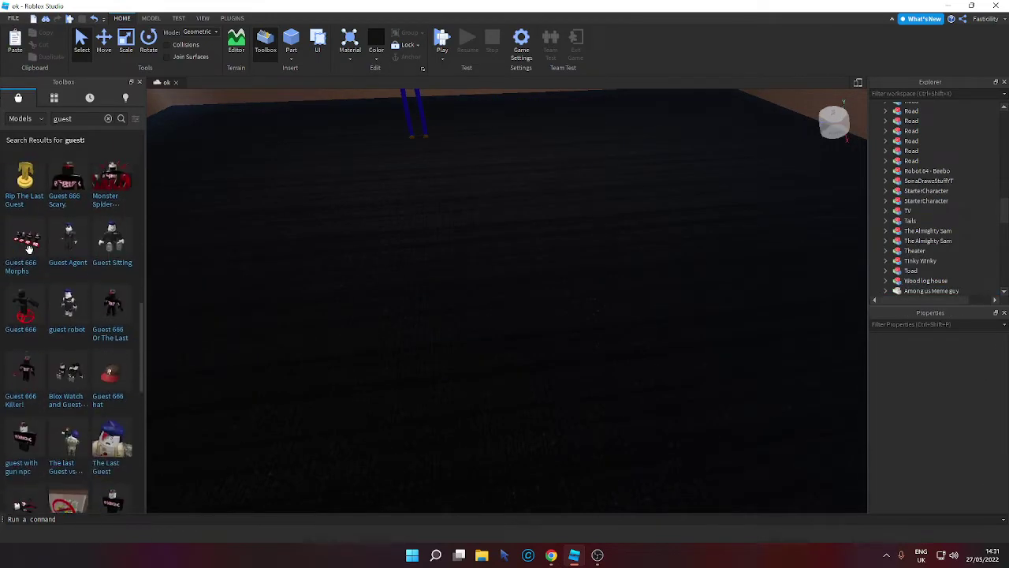
{"action": "left_click_drag", "start_coordinate": [113, 368], "coordinate": [531, 326]}
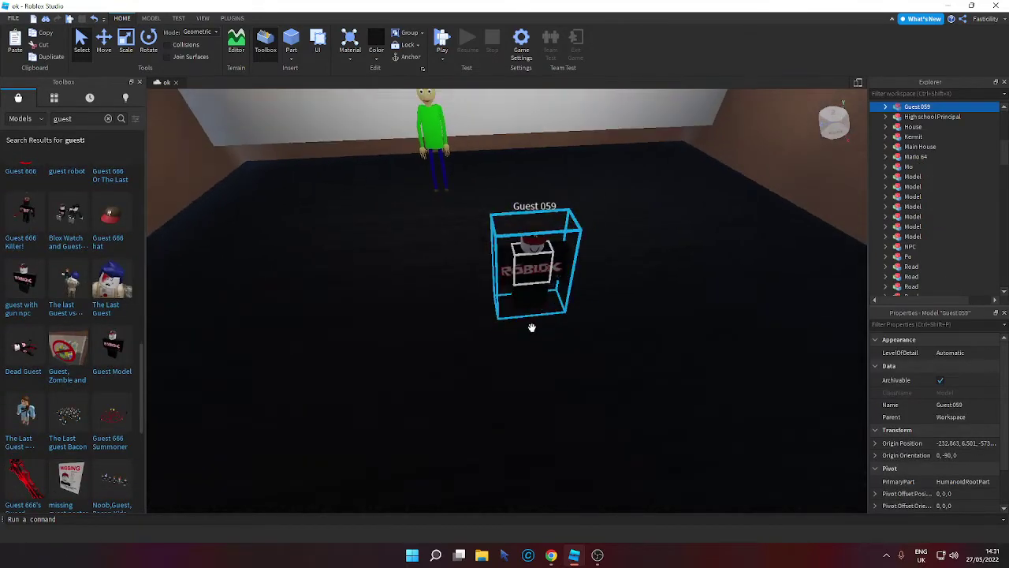
{"action": "right_click_drag", "start_coordinate": [532, 328], "coordinate": [478, 311]}
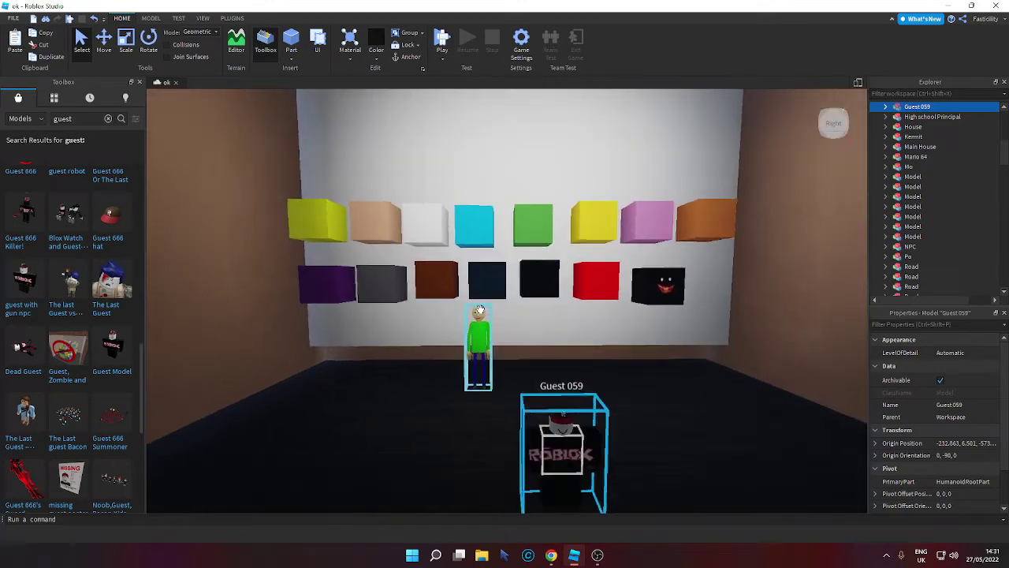
{"action": "scroll", "coordinate": [478, 310], "scroll_direction": "down", "scroll_amount": 1}
{"action": "left_click_drag", "start_coordinate": [352, 241], "coordinate": [491, 361]}
Switch to the Writebox script and add the line "yes i got yellow" at its end.
{"action": "left_click", "coordinate": [950, 6]}
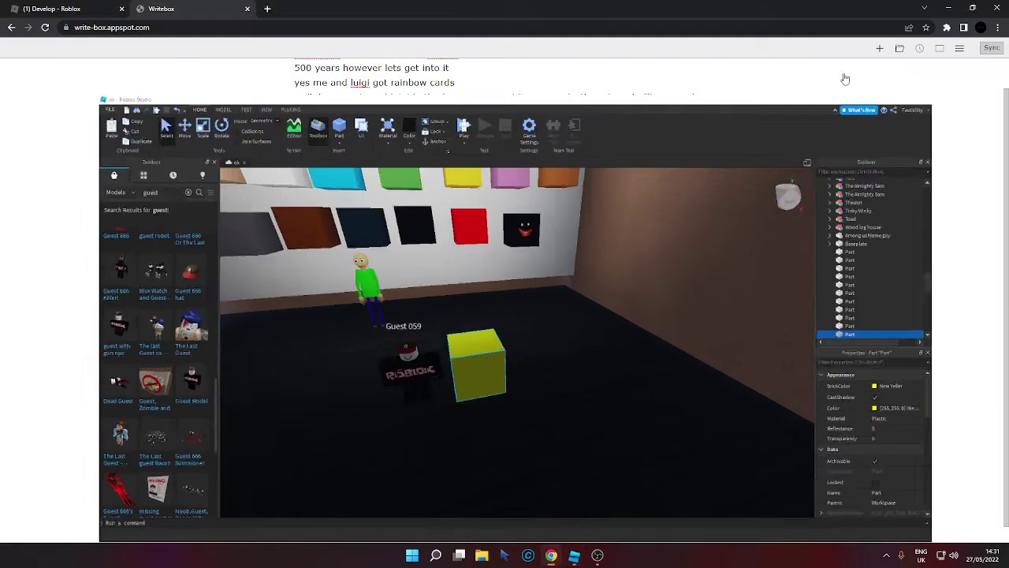
{"action": "key", "text": "Return"}
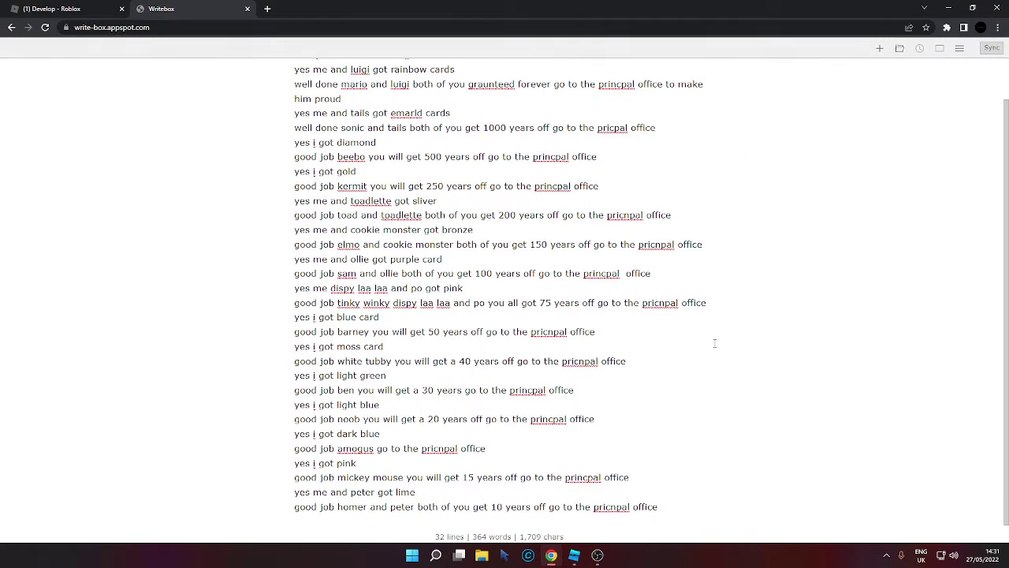
{"action": "type", "text": "yes i go"}
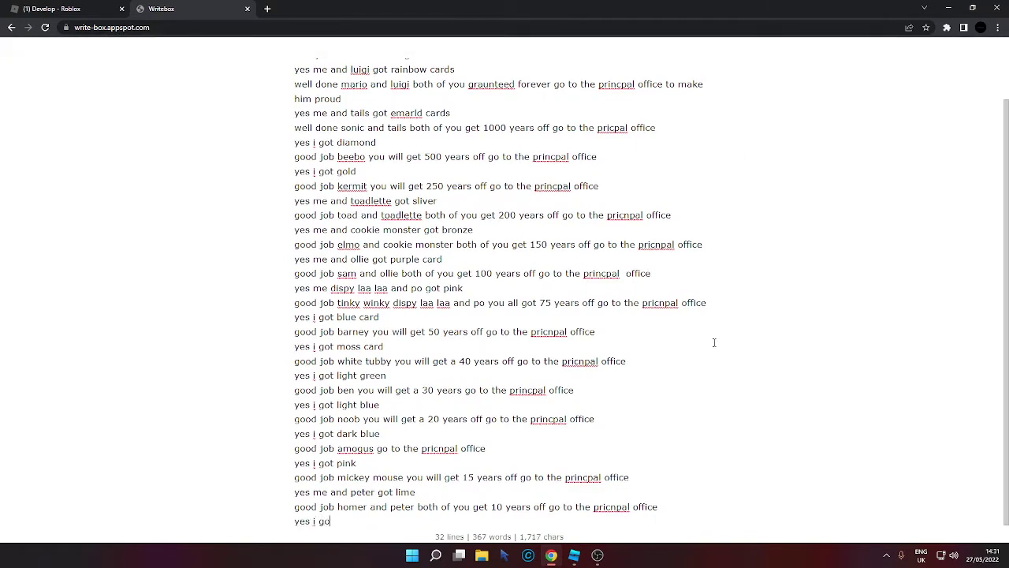
{"action": "type", "text": "t yellow"}
{"action": "key", "text": "Return"}
Add the reply line "good job guest you will get a 5 years off go to the princpal office".
{"action": "type", "text": "good job gue"}
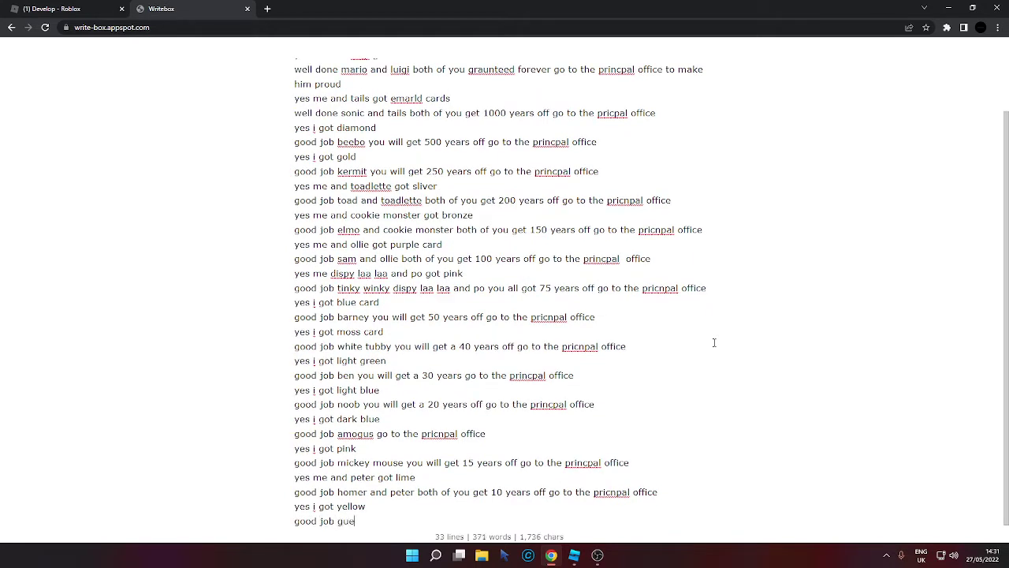
{"action": "type", "text": "st you will get a 5 y"}
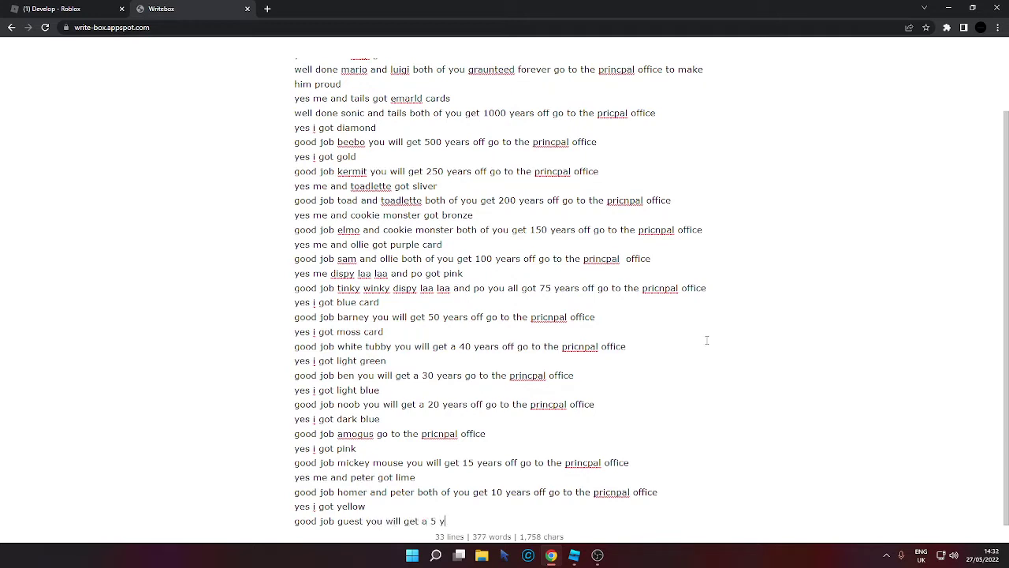
{"action": "type", "text": "ears off go to t"}
{"action": "type", "text": "he prin"}
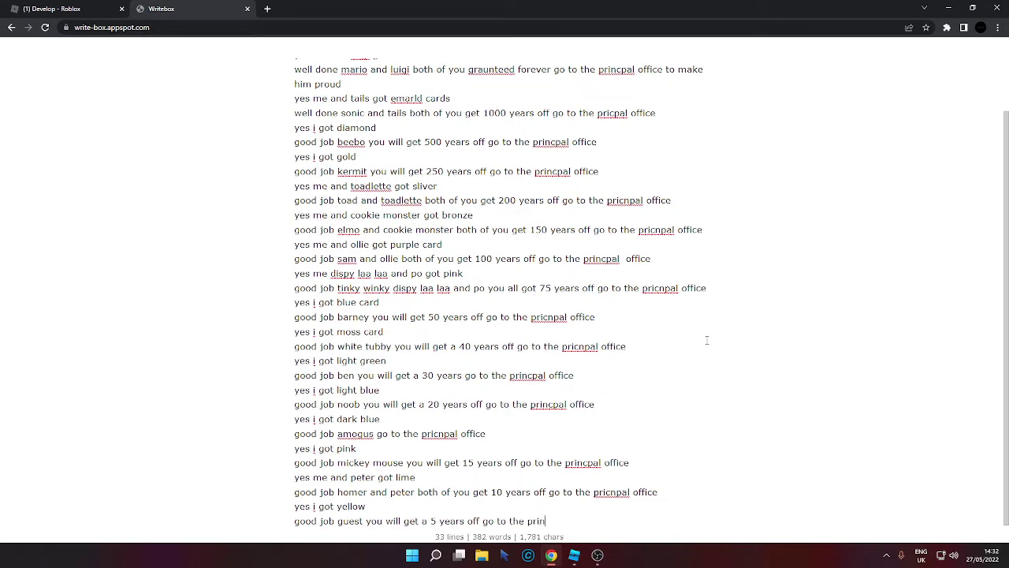
{"action": "type", "text": "cpal office"}
Switch back to Roblox Studio and remove the yellow floor block and the Guest 059 model.
{"action": "left_click", "coordinate": [576, 554]}
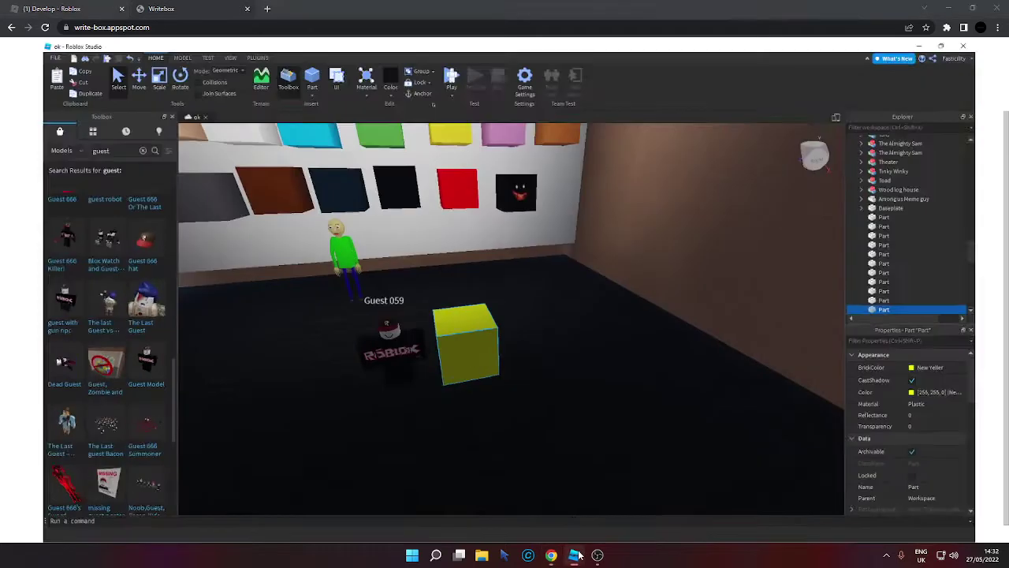
{"action": "left_click", "coordinate": [32, 45]}
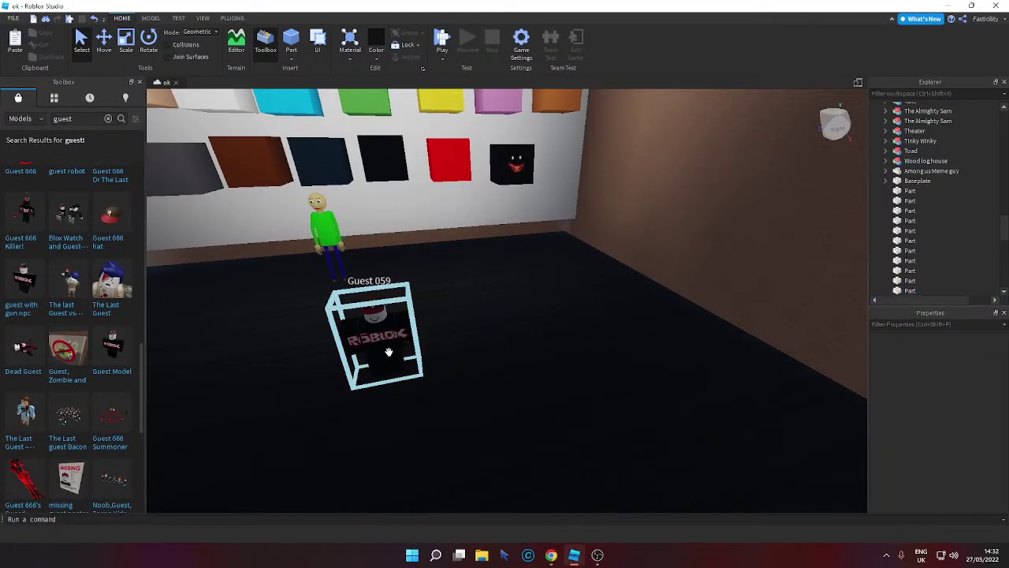
{"action": "left_click", "coordinate": [388, 352]}
{"action": "left_click", "coordinate": [35, 44]}
Clear the model search, browse the Toolbox models and insert the Floppa NPC in front of Baldi.
{"action": "left_click", "coordinate": [108, 118]}
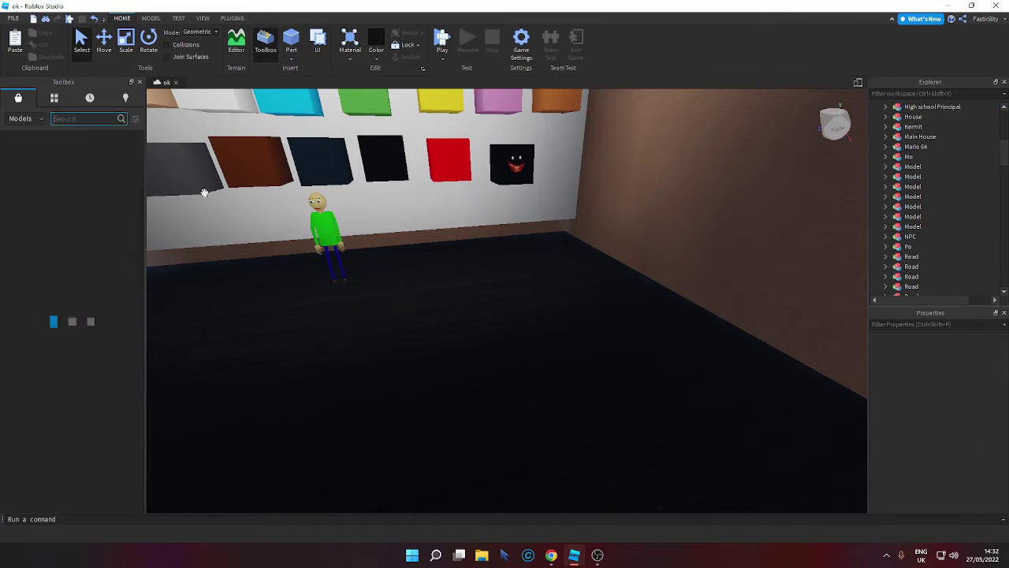
{"action": "right_click_drag", "start_coordinate": [288, 211], "coordinate": [264, 300]}
{"action": "scroll", "coordinate": [289, 211], "scroll_direction": "down", "scroll_amount": 2}
{"action": "scroll", "coordinate": [95, 347], "scroll_direction": "down", "scroll_amount": 3}
{"action": "scroll", "coordinate": [119, 342], "scroll_direction": "down", "scroll_amount": 5}
{"action": "scroll", "coordinate": [239, 336], "scroll_direction": "down", "scroll_amount": 5}
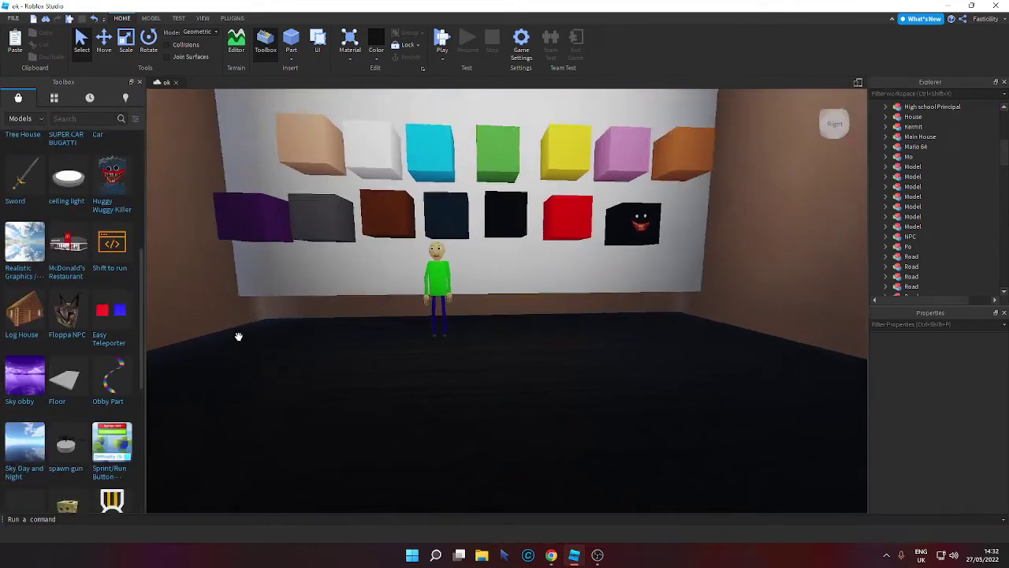
{"action": "key", "text": "w"}
{"action": "scroll", "coordinate": [16, 349], "scroll_direction": "down", "scroll_amount": 4}
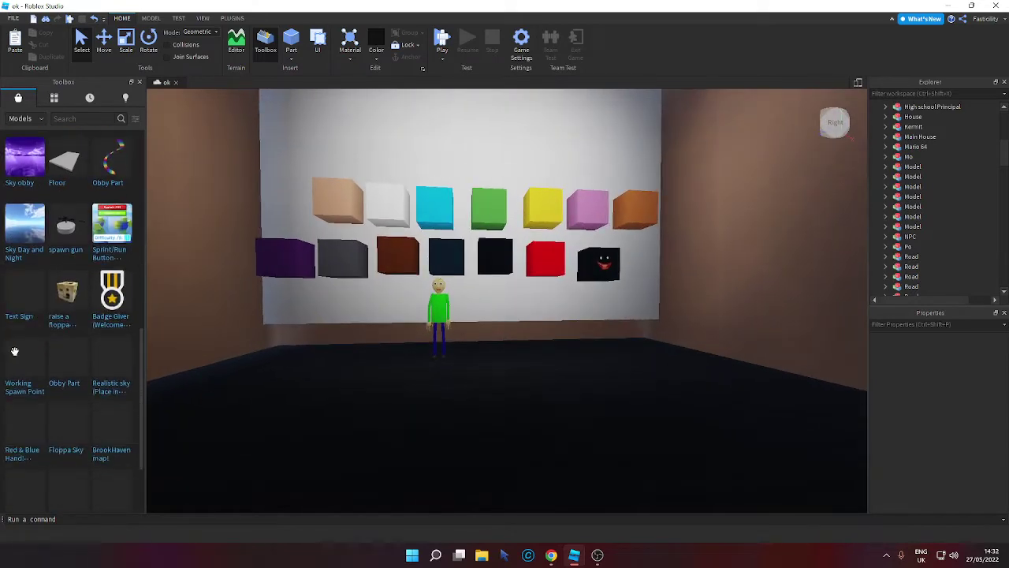
{"action": "right_click_drag", "start_coordinate": [170, 365], "coordinate": [171, 365]}
{"action": "scroll", "coordinate": [23, 349], "scroll_direction": "down", "scroll_amount": 4}
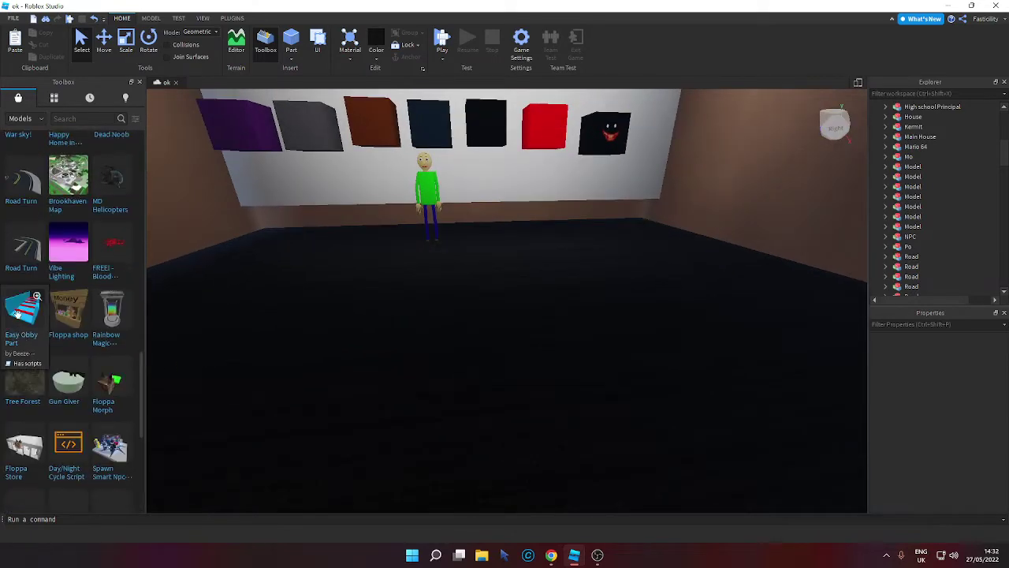
{"action": "scroll", "coordinate": [19, 271], "scroll_direction": "up", "scroll_amount": 5}
{"action": "scroll", "coordinate": [19, 271], "scroll_direction": "up", "scroll_amount": 5}
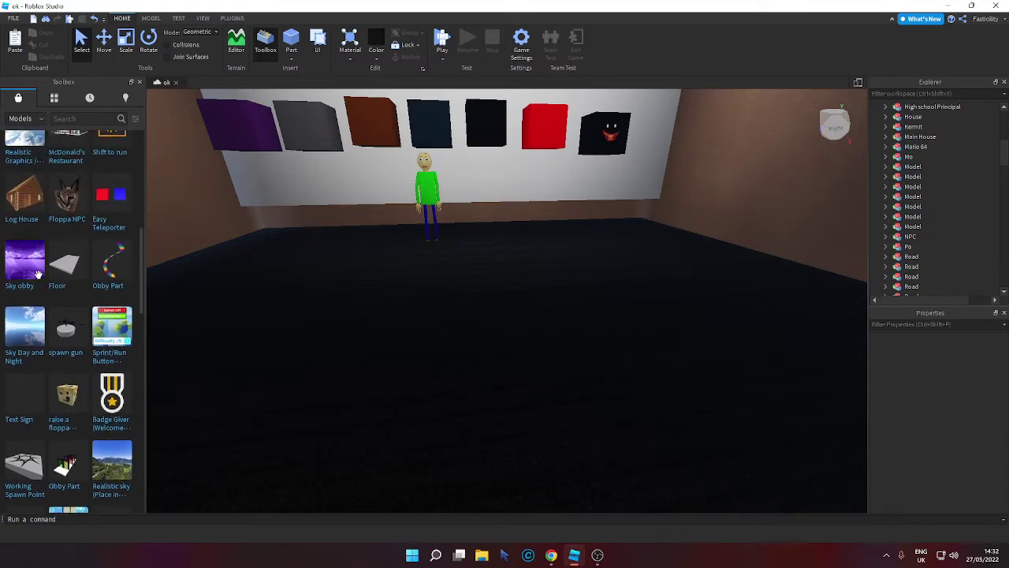
{"action": "left_click", "coordinate": [67, 197]}
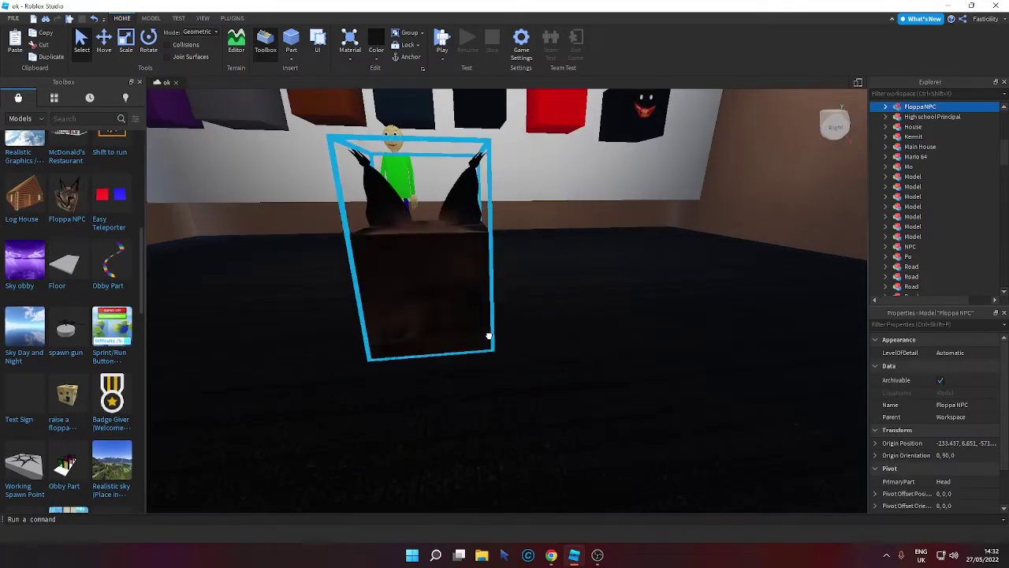
Move the light orange block from the wall's upper row onto the floor beside the Floppa NPC.
{"action": "scroll", "coordinate": [426, 320], "scroll_direction": "down", "scroll_amount": 3}
{"action": "scroll", "coordinate": [426, 320], "scroll_direction": "down", "scroll_amount": 3}
{"action": "left_click_drag", "start_coordinate": [377, 157], "coordinate": [469, 337]}
{"action": "scroll", "coordinate": [421, 257], "scroll_direction": "up", "scroll_amount": 1}
{"action": "scroll", "coordinate": [505, 299], "scroll_direction": "up", "scroll_amount": 2}
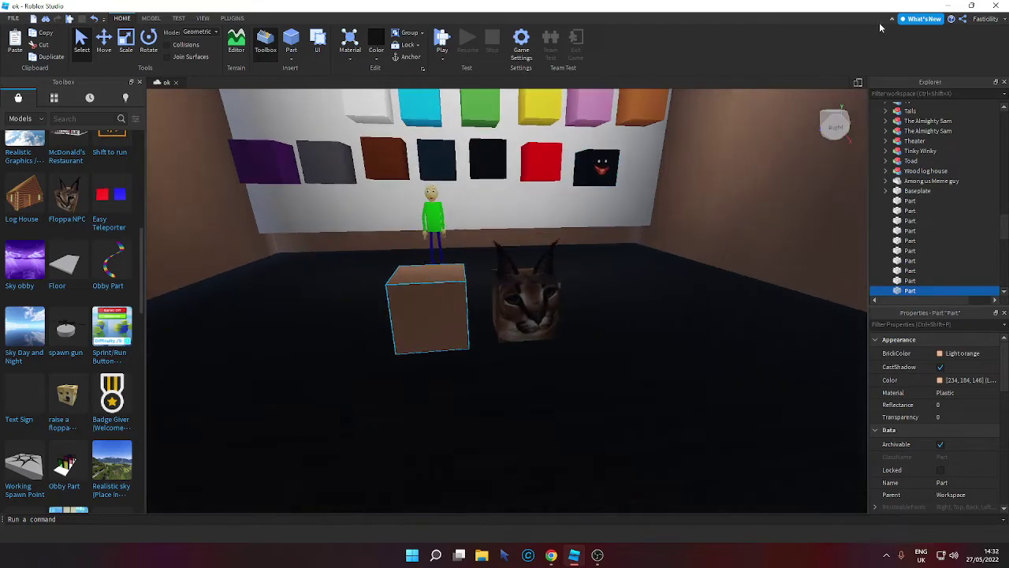
Switch to the Writebox script and add the line "yes i got peach" at its end.
{"action": "left_click", "coordinate": [948, 6]}
{"action": "key", "text": "Return"}
{"action": "type", "text": "y"}
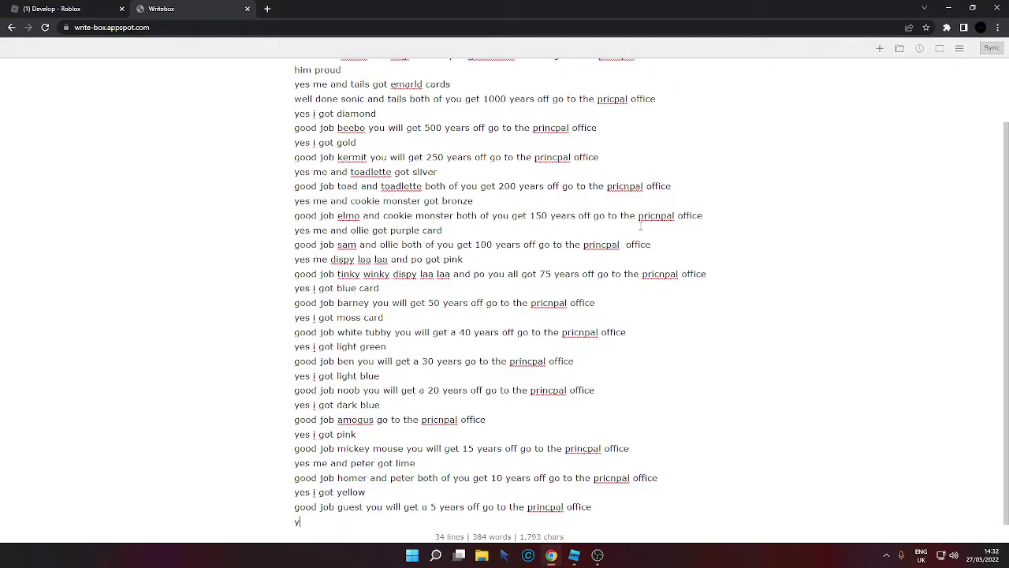
{"action": "type", "text": "es i go"}
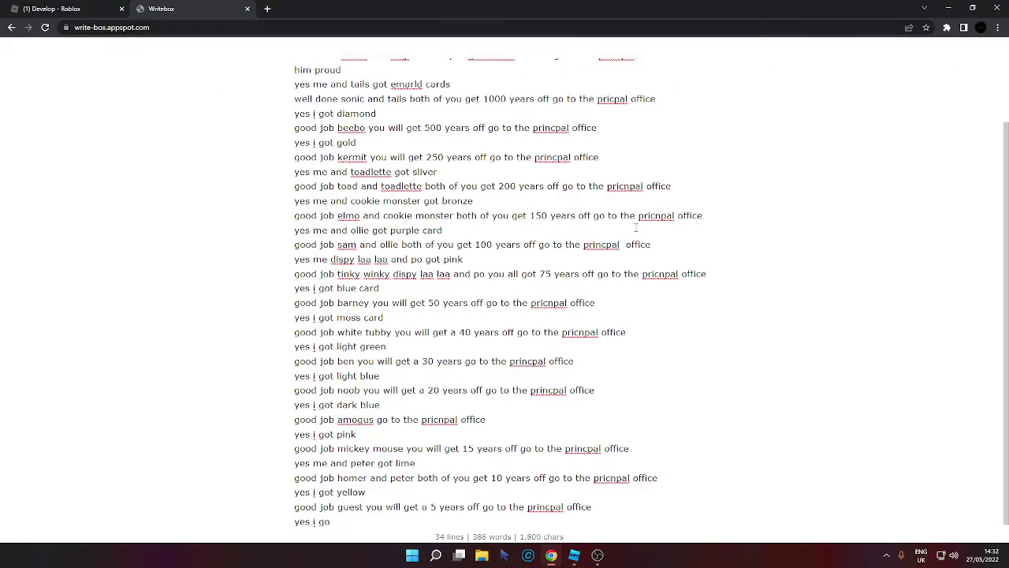
{"action": "type", "text": "t peach"}
{"action": "key", "text": "Return"}
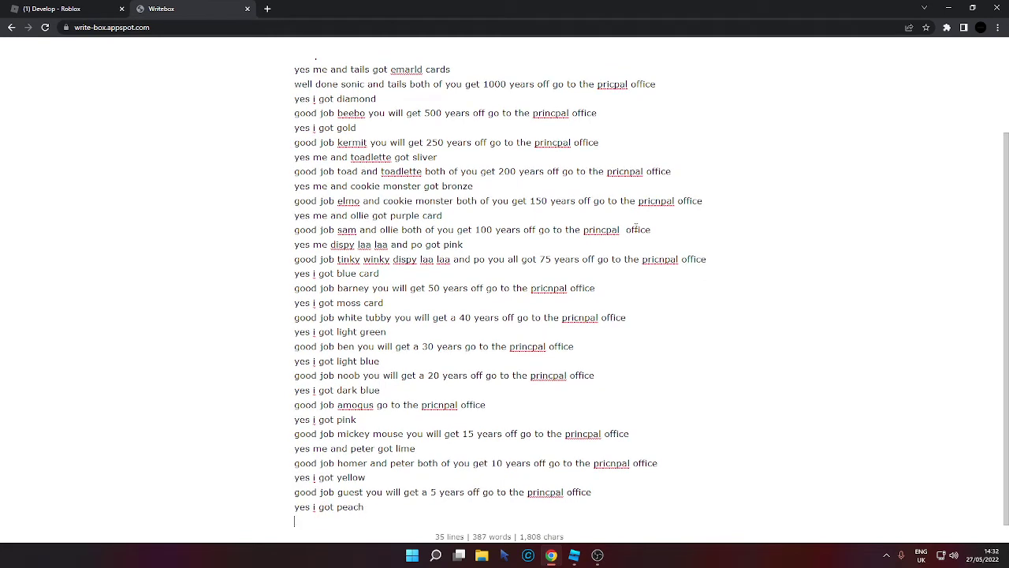
Write "good job floppa you will get a 1 year off go to the" on the new line, removing the misspelled word after it.
{"action": "type", "text": "good job"}
{"action": "type", "text": "floppa "}
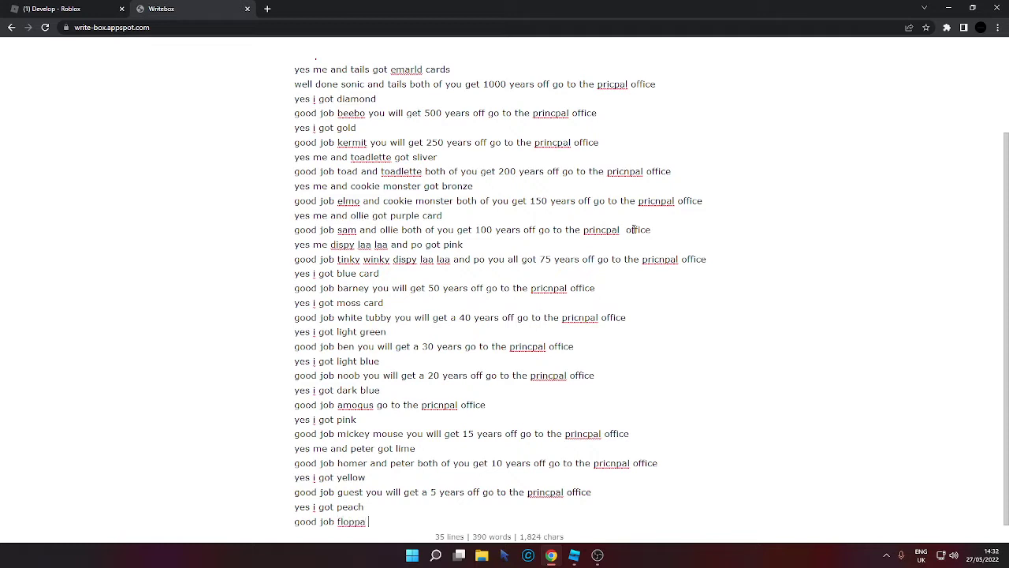
{"action": "type", "text": "you will get a 1 year off g"}
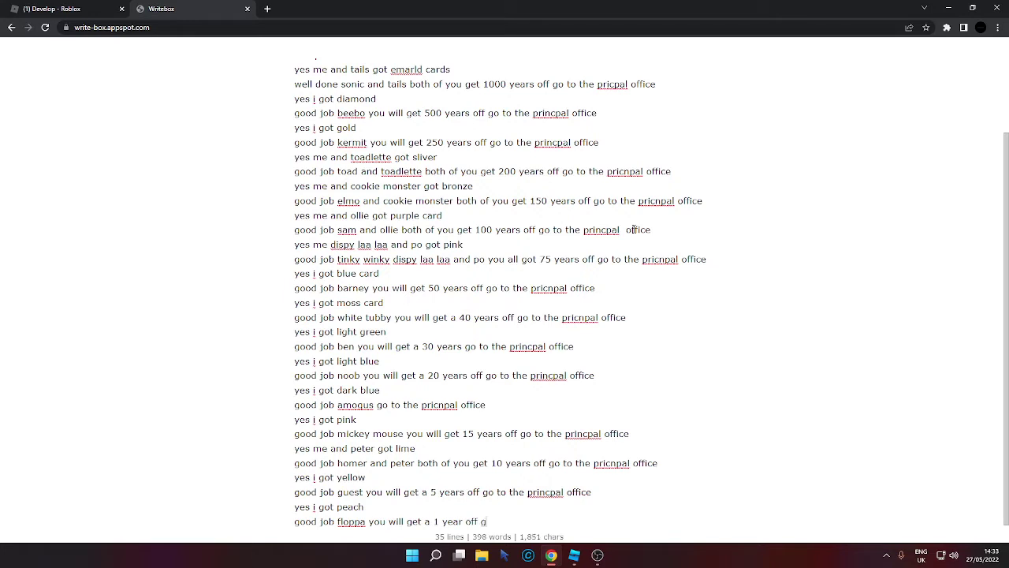
{"action": "type", "text": "o to the pricnpal"}
{"action": "key", "text": "BackSpace"}
{"action": "key", "text": "BackSpace"}
{"action": "key", "text": "BackSpace"}
{"action": "key", "text": "BackSpace"}
{"action": "key", "text": "BackSpace"}
Copy the word "princpal" from the guest reply line and paste it at the end of the floppa line.
{"action": "double_click", "coordinate": [541, 492]}
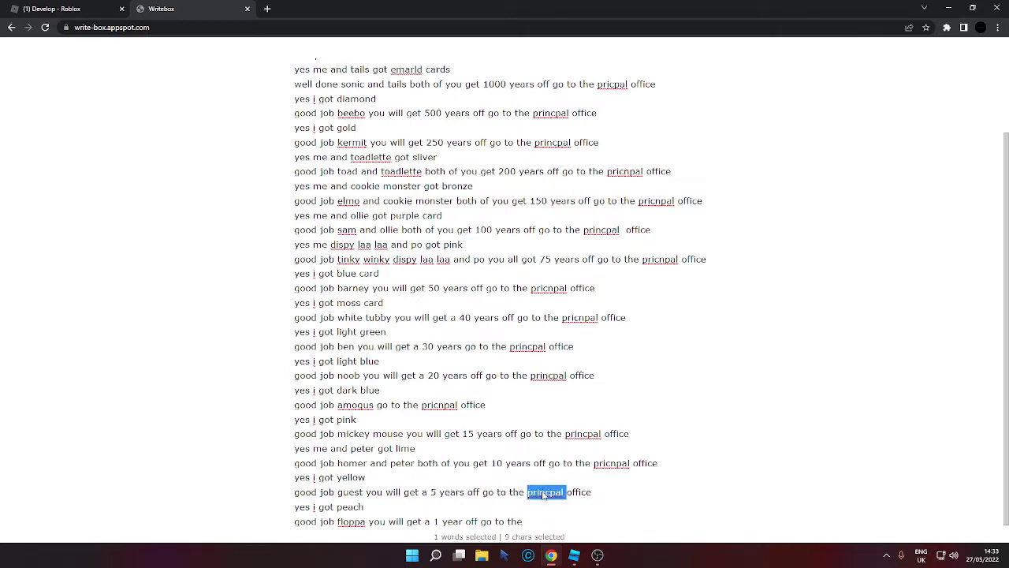
{"action": "right_click", "coordinate": [542, 492]}
{"action": "left_click", "coordinate": [560, 449]}
{"action": "left_click", "coordinate": [532, 522]}
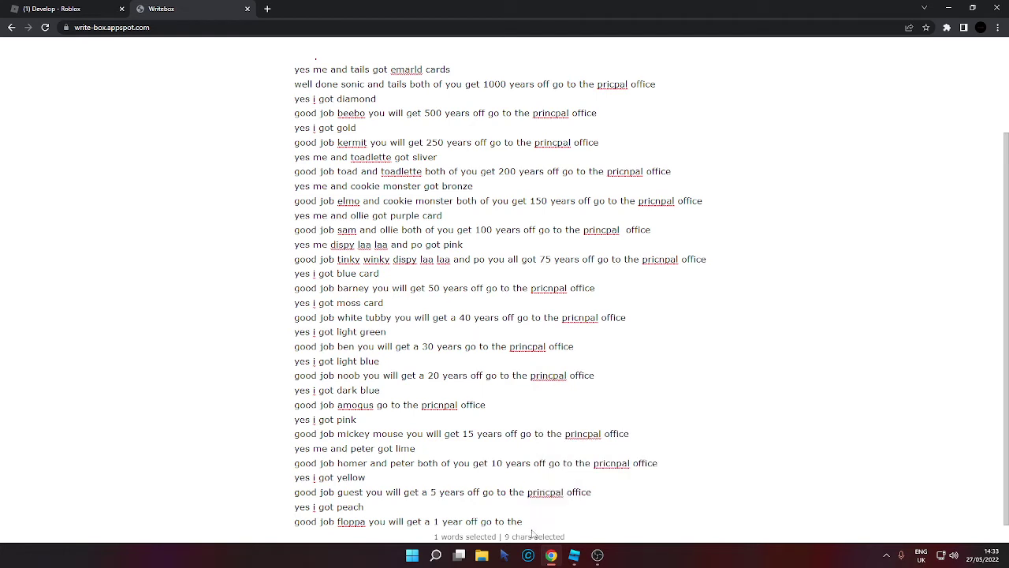
{"action": "key", "text": "ctrl+v"}
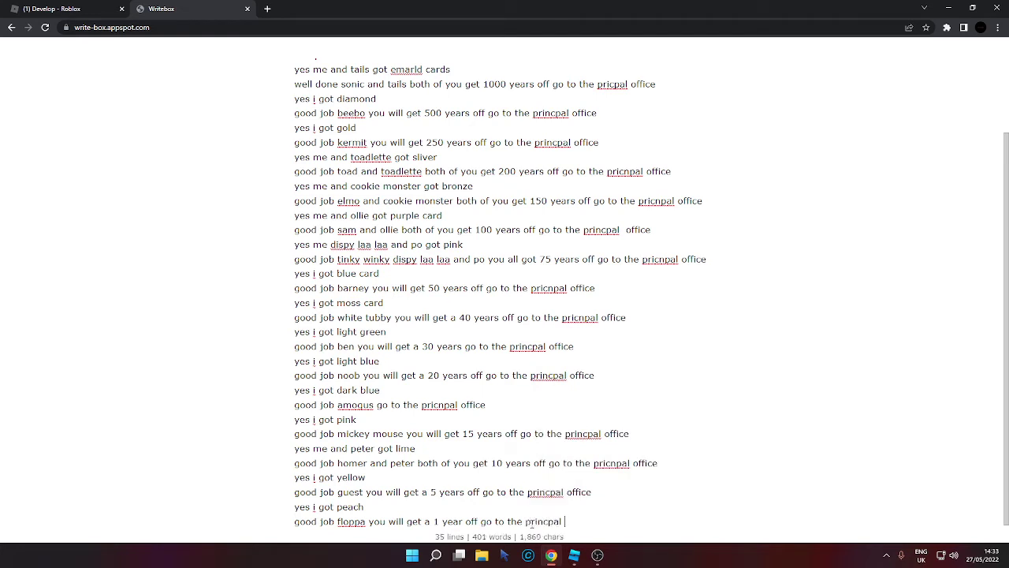
Finish the floppa line with "office", and in Roblox Studio cut the light orange block and the Floppa NPC from the floor.
{"action": "type", "text": "office"}
{"action": "left_click", "coordinate": [573, 555]}
{"action": "left_click", "coordinate": [40, 45]}
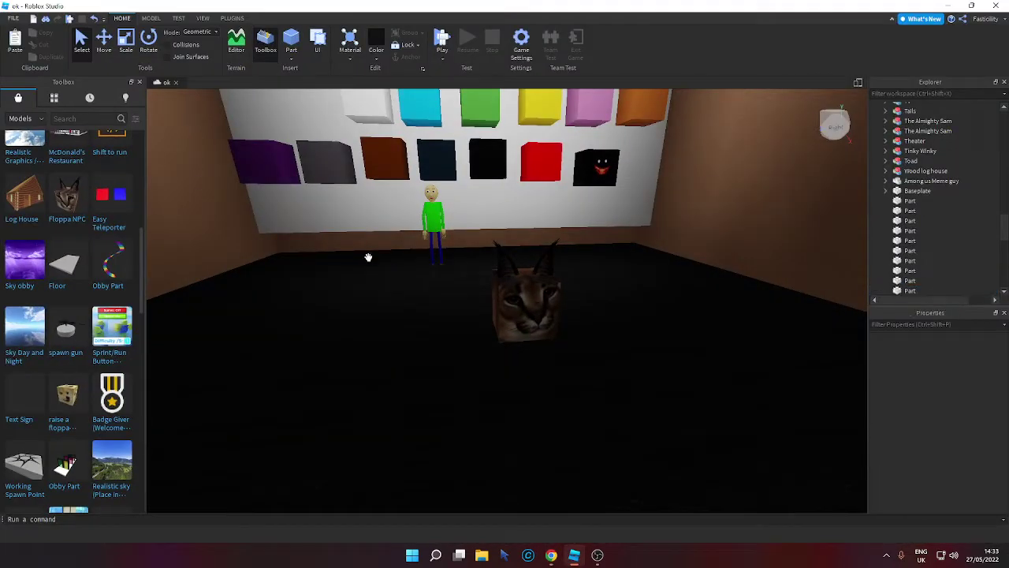
{"action": "left_click", "coordinate": [530, 304]}
{"action": "left_click", "coordinate": [35, 46]}
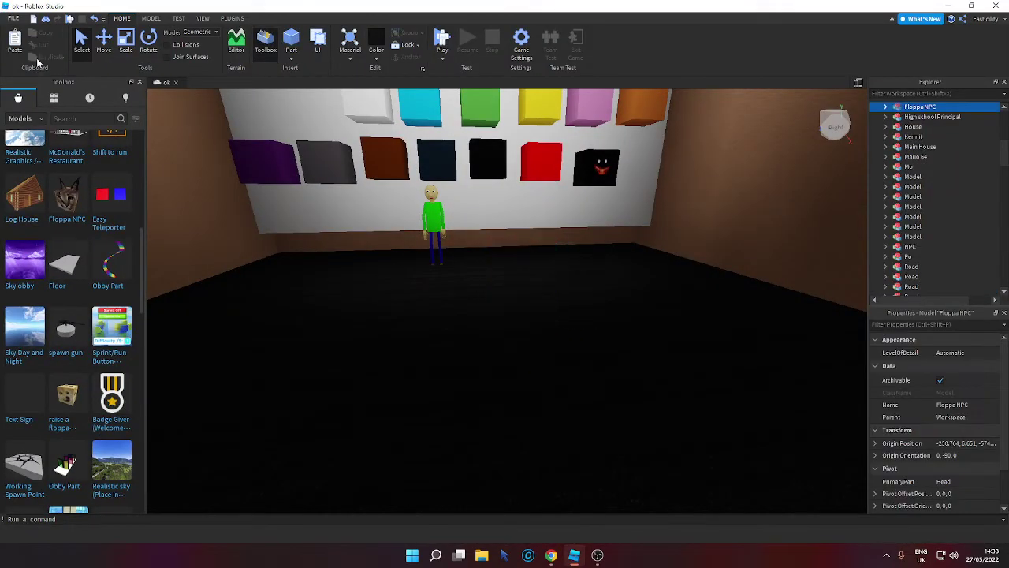
Search the model library for "doge" and place the Doge NPC model on the black floor.
{"action": "right_click_drag", "start_coordinate": [236, 215], "coordinate": [239, 261]}
{"action": "scroll", "coordinate": [31, 260], "scroll_direction": "down", "scroll_amount": 4}
{"action": "left_click", "coordinate": [30, 255]}
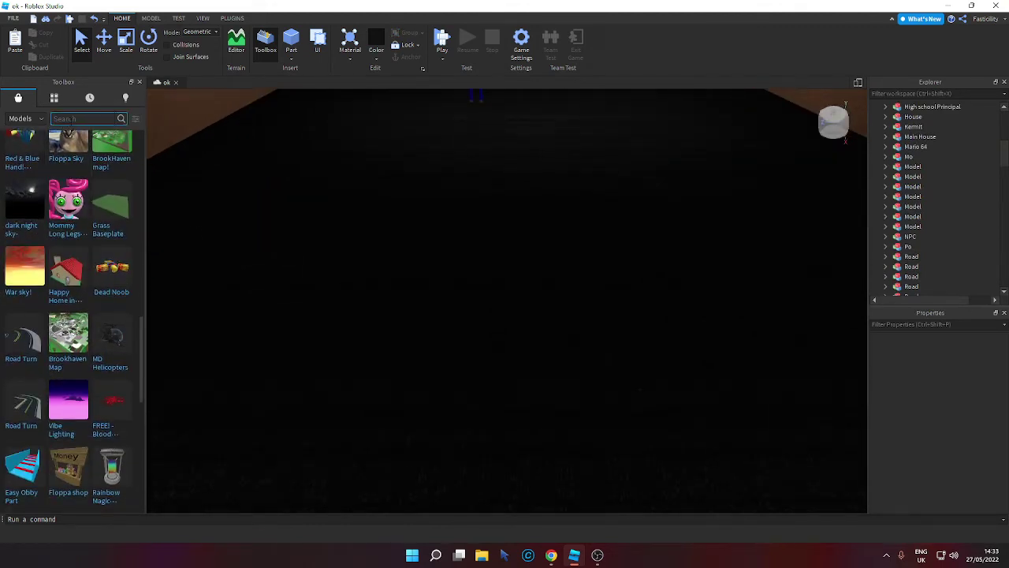
{"action": "left_click", "coordinate": [69, 120]}
{"action": "type", "text": "doge"}
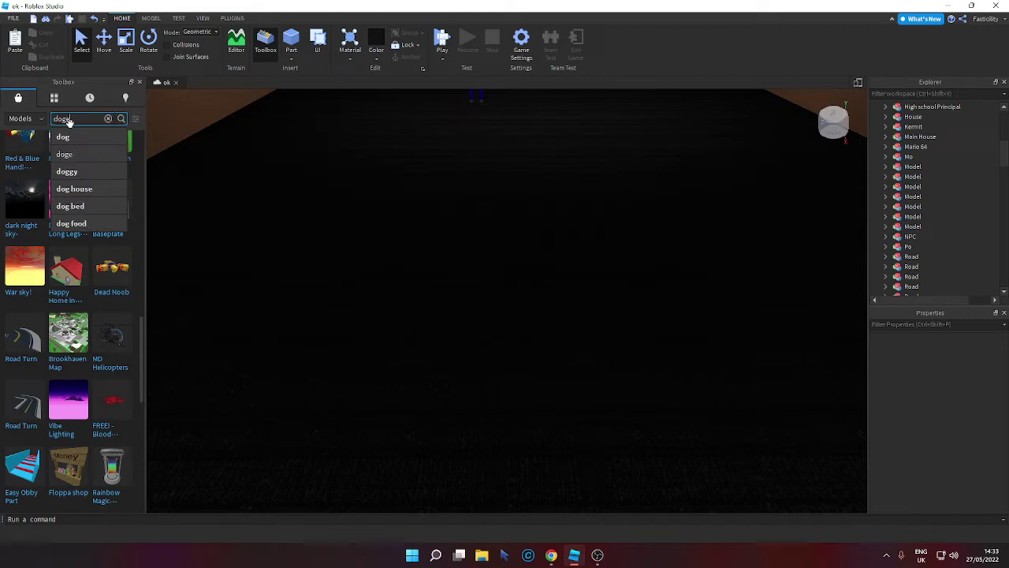
{"action": "key", "text": "Return"}
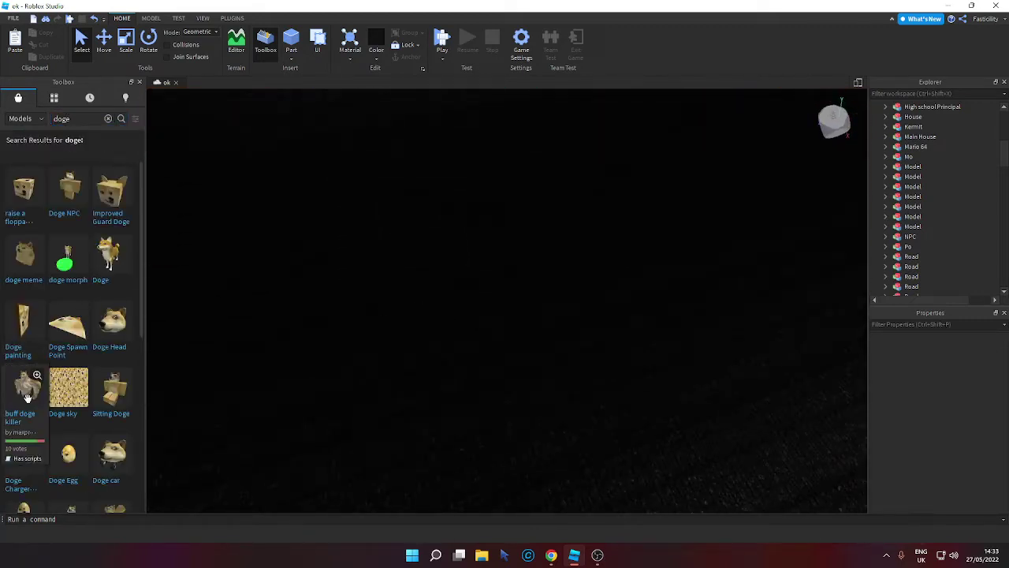
{"action": "scroll", "coordinate": [26, 396], "scroll_direction": "down", "scroll_amount": 3}
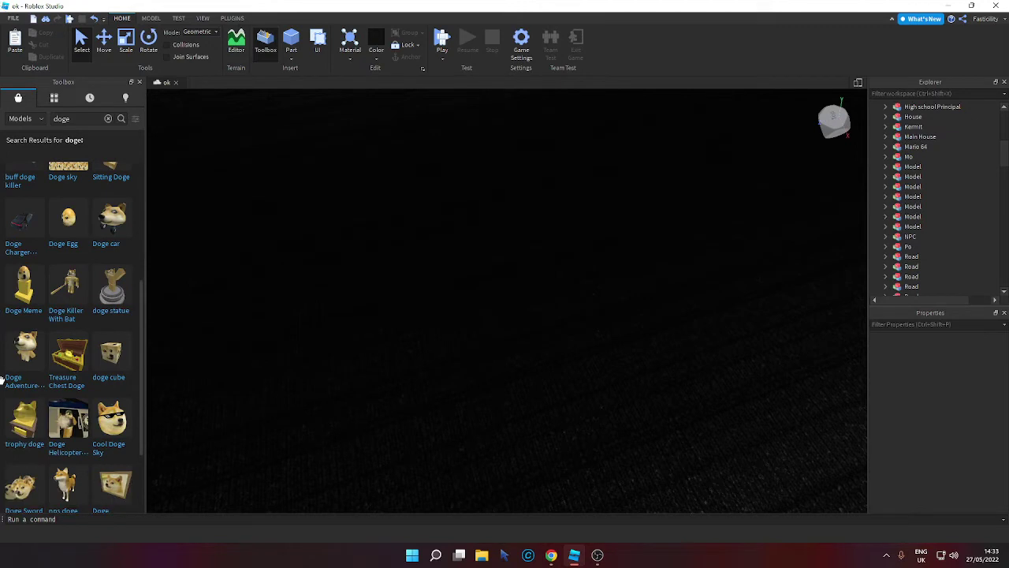
{"action": "scroll", "coordinate": [47, 379], "scroll_direction": "down", "scroll_amount": 2}
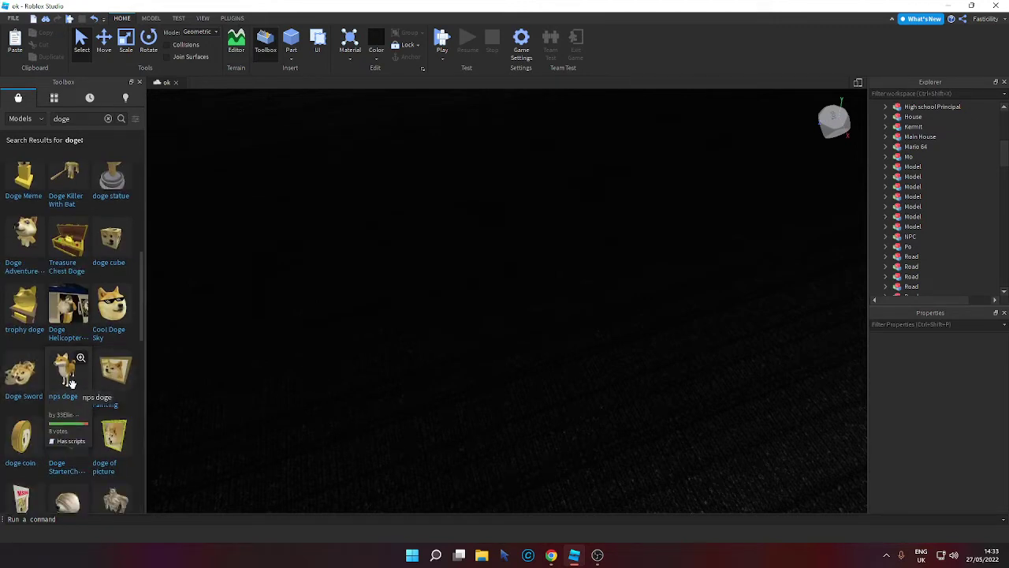
{"action": "scroll", "coordinate": [71, 383], "scroll_direction": "down", "scroll_amount": 4}
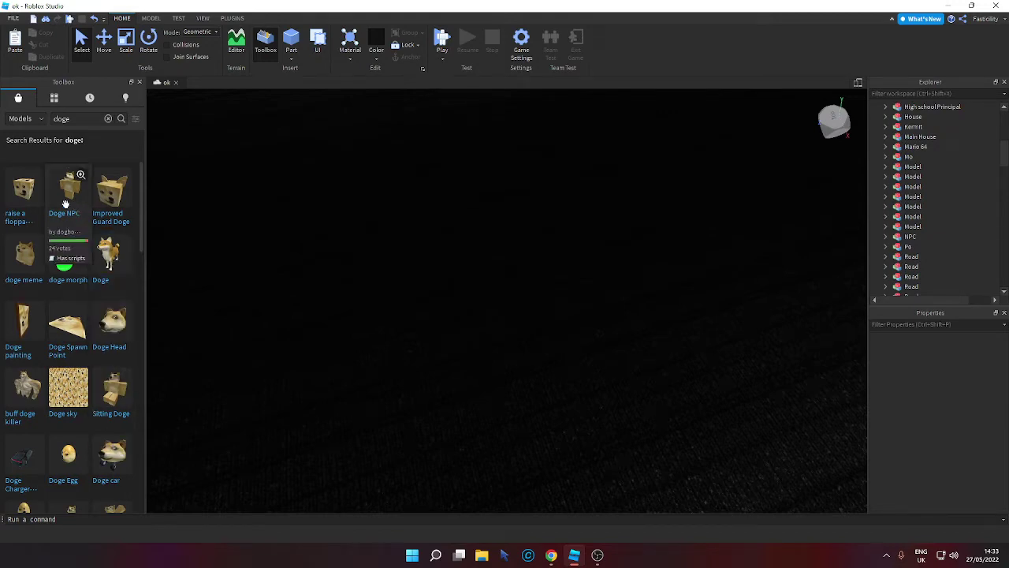
{"action": "left_click_drag", "start_coordinate": [66, 204], "coordinate": [494, 267]}
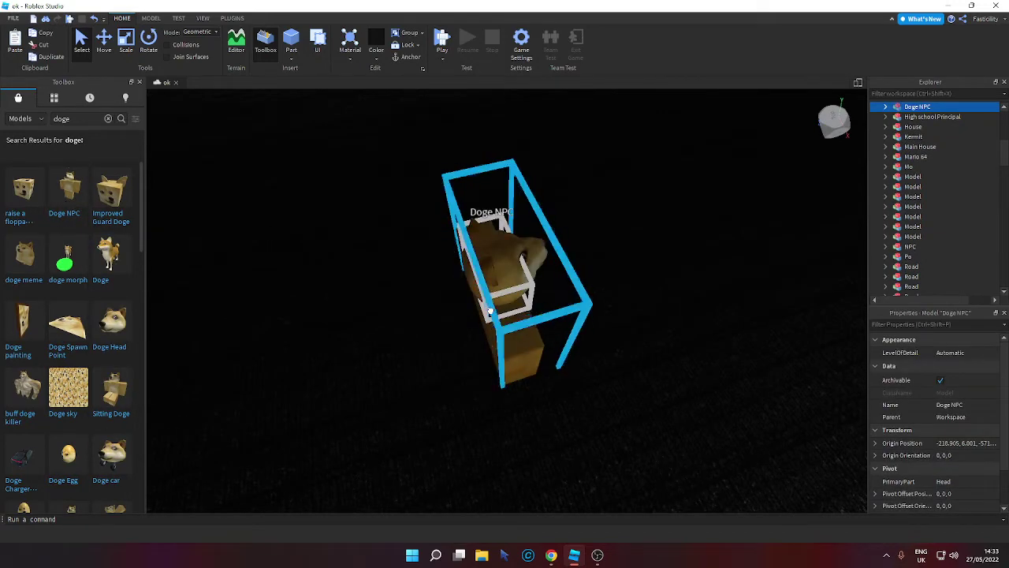
Rotate the Doge NPC to face away from Baldi, and move the white block from the wall's upper row onto the floor beside it.
{"action": "key", "text": "r"}
{"action": "key", "text": "r"}
{"action": "mouse_move", "coordinate": [490, 310]}
{"action": "left_mouse_down"}
{"action": "mouse_move", "coordinate": [494, 322]}
{"action": "mouse_move", "coordinate": [493, 302]}
{"action": "left_mouse_up"}
{"action": "key", "text": "r"}
{"action": "scroll", "coordinate": [493, 302], "scroll_direction": "down", "scroll_amount": 4}
{"action": "right_click_drag", "start_coordinate": [493, 302], "coordinate": [496, 302]}
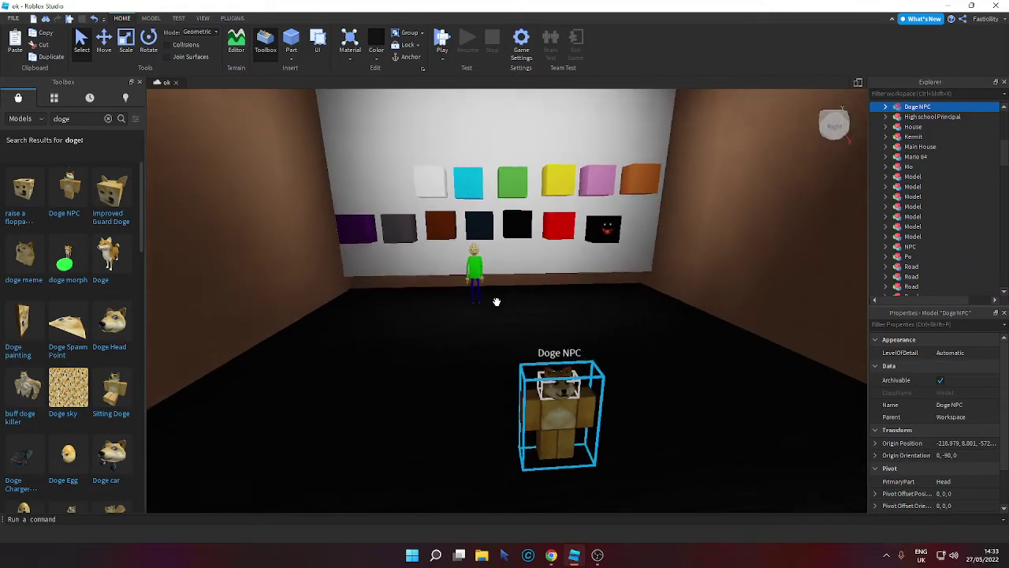
{"action": "left_click_drag", "start_coordinate": [430, 181], "coordinate": [481, 439]}
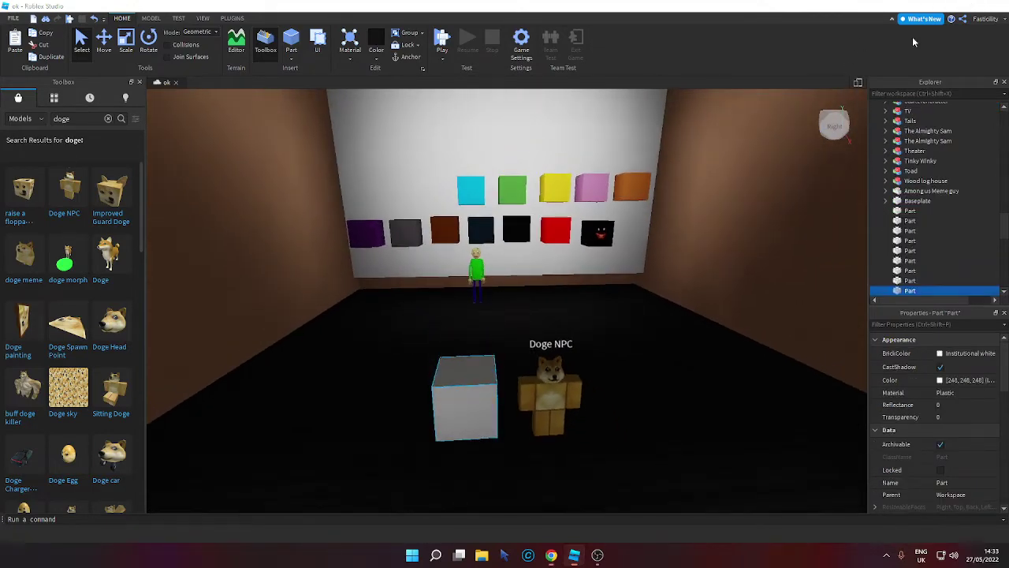
Switch to the Writebox script and add the line "yes i got white" at its end.
{"action": "key", "text": "alt+Tab"}
{"action": "key", "text": "Return"}
{"action": "type", "text": "ye"}
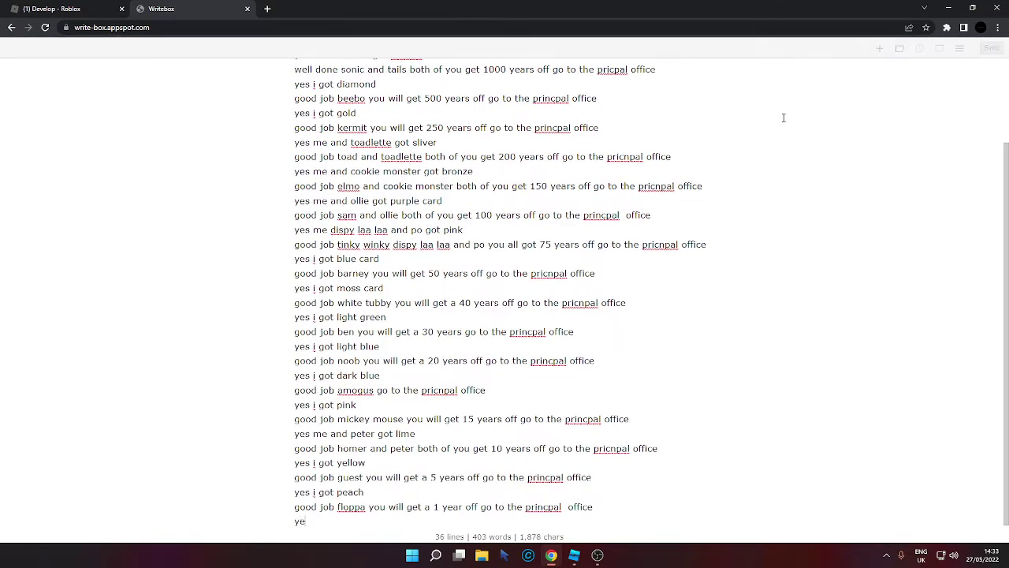
{"action": "type", "text": "s i got whi"}
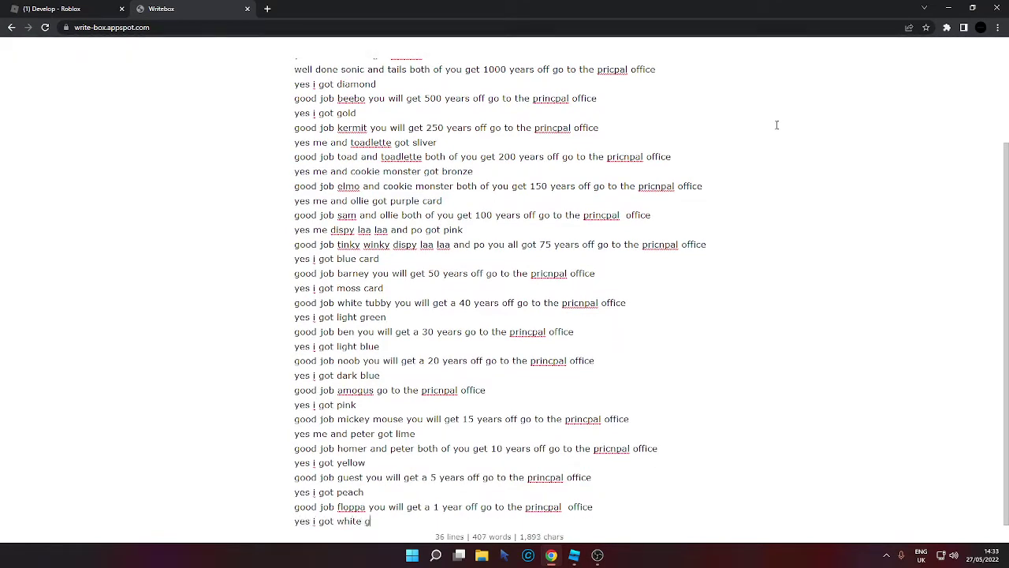
{"action": "type", "text": "te g"}
{"action": "key", "text": "BackSpace"}
{"action": "key", "text": "BackSpace"}
Write "good job go to the princpal office" on a new line, copying the word "princpal" from the guest reply line.
{"action": "key", "text": "Return"}
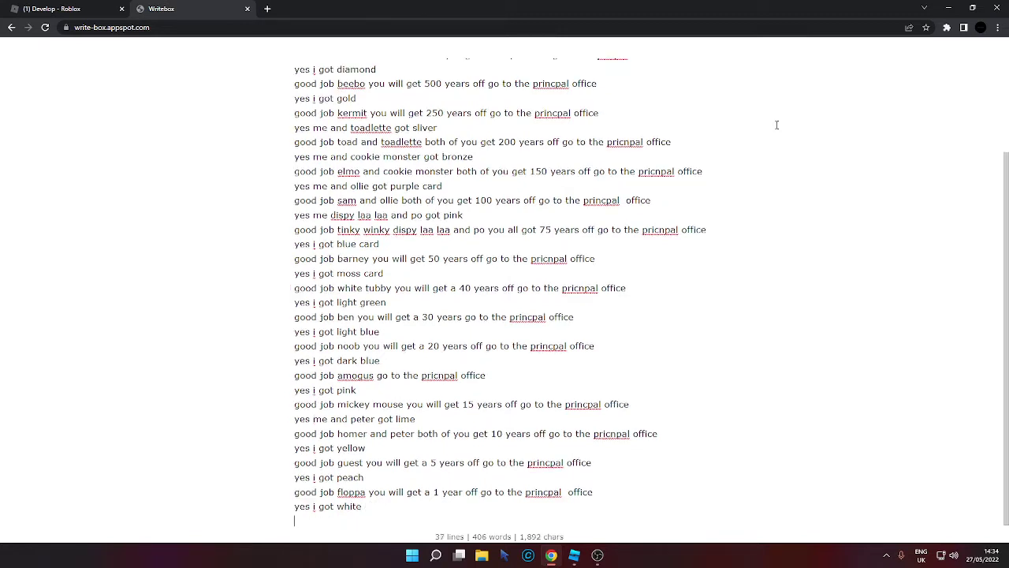
{"action": "type", "text": "good job go to the pri"}
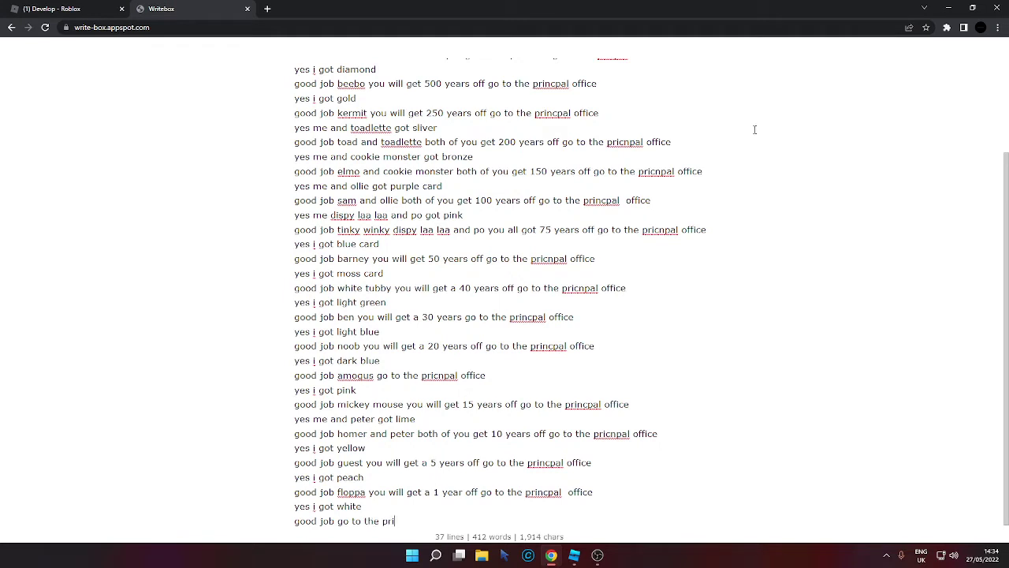
{"action": "key", "text": "BackSpace"}
{"action": "key", "text": "BackSpace"}
{"action": "double_click", "coordinate": [550, 462]}
{"action": "right_click", "coordinate": [550, 462]}
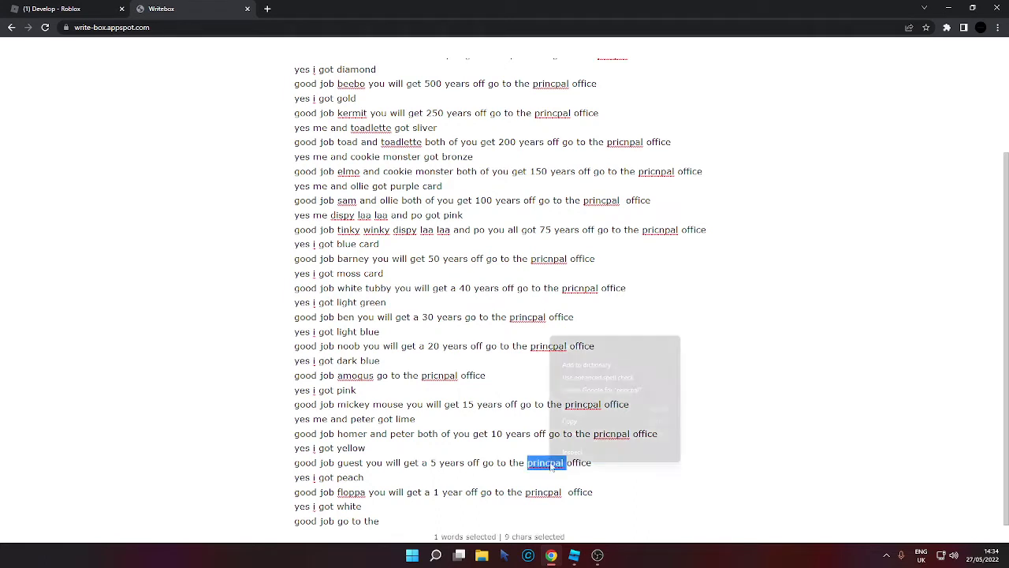
{"action": "left_click", "coordinate": [572, 418]}
{"action": "left_click", "coordinate": [401, 510]}
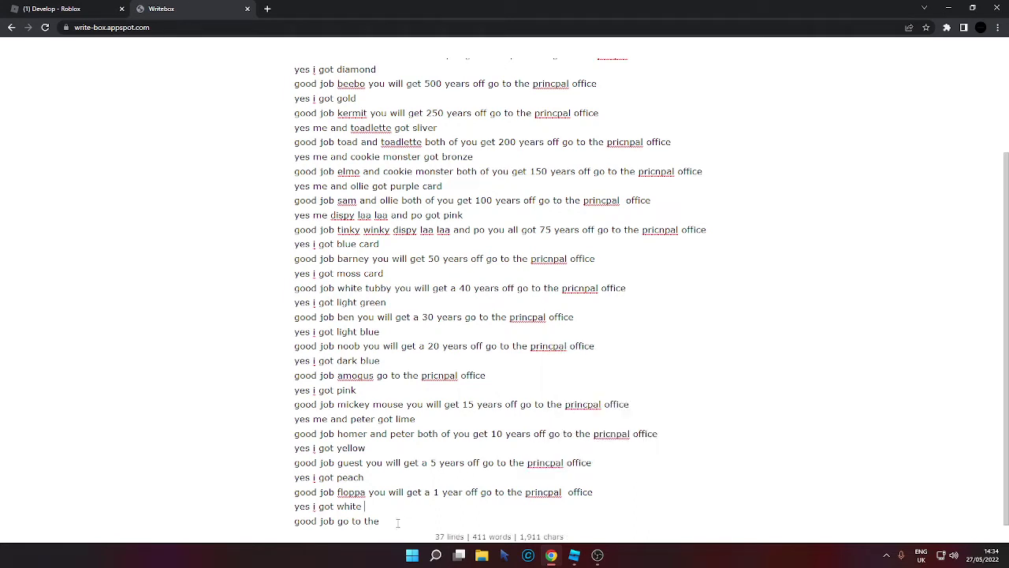
{"action": "key", "text": "ctrl+v"}
{"action": "type", "text": "office"}
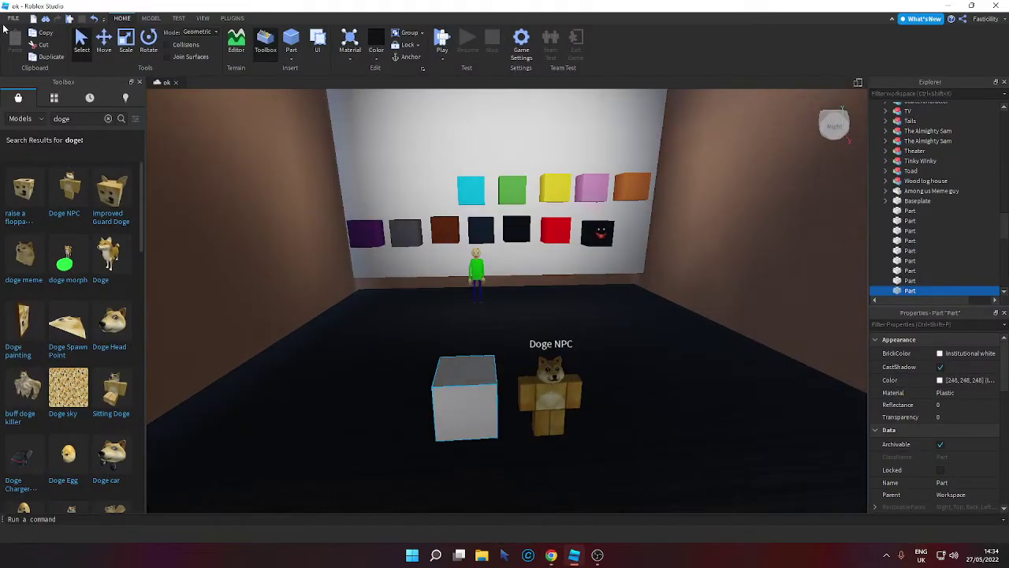
Switch to Roblox Studio and cut the white block and the Doge NPC from the floor.
{"action": "left_click", "coordinate": [39, 45]}
{"action": "left_click", "coordinate": [550, 406]}
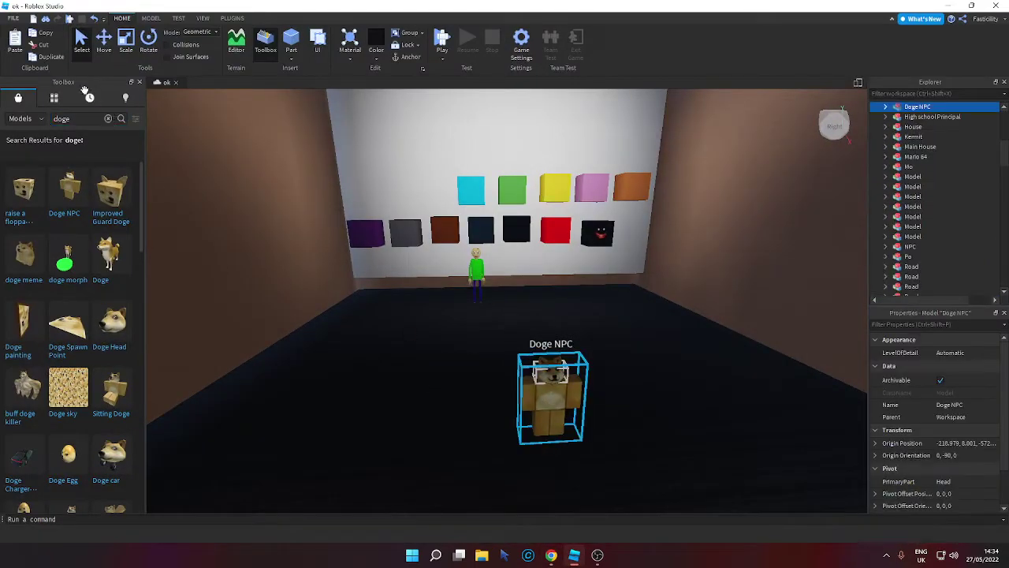
{"action": "left_click", "coordinate": [43, 47]}
Clear the doge search, browse the default models and insert the Minecraft Villager NPC into the room.
{"action": "scroll", "coordinate": [405, 229], "scroll_direction": "up", "scroll_amount": 5}
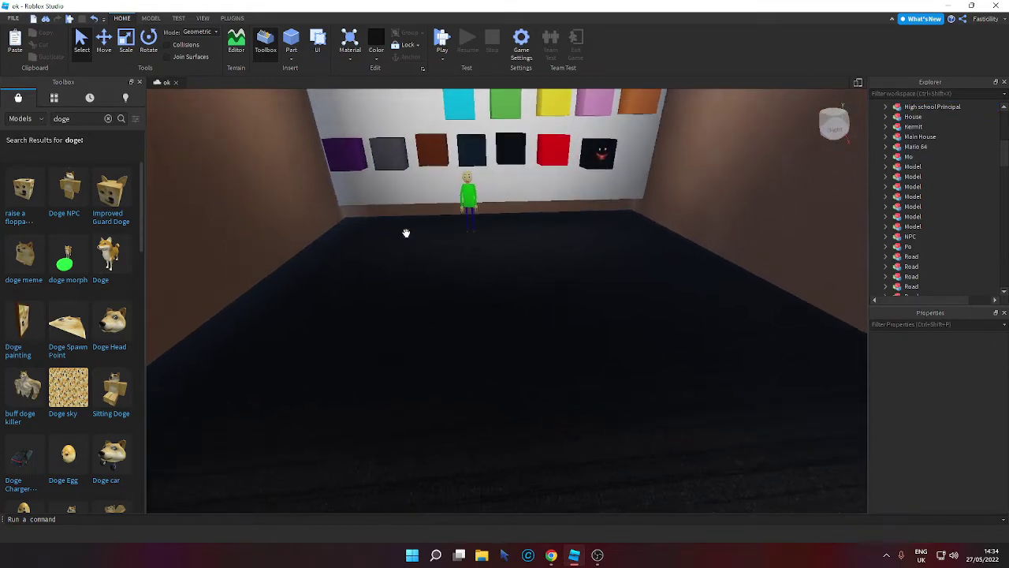
{"action": "scroll", "coordinate": [91, 226], "scroll_direction": "down", "scroll_amount": 10}
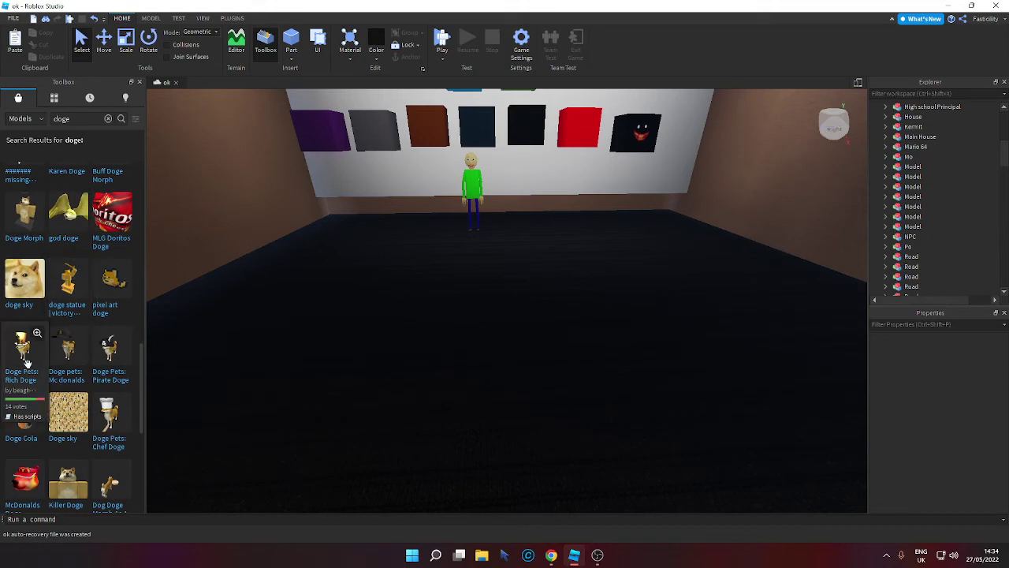
{"action": "left_click", "coordinate": [108, 118]}
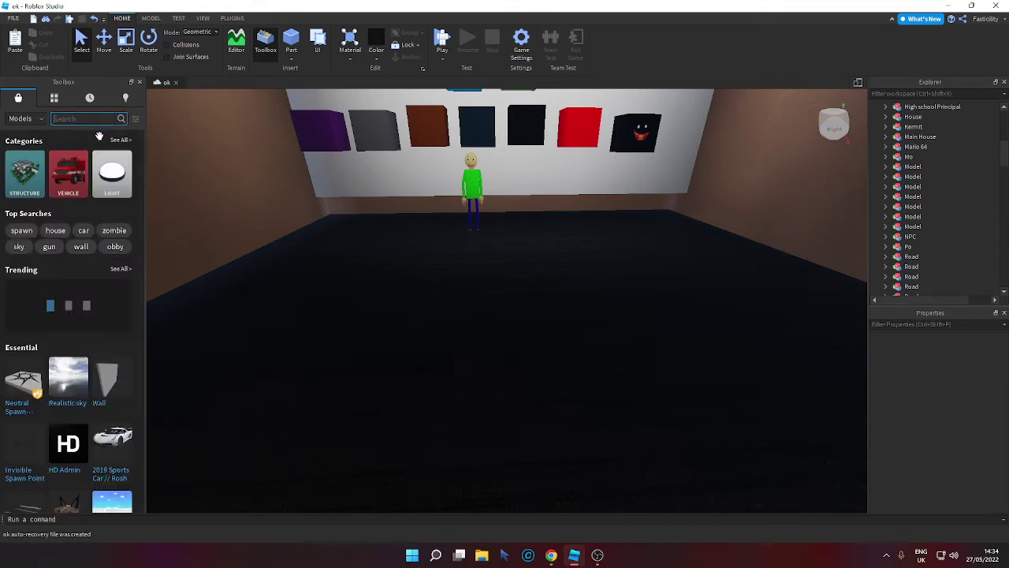
{"action": "scroll", "coordinate": [52, 278], "scroll_direction": "down", "scroll_amount": 10}
{"action": "scroll", "coordinate": [52, 278], "scroll_direction": "down", "scroll_amount": 10}
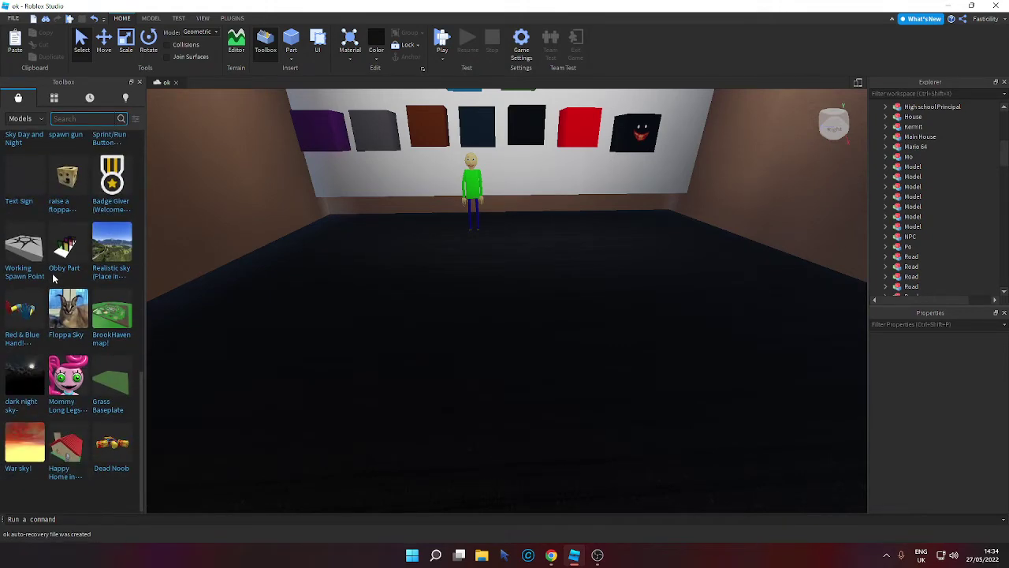
{"action": "scroll", "coordinate": [67, 259], "scroll_direction": "down", "scroll_amount": 10}
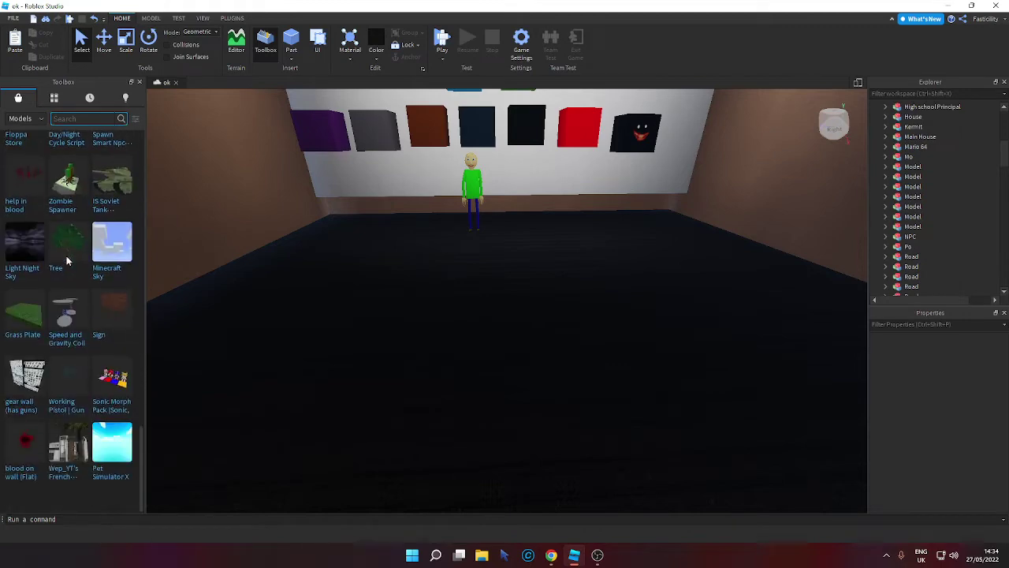
{"action": "scroll", "coordinate": [67, 262], "scroll_direction": "down", "scroll_amount": 10}
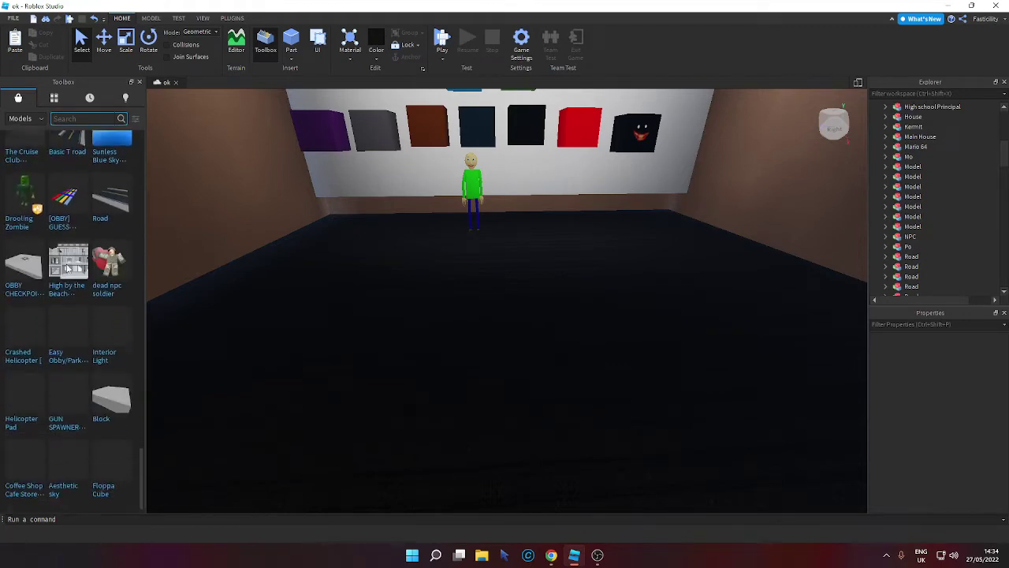
{"action": "scroll", "coordinate": [66, 266], "scroll_direction": "down", "scroll_amount": 10}
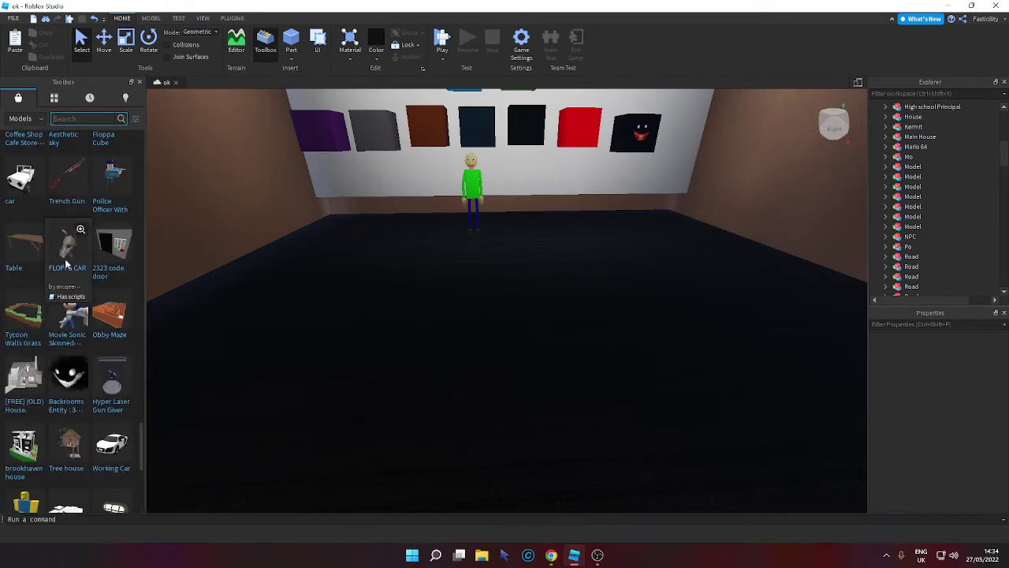
{"action": "scroll", "coordinate": [66, 265], "scroll_direction": "down", "scroll_amount": 10}
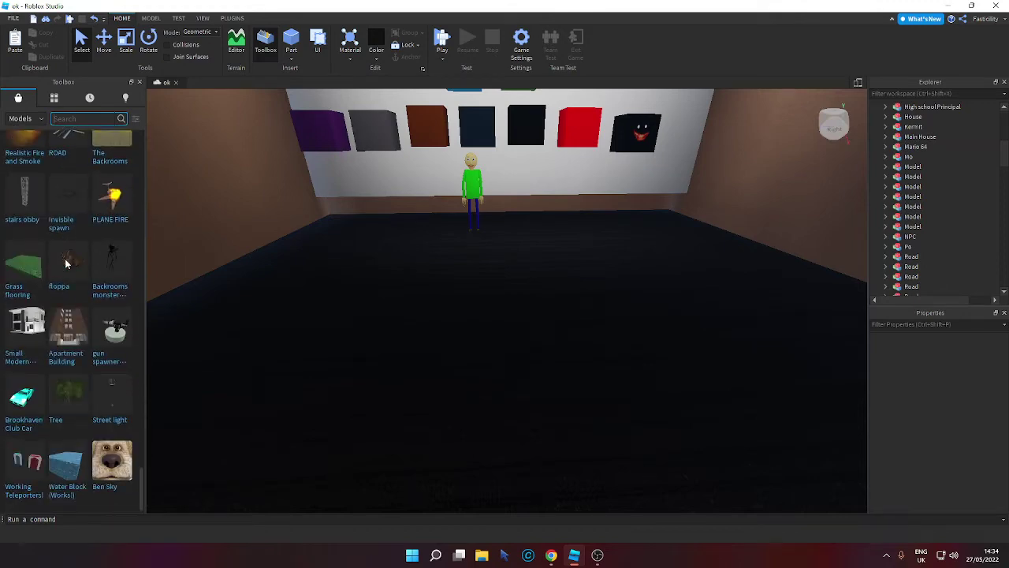
{"action": "scroll", "coordinate": [67, 260], "scroll_direction": "down", "scroll_amount": 10}
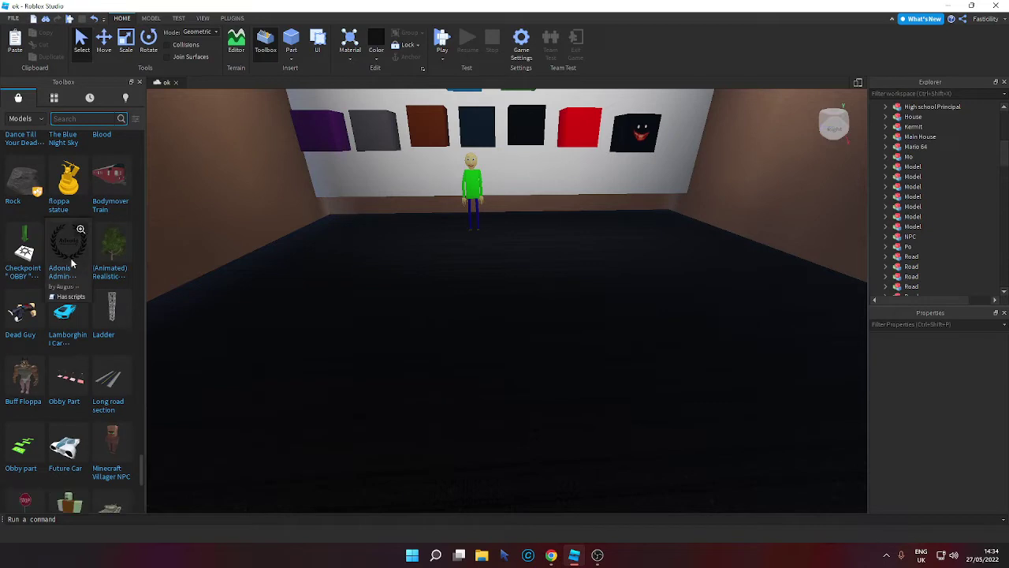
{"action": "left_click", "coordinate": [114, 453]}
{"action": "left_click", "coordinate": [113, 451]}
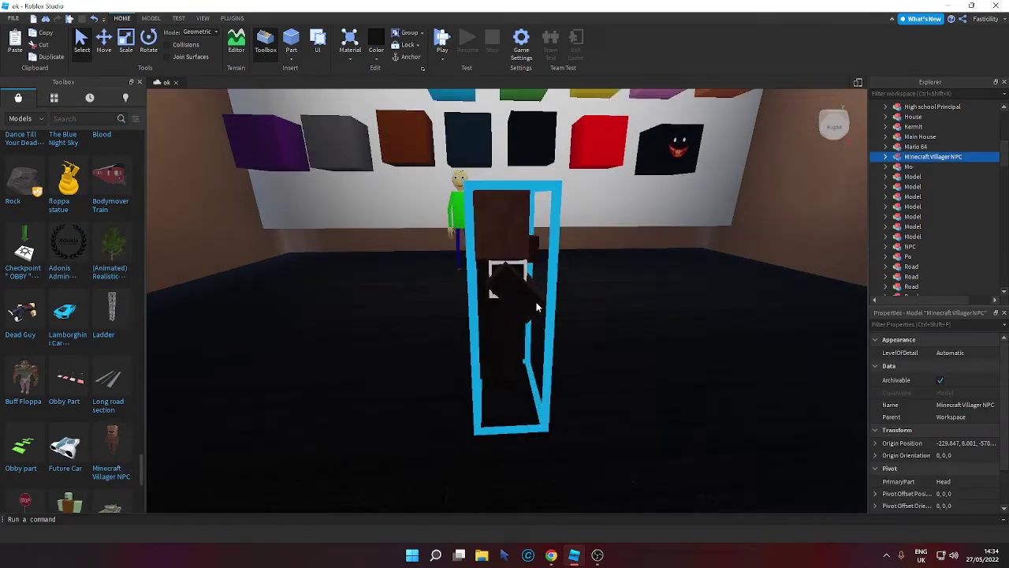
Position the Minecraft Villager NPC facing away from Baldi, and move the cyan block from the wall's upper row onto the floor beside it.
{"action": "left_click_drag", "start_coordinate": [536, 307], "coordinate": [539, 335]}
{"action": "key", "text": "ctrl+r"}
{"action": "scroll", "coordinate": [529, 322], "scroll_direction": "down", "scroll_amount": 5}
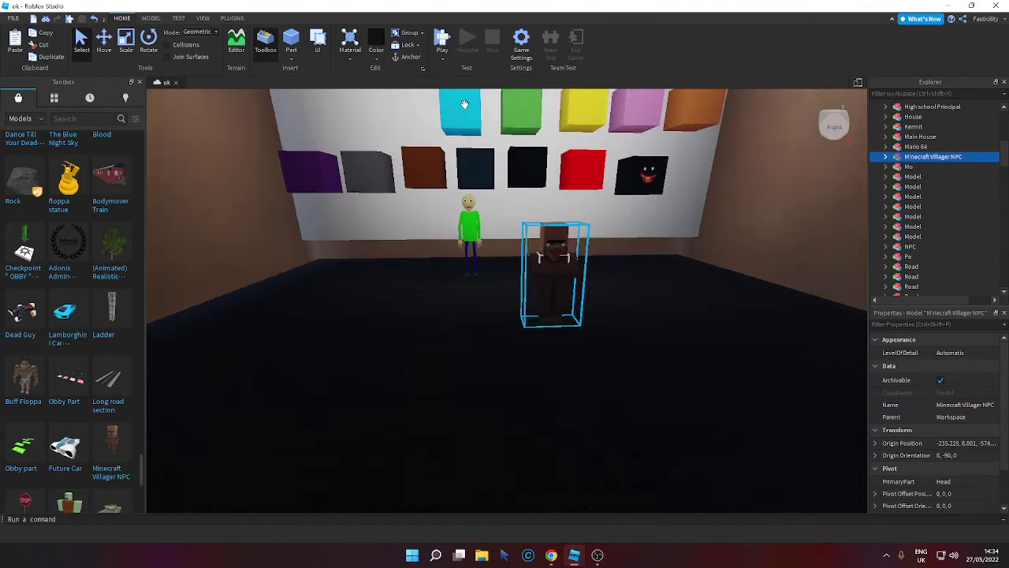
{"action": "left_click_drag", "start_coordinate": [462, 105], "coordinate": [491, 332]}
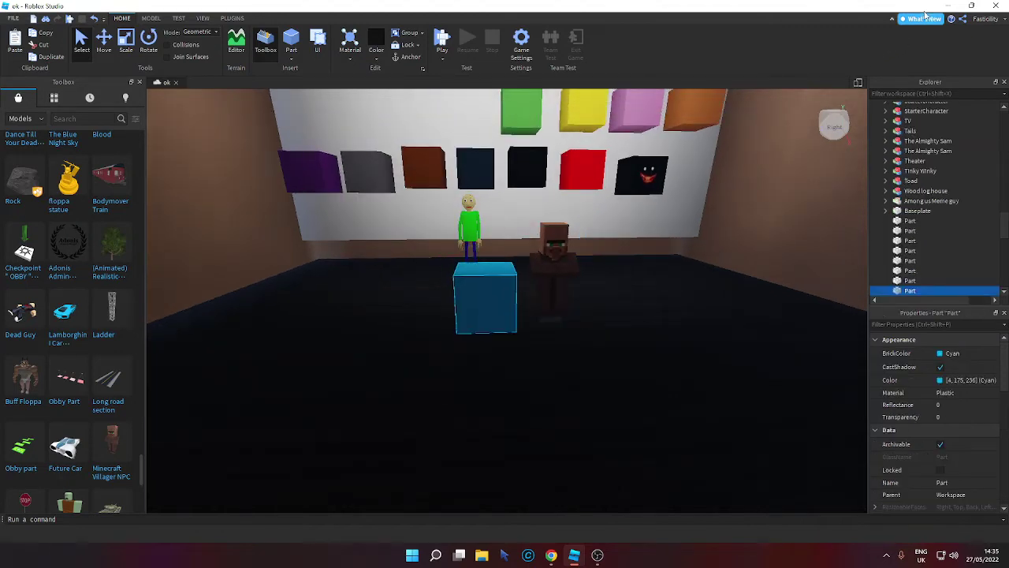
Switch to the Writebox script and add the line "yes i got light blue" at its end.
{"action": "left_click", "coordinate": [949, 5]}
{"action": "key", "text": "Return"}
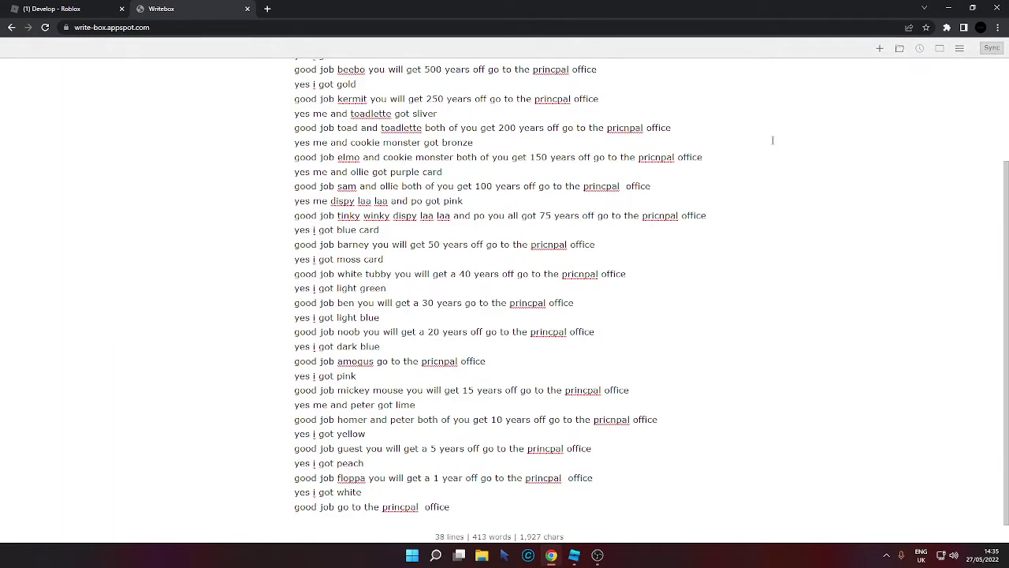
{"action": "type", "text": "yes i go"}
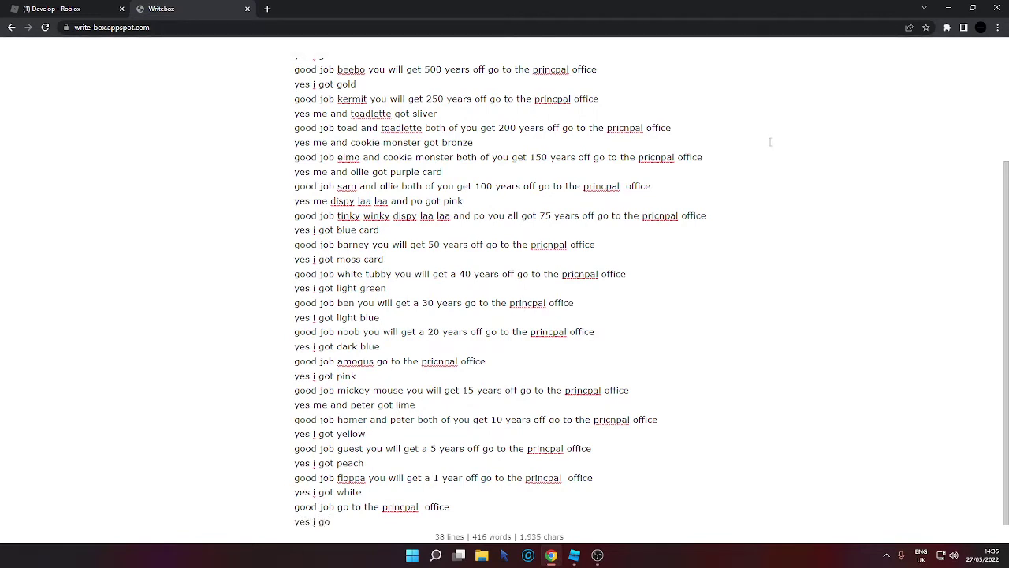
{"action": "type", "text": "t light blue"}
Add the line "good job villager you will get a 10 month off go to the princpal office", copying "princpal" from an earlier line.
{"action": "key", "text": "Return"}
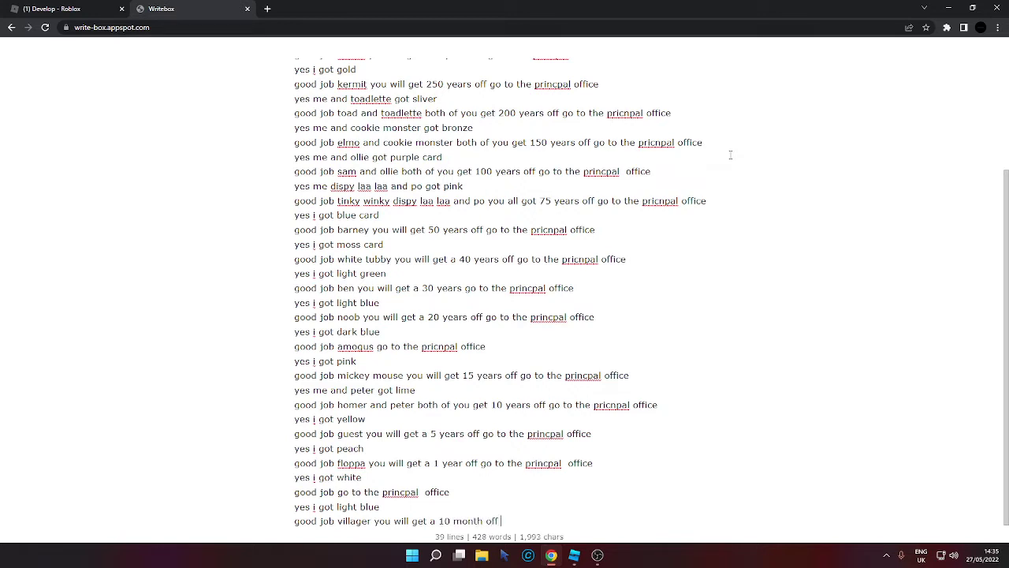
{"action": "type", "text": "to the"}
{"action": "double_click", "coordinate": [544, 434]}
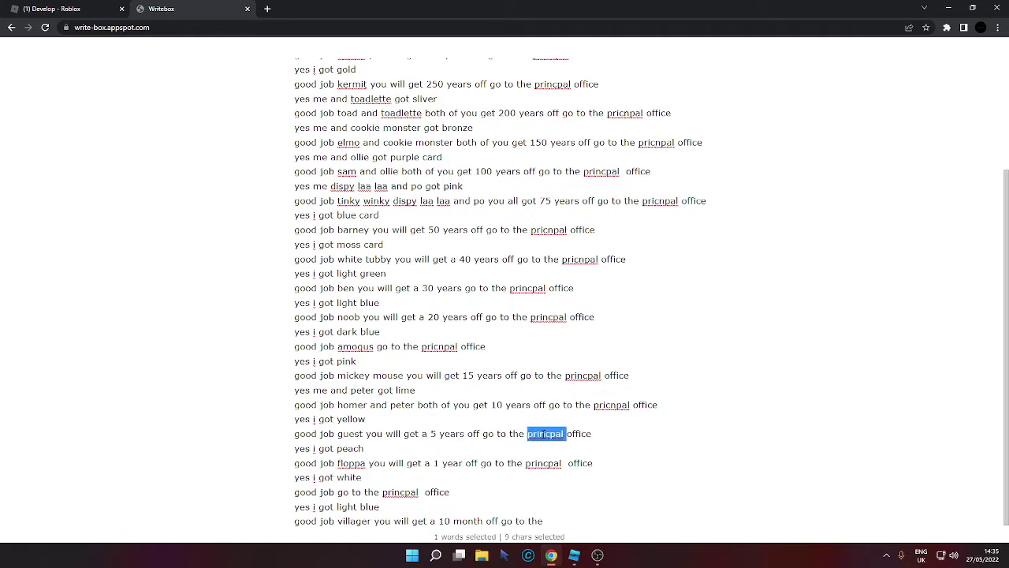
{"action": "right_click", "coordinate": [545, 434]}
{"action": "left_click", "coordinate": [570, 388]}
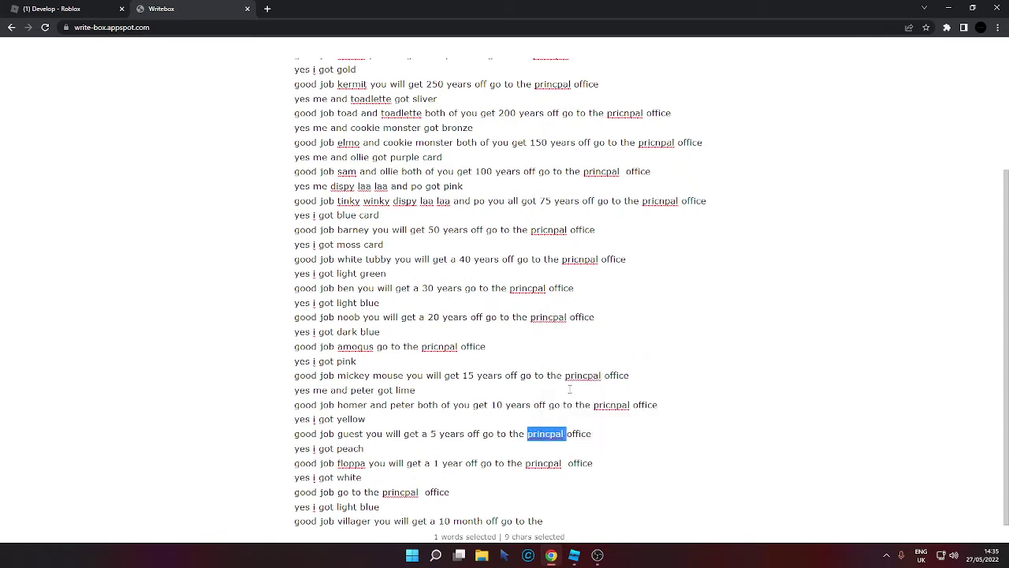
{"action": "left_click", "coordinate": [564, 521]}
{"action": "key", "text": "ctrl+v"}
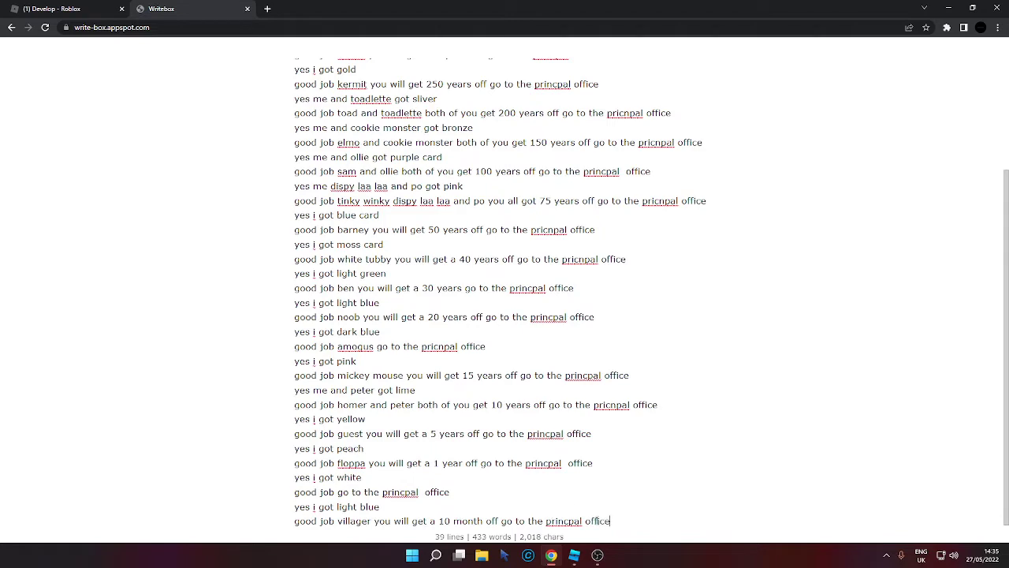
Switch to Roblox Studio and cut the cyan block and the Minecraft Villager NPC from the floor.
{"action": "left_click", "coordinate": [575, 553]}
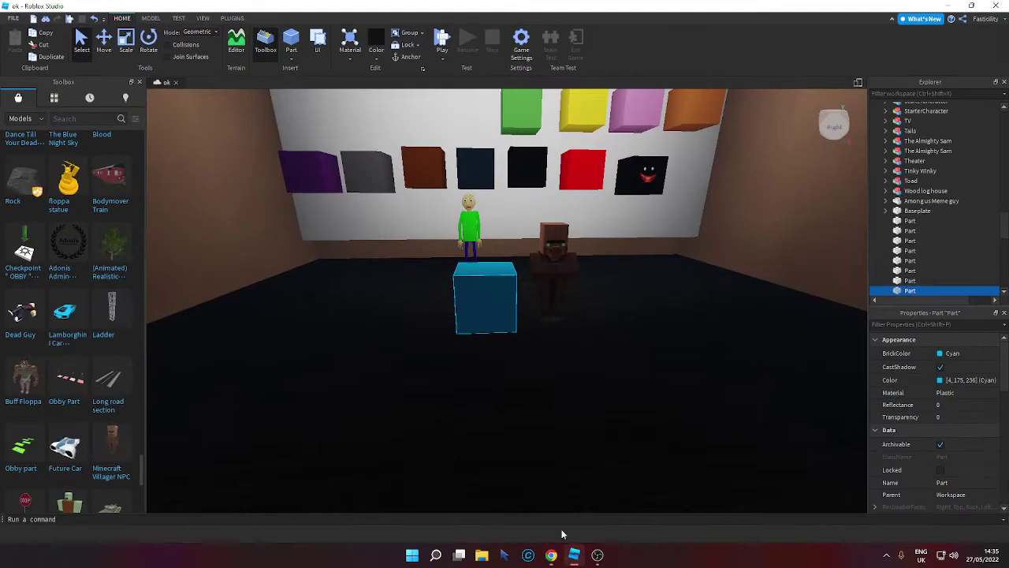
{"action": "left_click", "coordinate": [37, 45]}
{"action": "left_click", "coordinate": [554, 272]}
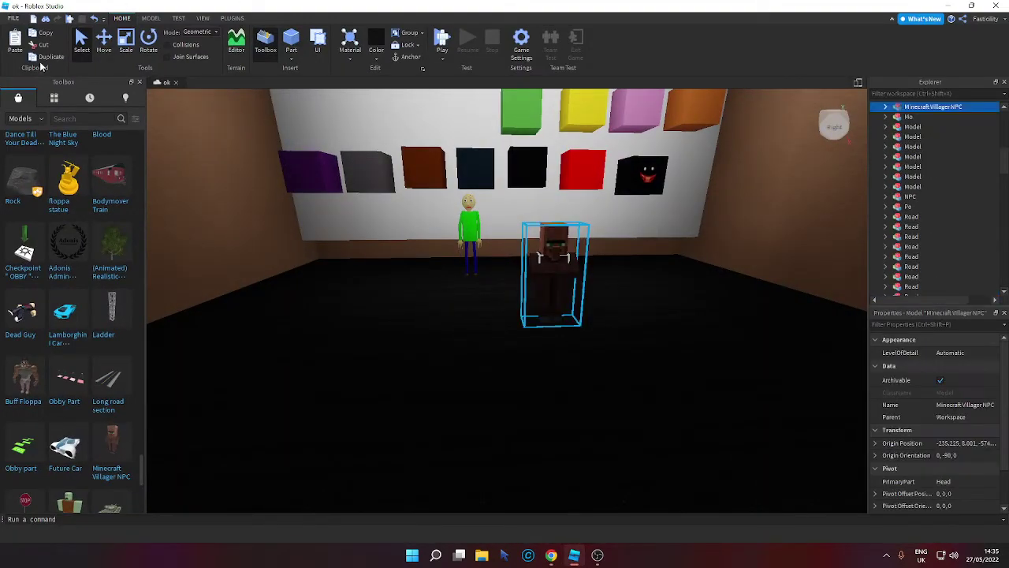
{"action": "left_click", "coordinate": [35, 45]}
Browse the default models in the library for another character to place in the room.
{"action": "scroll", "coordinate": [29, 226], "scroll_direction": "down", "scroll_amount": 4}
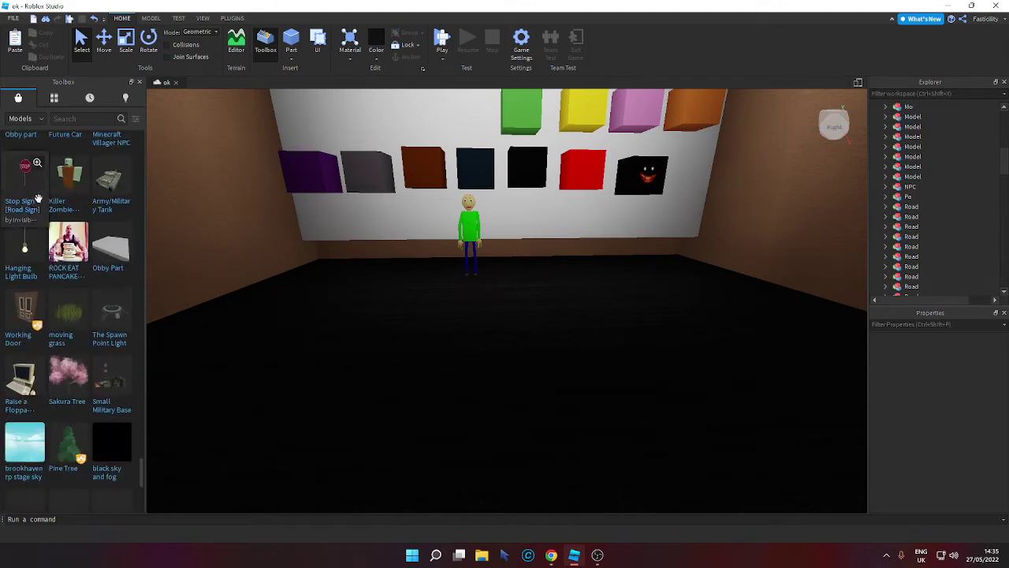
{"action": "scroll", "coordinate": [52, 166], "scroll_direction": "down", "scroll_amount": 3}
{"action": "scroll", "coordinate": [69, 136], "scroll_direction": "down", "scroll_amount": 2}
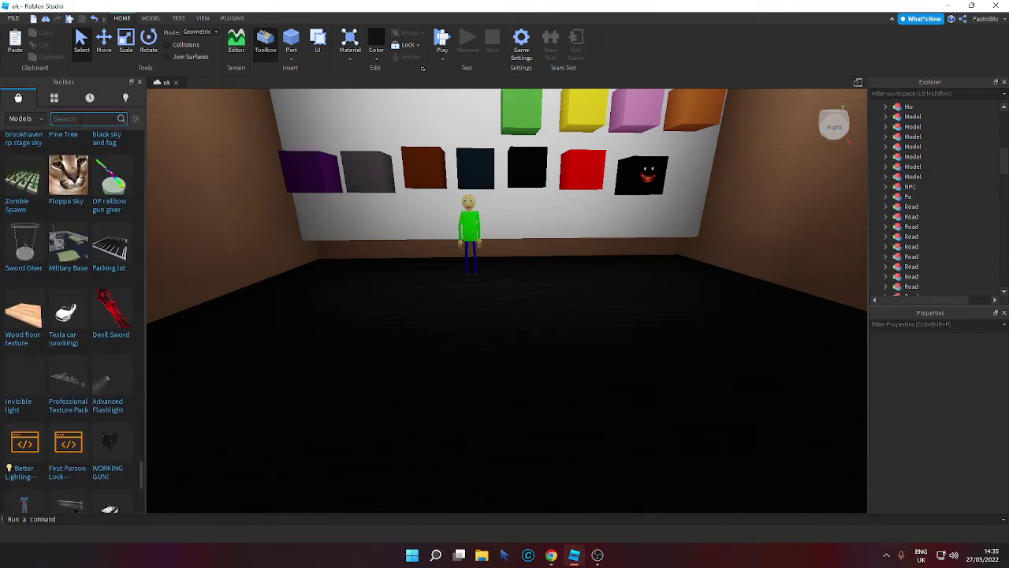
{"action": "scroll", "coordinate": [71, 172], "scroll_direction": "down", "scroll_amount": 10}
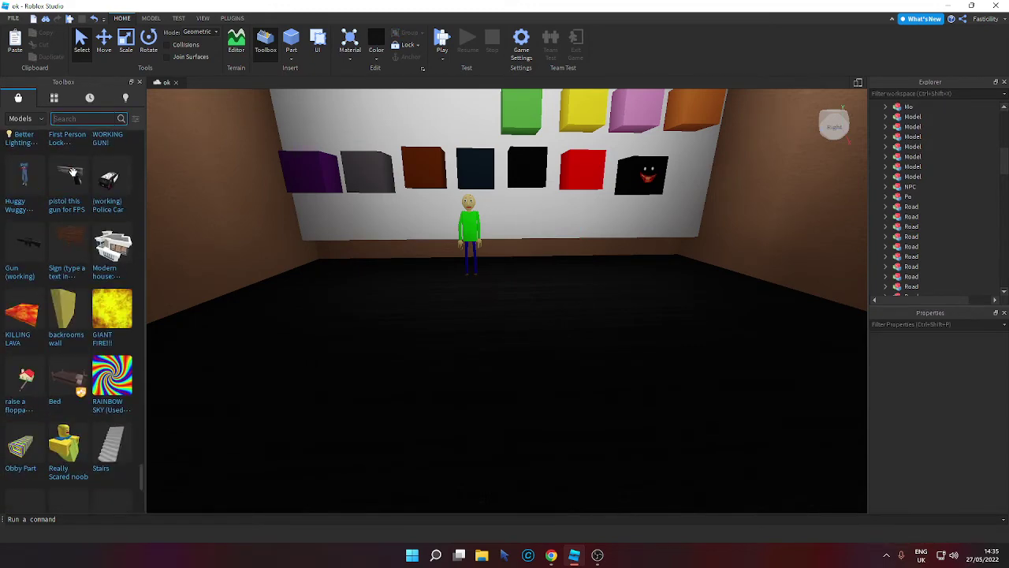
{"action": "scroll", "coordinate": [71, 172], "scroll_direction": "down", "scroll_amount": 15}
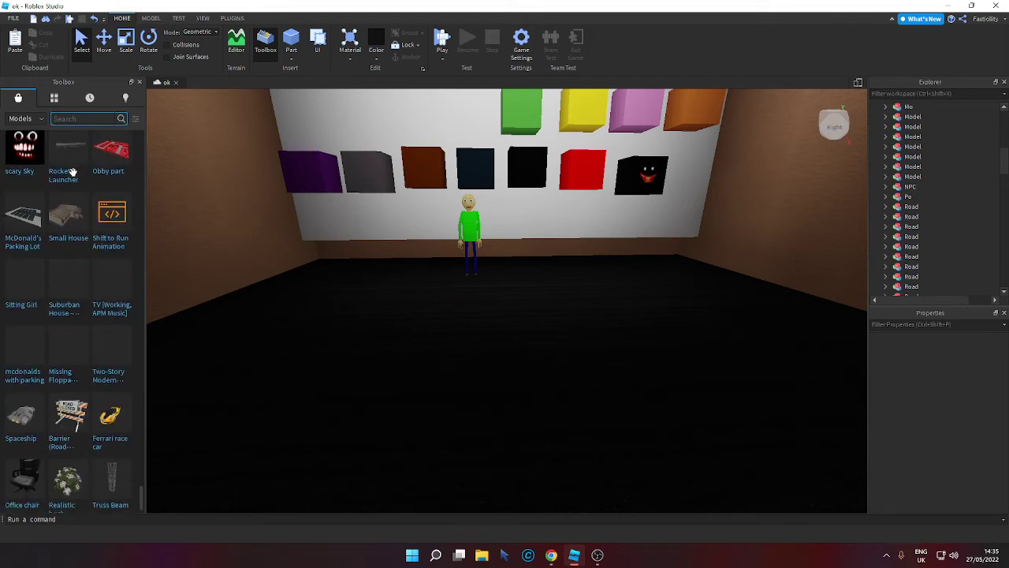
{"action": "scroll", "coordinate": [74, 173], "scroll_direction": "down", "scroll_amount": 6}
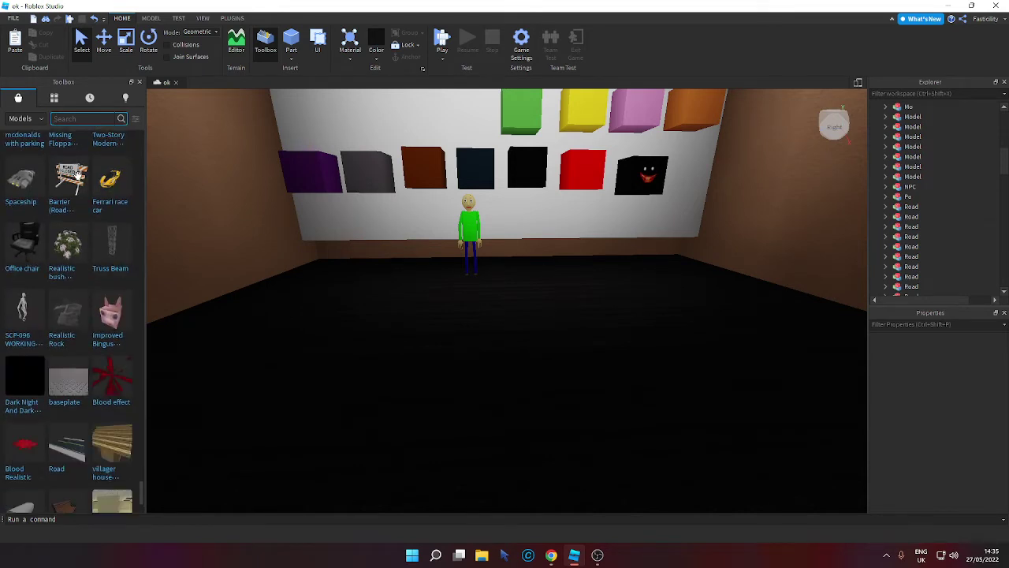
{"action": "scroll", "coordinate": [77, 177], "scroll_direction": "down", "scroll_amount": 10}
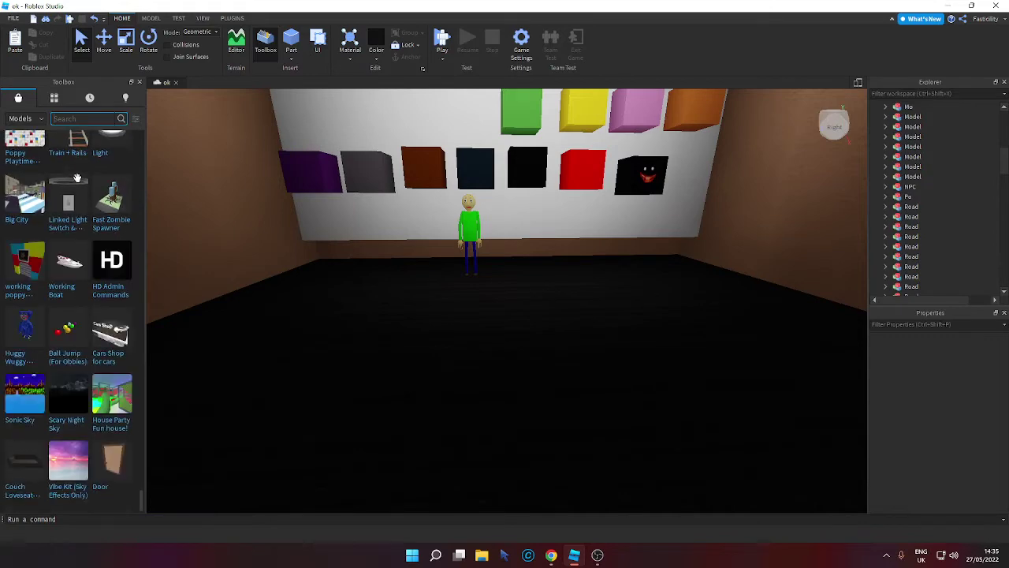
{"action": "scroll", "coordinate": [77, 179], "scroll_direction": "down", "scroll_amount": 10}
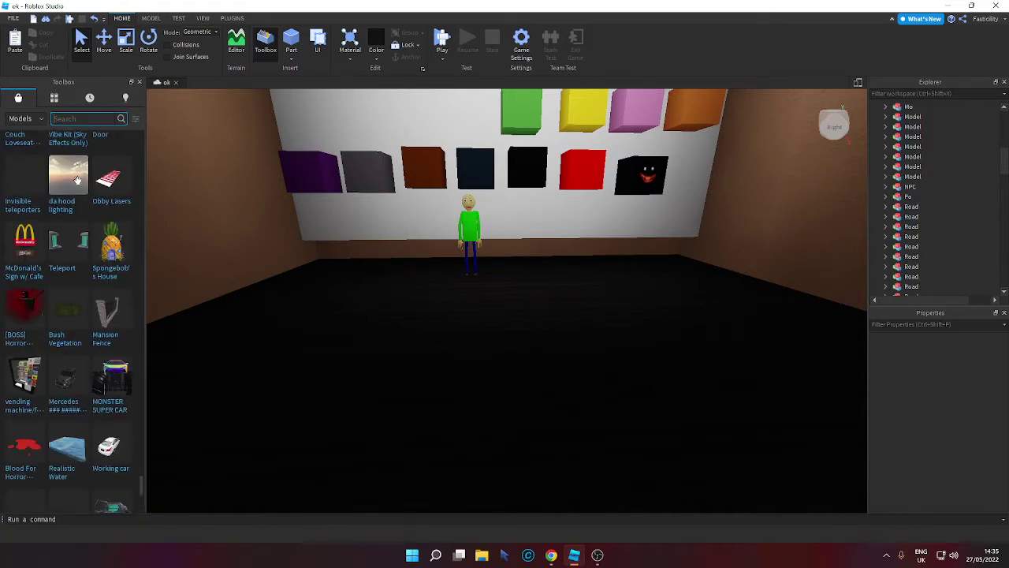
{"action": "scroll", "coordinate": [77, 181], "scroll_direction": "down", "scroll_amount": 10}
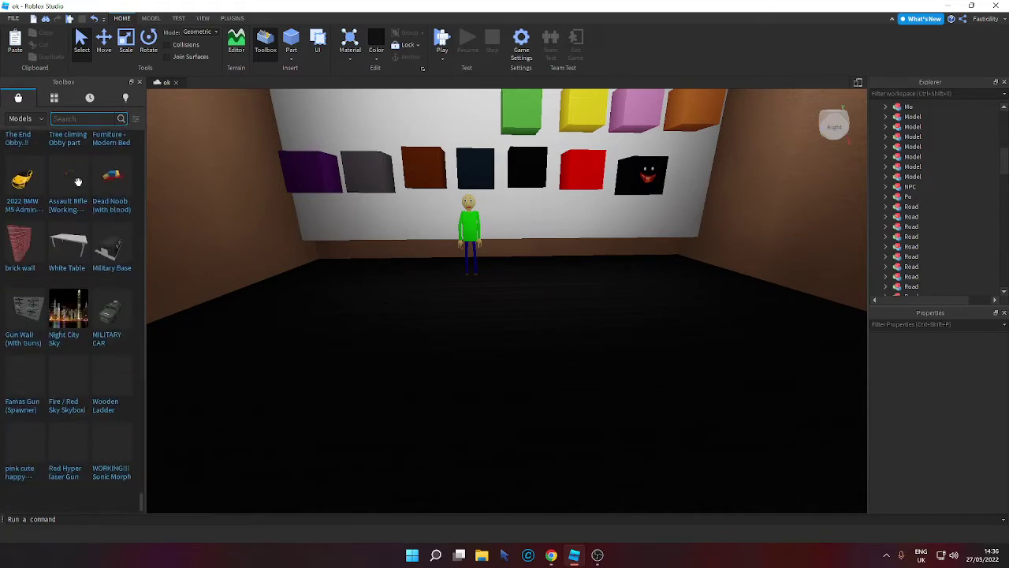
{"action": "scroll", "coordinate": [80, 183], "scroll_direction": "down", "scroll_amount": 10}
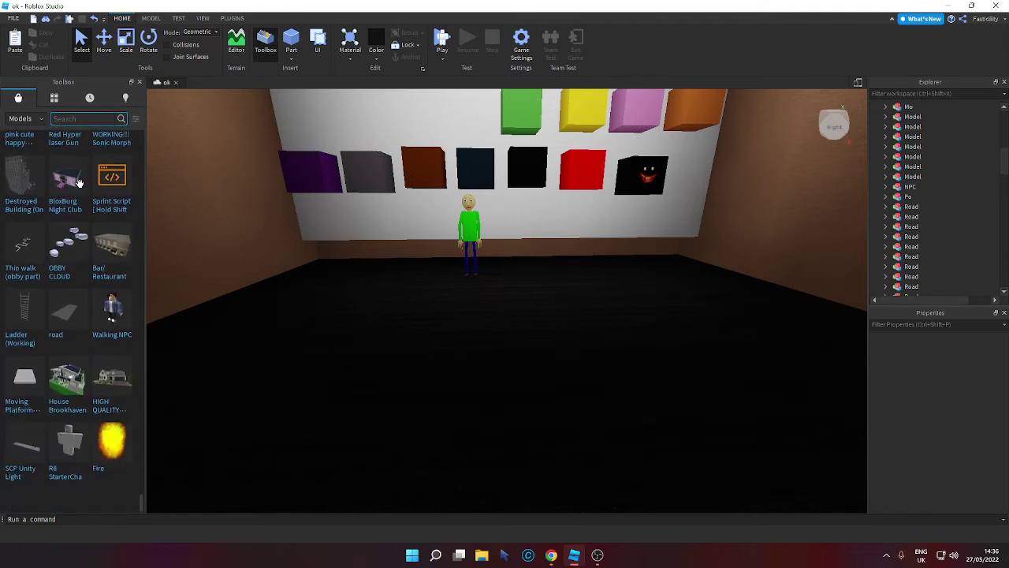
{"action": "scroll", "coordinate": [82, 178], "scroll_direction": "down", "scroll_amount": 5}
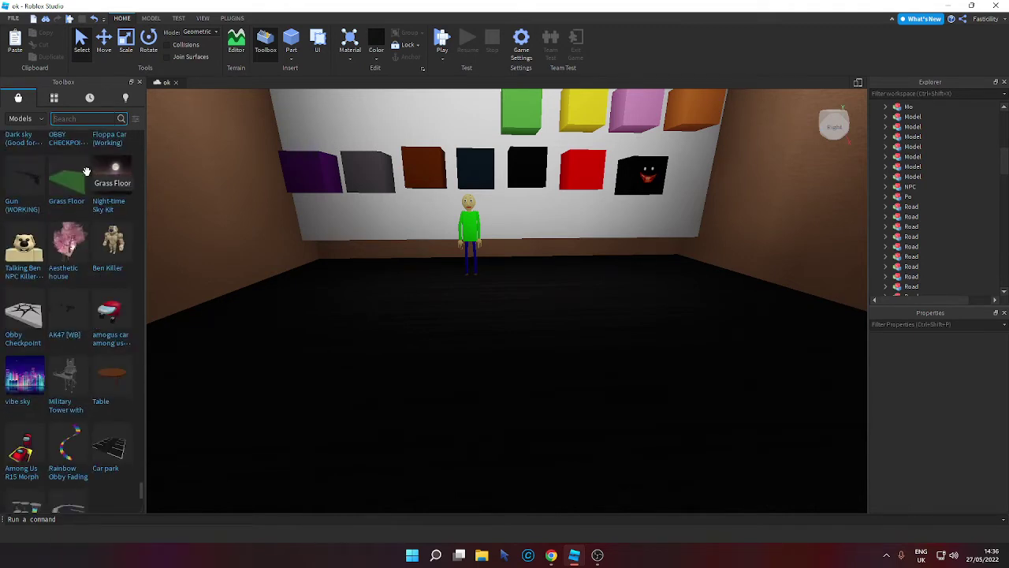
Search the models for "steve", insert a Minecraft Steve character near Baldi and rotate it to face away from him.
{"action": "left_click", "coordinate": [82, 118]}
{"action": "type", "text": "steve"}
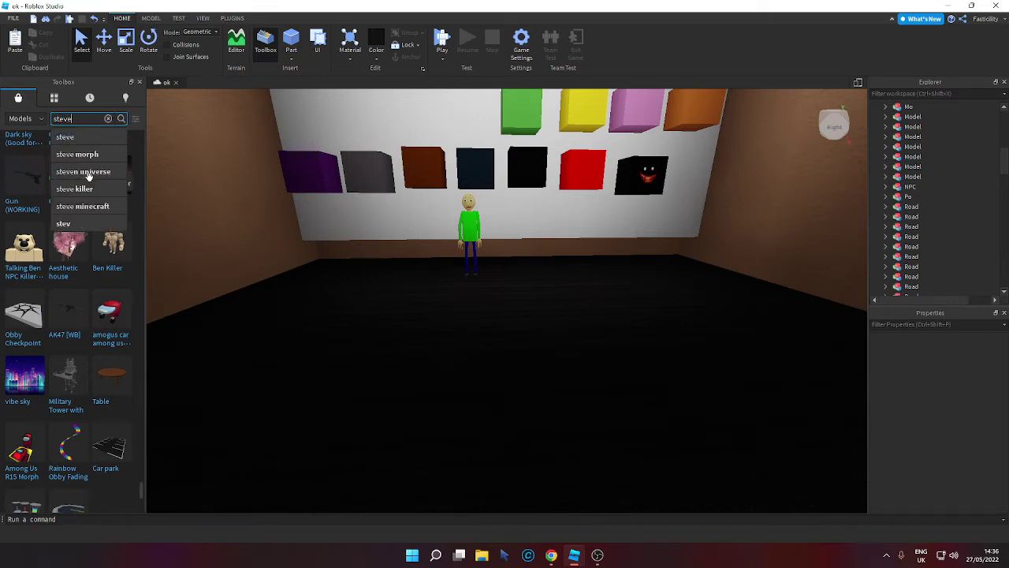
{"action": "key", "text": "Return"}
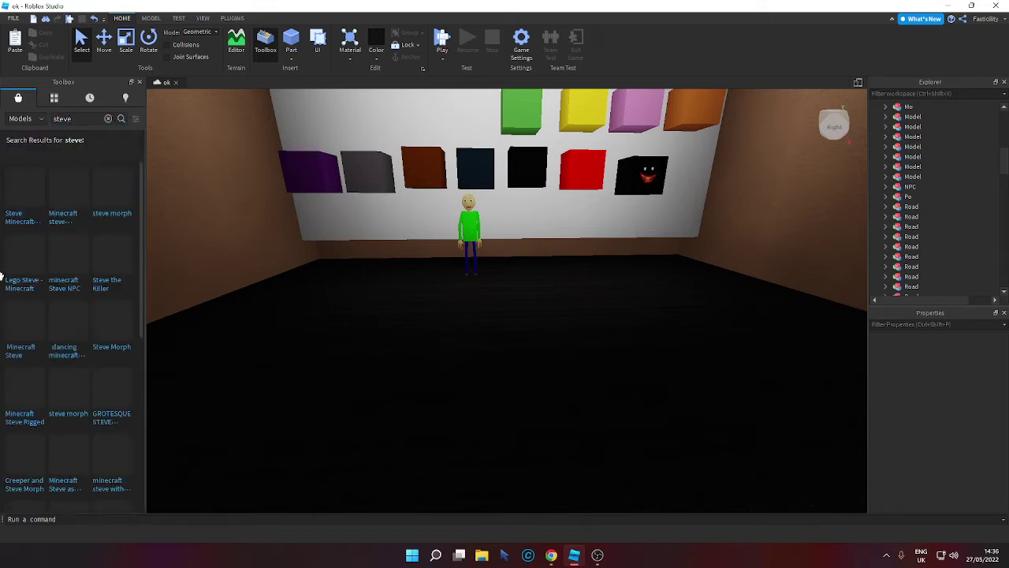
{"action": "left_click_drag", "start_coordinate": [104, 240], "coordinate": [520, 337]}
{"action": "scroll", "coordinate": [521, 336], "scroll_direction": "down", "scroll_amount": 2}
{"action": "key", "text": "r"}
{"action": "key", "text": "r"}
{"action": "key", "text": "r"}
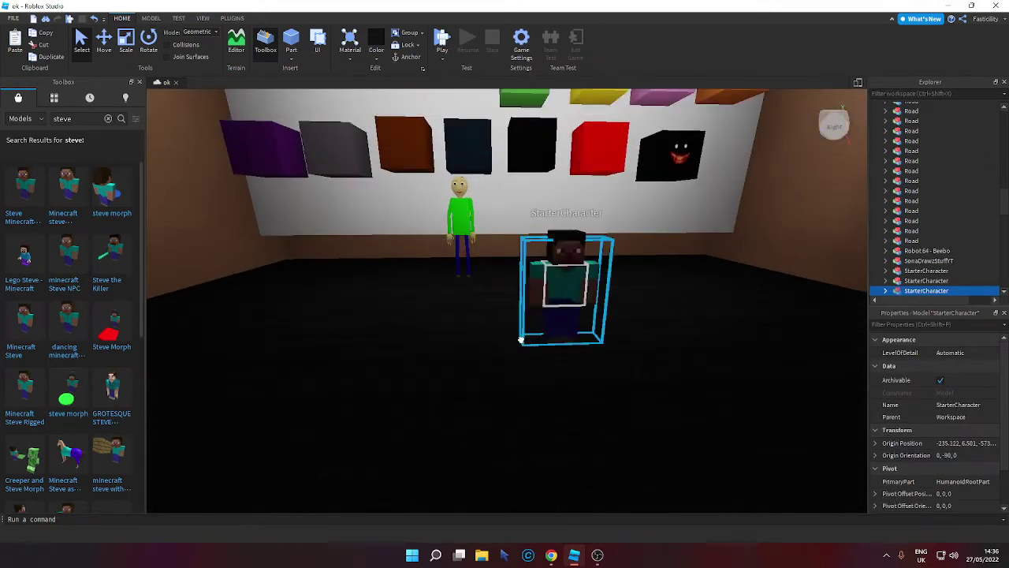
Move the green block from the wall's upper row onto the floor beside Steve.
{"action": "scroll", "coordinate": [520, 332], "scroll_direction": "down", "scroll_amount": 1}
{"action": "left_click", "coordinate": [543, 176]}
{"action": "key", "text": "w"}
{"action": "key", "text": "d"}
{"action": "left_click_drag", "start_coordinate": [544, 176], "coordinate": [583, 336]}
Switch to the Writebox script and add the lines "yes i got green" and "good job steve you will get a 5 months off go to".
{"action": "key", "text": "alt+Tab"}
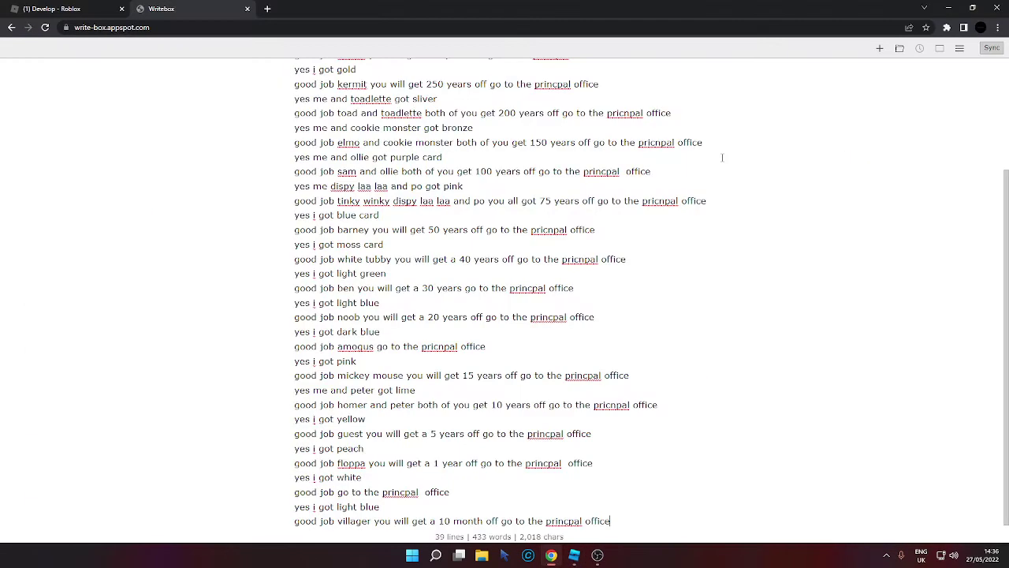
{"action": "key", "text": "Return"}
{"action": "type", "text": "yes i got green"}
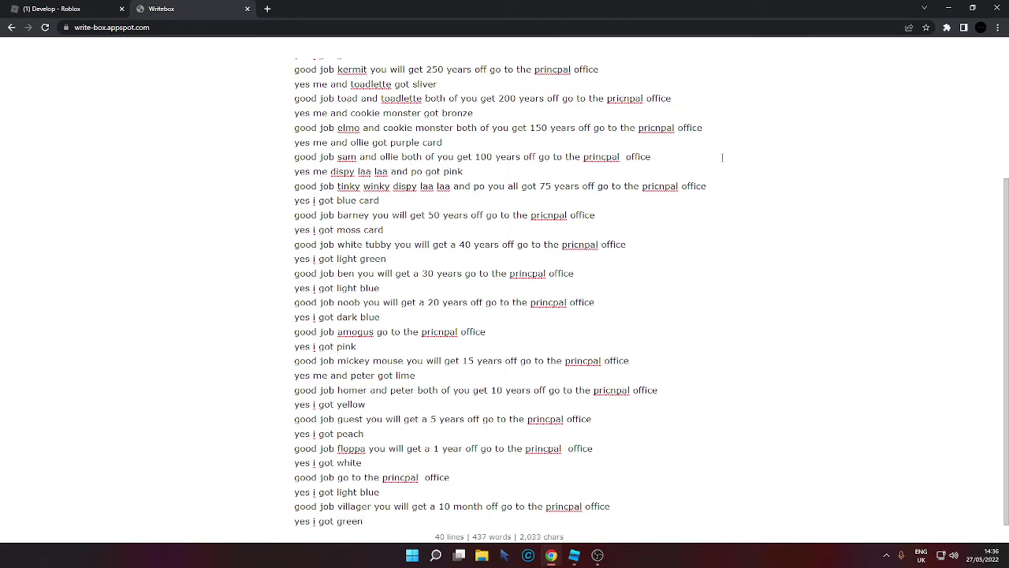
{"action": "key", "text": "Return"}
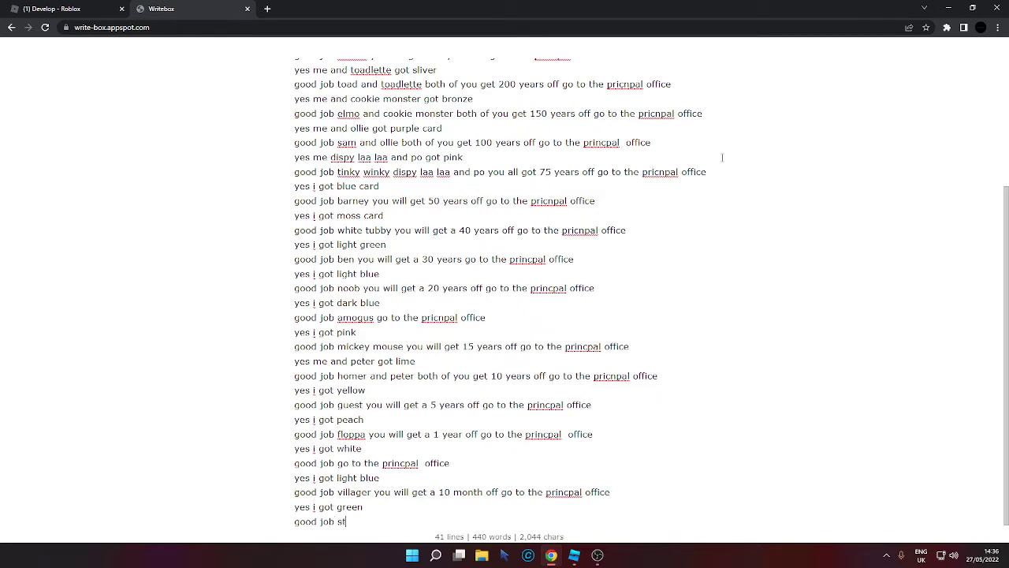
{"action": "type", "text": "you will get a 5 months off go to"}
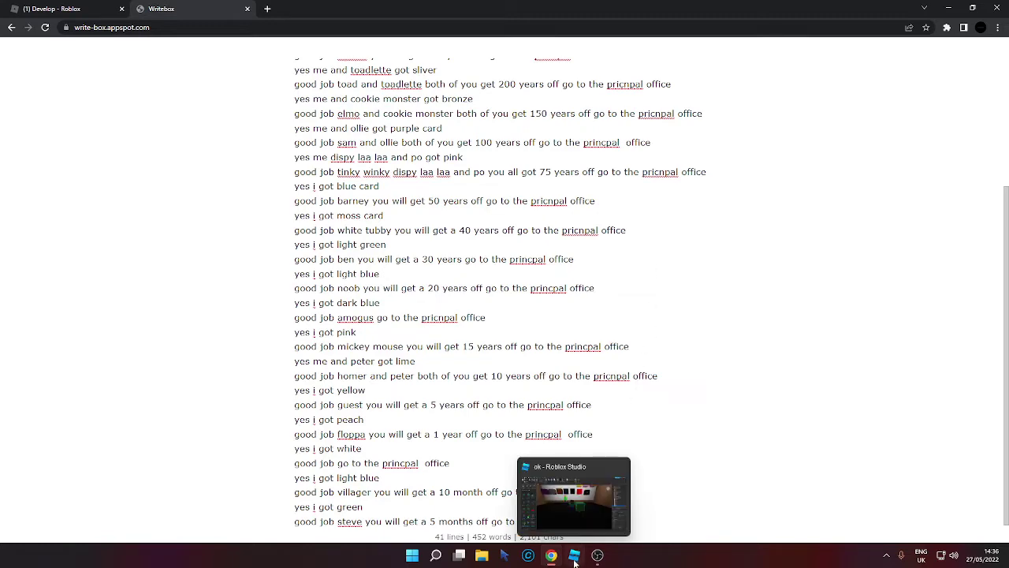
Switch to Roblox Studio and cut the green block and the Steve character from the floor.
{"action": "left_click", "coordinate": [574, 555]}
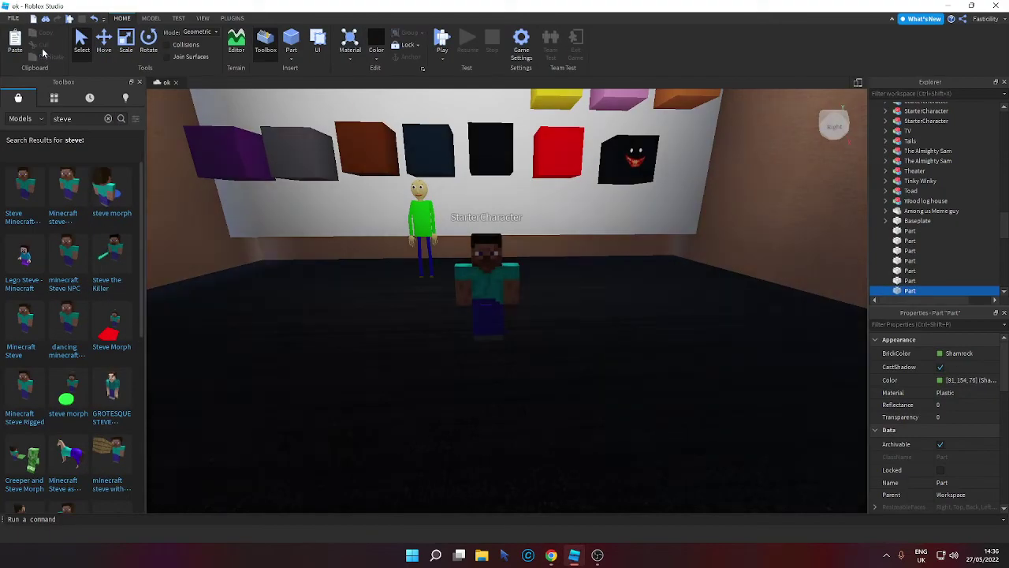
{"action": "left_click", "coordinate": [485, 287]}
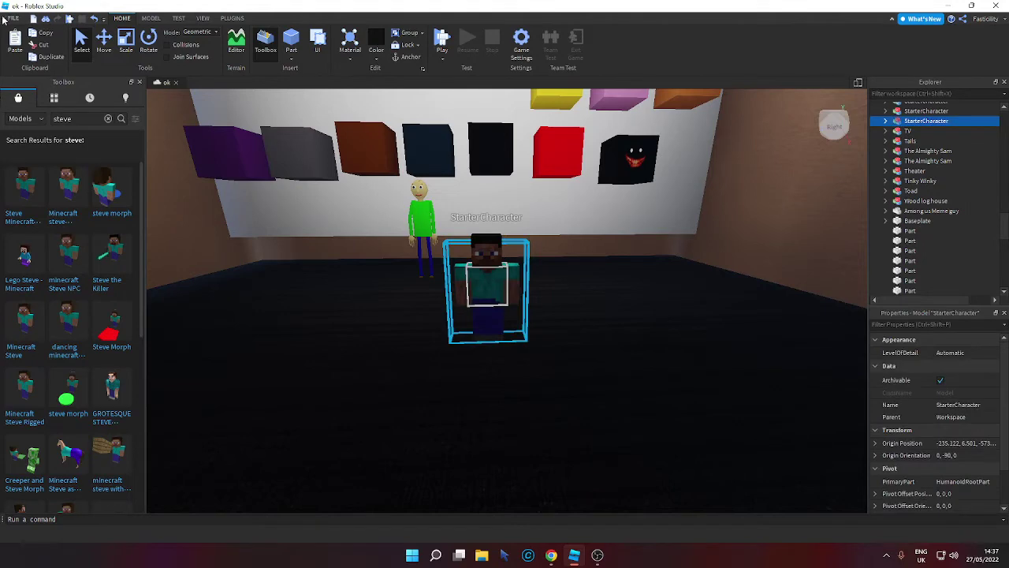
{"action": "left_click", "coordinate": [38, 45]}
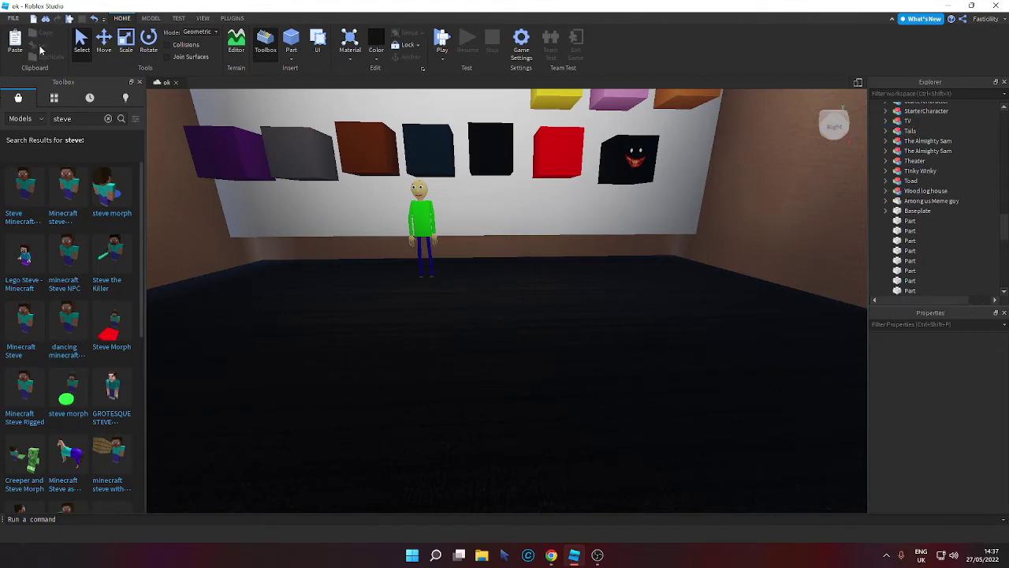
Clear the steve search, check the blocks left on the wall and browse the default models for another character.
{"action": "left_click", "coordinate": [107, 118]}
{"action": "scroll", "coordinate": [168, 283], "scroll_direction": "down", "scroll_amount": 3}
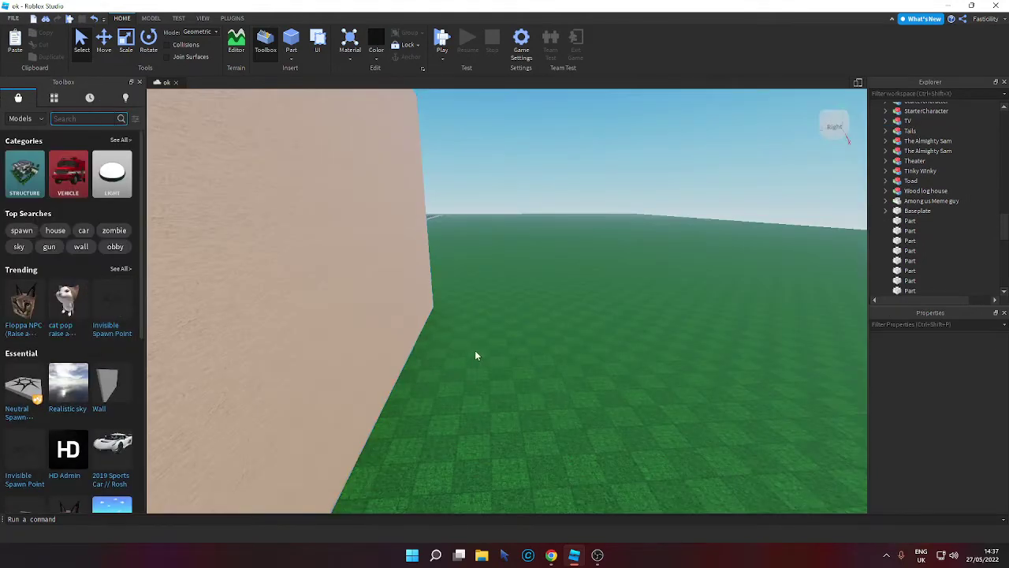
{"action": "key", "text": "w"}
{"action": "right_click_drag", "start_coordinate": [475, 350], "coordinate": [475, 350]}
{"action": "key", "text": "w"}
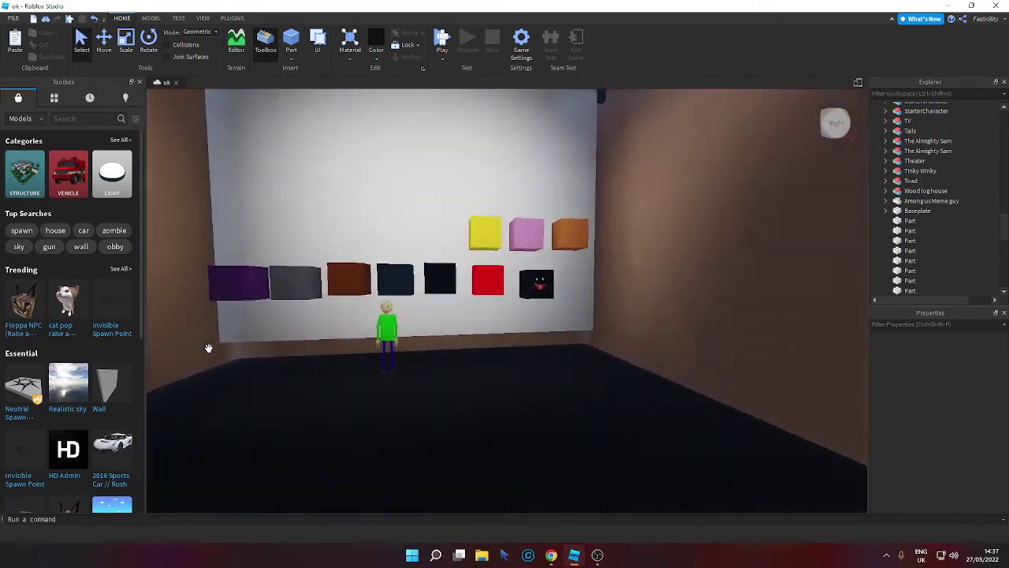
{"action": "scroll", "coordinate": [158, 354], "scroll_direction": "down", "scroll_amount": 3}
{"action": "scroll", "coordinate": [273, 356], "scroll_direction": "up", "scroll_amount": 3}
{"action": "scroll", "coordinate": [349, 363], "scroll_direction": "up", "scroll_amount": 3}
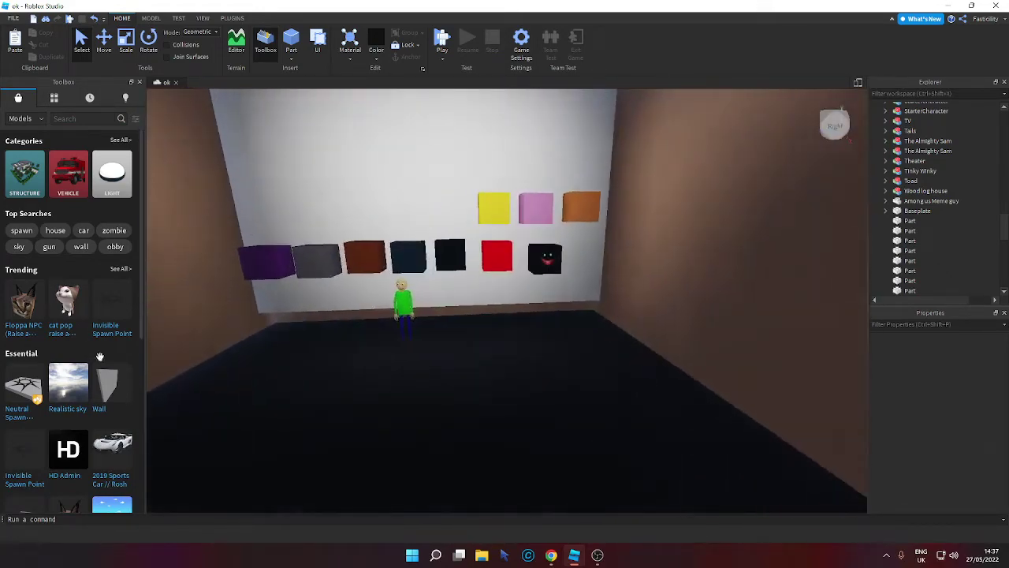
{"action": "scroll", "coordinate": [99, 356], "scroll_direction": "down", "scroll_amount": 6}
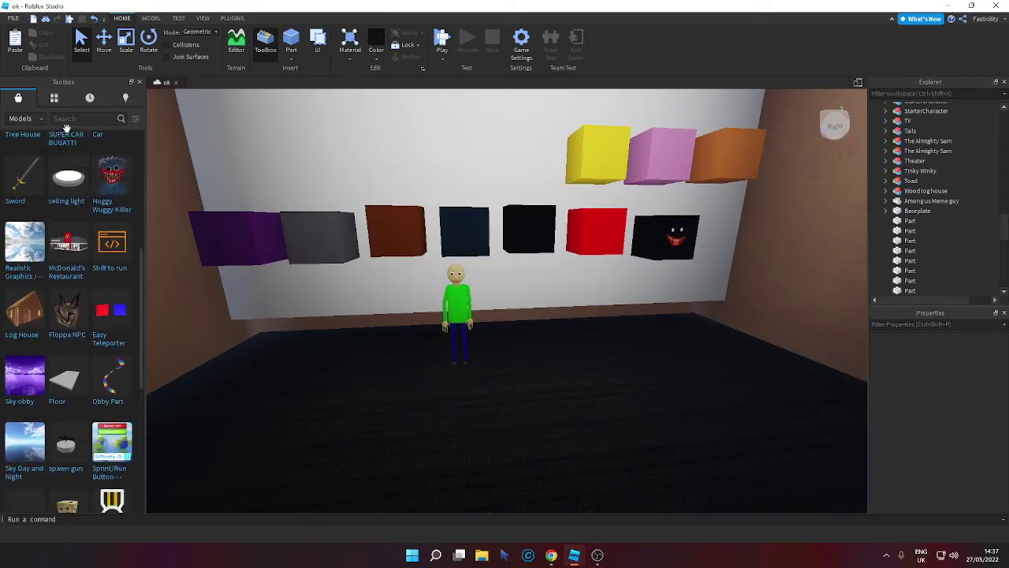
{"action": "scroll", "coordinate": [68, 133], "scroll_direction": "down", "scroll_amount": 8}
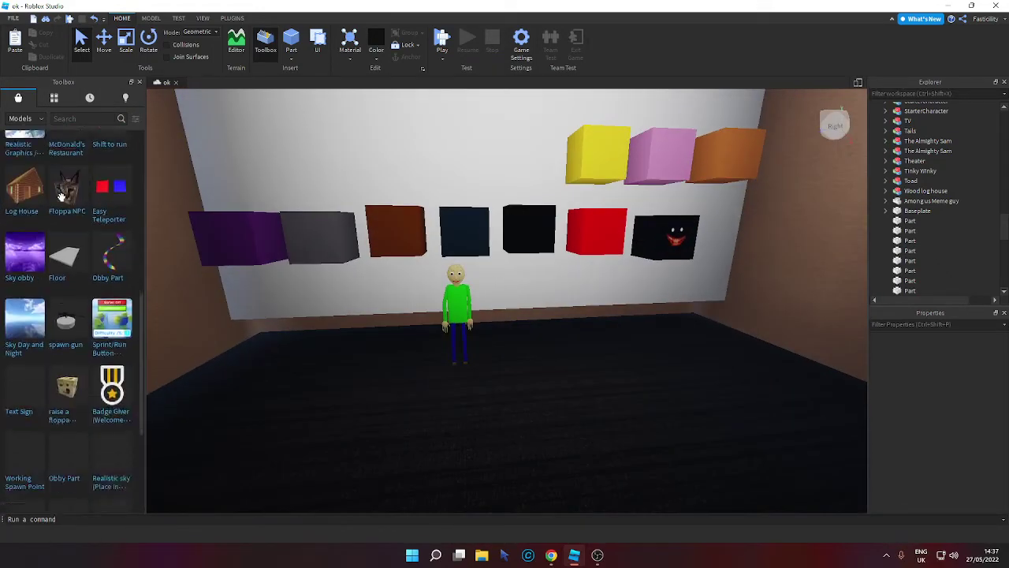
Search the toolbox models for "winnie the pooh" and browse the results for a suitable character.
{"action": "left_click", "coordinate": [74, 120]}
{"action": "type", "text": "winne"}
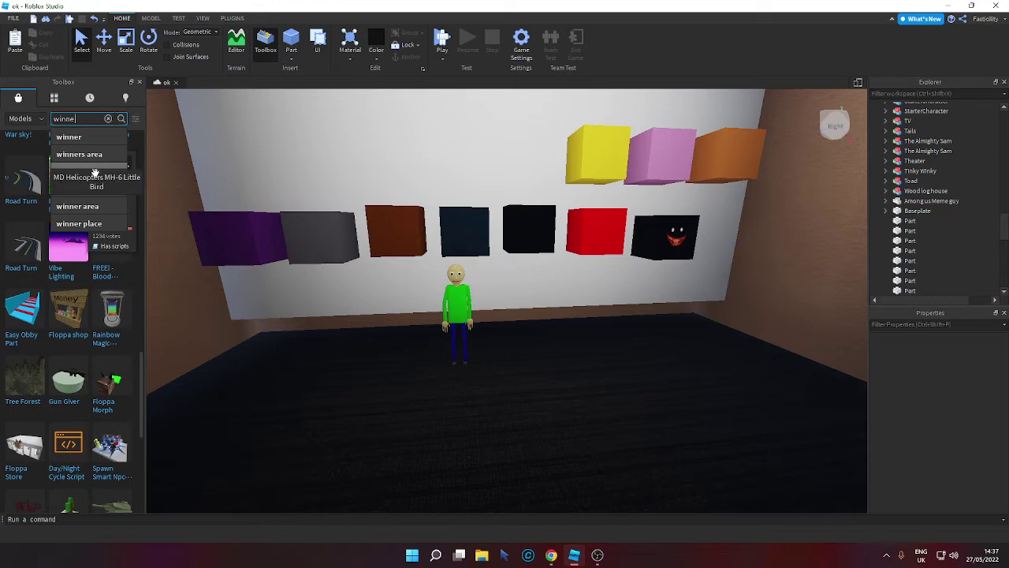
{"action": "type", "text": " the poo"}
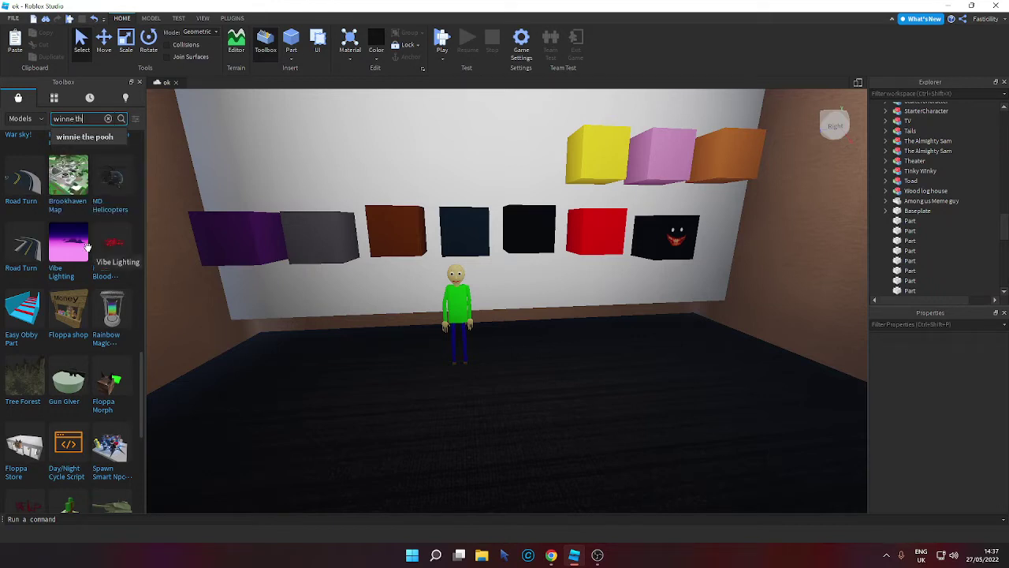
{"action": "left_click", "coordinate": [97, 138]}
{"action": "right_click_drag", "start_coordinate": [371, 249], "coordinate": [375, 297]}
{"action": "scroll", "coordinate": [375, 296], "scroll_direction": "up", "scroll_amount": 4}
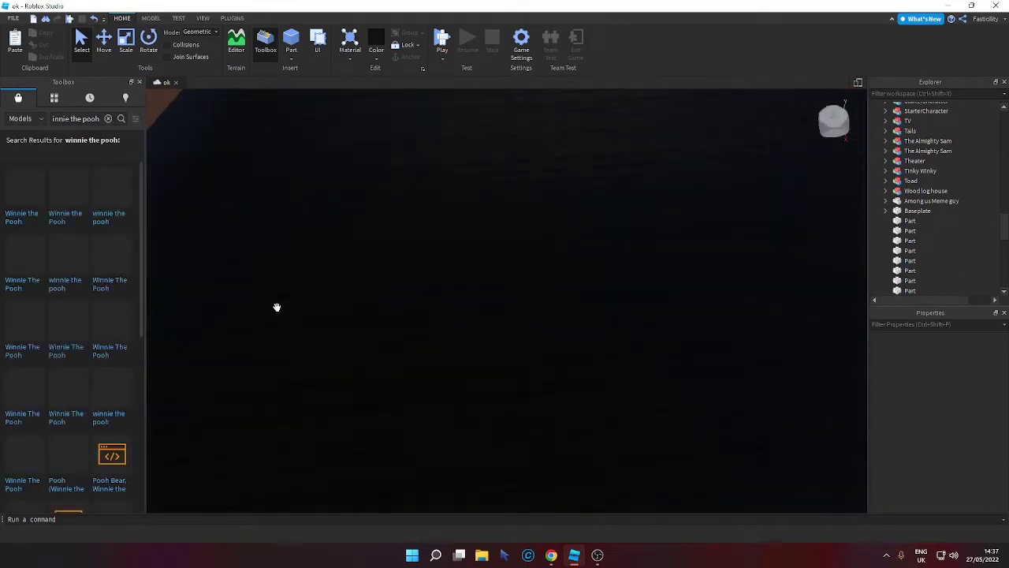
{"action": "scroll", "coordinate": [288, 300], "scroll_direction": "down", "scroll_amount": 6}
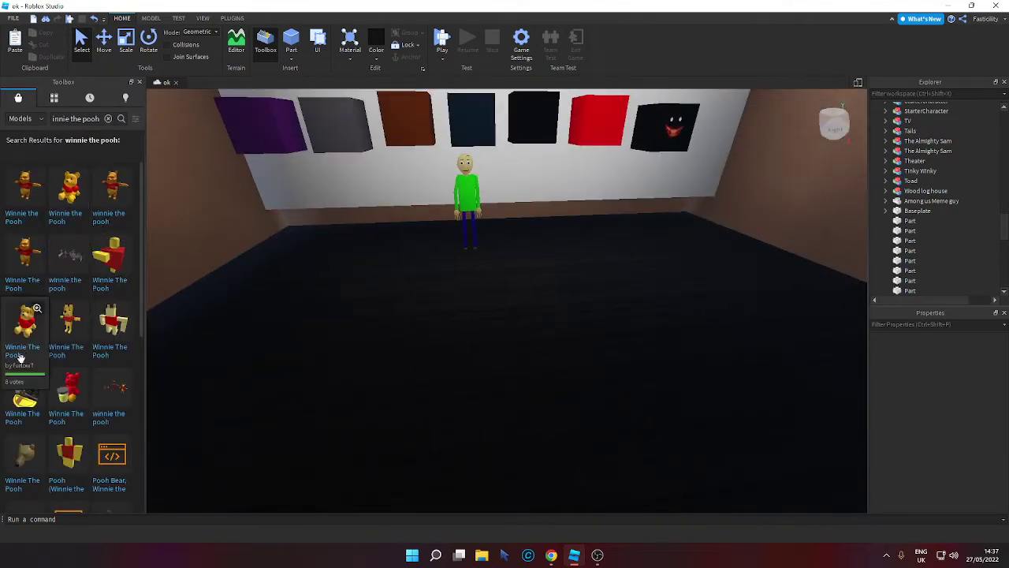
{"action": "scroll", "coordinate": [20, 358], "scroll_direction": "down", "scroll_amount": 4}
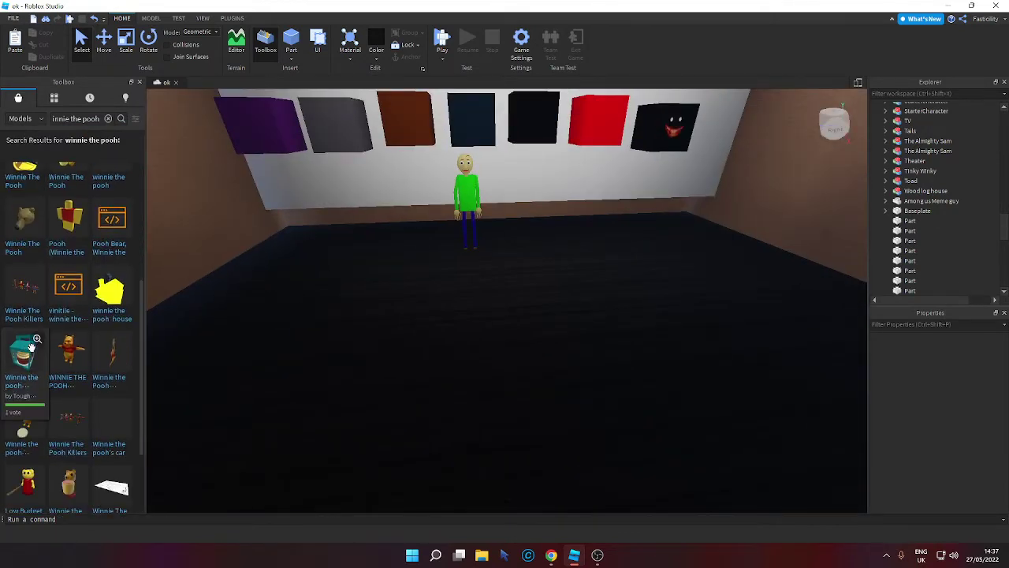
{"action": "scroll", "coordinate": [67, 369], "scroll_direction": "up", "scroll_amount": 4}
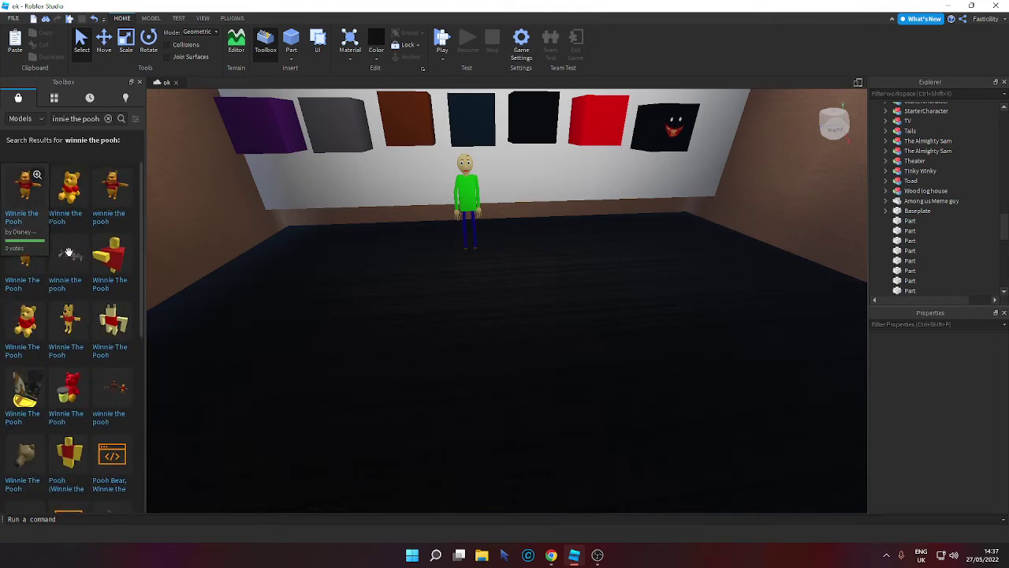
{"action": "scroll", "coordinate": [508, 347], "scroll_direction": "down", "scroll_amount": 3}
Place the Winnie the Pooh model on the floor in front of Baldi and rotate it to face away from the wall.
{"action": "left_click_drag", "start_coordinate": [507, 324], "coordinate": [377, 374]}
{"action": "key", "text": "ctrl+r"}
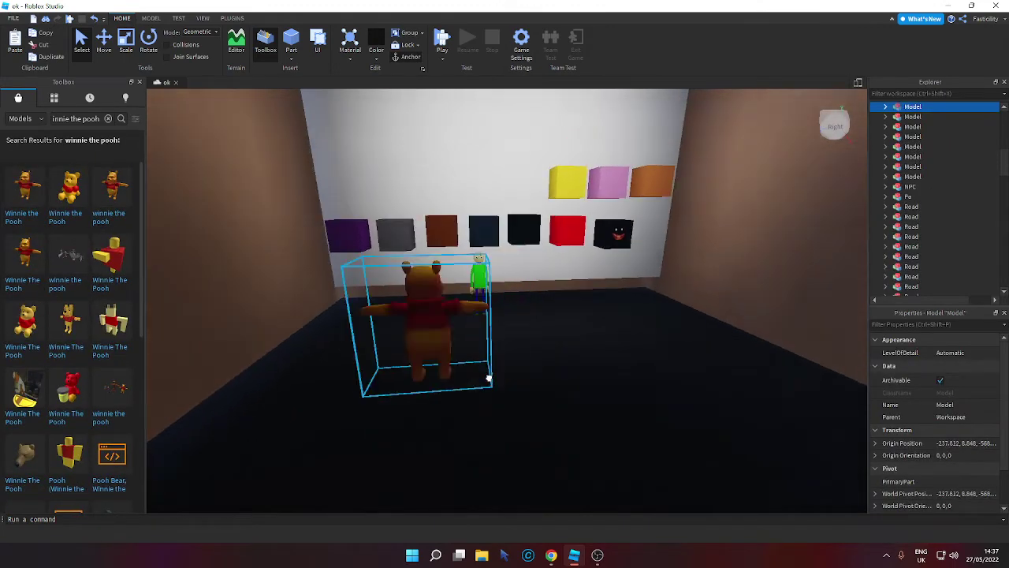
{"action": "key", "text": "r"}
{"action": "key", "text": "r"}
{"action": "scroll", "coordinate": [401, 373], "scroll_direction": "up", "scroll_amount": 2}
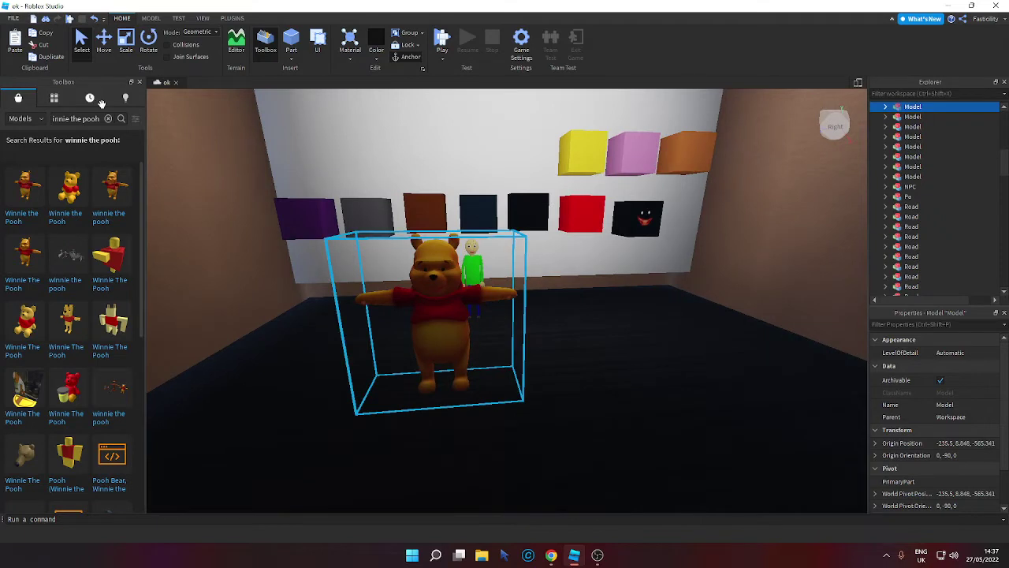
Search the toolbox models for "tiger" and look through the results for a cartoon tiger character.
{"action": "left_click", "coordinate": [108, 118]}
{"action": "type", "text": "tiger"}
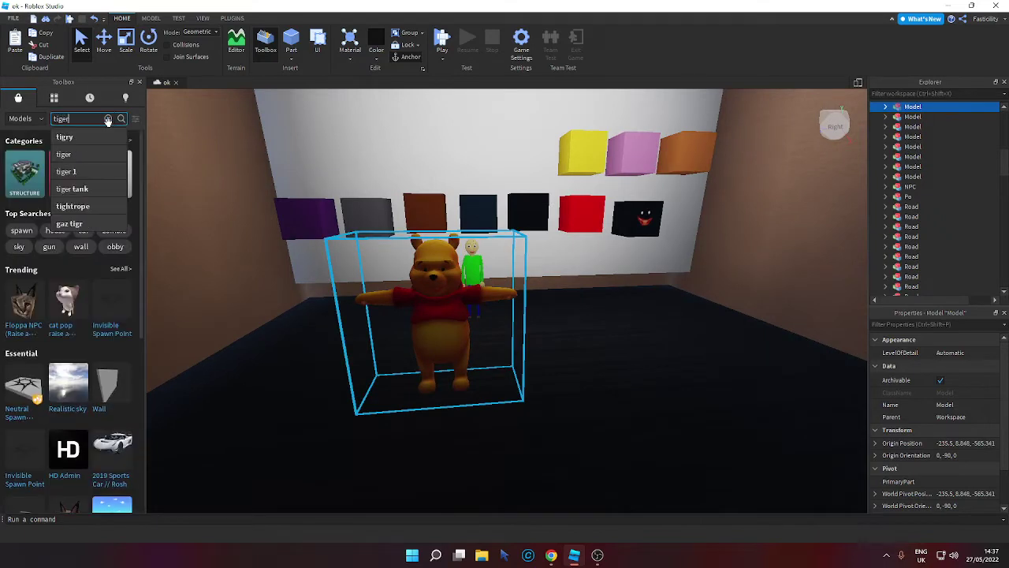
{"action": "key", "text": "Return"}
{"action": "right_click_drag", "start_coordinate": [517, 273], "coordinate": [515, 278]}
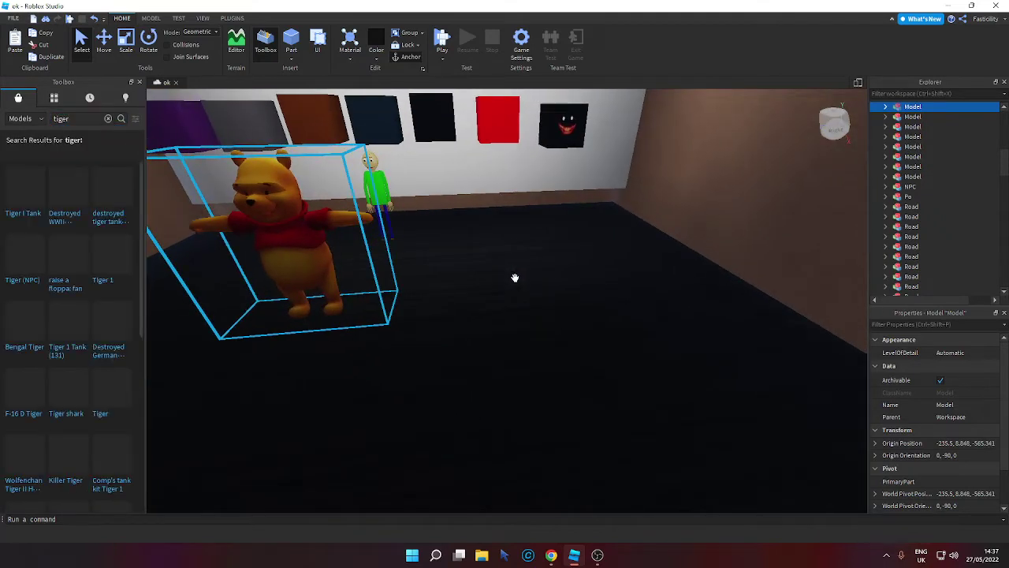
{"action": "scroll", "coordinate": [45, 210], "scroll_direction": "down", "scroll_amount": 10}
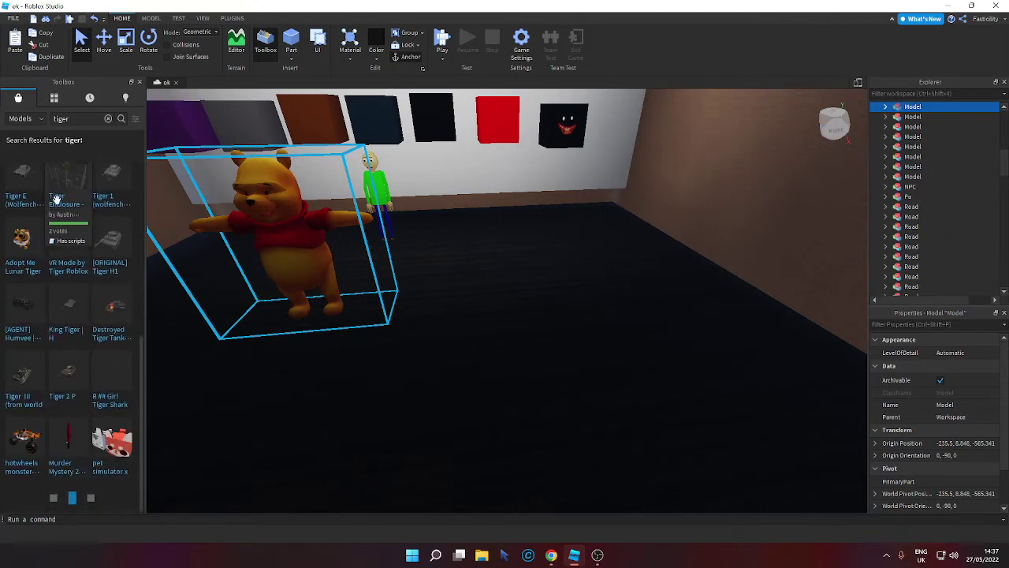
{"action": "scroll", "coordinate": [71, 229], "scroll_direction": "down", "scroll_amount": 10}
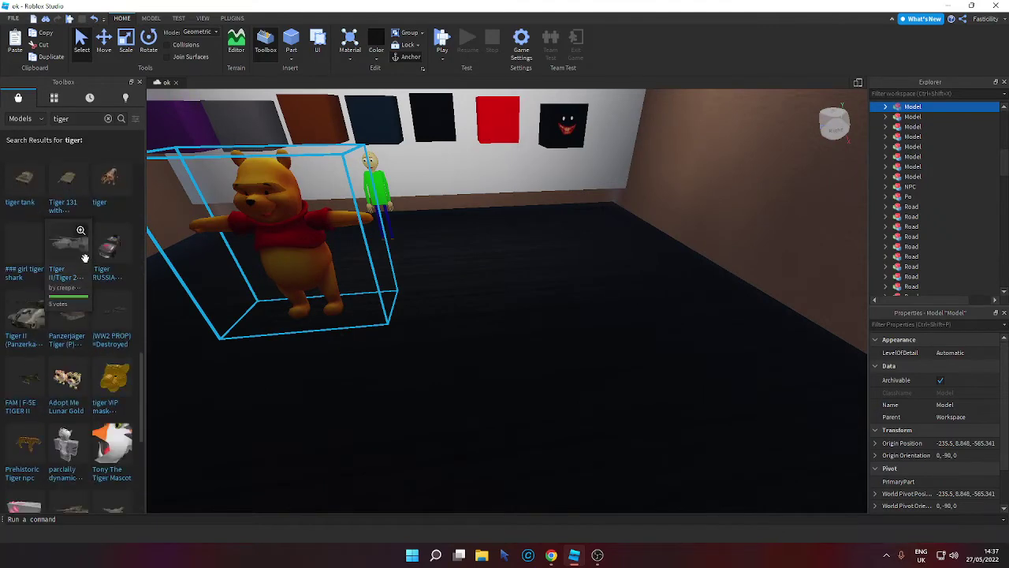
{"action": "scroll", "coordinate": [85, 257], "scroll_direction": "down", "scroll_amount": 5}
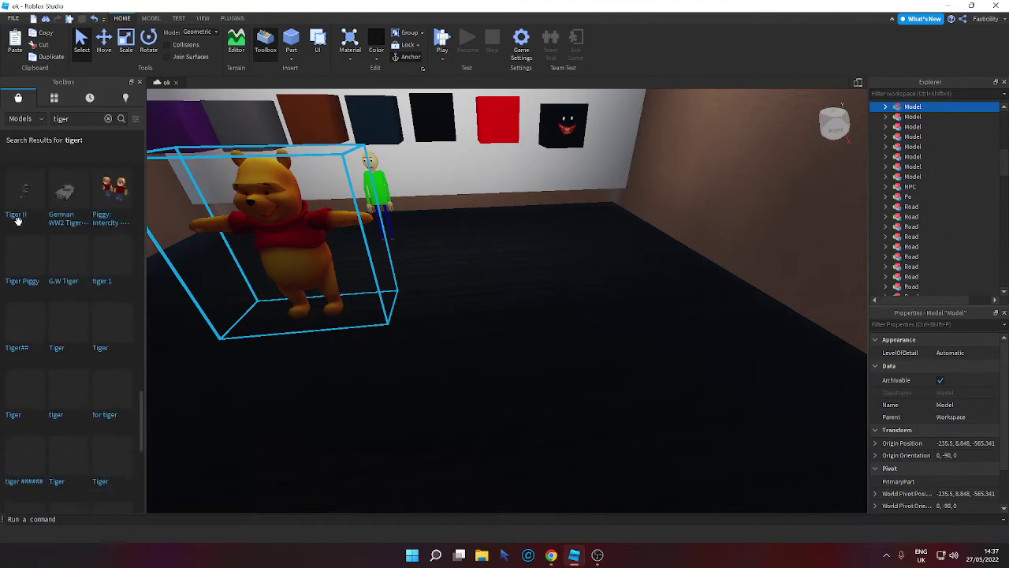
{"action": "scroll", "coordinate": [65, 196], "scroll_direction": "down", "scroll_amount": 5}
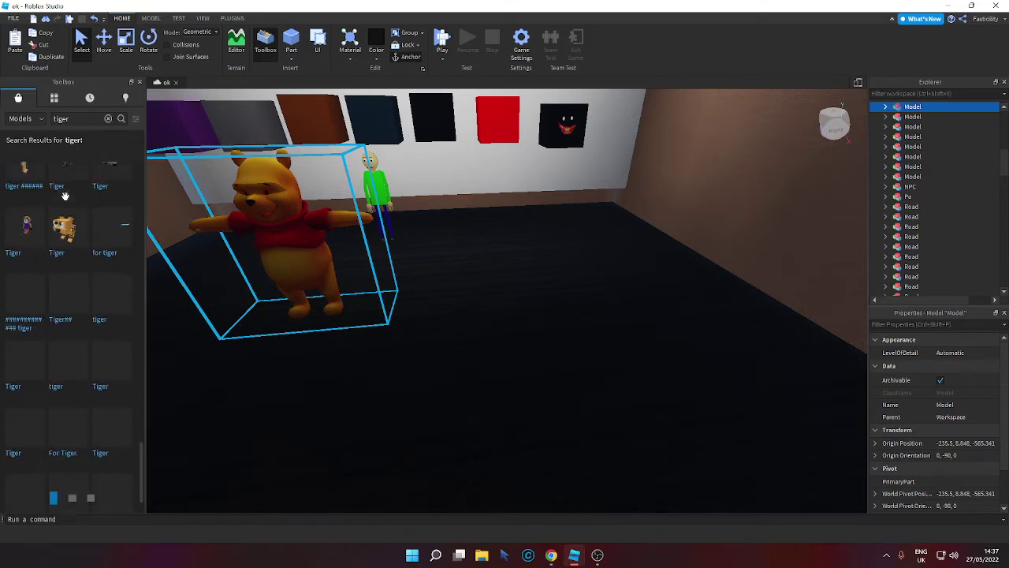
{"action": "scroll", "coordinate": [64, 195], "scroll_direction": "down", "scroll_amount": 5}
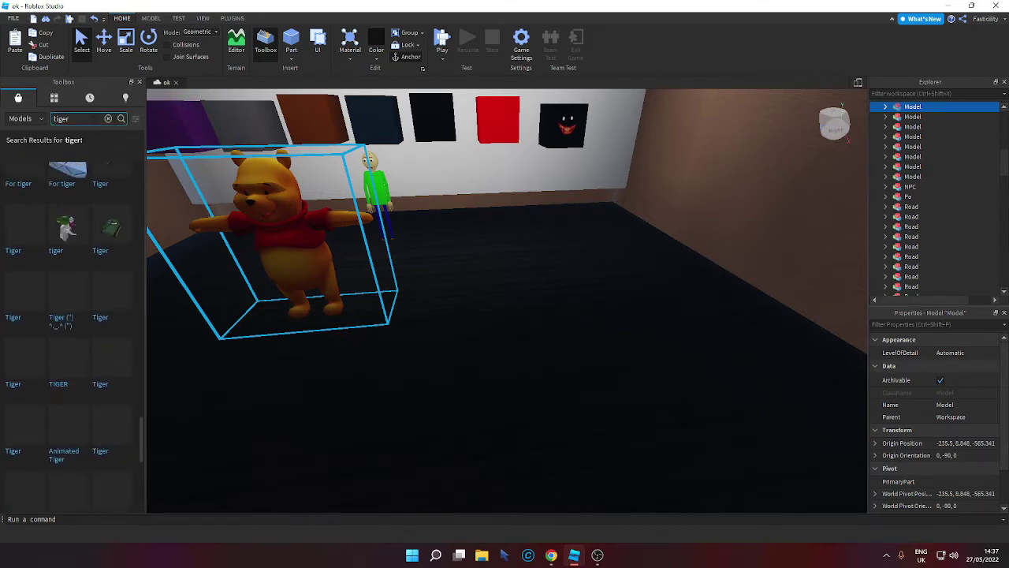
Extend the model search to "tiger winne", then clear it.
{"action": "left_click", "coordinate": [90, 119]}
{"action": "type", "text": "wi"}
{"action": "type", "text": "nne"}
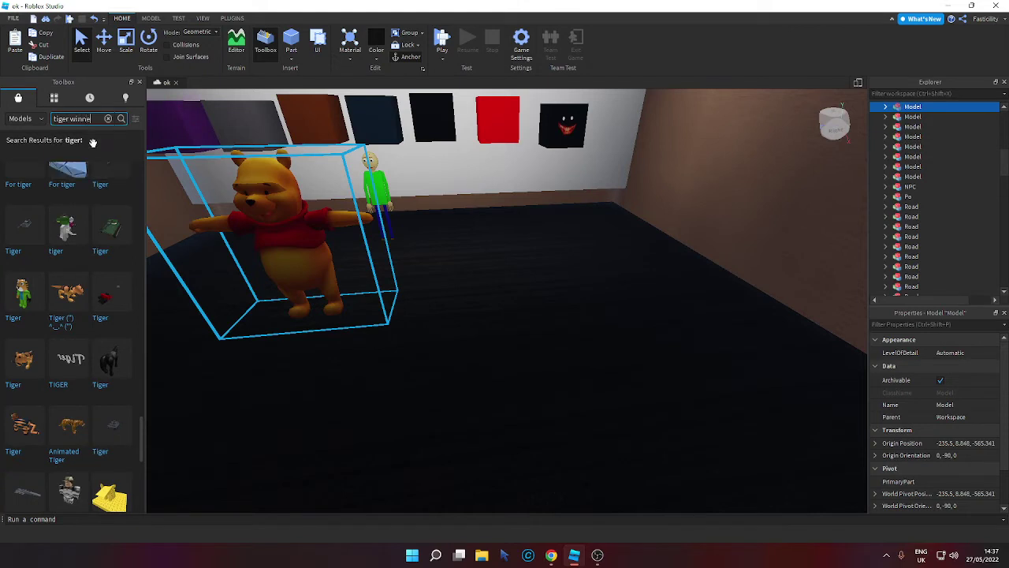
{"action": "key", "text": "Return"}
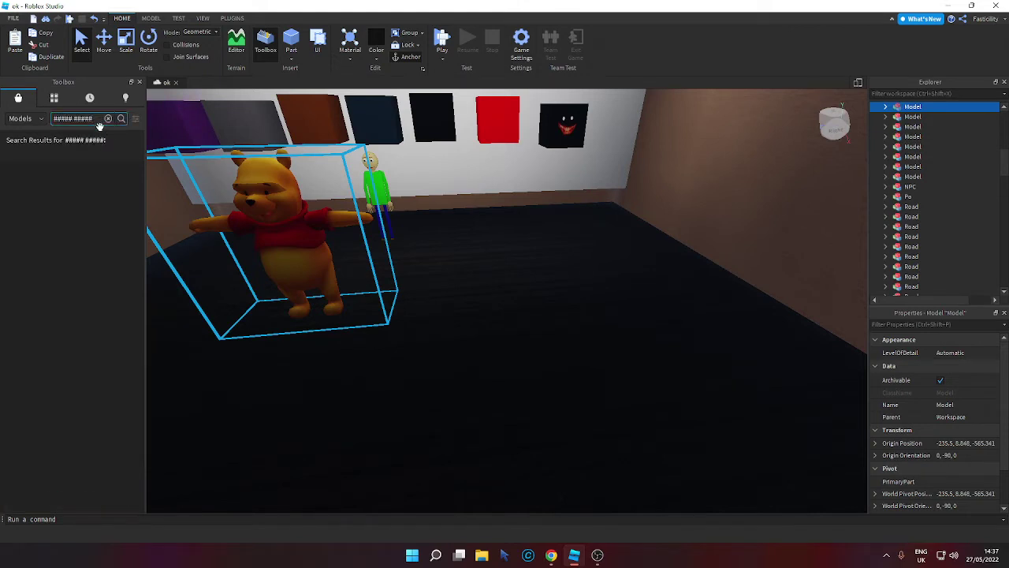
{"action": "left_click", "coordinate": [108, 118]}
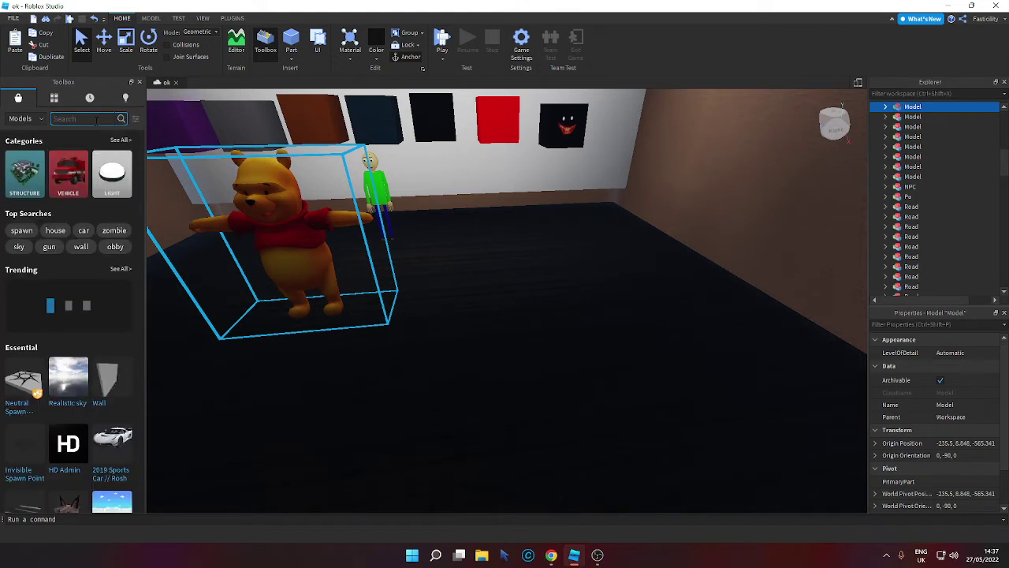
Search the toolbox models for "tigger" and look through the results for a character to place beside Pooh.
{"action": "type", "text": "tigg"}
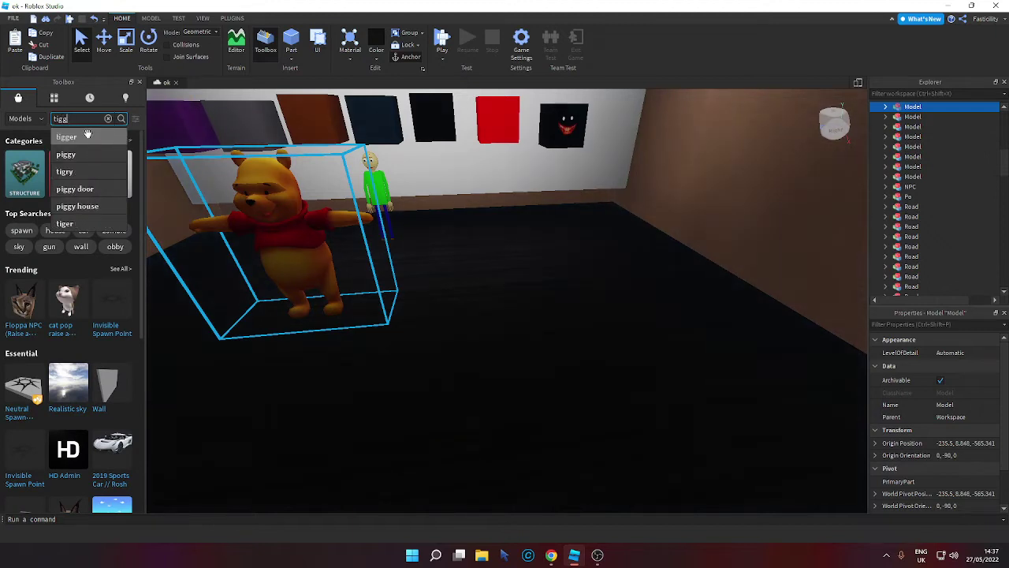
{"action": "type", "text": "er th"}
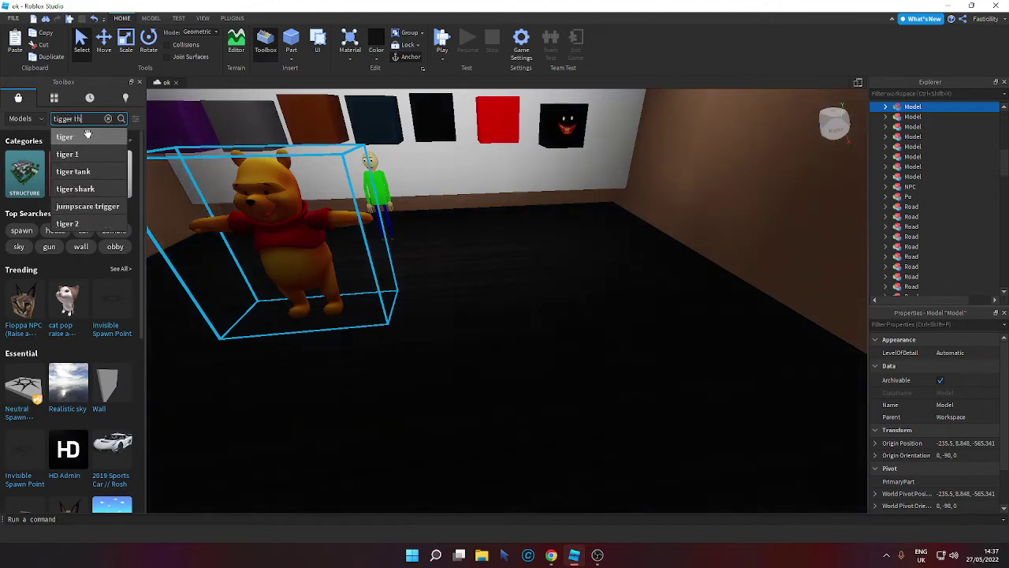
{"action": "key", "text": "BackSpace"}
{"action": "key", "text": "BackSpace"}
{"action": "key", "text": "BackSpace"}
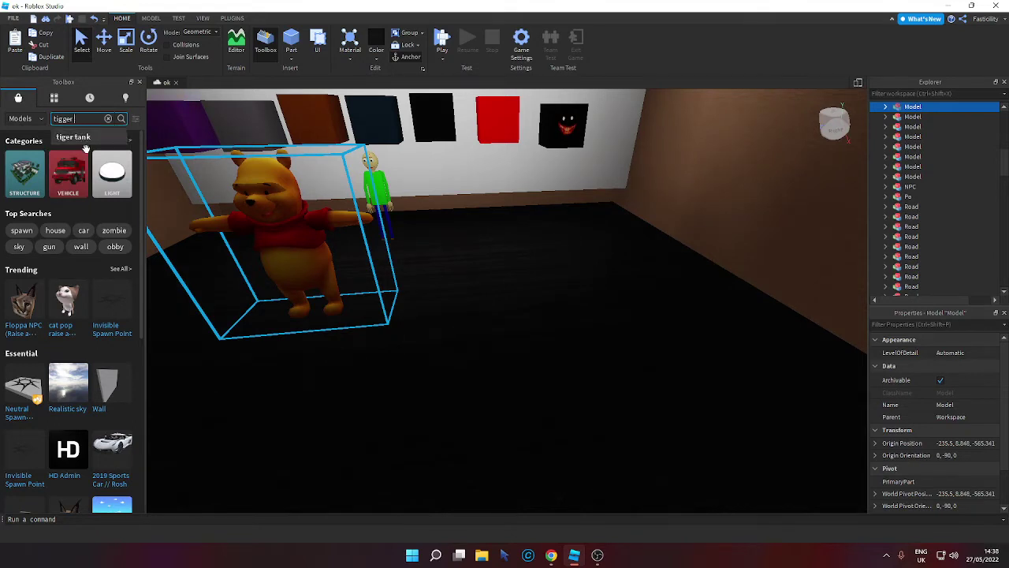
{"action": "key", "text": "Return"}
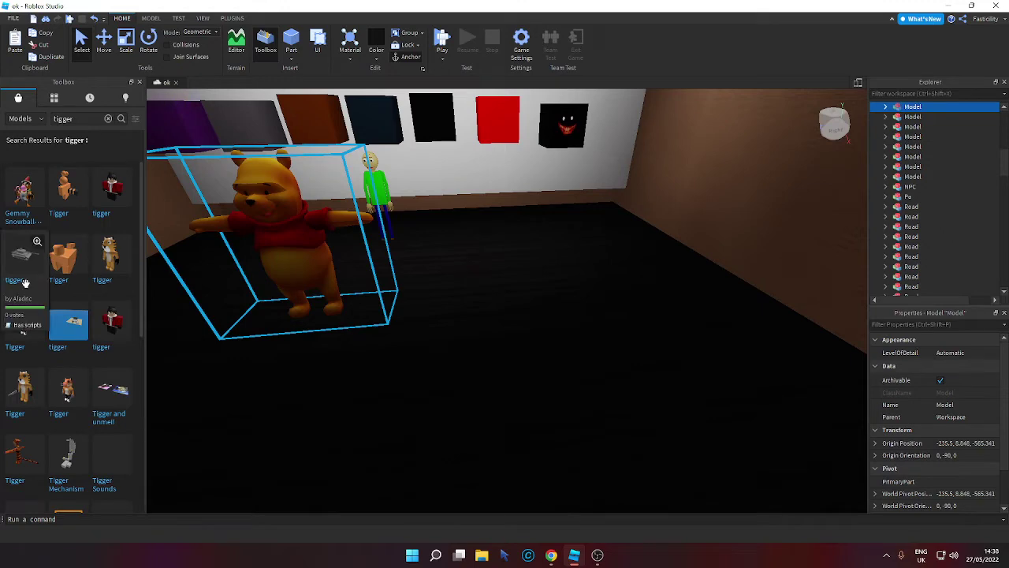
{"action": "scroll", "coordinate": [1, 284], "scroll_direction": "down", "scroll_amount": 3}
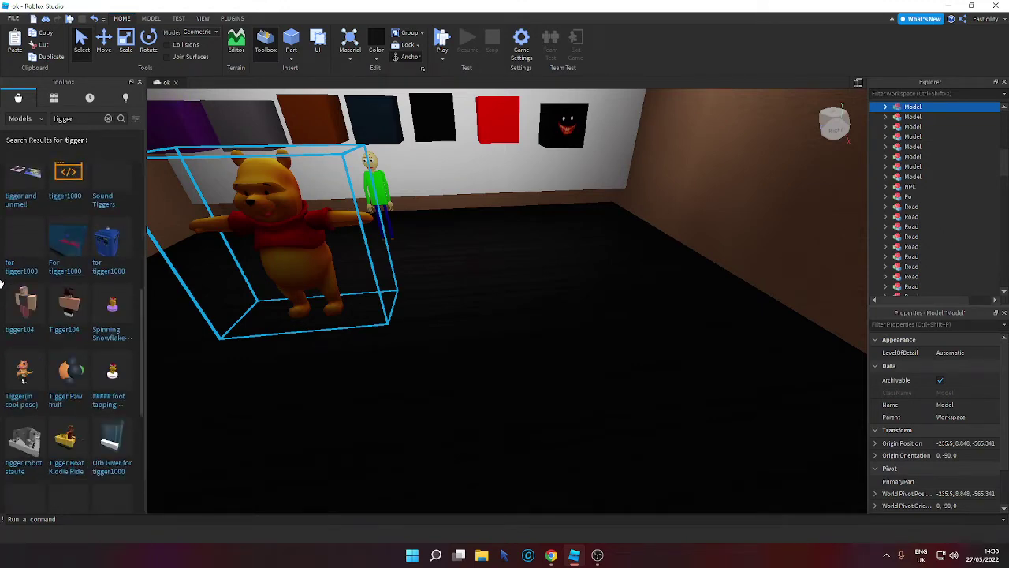
{"action": "scroll", "coordinate": [1, 284], "scroll_direction": "down", "scroll_amount": 4}
{"action": "scroll", "coordinate": [2, 284], "scroll_direction": "up", "scroll_amount": 7}
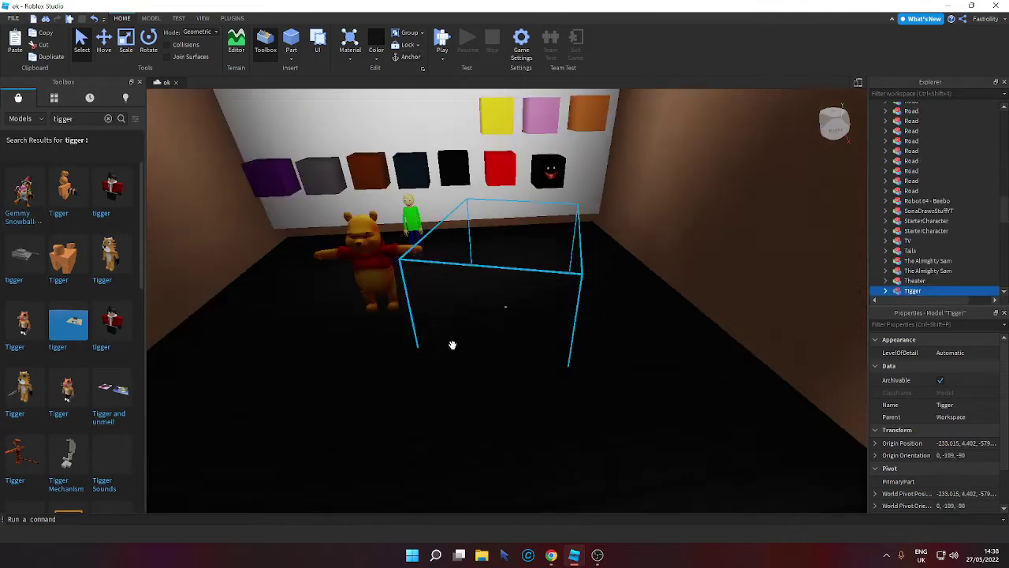
Try a Tigger model beside Winnie the Pooh, tilting it upright on the floor, and delete it.
{"action": "right_click_drag", "start_coordinate": [516, 321], "coordinate": [513, 311]}
{"action": "key", "text": "ctrl+t"}
{"action": "left_click_drag", "start_coordinate": [505, 303], "coordinate": [504, 329]}
{"action": "scroll", "coordinate": [506, 329], "scroll_direction": "down", "scroll_amount": 3}
{"action": "right_click_drag", "start_coordinate": [505, 329], "coordinate": [505, 322]}
{"action": "scroll", "coordinate": [505, 326], "scroll_direction": "up", "scroll_amount": 5}
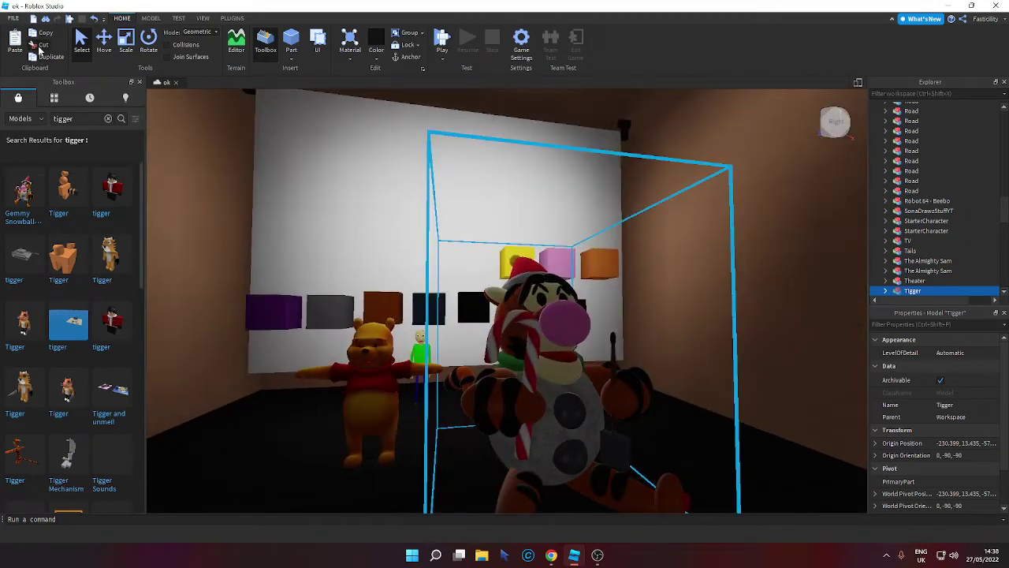
{"action": "key", "text": "Delete"}
Clear the tigger search and move the yellow block from the wall's upper row onto the floor beside Winnie the Pooh.
{"action": "left_click", "coordinate": [109, 119]}
{"action": "right_click_drag", "start_coordinate": [367, 347], "coordinate": [367, 371]}
{"action": "scroll", "coordinate": [366, 363], "scroll_direction": "up", "scroll_amount": 2}
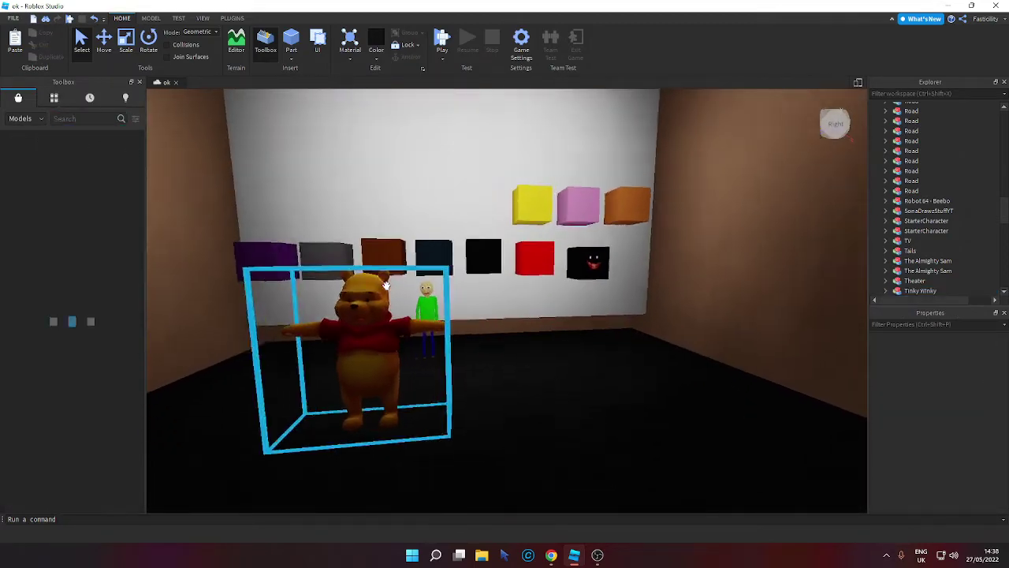
{"action": "scroll", "coordinate": [507, 323], "scroll_direction": "down", "scroll_amount": 2}
{"action": "left_click_drag", "start_coordinate": [526, 200], "coordinate": [461, 401]}
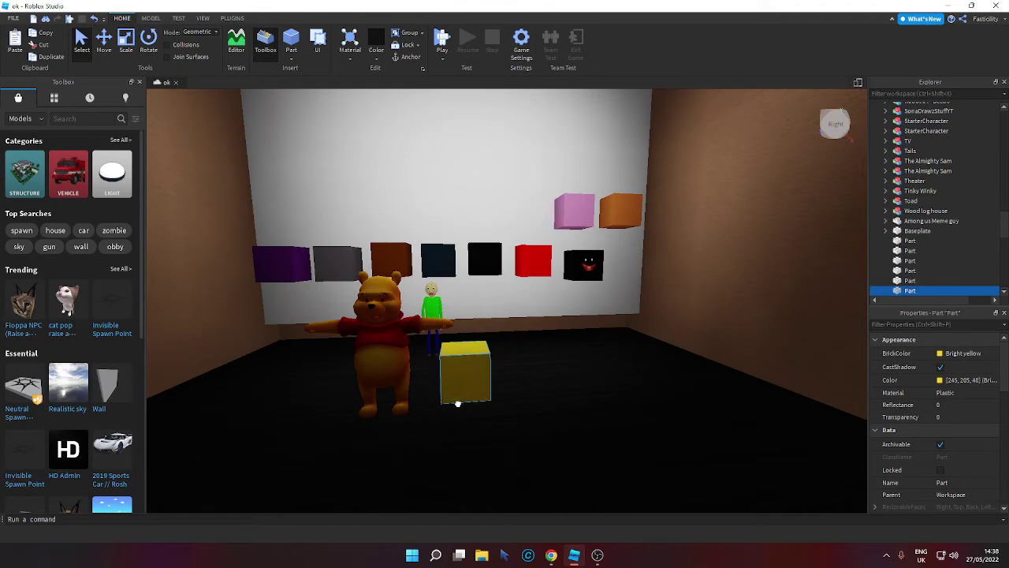
Switch to the Writebox script, add the line "yes i got yellow" and check the block's colour in Roblox Studio.
{"action": "left_click", "coordinate": [951, 6]}
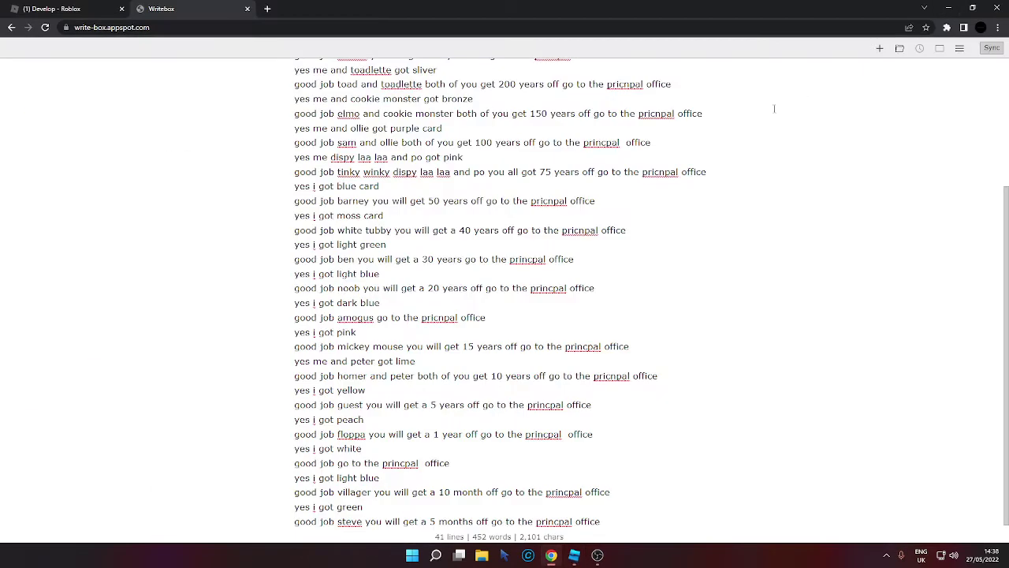
{"action": "key", "text": "Return"}
{"action": "type", "text": "ye"}
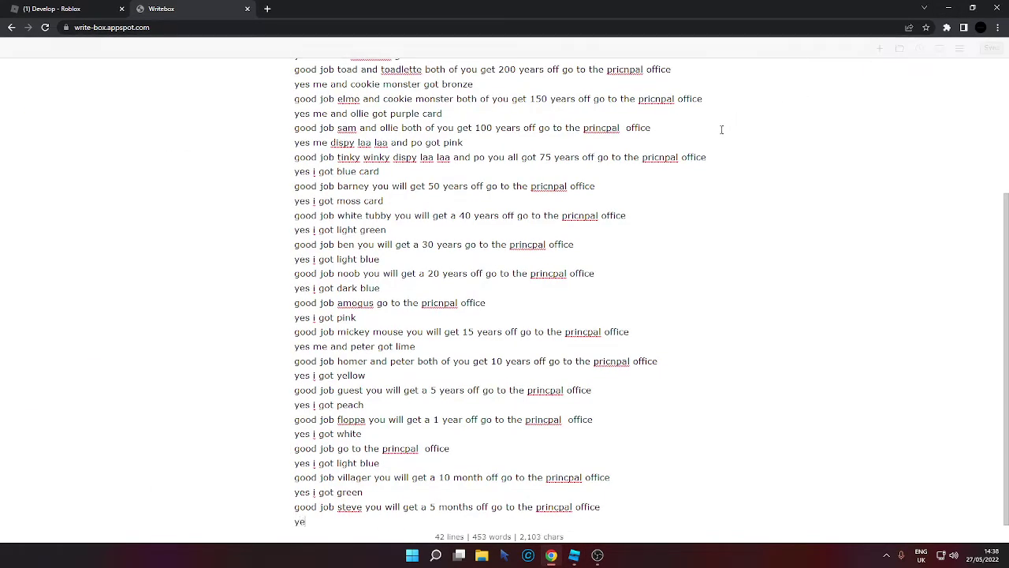
{"action": "type", "text": "s i got"}
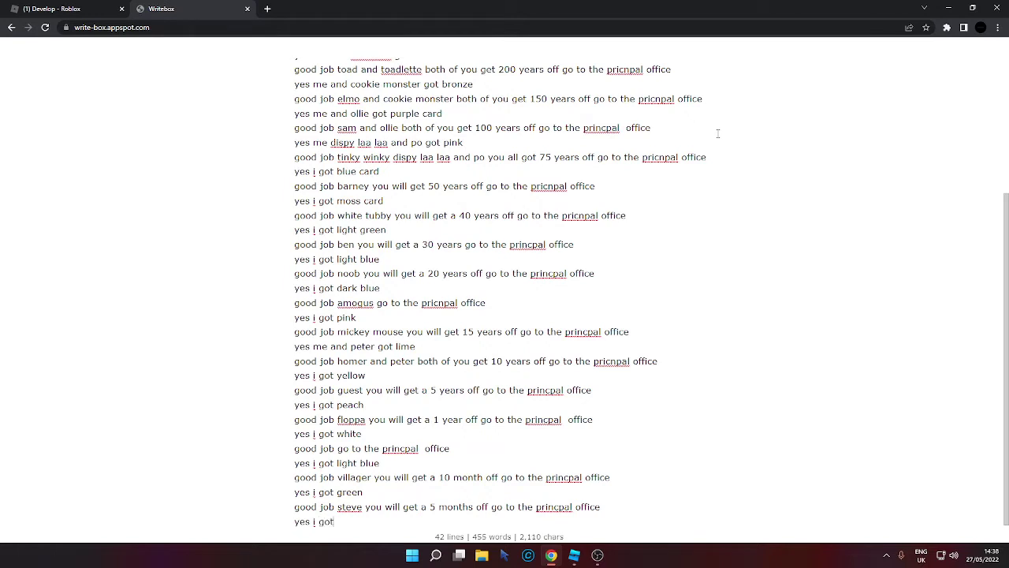
{"action": "type", "text": " yellow"}
{"action": "left_click", "coordinate": [574, 556]}
{"action": "left_click", "coordinate": [574, 557]}
Change the new line's colour to "light yellow" and add the line "good job winne go to the princpal office".
{"action": "key", "text": "BackSpace"}
{"action": "key", "text": "BackSpace"}
{"action": "key", "text": "BackSpace"}
{"action": "key", "text": "BackSpace"}
{"action": "key", "text": "BackSpace"}
{"action": "type", "text": "light yellow"}
{"action": "key", "text": "Return"}
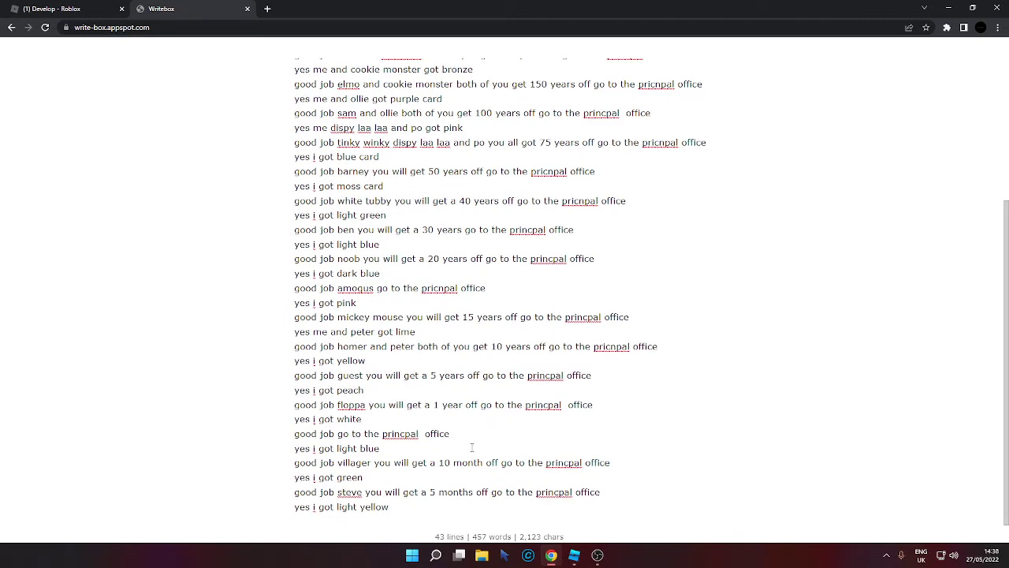
{"action": "type", "text": "good job winne go to t"}
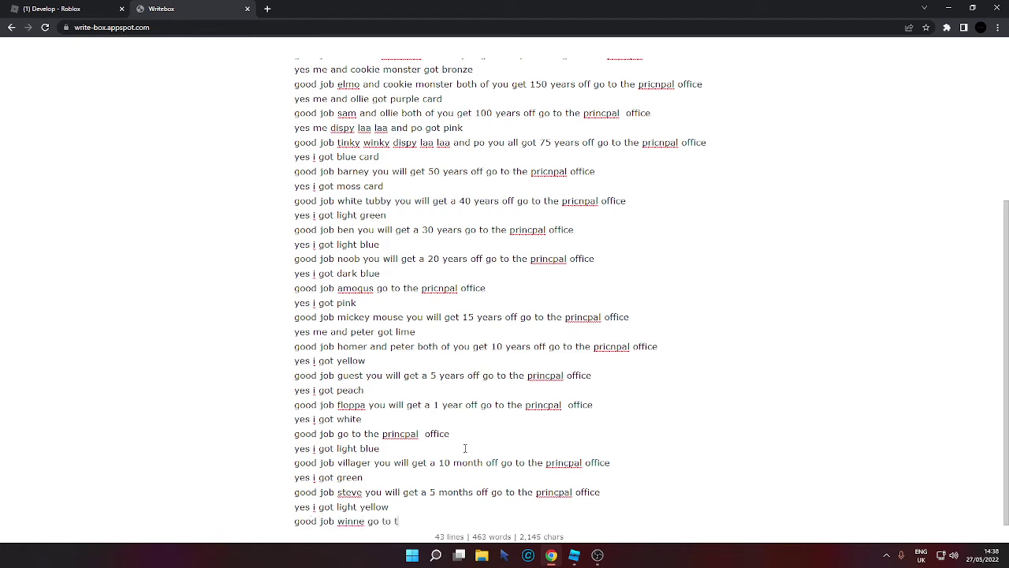
{"action": "type", "text": "he princpal office"}
Switch to Roblox Studio and cut the yellow block and the Winnie the Pooh character from the floor.
{"action": "left_click", "coordinate": [574, 555]}
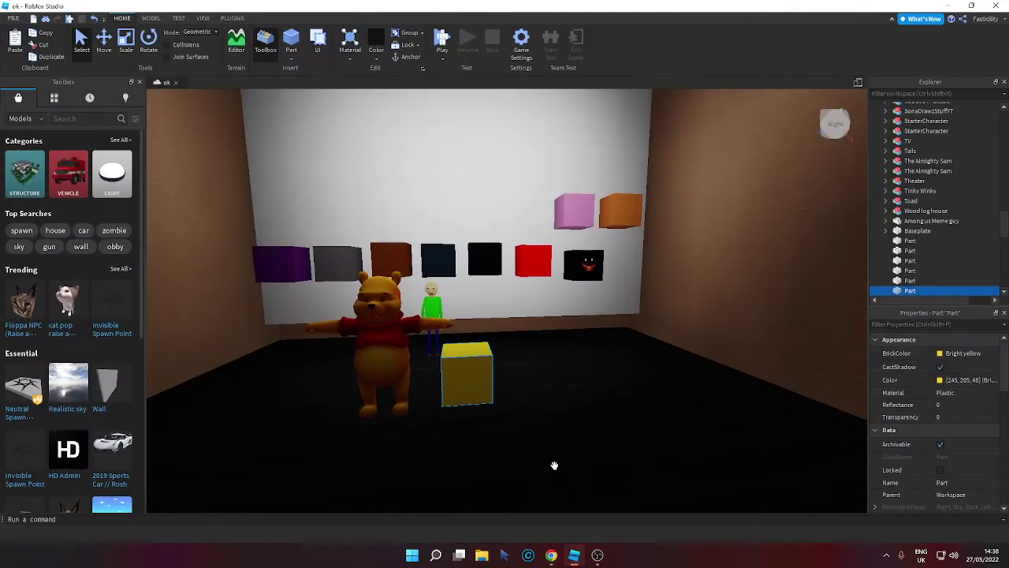
{"action": "left_click", "coordinate": [387, 341]}
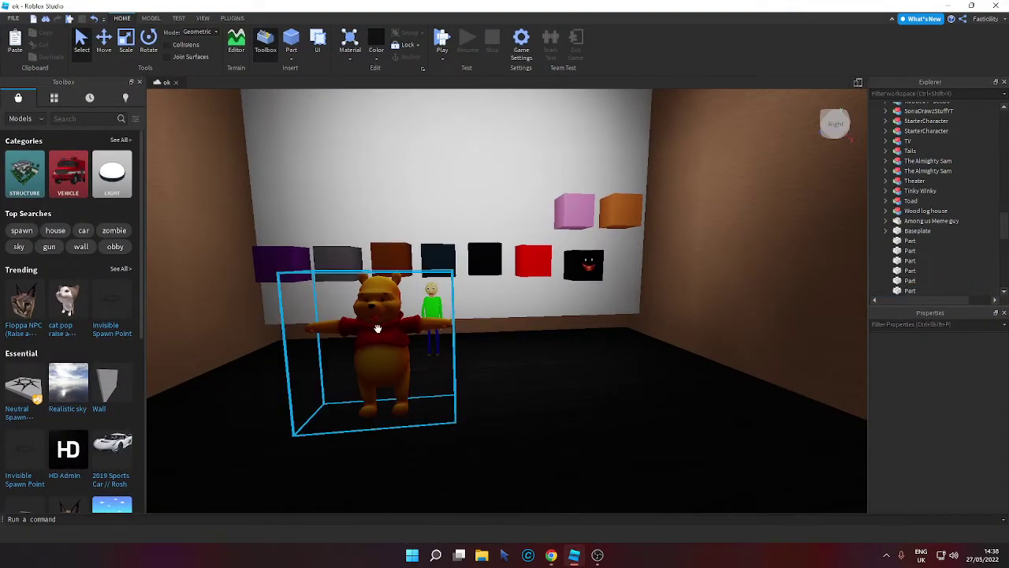
{"action": "left_click", "coordinate": [44, 45]}
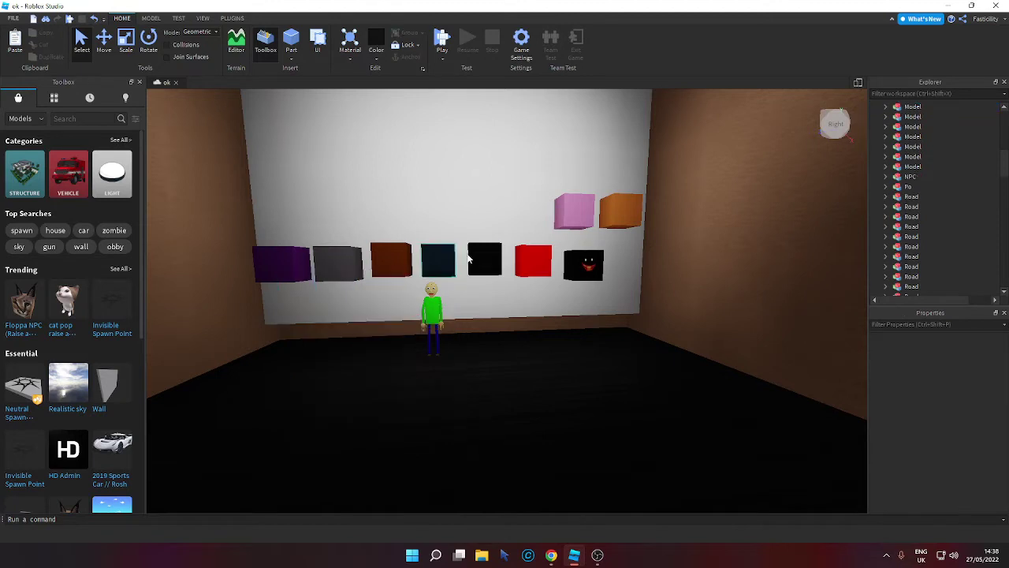
Shift the smiling black block on the wall slightly closer to the red block.
{"action": "left_click_drag", "start_coordinate": [584, 267], "coordinate": [568, 264]}
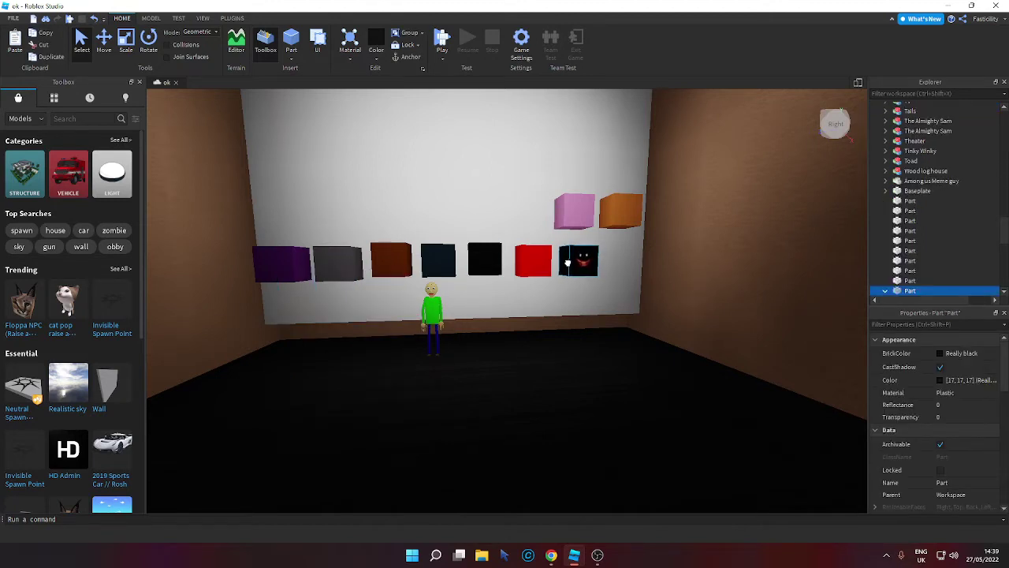
{"action": "scroll", "coordinate": [505, 327], "scroll_direction": "down", "scroll_amount": 3}
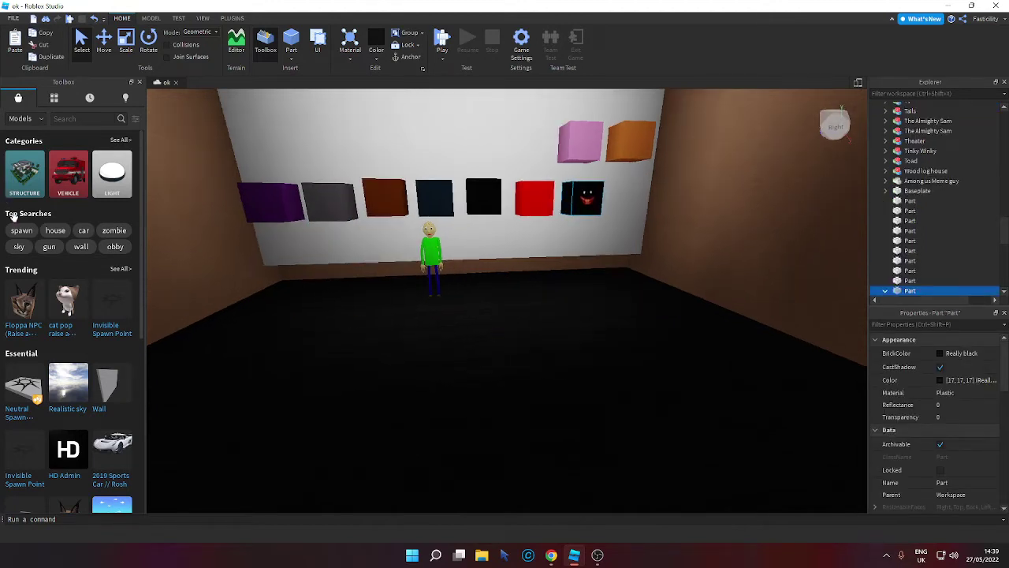
{"action": "scroll", "coordinate": [30, 276], "scroll_direction": "down", "scroll_amount": 5}
{"action": "scroll", "coordinate": [30, 276], "scroll_direction": "up", "scroll_amount": 5}
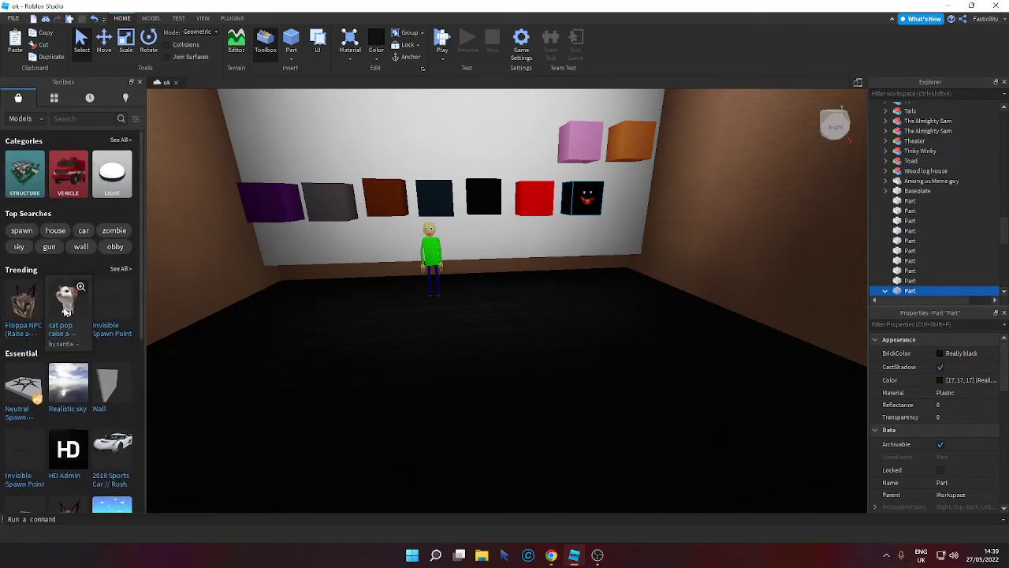
Insert the trending cat pop model on the floor near Baldi, rotate it to face forward and place the wall's pink block beside it.
{"action": "left_click_drag", "start_coordinate": [67, 307], "coordinate": [482, 366]}
{"action": "scroll", "coordinate": [498, 337], "scroll_direction": "down", "scroll_amount": 5}
{"action": "key", "text": "r"}
{"action": "key", "text": "r"}
{"action": "key", "text": "r"}
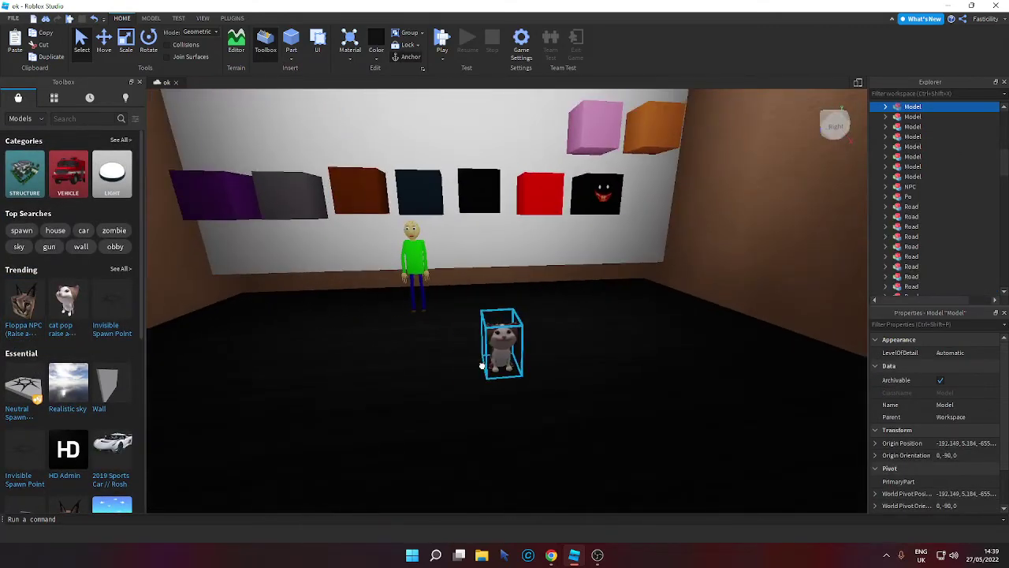
{"action": "left_click_drag", "start_coordinate": [593, 128], "coordinate": [561, 372]}
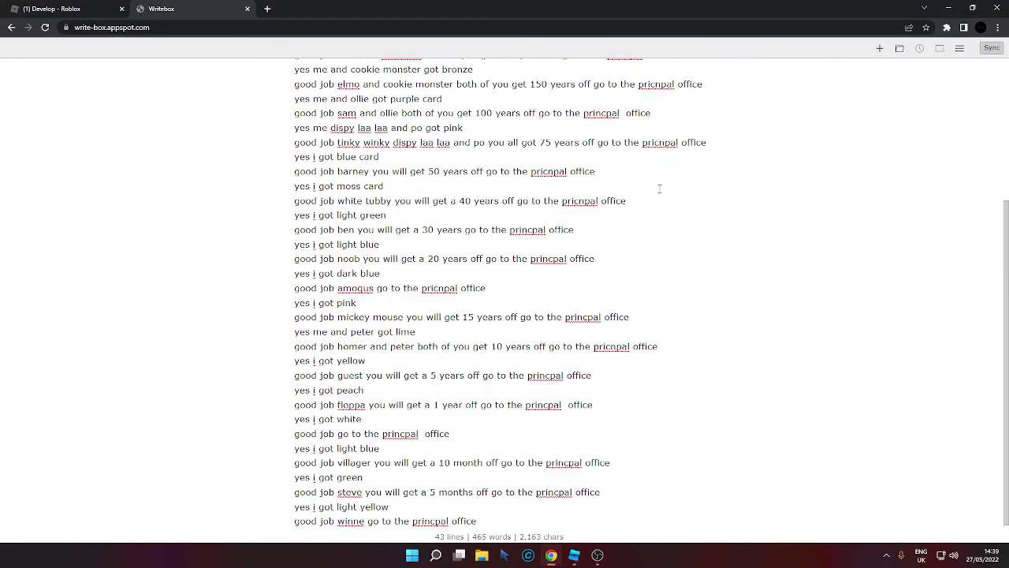
Switch to the Writebox script and add the line "yes i got light pink", checking the block's colour in Roblox Studio.
{"action": "key", "text": "Return"}
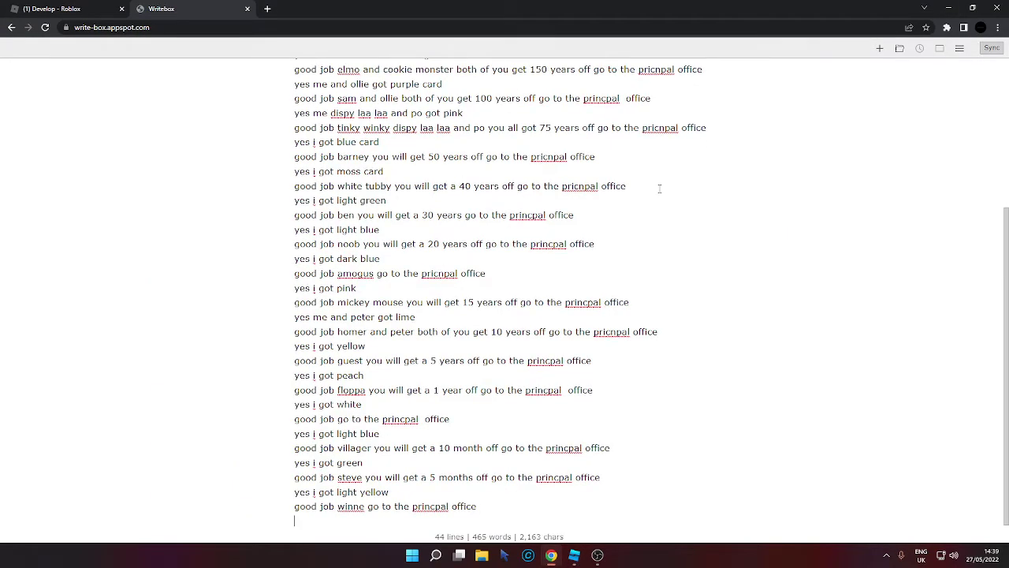
{"action": "type", "text": "yes i got"}
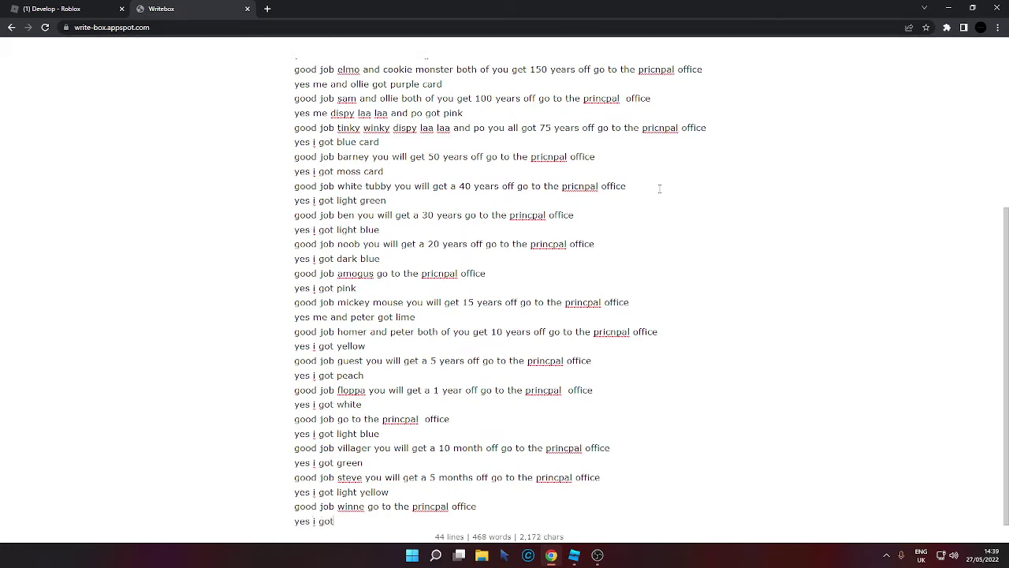
{"action": "left_click", "coordinate": [574, 555]}
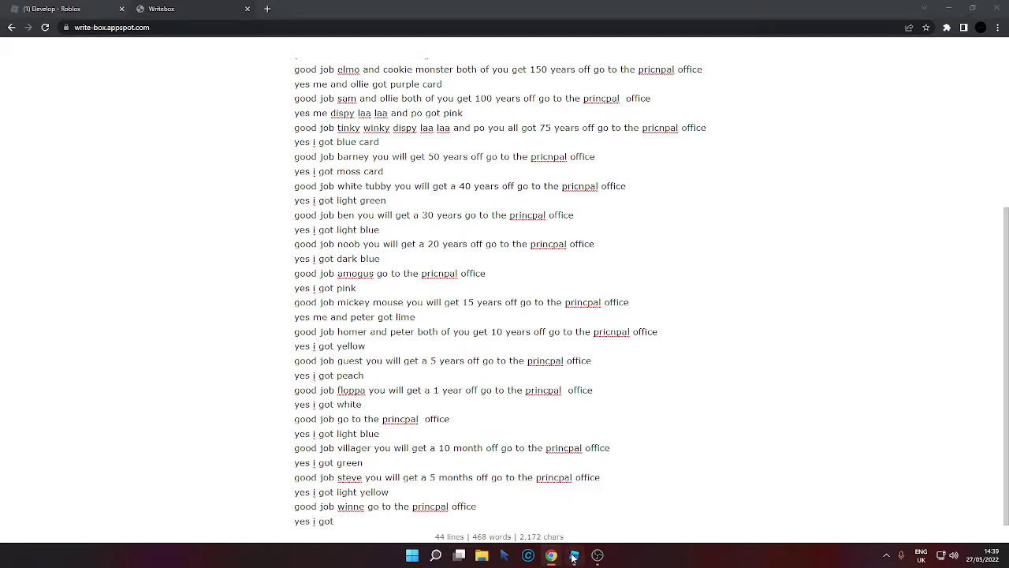
{"action": "left_click", "coordinate": [574, 556]}
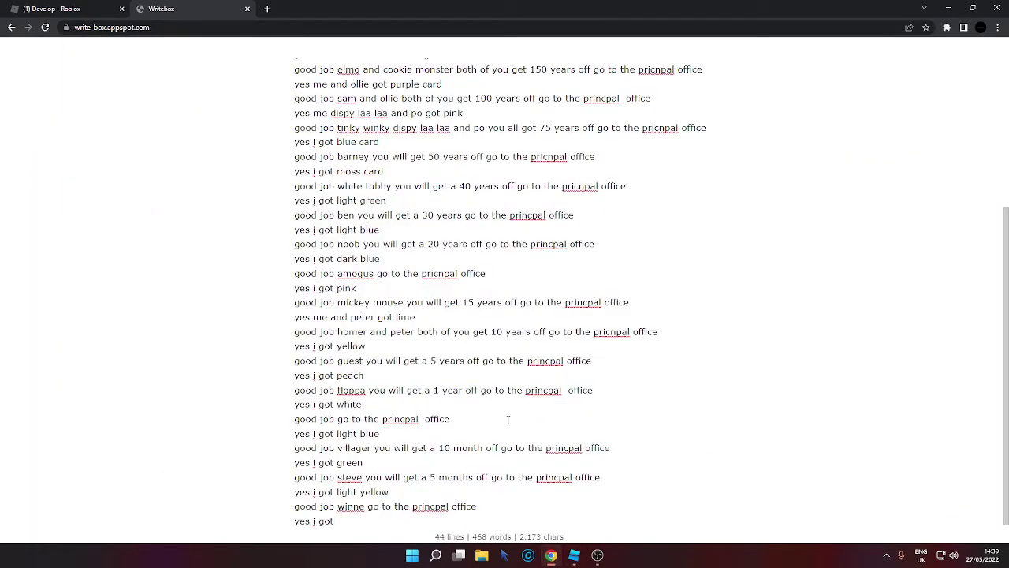
{"action": "type", "text": "t light pink"}
{"action": "key", "text": "Return"}
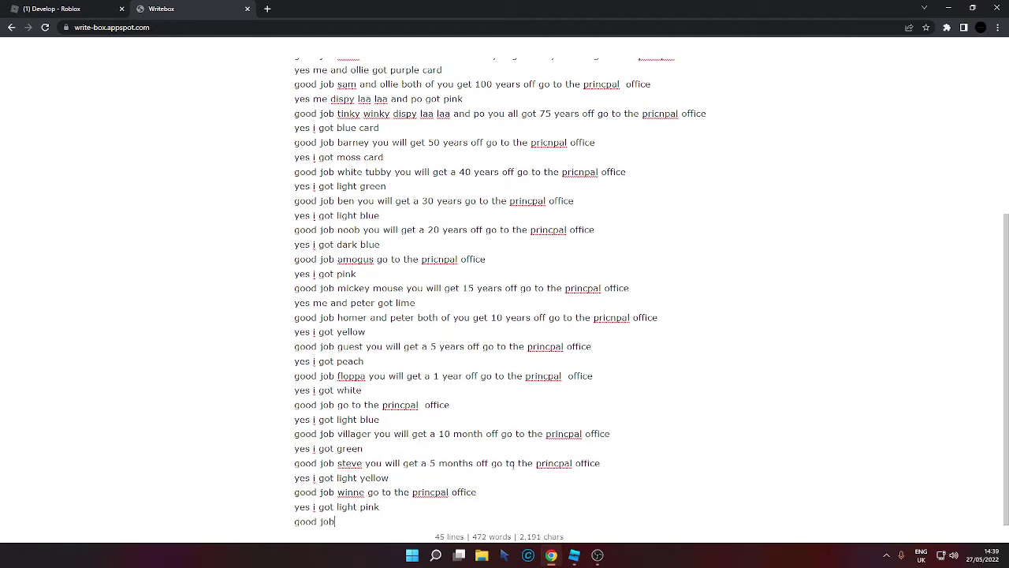
Add the reply line "good job pop cat you will get a week off go the princpal office".
{"action": "type", "text": "good job pop cat"}
{"action": "type", "text": "you will get a week off go the princp"}
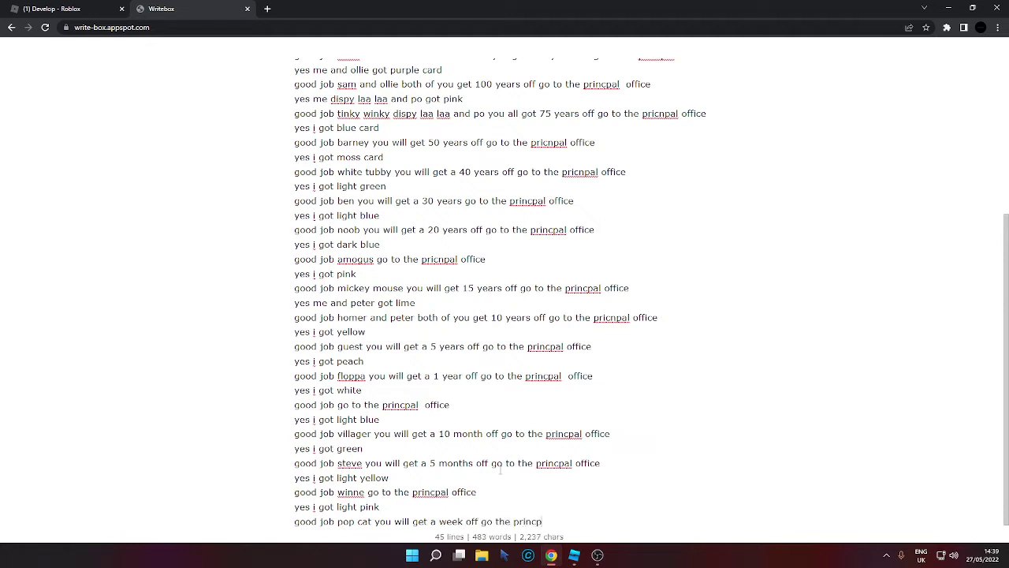
{"action": "type", "text": "o"}
Switch to Roblox Studio and cut the pink block and the cat model from the floor.
{"action": "left_click", "coordinate": [551, 555]}
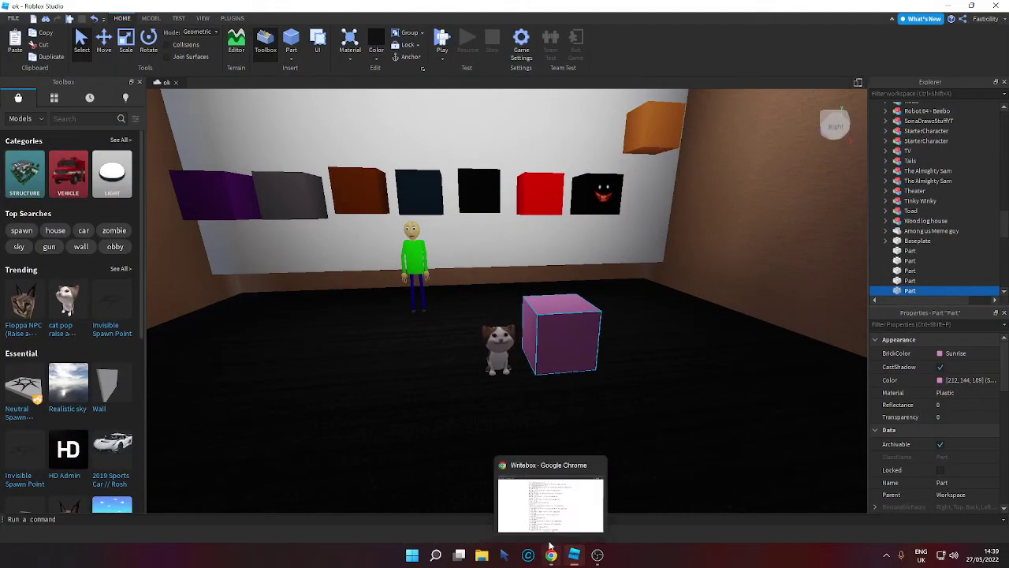
{"action": "left_click", "coordinate": [38, 49]}
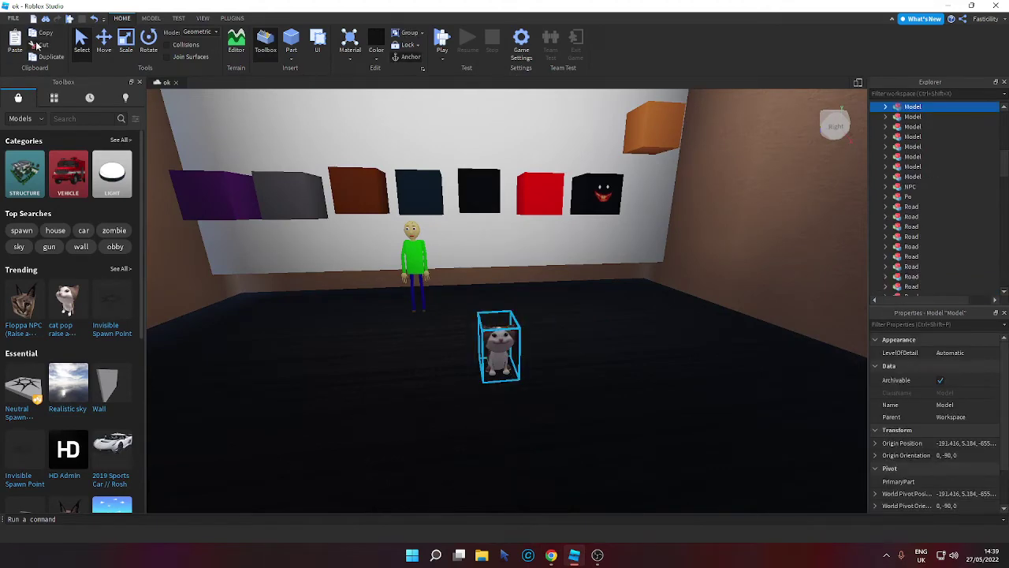
{"action": "left_click", "coordinate": [37, 46]}
Browse the suggested Toolbox models for another character to place in the room.
{"action": "scroll", "coordinate": [111, 158], "scroll_direction": "down", "scroll_amount": 10}
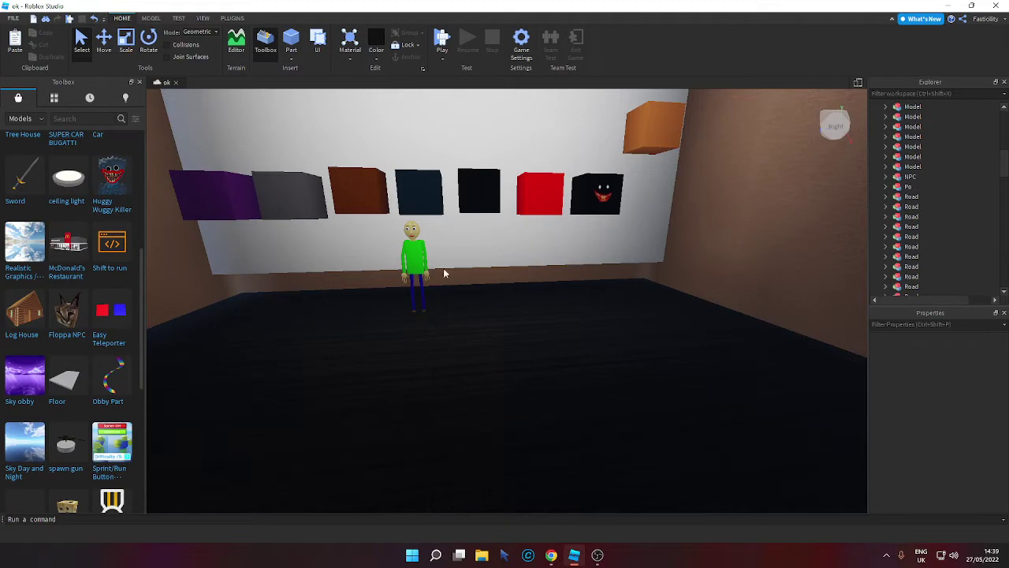
{"action": "scroll", "coordinate": [60, 247], "scroll_direction": "down", "scroll_amount": 10}
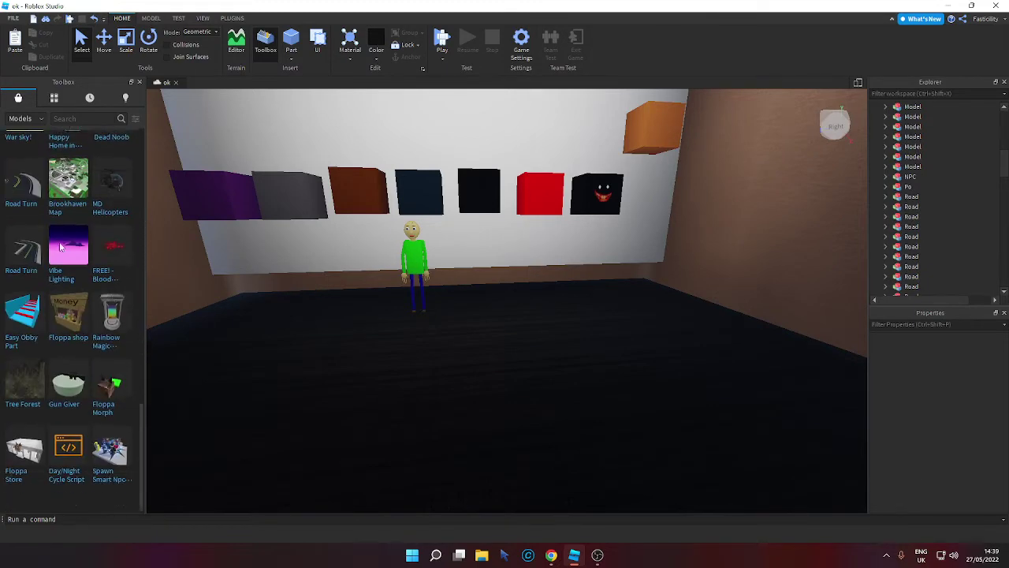
{"action": "right_click_drag", "start_coordinate": [340, 276], "coordinate": [174, 314]}
{"action": "scroll", "coordinate": [79, 313], "scroll_direction": "down", "scroll_amount": 5}
{"action": "key", "text": "a"}
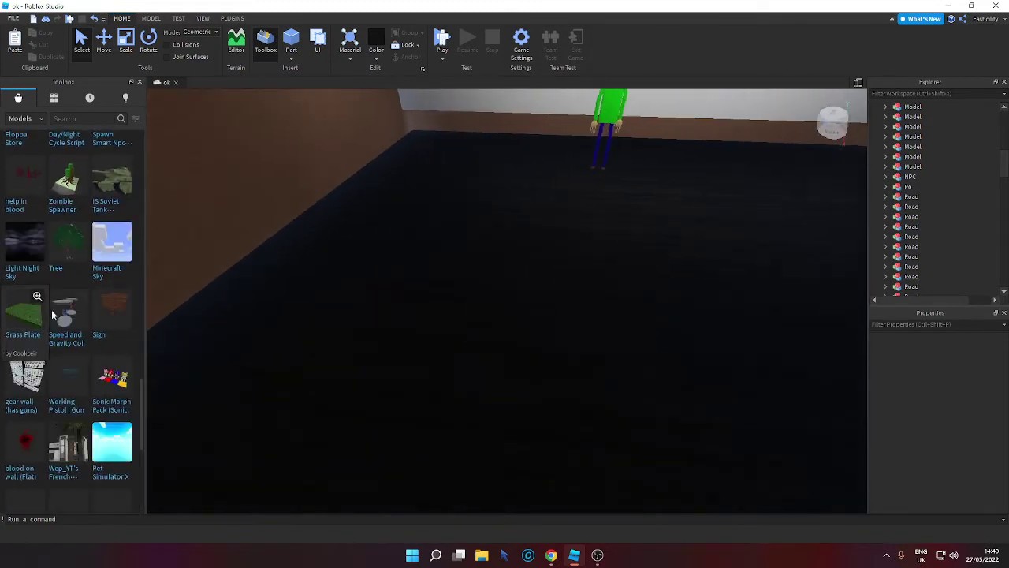
{"action": "right_click_drag", "start_coordinate": [273, 326], "coordinate": [269, 342]}
{"action": "scroll", "coordinate": [34, 322], "scroll_direction": "down", "scroll_amount": 5}
{"action": "key", "text": "s"}
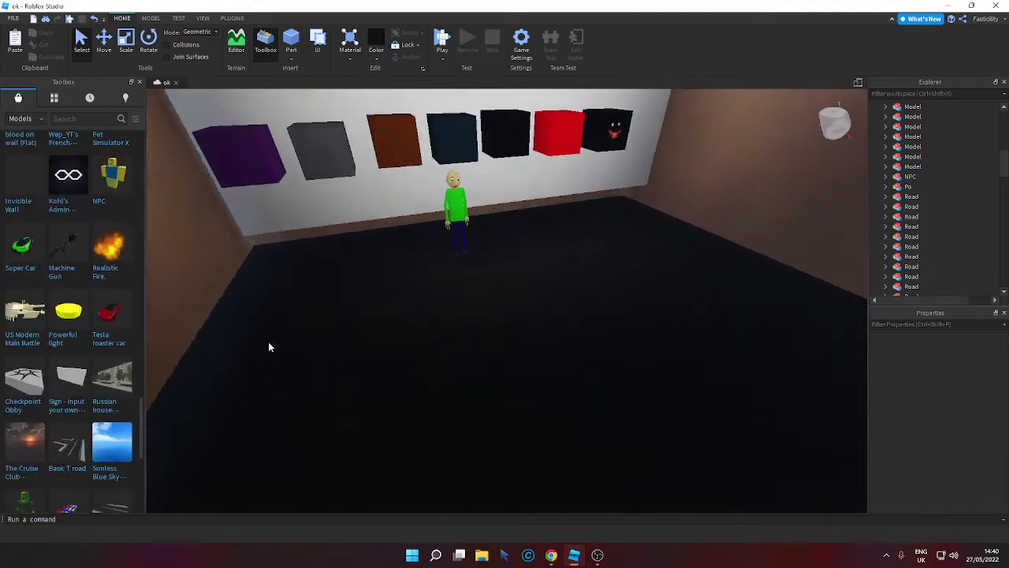
{"action": "key", "text": "w"}
{"action": "scroll", "coordinate": [3, 326], "scroll_direction": "down", "scroll_amount": 5}
{"action": "scroll", "coordinate": [2, 278], "scroll_direction": "down", "scroll_amount": 5}
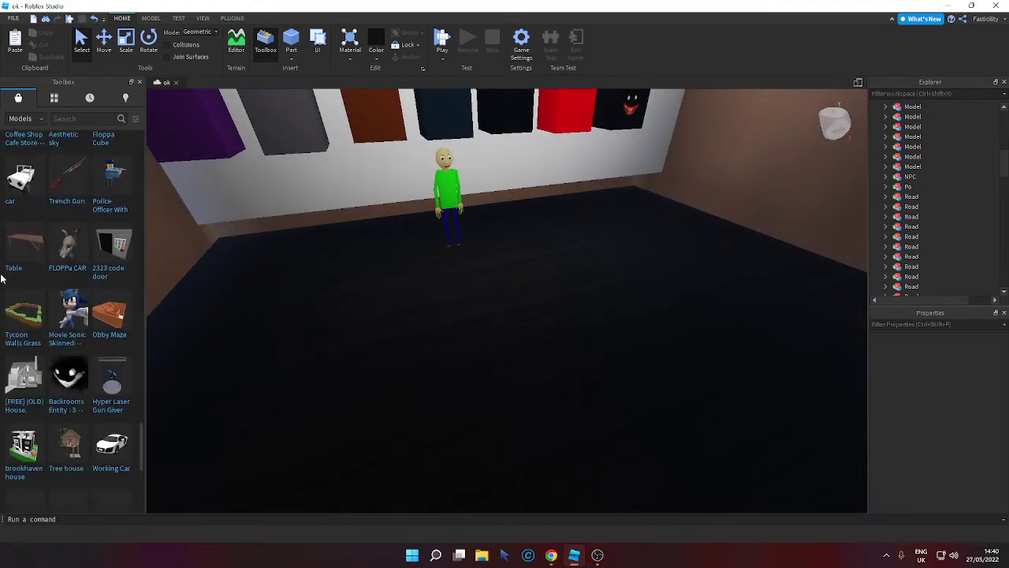
{"action": "scroll", "coordinate": [2, 277], "scroll_direction": "down", "scroll_amount": 10}
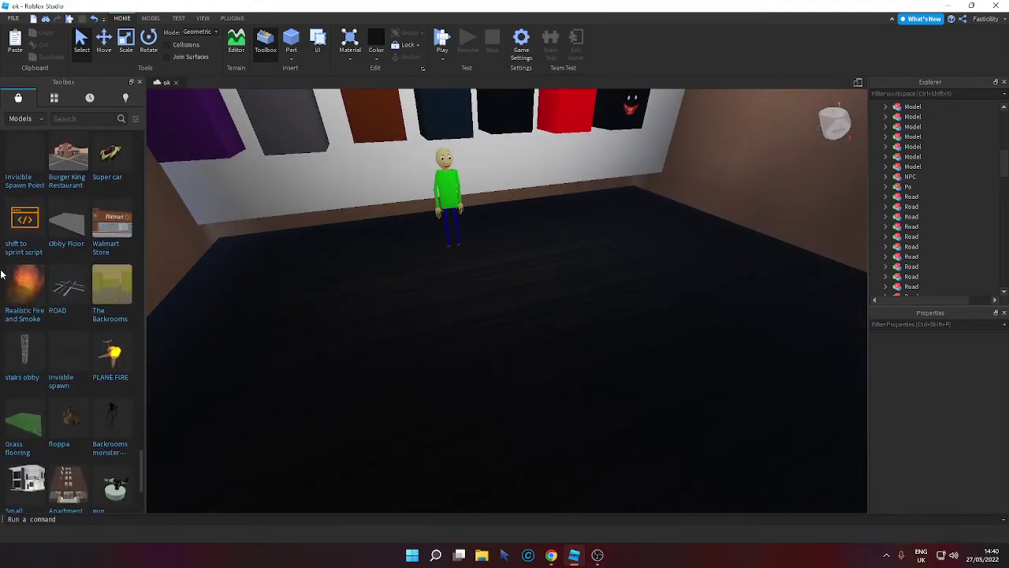
Search the Toolbox models for "pingu", insert the first Pingu model on the floor in front of Baldi and rotate it to face forward.
{"action": "left_click", "coordinate": [83, 118]}
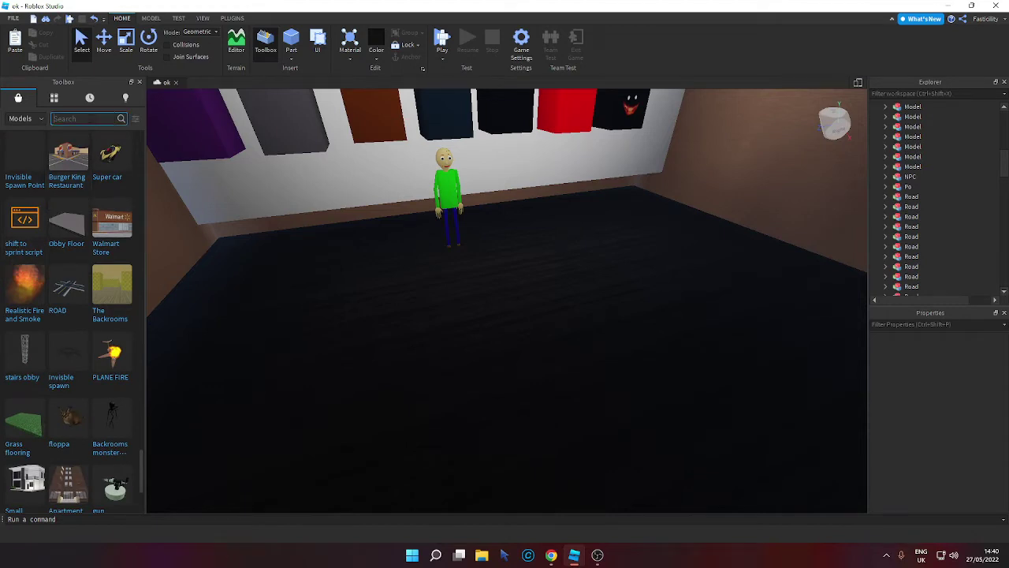
{"action": "type", "text": "pingu"}
{"action": "key", "text": "Return"}
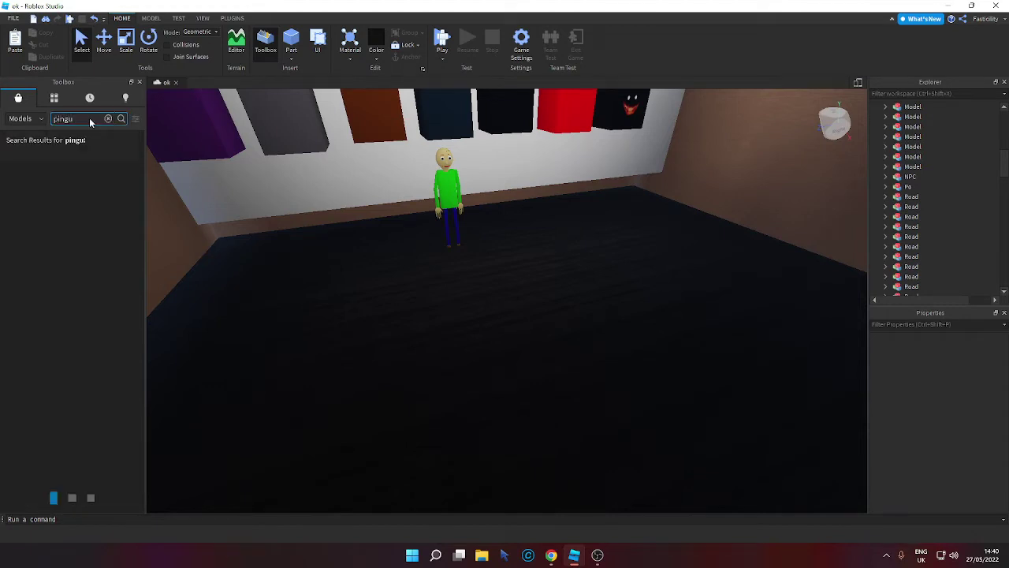
{"action": "scroll", "coordinate": [478, 356], "scroll_direction": "up", "scroll_amount": 5}
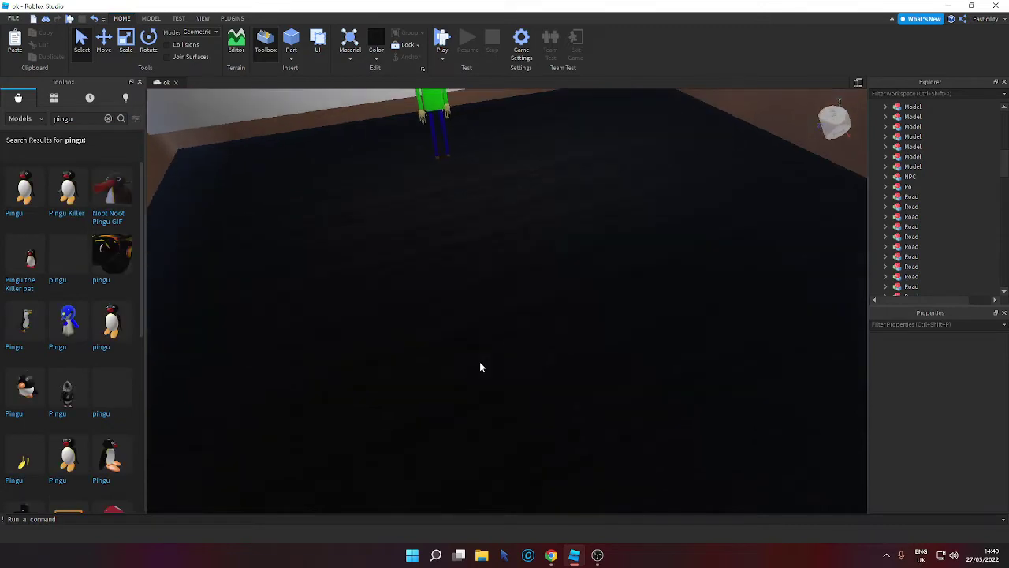
{"action": "left_click", "coordinate": [24, 190]}
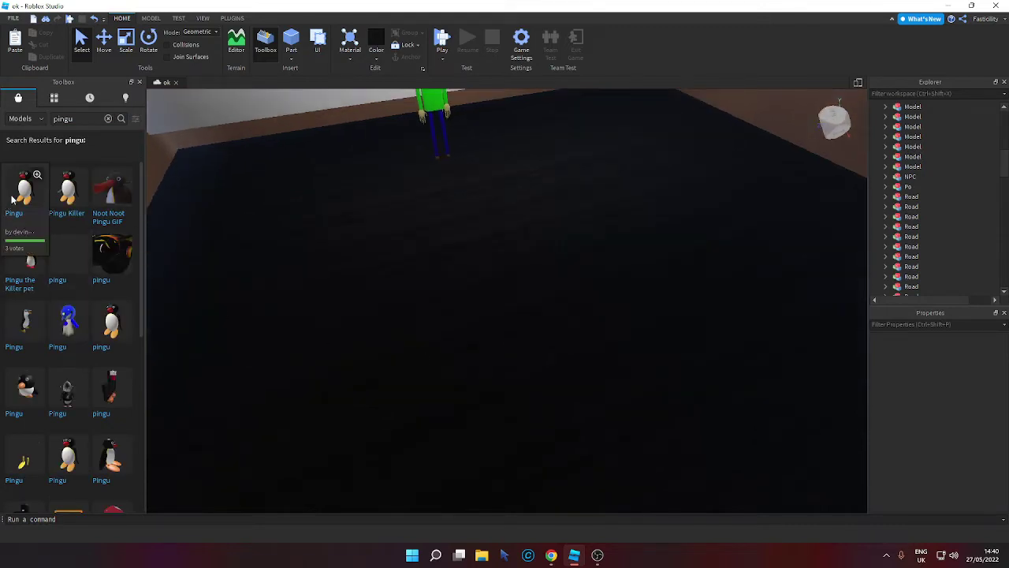
{"action": "left_click_drag", "start_coordinate": [500, 292], "coordinate": [482, 304]}
{"action": "key", "text": "ctrl+r"}
{"action": "scroll", "coordinate": [543, 320], "scroll_direction": "down", "scroll_amount": 2}
{"action": "right_click_drag", "start_coordinate": [543, 320], "coordinate": [543, 320]}
{"action": "key", "text": "f"}
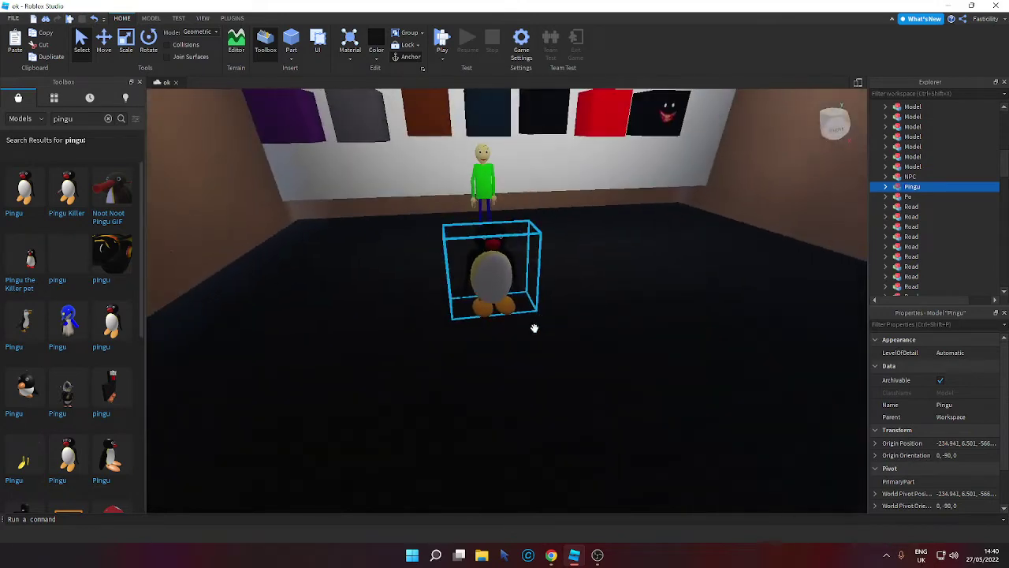
Clear the pingu search and move the orange block from the wall onto the floor beside Pingu.
{"action": "left_click", "coordinate": [105, 118]}
{"action": "scroll", "coordinate": [275, 196], "scroll_direction": "down", "scroll_amount": 5}
{"action": "left_click_drag", "start_coordinate": [702, 237], "coordinate": [591, 372]}
{"action": "right_click_drag", "start_coordinate": [664, 304], "coordinate": [591, 372]}
{"action": "left_click_drag", "start_coordinate": [590, 372], "coordinate": [644, 336]}
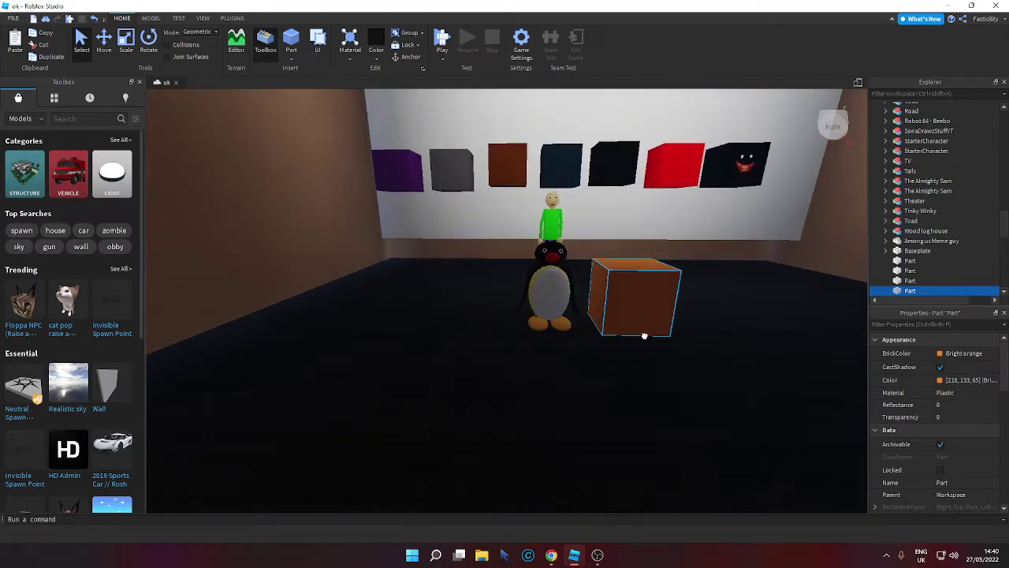
Switch to the Writebox script and add the line "oh no i got orange" and a reply beginning "its ok pingu go find a empty".
{"action": "left_click", "coordinate": [953, 7]}
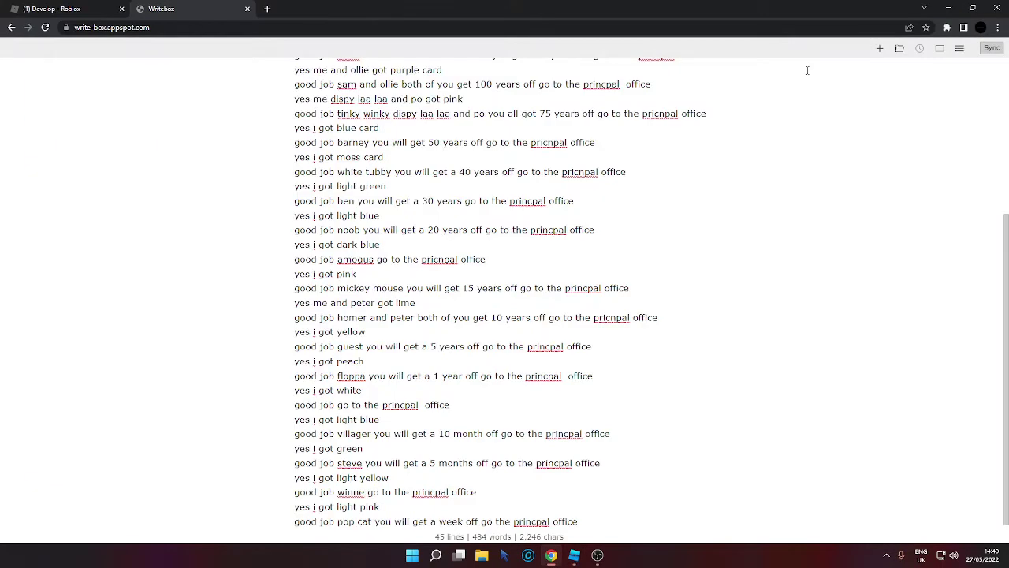
{"action": "key", "text": "Return"}
{"action": "type", "text": "oh no i got o"}
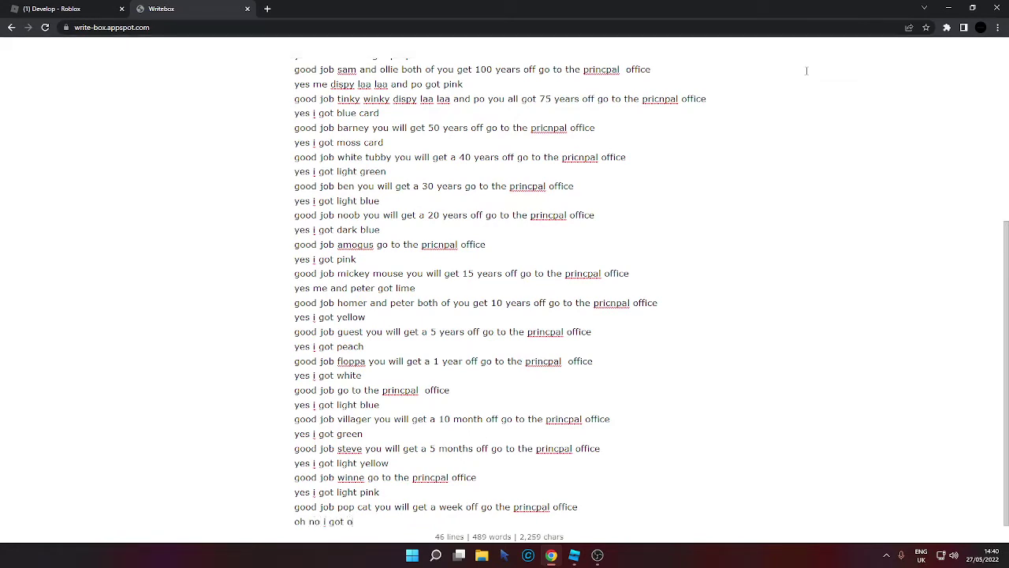
{"action": "type", "text": "range"}
{"action": "key", "text": "Return"}
{"action": "type", "text": "it"}
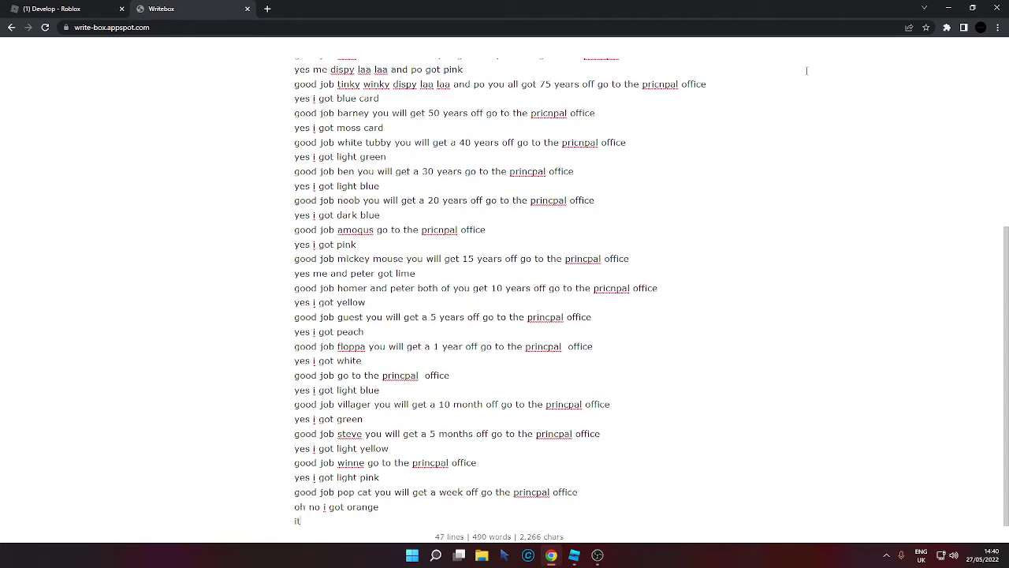
{"action": "type", "text": "s ok pingu go find a empty "}
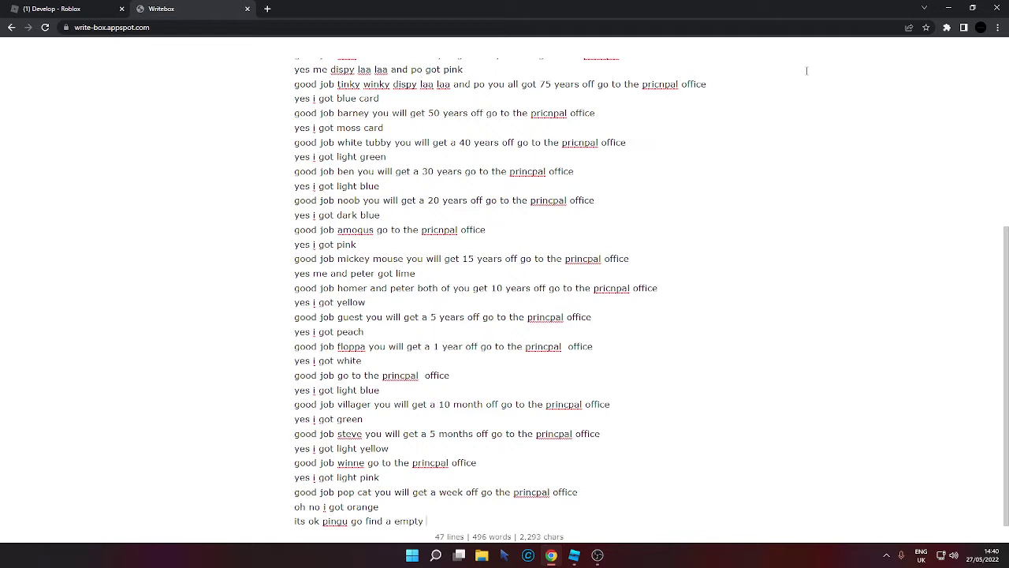
{"action": "type", "text": "se"}
Switch to Roblox Studio and cut the orange block and the Pingu model from the floor.
{"action": "left_click", "coordinate": [574, 555]}
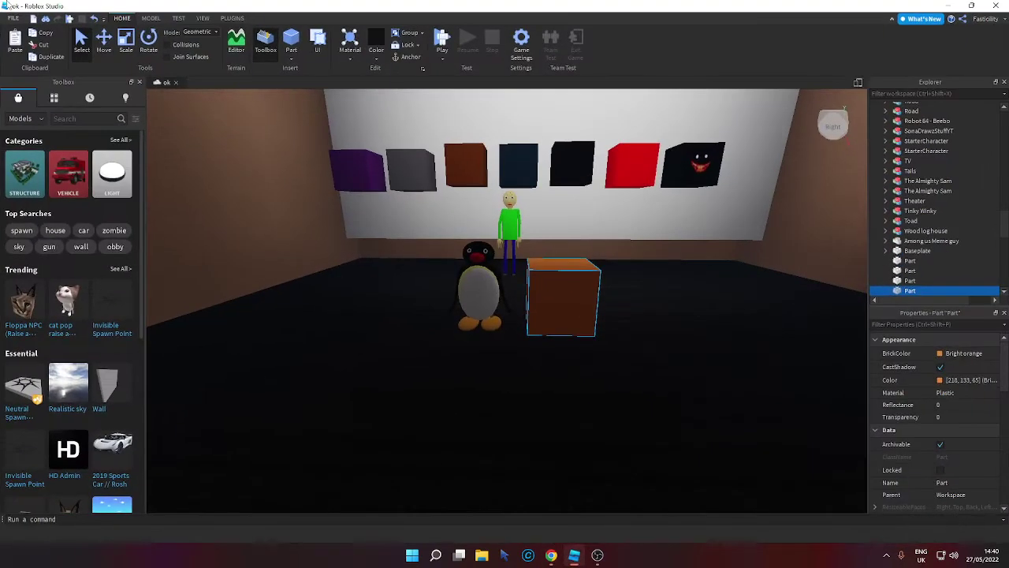
{"action": "left_click", "coordinate": [479, 288]}
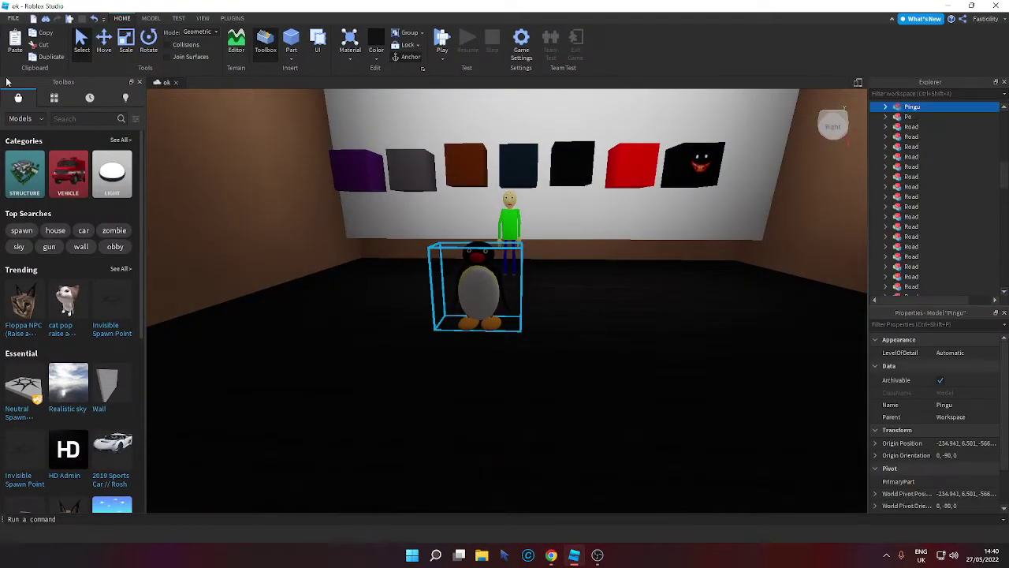
{"action": "left_click", "coordinate": [39, 46]}
Search the Toolbox models for "bob the builder".
{"action": "left_click", "coordinate": [62, 119]}
{"action": "type", "text": "b"}
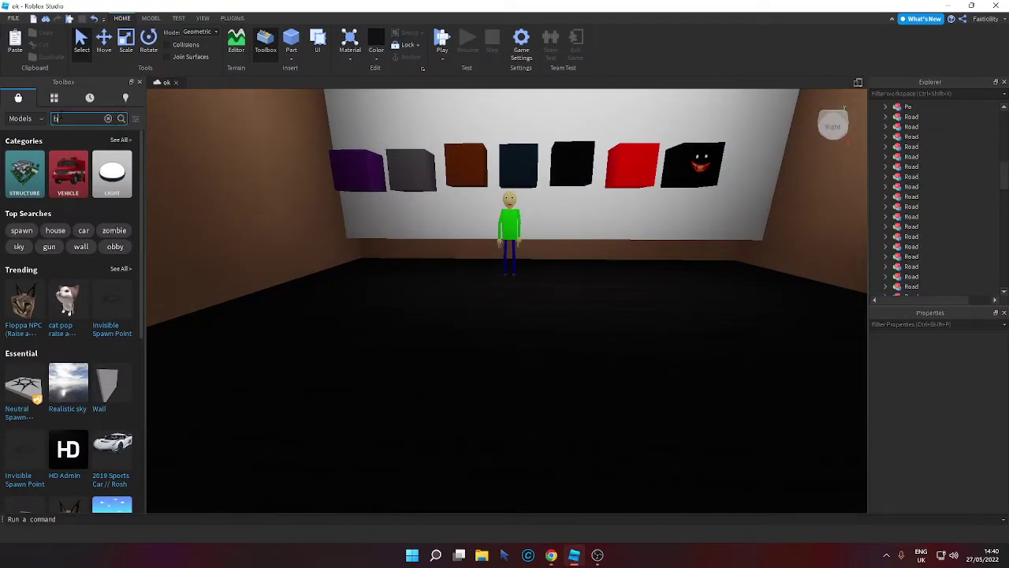
{"action": "type", "text": "ob the bu"}
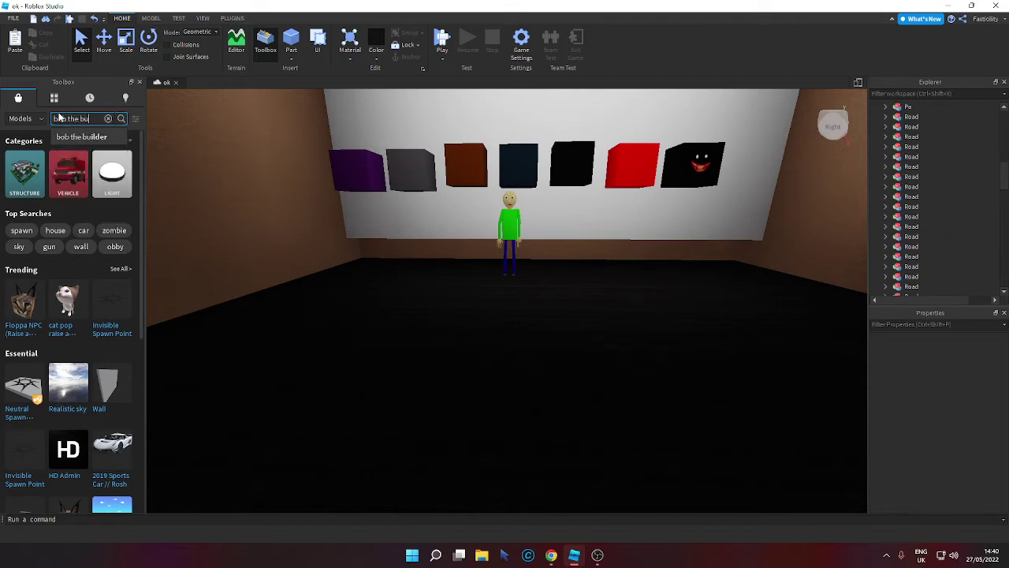
{"action": "left_click", "coordinate": [80, 139]}
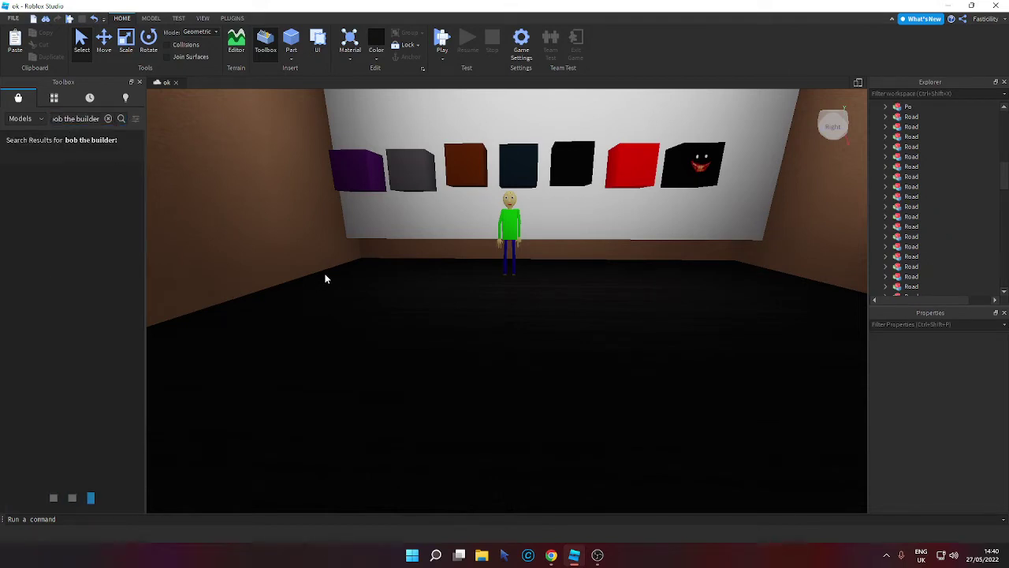
{"action": "right_click_drag", "start_coordinate": [350, 286], "coordinate": [351, 287]}
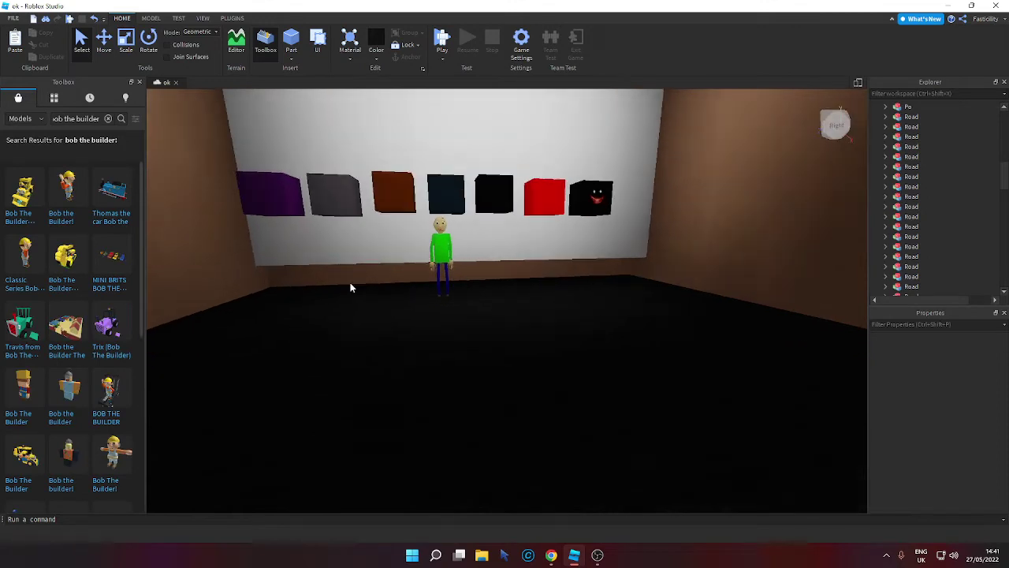
Insert the waving Bob the Builder model, place it on the theater floor and rotate it to face away from the screen.
{"action": "left_click", "coordinate": [55, 198]}
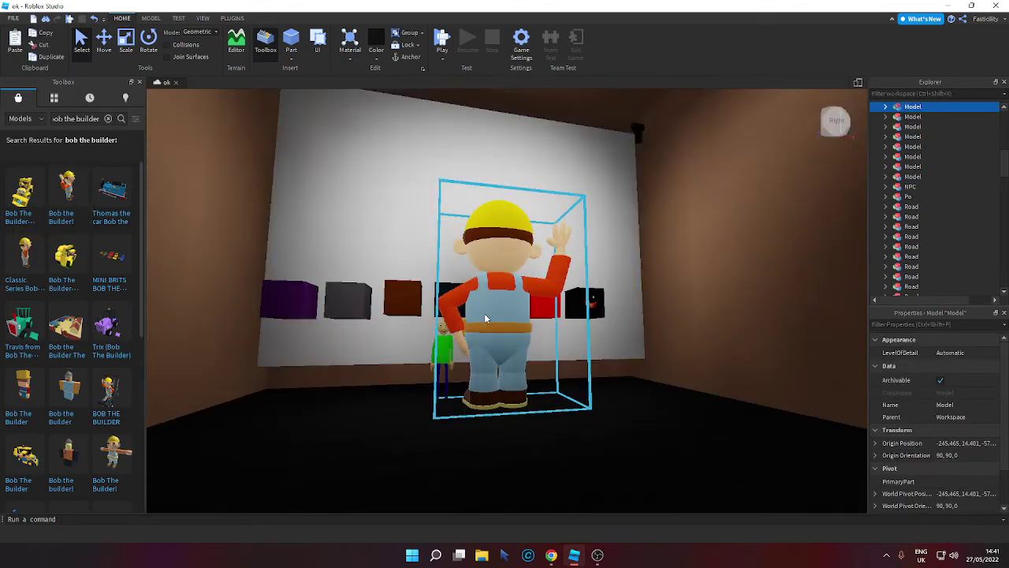
{"action": "left_click_drag", "start_coordinate": [484, 318], "coordinate": [402, 328]}
{"action": "key", "text": "r"}
{"action": "scroll", "coordinate": [386, 246], "scroll_direction": "up", "scroll_amount": 1}
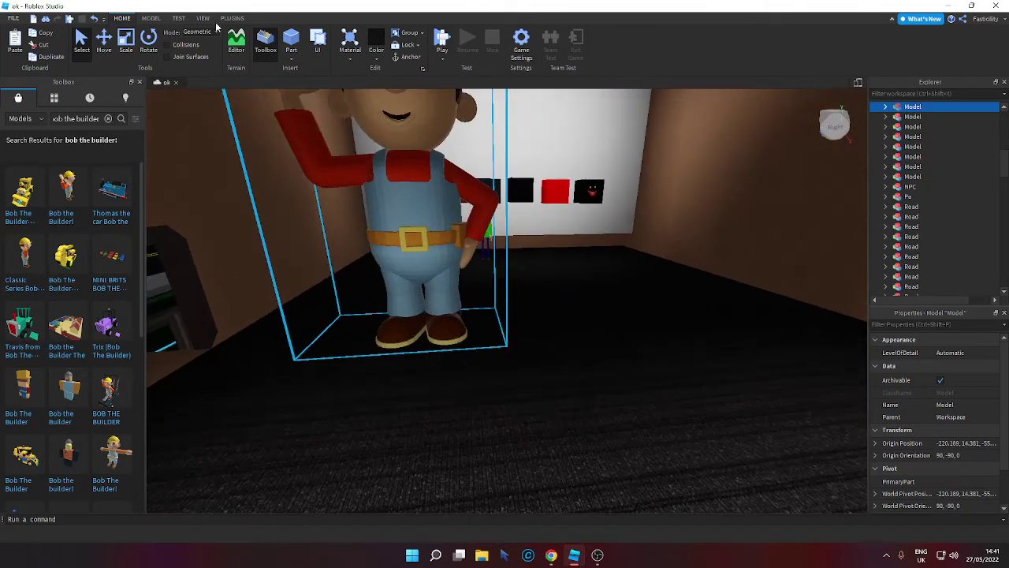
Scale the Bob the Builder model down and move it on the floor to stand near Baldi.
{"action": "left_click", "coordinate": [131, 52]}
{"action": "right_click_drag", "start_coordinate": [303, 138], "coordinate": [304, 95]}
{"action": "left_click_drag", "start_coordinate": [388, 152], "coordinate": [405, 334]}
{"action": "left_click", "coordinate": [795, 329]}
{"action": "scroll", "coordinate": [347, 425], "scroll_direction": "up", "scroll_amount": 2}
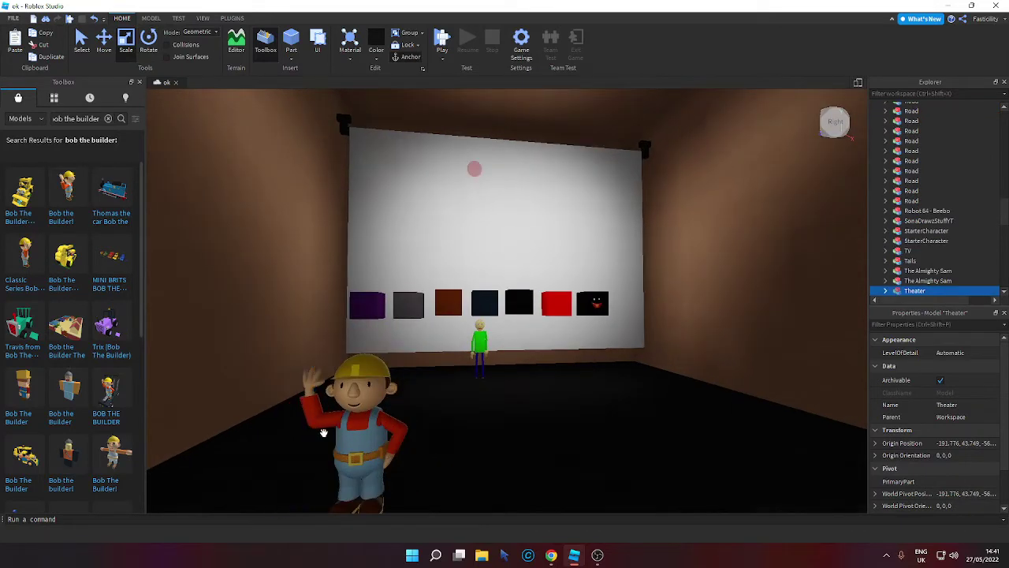
{"action": "left_click_drag", "start_coordinate": [323, 432], "coordinate": [373, 446]}
{"action": "scroll", "coordinate": [362, 423], "scroll_direction": "up", "scroll_amount": 2}
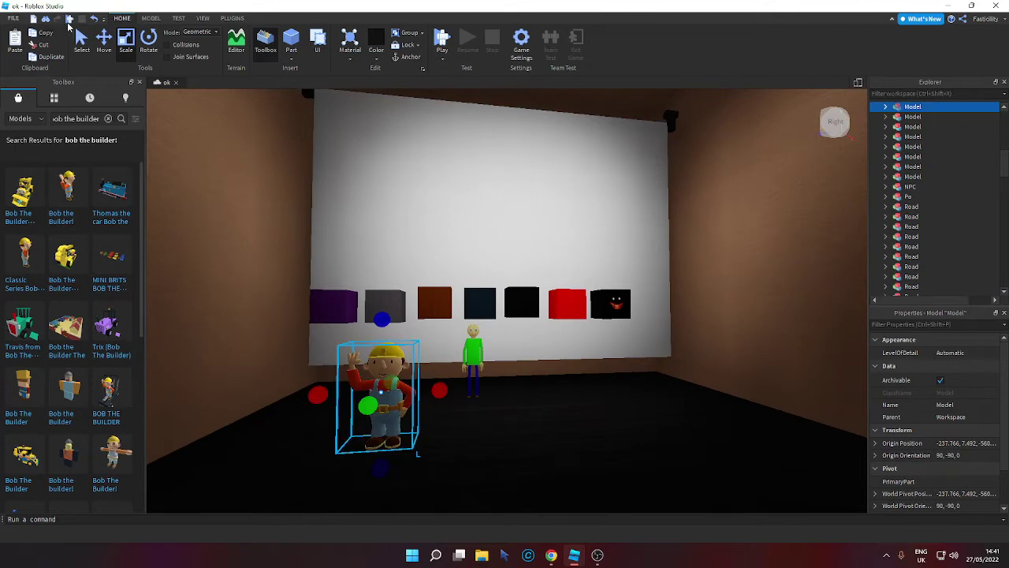
Move the purple block from the wall onto the floor beside Bob the Builder.
{"action": "left_click", "coordinate": [79, 40]}
{"action": "right_click_drag", "start_coordinate": [340, 273], "coordinate": [340, 309]}
{"action": "left_click_drag", "start_coordinate": [325, 233], "coordinate": [439, 368]}
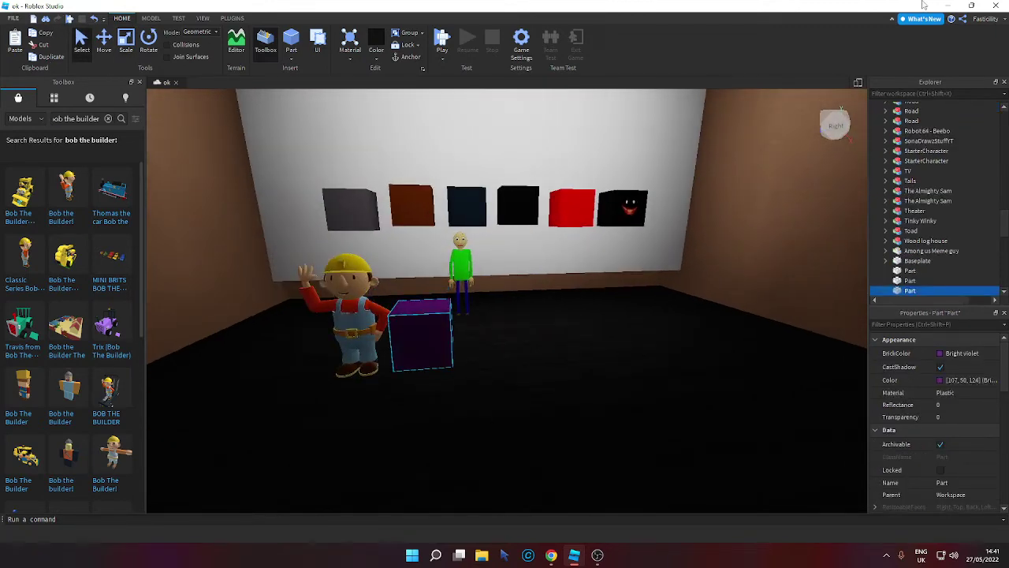
Switch to the Writebox script and add the line "oh no i got dark purple".
{"action": "left_click", "coordinate": [947, 5]}
{"action": "key", "text": "Return"}
{"action": "type", "text": "o"}
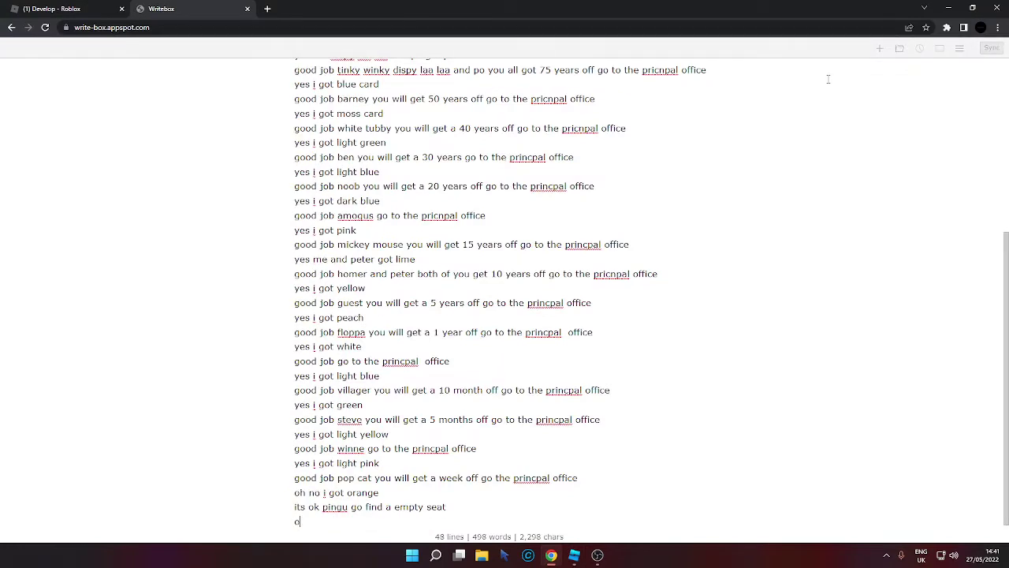
{"action": "type", "text": "h no i go"}
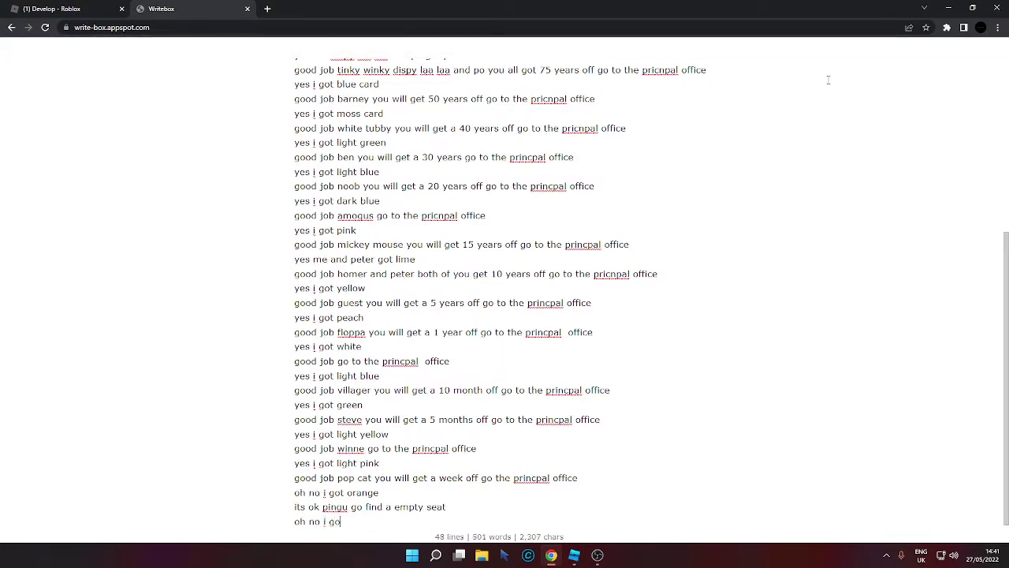
{"action": "type", "text": "t dark purple"}
{"action": "key", "text": "Return"}
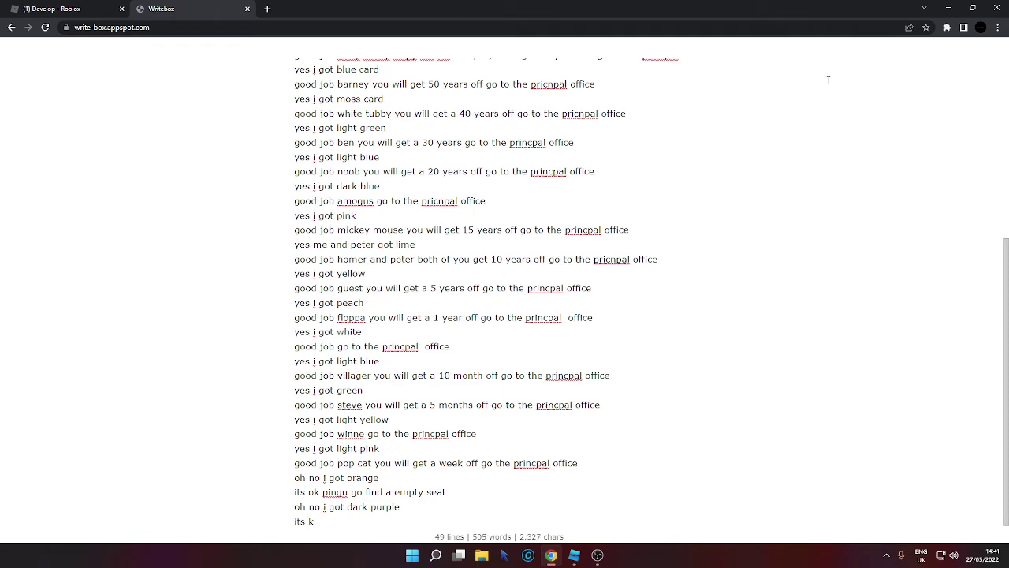
Add the reply "its ok bob the builder we get a talk after school not deletion", choosing the last word from the spelling suggestions.
{"action": "type", "text": "its ok bob the builder we get a "}
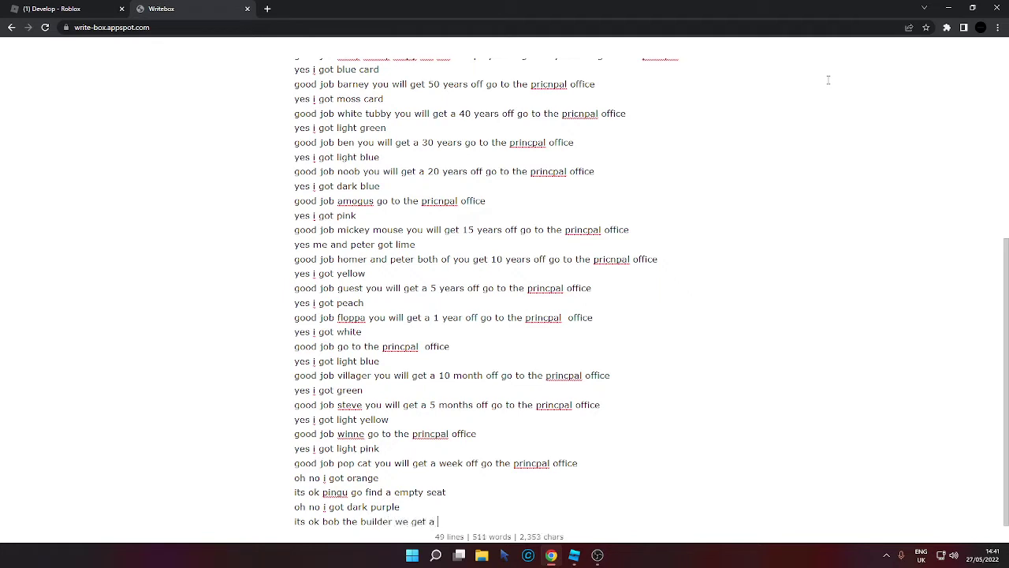
{"action": "type", "text": "talk after school not detetion"}
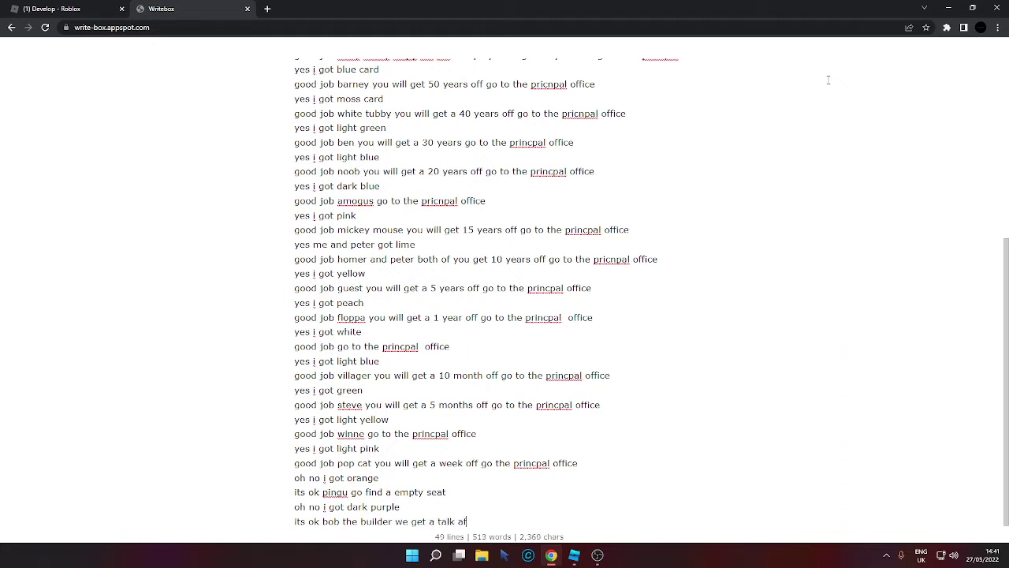
{"action": "type", "text": "chool not deteion"}
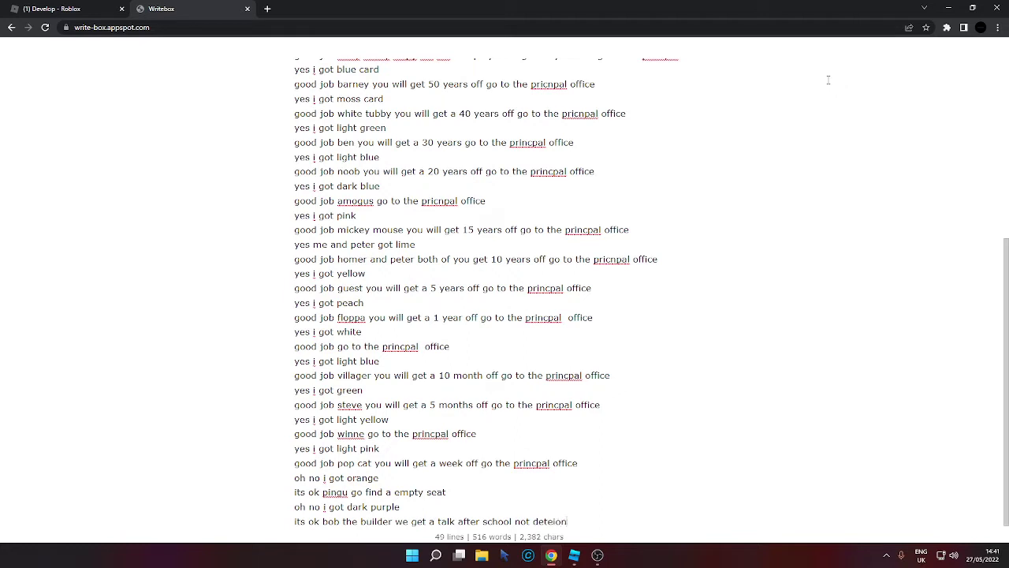
{"action": "right_click", "coordinate": [554, 520]}
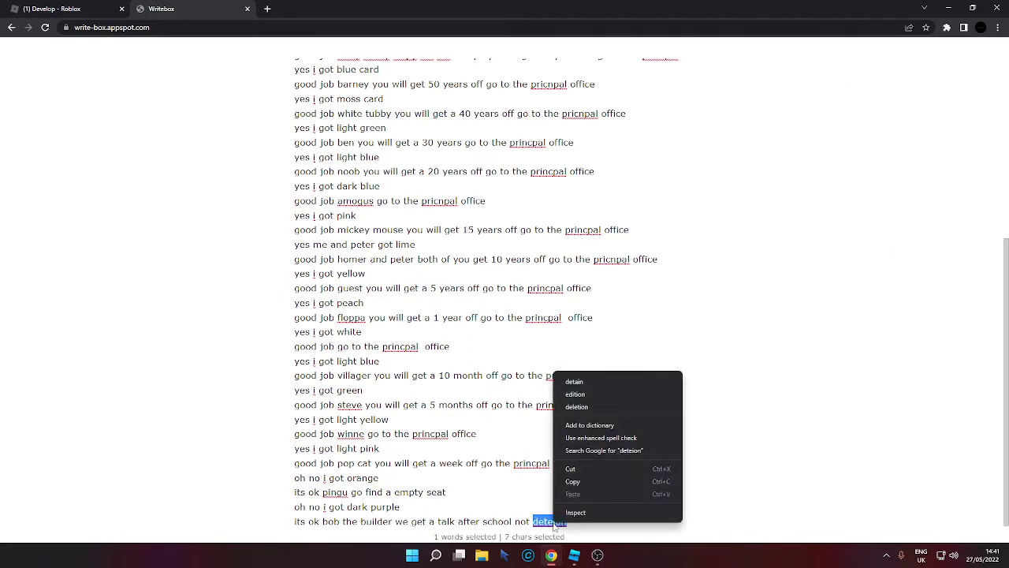
{"action": "left_click", "coordinate": [593, 406]}
Switch to Roblox Studio and cut the purple block and the Bob the Builder model from the floor.
{"action": "left_click", "coordinate": [574, 555]}
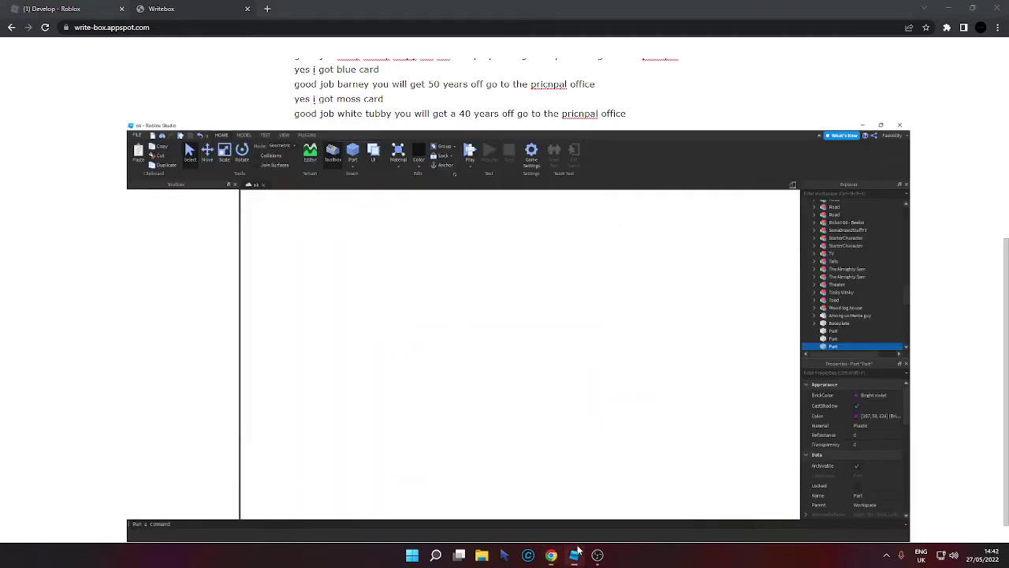
{"action": "left_click", "coordinate": [44, 49]}
{"action": "left_click", "coordinate": [304, 315]}
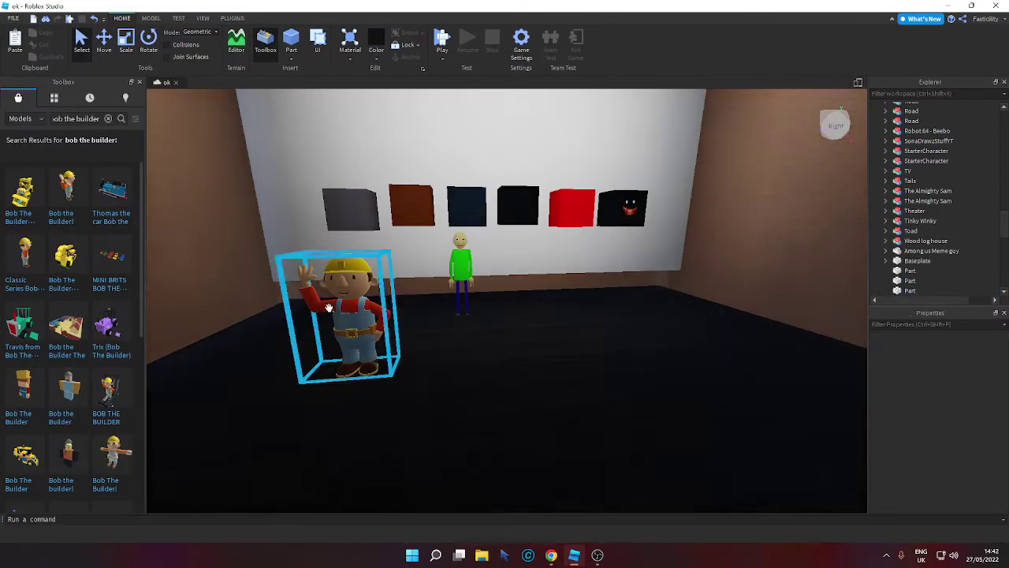
{"action": "left_click", "coordinate": [41, 45]}
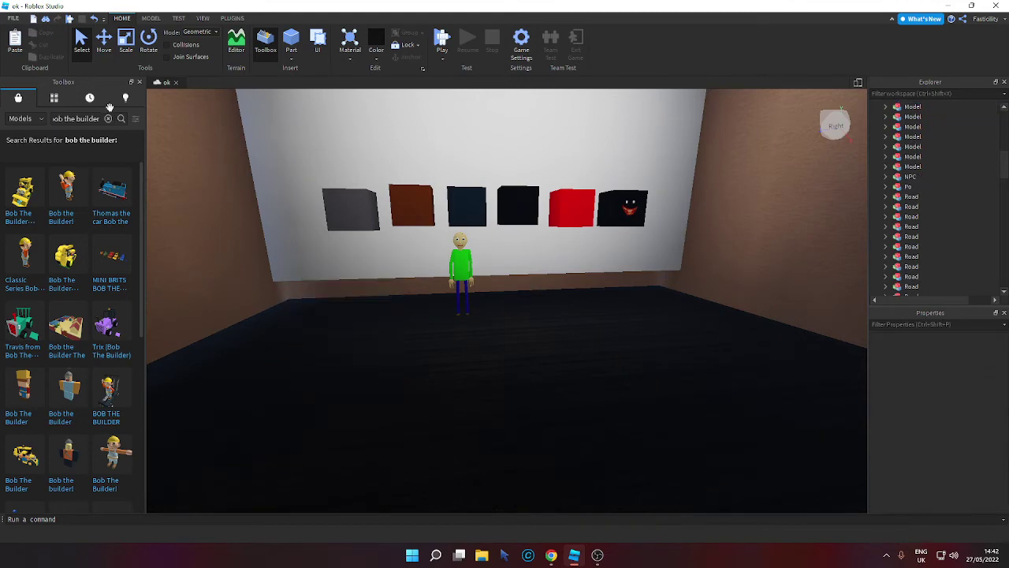
Clear the bob the builder search and try searching the Toolbox models for "bier fox".
{"action": "left_click", "coordinate": [108, 118]}
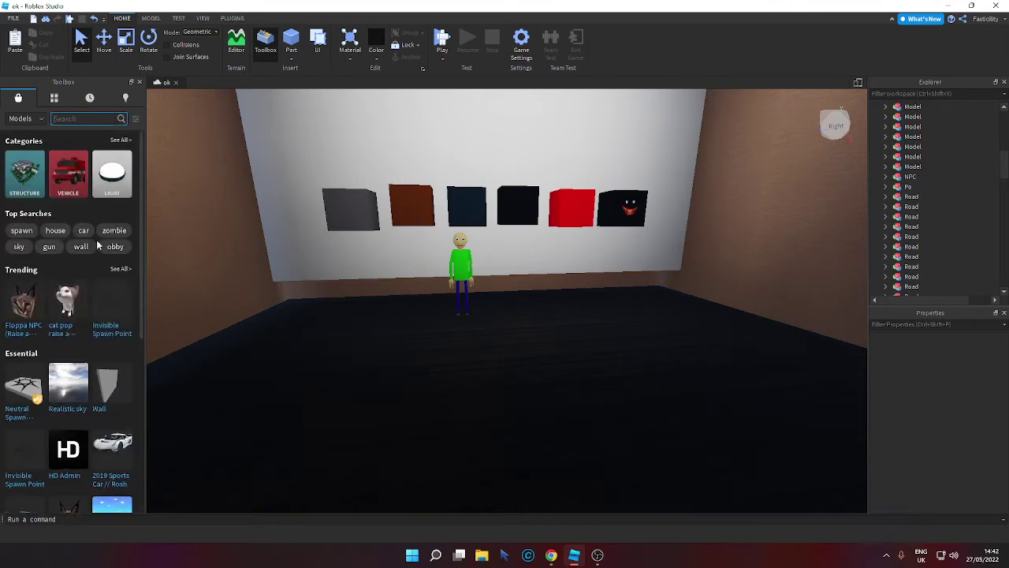
{"action": "scroll", "coordinate": [75, 251], "scroll_direction": "down", "scroll_amount": 10}
{"action": "scroll", "coordinate": [75, 251], "scroll_direction": "down", "scroll_amount": 3}
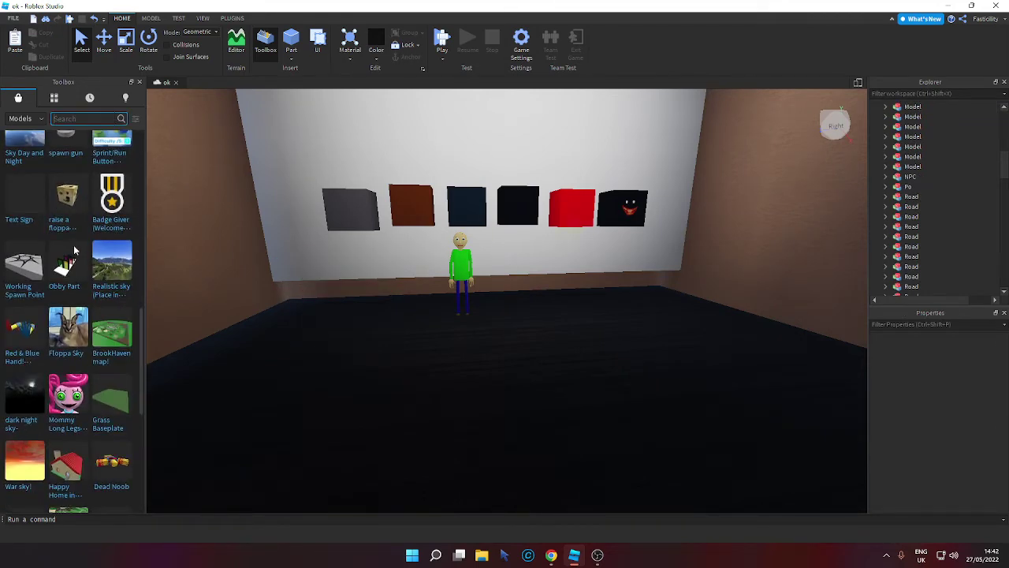
{"action": "type", "text": "bier"}
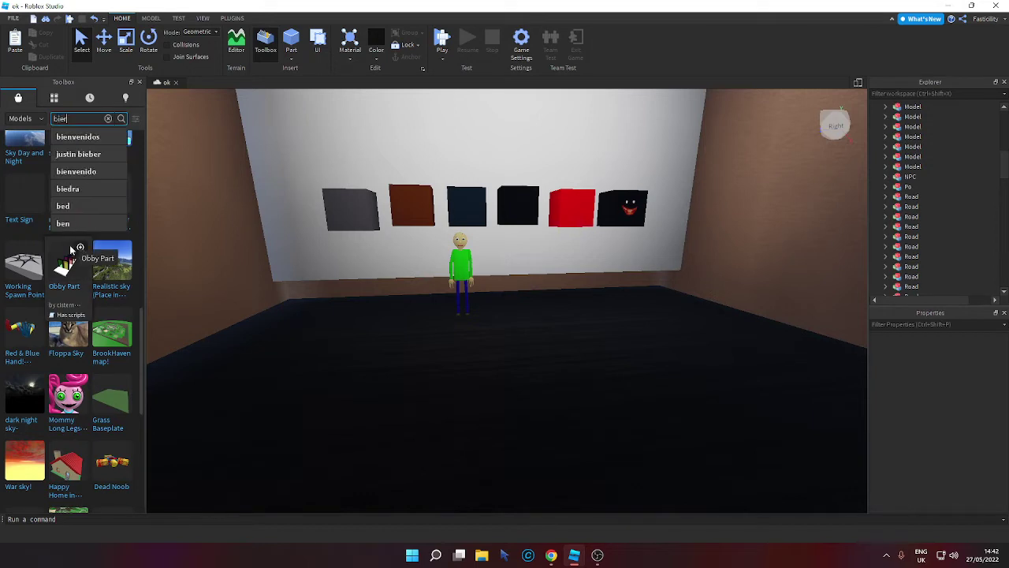
{"action": "type", "text": " fox"}
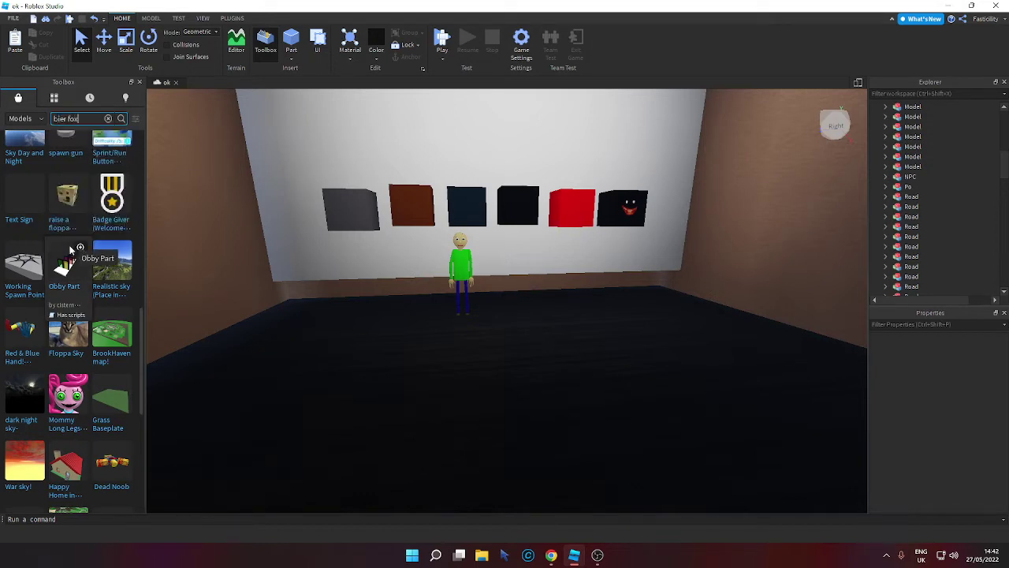
{"action": "key", "text": "Return"}
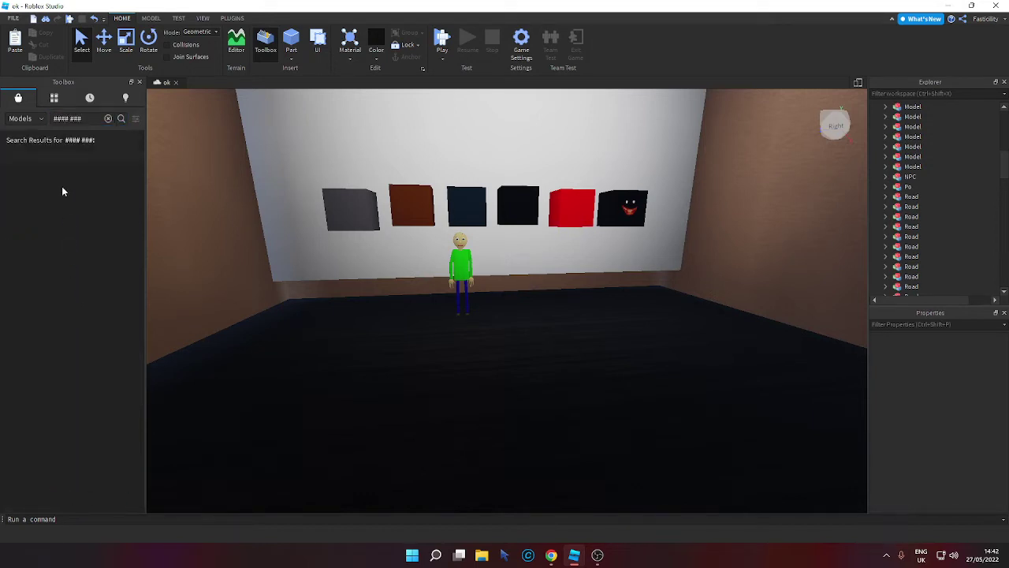
Clear the Toolbox search, insert the Huggy Wuggy Killer model and move it onto the theater floor near Baldi.
{"action": "left_click", "coordinate": [108, 118]}
{"action": "scroll", "coordinate": [87, 189], "scroll_direction": "down", "scroll_amount": 10}
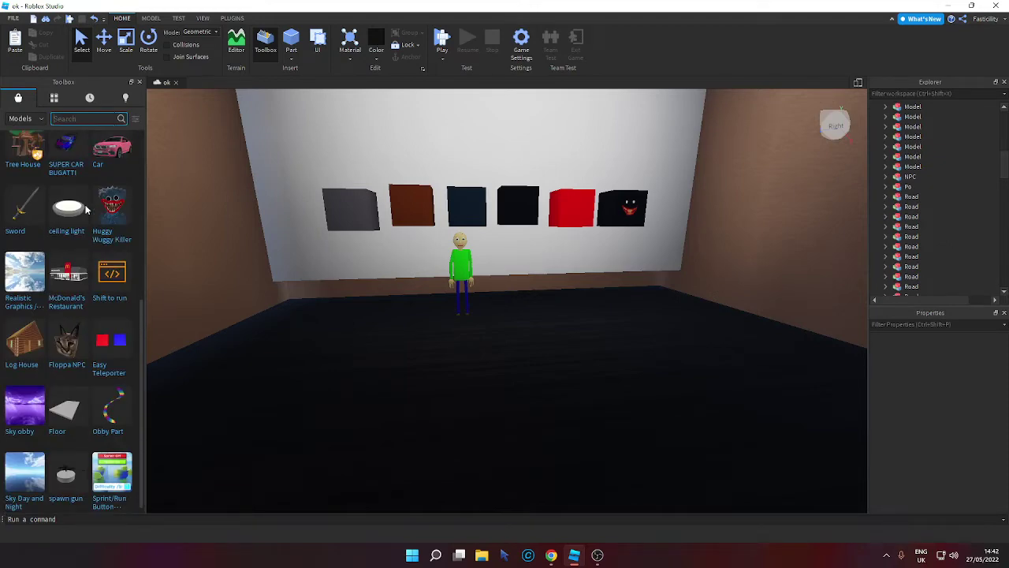
{"action": "scroll", "coordinate": [86, 203], "scroll_direction": "up", "scroll_amount": 4}
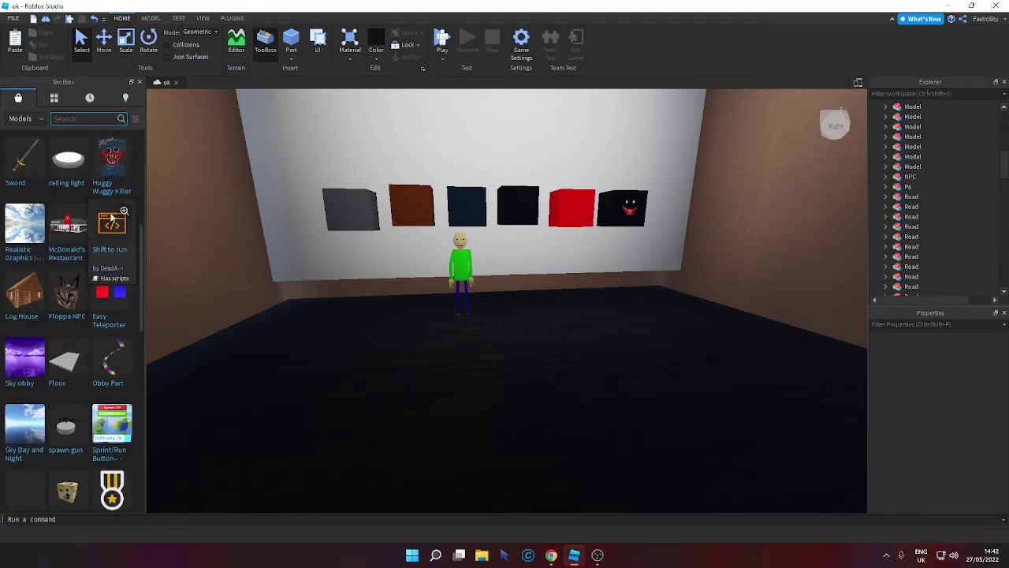
{"action": "left_click", "coordinate": [108, 170]}
{"action": "mouse_move", "coordinate": [520, 283]}
{"action": "right_mouse_down"}
{"action": "mouse_move", "coordinate": [523, 302]}
{"action": "mouse_move", "coordinate": [509, 291]}
{"action": "right_mouse_up"}
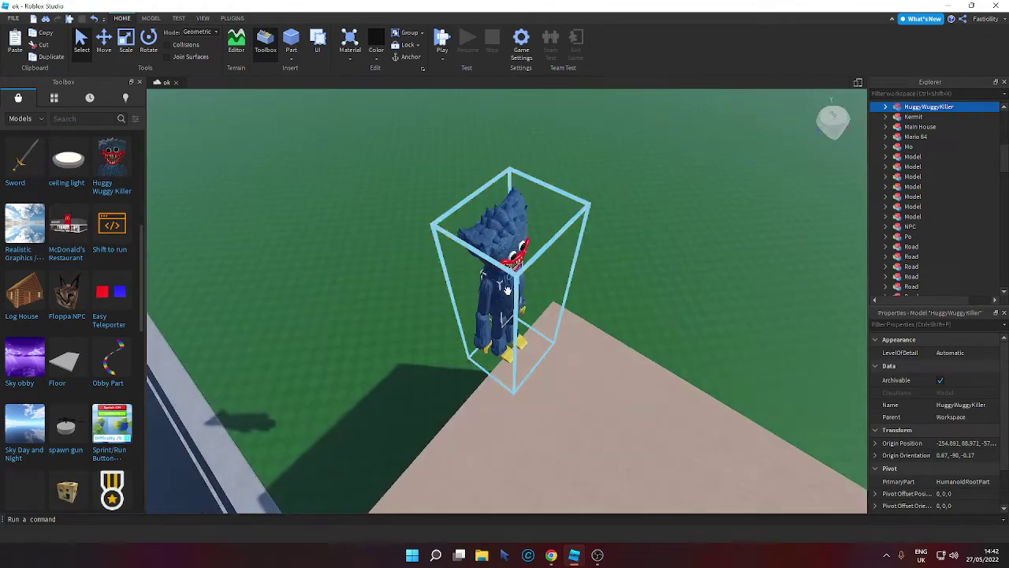
{"action": "left_click_drag", "start_coordinate": [510, 291], "coordinate": [518, 331]}
{"action": "mouse_move", "coordinate": [518, 331]}
{"action": "right_mouse_down"}
{"action": "mouse_move", "coordinate": [529, 352]}
{"action": "mouse_move", "coordinate": [521, 339]}
{"action": "right_mouse_up"}
{"action": "scroll", "coordinate": [521, 339], "scroll_direction": "down", "scroll_amount": 3}
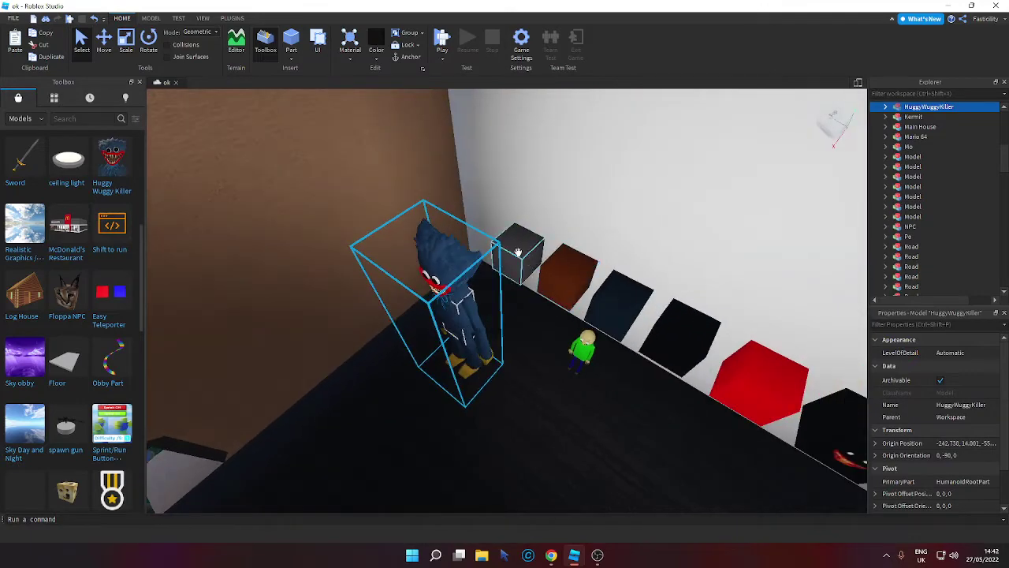
Move the dark grey block from the wall onto the floor beside Huggy Wuggy.
{"action": "left_click", "coordinate": [527, 320]}
{"action": "scroll", "coordinate": [535, 353], "scroll_direction": "up", "scroll_amount": 5}
{"action": "scroll", "coordinate": [535, 352], "scroll_direction": "up", "scroll_amount": 5}
{"action": "left_click_drag", "start_coordinate": [536, 353], "coordinate": [534, 352]}
{"action": "right_click_drag", "start_coordinate": [534, 352], "coordinate": [534, 352]}
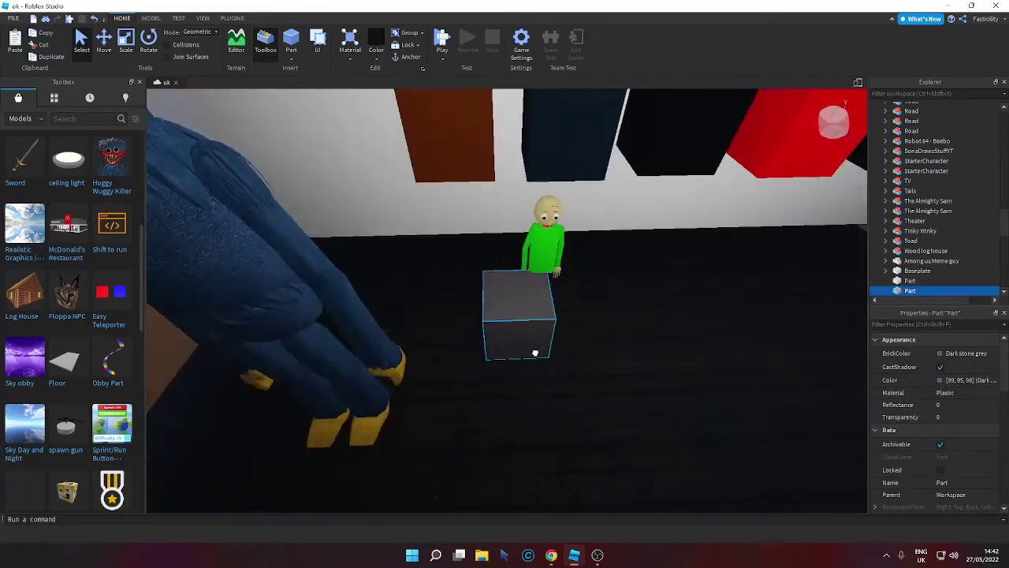
{"action": "left_click_drag", "start_coordinate": [534, 352], "coordinate": [487, 410]}
{"action": "scroll", "coordinate": [507, 401], "scroll_direction": "down", "scroll_amount": 3}
{"action": "right_click_drag", "start_coordinate": [507, 401], "coordinate": [508, 400]}
{"action": "scroll", "coordinate": [507, 401], "scroll_direction": "up", "scroll_amount": 3}
{"action": "scroll", "coordinate": [507, 400], "scroll_direction": "down", "scroll_amount": 3}
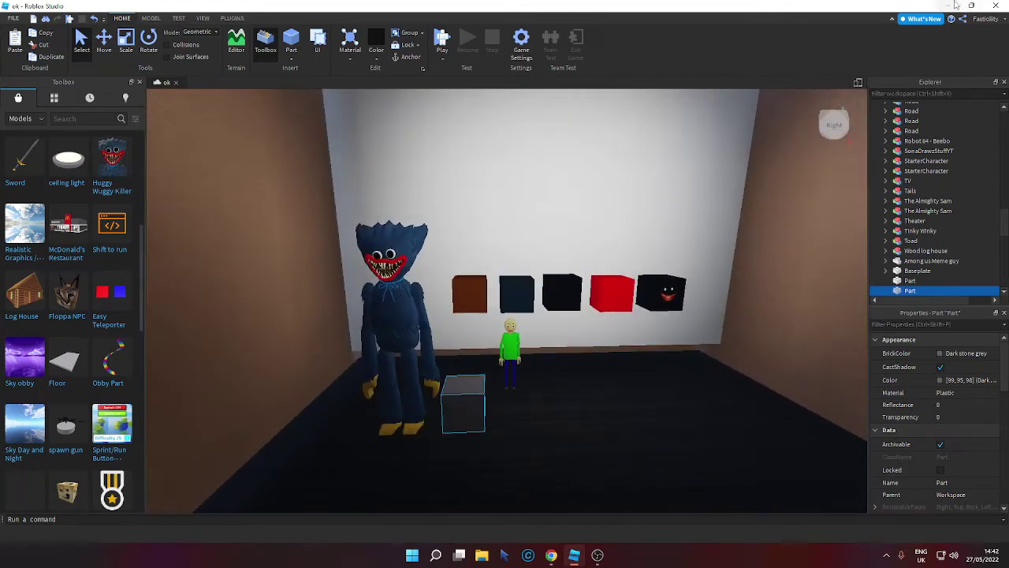
Switch to the Writebox script and add "oh no i got grey" and "THATS RIGHT HUGG WUGGY YOU WILL GET A 1 HOUR".
{"action": "left_click", "coordinate": [948, 6]}
{"action": "key", "text": "Return"}
{"action": "type", "text": "o"}
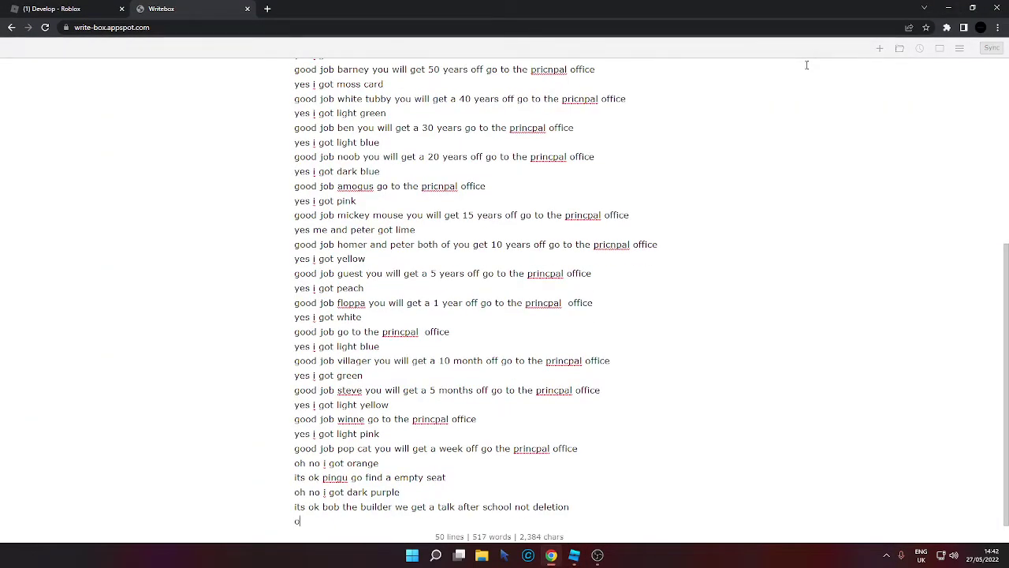
{"action": "type", "text": "h no i g"}
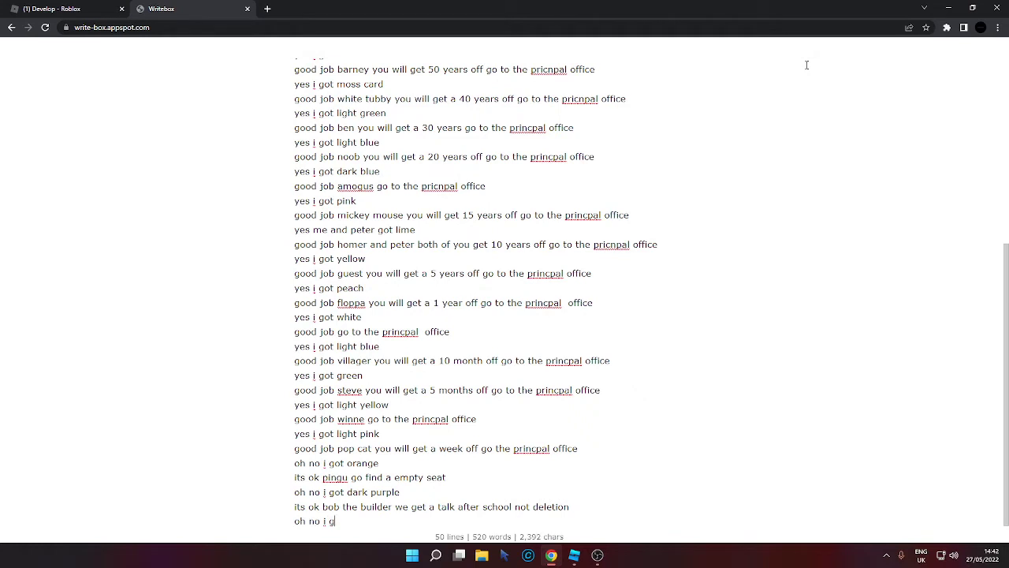
{"action": "type", "text": "ot grey"}
{"action": "key", "text": "Return"}
{"action": "type", "text": "THAT"}
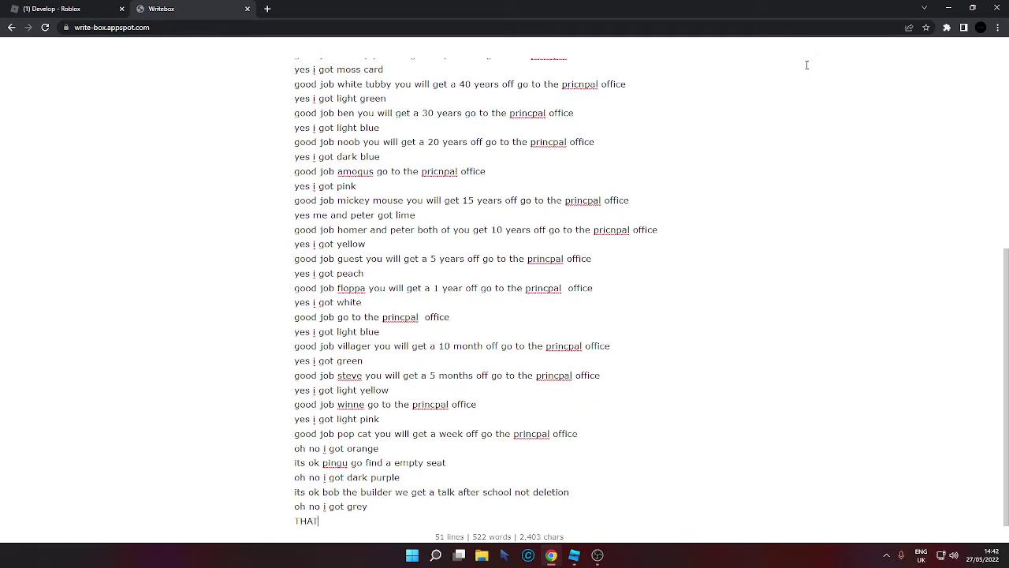
{"action": "type", "text": "S RIGHT HUGG WUGGY "}
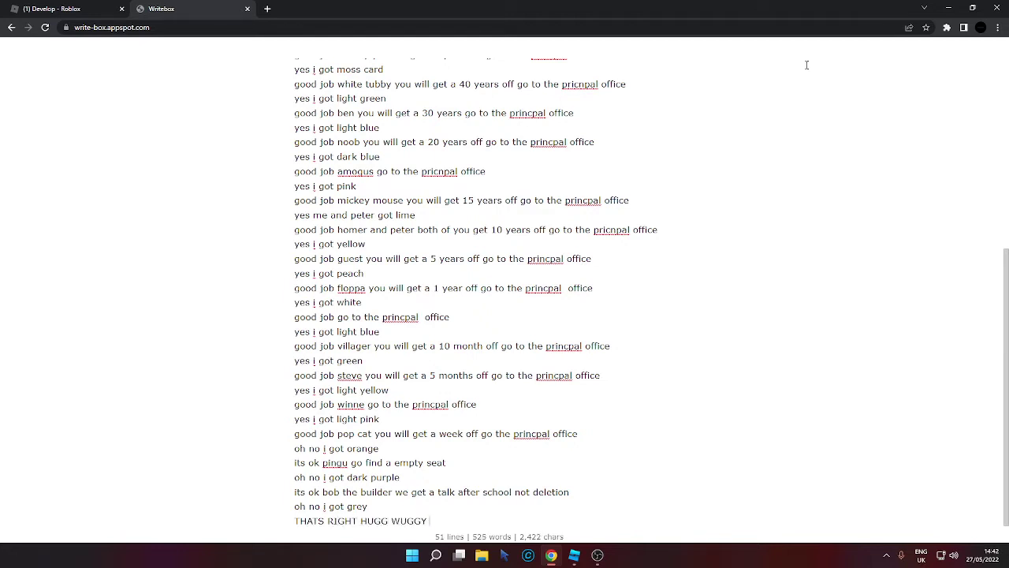
{"action": "type", "text": "YOU WILL GET A 1 HOUR"}
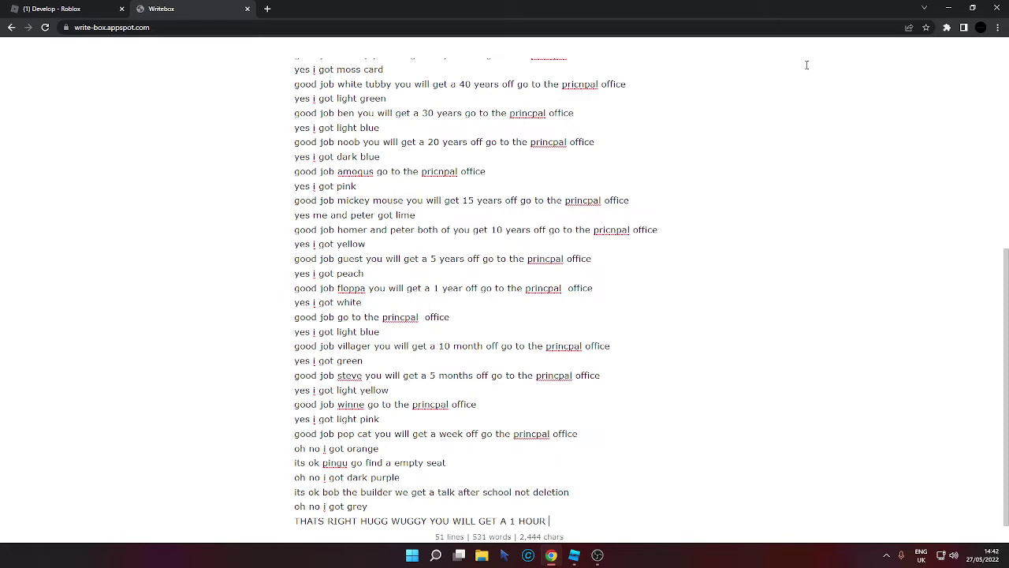
{"action": "double_click", "coordinate": [546, 491]}
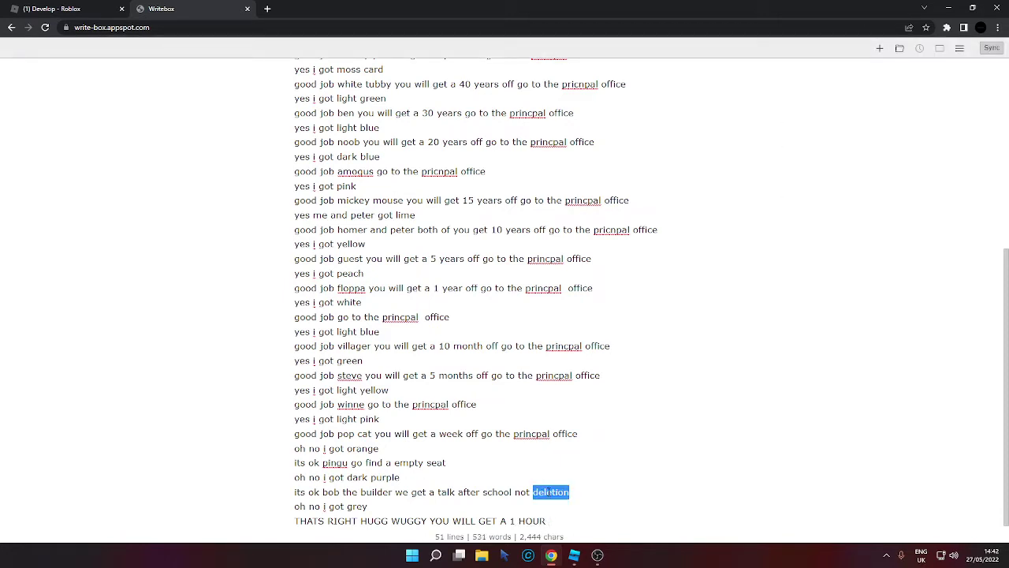
{"action": "right_click", "coordinate": [547, 492]}
{"action": "left_click", "coordinate": [574, 362]}
{"action": "left_click", "coordinate": [564, 522]}
{"action": "key", "text": "ctrl+v"}
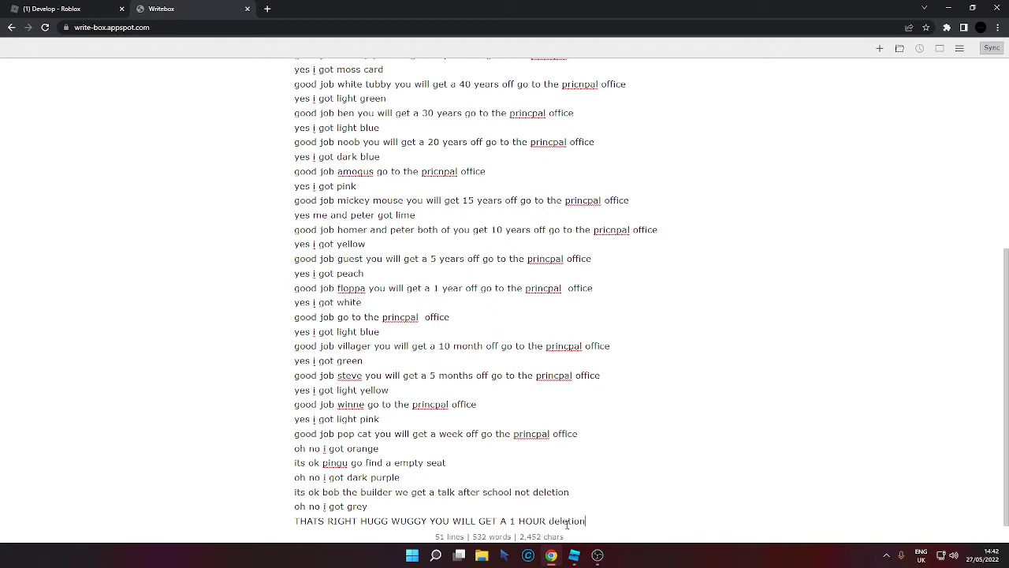
{"action": "key", "text": "BackSpace"}
{"action": "key", "text": "BackSpace"}
{"action": "key", "text": "BackSpace"}
{"action": "key", "text": "BackSpace"}
{"action": "key", "text": "BackSpace"}
{"action": "key", "text": "BackSpace"}
{"action": "key", "text": "BackSpace"}
{"action": "key", "text": "BackSpace"}
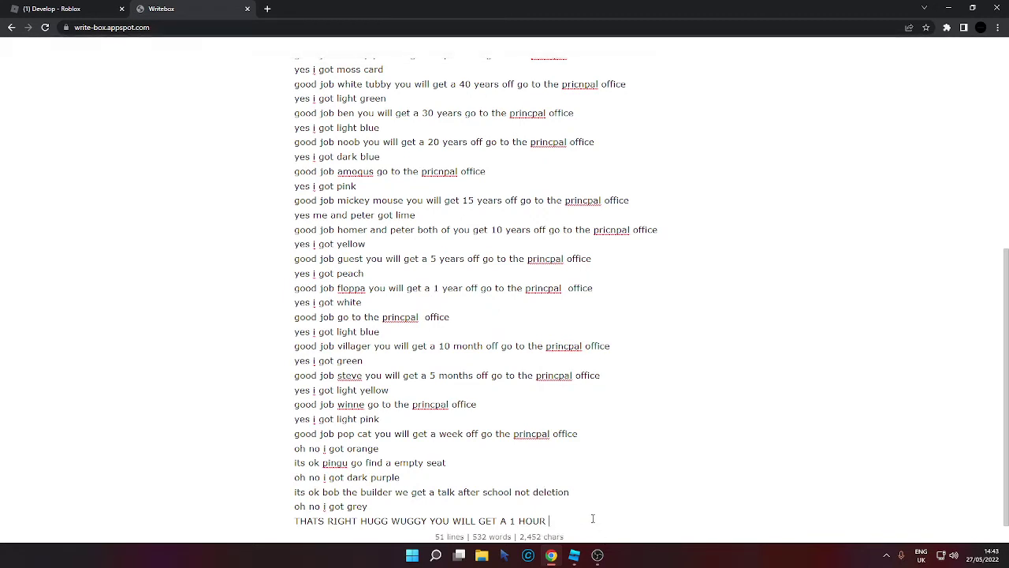
Finish the Huggy Wuggy dialogue line with "DELETION GO TO THE PRINCPAL OFFICE!".
{"action": "type", "text": "DELETION GO TO THE PRINCPAL OFFI"}
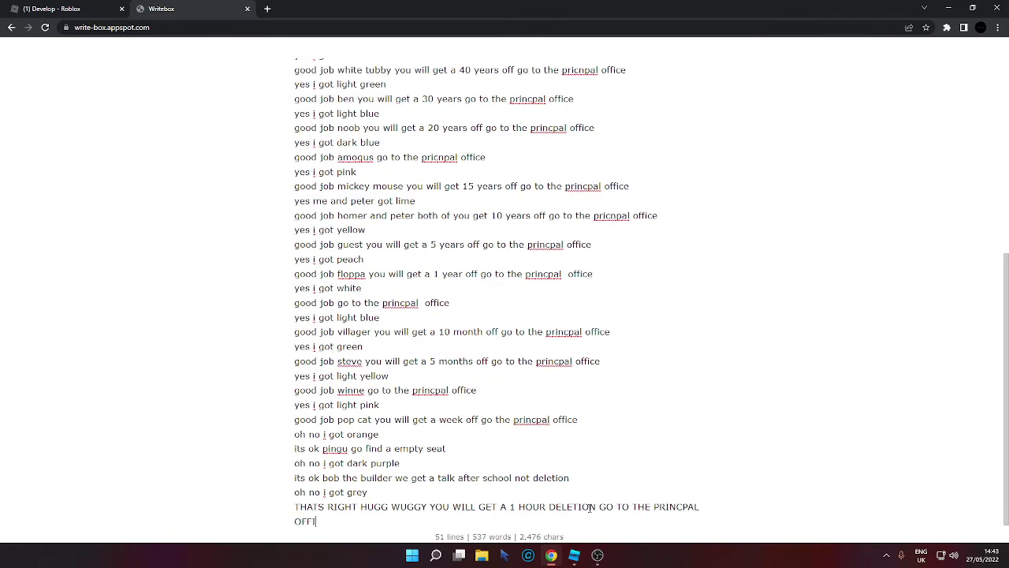
{"action": "type", "text": "CE!"}
Switch to Roblox Studio and cut the dark grey block and the Huggy Wuggy model from the theater floor.
{"action": "left_click", "coordinate": [574, 555]}
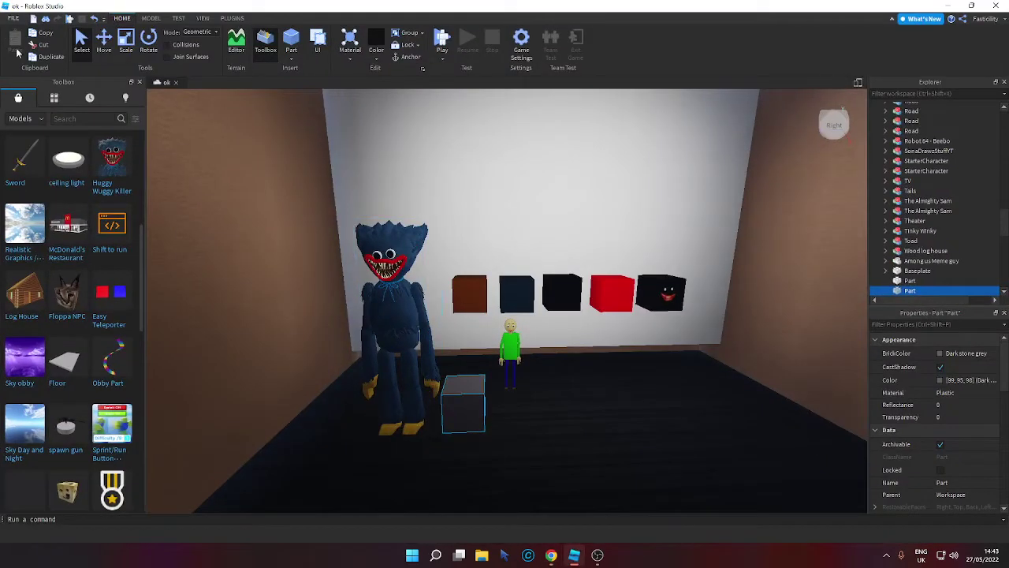
{"action": "key", "text": "ctrl+z"}
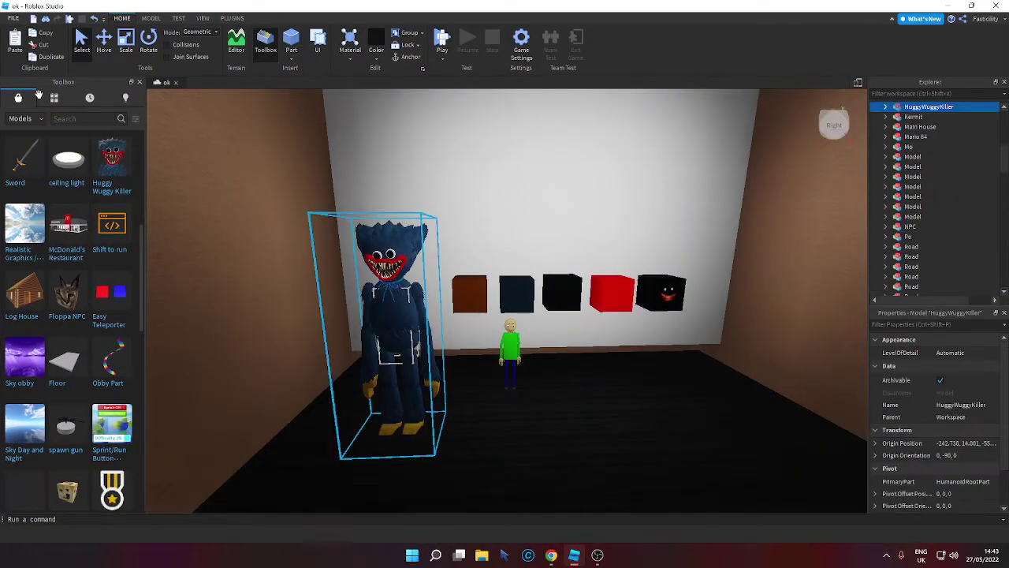
{"action": "left_click", "coordinate": [35, 45]}
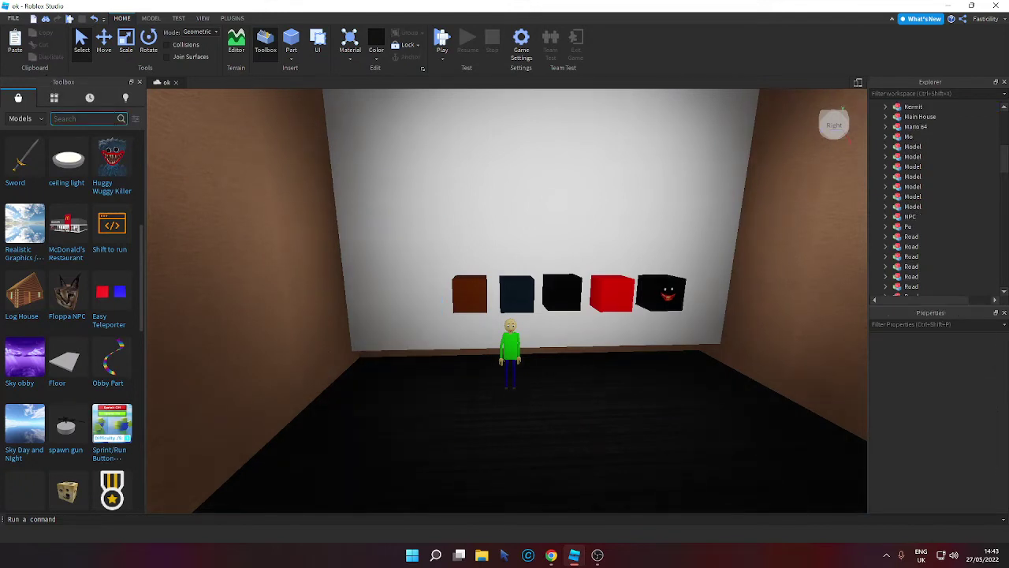
Search the Toolbox models for "robot 64" and insert the Robot 64 - Knoddy model.
{"action": "type", "text": "ROBOT 64"}
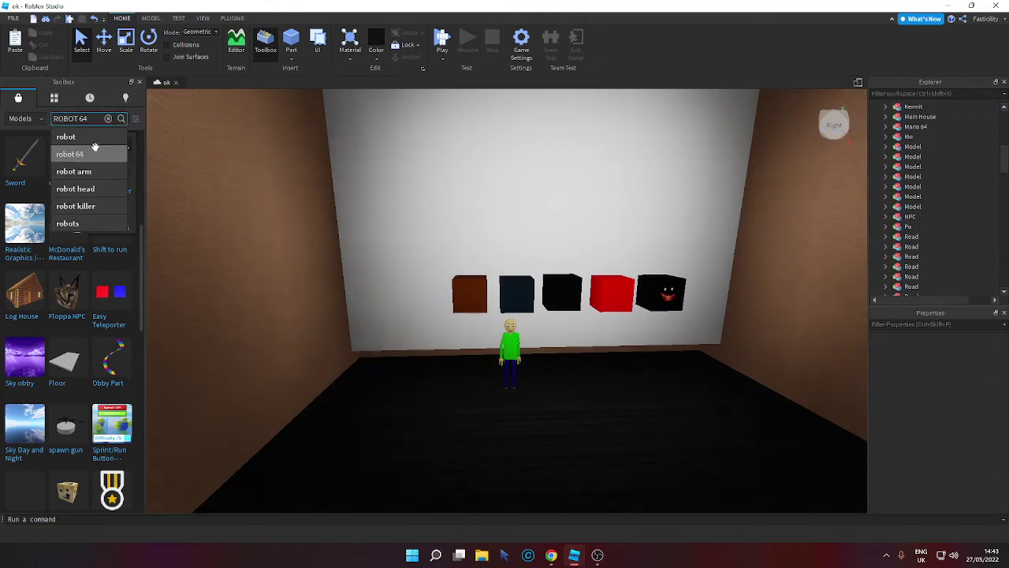
{"action": "left_click", "coordinate": [93, 153]}
{"action": "right_click_drag", "start_coordinate": [330, 254], "coordinate": [347, 264]}
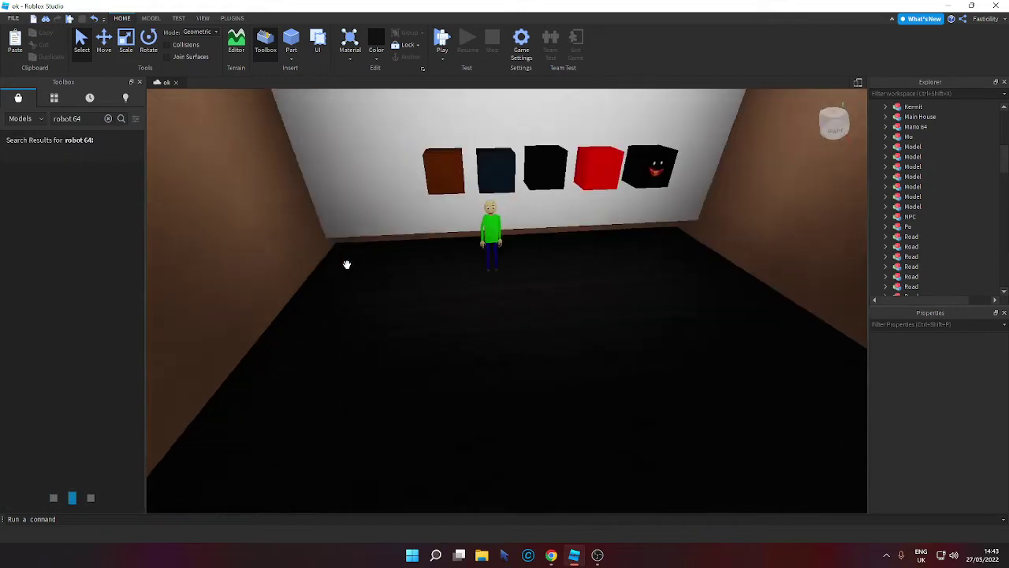
{"action": "scroll", "coordinate": [347, 264], "scroll_direction": "up", "scroll_amount": 3}
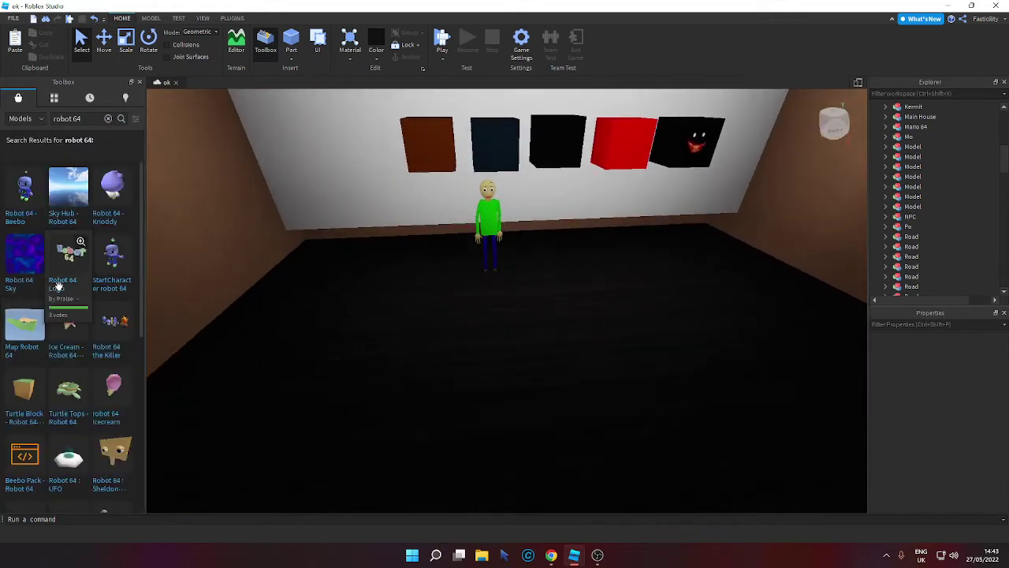
{"action": "scroll", "coordinate": [112, 210], "scroll_direction": "down", "scroll_amount": 3}
{"action": "scroll", "coordinate": [119, 226], "scroll_direction": "up", "scroll_amount": 3}
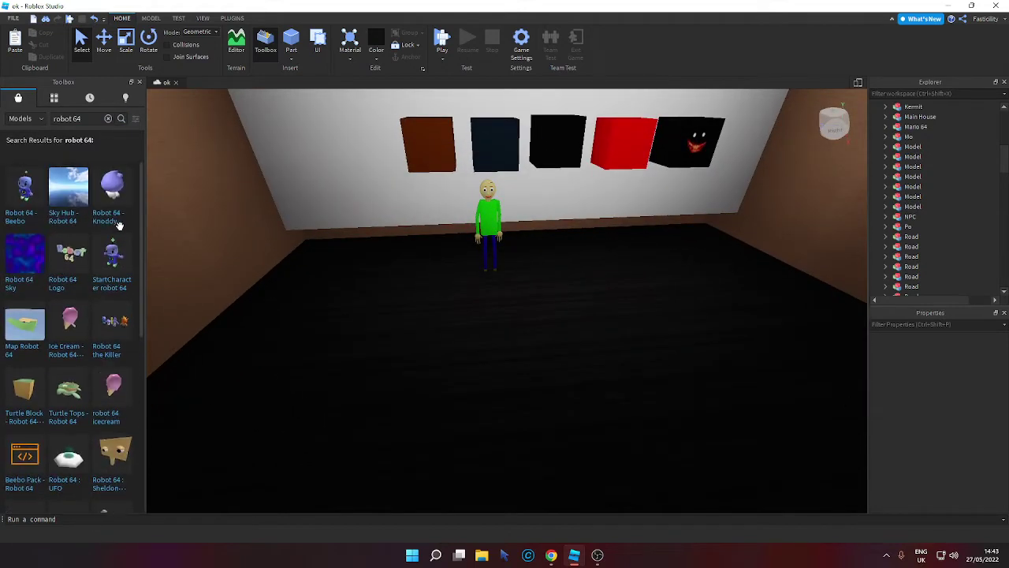
{"action": "left_click", "coordinate": [119, 224]}
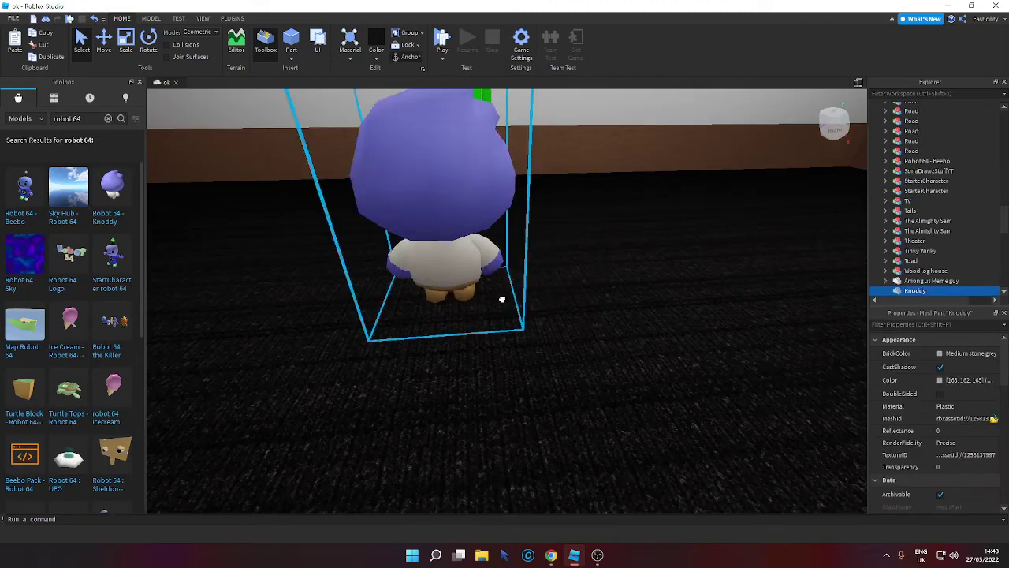
Turn Knoddy around, place it on the floor near Baldi, and move the brown block from the wall beside it.
{"action": "key", "text": "r"}
{"action": "key", "text": "r"}
{"action": "left_click_drag", "start_coordinate": [503, 299], "coordinate": [420, 314]}
{"action": "scroll", "coordinate": [489, 302], "scroll_direction": "down", "scroll_amount": 5}
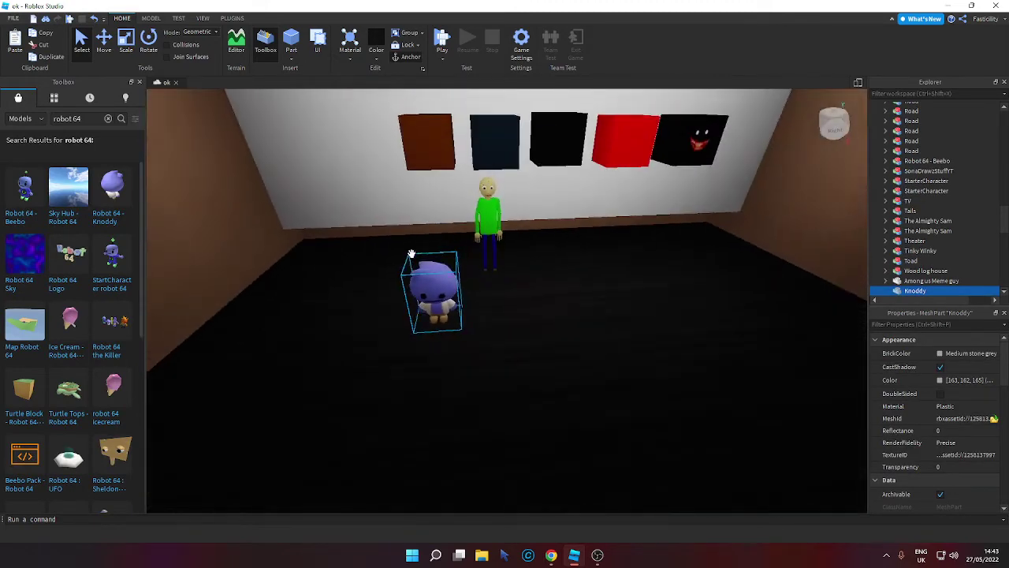
{"action": "left_click_drag", "start_coordinate": [426, 142], "coordinate": [494, 328]}
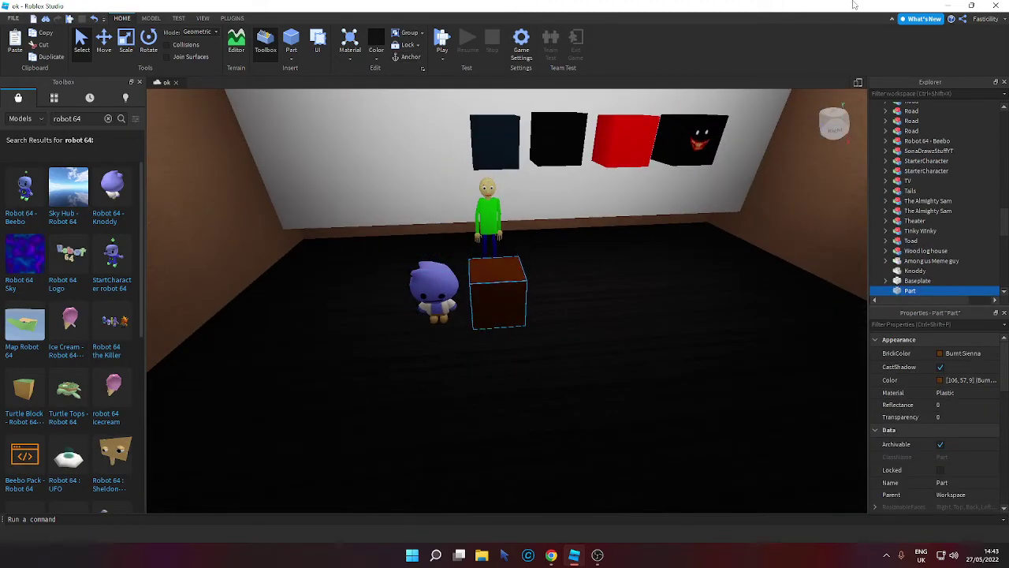
Switch to the Writebox script and add the line "oh no i got brown" below the Huggy Wuggy line.
{"action": "left_click", "coordinate": [948, 6]}
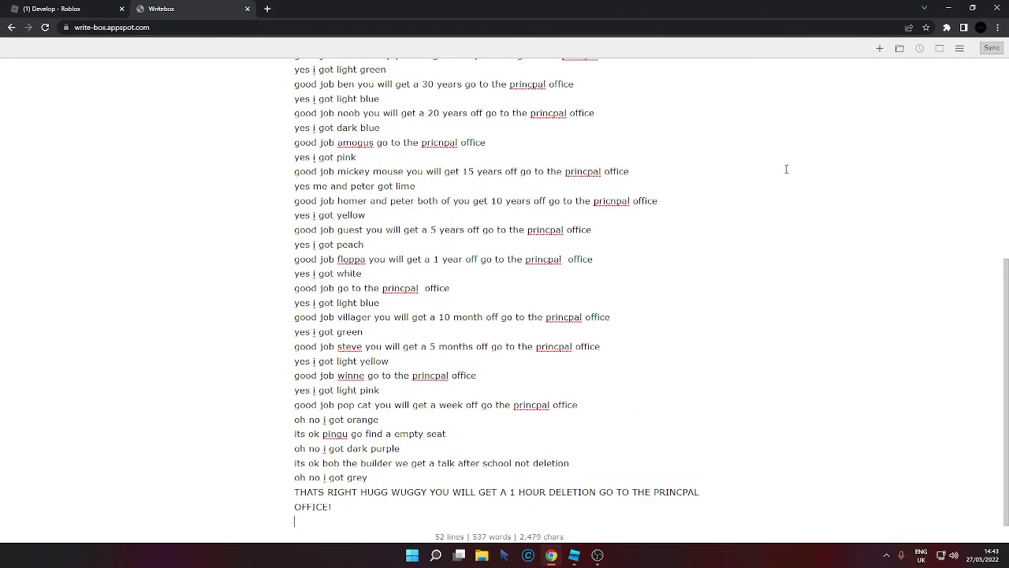
{"action": "type", "text": "ohn"}
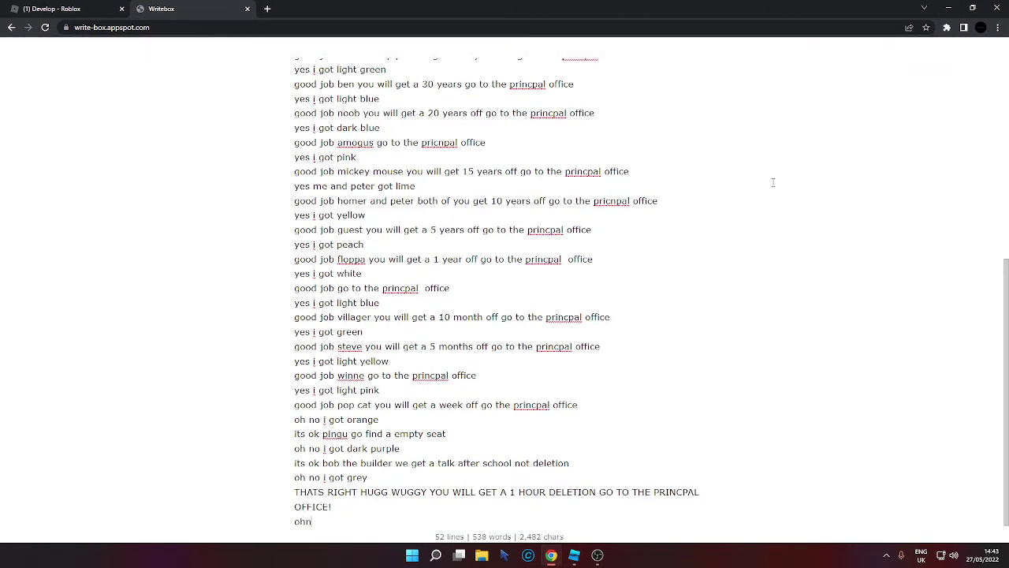
{"action": "type", "text": "no i got brown"}
{"action": "key", "text": "Return"}
Add the reply "THATS RIGHT KNODDY YOU WILL GET A 10 HOUR DELETION GO TO THE PRINCPAL OFFICE!!!".
{"action": "type", "text": "THATS  "}
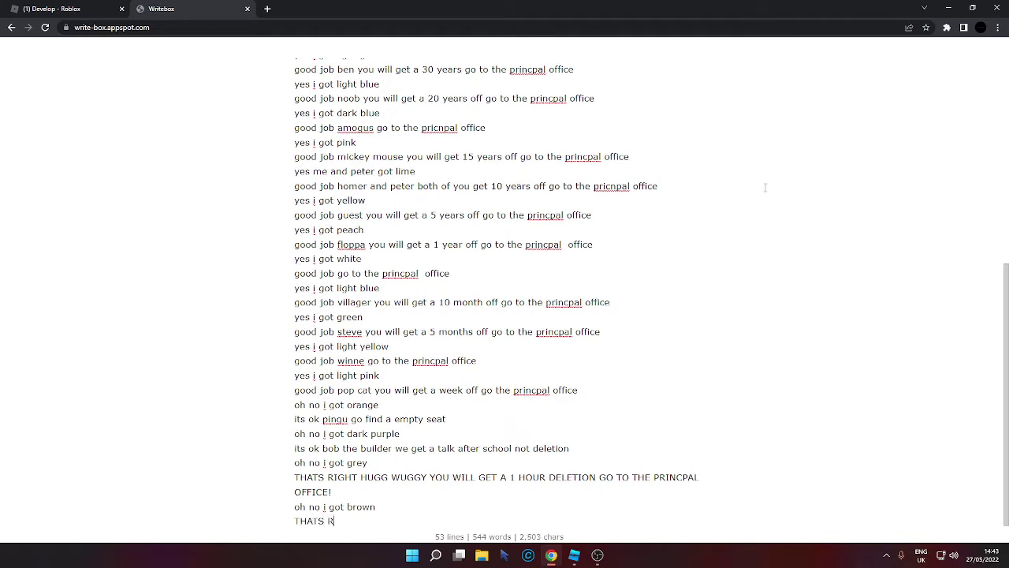
{"action": "type", "text": "IGHT KNODDY YOU WILL"}
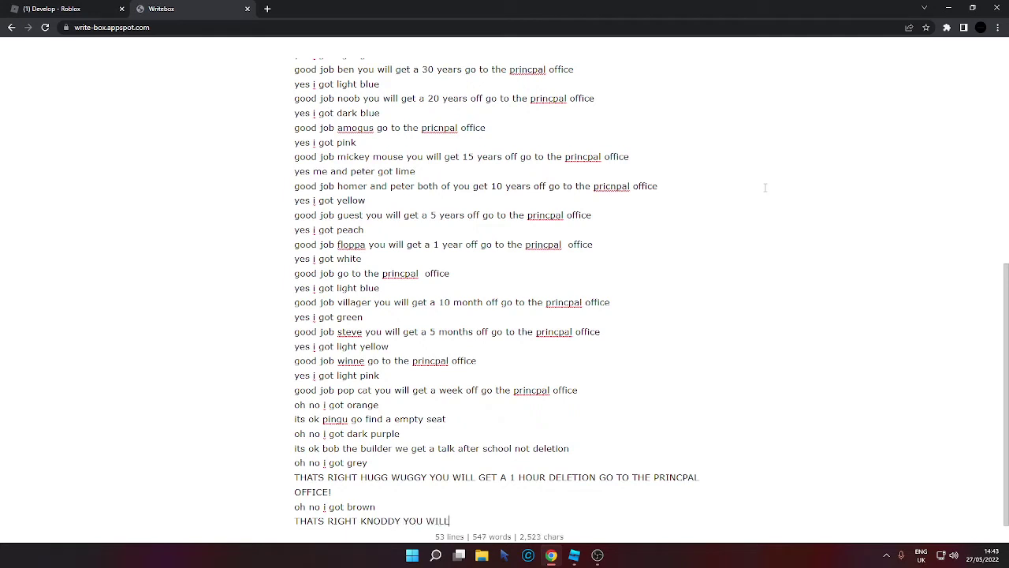
{"action": "type", "text": " GET A 10 HOUR DELETIO"}
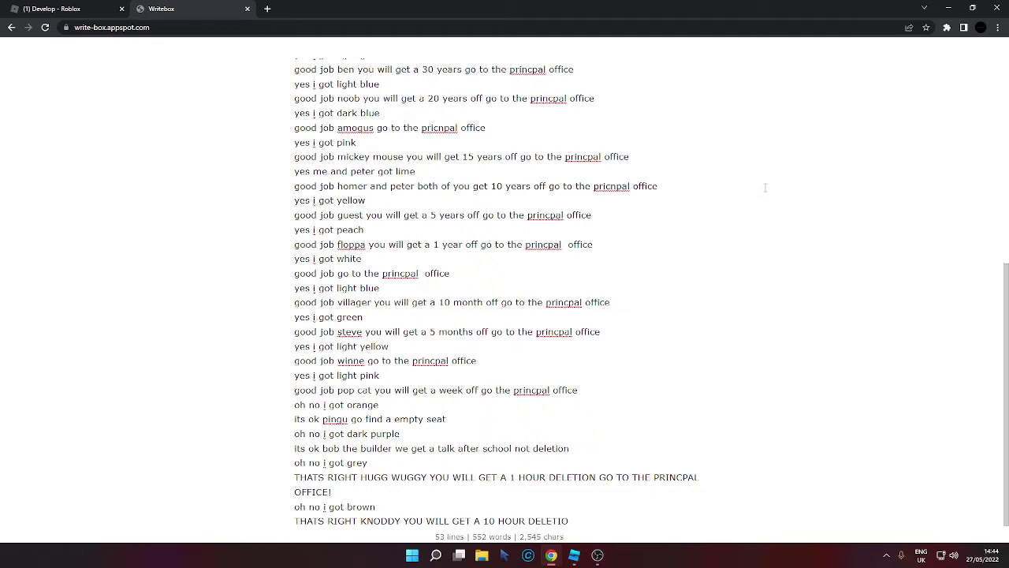
{"action": "type", "text": "N GO TO THE PRINCPAL"}
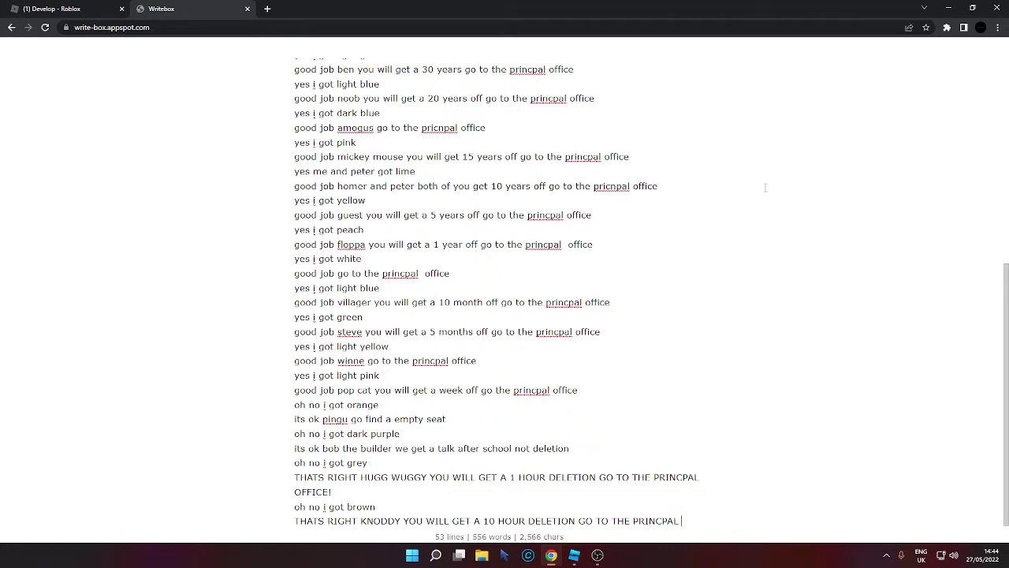
{"action": "type", "text": " OFFICE!!!"}
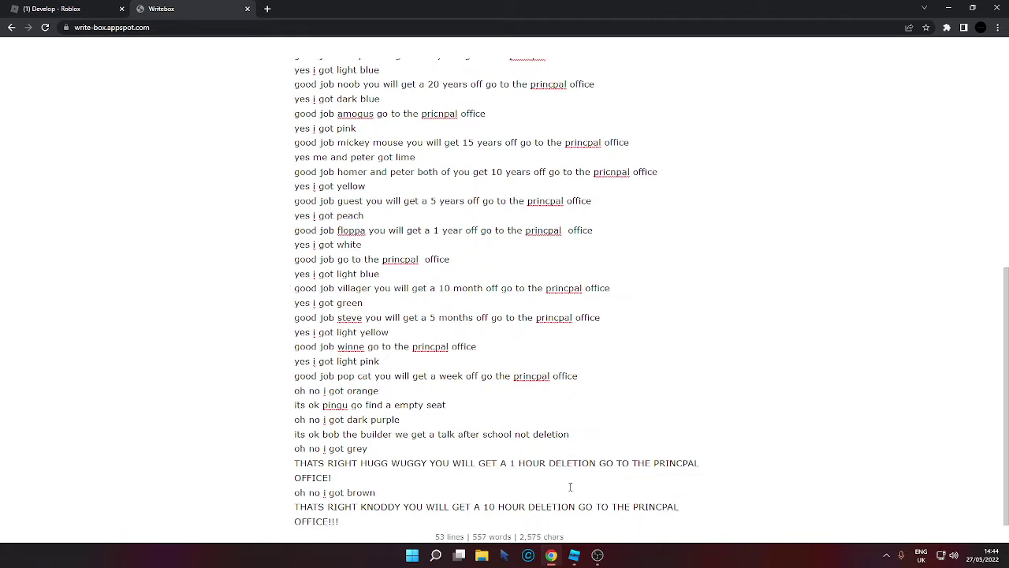
Switch to Roblox Studio and cut the brown block and Knoddy from the theater floor.
{"action": "left_click", "coordinate": [574, 555]}
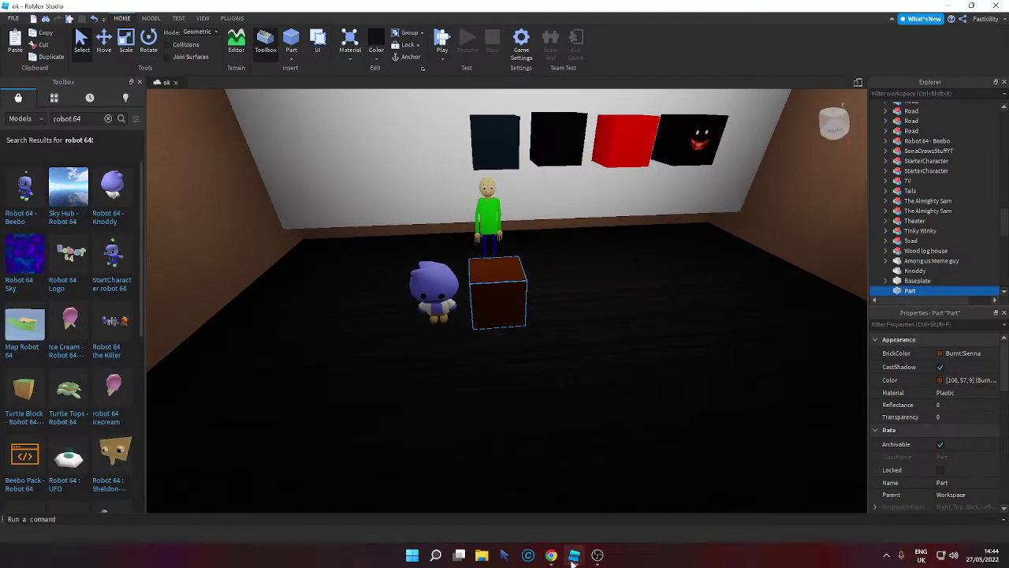
{"action": "scroll", "coordinate": [507, 441], "scroll_direction": "up", "scroll_amount": 2}
{"action": "right_click_drag", "start_coordinate": [505, 441], "coordinate": [475, 401]}
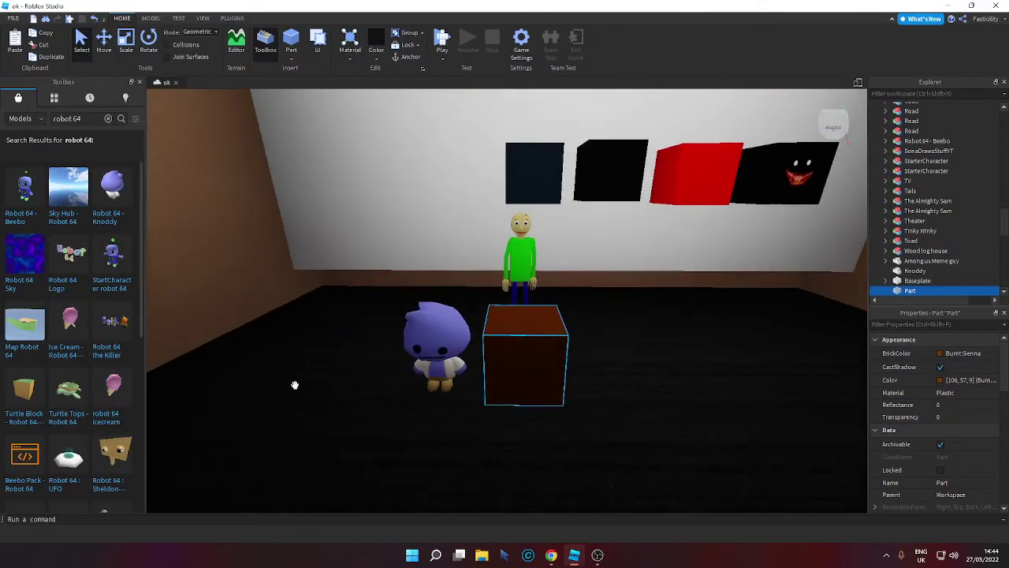
{"action": "left_click", "coordinate": [441, 332]}
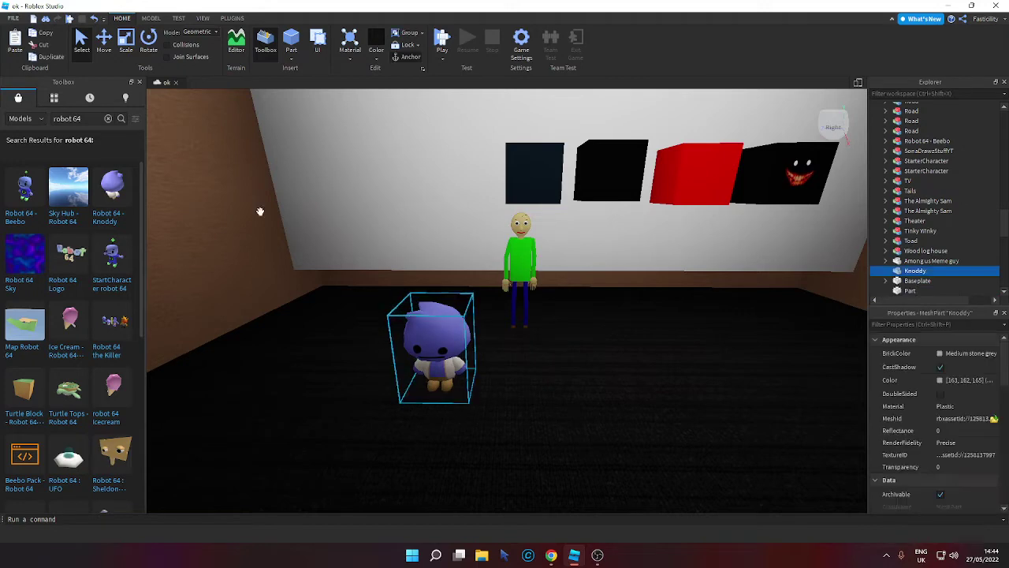
{"action": "left_click", "coordinate": [40, 45]}
Insert the Robot 64 - Hecklord model from the Toolbox results and place it on the floor near Baldi.
{"action": "scroll", "coordinate": [52, 269], "scroll_direction": "down", "scroll_amount": 10}
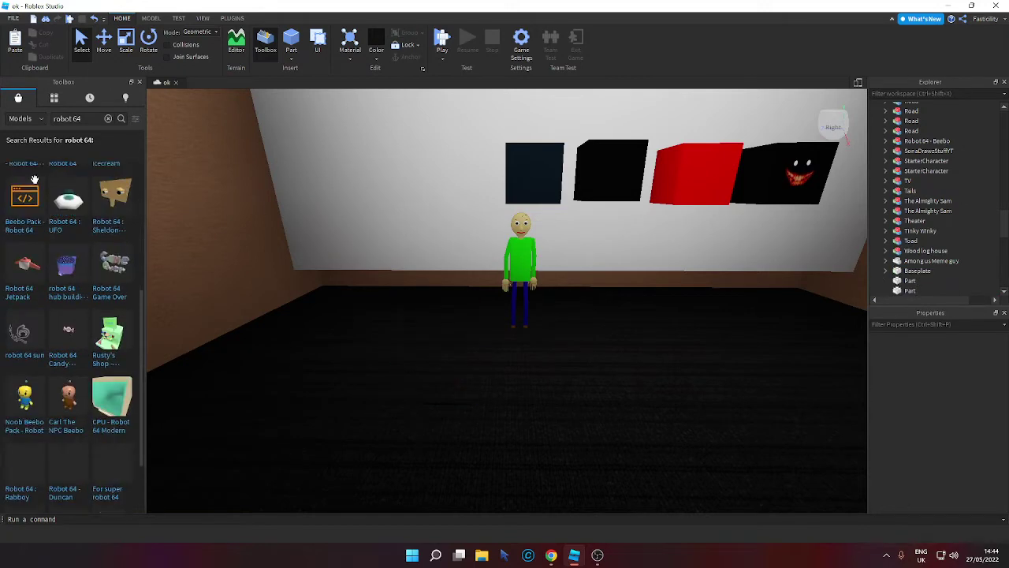
{"action": "scroll", "coordinate": [50, 267], "scroll_direction": "down", "scroll_amount": 10}
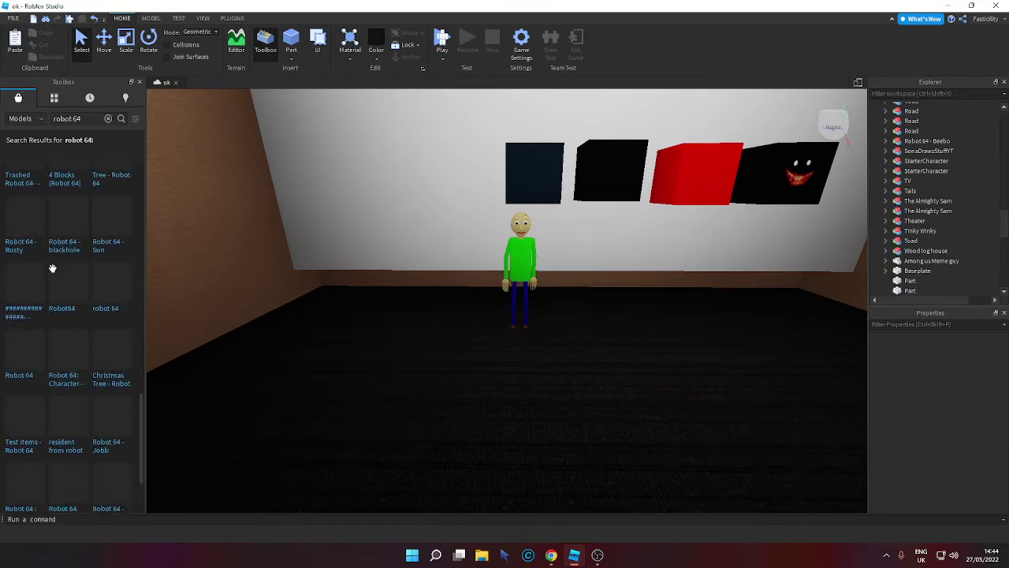
{"action": "scroll", "coordinate": [25, 194], "scroll_direction": "up", "scroll_amount": 2}
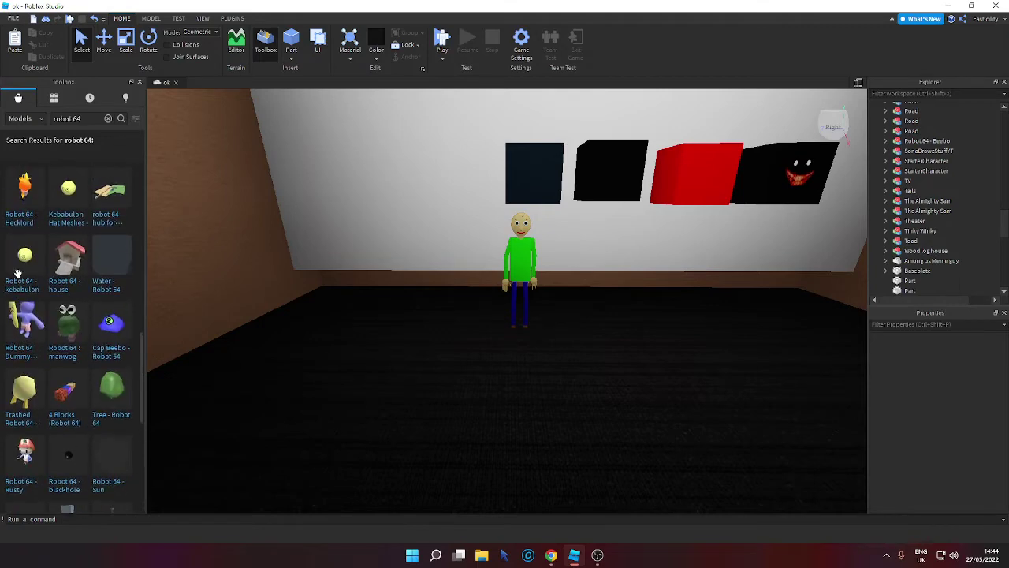
{"action": "left_click", "coordinate": [28, 193]}
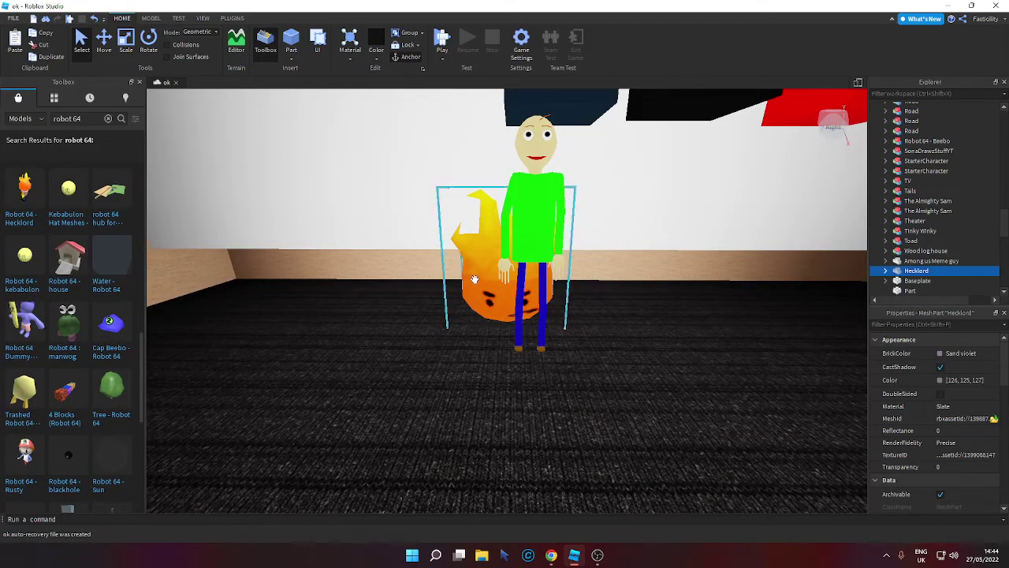
{"action": "scroll", "coordinate": [442, 314], "scroll_direction": "down", "scroll_amount": 4}
{"action": "left_click_drag", "start_coordinate": [473, 279], "coordinate": [418, 363]}
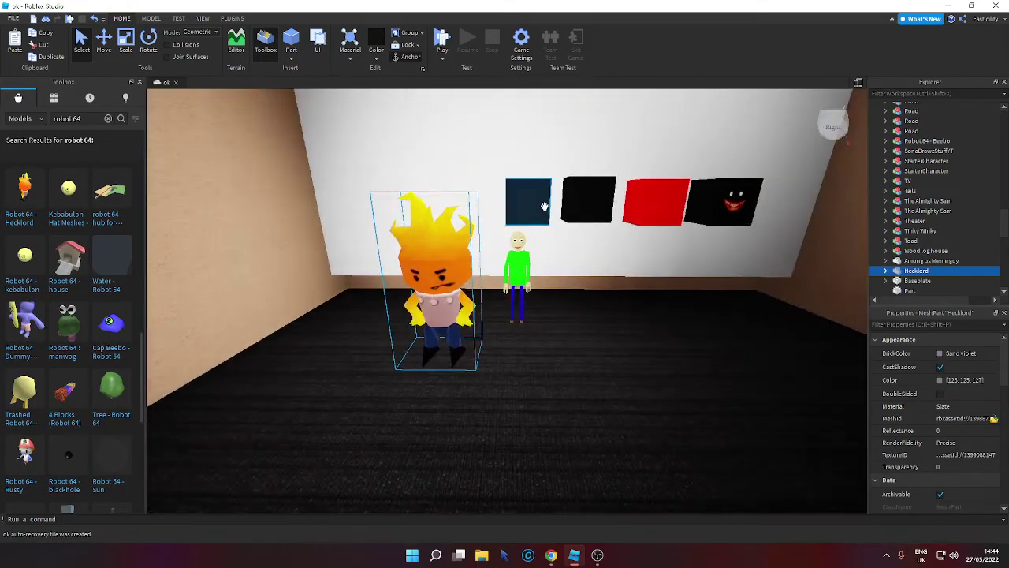
Move the dark navy block from the wall onto the floor beside Hecklord and check its colour against the palette.
{"action": "left_click_drag", "start_coordinate": [544, 222], "coordinate": [523, 368]}
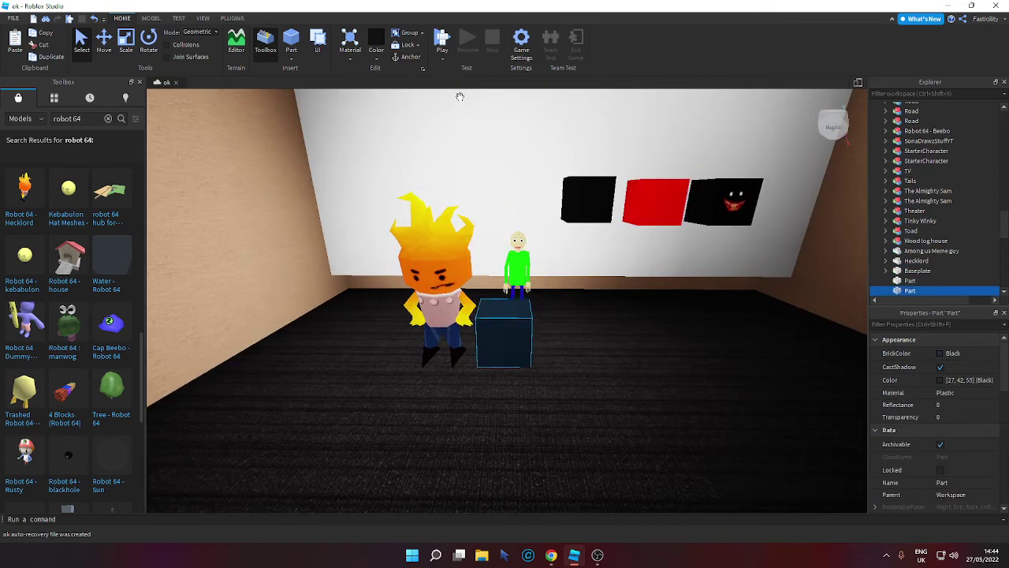
{"action": "left_click", "coordinate": [376, 60]}
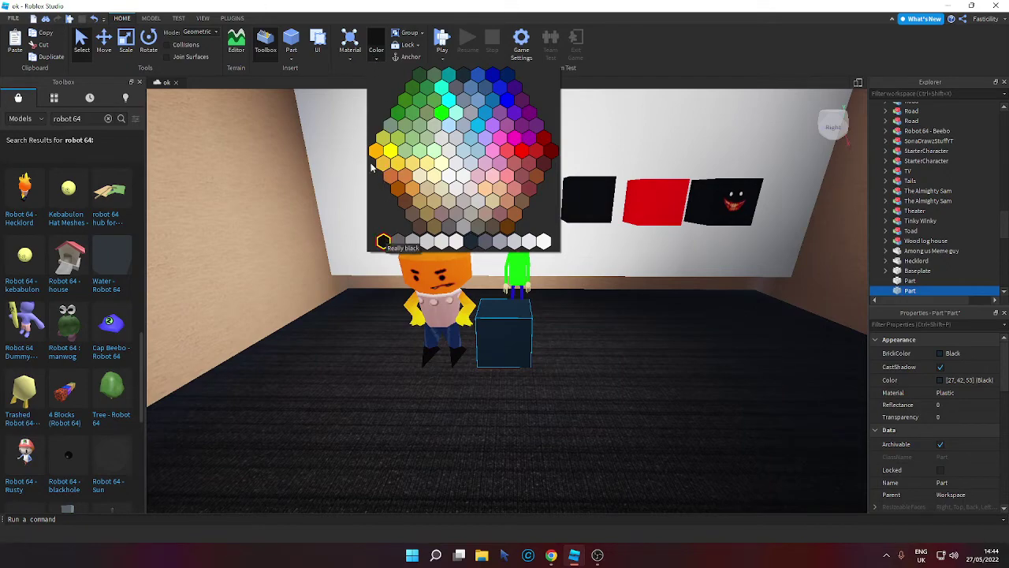
{"action": "left_click", "coordinate": [377, 60]}
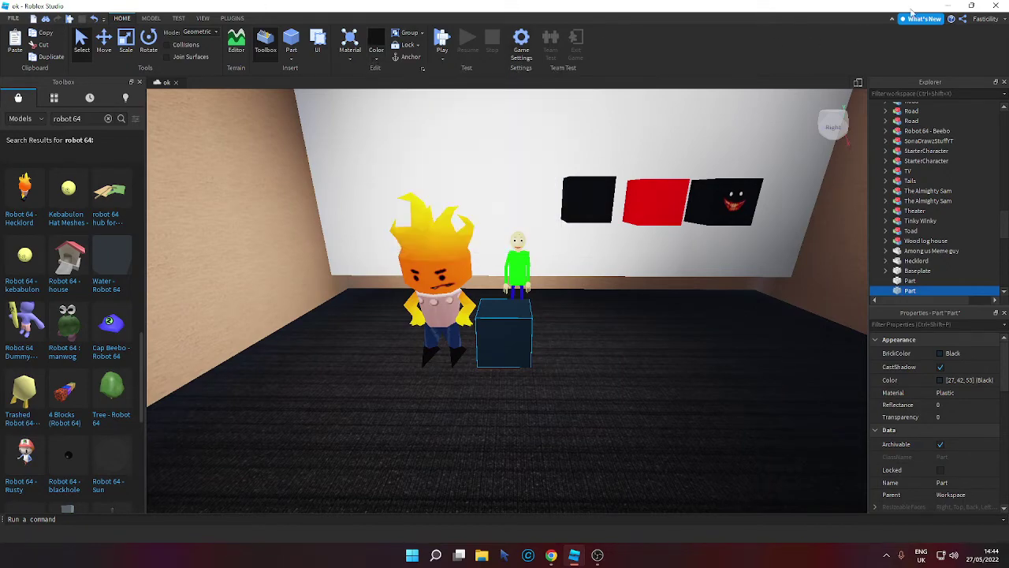
Switch to the Writebox script and add the line "oh no i got black" below the Knoddy line.
{"action": "left_click", "coordinate": [946, 6]}
{"action": "key", "text": "Return"}
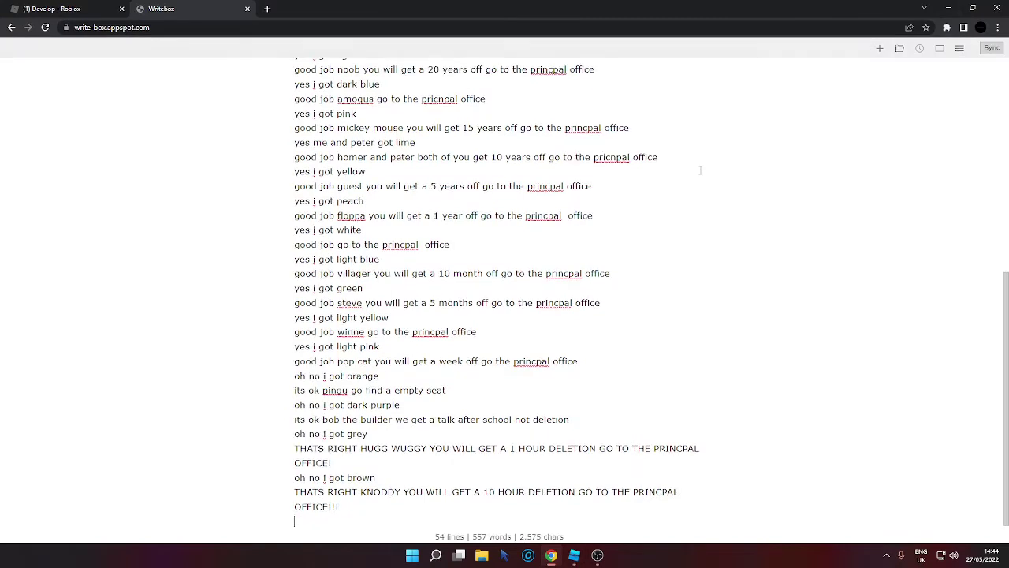
{"action": "type", "text": "o"}
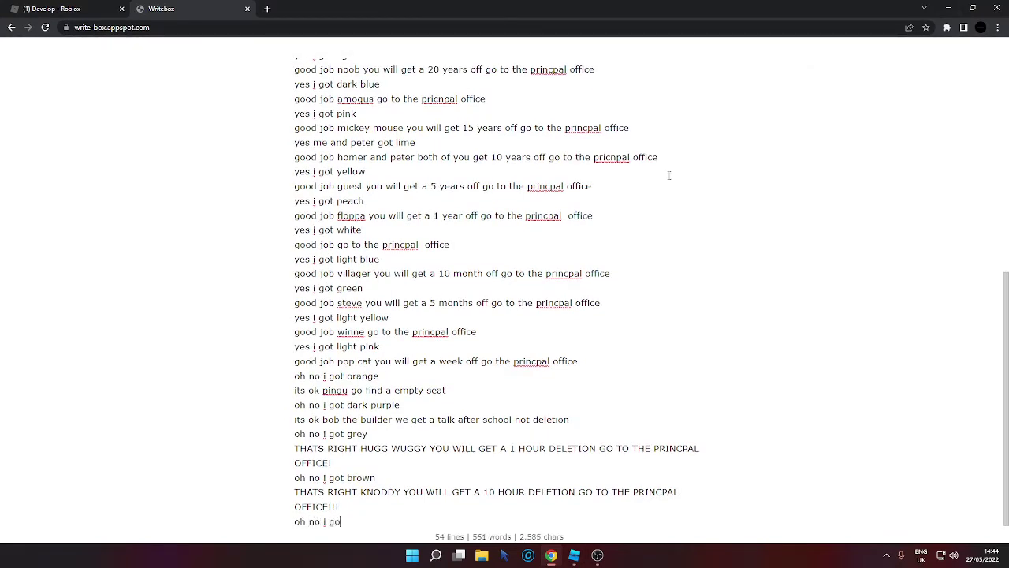
{"action": "type", "text": "h np i got black"}
{"action": "key", "text": "Return"}
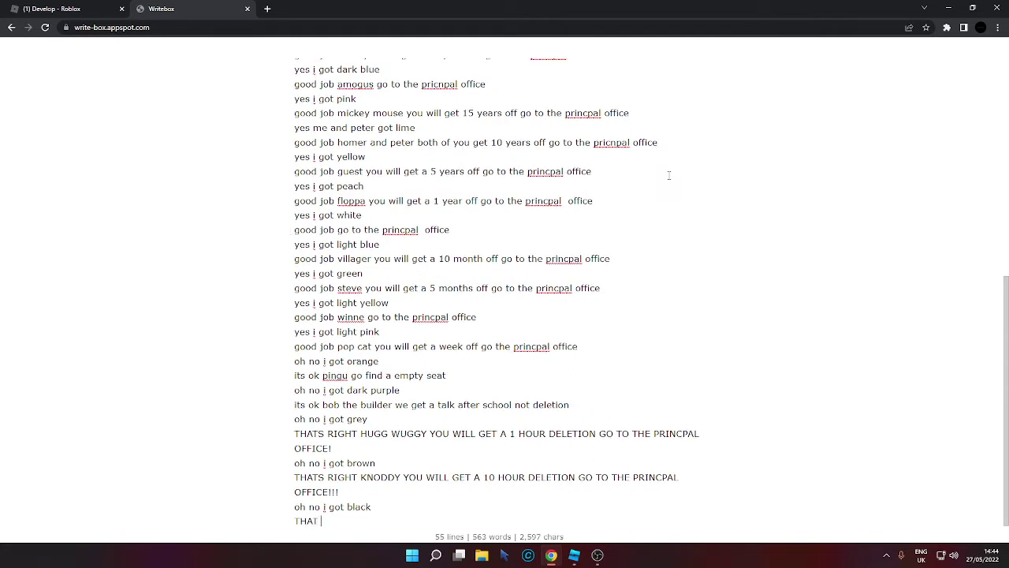
Add the line "THAT RIGHT HECKLORD YOU WILL BE SUSPENDED FOR 10 DAYS GO TO THE PRINCPAL OFFICE!!" below the black line.
{"action": "type", "text": "THAT RIGHT HECKLORD YOU WI"}
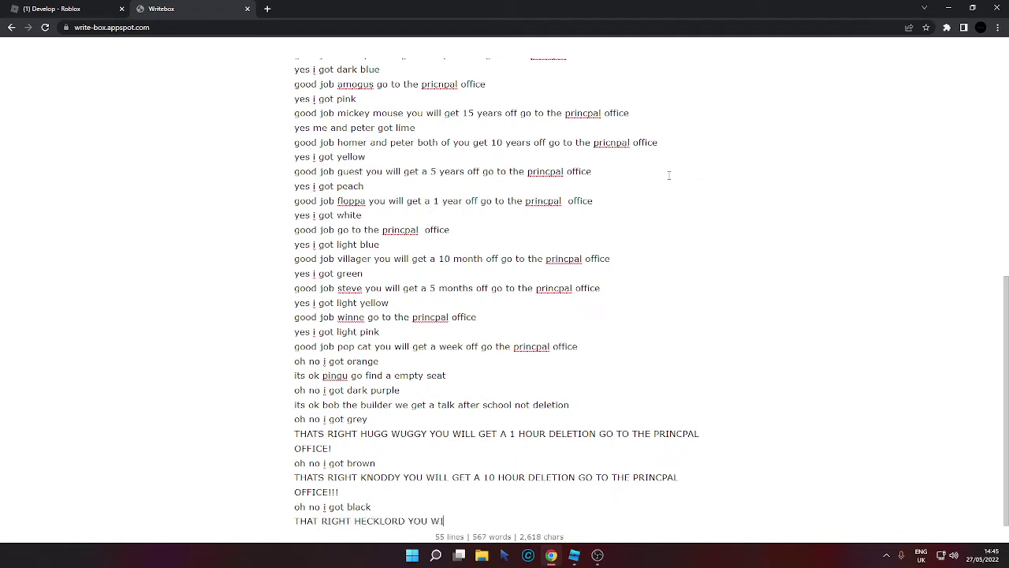
{"action": "type", "text": "LL BE SUSPENDED FOR 1"}
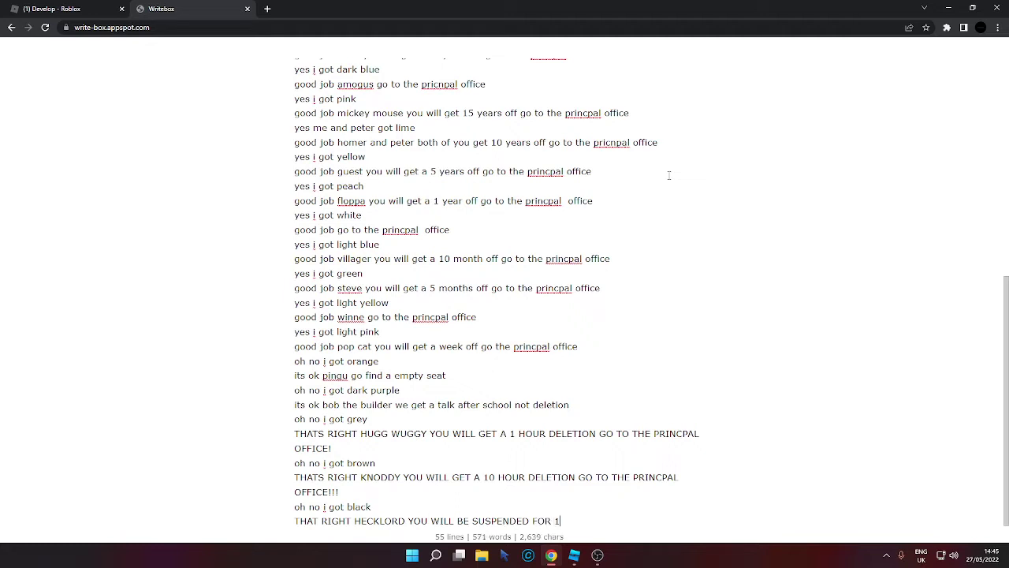
{"action": "type", "text": "0 DAYS GO TO THE PR"}
{"action": "type", "text": "INCPAL O"}
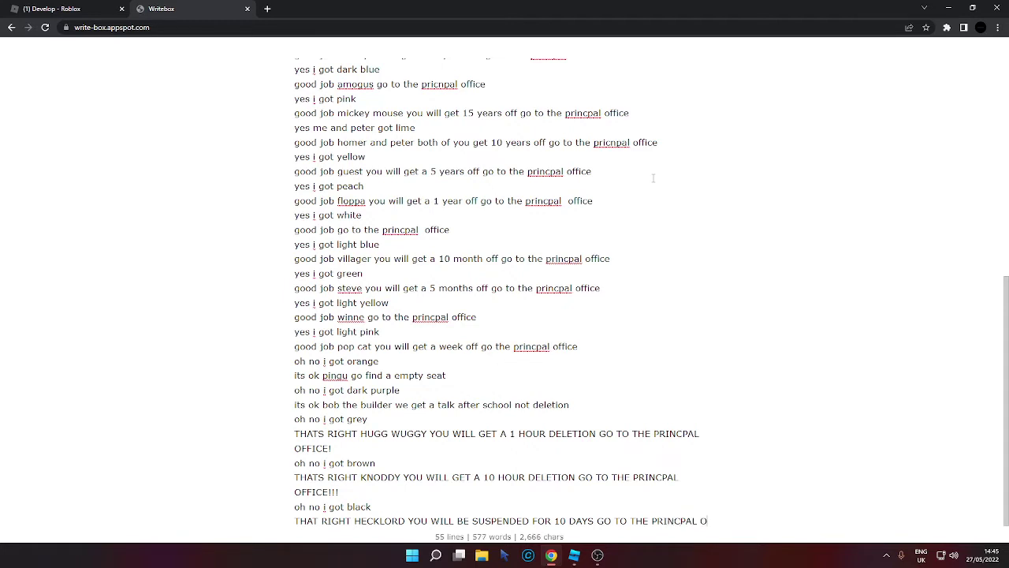
{"action": "type", "text": "FFICE!!"}
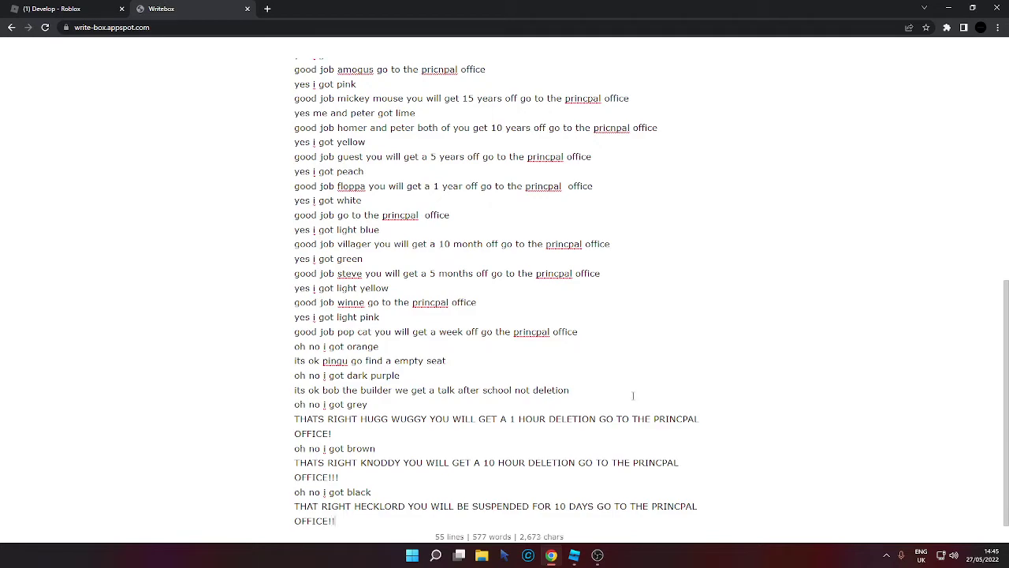
{"action": "scroll", "coordinate": [632, 396], "scroll_direction": "up", "scroll_amount": 5}
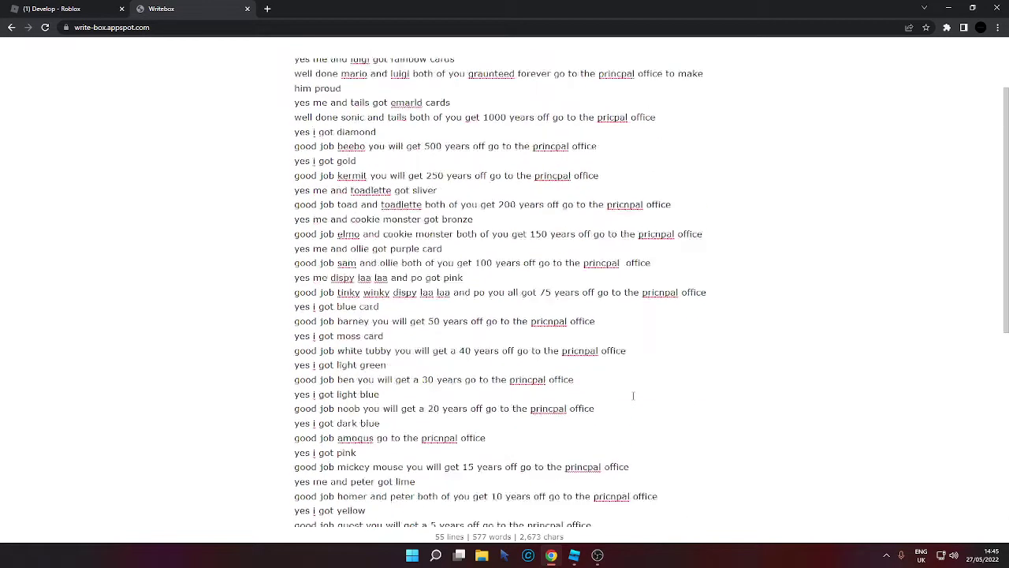
{"action": "scroll", "coordinate": [634, 399], "scroll_direction": "down", "scroll_amount": 5}
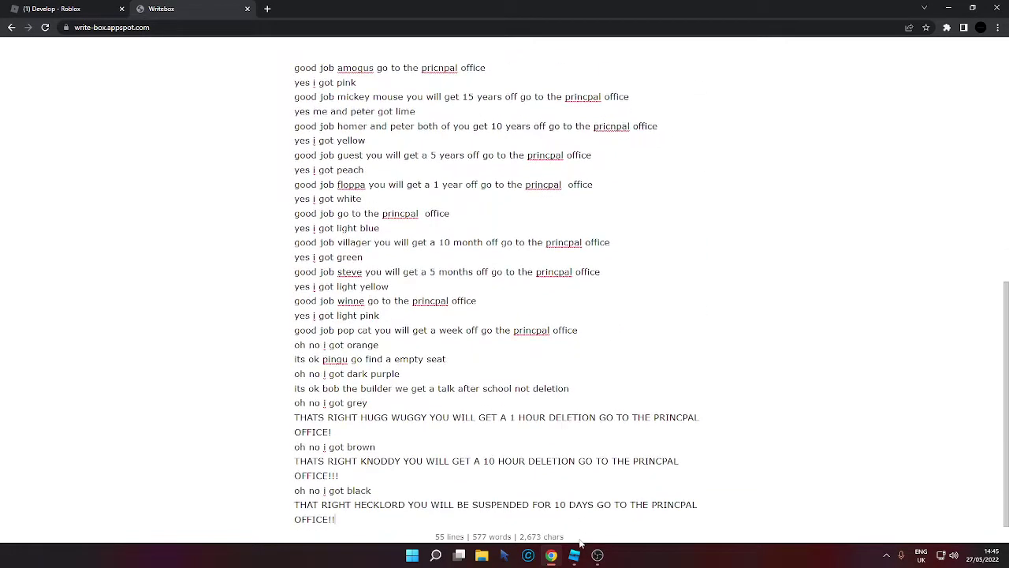
Switch to Roblox Studio and cut the dark navy block and Hecklord from the theater floor.
{"action": "left_click", "coordinate": [574, 555]}
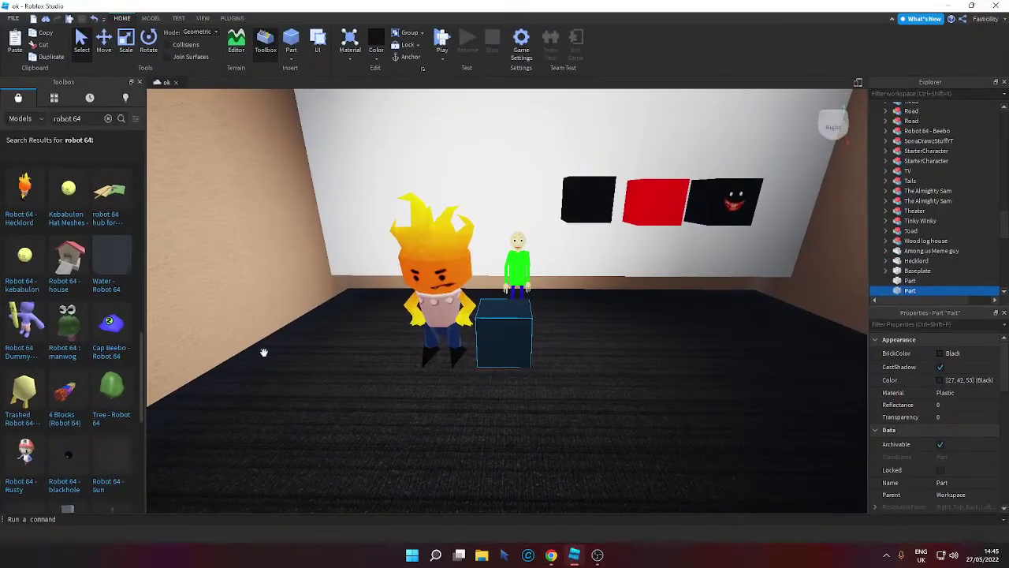
{"action": "left_click", "coordinate": [40, 47]}
{"action": "left_click", "coordinate": [438, 248]}
{"action": "left_click", "coordinate": [38, 45]}
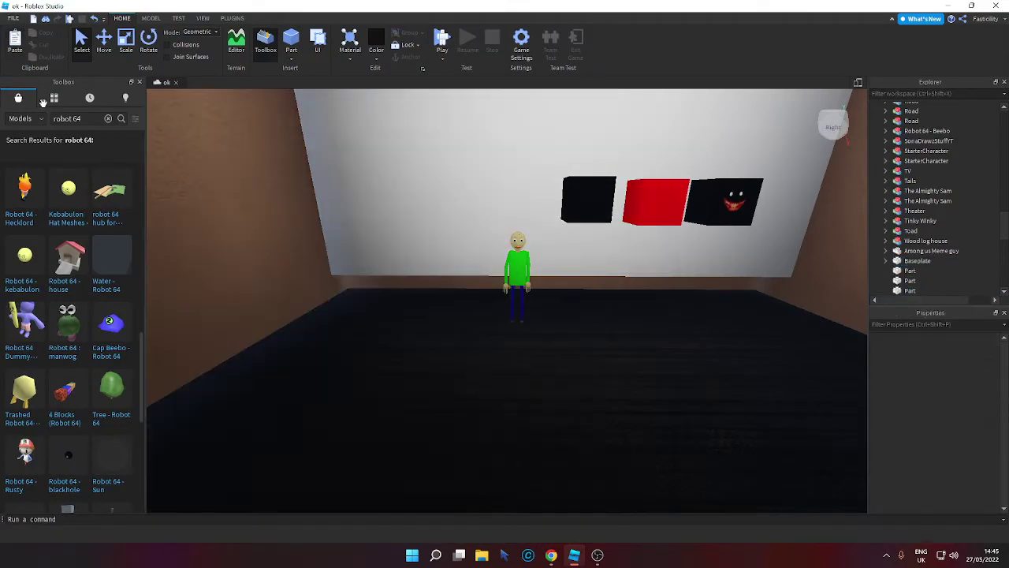
Search the Toolbox for "baldi bully", place the Baldi's Basics bully model on the floor near Baldi and rotate it.
{"action": "scroll", "coordinate": [88, 272], "scroll_direction": "down", "scroll_amount": 6}
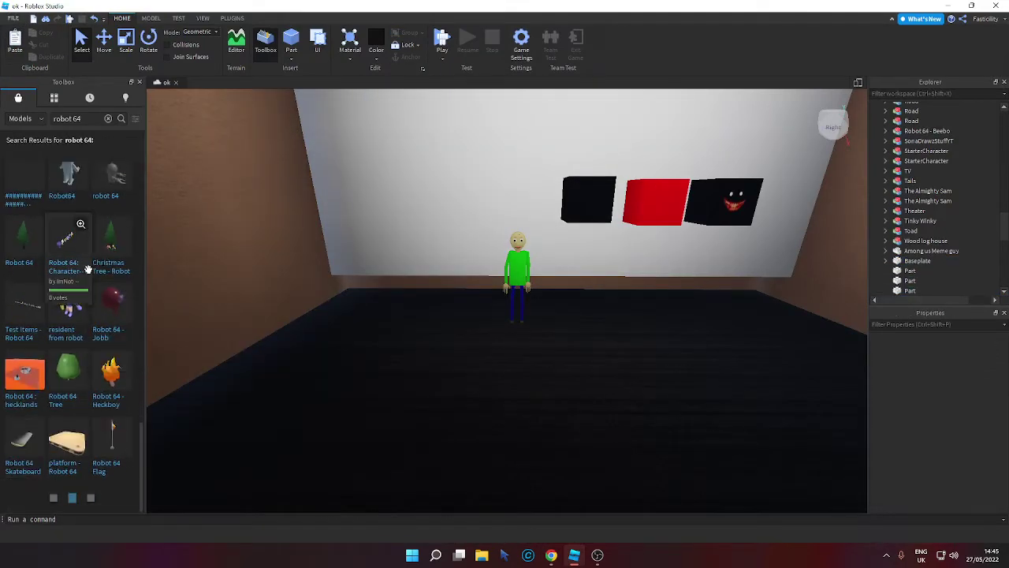
{"action": "scroll", "coordinate": [88, 269], "scroll_direction": "down", "scroll_amount": 10}
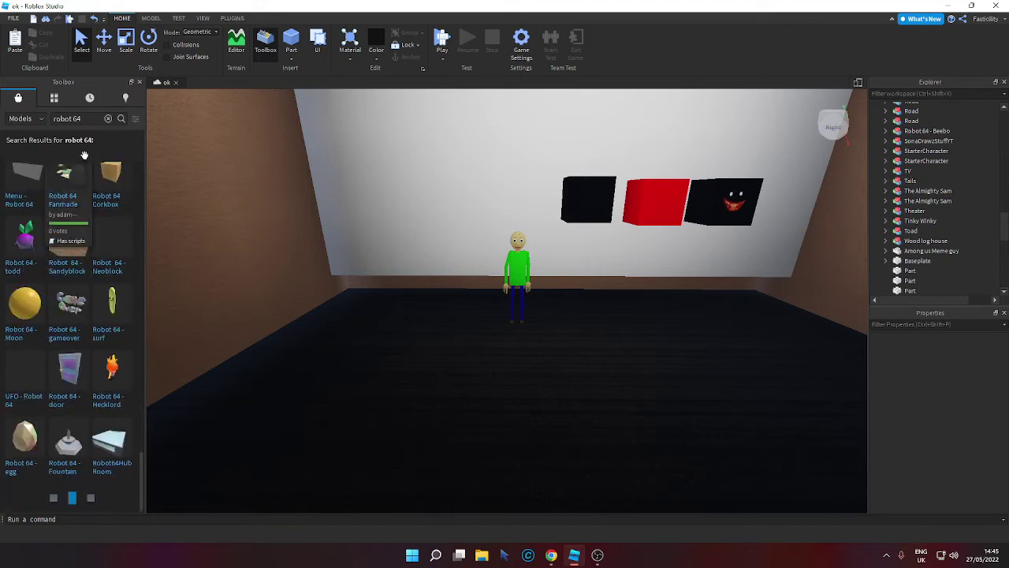
{"action": "left_click", "coordinate": [108, 118]}
{"action": "type", "text": "b"}
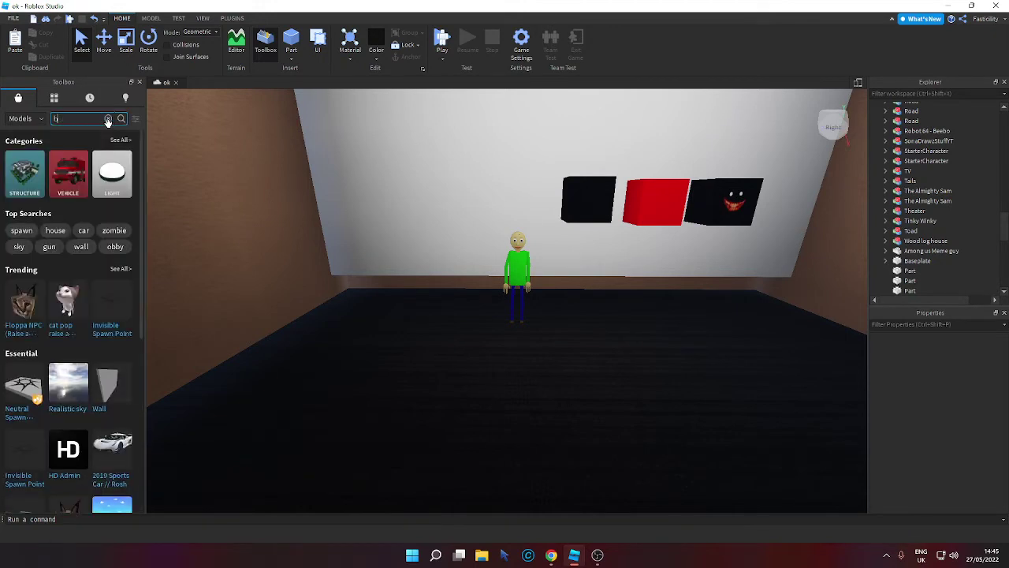
{"action": "type", "text": "aldi"}
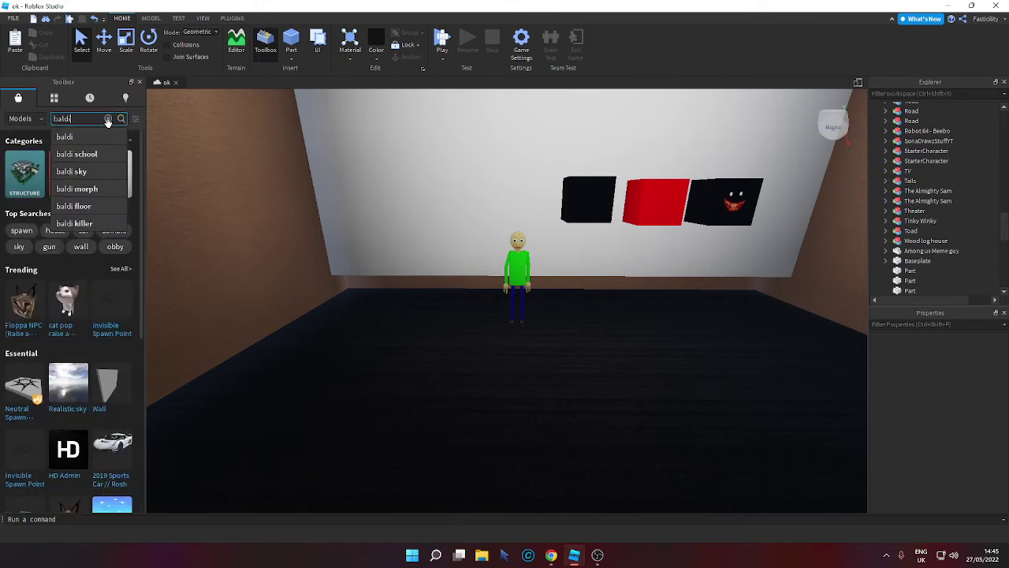
{"action": "type", "text": " bull"}
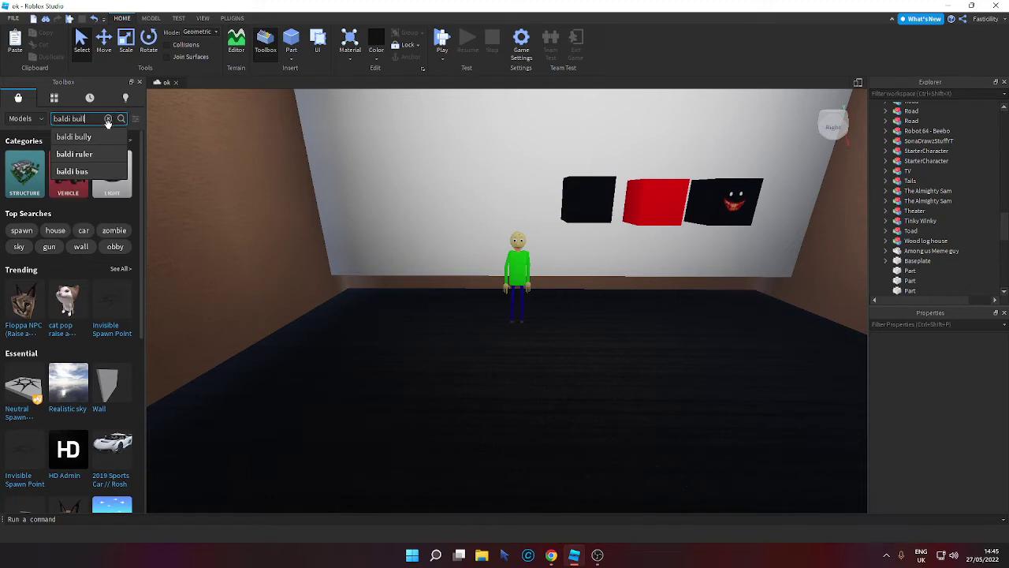
{"action": "left_click", "coordinate": [94, 136]}
{"action": "right_click_drag", "start_coordinate": [343, 224], "coordinate": [344, 225]}
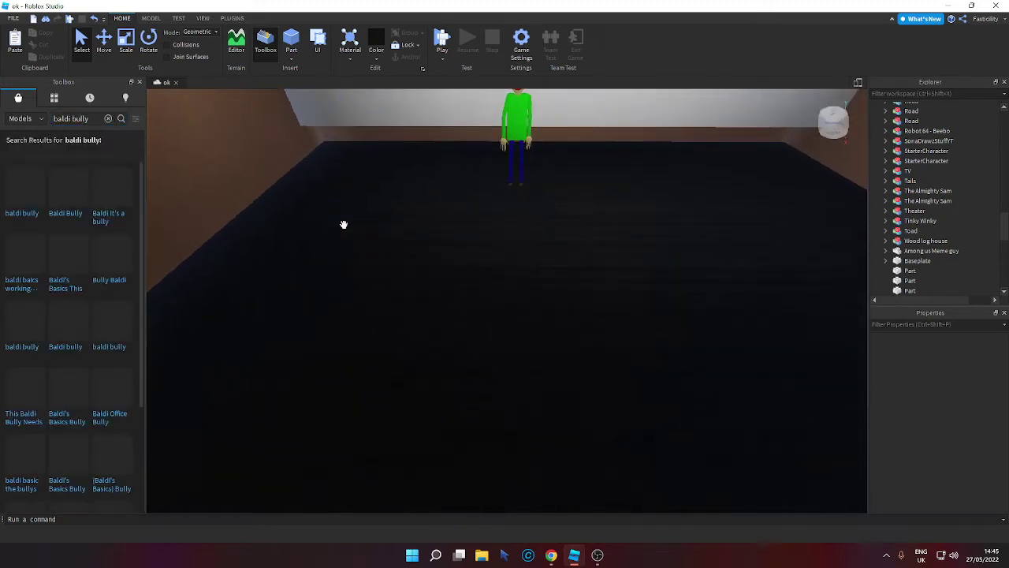
{"action": "mouse_move", "coordinate": [65, 268]}
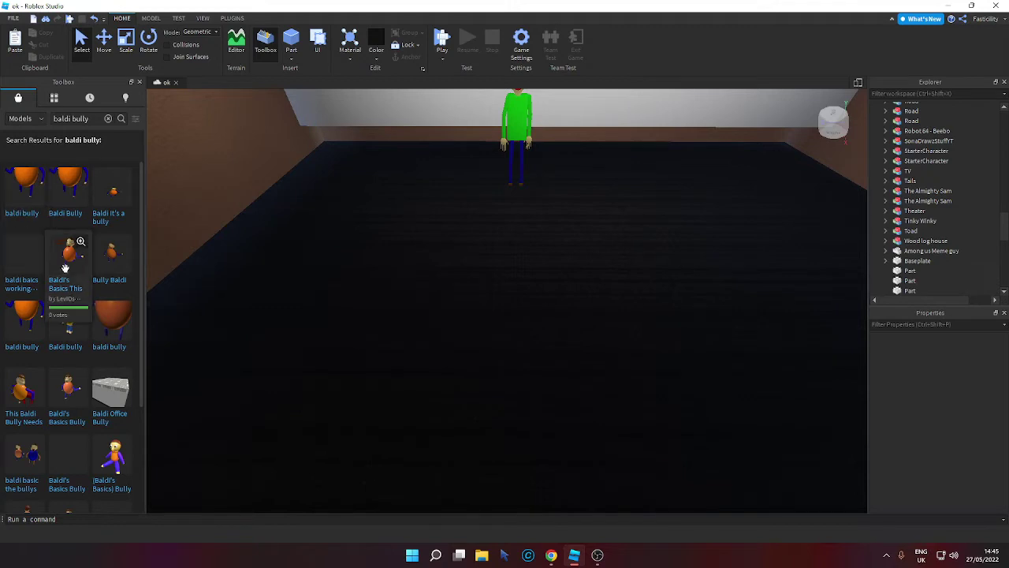
{"action": "left_click_drag", "start_coordinate": [73, 277], "coordinate": [428, 306]}
{"action": "key", "text": "ctrl+r"}
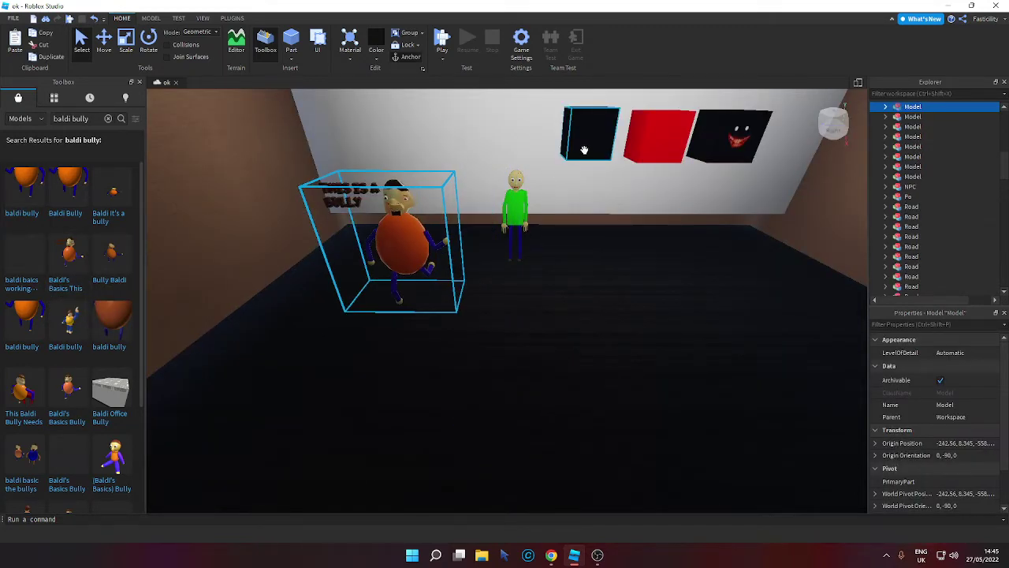
Move the really black block from the wall onto the floor near Baldi and cut the bully model from the scene.
{"action": "left_click_drag", "start_coordinate": [584, 149], "coordinate": [471, 292]}
{"action": "mouse_move", "coordinate": [66, 320]}
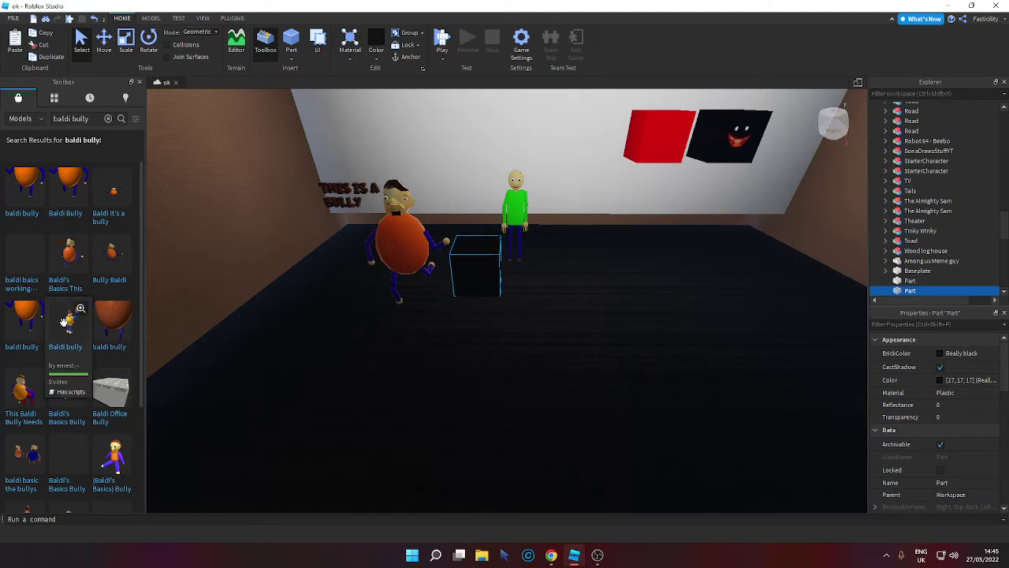
{"action": "scroll", "coordinate": [66, 319], "scroll_direction": "down", "scroll_amount": 3}
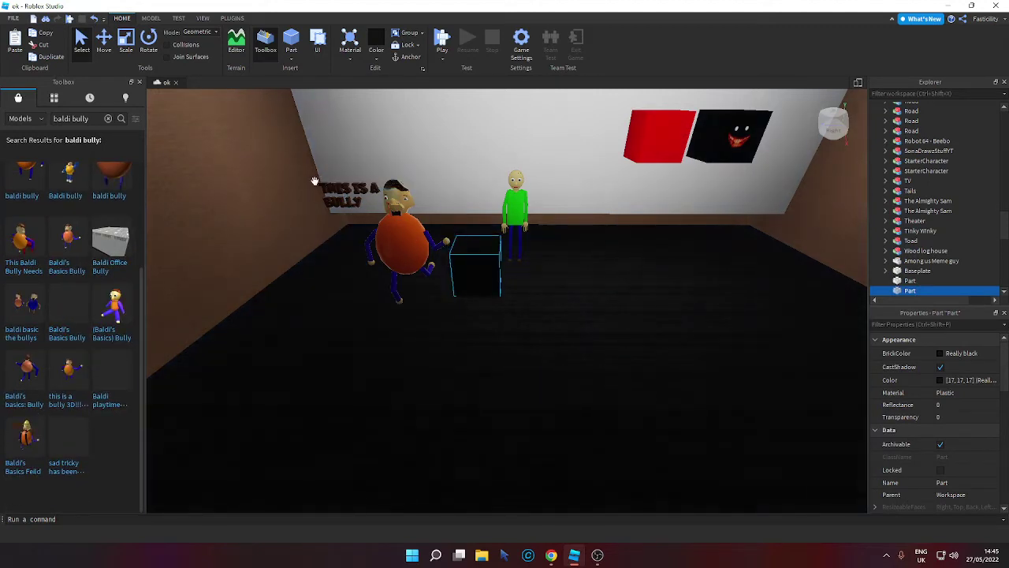
{"action": "left_click", "coordinate": [371, 240]}
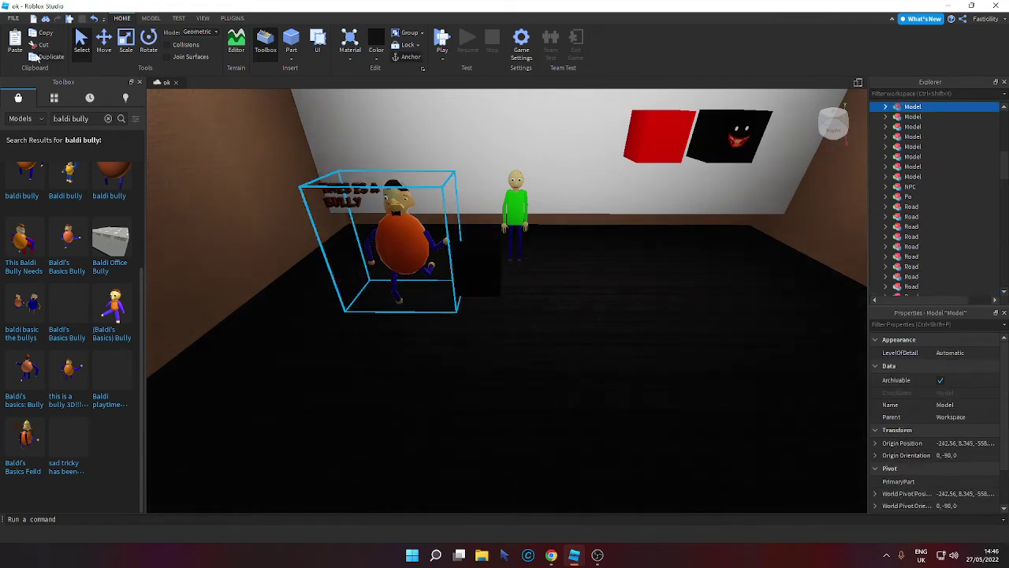
{"action": "left_click", "coordinate": [36, 45]}
Search the Toolbox for "bowser" and place the Bowser Form Mario model on the floor beside the really black block.
{"action": "left_click", "coordinate": [109, 118]}
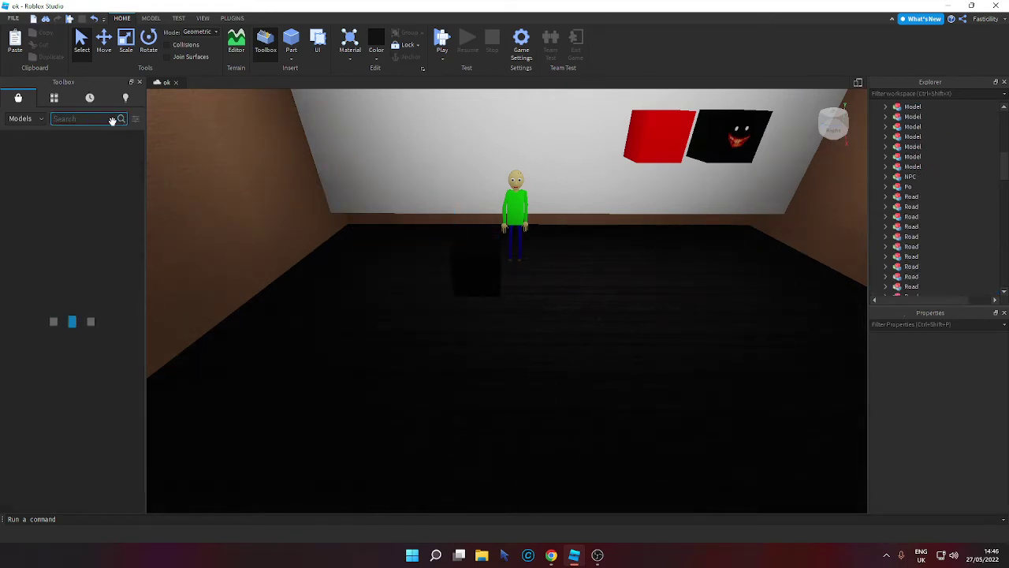
{"action": "type", "text": "bow"}
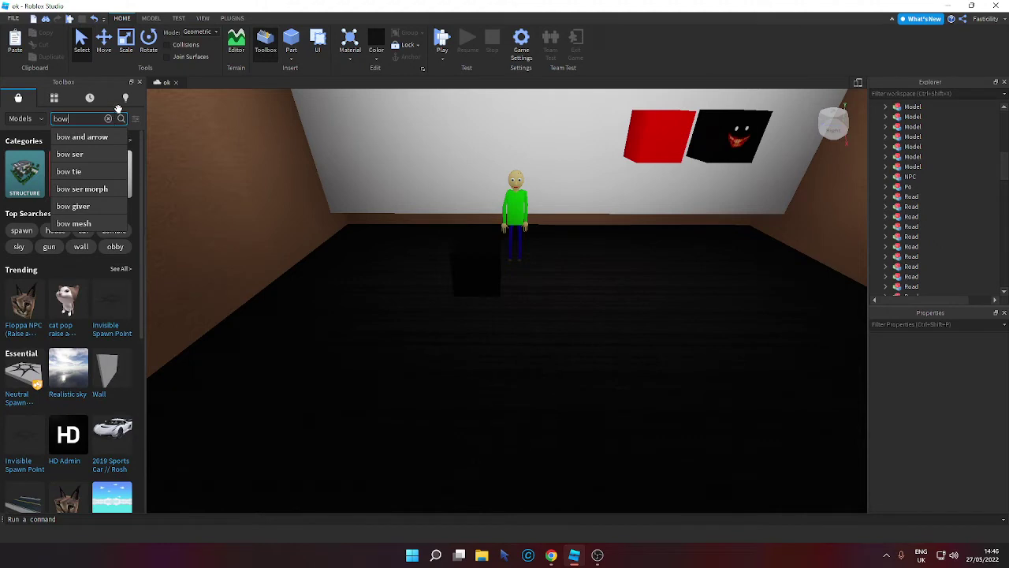
{"action": "type", "text": "ser"}
{"action": "key", "text": "Return"}
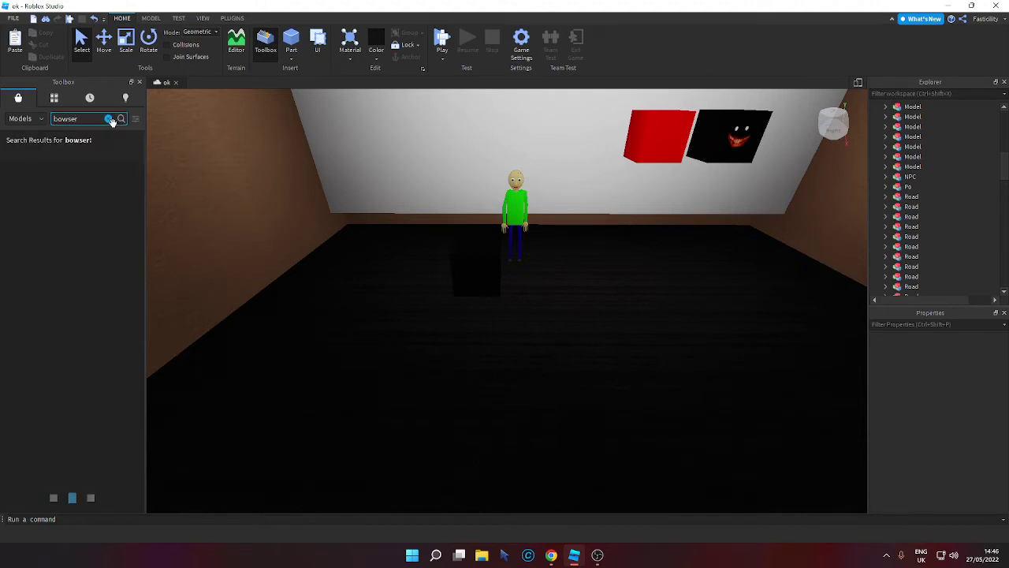
{"action": "scroll", "coordinate": [292, 306], "scroll_direction": "up", "scroll_amount": 3}
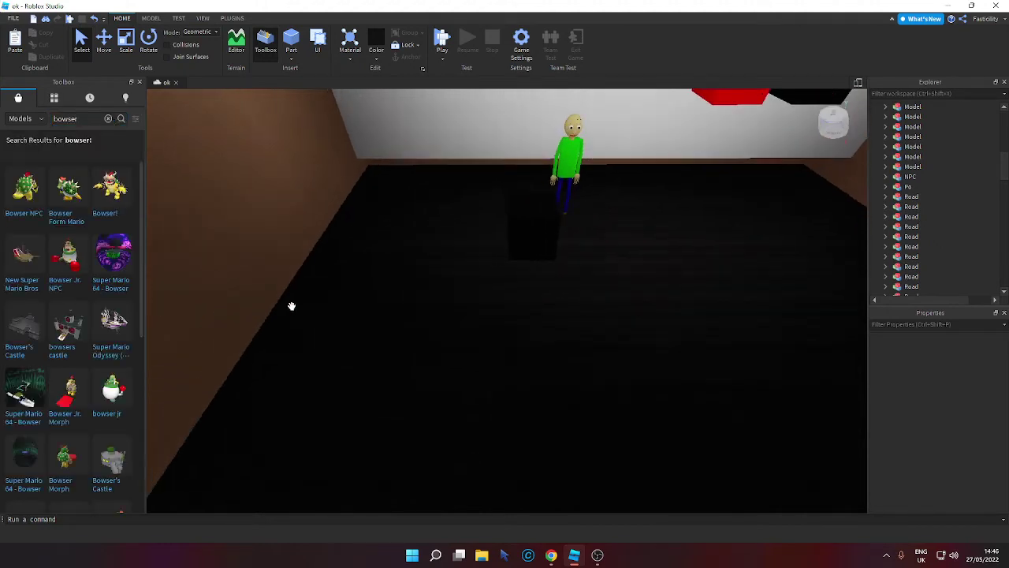
{"action": "scroll", "coordinate": [292, 306], "scroll_direction": "up", "scroll_amount": 2}
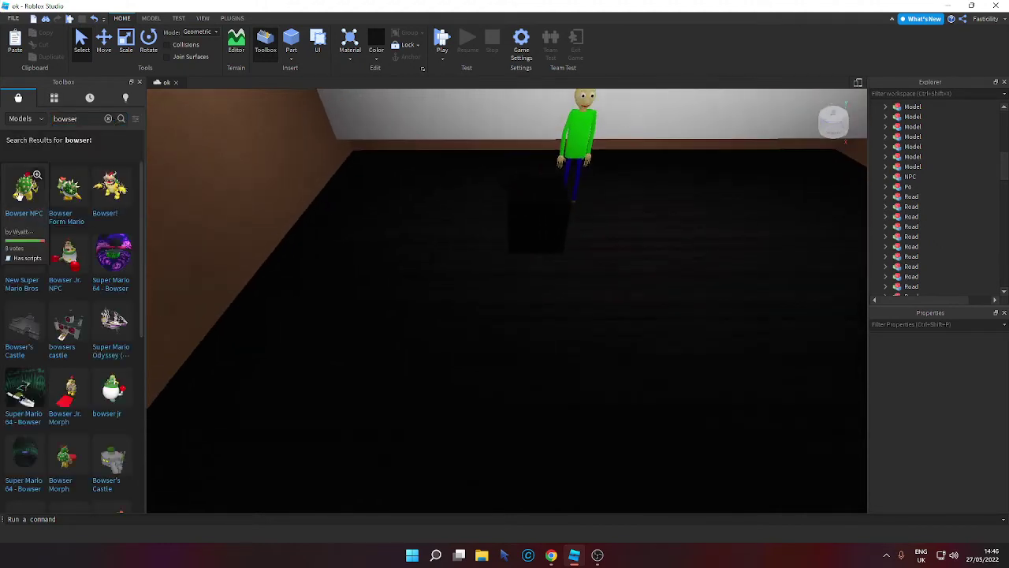
{"action": "left_click", "coordinate": [68, 189]}
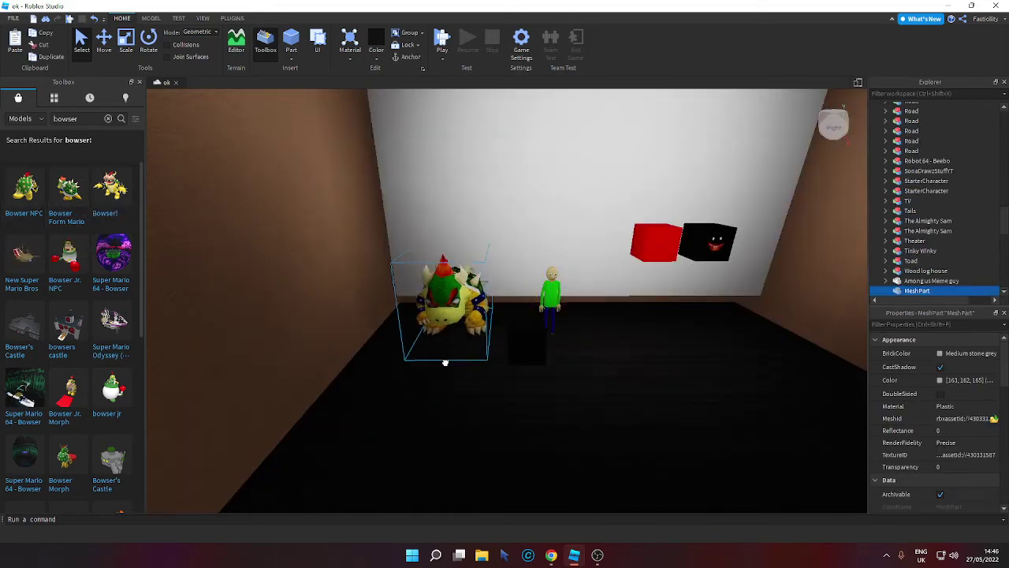
Switch to the Writebox script and add the line "oh no i got really black card" below the Hecklord line.
{"action": "left_click", "coordinate": [948, 6]}
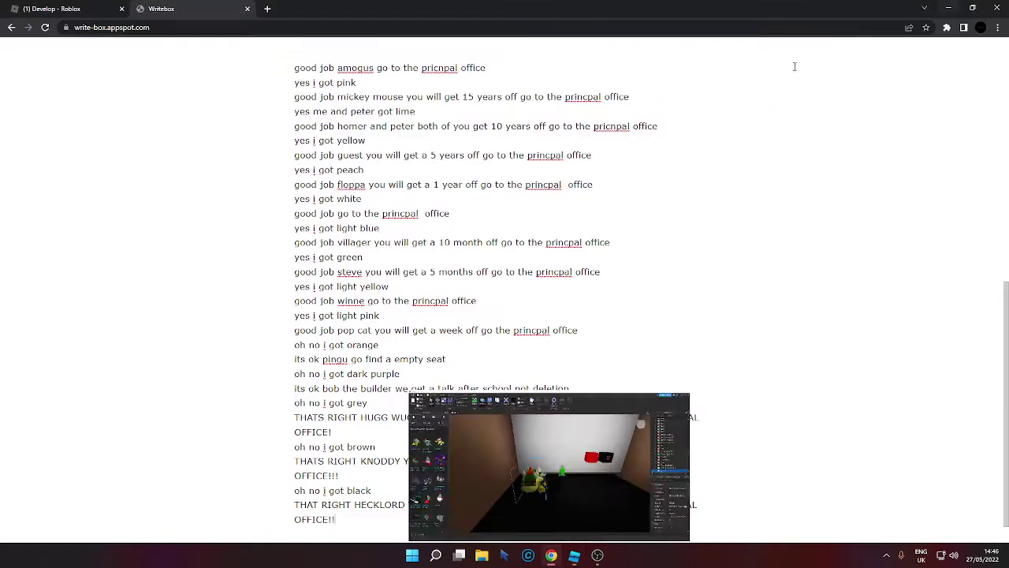
{"action": "key", "text": "Return"}
{"action": "type", "text": "og"}
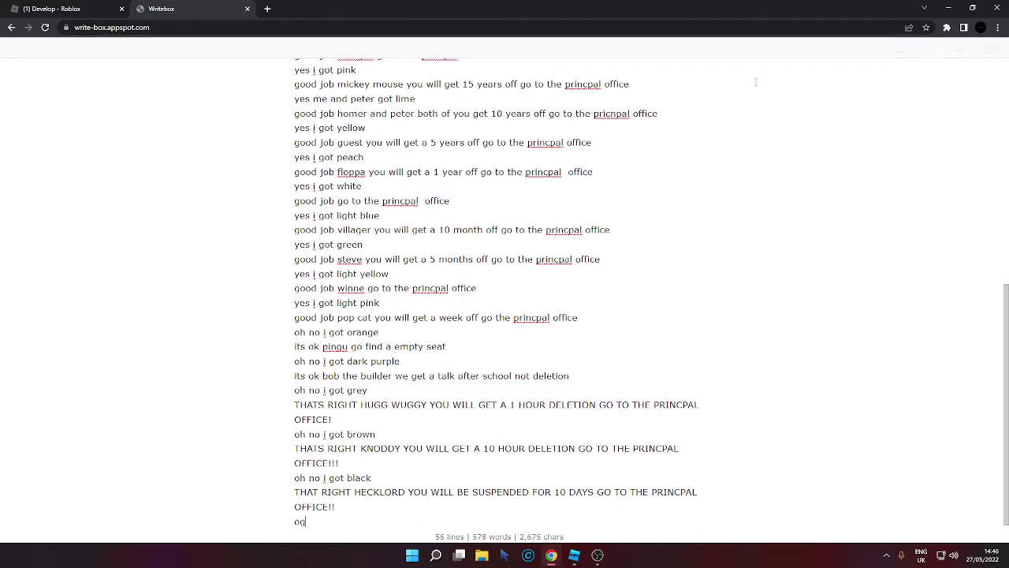
{"action": "type", "text": " no i got b"}
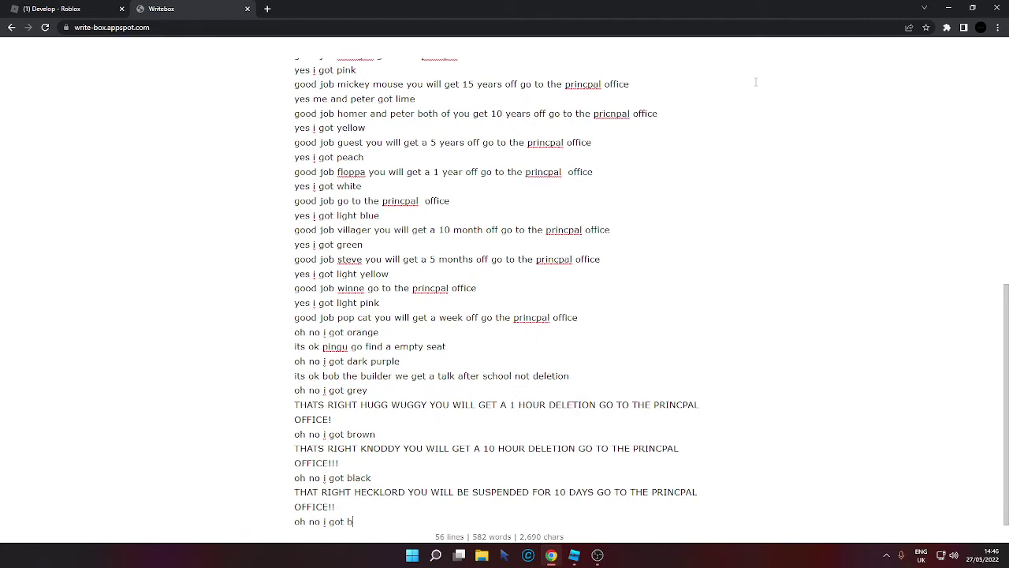
{"action": "key", "text": "BackSpace"}
{"action": "type", "text": "really black card"}
{"action": "key", "text": "Return"}
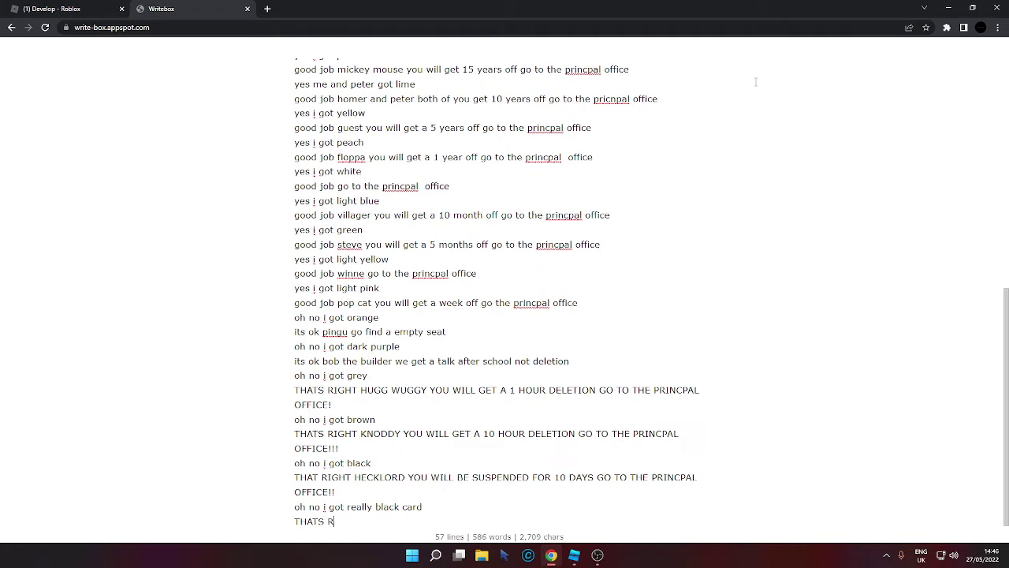
Add the line "THATS RIGHT BOWSER YOU WILL BE SUSPENDED FOR 50 DAYS GO THE PRINCPAL OFFICE!!!!!!!!" at the end of the script.
{"action": "type", "text": "THATS RIGHT BOWSER YOU W"}
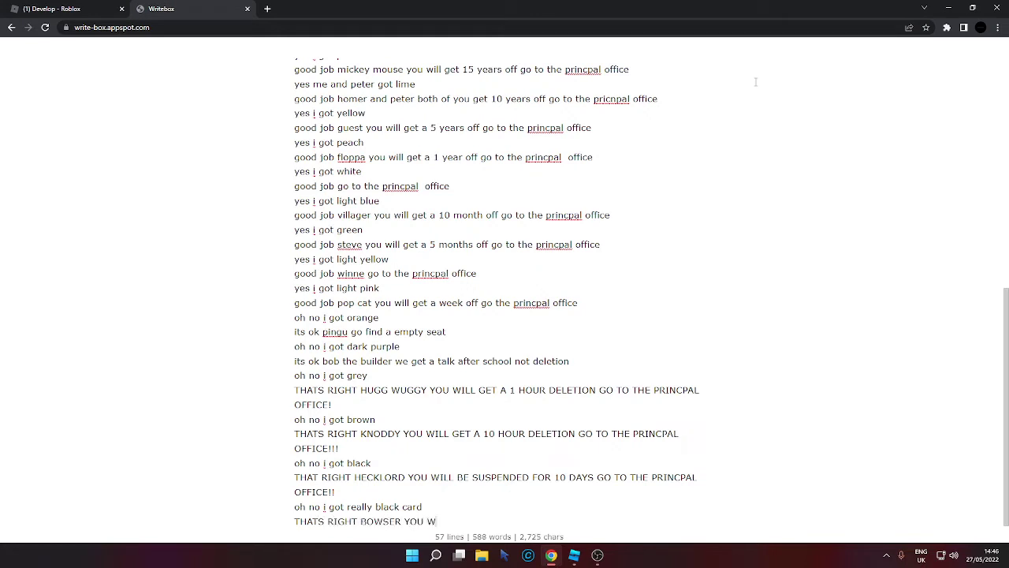
{"action": "type", "text": "ILL BE SUSPENDED FOR 50"}
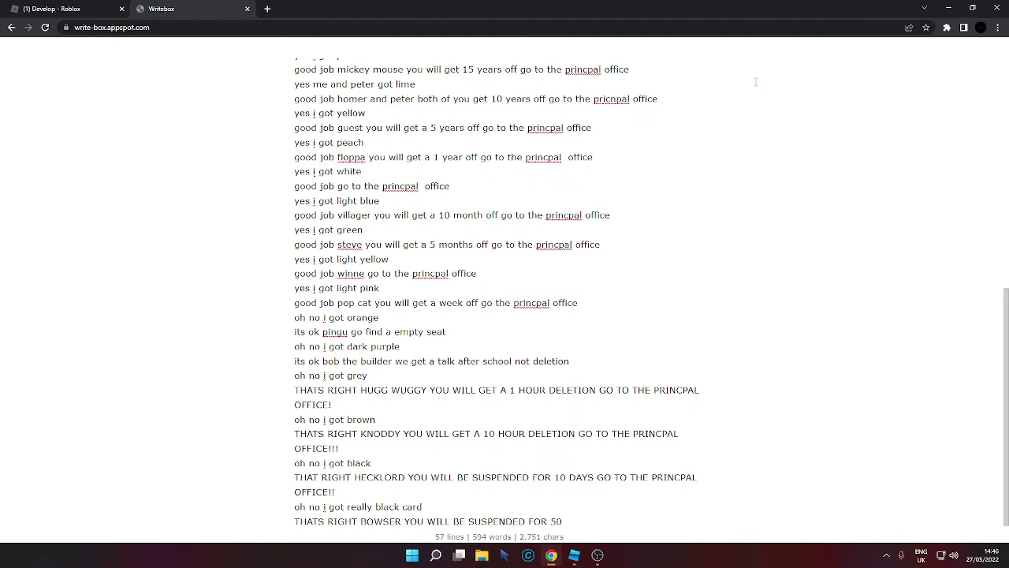
{"action": "type", "text": " DAYS GO THE PRINCPA"}
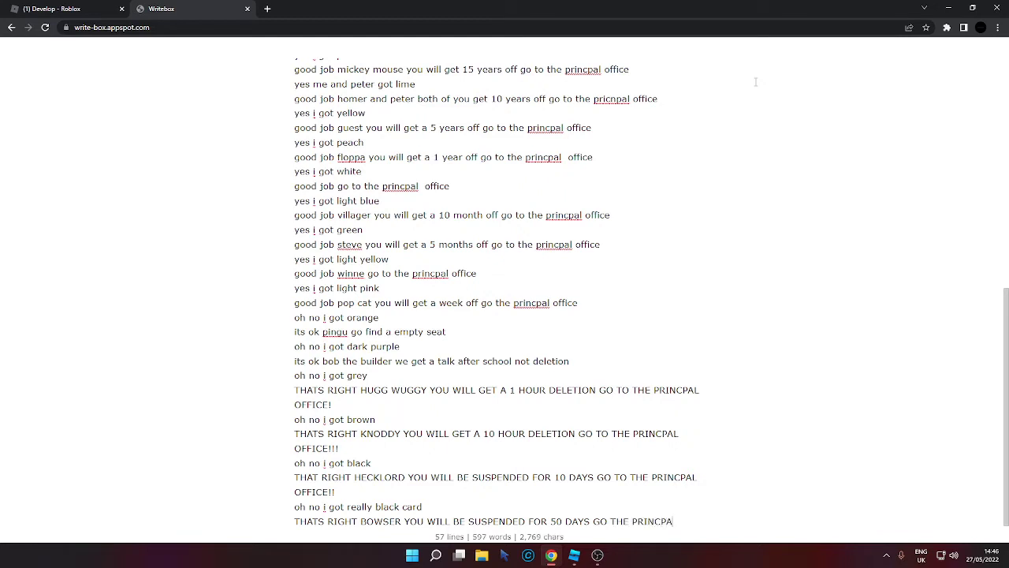
{"action": "type", "text": "L OFFICE!!!!!!!!"}
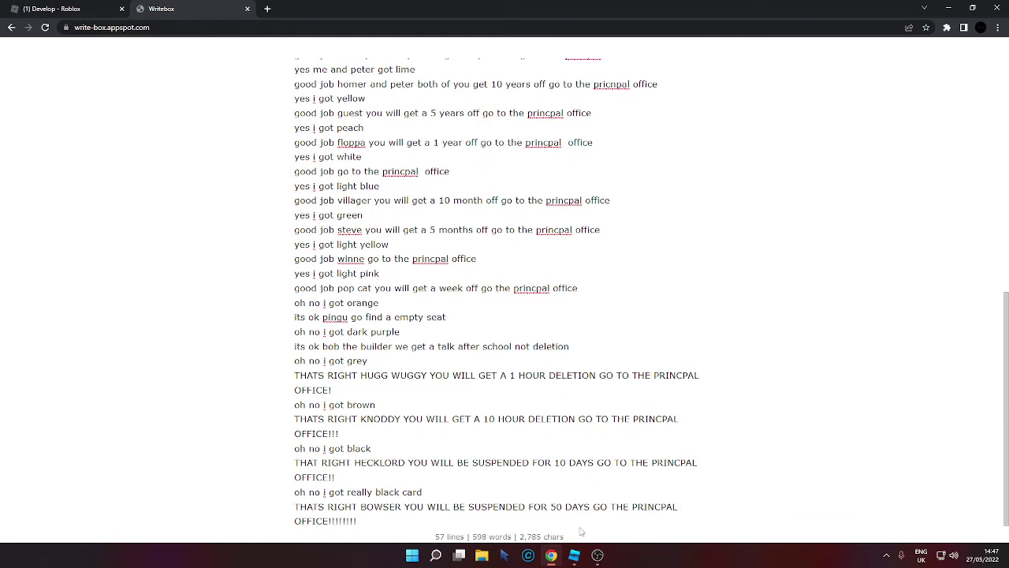
Switch back to Roblox Studio and cut Bowser and the really black block beside Baldi from the scene.
{"action": "left_click", "coordinate": [576, 555]}
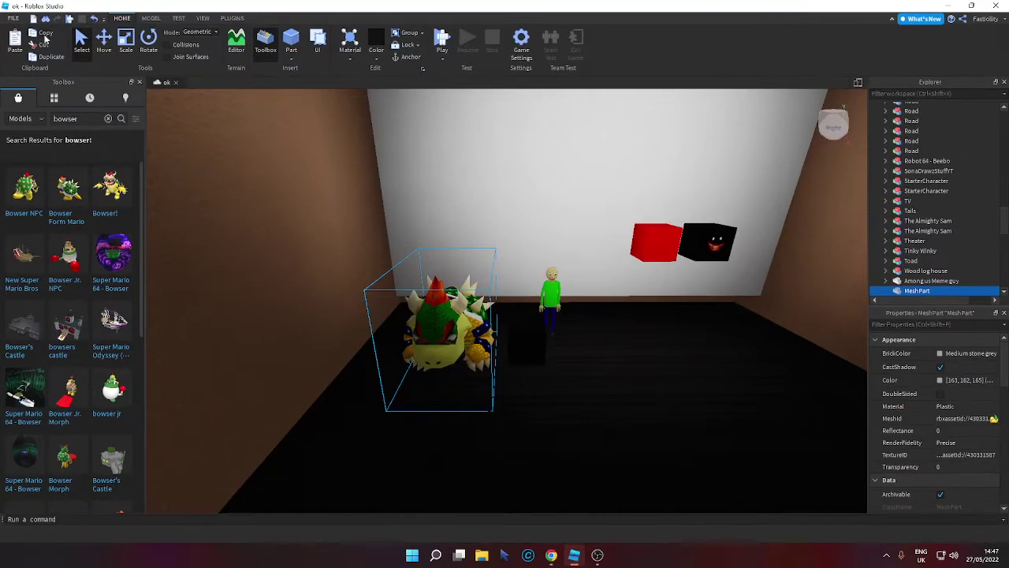
{"action": "left_click", "coordinate": [43, 45]}
{"action": "left_click", "coordinate": [522, 346]}
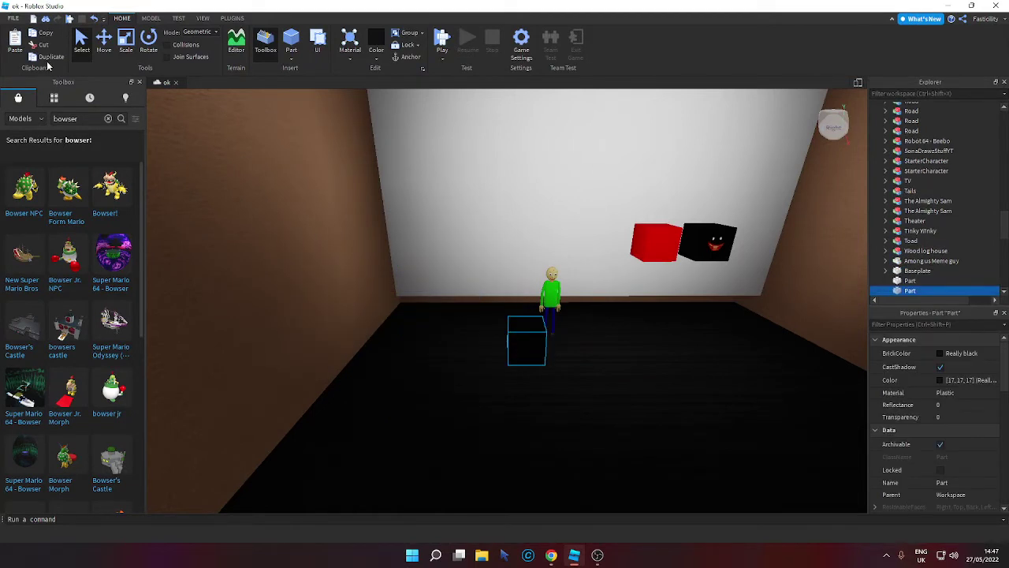
{"action": "left_click", "coordinate": [43, 44]}
Clear the "bowser" search and search the Toolbox models for "block".
{"action": "left_click", "coordinate": [110, 118]}
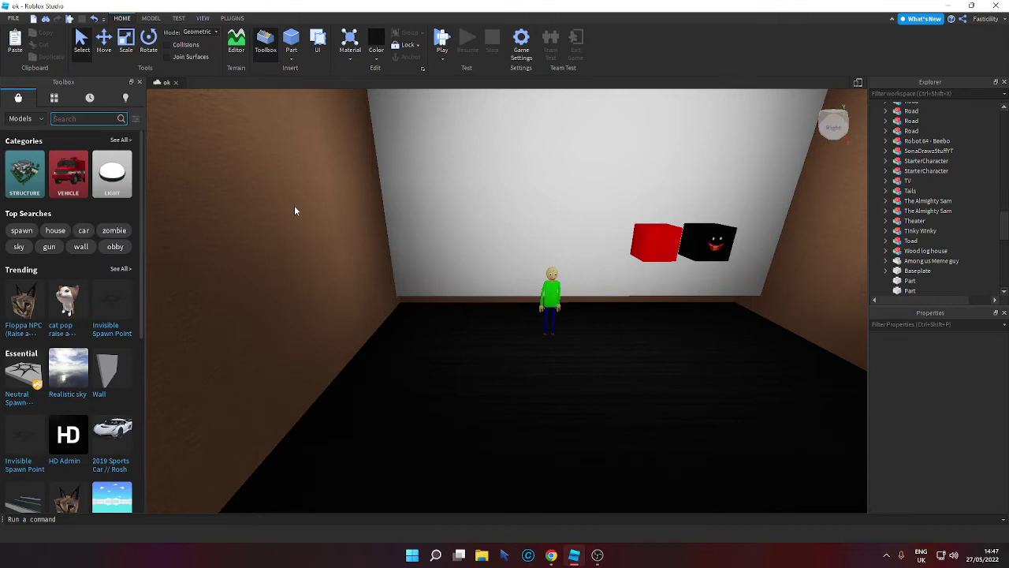
{"action": "right_click_drag", "start_coordinate": [294, 210], "coordinate": [371, 243]}
{"action": "scroll", "coordinate": [372, 243], "scroll_direction": "up", "scroll_amount": 3}
{"action": "left_click", "coordinate": [63, 118]}
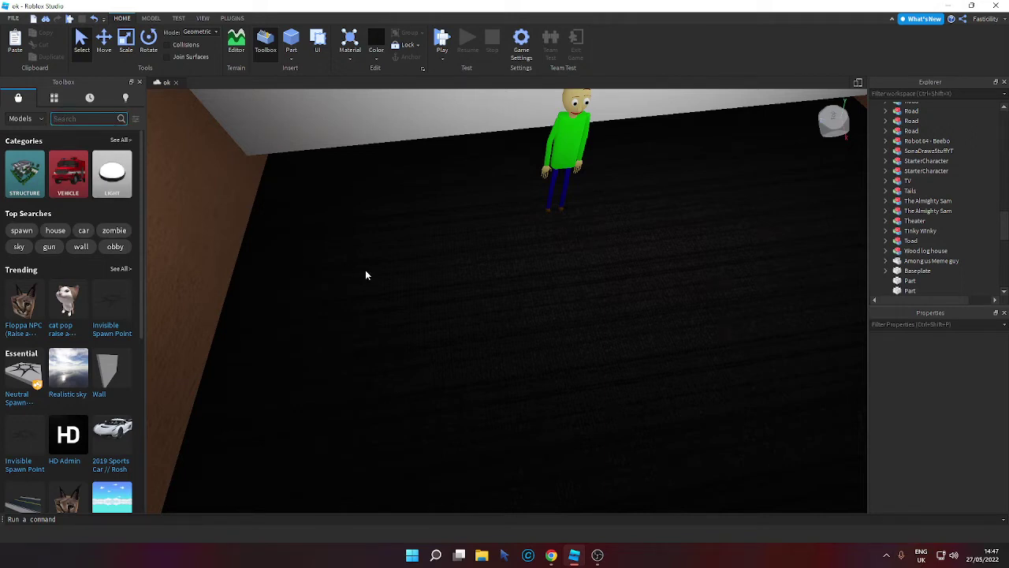
{"action": "right_click_drag", "start_coordinate": [366, 270], "coordinate": [585, 321]}
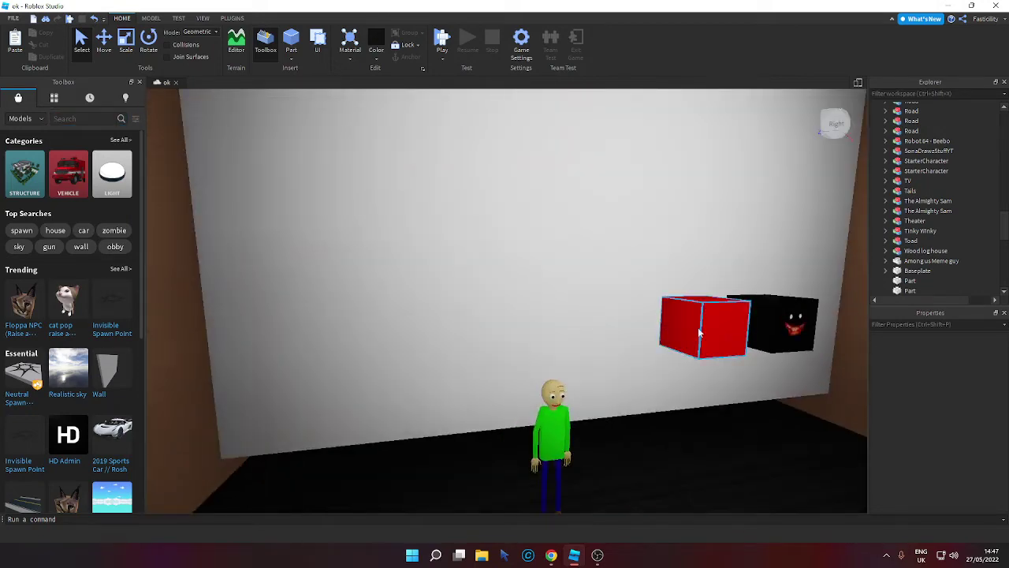
{"action": "left_click", "coordinate": [694, 332]}
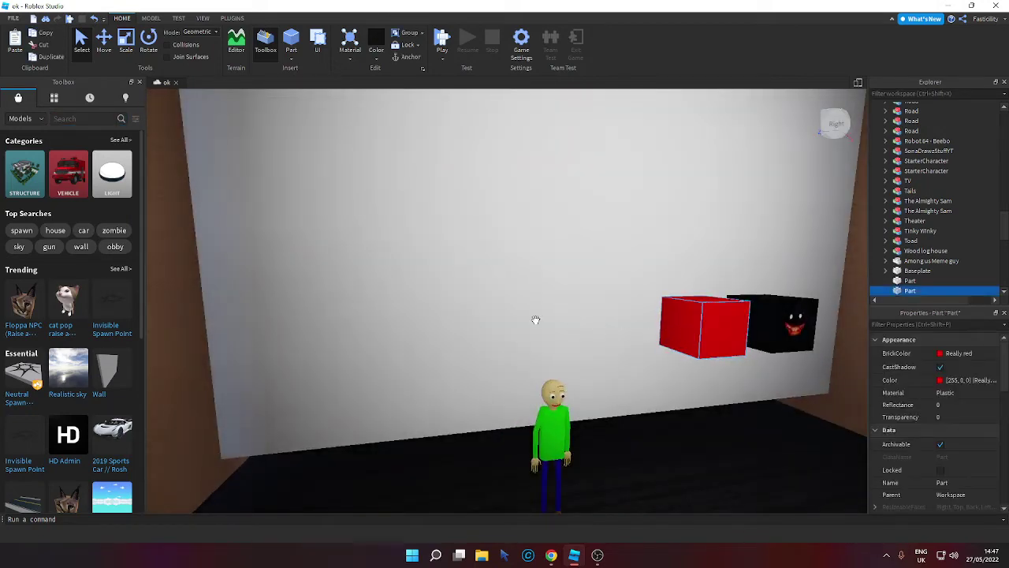
{"action": "right_click_drag", "start_coordinate": [534, 317], "coordinate": [484, 316]}
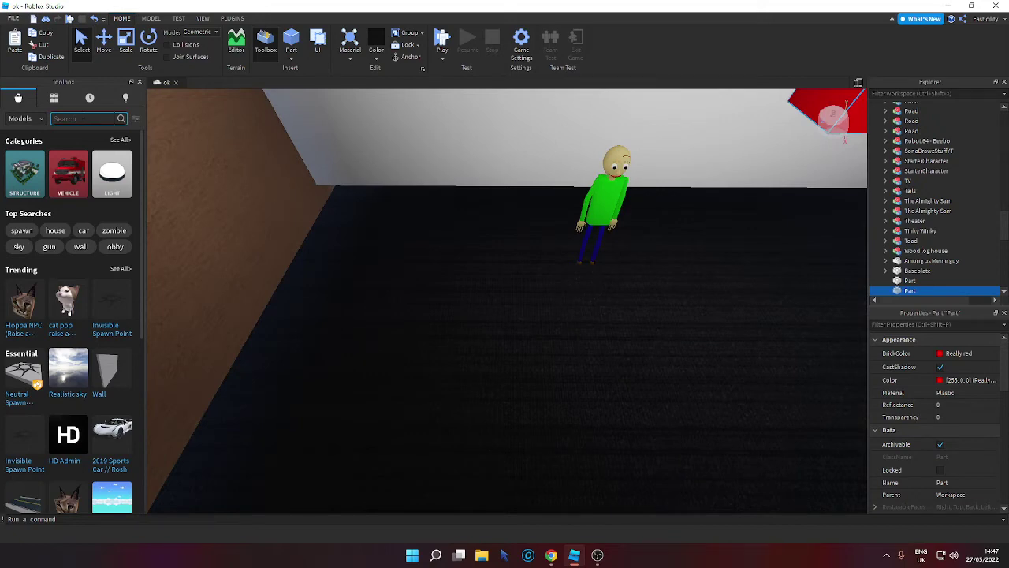
{"action": "type", "text": "block"}
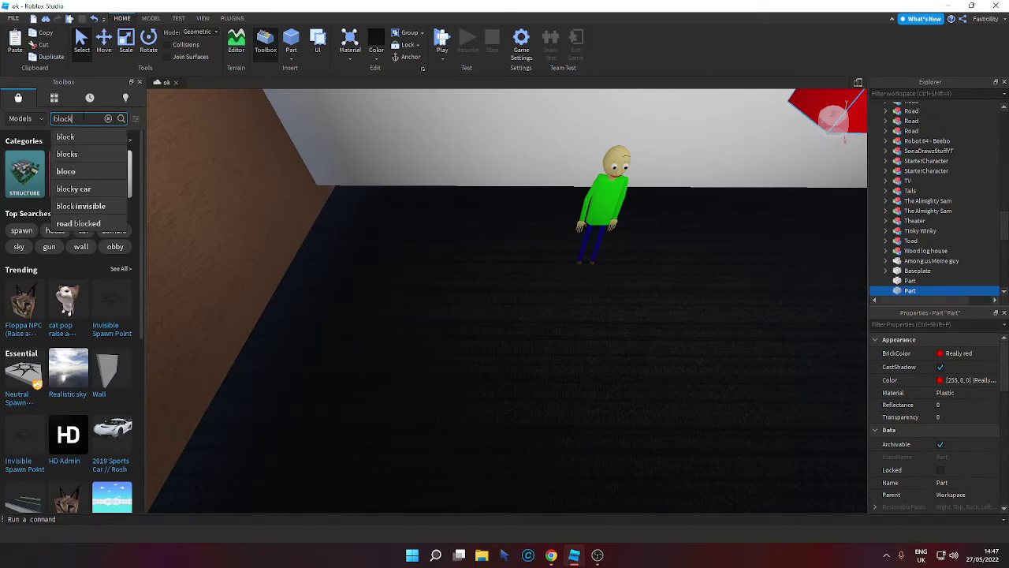
{"action": "key", "text": "Return"}
Insert the square block model on the floor in front of Baldi and colour it Really black.
{"action": "right_click_drag", "start_coordinate": [293, 245], "coordinate": [278, 156]}
{"action": "key", "text": "s"}
{"action": "left_click", "coordinate": [311, 278]}
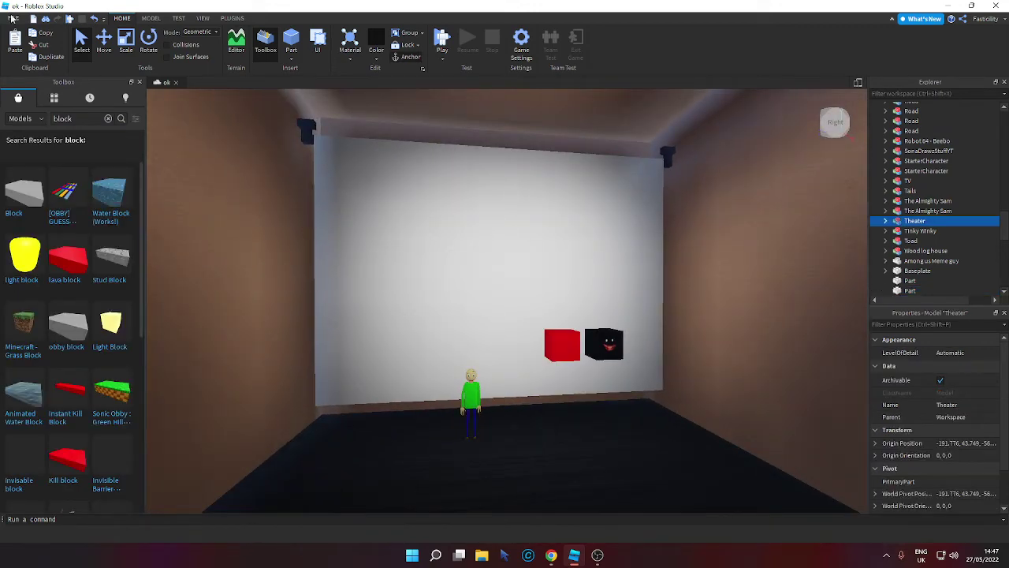
{"action": "right_click_drag", "start_coordinate": [207, 157], "coordinate": [200, 206]}
{"action": "key", "text": "w"}
{"action": "key", "text": "a"}
{"action": "scroll", "coordinate": [60, 349], "scroll_direction": "down", "scroll_amount": 4}
{"action": "key", "text": "w"}
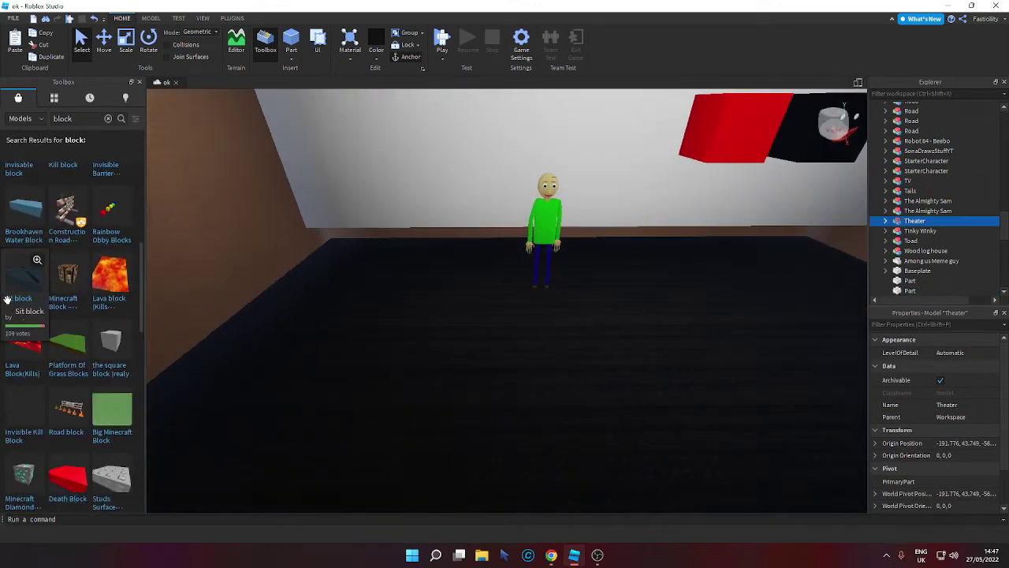
{"action": "scroll", "coordinate": [16, 304], "scroll_direction": "down", "scroll_amount": 2}
{"action": "scroll", "coordinate": [103, 290], "scroll_direction": "up", "scroll_amount": 1}
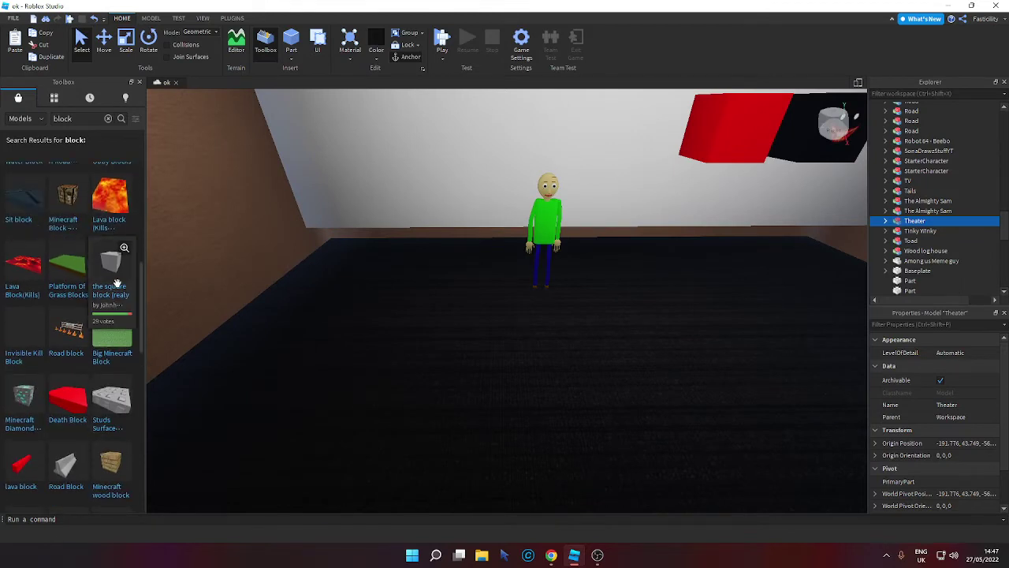
{"action": "left_click", "coordinate": [117, 284]}
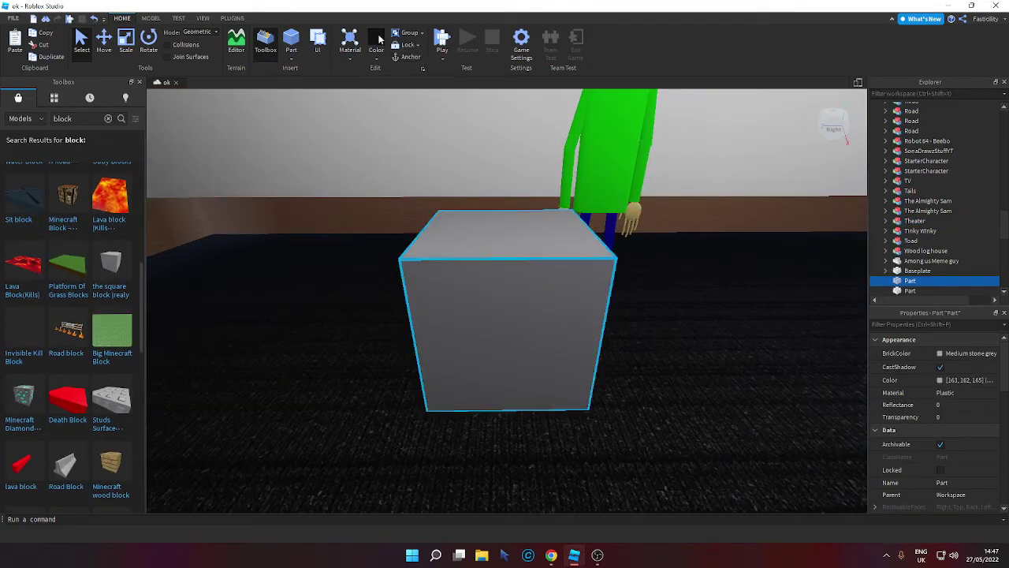
{"action": "left_click", "coordinate": [377, 39]}
{"action": "scroll", "coordinate": [530, 307], "scroll_direction": "down", "scroll_amount": 5}
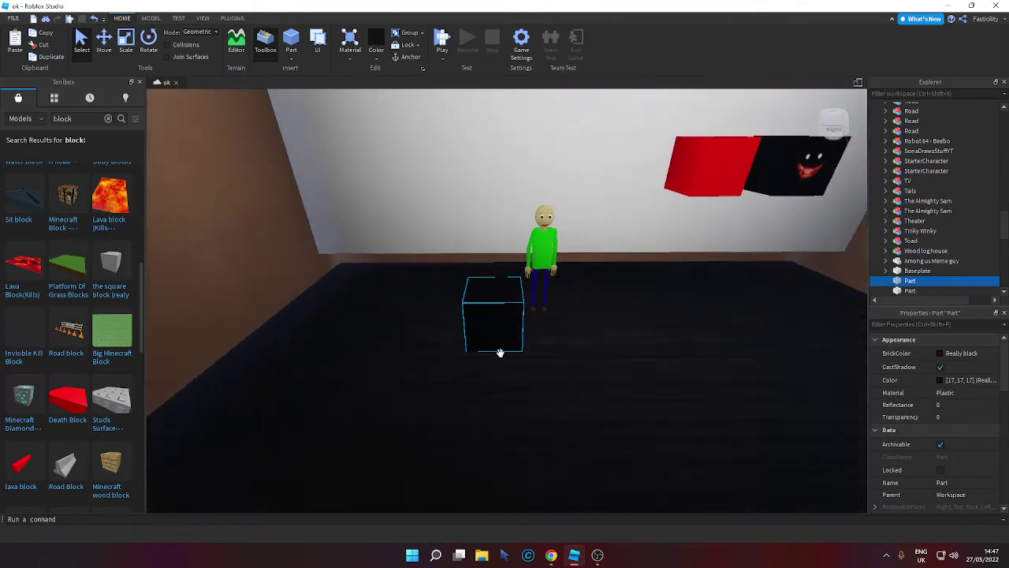
Switch the Toolbox category to Images and search for "fire".
{"action": "left_click", "coordinate": [53, 96]}
{"action": "left_click", "coordinate": [20, 98]}
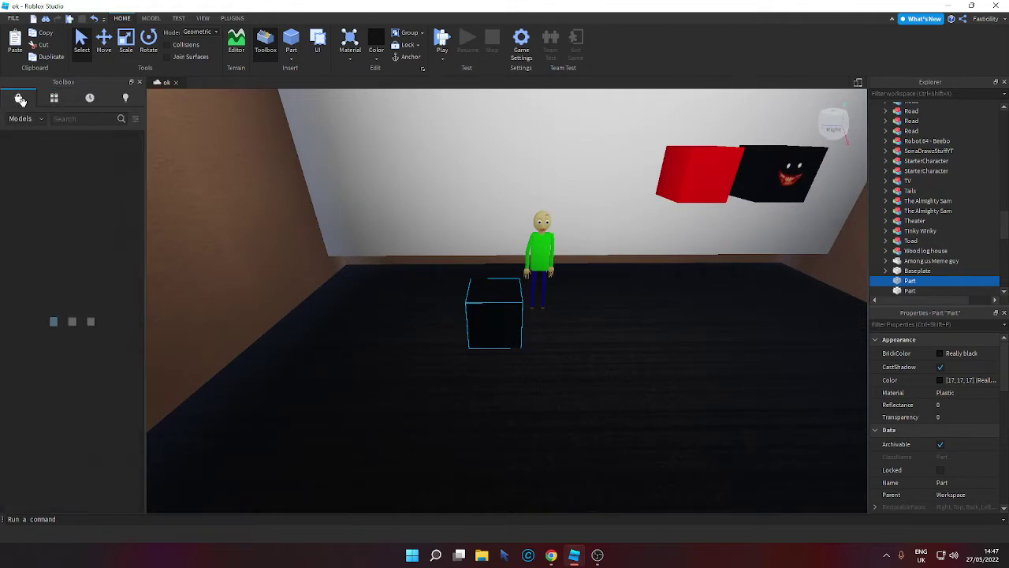
{"action": "left_click", "coordinate": [23, 119]}
{"action": "left_click", "coordinate": [31, 170]}
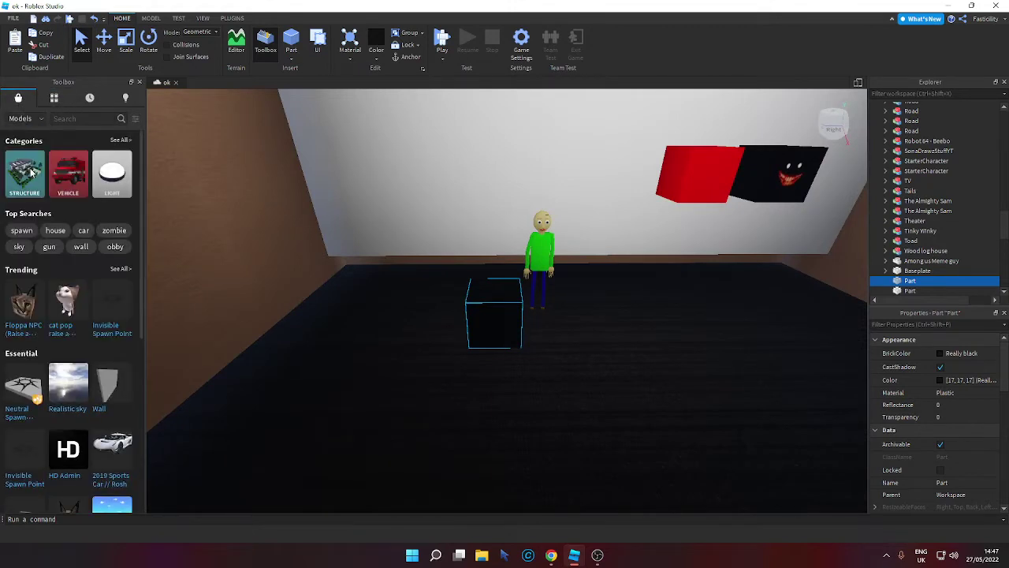
{"action": "left_click", "coordinate": [81, 119]}
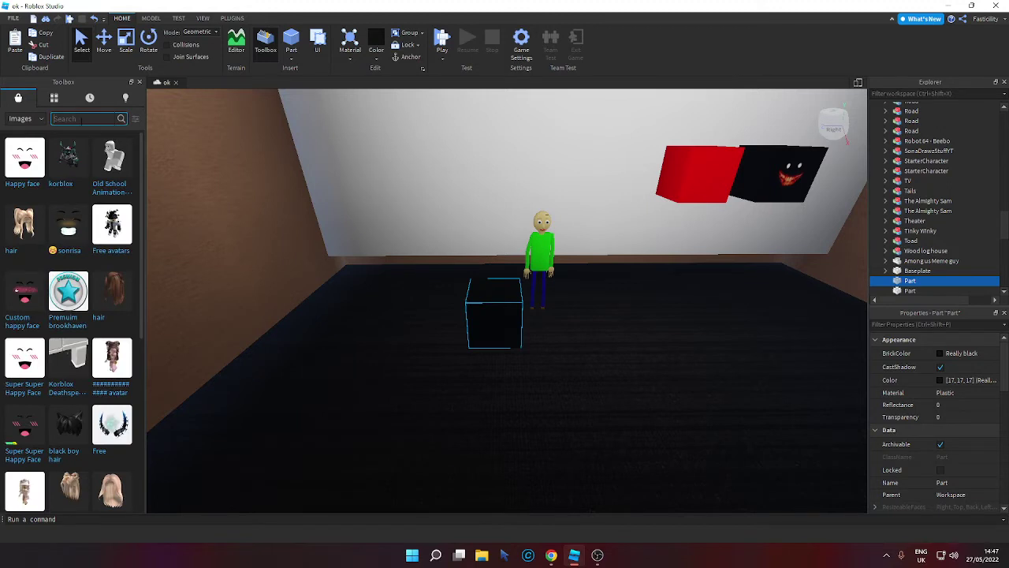
{"action": "type", "text": "fire"}
{"action": "key", "text": "Return"}
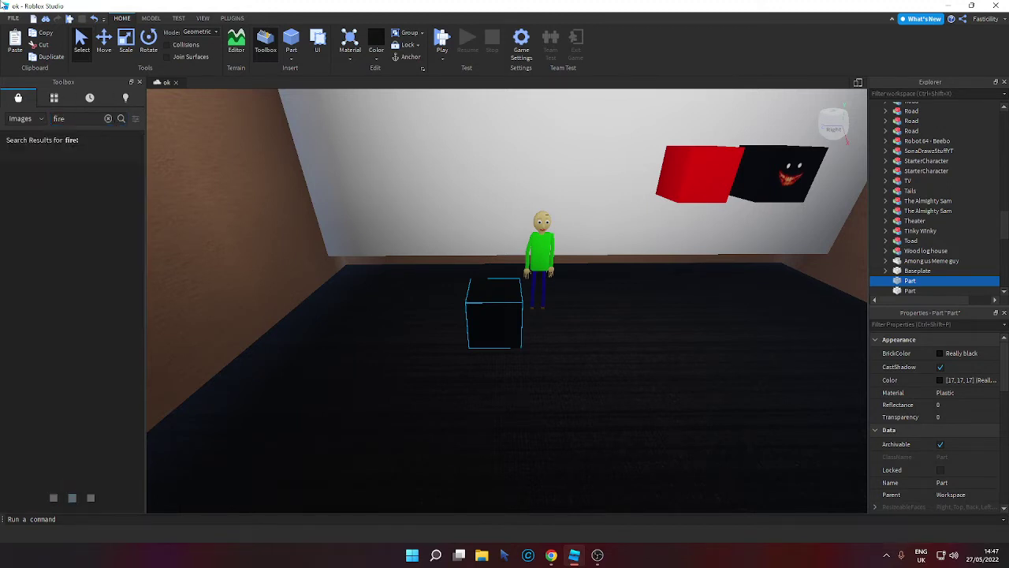
Apply the Fire image with golden flames on a dark background to the really black block.
{"action": "right_click_drag", "start_coordinate": [208, 271], "coordinate": [209, 275]}
{"action": "scroll", "coordinate": [209, 274], "scroll_direction": "up", "scroll_amount": 1}
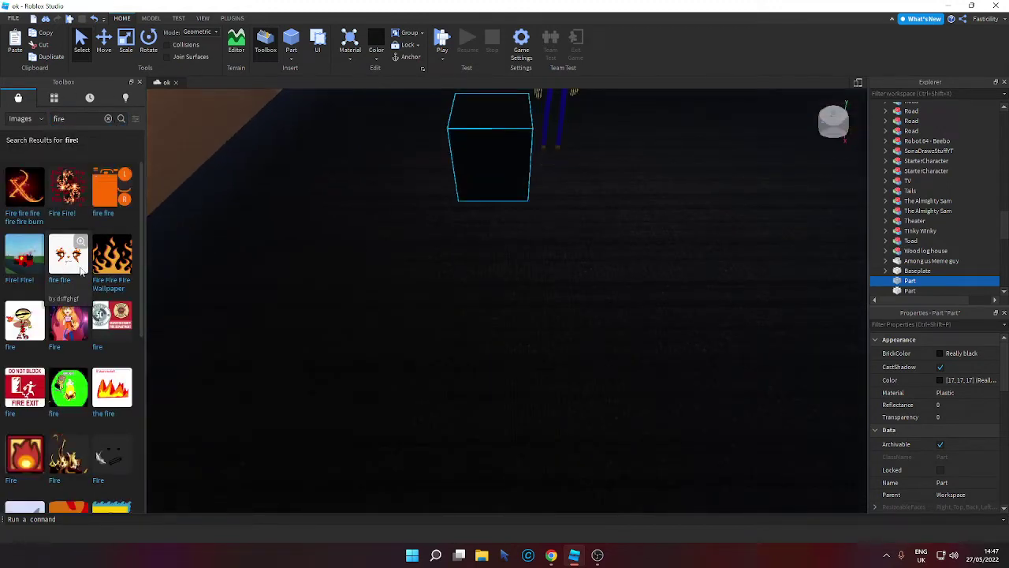
{"action": "scroll", "coordinate": [118, 264], "scroll_direction": "down", "scroll_amount": 3}
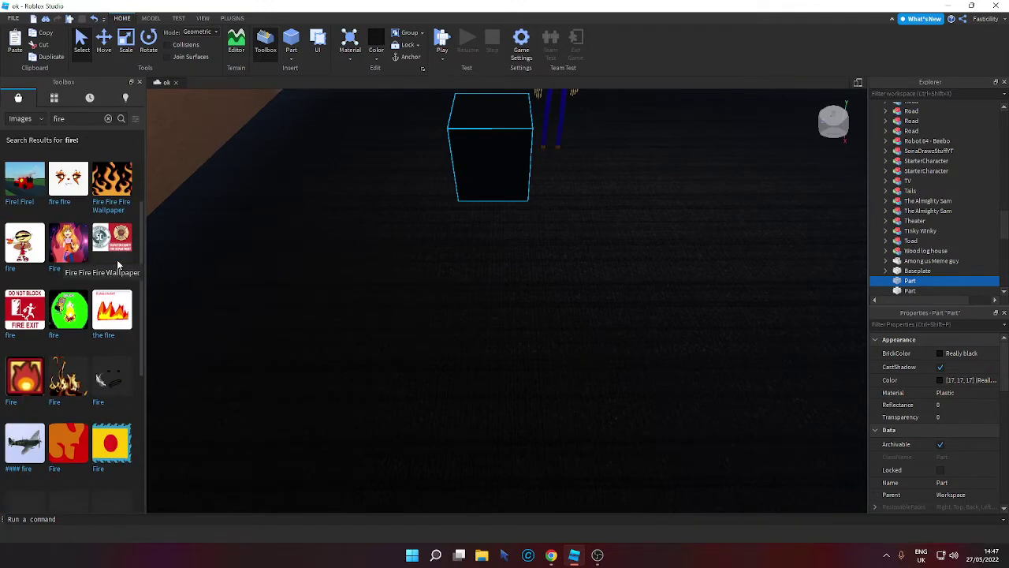
{"action": "scroll", "coordinate": [75, 311], "scroll_direction": "up", "scroll_amount": 1}
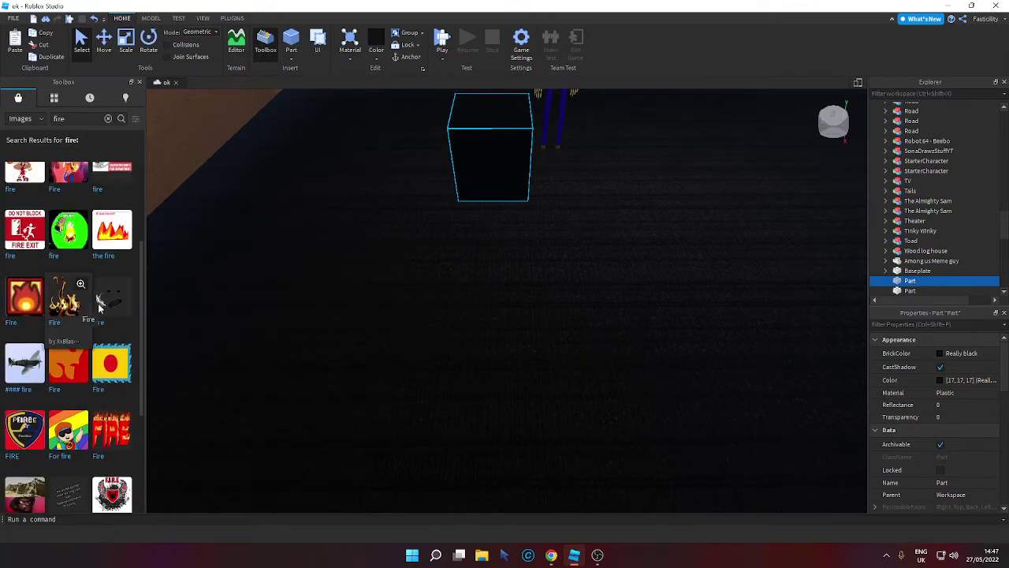
{"action": "left_click", "coordinate": [97, 305]}
Rotate the fire block so its picture faces the room and move it to the white wall beside the smiling black block.
{"action": "left_click_drag", "start_coordinate": [482, 182], "coordinate": [450, 229]}
{"action": "key", "text": "r"}
{"action": "key", "text": "r"}
{"action": "key", "text": "r"}
{"action": "scroll", "coordinate": [450, 228], "scroll_direction": "down", "scroll_amount": 3}
{"action": "right_click_drag", "start_coordinate": [450, 228], "coordinate": [450, 230]}
{"action": "left_click_drag", "start_coordinate": [450, 230], "coordinate": [471, 209]}
{"action": "right_click_drag", "start_coordinate": [421, 230], "coordinate": [471, 210]}
{"action": "left_click_drag", "start_coordinate": [470, 210], "coordinate": [488, 235]}
{"action": "right_click_drag", "start_coordinate": [471, 210], "coordinate": [488, 235]}
{"action": "left_click_drag", "start_coordinate": [489, 235], "coordinate": [536, 244]}
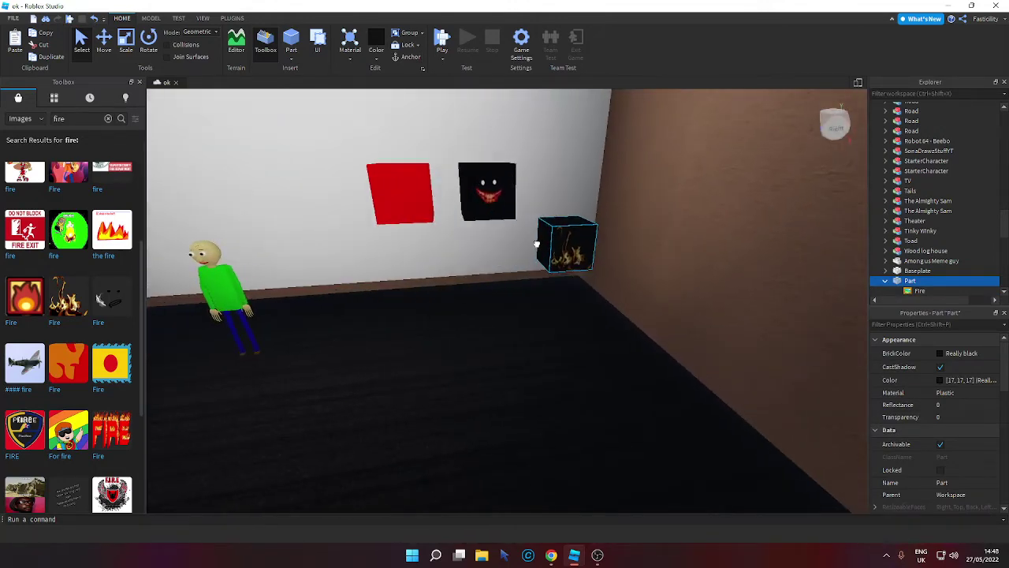
Insert another square block on the floor from the recently used Toolbox models.
{"action": "right_click_drag", "start_coordinate": [536, 244], "coordinate": [146, 244]}
{"action": "key", "text": "w"}
{"action": "right_click_drag", "start_coordinate": [210, 220], "coordinate": [26, 116]}
{"action": "key", "text": "s"}
{"action": "scroll", "coordinate": [4, 158], "scroll_direction": "up", "scroll_amount": 2}
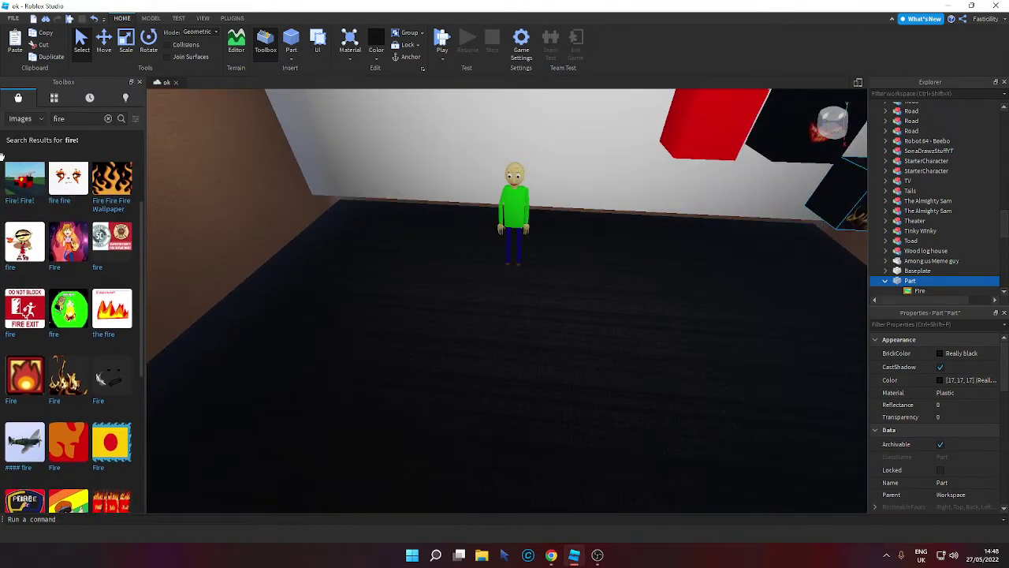
{"action": "left_click", "coordinate": [24, 120]}
{"action": "left_click", "coordinate": [26, 129]}
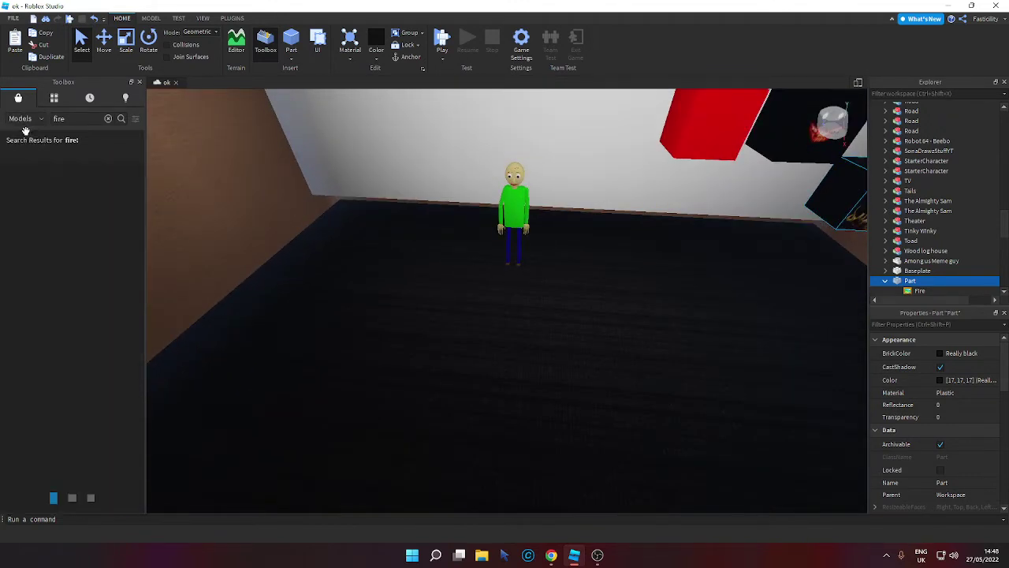
{"action": "left_click", "coordinate": [28, 119]}
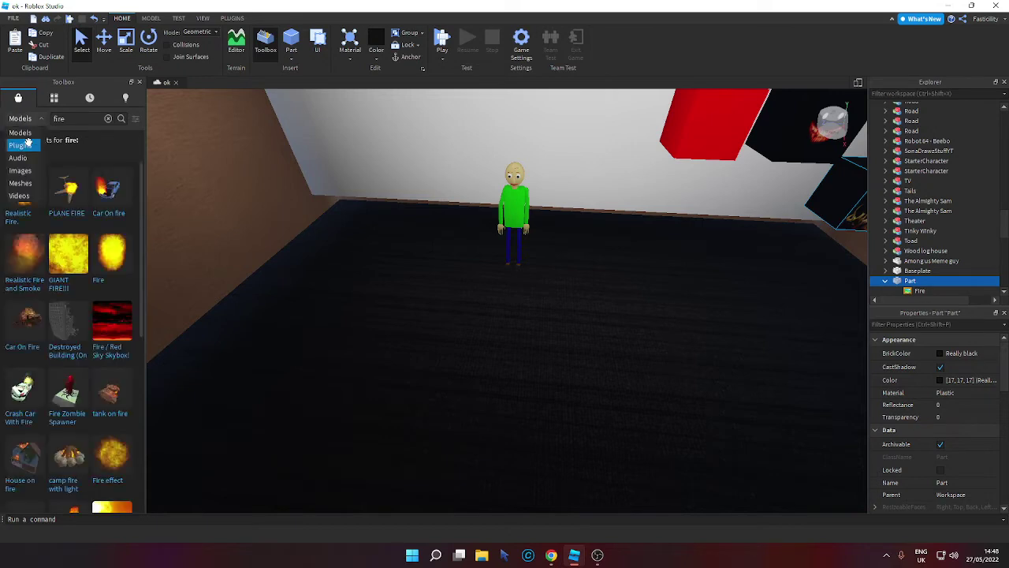
{"action": "left_click", "coordinate": [106, 117]}
{"action": "left_click", "coordinate": [107, 118]}
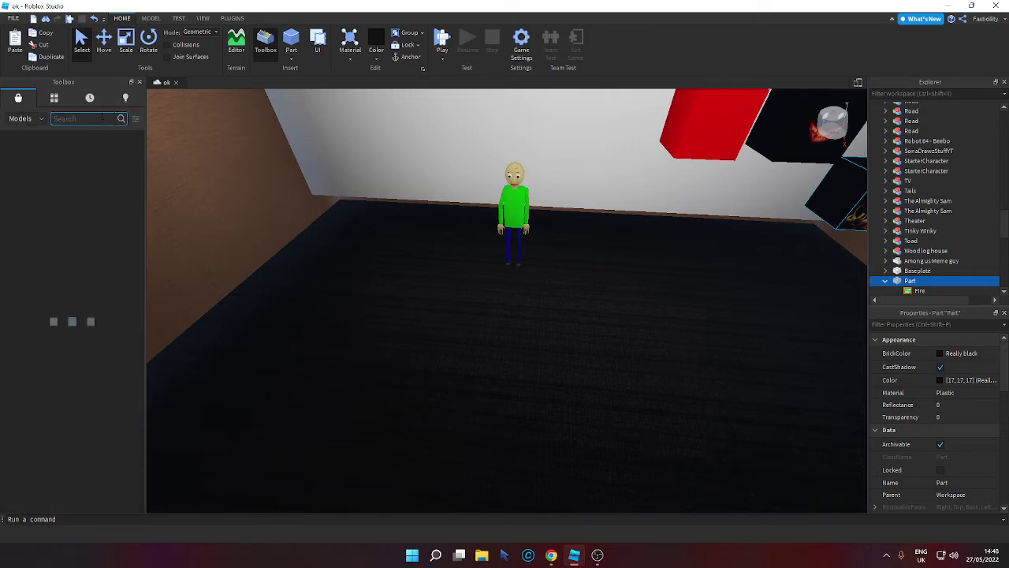
{"action": "left_click", "coordinate": [92, 99]}
{"action": "right_click_drag", "start_coordinate": [234, 205], "coordinate": [198, 257]}
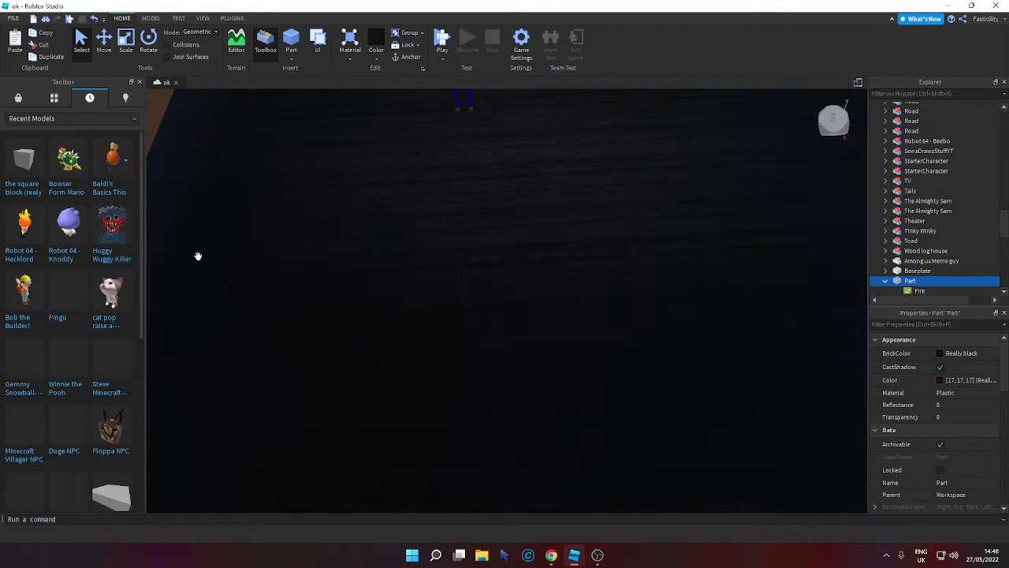
{"action": "left_click", "coordinate": [30, 181]}
Switch the Toolbox category to Images and search for "scary face".
{"action": "left_click", "coordinate": [17, 97]}
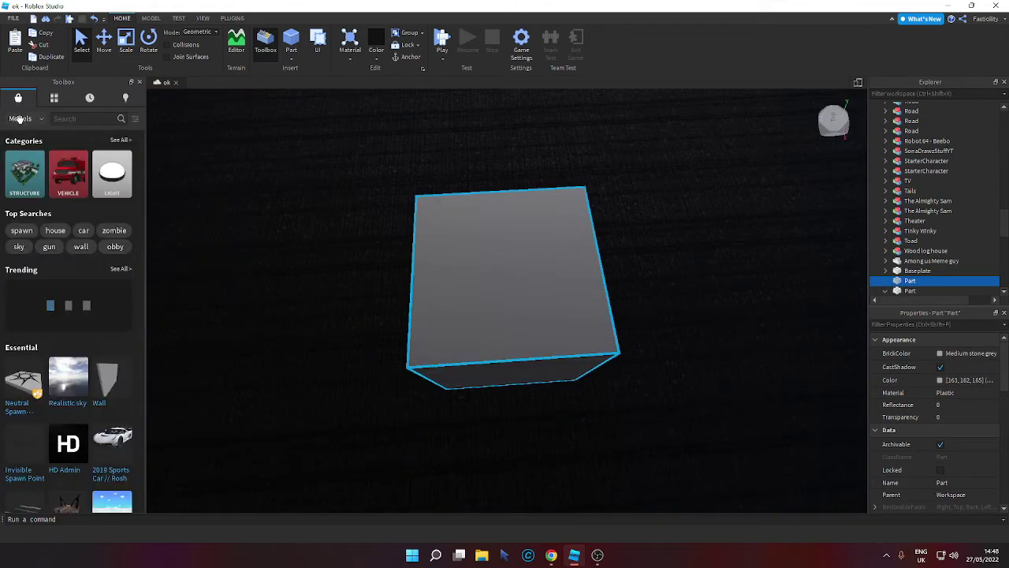
{"action": "left_click", "coordinate": [20, 118]}
{"action": "left_click", "coordinate": [20, 171]}
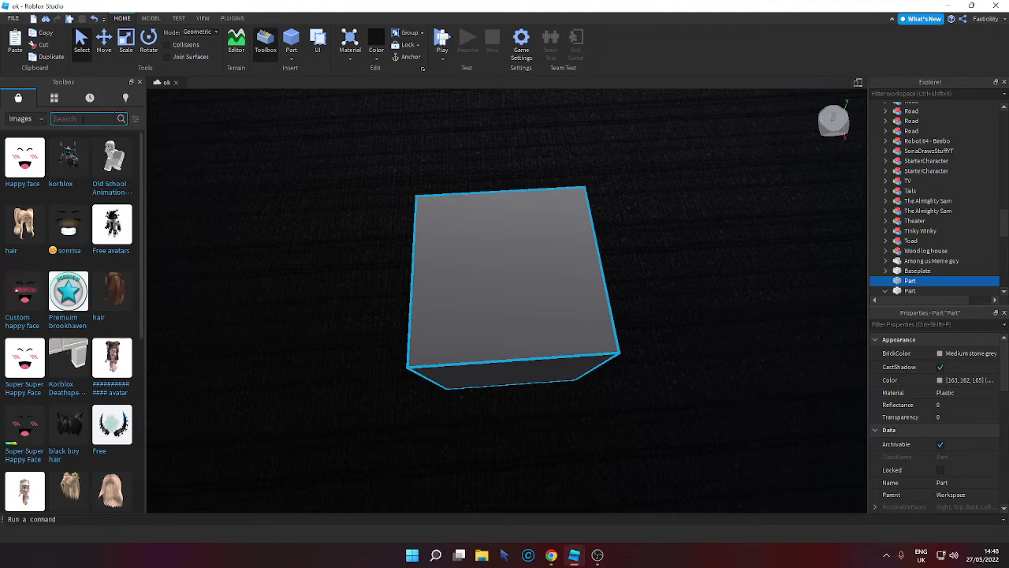
{"action": "type", "text": "scary"}
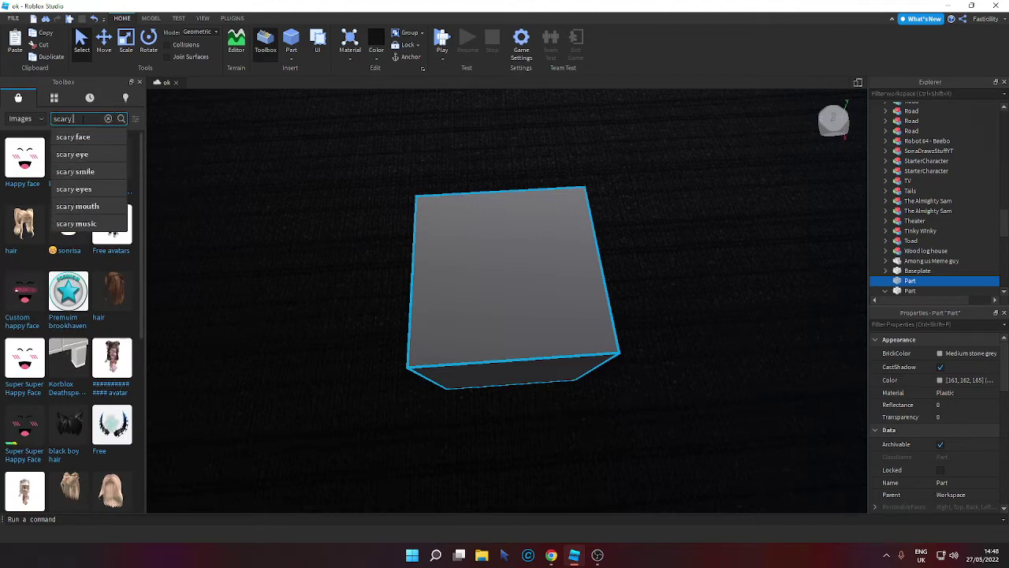
{"action": "type", "text": " face"}
{"action": "key", "text": "Return"}
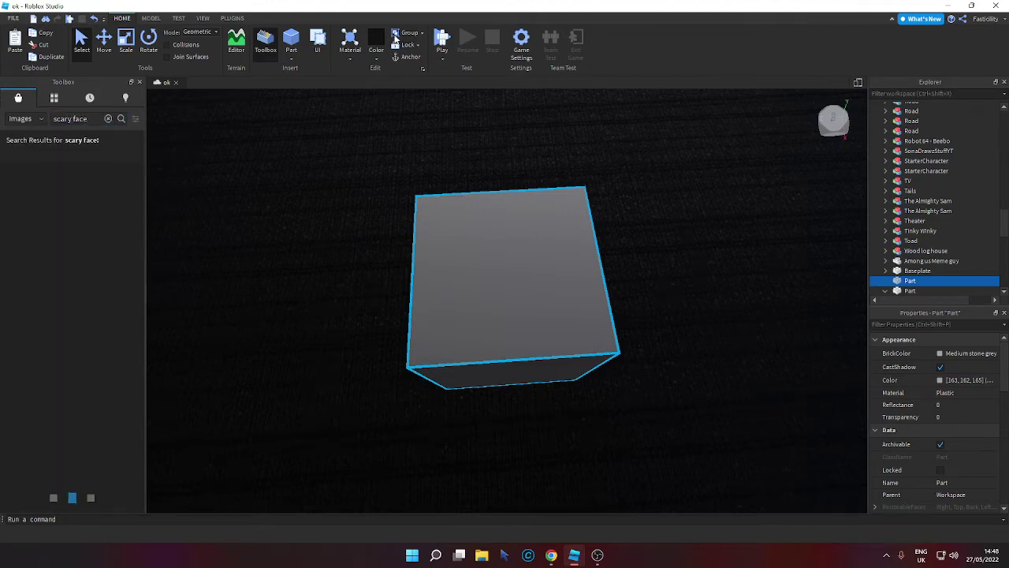
Colour the new block Really black and apply the dark-eyed "scary face" image to it.
{"action": "left_click", "coordinate": [379, 39]}
{"action": "right_click_drag", "start_coordinate": [411, 179], "coordinate": [410, 182]}
{"action": "scroll", "coordinate": [102, 314], "scroll_direction": "down", "scroll_amount": 5}
{"action": "right_click_drag", "start_coordinate": [275, 322], "coordinate": [276, 325]}
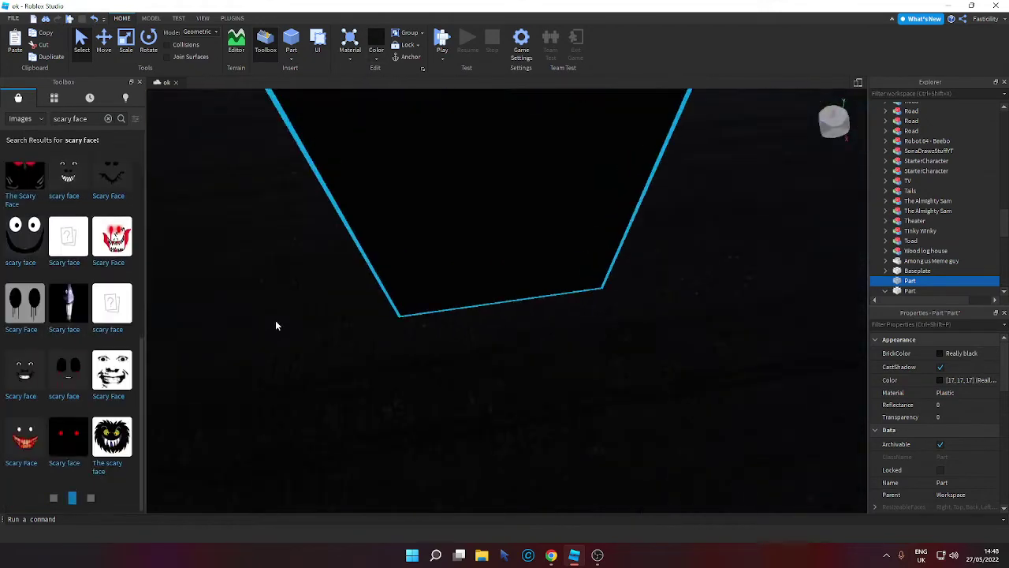
{"action": "scroll", "coordinate": [276, 325], "scroll_direction": "down", "scroll_amount": 5}
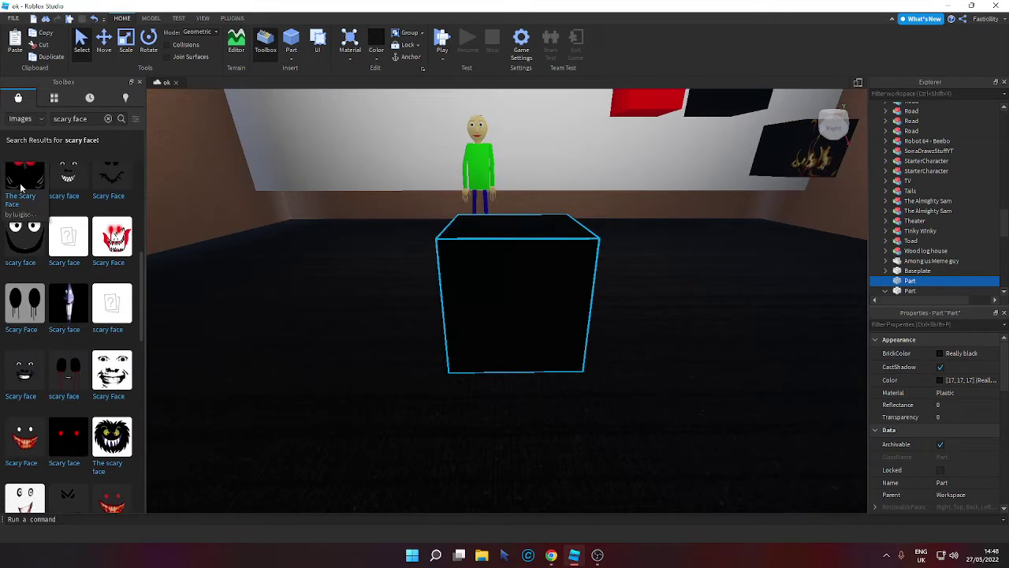
{"action": "scroll", "coordinate": [31, 423], "scroll_direction": "down", "scroll_amount": 2}
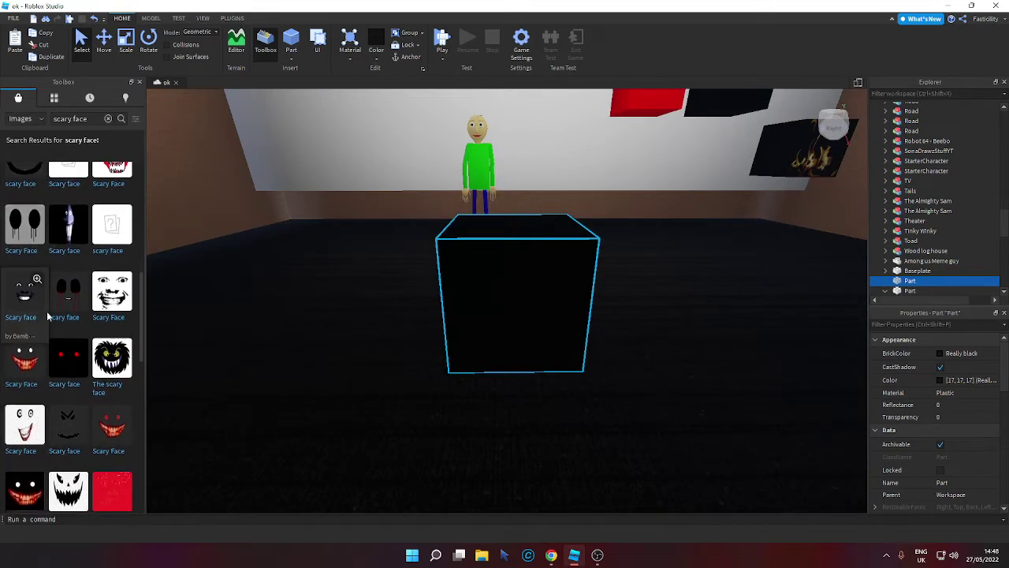
{"action": "scroll", "coordinate": [59, 309], "scroll_direction": "up", "scroll_amount": 1}
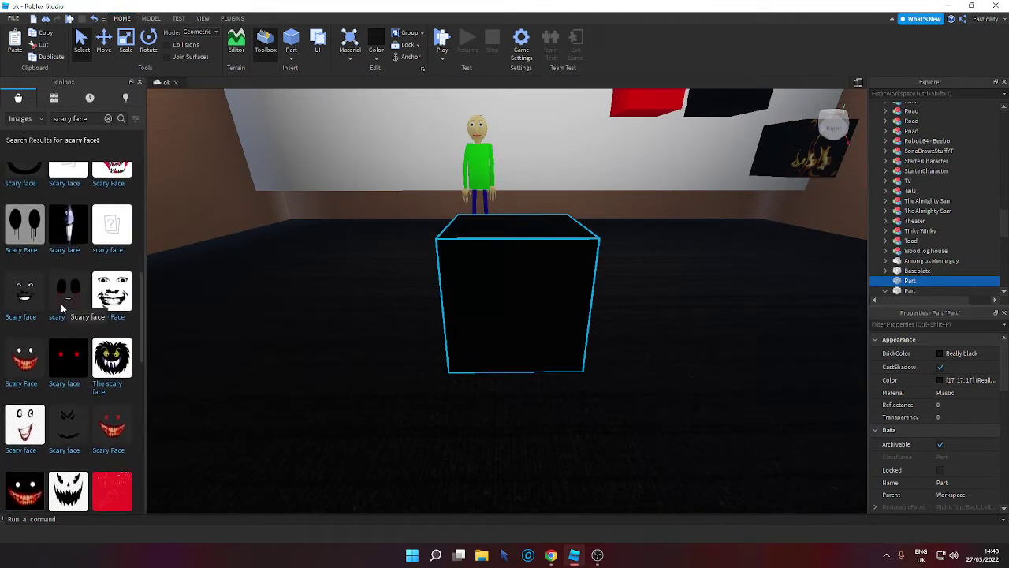
Move the scary face block to the white wall below the smiling black block, beside the fire block.
{"action": "left_click_drag", "start_coordinate": [481, 305], "coordinate": [573, 313]}
{"action": "key", "text": "d"}
{"action": "right_click_drag", "start_coordinate": [568, 312], "coordinate": [573, 314]}
{"action": "key", "text": "w"}
{"action": "left_click_drag", "start_coordinate": [572, 314], "coordinate": [607, 304]}
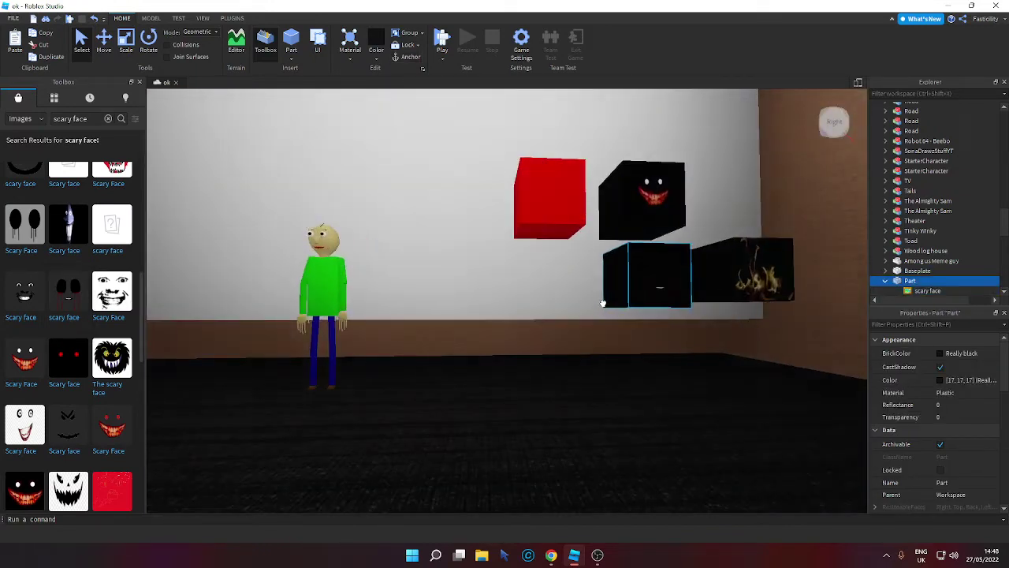
Move the smiling black block down beside the scary face block and the red block to the other side of Baldi.
{"action": "left_click_drag", "start_coordinate": [627, 216], "coordinate": [546, 300]}
{"action": "key", "text": "a"}
{"action": "left_click_drag", "start_coordinate": [545, 232], "coordinate": [291, 316]}
{"action": "key", "text": "s"}
{"action": "right_click_drag", "start_coordinate": [396, 319], "coordinate": [402, 329]}
{"action": "key", "text": "w"}
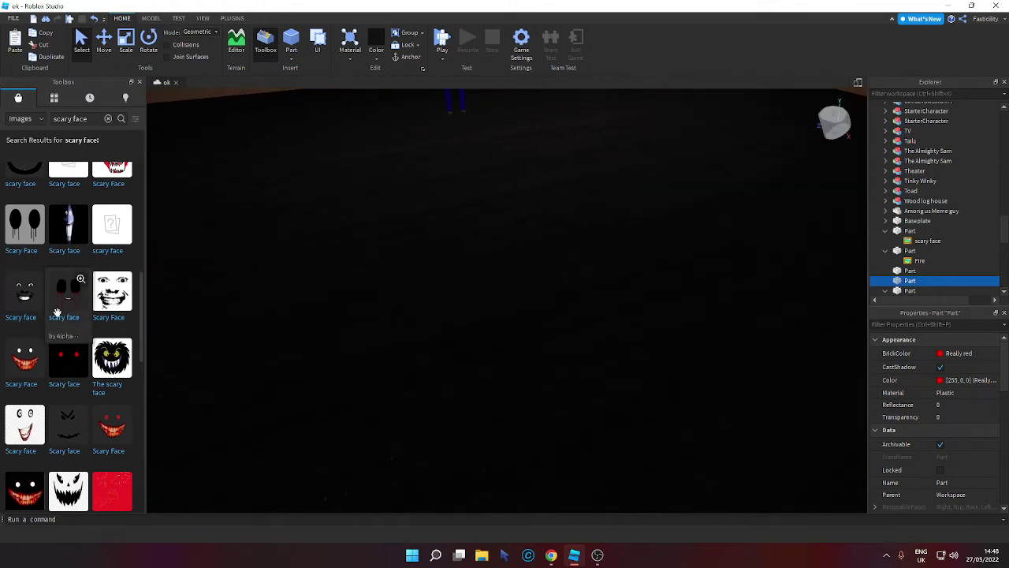
Insert another square block on the floor in front of Baldi from the recently used Toolbox models.
{"action": "left_click", "coordinate": [22, 98]}
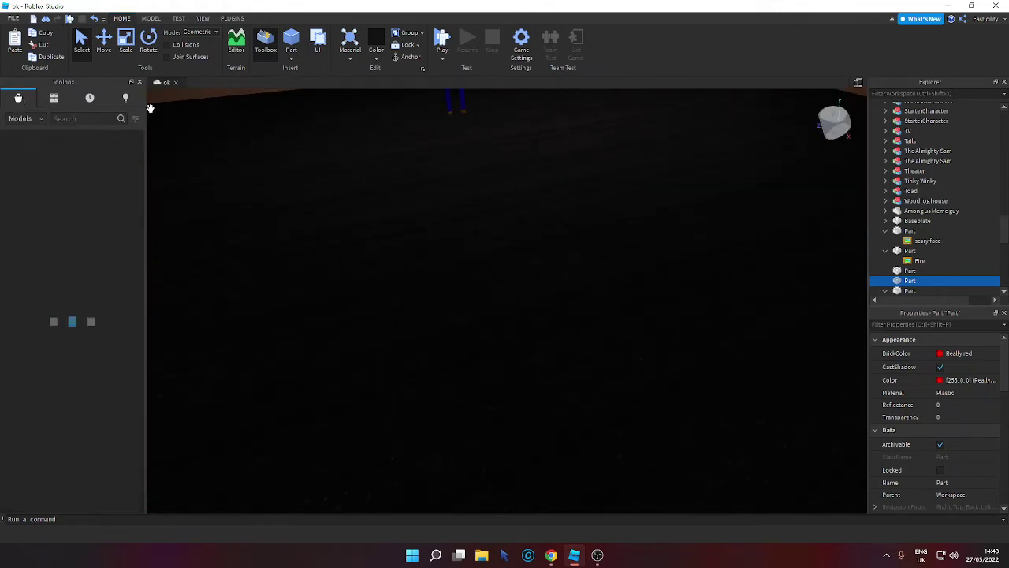
{"action": "left_click", "coordinate": [90, 97]}
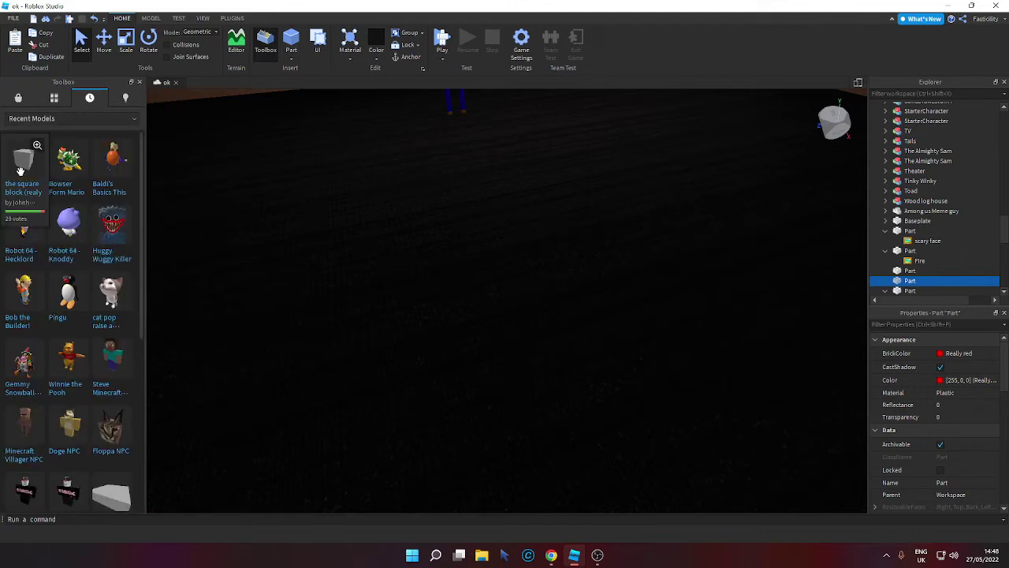
{"action": "left_click", "coordinate": [20, 171]}
Switch the Toolbox category to Images and search for "scary face" again.
{"action": "left_click", "coordinate": [18, 97]}
{"action": "left_click", "coordinate": [20, 119]}
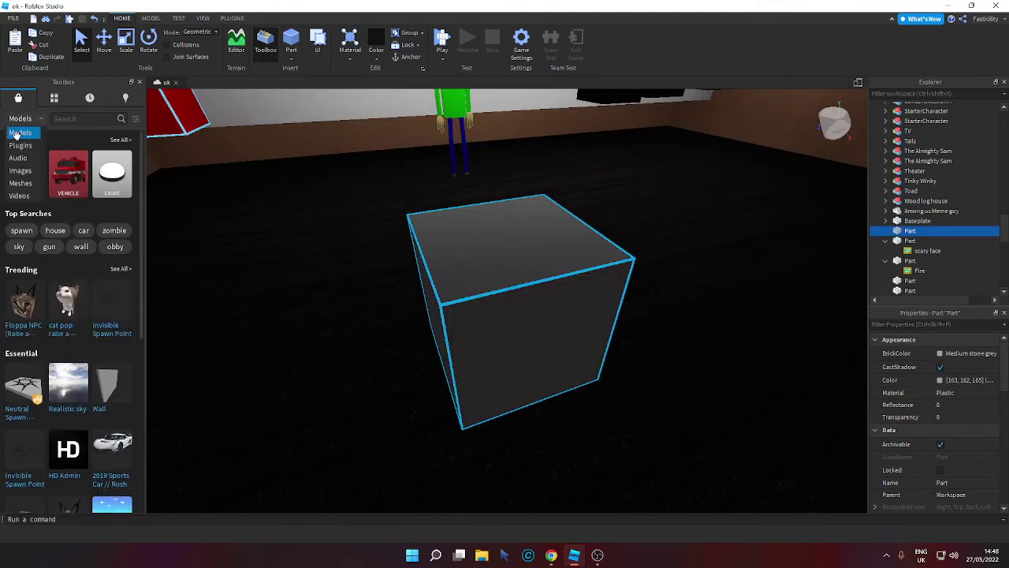
{"action": "left_click", "coordinate": [21, 170]}
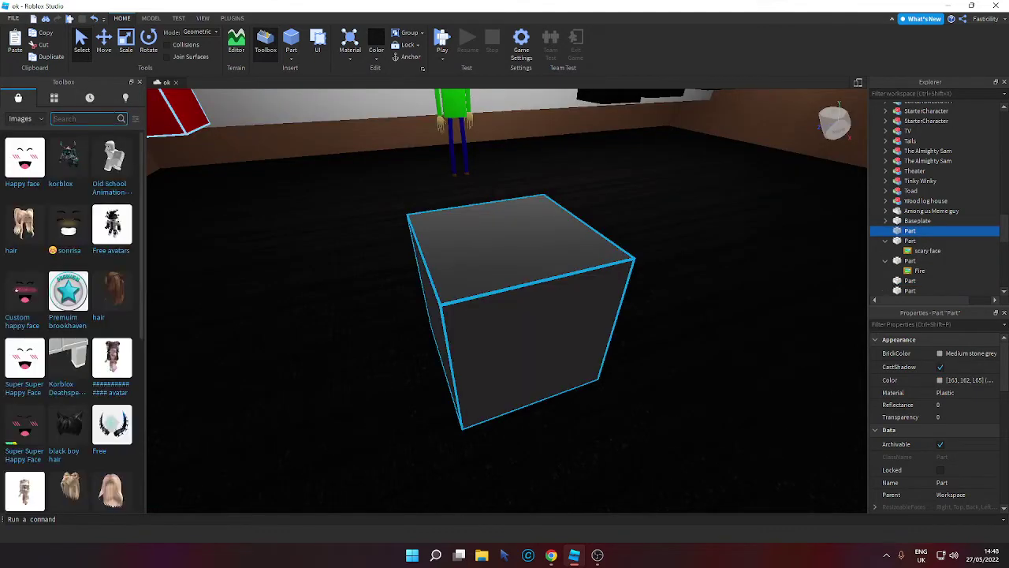
{"action": "type", "text": "scar"}
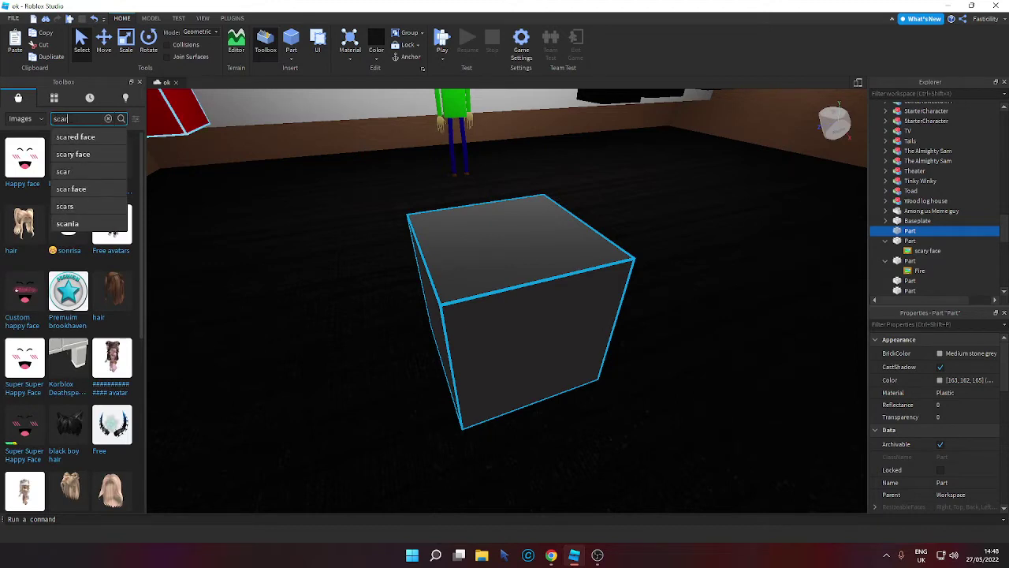
{"action": "type", "text": "y face"}
{"action": "key", "text": "Return"}
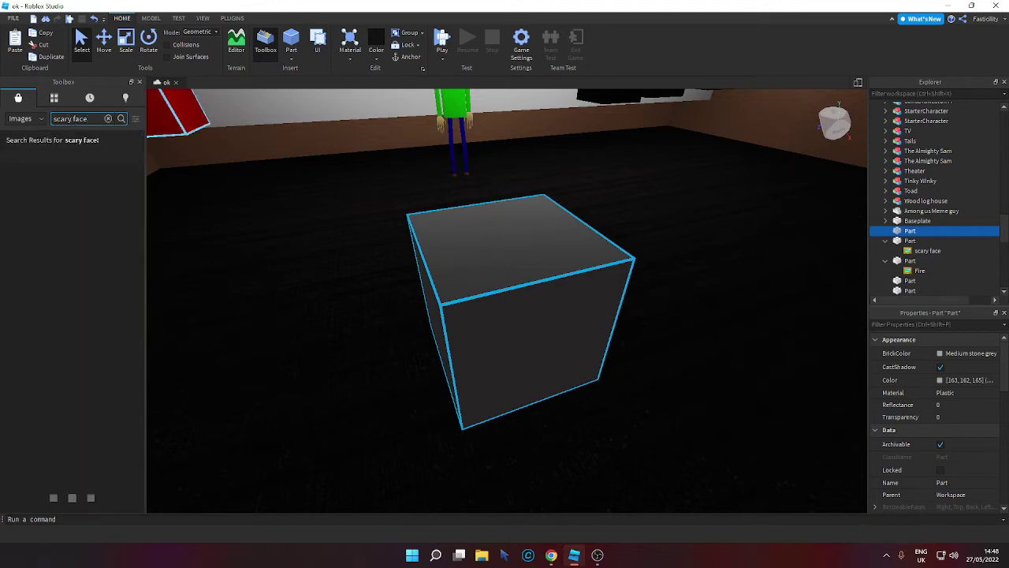
Colour the new block Really black and apply the grey open-mouthed "Scary face!" image to it.
{"action": "right_click_drag", "start_coordinate": [230, 265], "coordinate": [231, 268]}
{"action": "scroll", "coordinate": [231, 267], "scroll_direction": "down", "scroll_amount": 3}
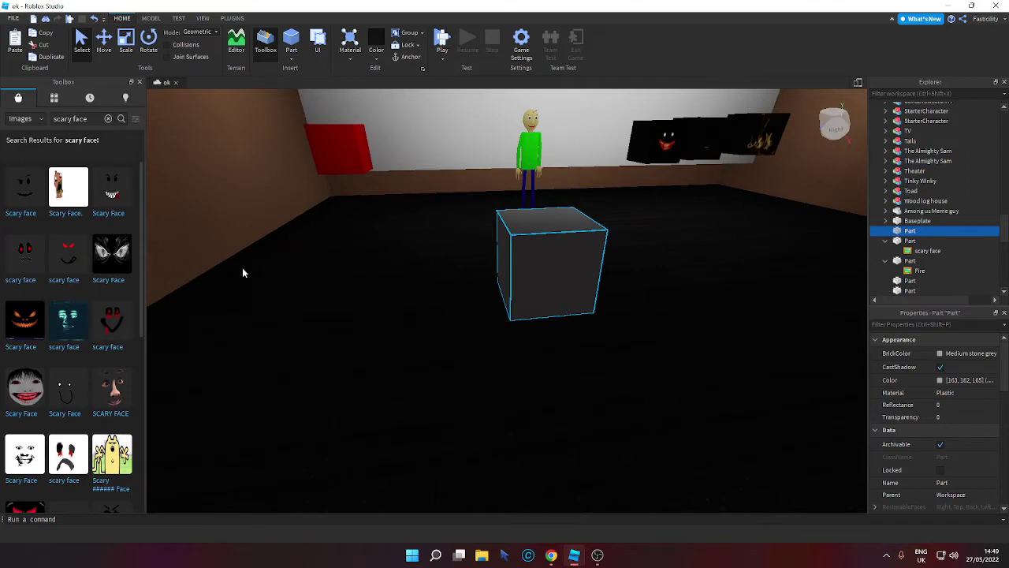
{"action": "key", "text": "w"}
{"action": "left_click", "coordinate": [376, 40]}
{"action": "scroll", "coordinate": [106, 316], "scroll_direction": "down", "scroll_amount": 5}
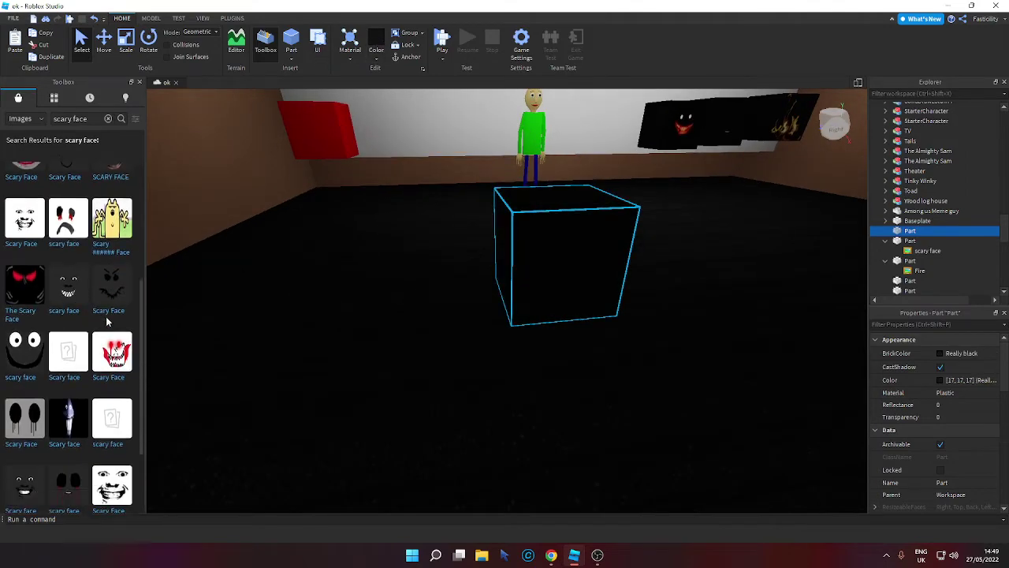
{"action": "scroll", "coordinate": [23, 353], "scroll_direction": "down", "scroll_amount": 6}
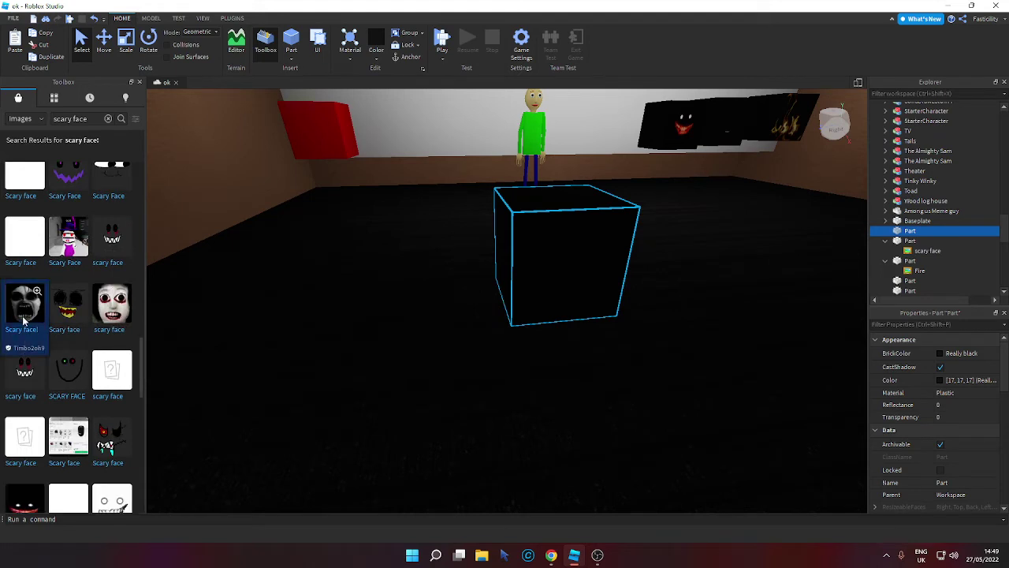
{"action": "scroll", "coordinate": [24, 321], "scroll_direction": "down", "scroll_amount": 5}
{"action": "scroll", "coordinate": [23, 321], "scroll_direction": "down", "scroll_amount": 3}
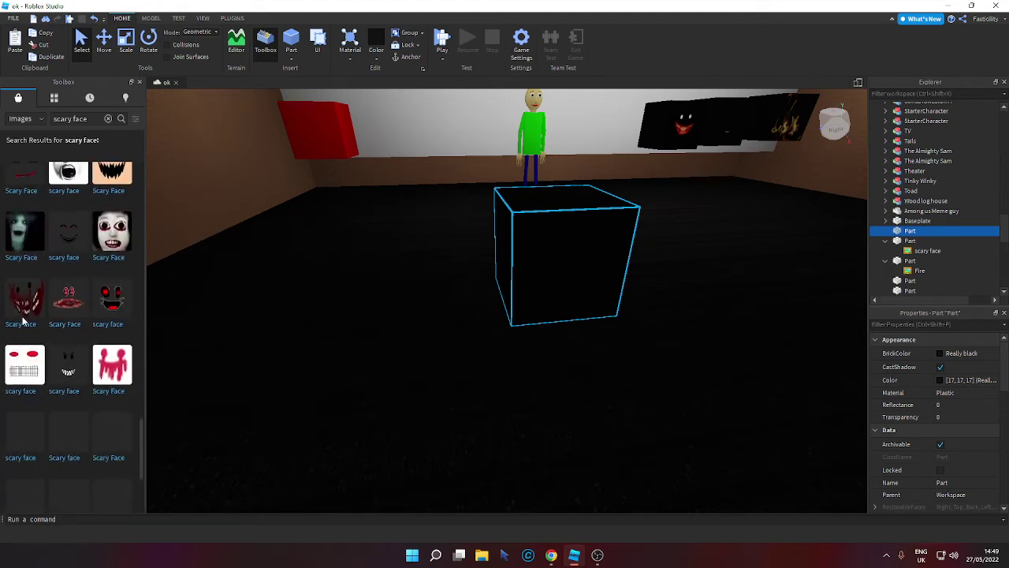
{"action": "scroll", "coordinate": [20, 320], "scroll_direction": "up", "scroll_amount": 6}
{"action": "scroll", "coordinate": [21, 319], "scroll_direction": "up", "scroll_amount": 2}
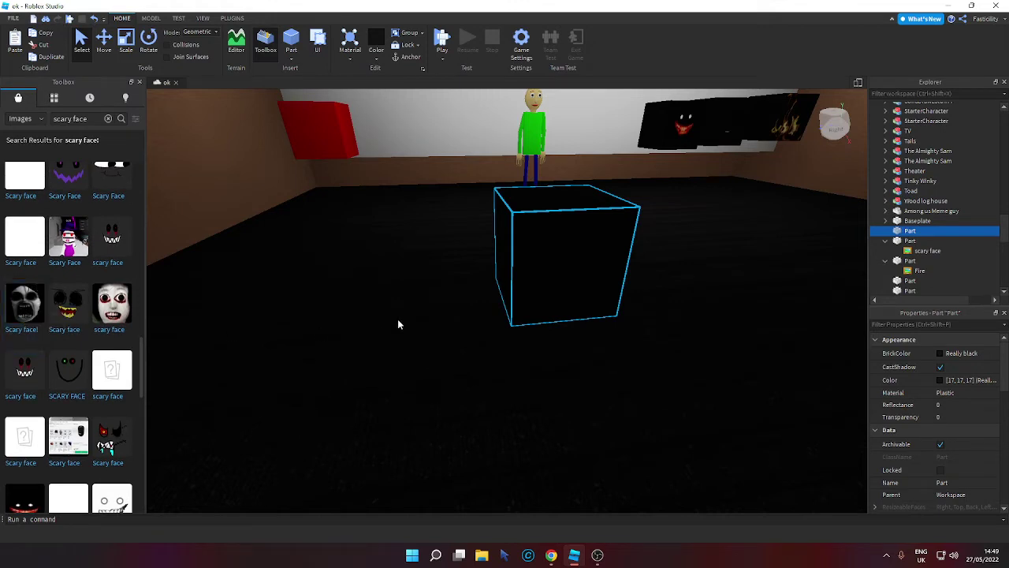
{"action": "left_click_drag", "start_coordinate": [398, 324], "coordinate": [577, 273]}
Move the open-mouthed "Scary face!" block to the white wall between Baldi and the smiling black block.
{"action": "key", "text": "ctrl+r"}
{"action": "right_click_drag", "start_coordinate": [576, 281], "coordinate": [577, 274]}
{"action": "left_click_drag", "start_coordinate": [576, 273], "coordinate": [577, 280]}
{"action": "right_click_drag", "start_coordinate": [576, 274], "coordinate": [577, 281]}
{"action": "left_click_drag", "start_coordinate": [578, 281], "coordinate": [585, 273]}
{"action": "right_click_drag", "start_coordinate": [578, 280], "coordinate": [584, 273]}
{"action": "scroll", "coordinate": [577, 281], "scroll_direction": "up", "scroll_amount": 2}
{"action": "left_click_drag", "start_coordinate": [584, 273], "coordinate": [577, 260]}
{"action": "key", "text": "s"}
{"action": "right_click_drag", "start_coordinate": [575, 260], "coordinate": [31, 146]}
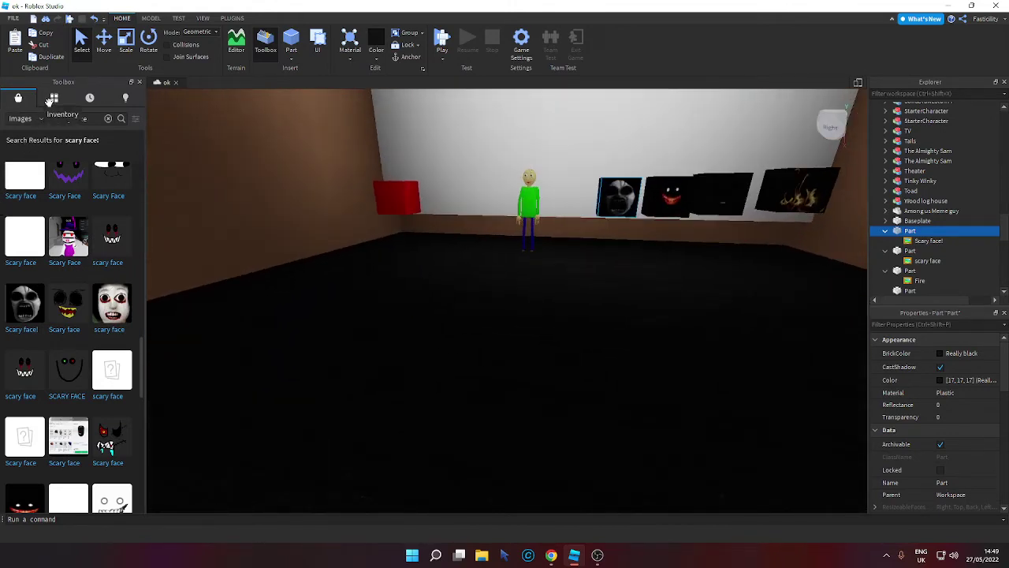
Insert one more square block on the black floor from the recently used Toolbox models.
{"action": "left_click", "coordinate": [89, 99]}
{"action": "right_click_drag", "start_coordinate": [193, 155], "coordinate": [321, 292]}
{"action": "left_click", "coordinate": [13, 181]}
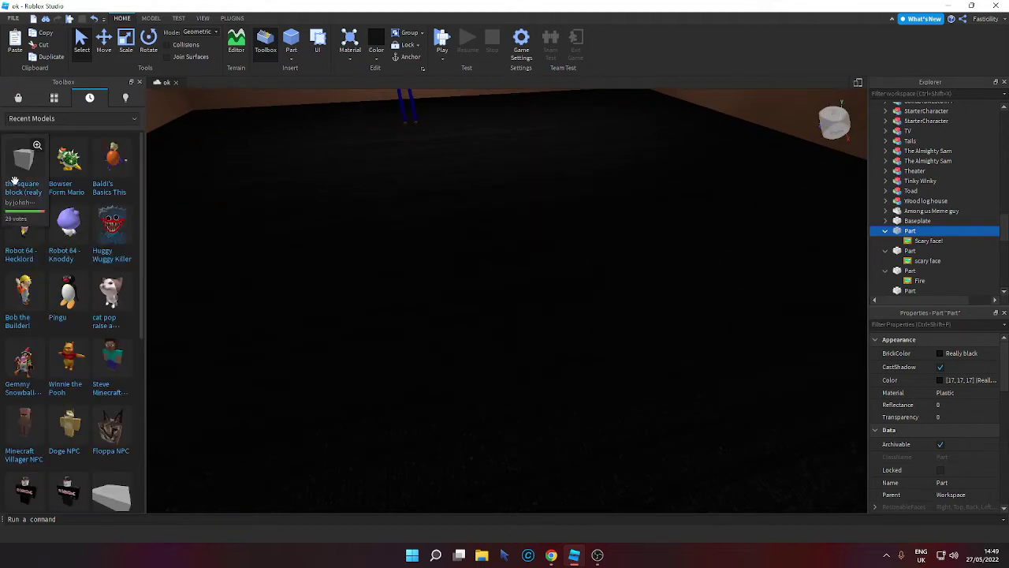
Switch the Toolbox category to Images and colour the new block Really black.
{"action": "left_click", "coordinate": [18, 98]}
{"action": "left_click", "coordinate": [21, 119]}
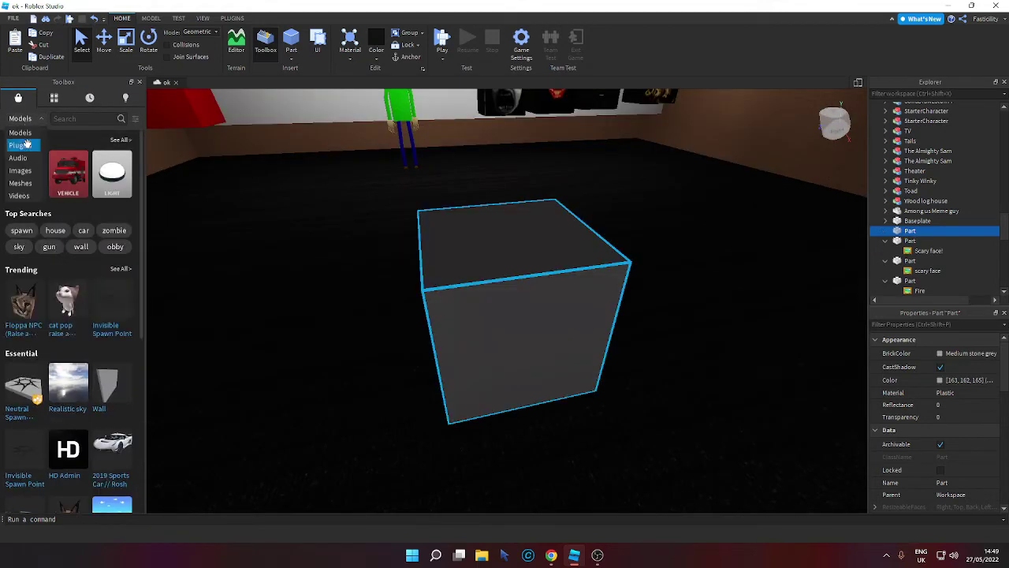
{"action": "left_click", "coordinate": [20, 171]}
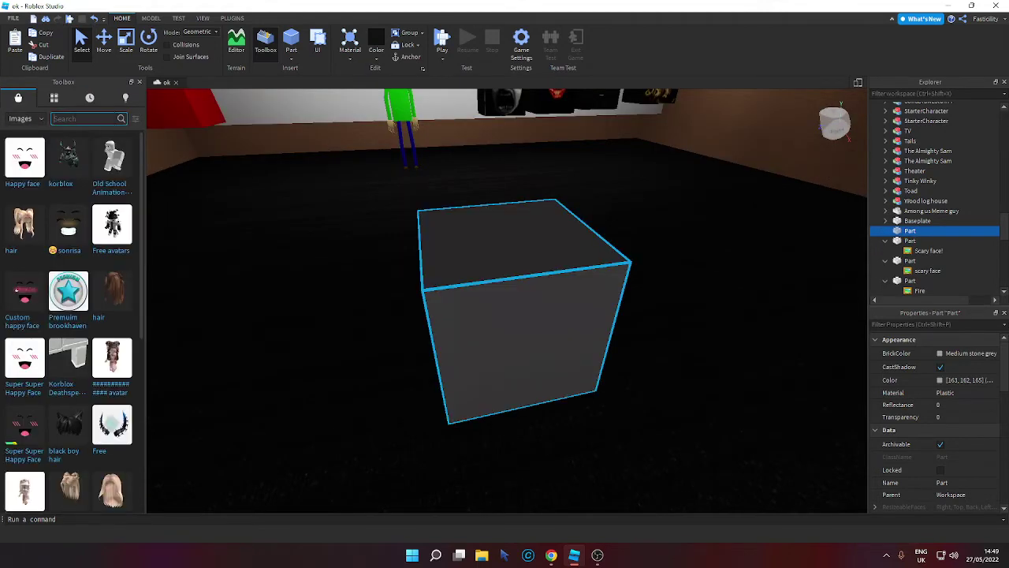
{"action": "left_click", "coordinate": [445, 338]}
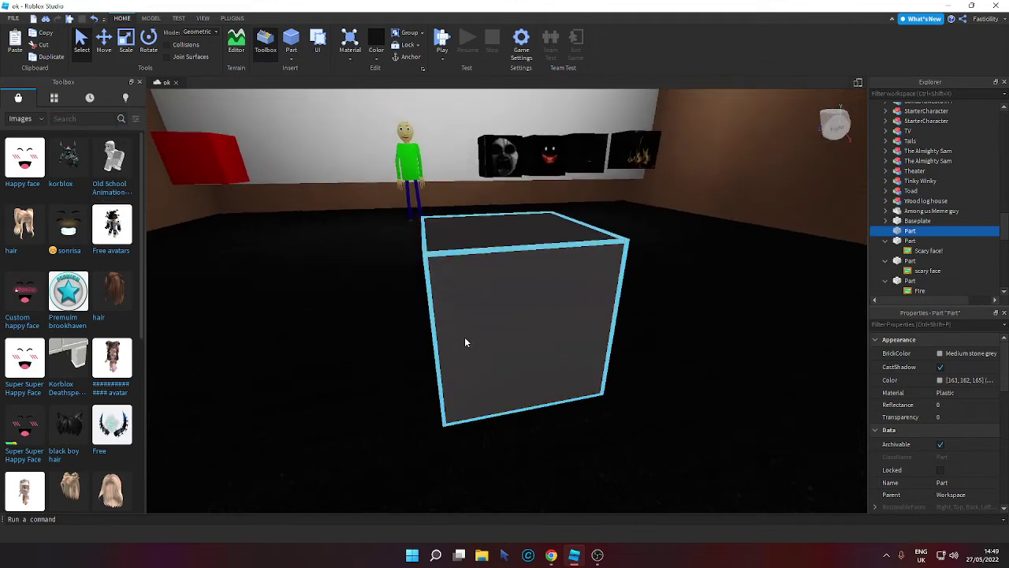
{"action": "left_click", "coordinate": [376, 39]}
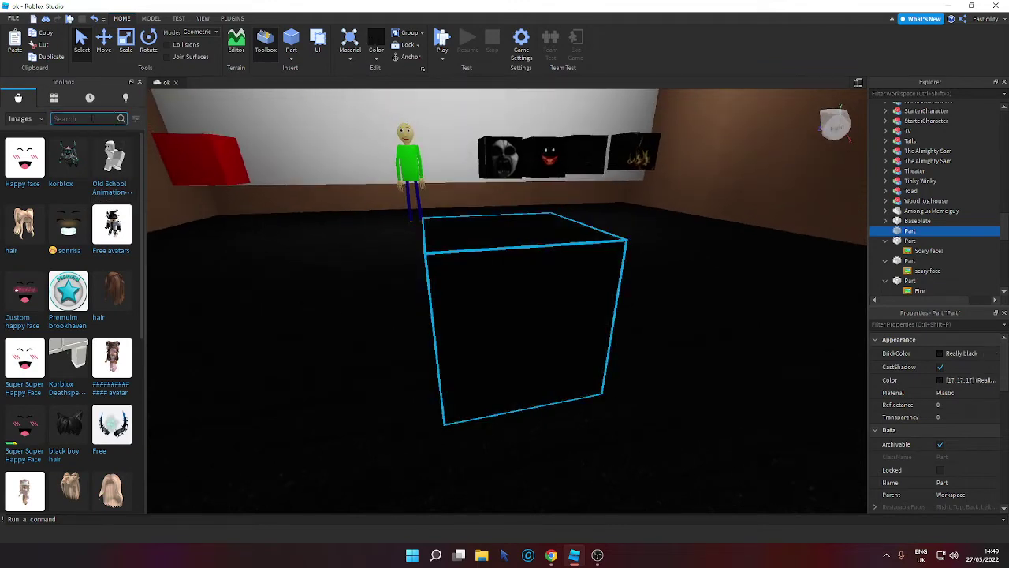
{"action": "scroll", "coordinate": [67, 307], "scroll_direction": "down", "scroll_amount": 5}
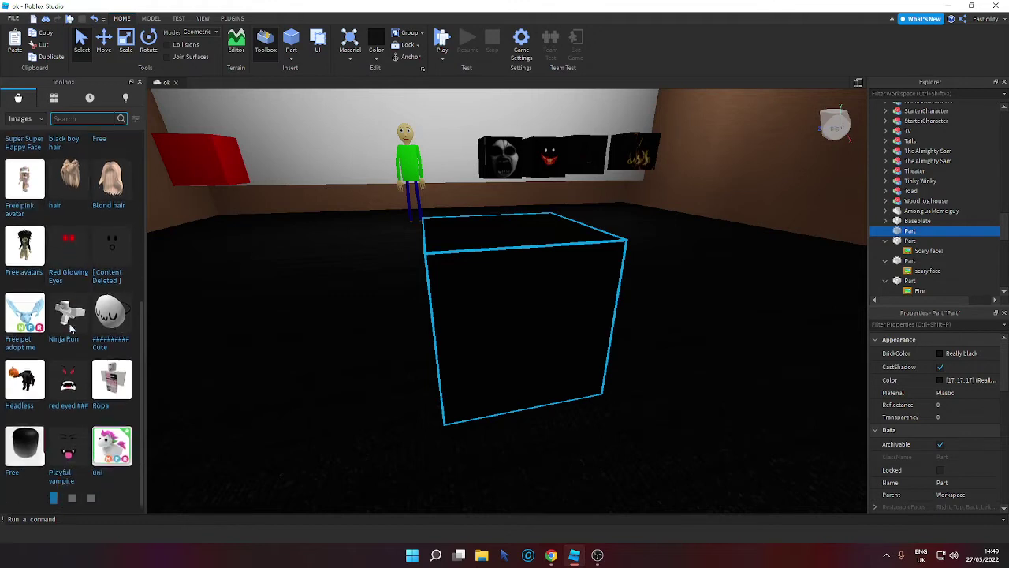
{"action": "scroll", "coordinate": [69, 293], "scroll_direction": "up", "scroll_amount": 5}
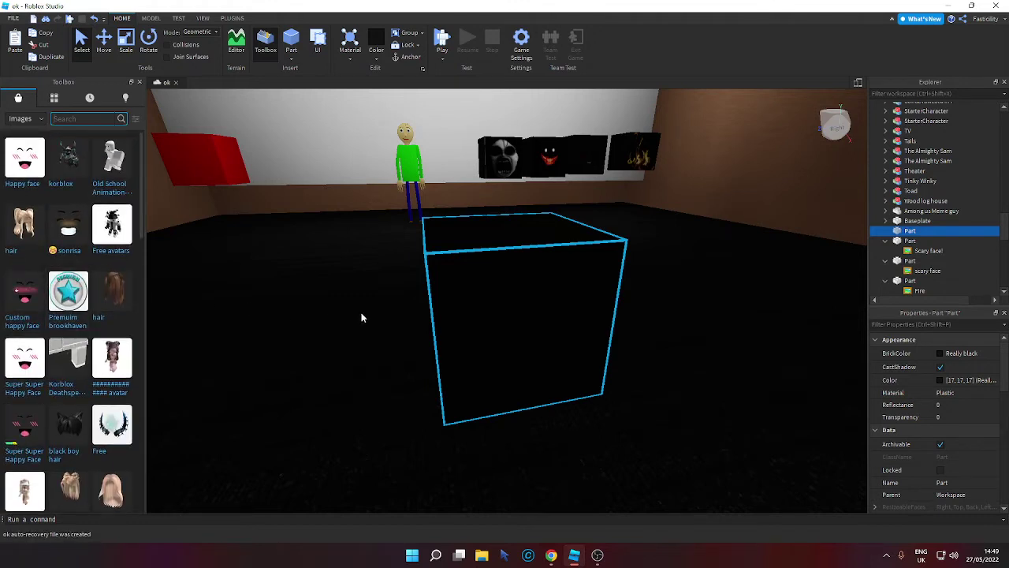
{"action": "type", "text": "scary im"}
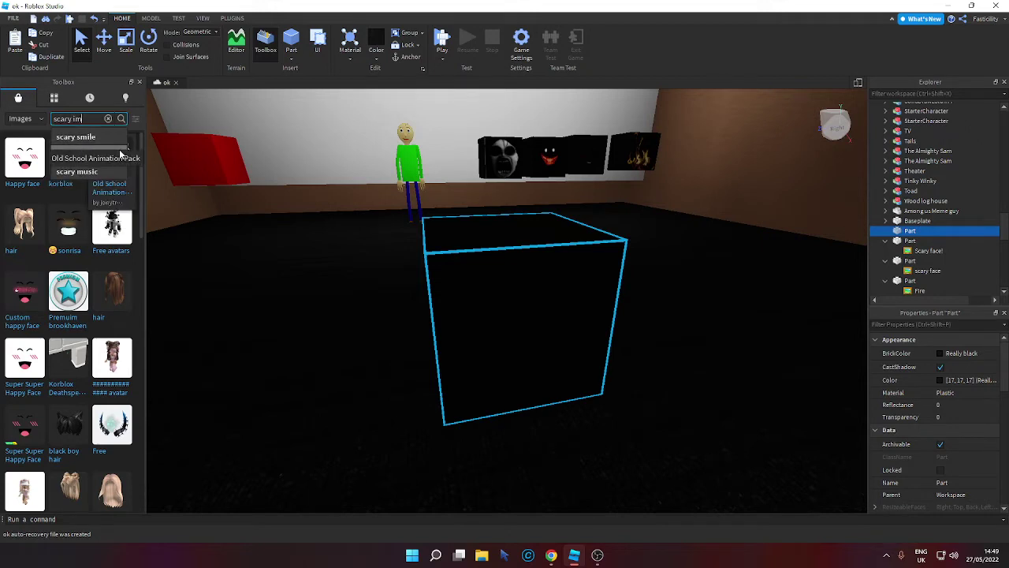
{"action": "key", "text": "BackSpace"}
{"action": "key", "text": "BackSpace"}
{"action": "key", "text": "BackSpace"}
{"action": "key", "text": "BackSpace"}
{"action": "key", "text": "BackSpace"}
{"action": "key", "text": "BackSpace"}
{"action": "key", "text": "BackSpace"}
{"action": "key", "text": "BackSpace"}
Search the images for "mr incredible becoming uncanny" and apply the white distorted "mr incredible become uncanny" face to the black block.
{"action": "type", "text": "m"}
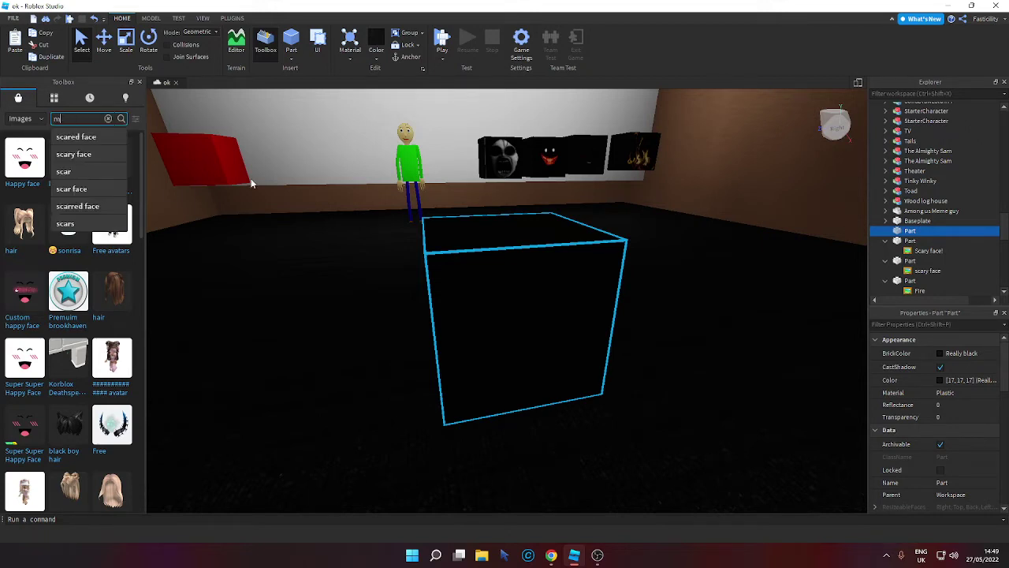
{"action": "type", "text": "r in"}
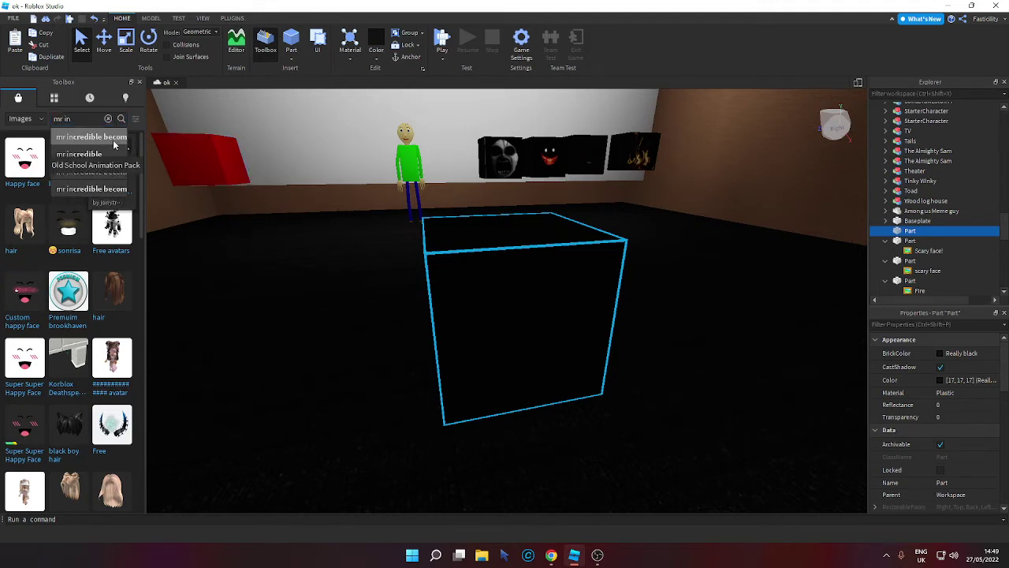
{"action": "left_click", "coordinate": [111, 138]}
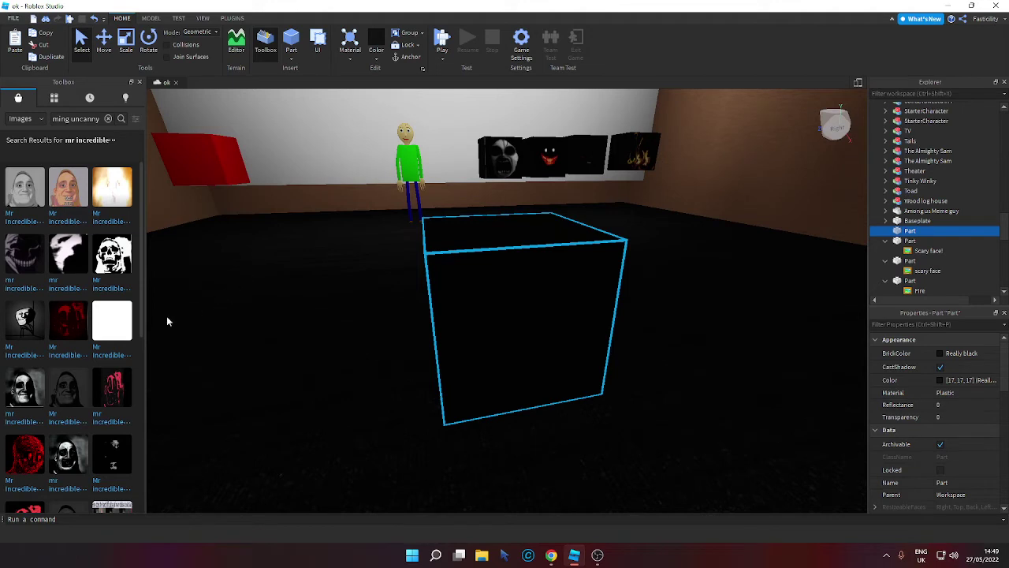
{"action": "scroll", "coordinate": [3, 416], "scroll_direction": "down", "scroll_amount": 3}
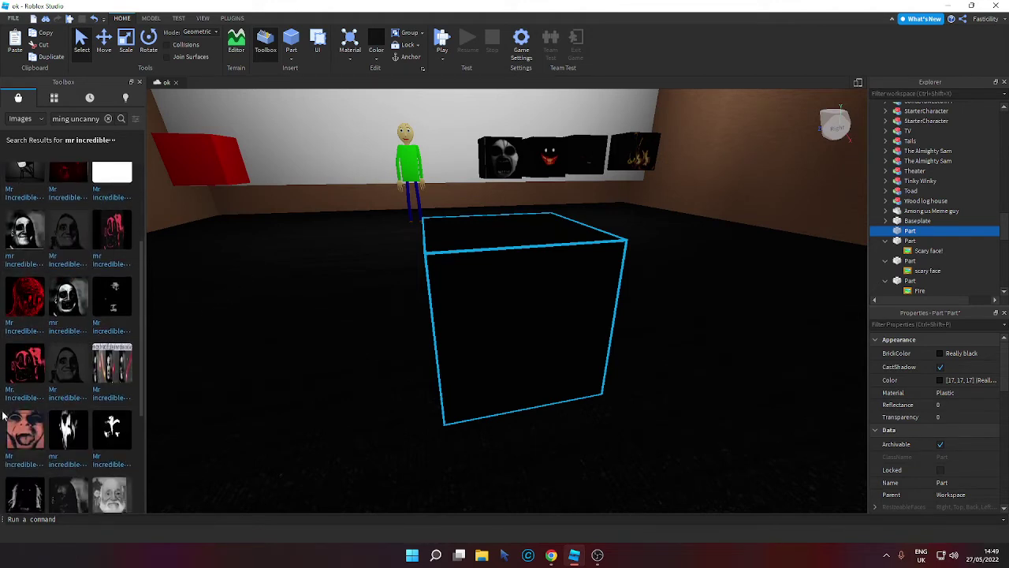
{"action": "scroll", "coordinate": [36, 390], "scroll_direction": "down", "scroll_amount": 1}
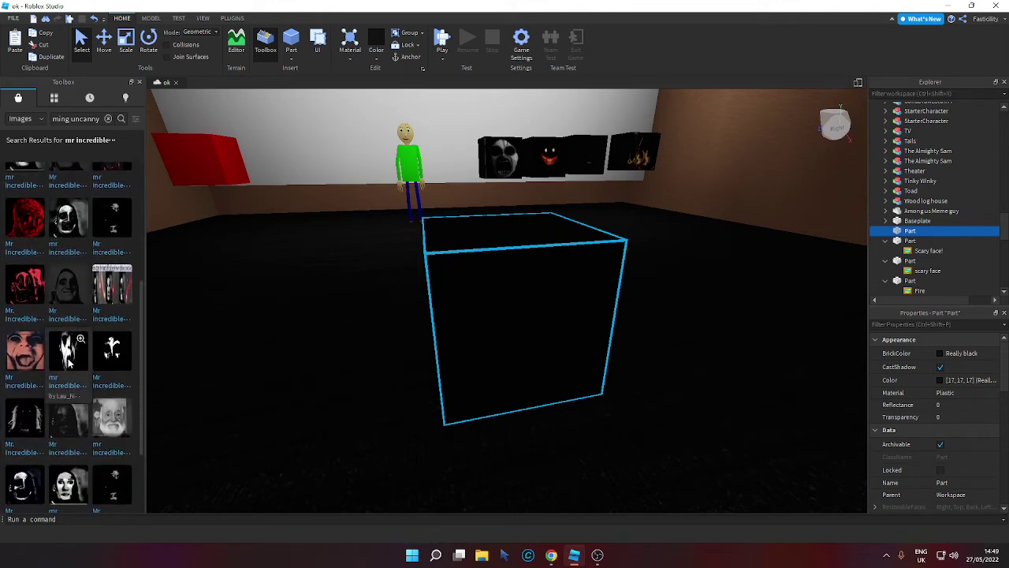
{"action": "left_click_drag", "start_coordinate": [85, 377], "coordinate": [481, 291]}
Move the Mr Incredible block to the white wall between Baldi and the open-mouthed "Scary face!" block.
{"action": "key", "text": "r"}
{"action": "right_click_drag", "start_coordinate": [484, 293], "coordinate": [481, 291]}
{"action": "left_click_drag", "start_coordinate": [481, 291], "coordinate": [482, 291]}
{"action": "right_click_drag", "start_coordinate": [480, 291], "coordinate": [482, 291]}
{"action": "key", "text": "w"}
{"action": "left_click_drag", "start_coordinate": [482, 291], "coordinate": [478, 305]}
{"action": "scroll", "coordinate": [480, 339], "scroll_direction": "down", "scroll_amount": 1}
{"action": "scroll", "coordinate": [480, 338], "scroll_direction": "down", "scroll_amount": 3}
{"action": "right_click_drag", "start_coordinate": [480, 338], "coordinate": [481, 338]}
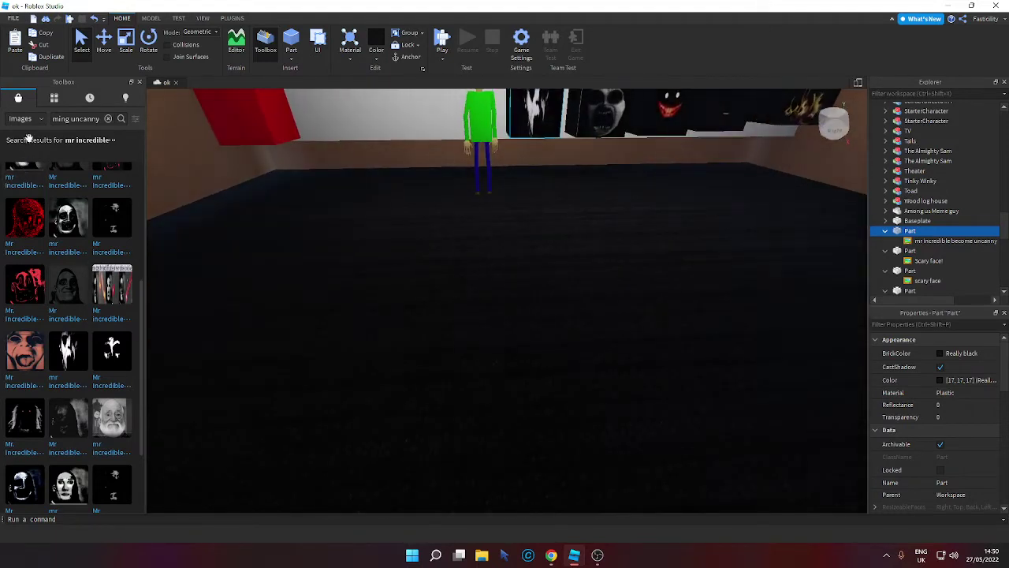
Open the recently used Toolbox models.
{"action": "left_click", "coordinate": [89, 97]}
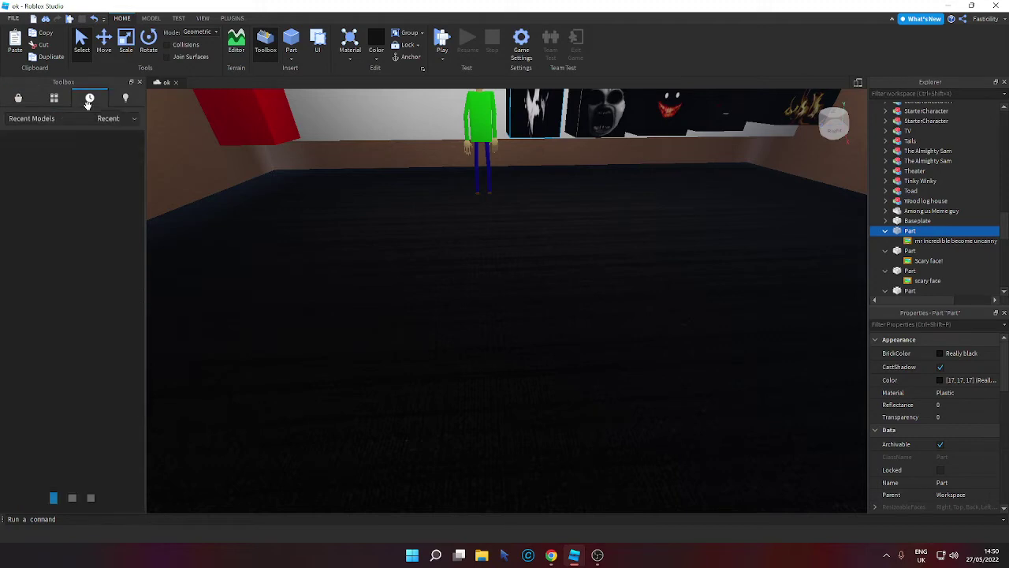
Insert the recently used square block into the theatre and colour it Really black.
{"action": "left_click", "coordinate": [31, 162]}
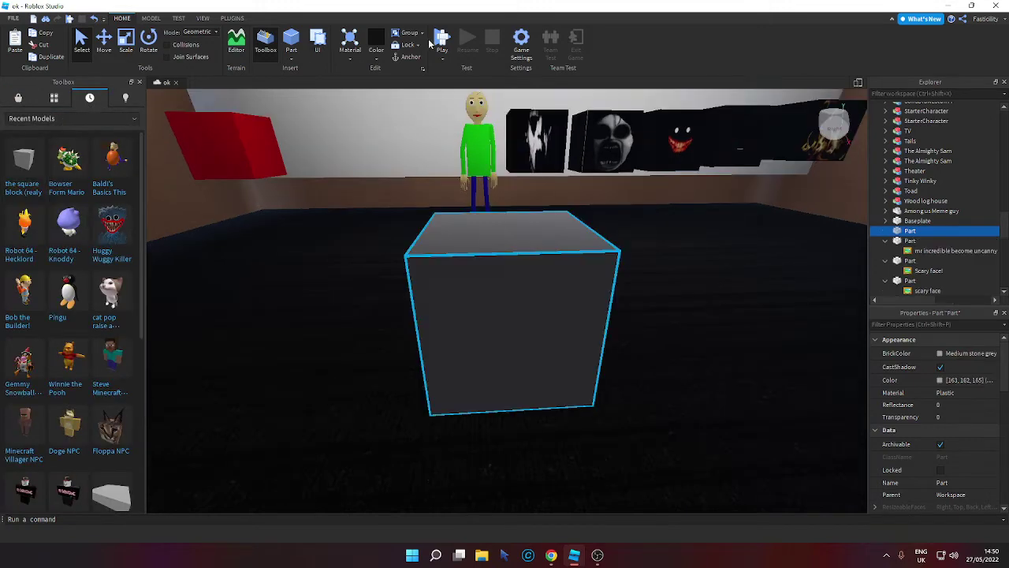
{"action": "left_click", "coordinate": [374, 41]}
Search the marketplace images for "mr incredible becoming uncanny".
{"action": "left_click", "coordinate": [16, 100]}
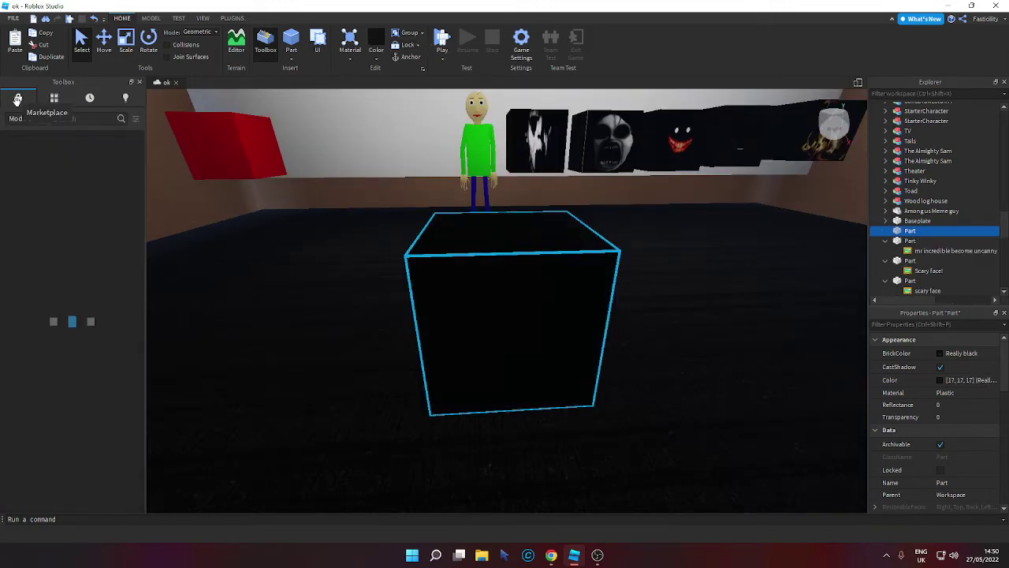
{"action": "left_click", "coordinate": [21, 118]}
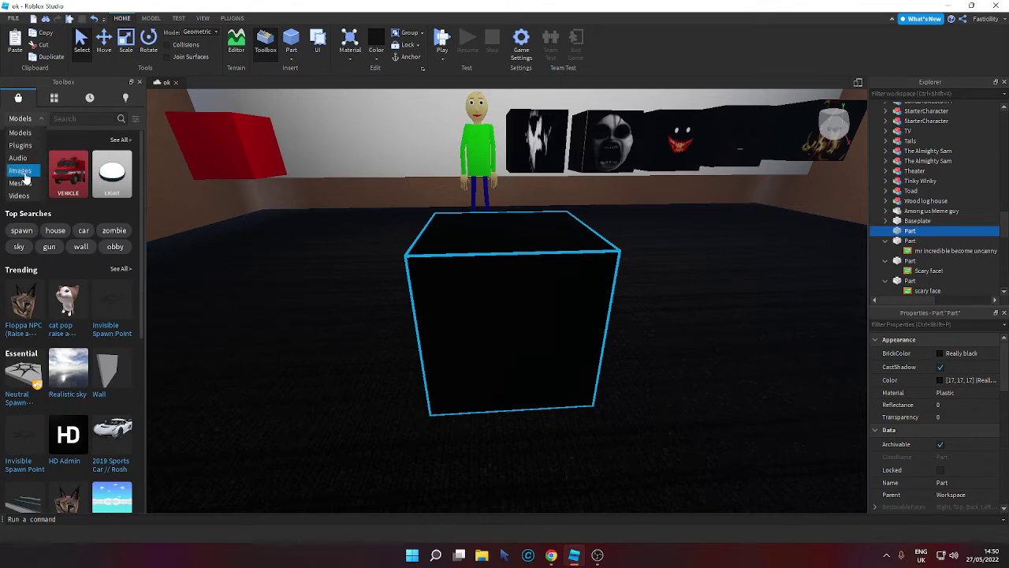
{"action": "left_click", "coordinate": [22, 171]}
{"action": "type", "text": "mr"}
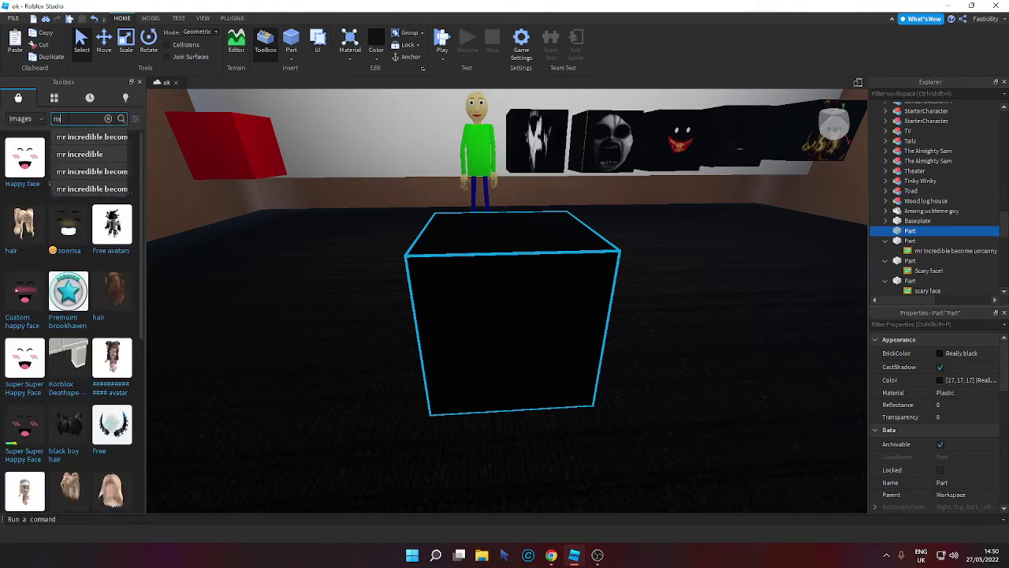
{"action": "type", "text": " in"}
{"action": "left_click", "coordinate": [74, 136]}
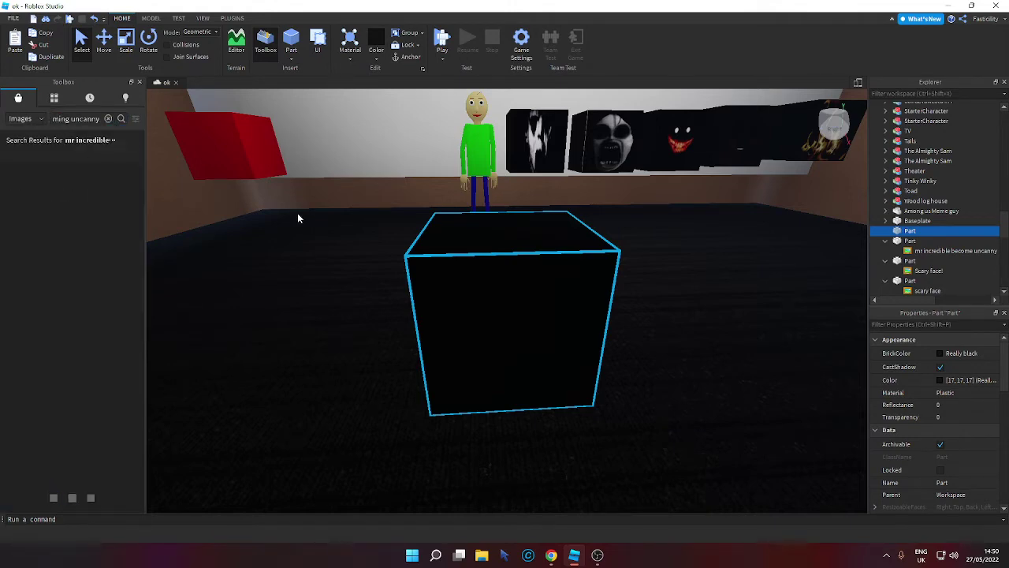
Apply the red-on-black distorted Mr Incredible image to a face of the new black block.
{"action": "key", "text": "e"}
{"action": "right_click_drag", "start_coordinate": [297, 213], "coordinate": [298, 218]}
{"action": "key", "text": "a"}
{"action": "key", "text": "a"}
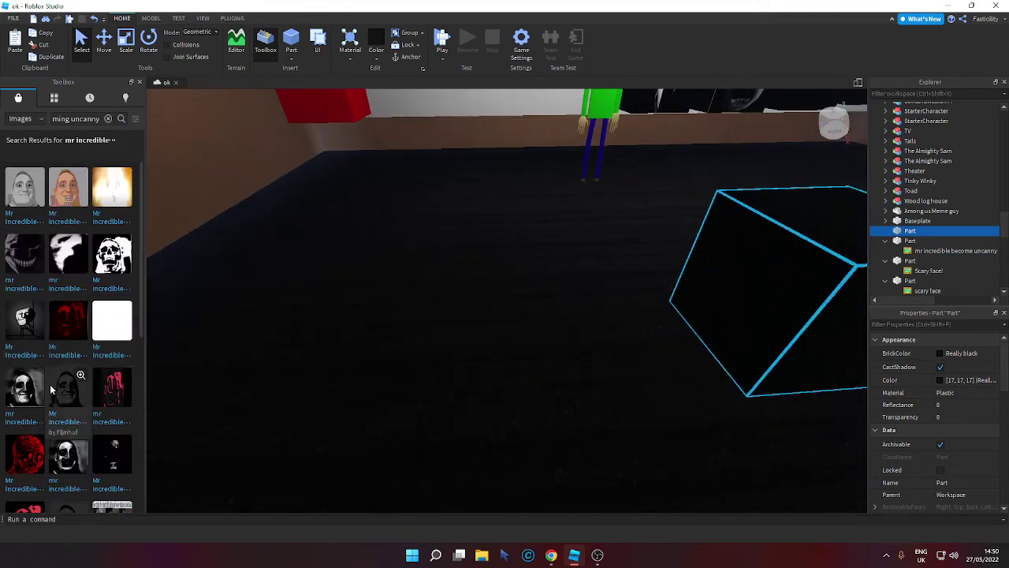
{"action": "key", "text": "s"}
{"action": "key", "text": "d"}
{"action": "key", "text": "w"}
{"action": "scroll", "coordinate": [41, 420], "scroll_direction": "down", "scroll_amount": 1}
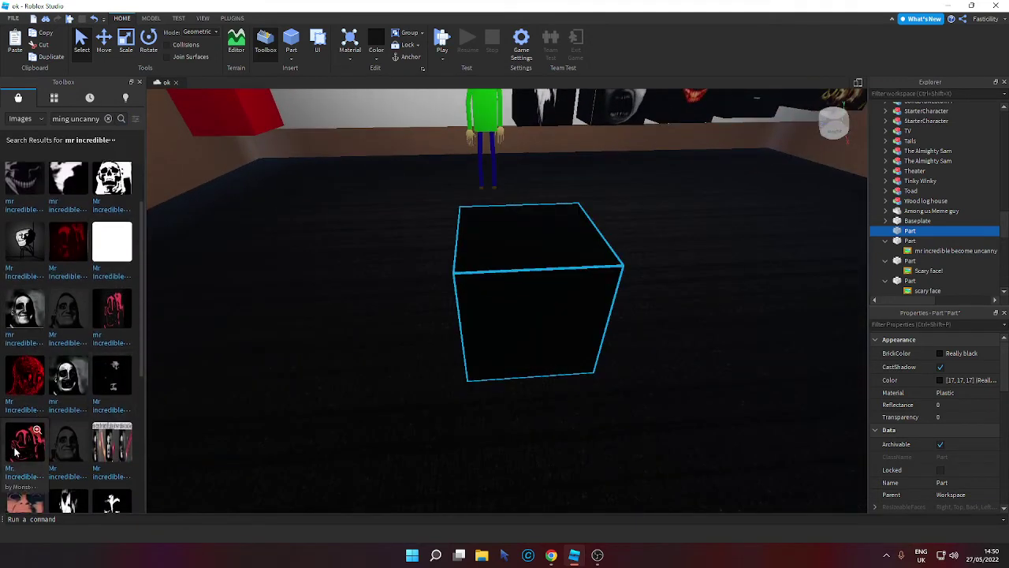
{"action": "left_click_drag", "start_coordinate": [15, 452], "coordinate": [500, 316]}
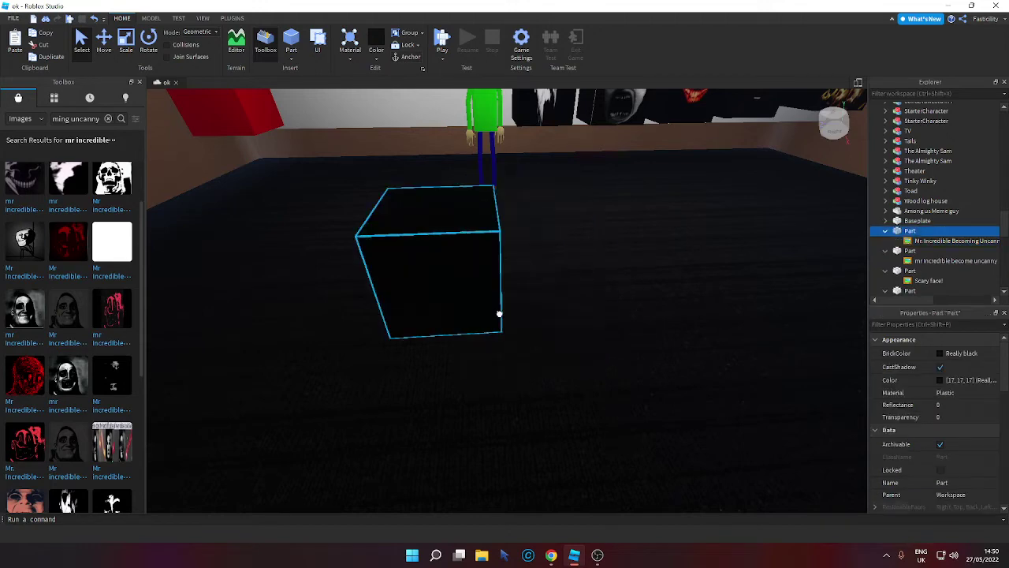
Move the Baldi Ragdoll aside and place the red-face block at the near end of the picture block row along the white screen.
{"action": "scroll", "coordinate": [500, 310], "scroll_direction": "down", "scroll_amount": 2}
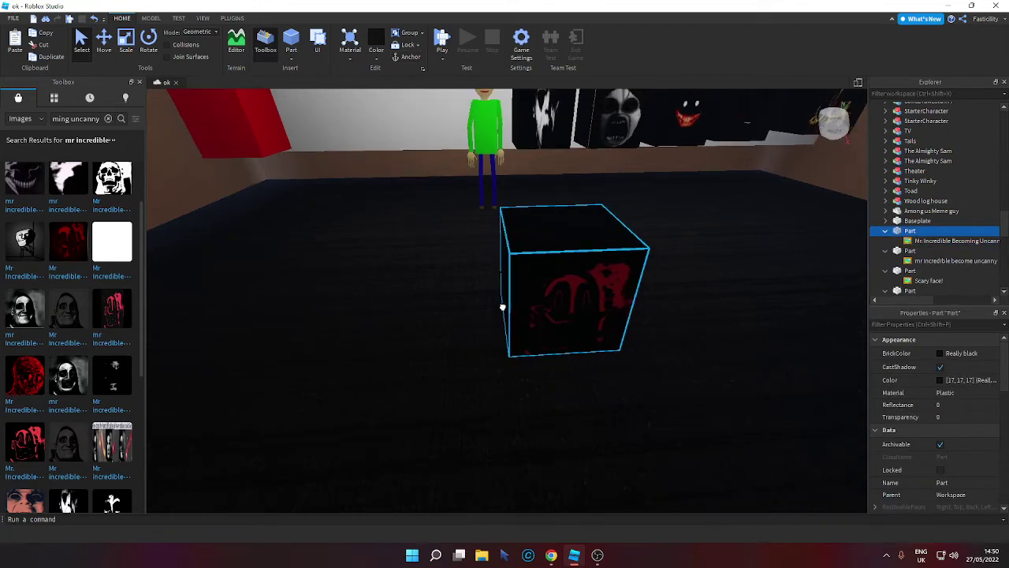
{"action": "left_click_drag", "start_coordinate": [483, 150], "coordinate": [416, 300]}
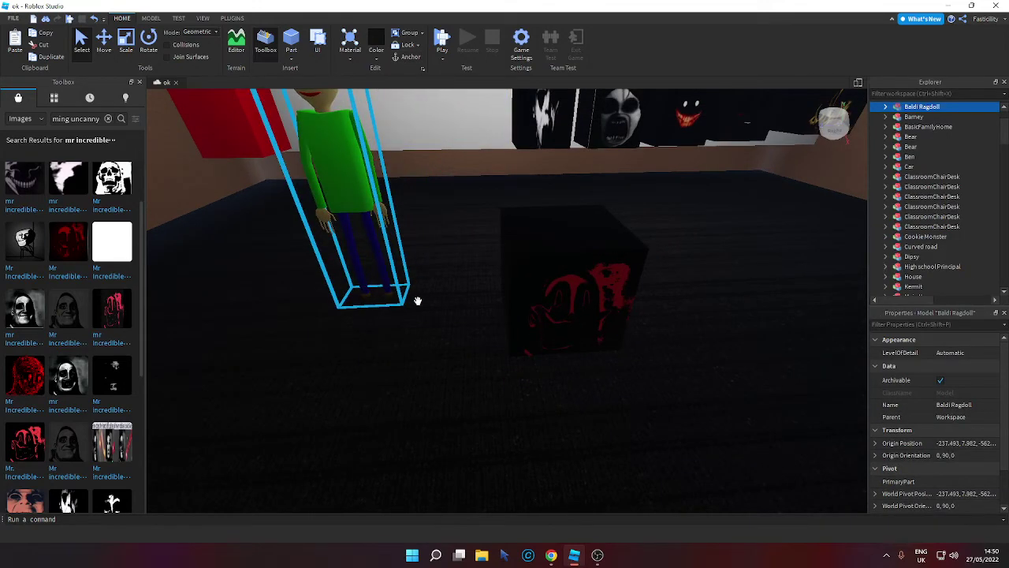
{"action": "left_click_drag", "start_coordinate": [534, 302], "coordinate": [464, 105]}
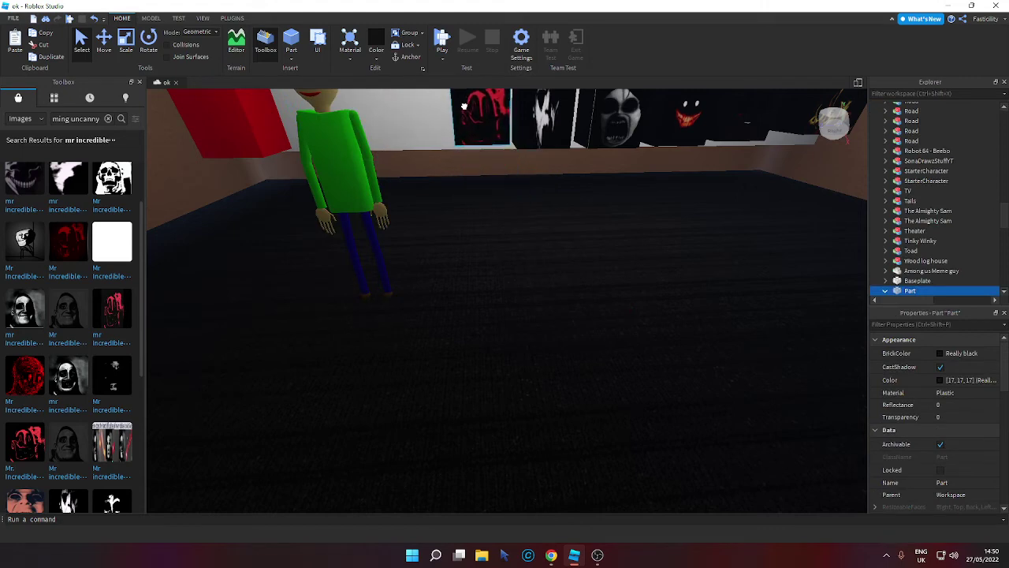
Insert another recently used square block on the theatre floor and colour it Really black.
{"action": "scroll", "coordinate": [485, 207], "scroll_direction": "down", "scroll_amount": 2}
{"action": "right_click_drag", "start_coordinate": [484, 207], "coordinate": [485, 207]}
{"action": "scroll", "coordinate": [484, 207], "scroll_direction": "up", "scroll_amount": 2}
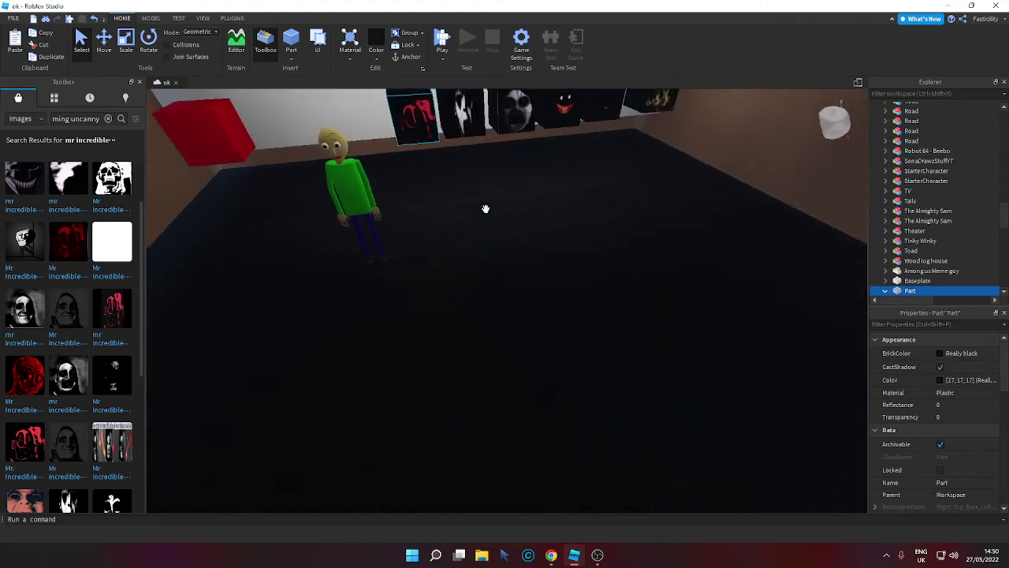
{"action": "scroll", "coordinate": [1, 373], "scroll_direction": "down", "scroll_amount": 4}
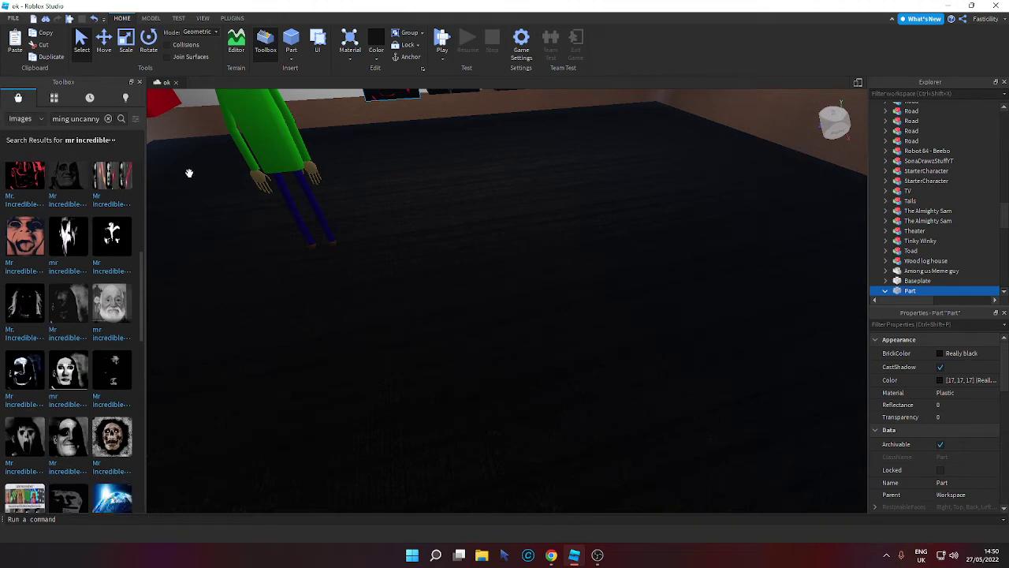
{"action": "right_click_drag", "start_coordinate": [237, 183], "coordinate": [237, 184]}
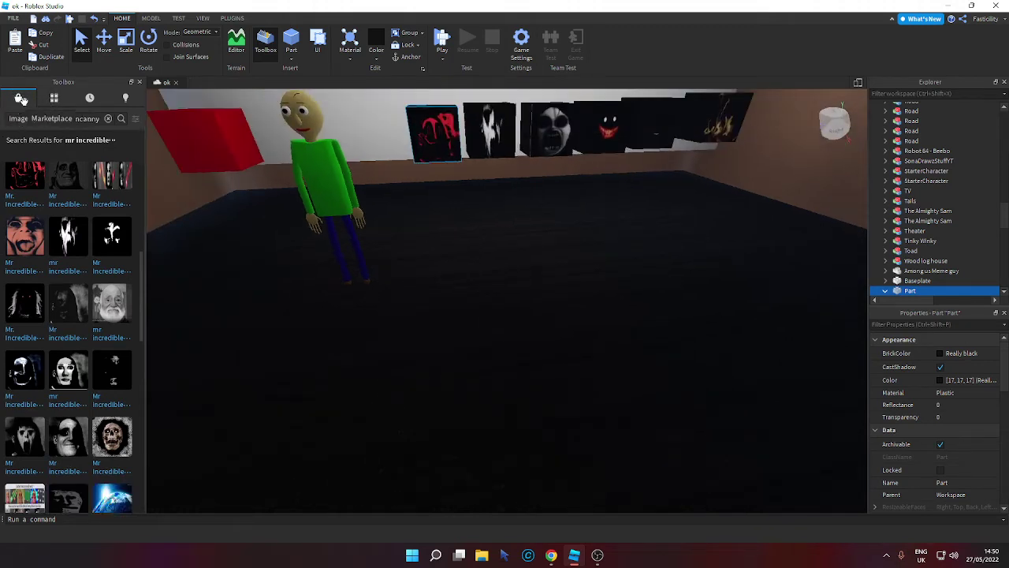
{"action": "left_click", "coordinate": [88, 99]}
{"action": "left_click", "coordinate": [430, 313]}
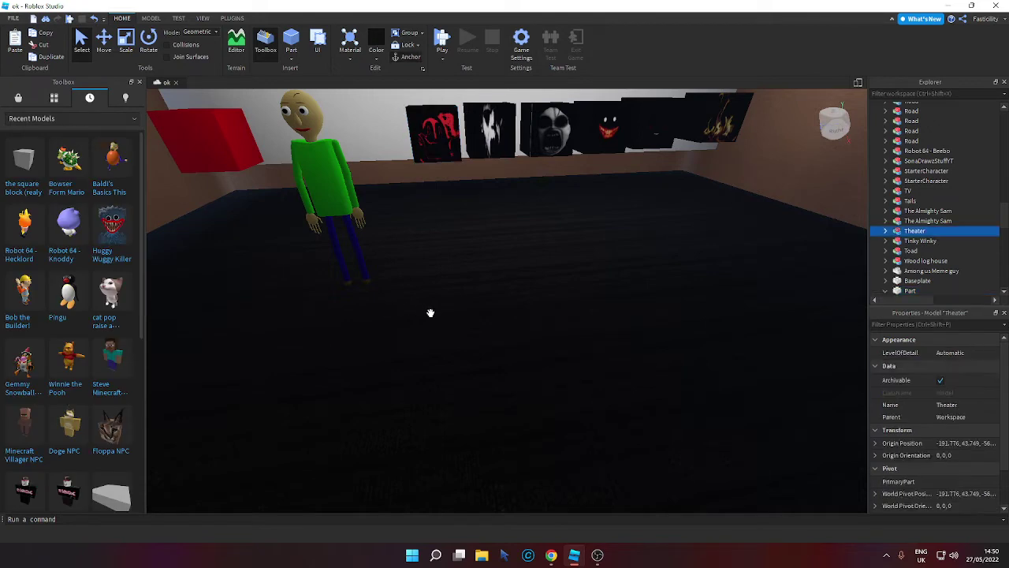
{"action": "left_click", "coordinate": [30, 181]}
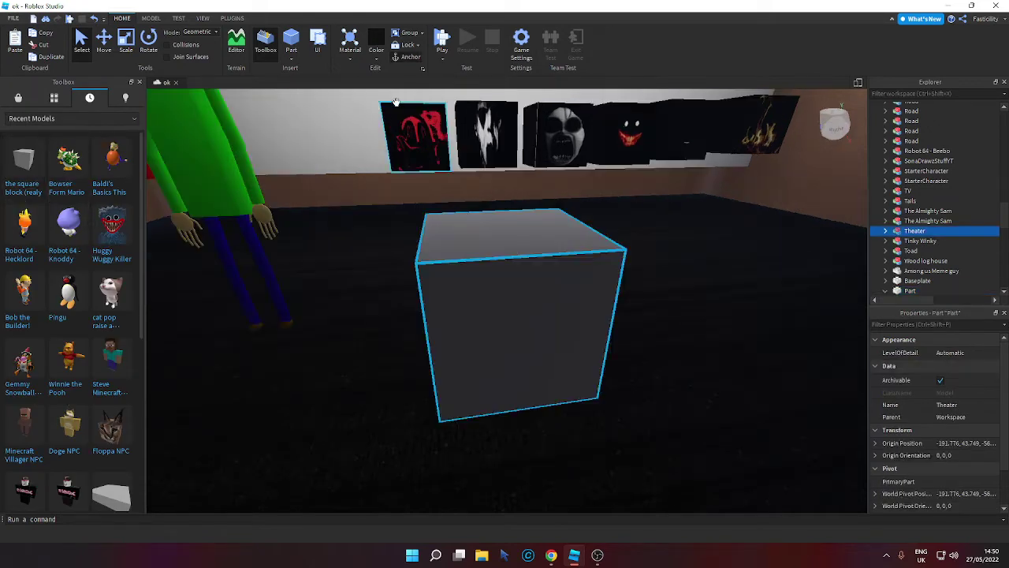
{"action": "left_click", "coordinate": [377, 41]}
Browse the marketplace images and apply Red Glowing Eyes to the new black block.
{"action": "left_click", "coordinate": [18, 98]}
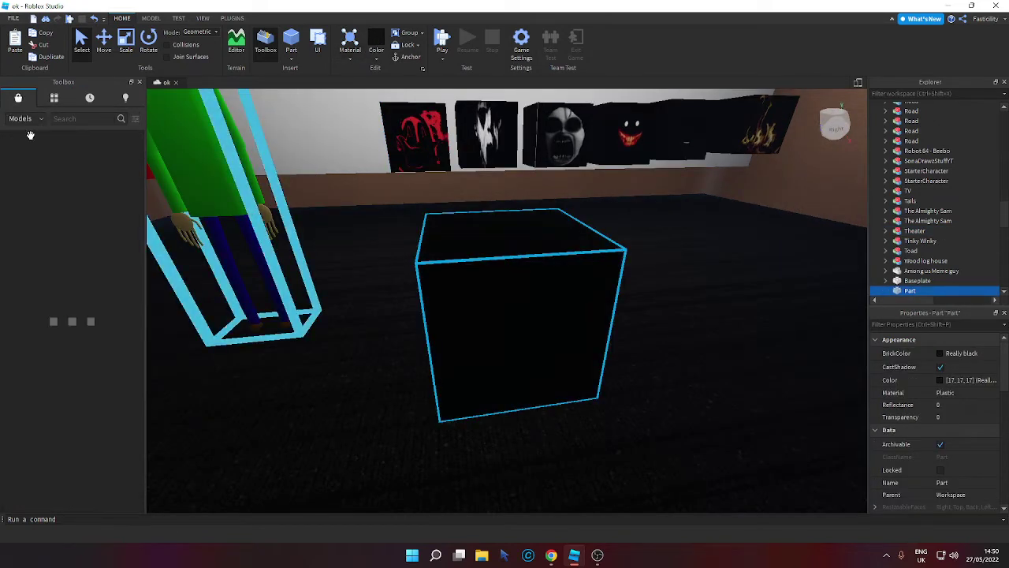
{"action": "left_click", "coordinate": [24, 118]}
{"action": "left_click", "coordinate": [19, 170]}
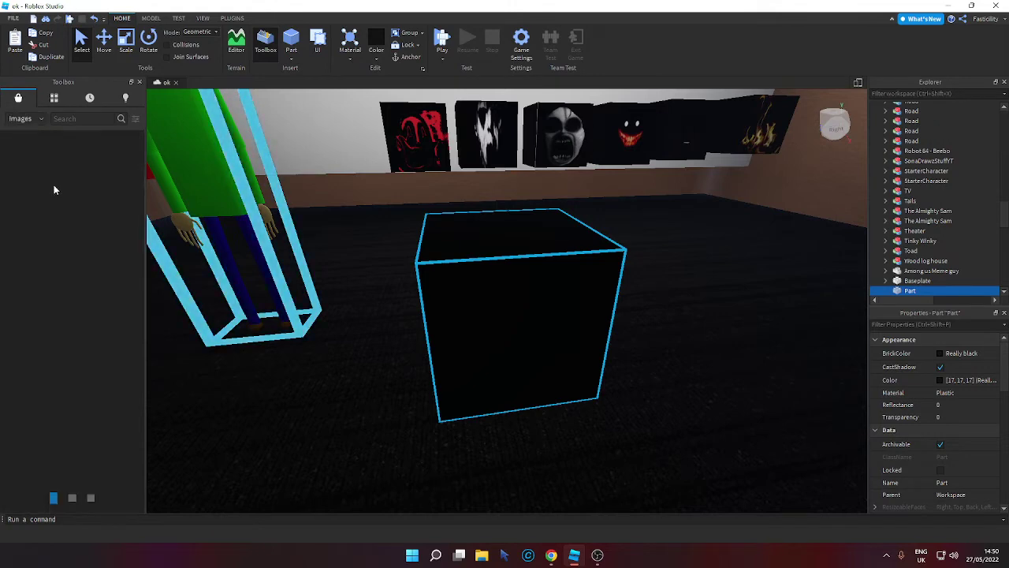
{"action": "scroll", "coordinate": [12, 298], "scroll_direction": "down", "scroll_amount": 5}
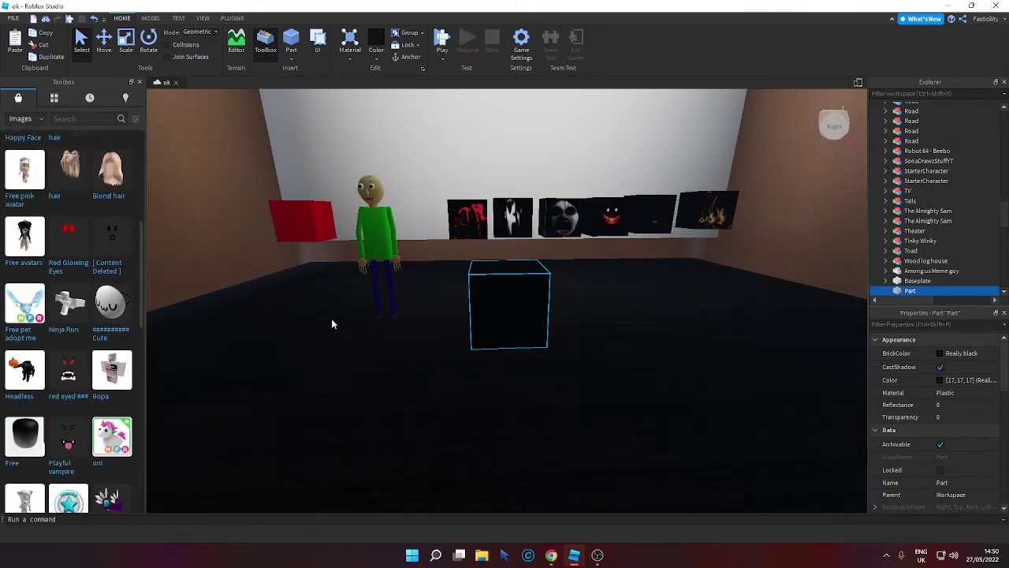
{"action": "scroll", "coordinate": [331, 320], "scroll_direction": "up", "scroll_amount": 2}
{"action": "scroll", "coordinate": [27, 228], "scroll_direction": "up", "scroll_amount": 5}
{"action": "scroll", "coordinate": [27, 220], "scroll_direction": "down", "scroll_amount": 5}
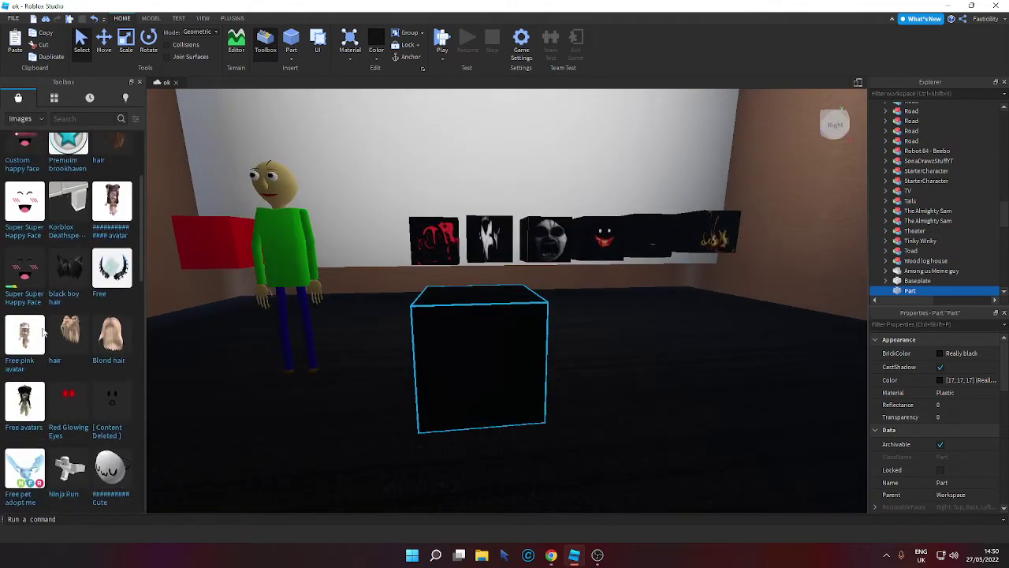
{"action": "left_click", "coordinate": [61, 404]}
Place the glowing-eyes block beside the red-face block in the row, rotating it so its image faces the room.
{"action": "key", "text": "r"}
{"action": "left_click_drag", "start_coordinate": [440, 341], "coordinate": [384, 247]}
{"action": "key", "text": "r"}
{"action": "key", "text": "r"}
{"action": "scroll", "coordinate": [457, 370], "scroll_direction": "down", "scroll_amount": 3}
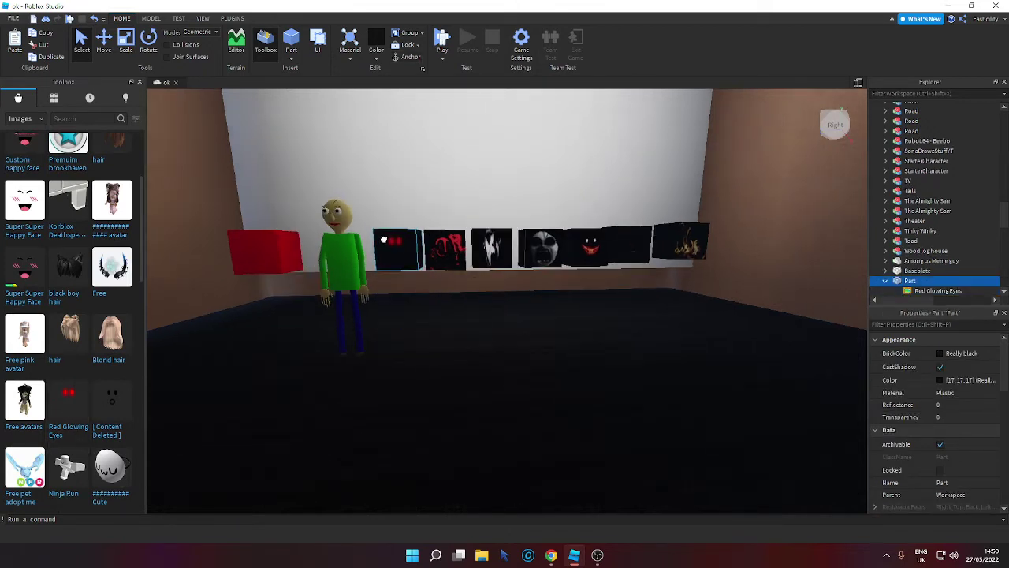
Insert a further square block from the recent models and colour it Really black.
{"action": "left_click", "coordinate": [89, 97]}
{"action": "key", "text": "f"}
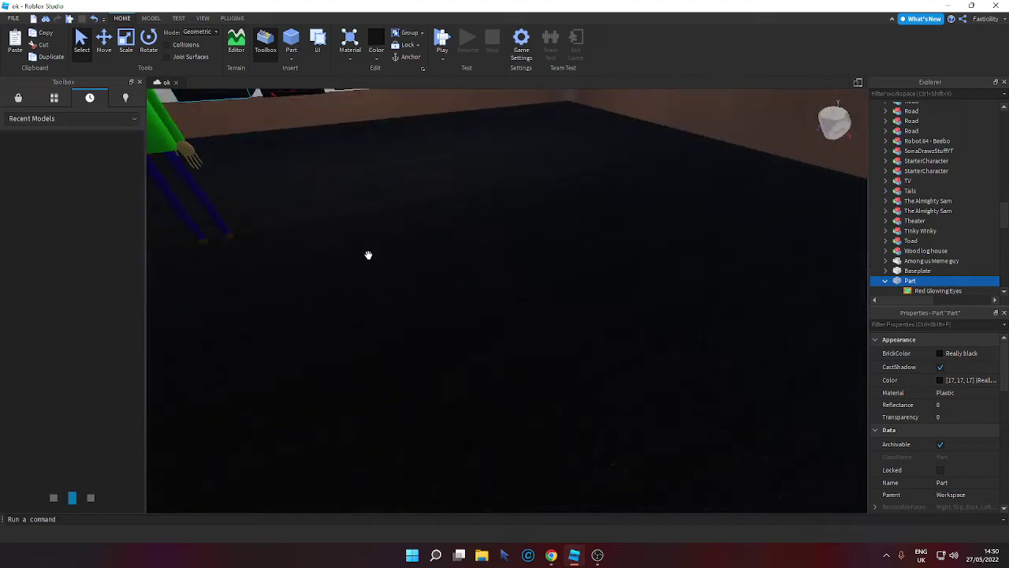
{"action": "left_click", "coordinate": [378, 33]}
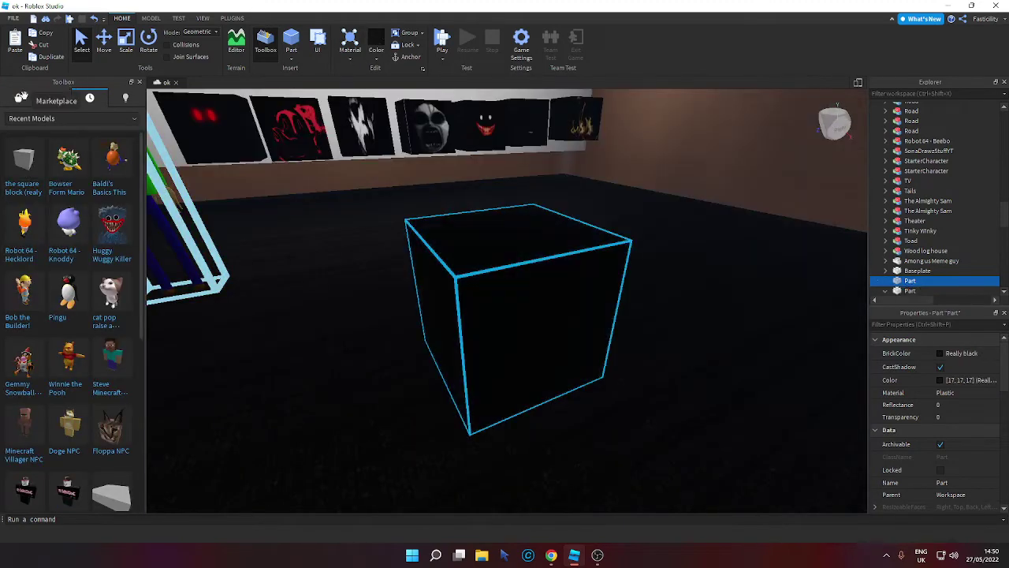
Search the marketplace images again for "mr incredible becoming uncanny".
{"action": "left_click", "coordinate": [18, 97]}
{"action": "left_click", "coordinate": [24, 118]}
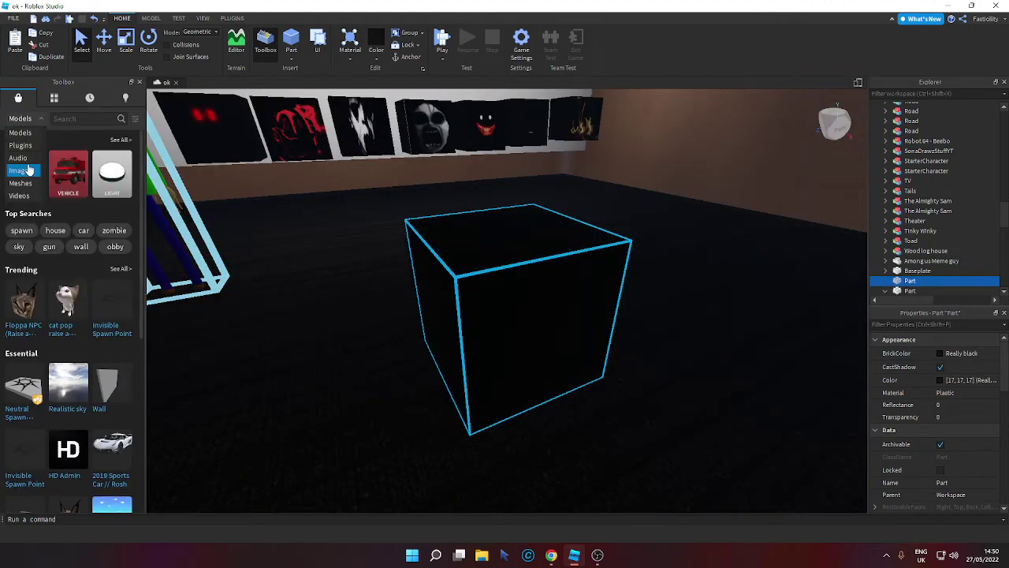
{"action": "left_click", "coordinate": [28, 170]}
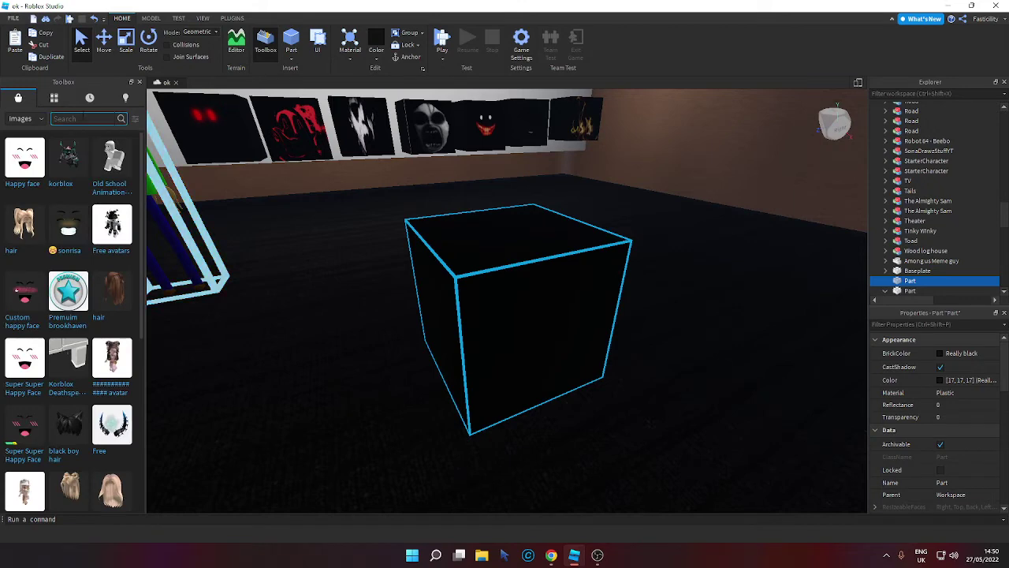
{"action": "type", "text": "mr"}
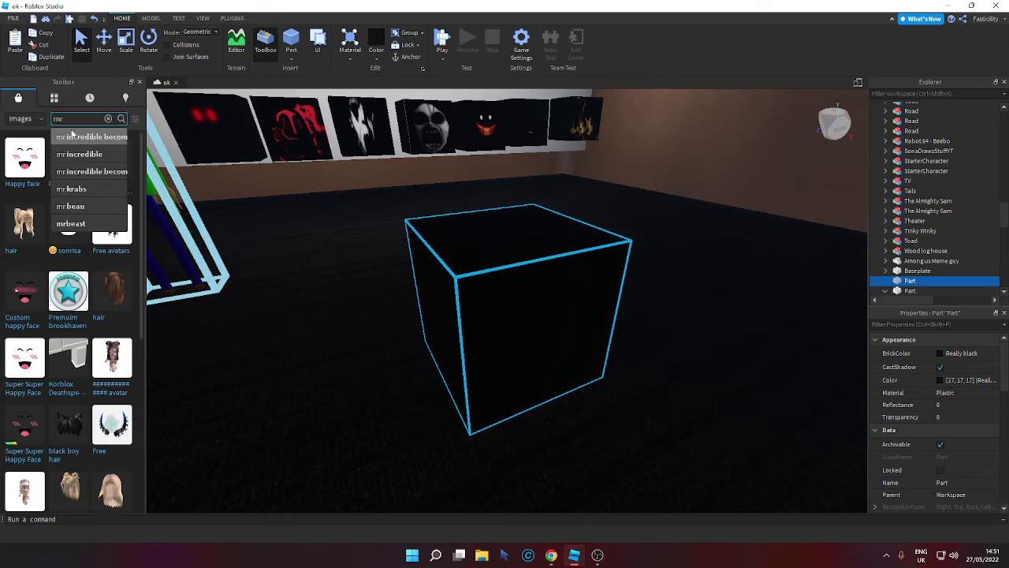
{"action": "left_click", "coordinate": [74, 136]}
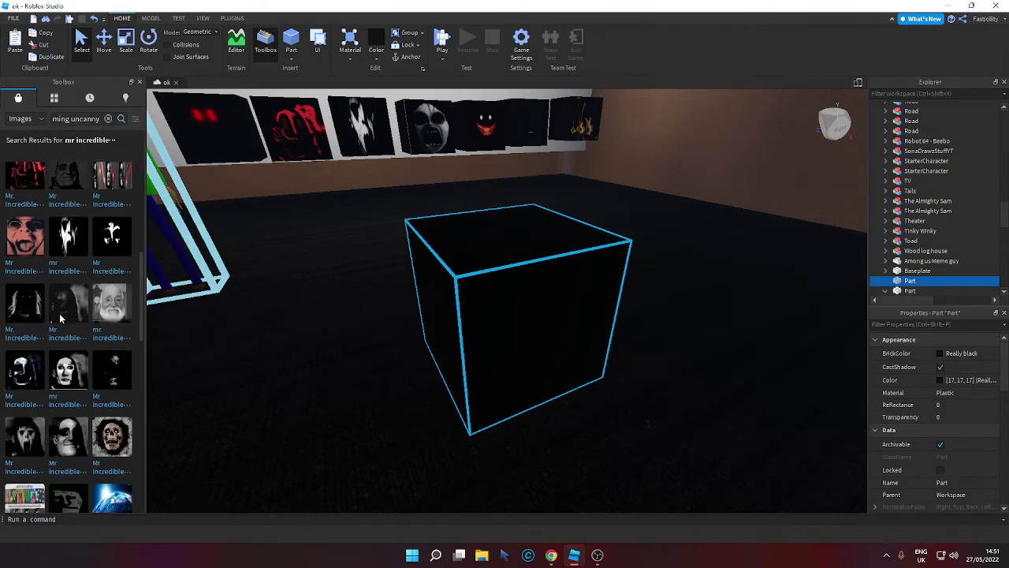
Apply the black-and-white grinning Mr Incredible image from the search results to the new block.
{"action": "scroll", "coordinate": [60, 317], "scroll_direction": "down", "scroll_amount": 5}
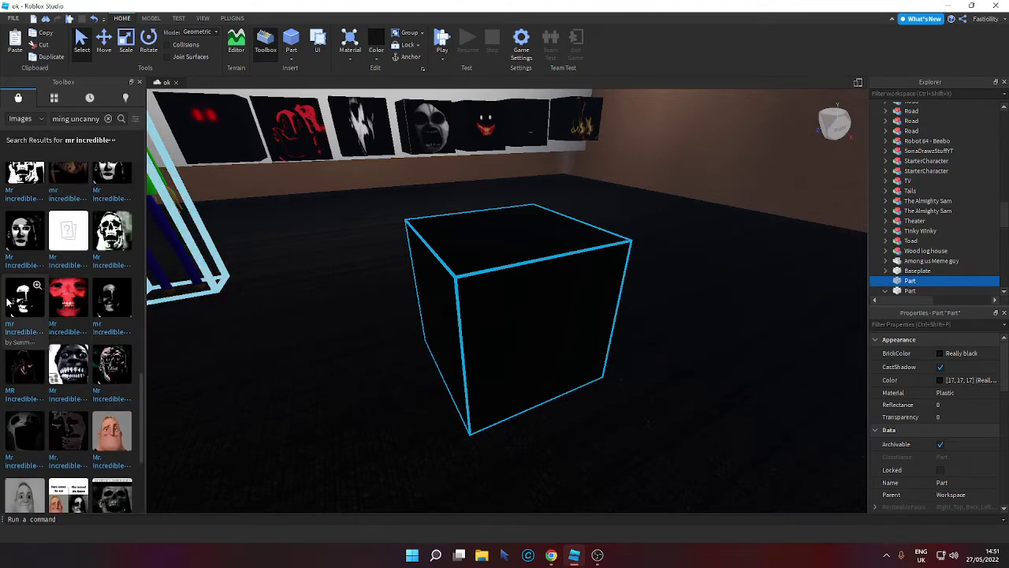
{"action": "scroll", "coordinate": [79, 307], "scroll_direction": "down", "scroll_amount": 5}
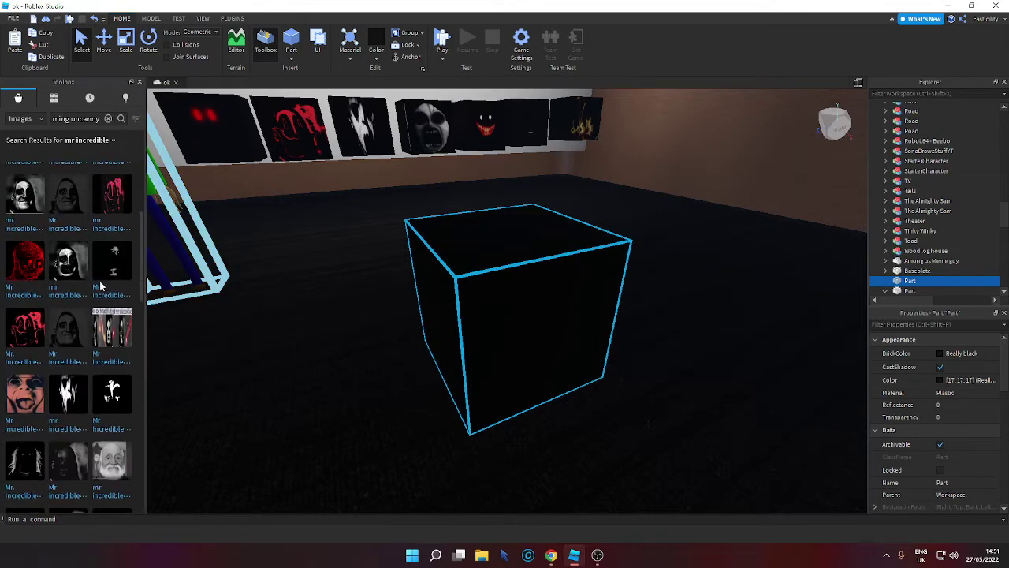
{"action": "scroll", "coordinate": [114, 403], "scroll_direction": "up", "scroll_amount": 3}
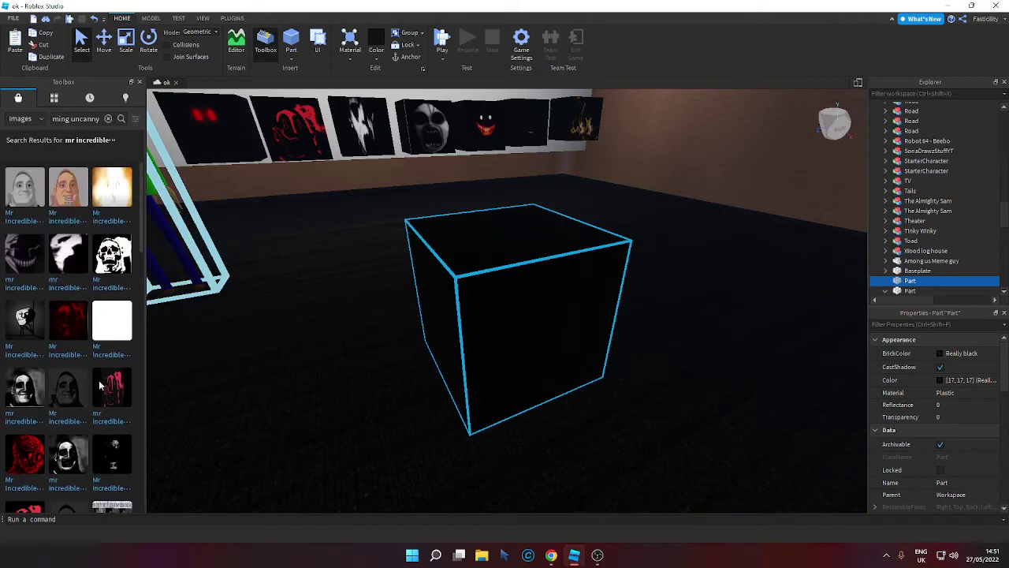
{"action": "left_click_drag", "start_coordinate": [21, 400], "coordinate": [491, 331]}
Place the black-and-white Mr Incredible block in the row between the red cube and the glowing-eyes block.
{"action": "right_click_drag", "start_coordinate": [496, 331], "coordinate": [491, 331]}
{"action": "left_click_drag", "start_coordinate": [491, 331], "coordinate": [493, 330]}
{"action": "right_click_drag", "start_coordinate": [492, 331], "coordinate": [493, 330]}
{"action": "key", "text": "w"}
{"action": "left_click_drag", "start_coordinate": [492, 330], "coordinate": [355, 348]}
{"action": "key", "text": "s"}
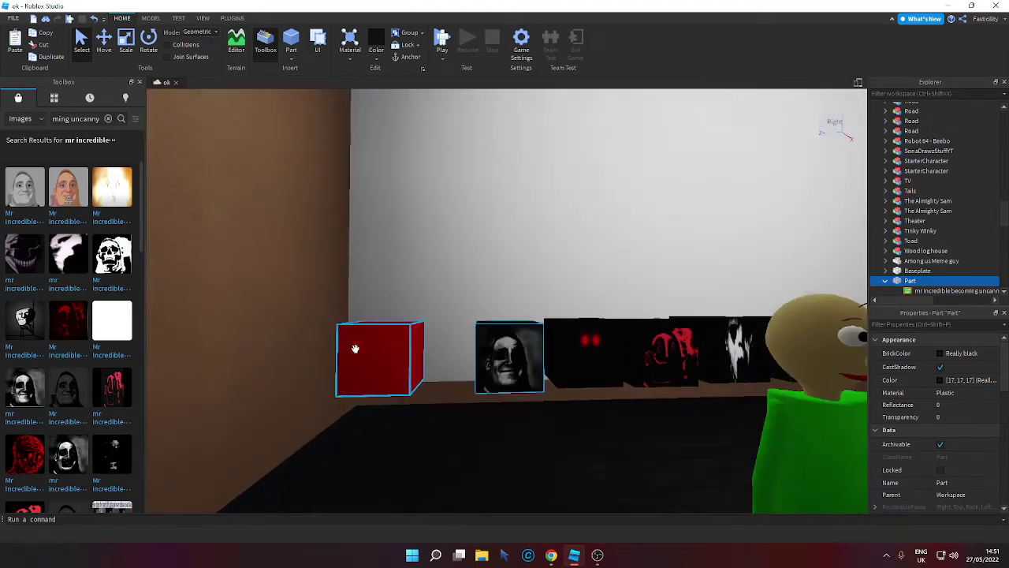
Insert one more square block from the recent models on the theatre floor and colour it Really black.
{"action": "scroll", "coordinate": [84, 352], "scroll_direction": "down", "scroll_amount": 4}
{"action": "right_click_drag", "start_coordinate": [317, 339], "coordinate": [317, 339]}
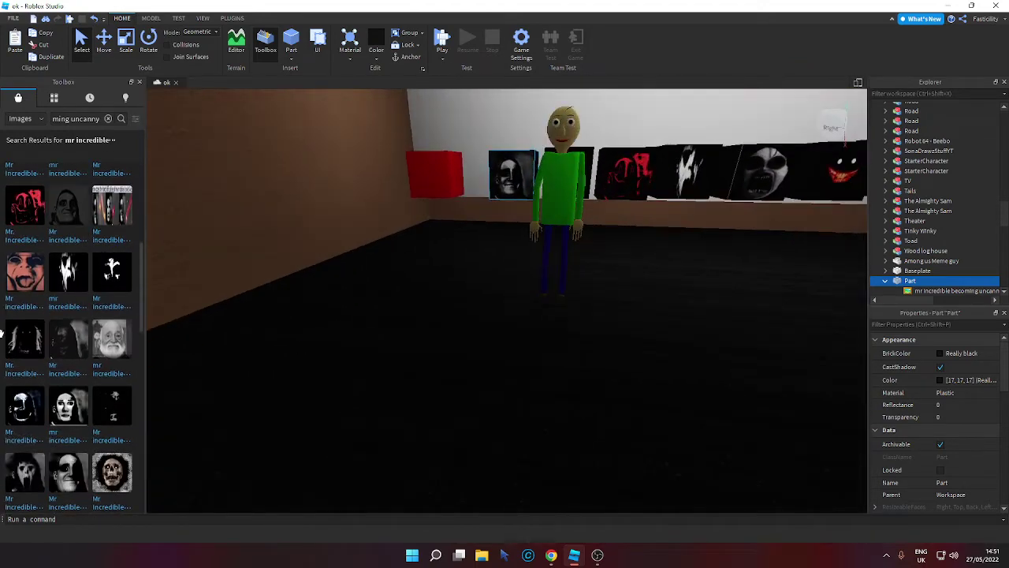
{"action": "scroll", "coordinate": [23, 335], "scroll_direction": "down", "scroll_amount": 5}
{"action": "right_click_drag", "start_coordinate": [216, 333], "coordinate": [216, 333]}
{"action": "key", "text": "w"}
{"action": "left_click", "coordinate": [89, 98]}
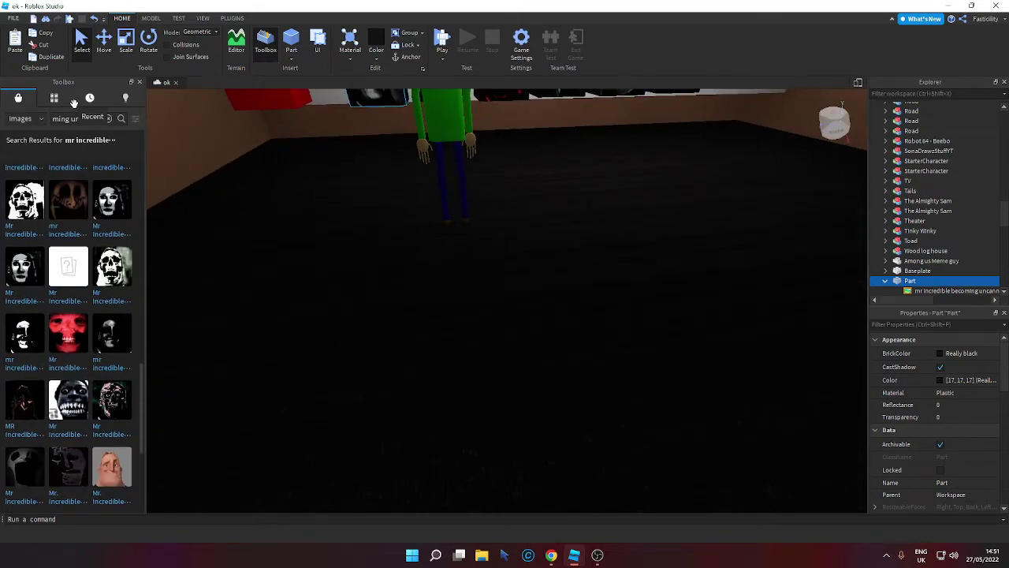
{"action": "left_click", "coordinate": [12, 182]}
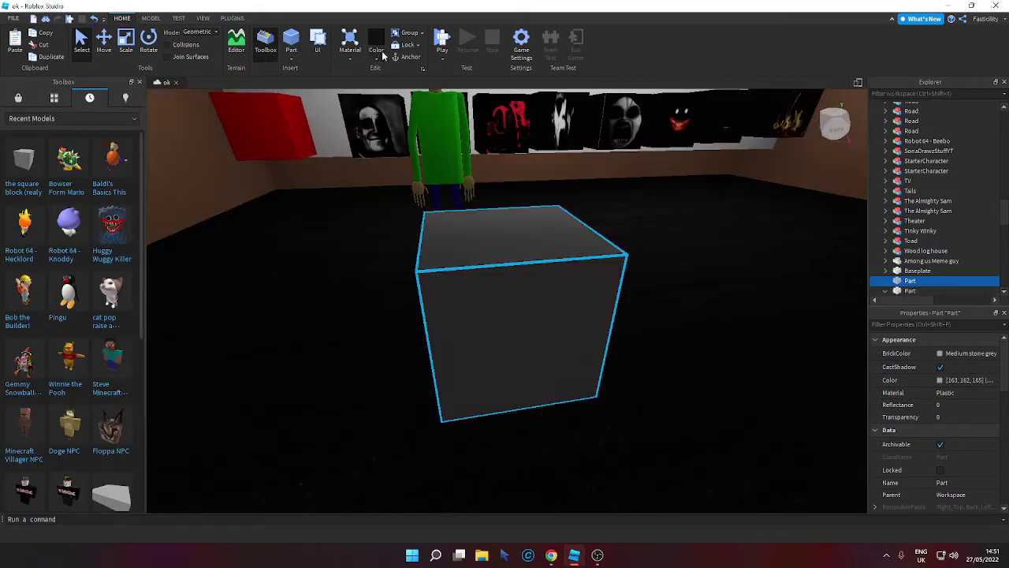
{"action": "left_click", "coordinate": [381, 51]}
Search the marketplace images for "jeff the killer".
{"action": "left_click", "coordinate": [18, 98]}
{"action": "left_click", "coordinate": [19, 118]}
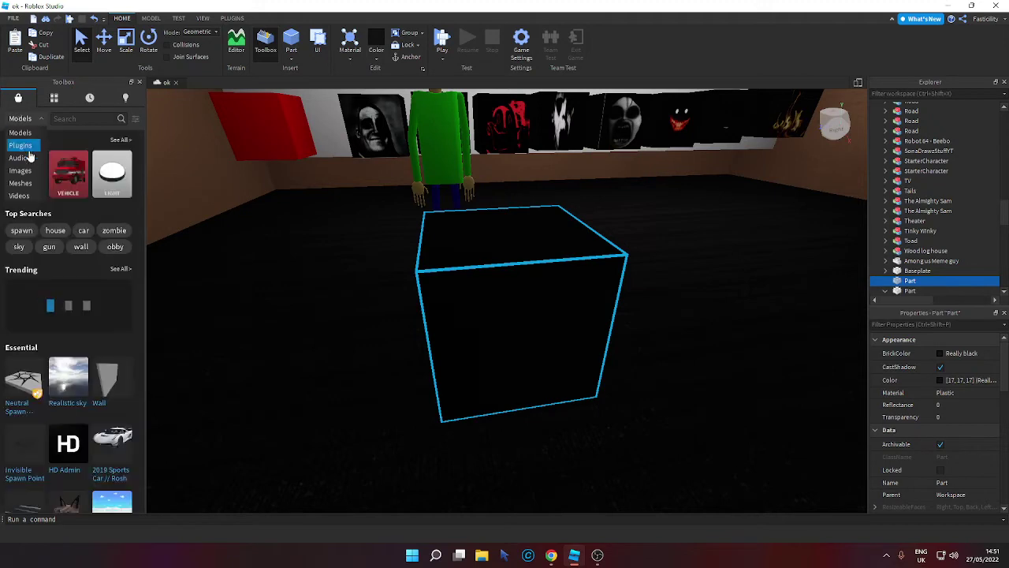
{"action": "left_click", "coordinate": [20, 168]}
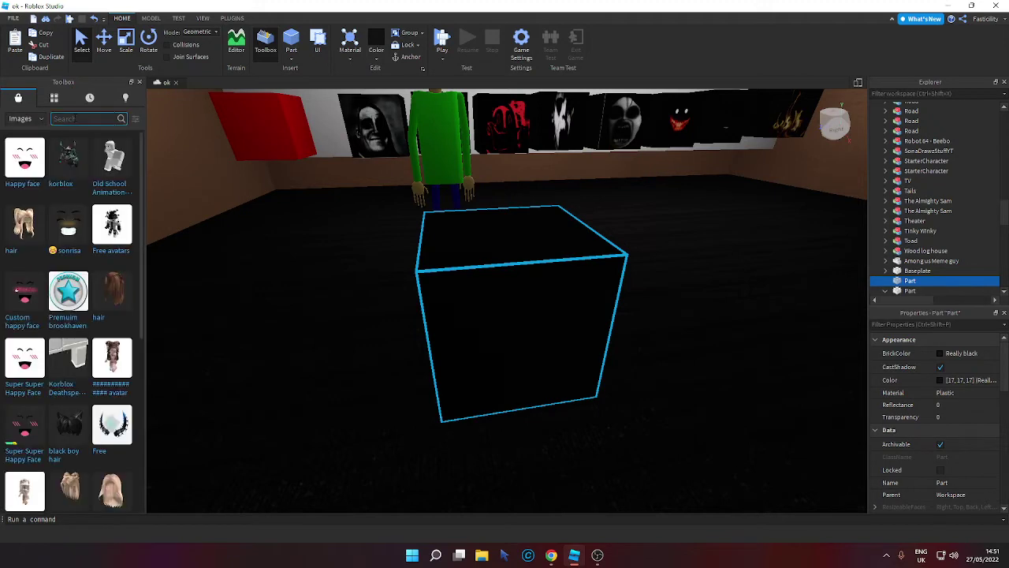
{"action": "type", "text": "jeff the killer"}
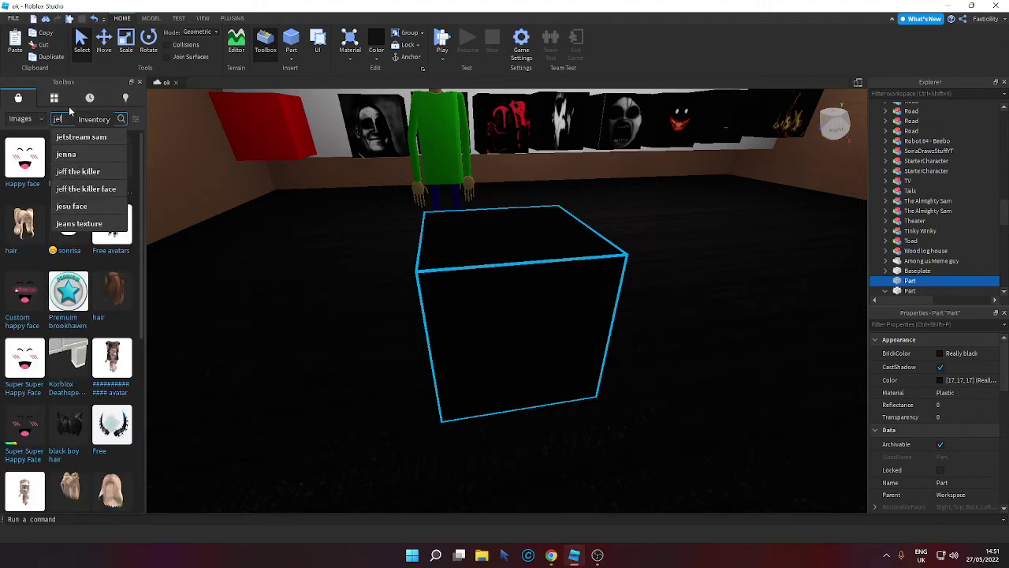
{"action": "key", "text": "Return"}
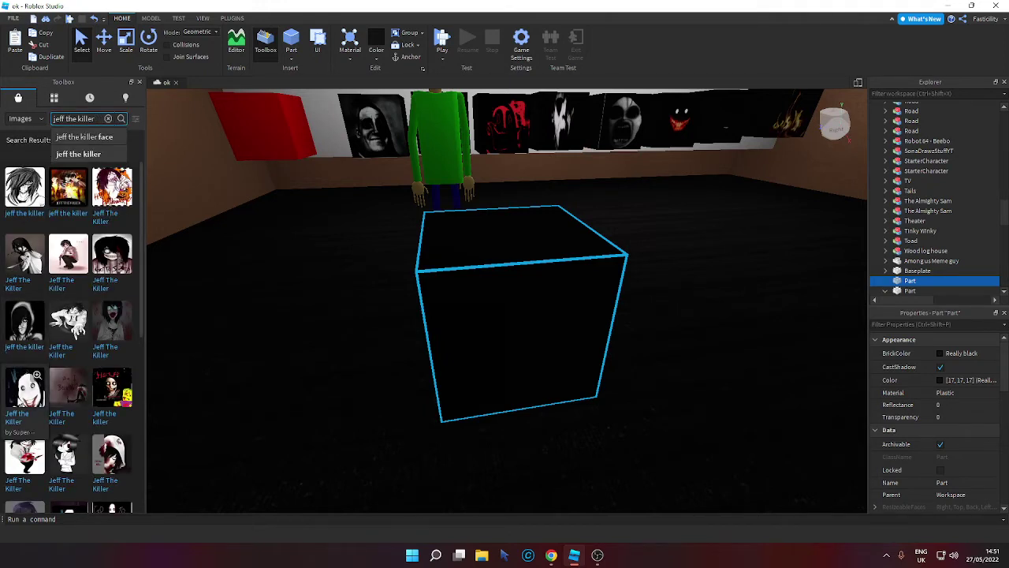
Apply the dark wide-eyed grinning Jeff The Killer image from the search results to the new black block.
{"action": "left_click", "coordinate": [23, 388]}
{"action": "left_click_drag", "start_coordinate": [448, 303], "coordinate": [466, 314]}
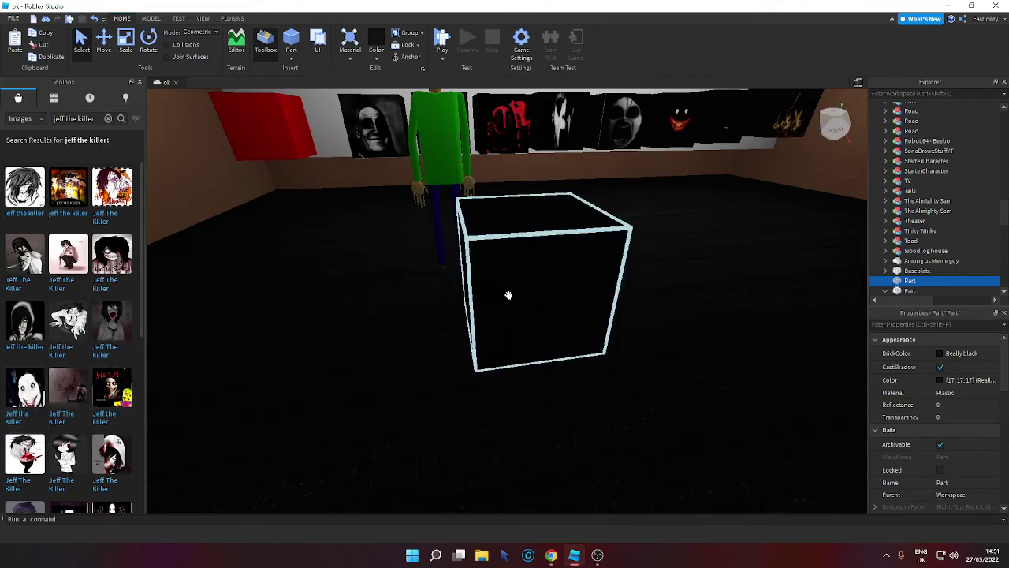
{"action": "scroll", "coordinate": [100, 405], "scroll_direction": "down", "scroll_amount": 3}
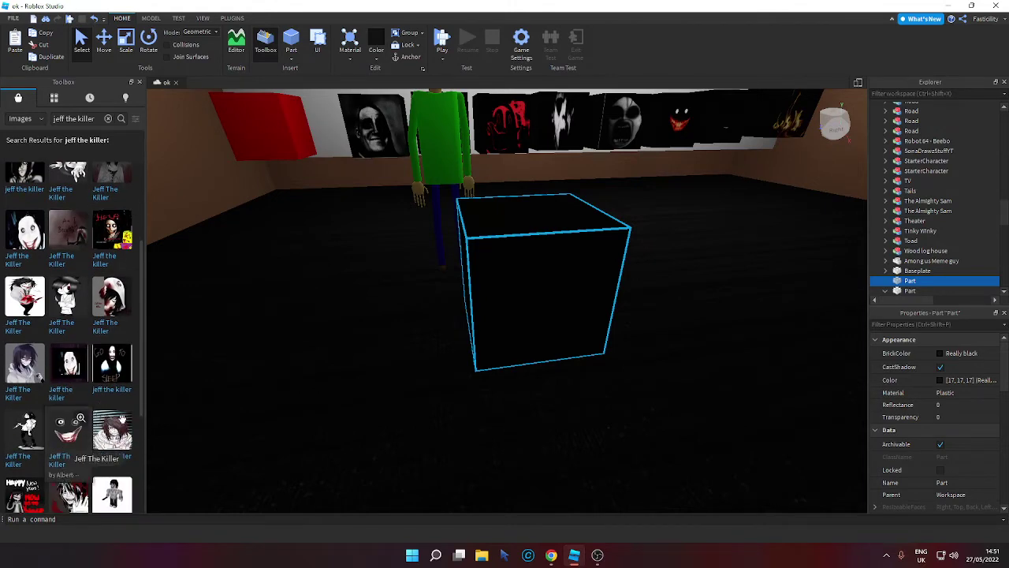
{"action": "left_click_drag", "start_coordinate": [549, 302], "coordinate": [549, 302]}
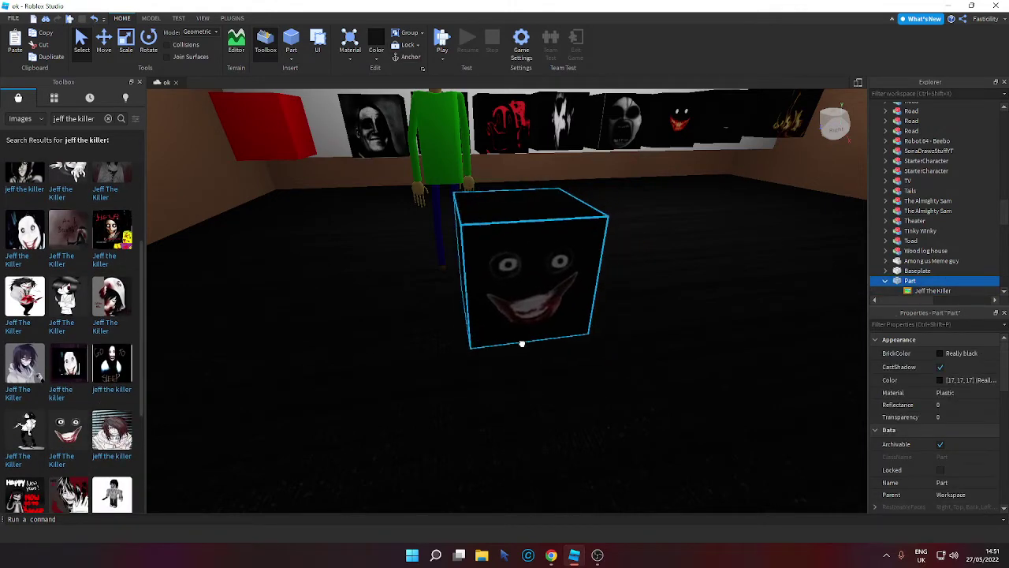
Place the Jeff The Killer block in the row beside the black-and-white Mr Incredible block and raise the red cube above the row.
{"action": "scroll", "coordinate": [451, 276], "scroll_direction": "down", "scroll_amount": 5}
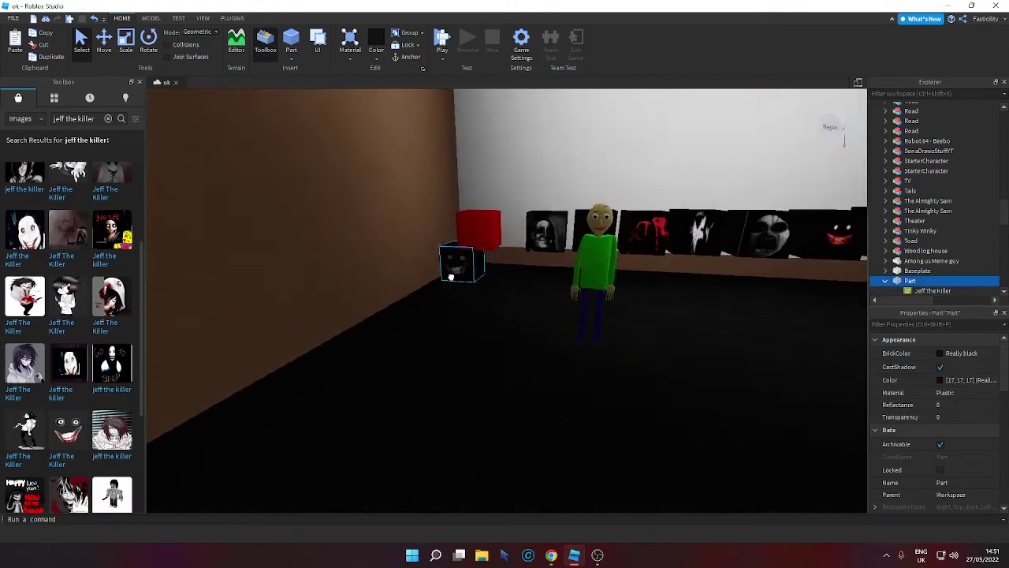
{"action": "scroll", "coordinate": [451, 276], "scroll_direction": "up", "scroll_amount": 5}
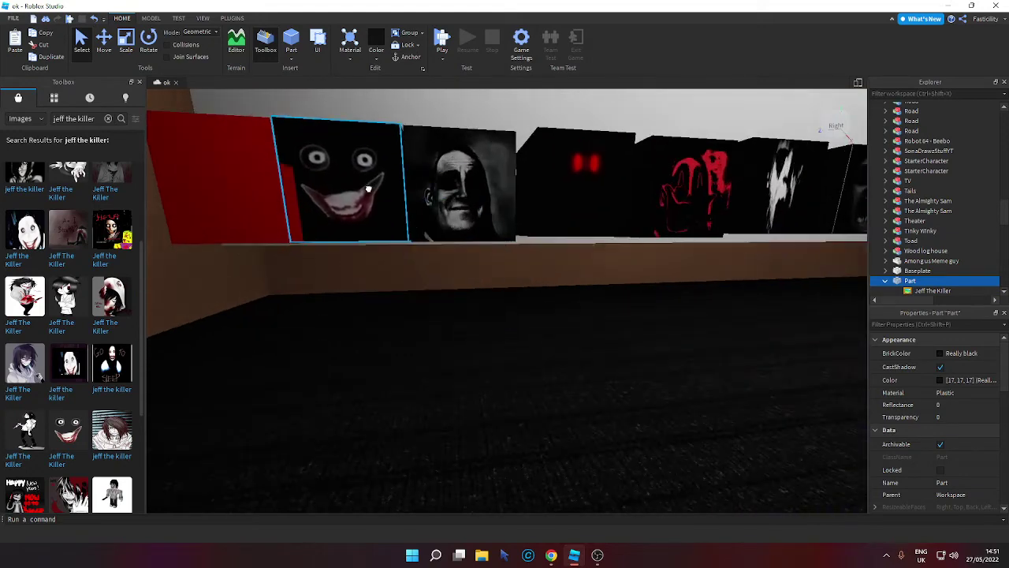
{"action": "scroll", "coordinate": [268, 185], "scroll_direction": "down", "scroll_amount": 5}
{"action": "left_click_drag", "start_coordinate": [257, 194], "coordinate": [418, 149]}
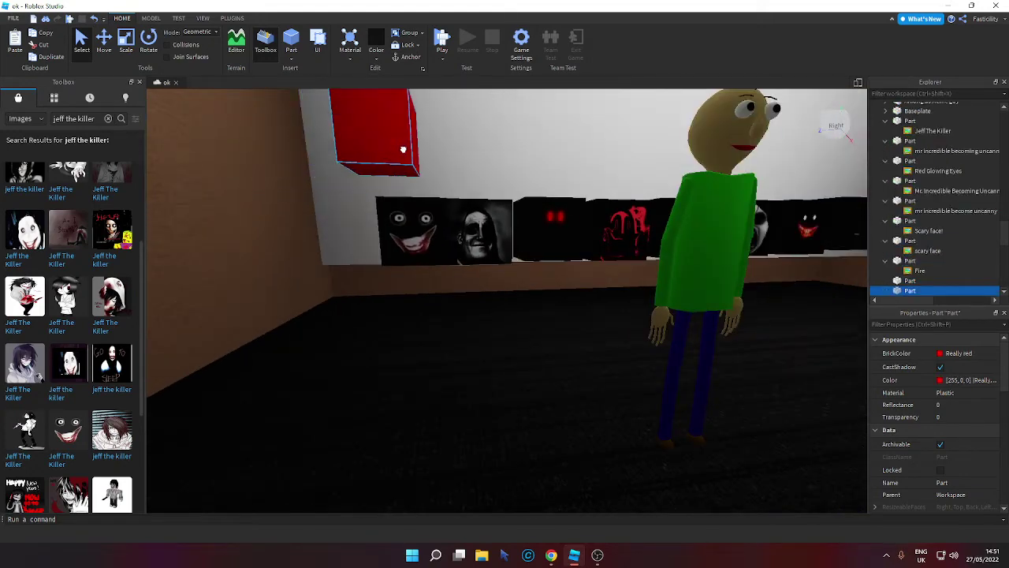
{"action": "scroll", "coordinate": [419, 150], "scroll_direction": "down", "scroll_amount": 5}
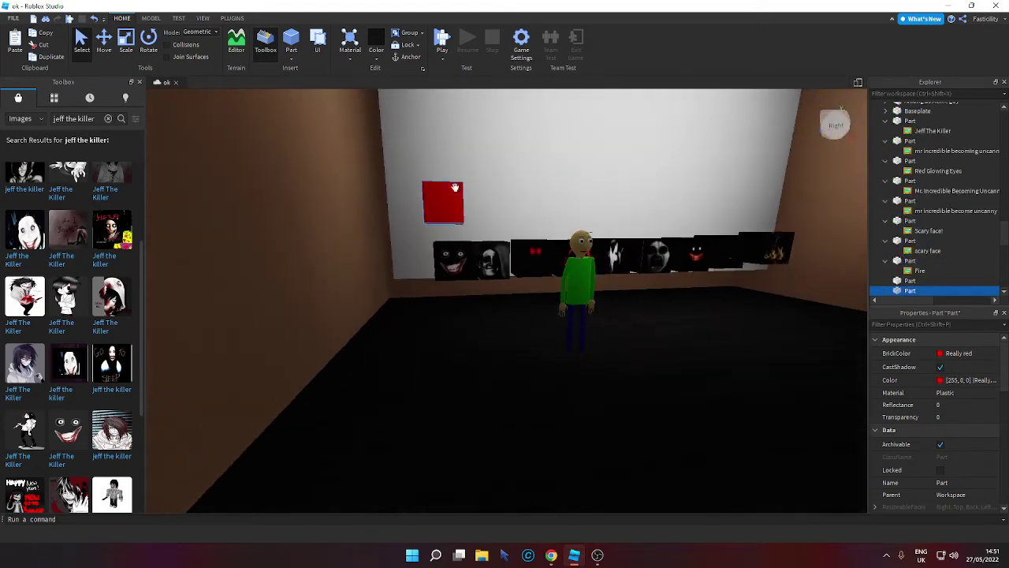
Search the marketplace models for "dr eggman".
{"action": "left_click", "coordinate": [24, 102]}
{"action": "left_click", "coordinate": [72, 119]}
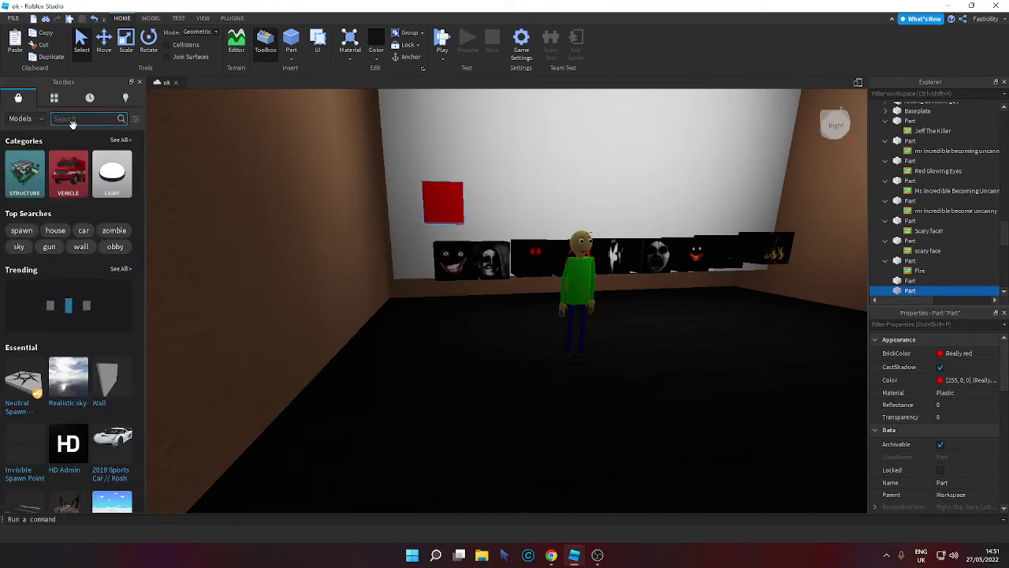
{"action": "left_click", "coordinate": [71, 120]}
{"action": "type", "text": "dre"}
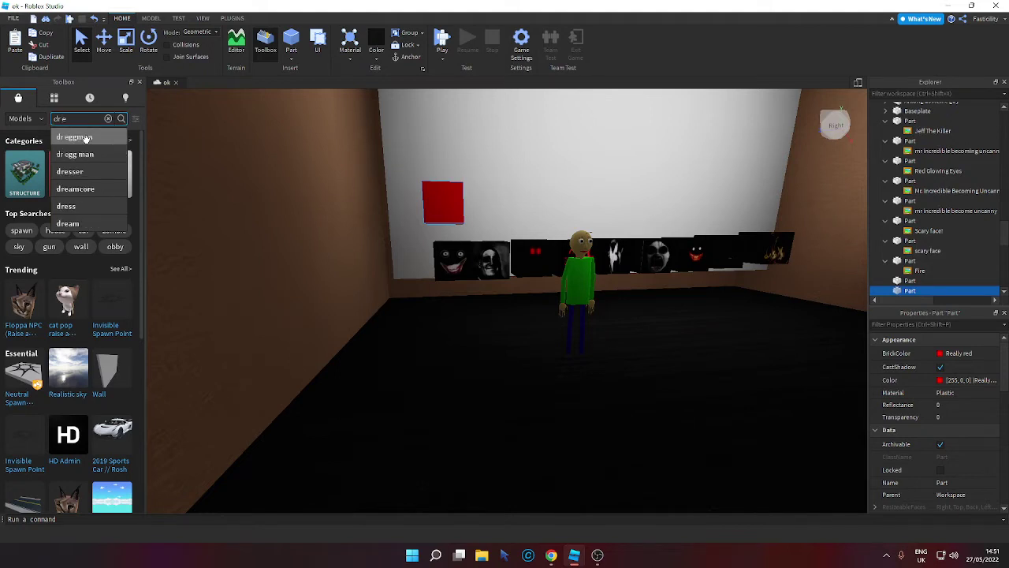
{"action": "left_click", "coordinate": [75, 137]}
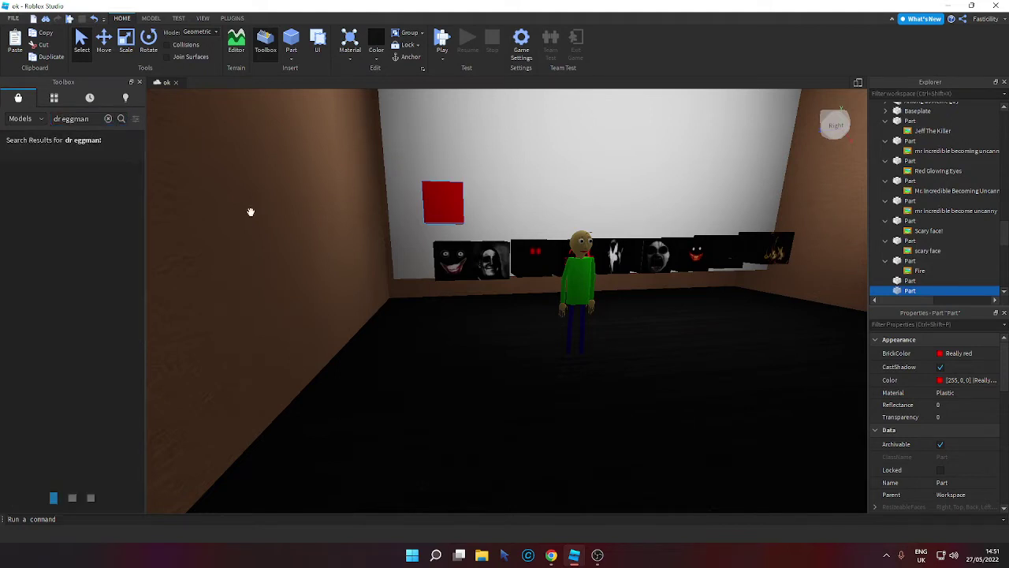
Insert the Dr Eggman 2020 model on the theatre floor and set the red cube beside it.
{"action": "scroll", "coordinate": [412, 234], "scroll_direction": "up", "scroll_amount": 3}
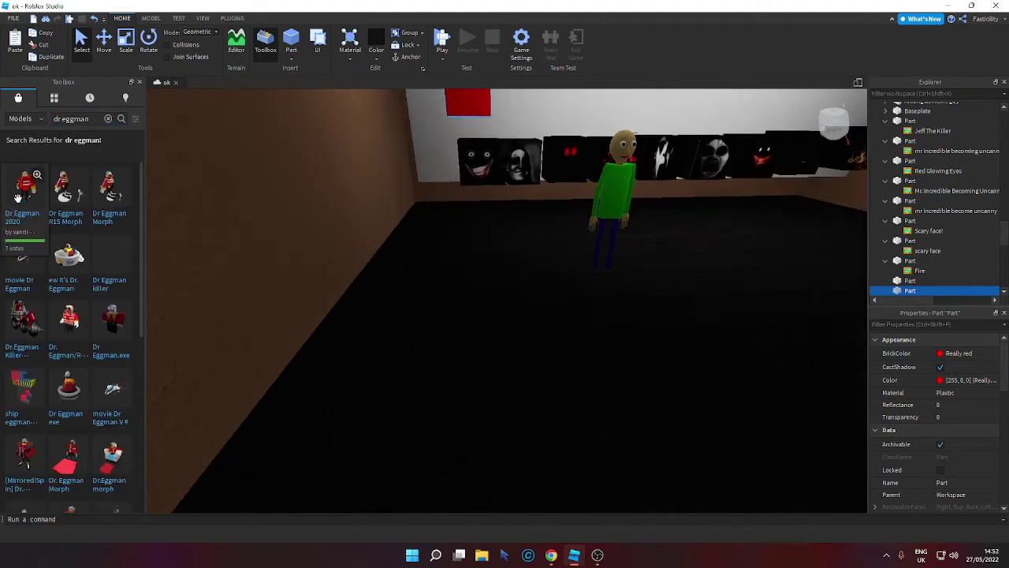
{"action": "left_click", "coordinate": [17, 197]}
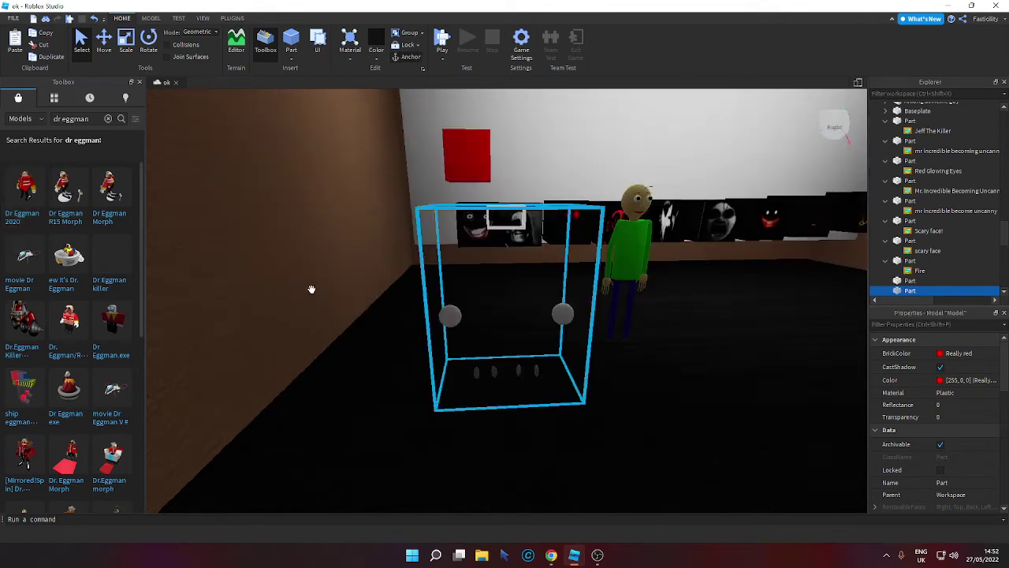
{"action": "left_click_drag", "start_coordinate": [509, 340], "coordinate": [495, 351]}
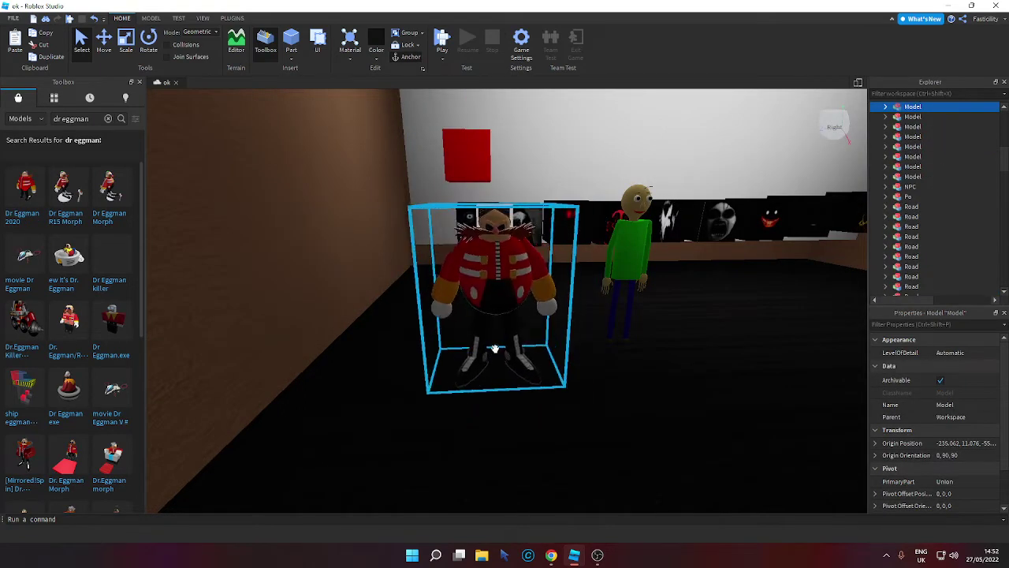
{"action": "left_click_drag", "start_coordinate": [462, 177], "coordinate": [580, 388]}
{"action": "key", "text": "d"}
Switch to the Writebox script in the browser and add the line "oh no i got red" at the end.
{"action": "left_click", "coordinate": [949, 6]}
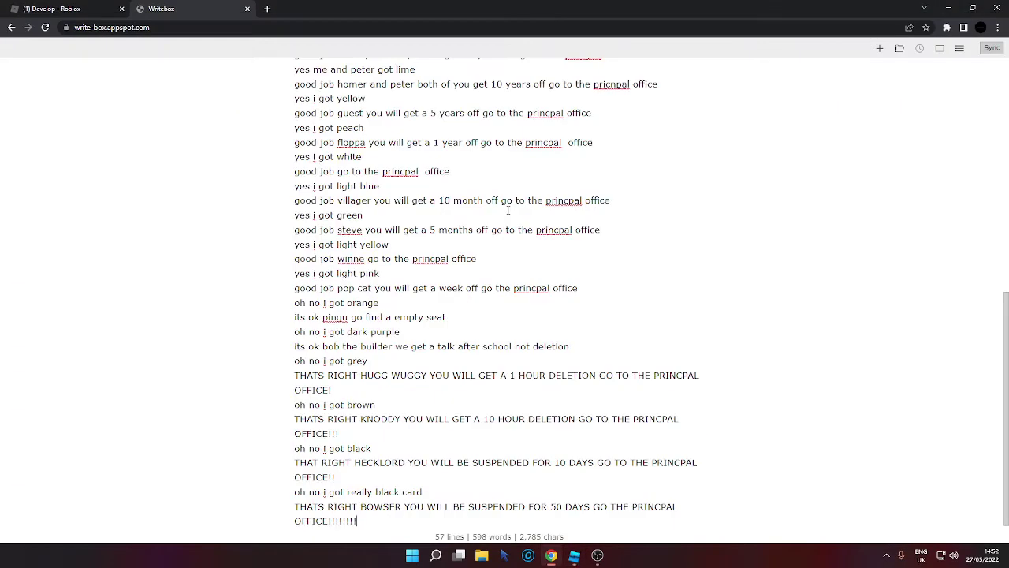
{"action": "scroll", "coordinate": [508, 207], "scroll_direction": "down", "scroll_amount": 1}
{"action": "type", "text": "O"}
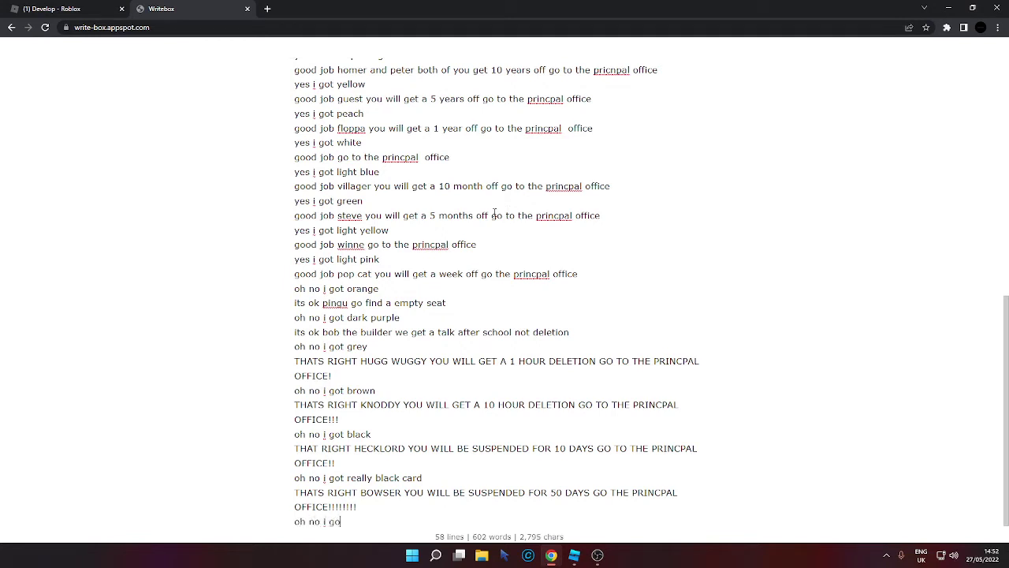
{"action": "type", "text": "h no i got red"}
{"action": "key", "text": "Return"}
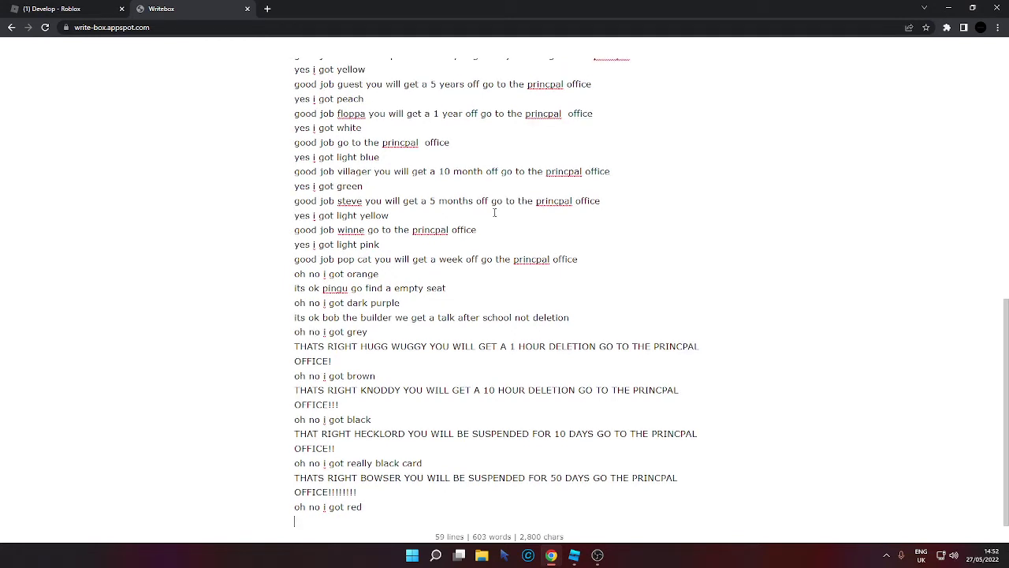
Add the reply line "THATS RIGHT DR EGGMAN YOU WILL SUSPENDED FOR 100 DAYS GO TO THE PRINCPAL OFFICE!!!!!!!!!!" to the script.
{"action": "type", "text": "THATS RIGHT DR EGGMAN YOU WILL"}
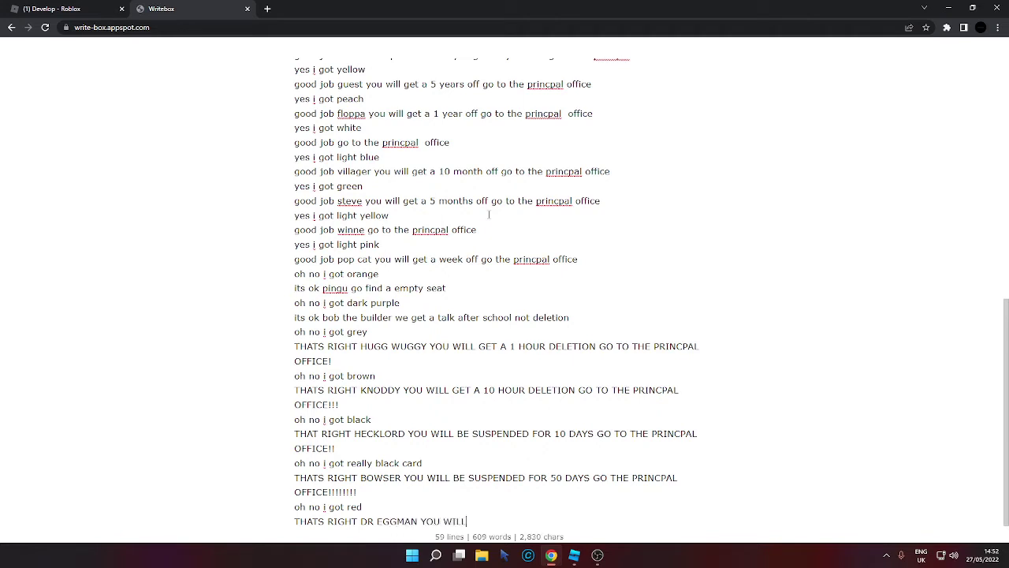
{"action": "type", "text": "ENDED FOR 100 DAYS GO TO THE PRINCPAL OFFICE!!!!!!!!!!"}
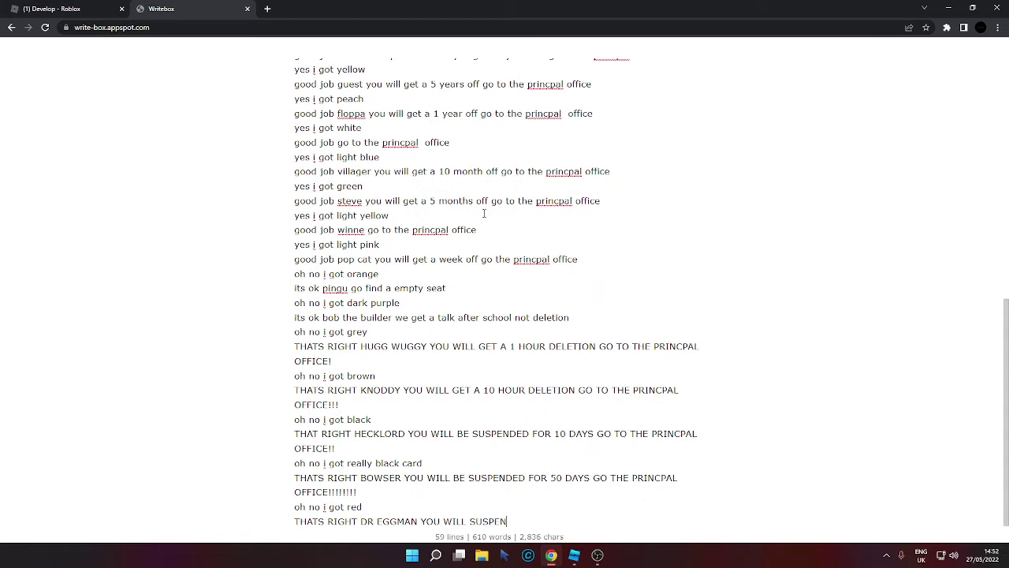
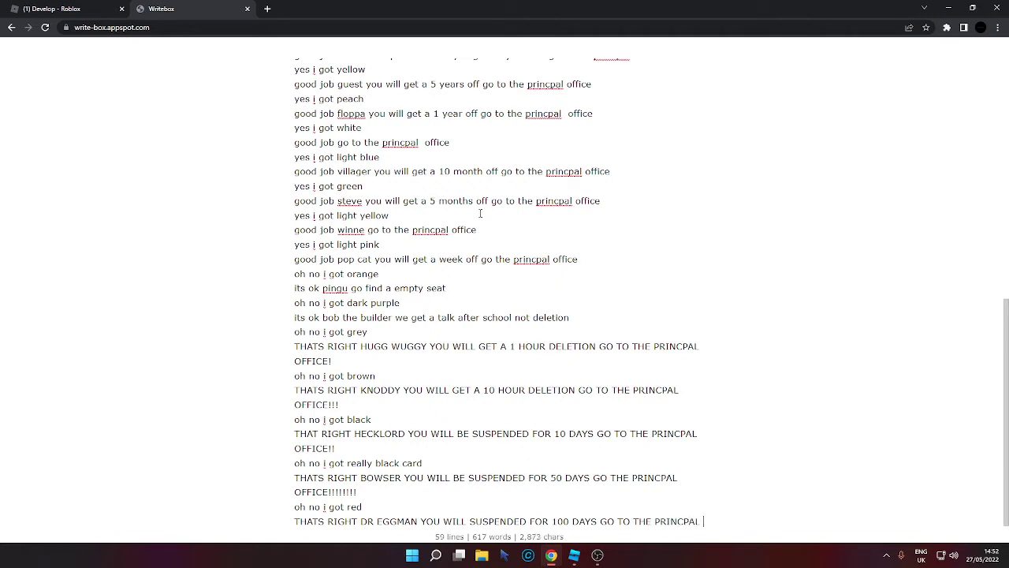
{"action": "type", "text": "OFFICE!!!!!!!!!!"}
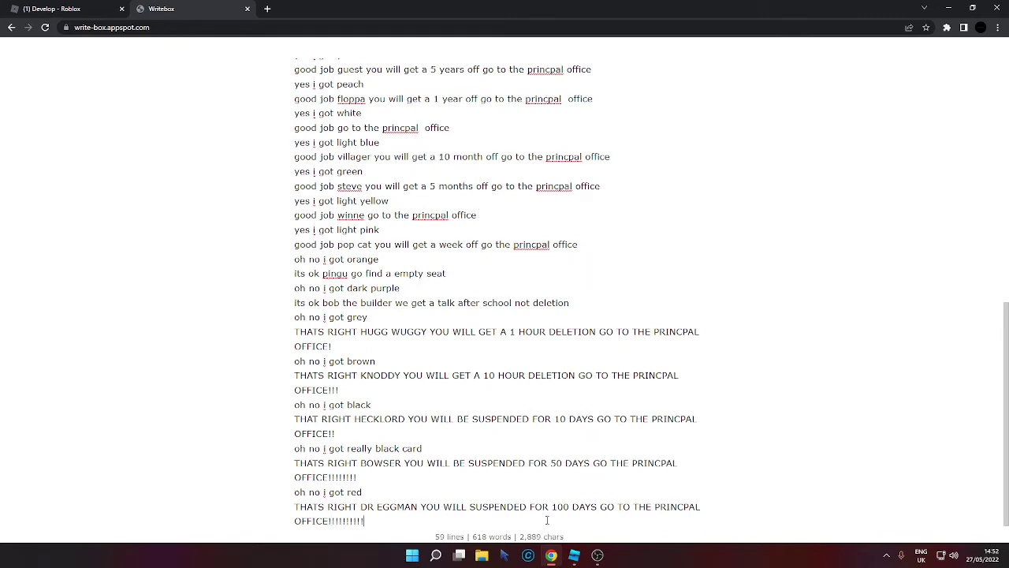
Switch back to Roblox Studio and cut the red cube and the Dr Eggman model from the theatre floor.
{"action": "left_click", "coordinate": [574, 555]}
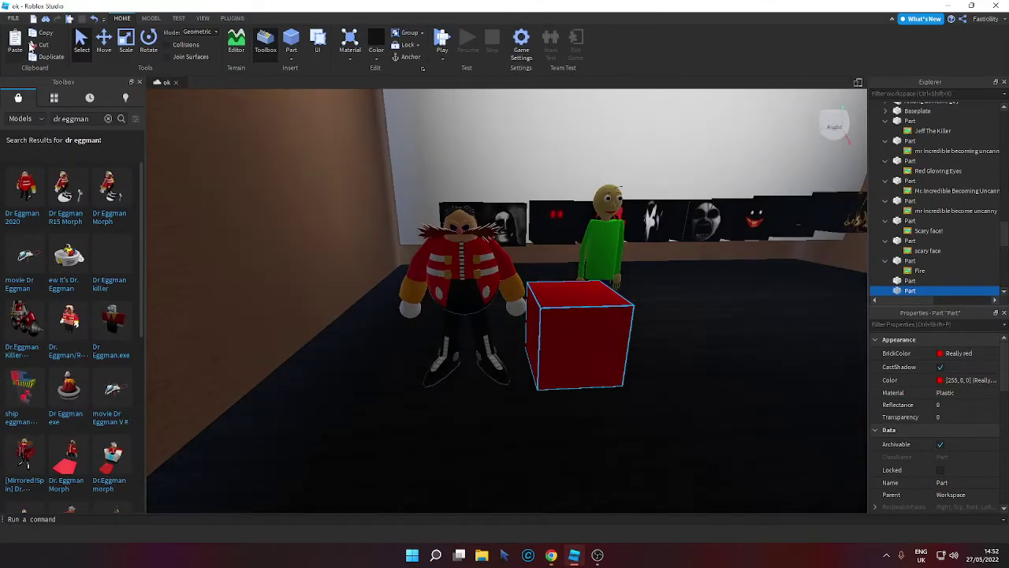
{"action": "left_click", "coordinate": [444, 277]}
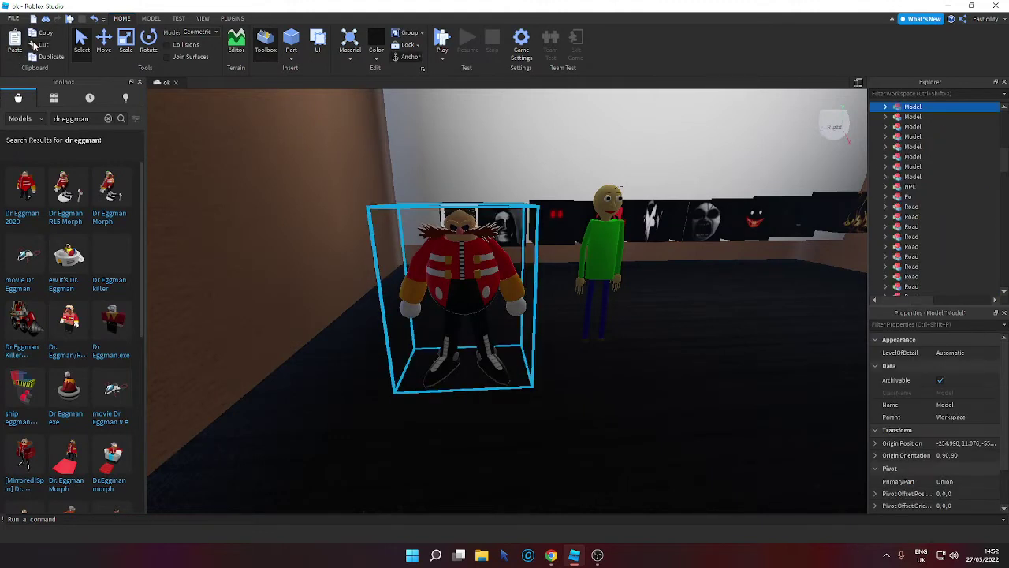
{"action": "left_click", "coordinate": [35, 45]}
Replace the marketplace model search with "slender".
{"action": "left_click", "coordinate": [108, 119]}
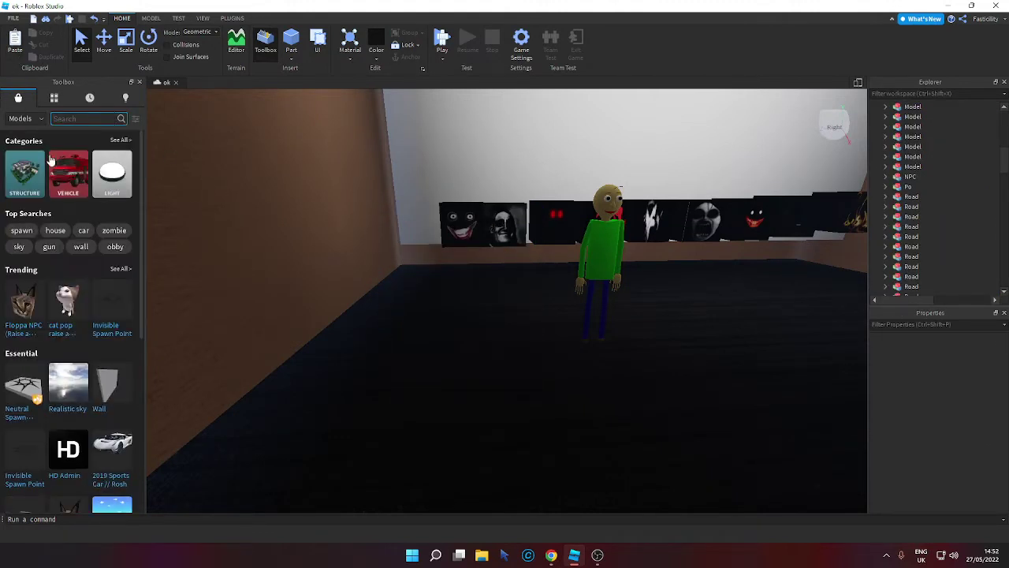
{"action": "type", "text": "slender"}
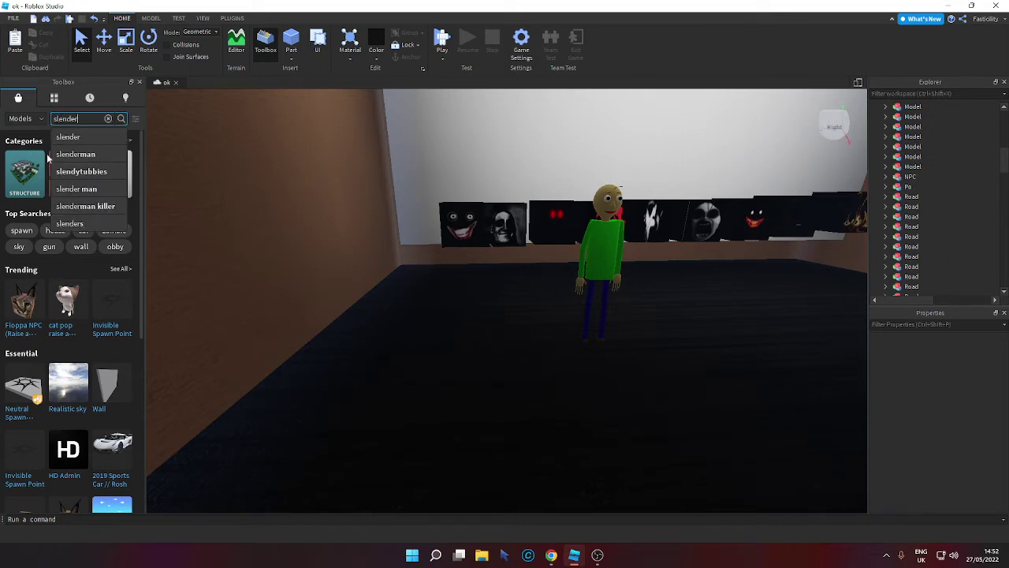
{"action": "key", "text": "Return"}
Insert the Slender (Boy) model, place it on the theatre floor before the block row and rotate it to face forward.
{"action": "right_click_drag", "start_coordinate": [332, 251], "coordinate": [332, 252]}
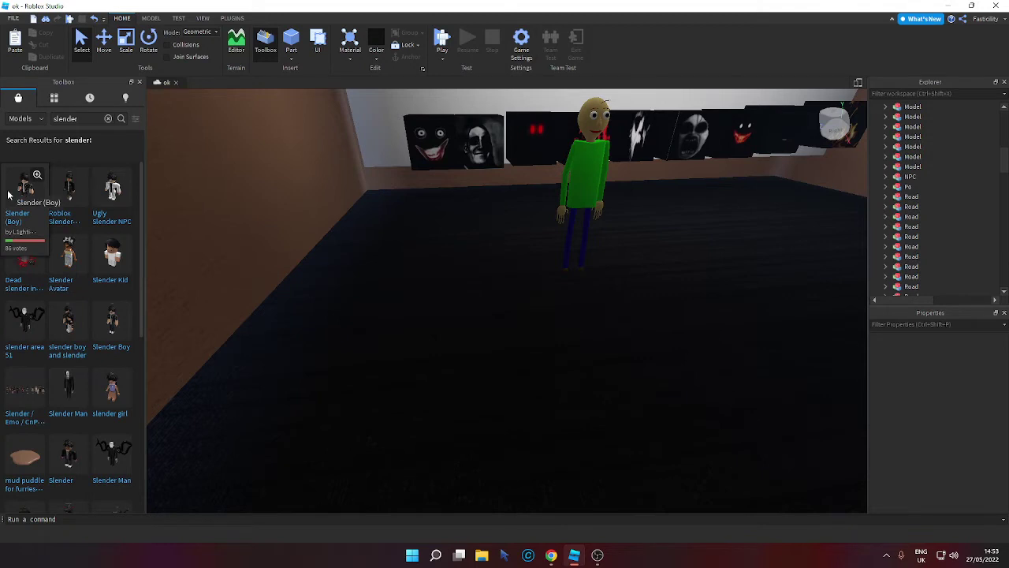
{"action": "left_click", "coordinate": [24, 189]}
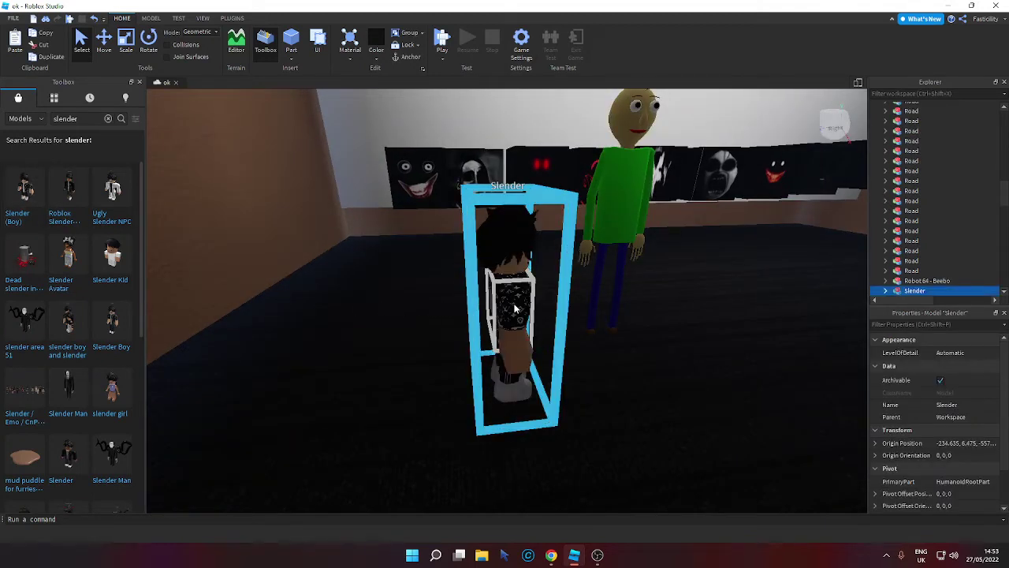
{"action": "left_click_drag", "start_coordinate": [505, 300], "coordinate": [399, 325]}
{"action": "key", "text": "r"}
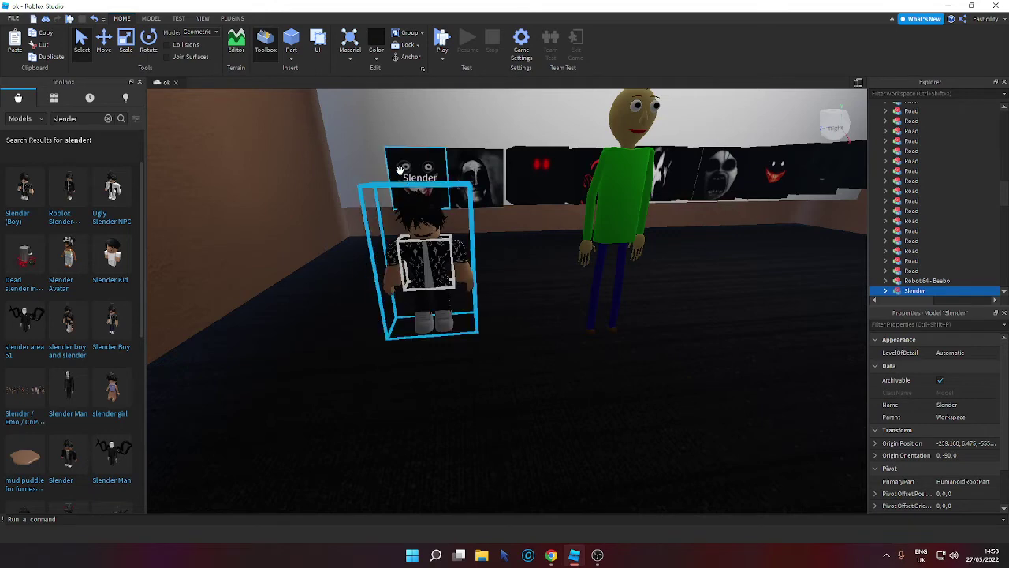
Move the Jeff The Killer block from the row to beside Slender and shift the Baldi figure farther along the floor.
{"action": "left_click_drag", "start_coordinate": [401, 169], "coordinate": [503, 326]}
{"action": "left_click_drag", "start_coordinate": [588, 225], "coordinate": [623, 285]}
{"action": "key", "text": "d"}
{"action": "key", "text": "s"}
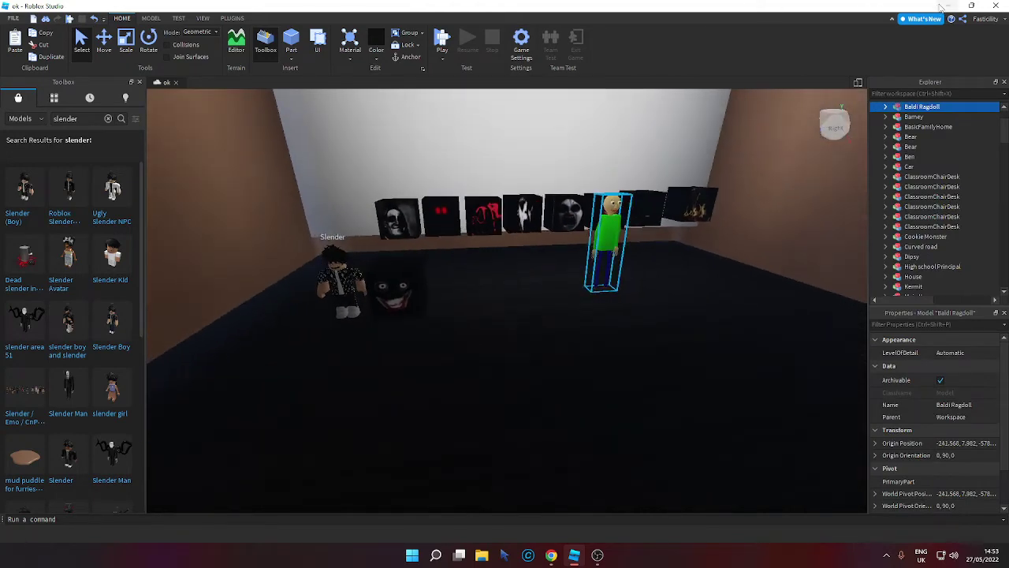
Switch to the Writebox script in the browser and add the line "oh no i got jeff" at the end.
{"action": "left_click", "coordinate": [943, 6]}
{"action": "key", "text": "Return"}
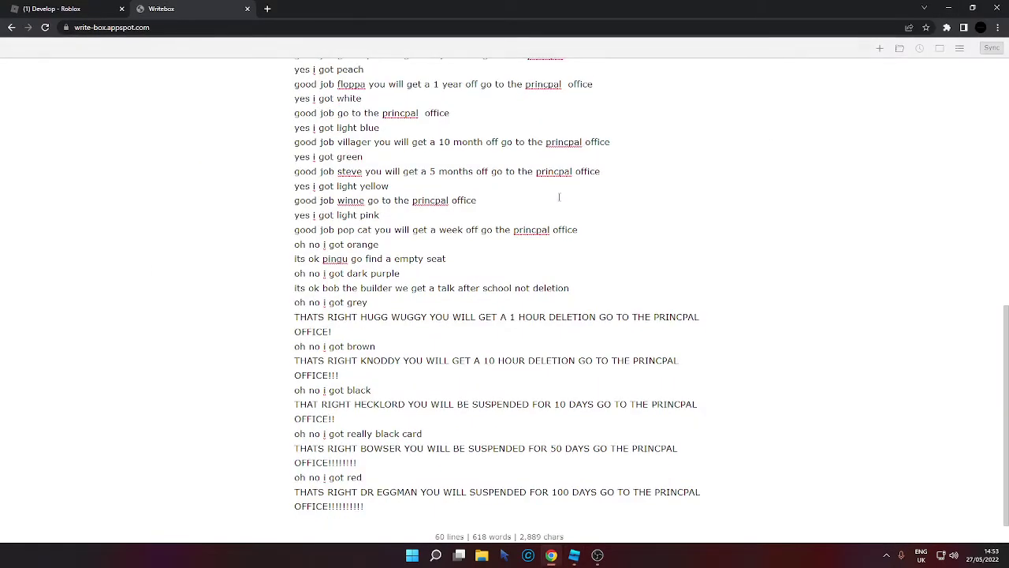
{"action": "type", "text": "oh no i"}
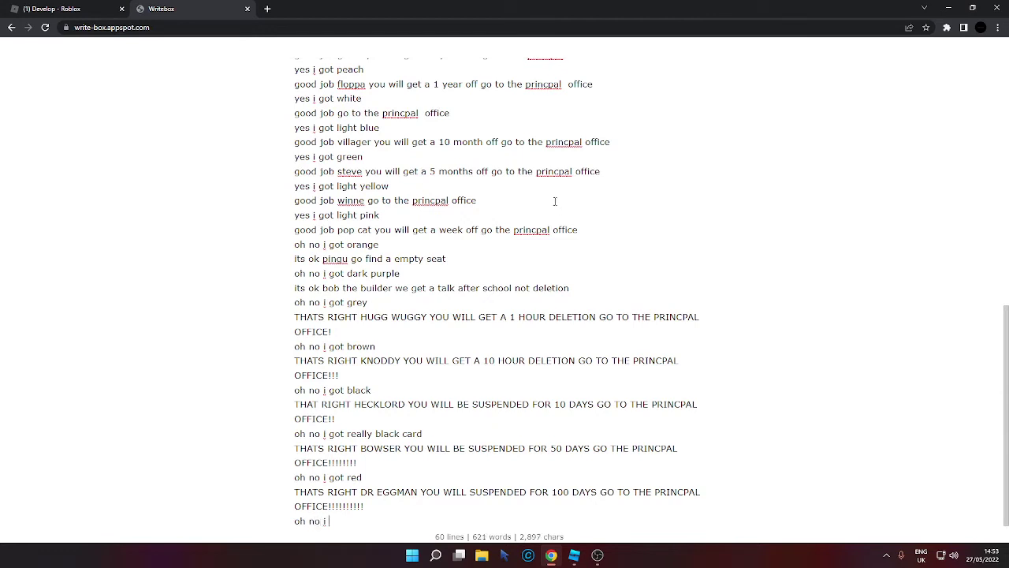
{"action": "type", "text": " got jeff"}
{"action": "key", "text": "Return"}
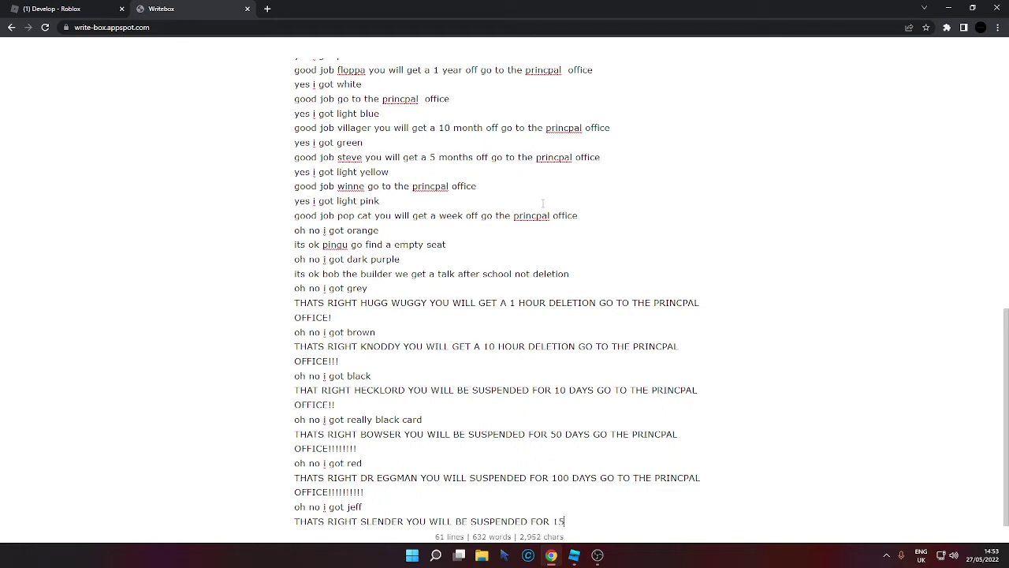
Complete the last script line to read "THATS RIGHT SLENDER YOU WILL BE SUSPENDED FOR 150 DAYS GO TO THE PRINCPAL OFFICE!!!!!!!!!!!".
{"action": "type", "text": "0 DAYS GO TO THE PRINC"}
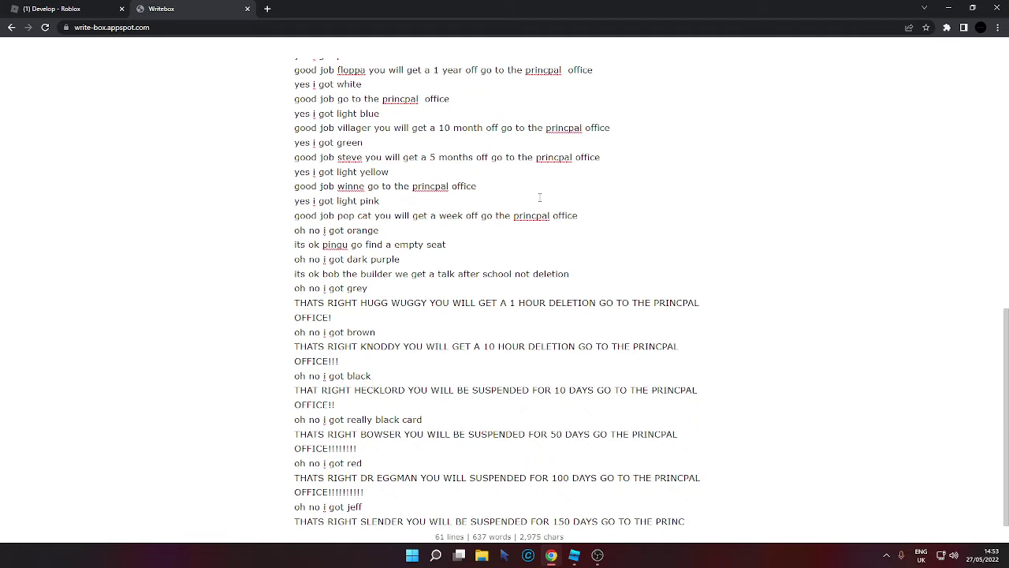
{"action": "type", "text": "PAL O"}
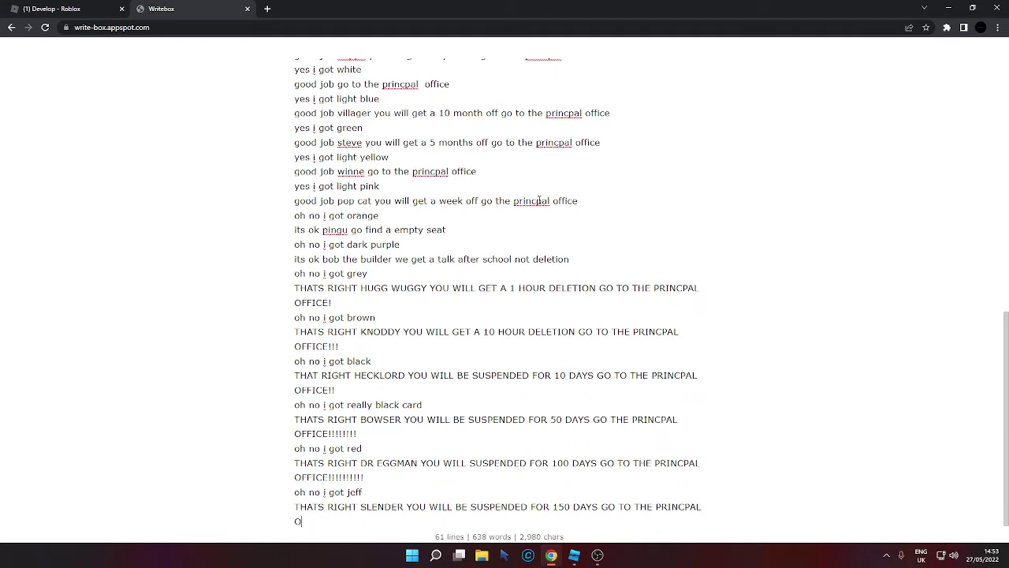
{"action": "type", "text": "FFICE!!!!!!!!!!!"}
Switch to Roblox Studio and remove the Jeff The Killer block and the Slender character from the theatre floor.
{"action": "left_click", "coordinate": [574, 555]}
{"action": "left_click", "coordinate": [386, 280]}
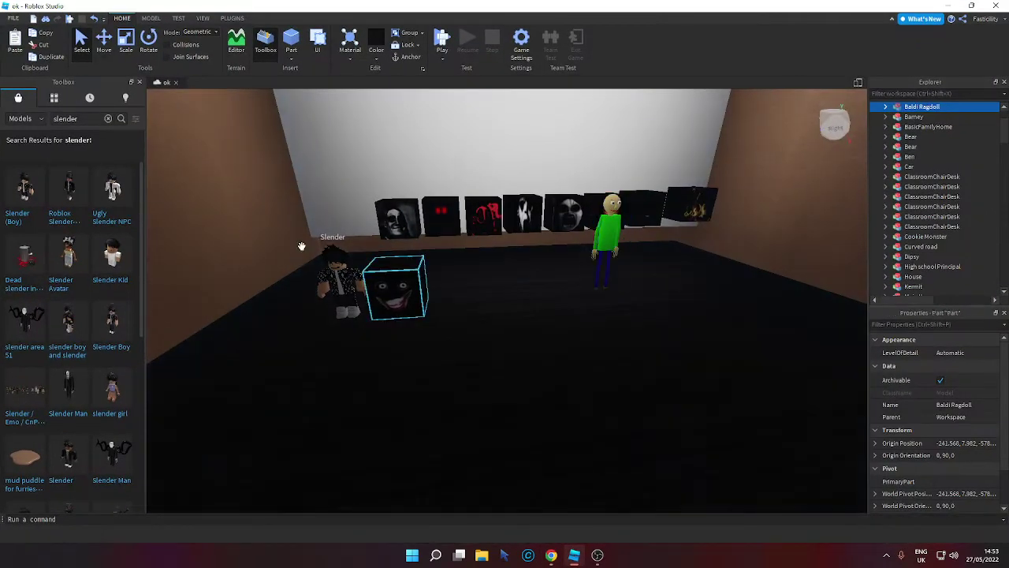
{"action": "left_click", "coordinate": [39, 45]}
{"action": "left_click", "coordinate": [328, 290]}
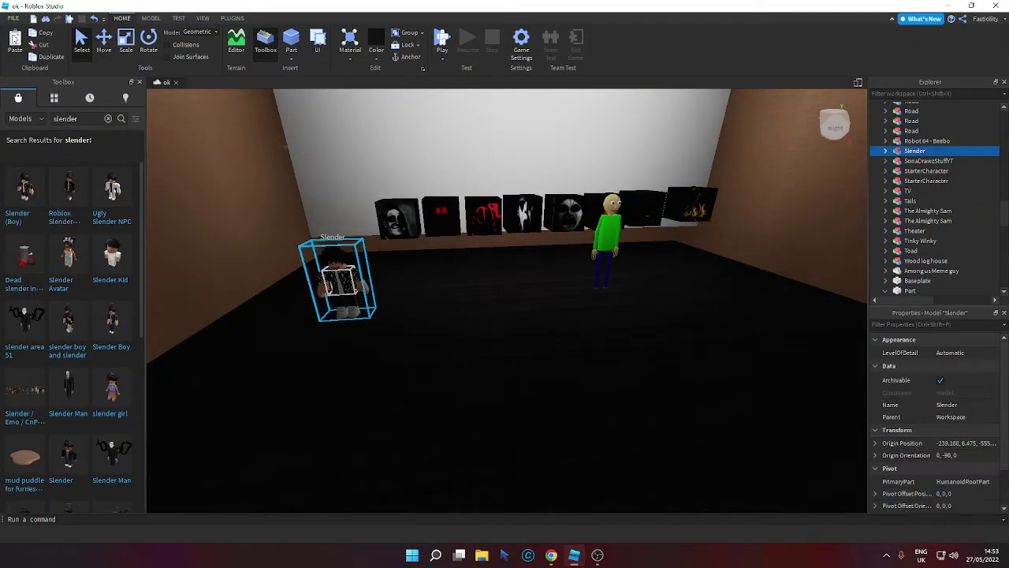
{"action": "left_click", "coordinate": [38, 44]}
Replace the marketplace model search with "slendytubbies".
{"action": "left_click", "coordinate": [108, 119]}
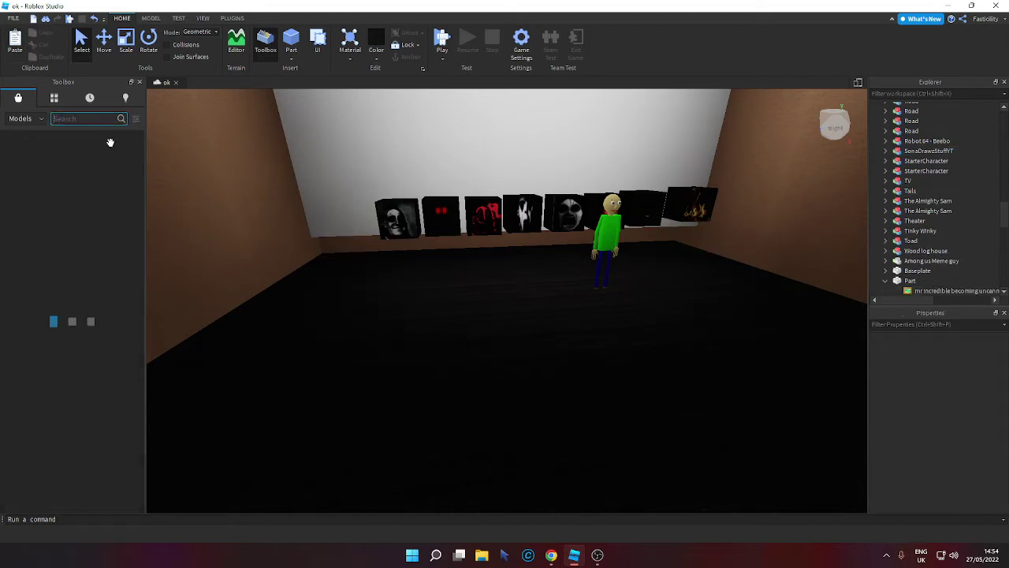
{"action": "scroll", "coordinate": [16, 197], "scroll_direction": "down", "scroll_amount": 10}
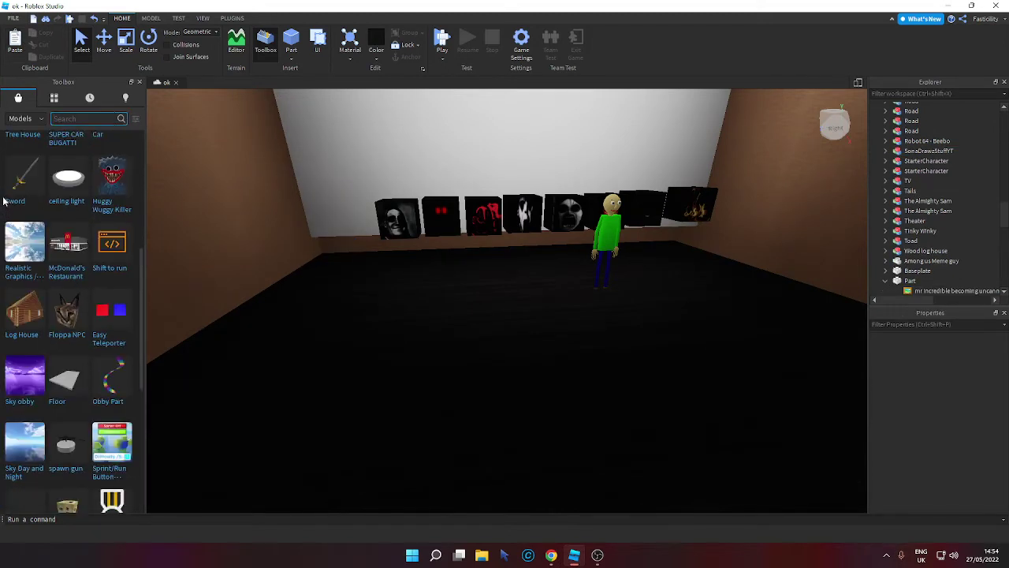
{"action": "scroll", "coordinate": [4, 201], "scroll_direction": "down", "scroll_amount": 10}
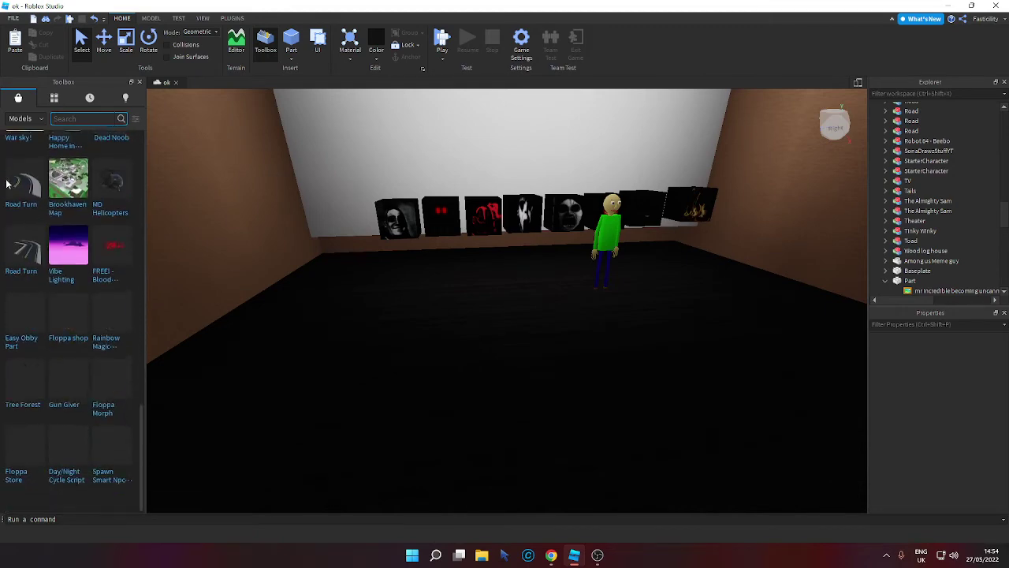
{"action": "scroll", "coordinate": [6, 183], "scroll_direction": "down", "scroll_amount": 5}
{"action": "scroll", "coordinate": [303, 267], "scroll_direction": "up", "scroll_amount": 2}
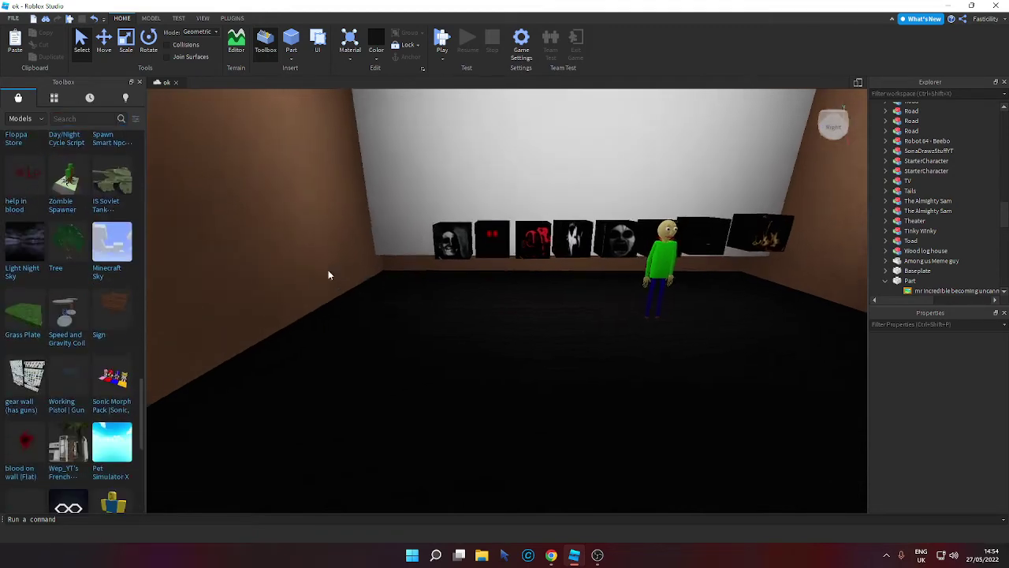
{"action": "scroll", "coordinate": [328, 275], "scroll_direction": "up", "scroll_amount": 2}
{"action": "scroll", "coordinate": [68, 271], "scroll_direction": "down", "scroll_amount": 4}
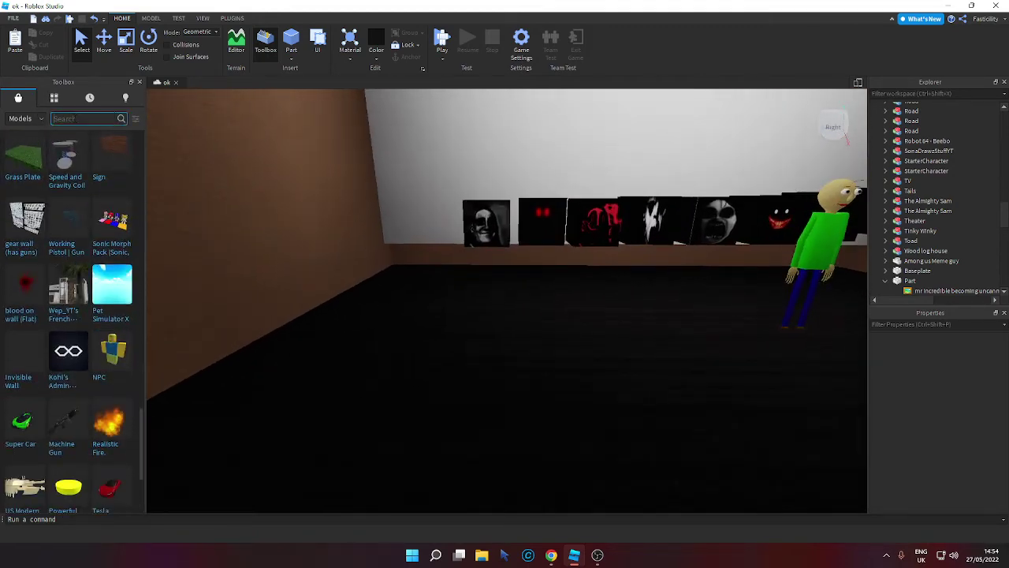
{"action": "type", "text": "slen"}
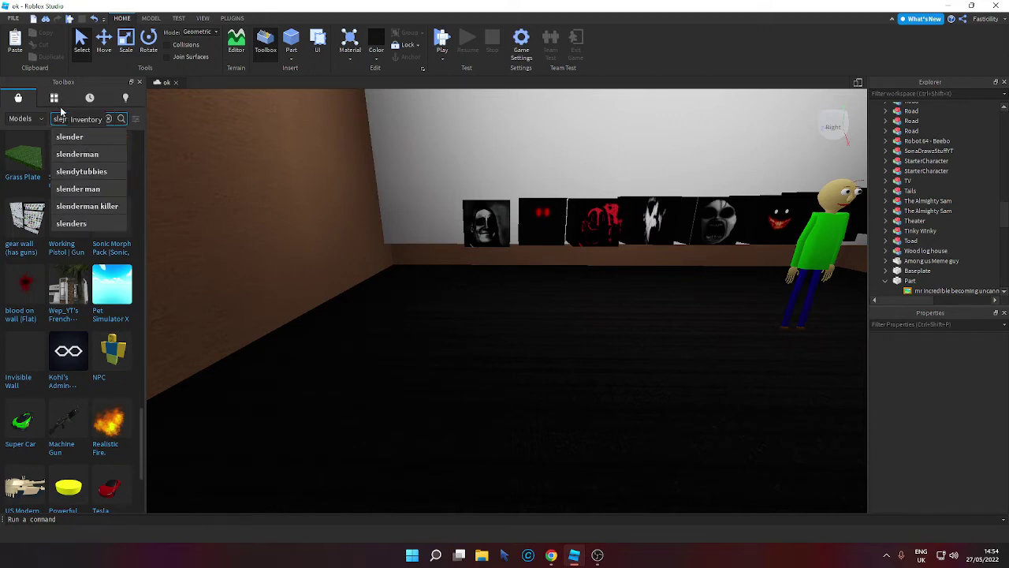
{"action": "left_click", "coordinate": [82, 139]}
{"action": "key", "text": "BackSpace"}
{"action": "key", "text": "BackSpace"}
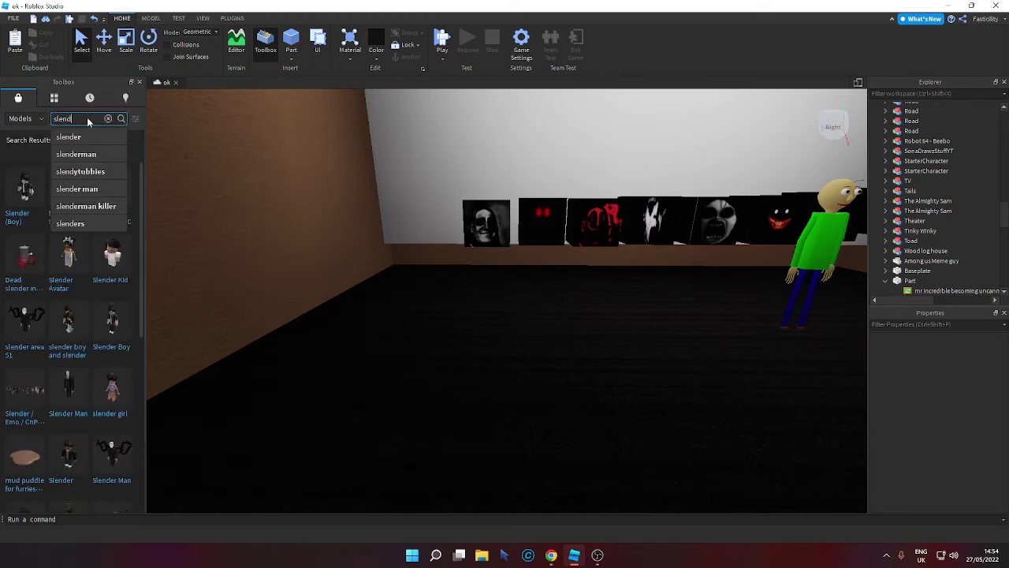
{"action": "type", "text": "y"}
{"action": "left_click", "coordinate": [88, 137]}
Browse the slendytubbies results and insert the Tinky winky : Working model into the theatre.
{"action": "right_click_drag", "start_coordinate": [382, 228], "coordinate": [383, 233]}
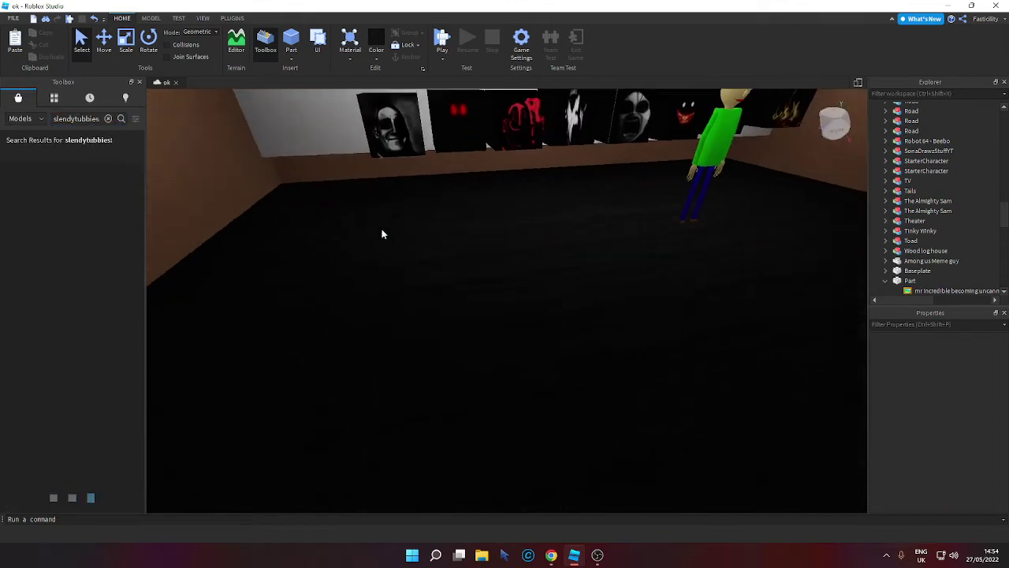
{"action": "key", "text": "a"}
{"action": "key", "text": "s"}
{"action": "key", "text": "w"}
{"action": "scroll", "coordinate": [61, 277], "scroll_direction": "down", "scroll_amount": 2}
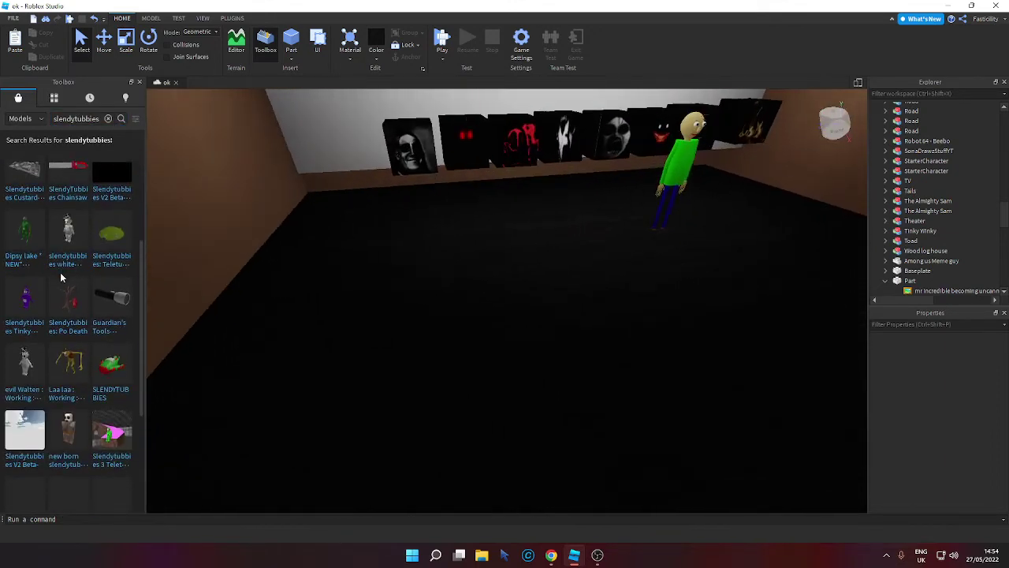
{"action": "scroll", "coordinate": [59, 268], "scroll_direction": "down", "scroll_amount": 2}
{"action": "key", "text": "a"}
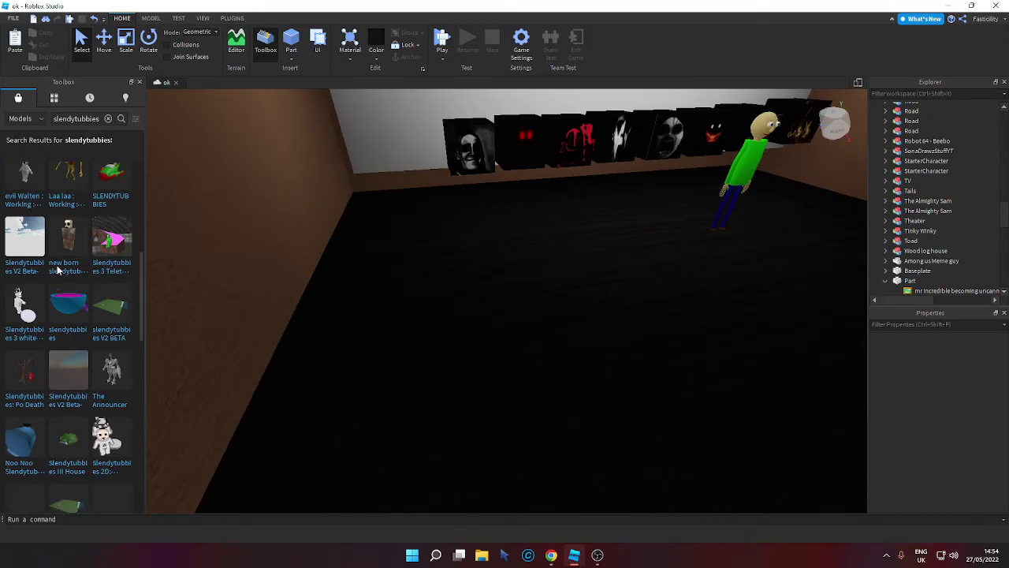
{"action": "scroll", "coordinate": [57, 237], "scroll_direction": "up", "scroll_amount": 1}
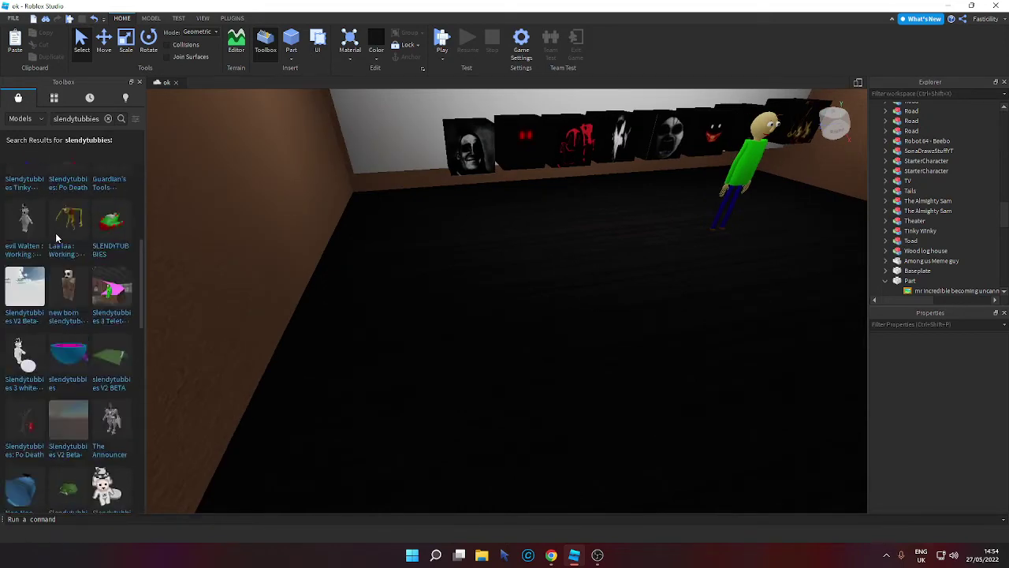
{"action": "scroll", "coordinate": [56, 237], "scroll_direction": "up", "scroll_amount": 5}
{"action": "left_click", "coordinate": [112, 201]}
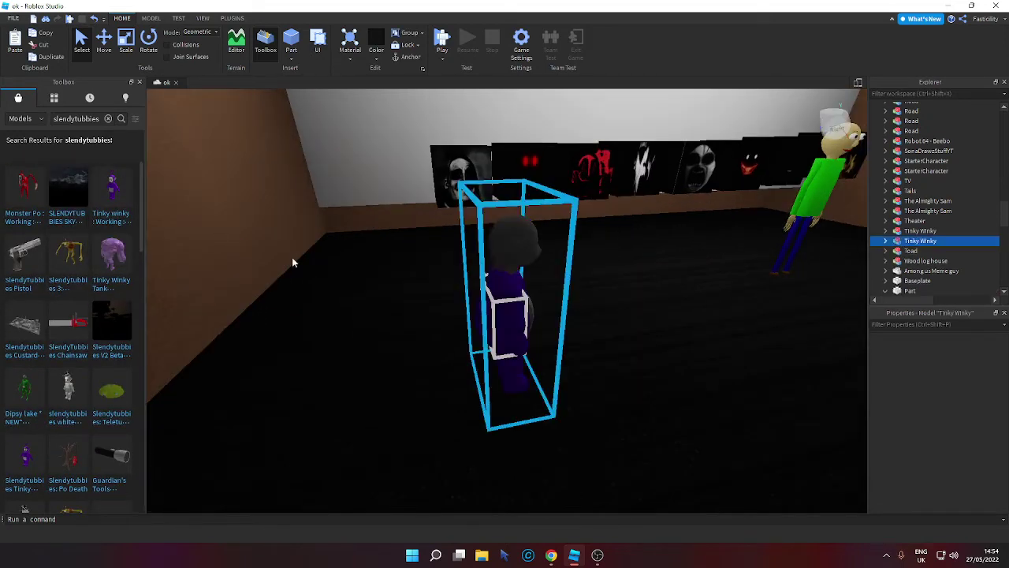
Place Tinky Winky near the side wall facing forward and move the Mr Incredible face block from the row beside it.
{"action": "left_click_drag", "start_coordinate": [508, 379], "coordinate": [345, 319]}
{"action": "key", "text": "r"}
{"action": "key", "text": "r"}
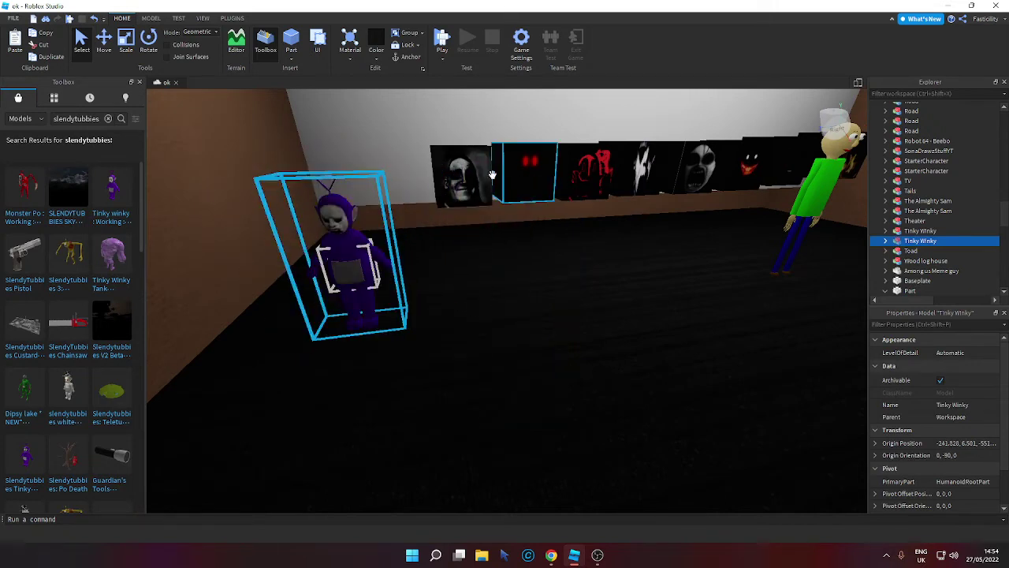
{"action": "left_click_drag", "start_coordinate": [462, 178], "coordinate": [450, 319]}
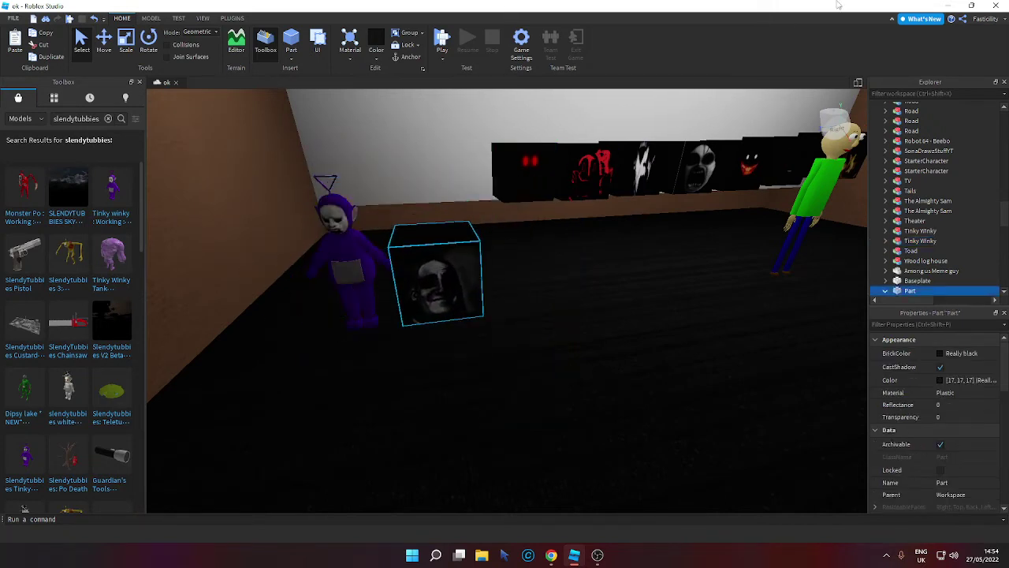
Switch to the Writebox script and add the line "Oh no i got Mr incredibe becoming uncanny phase 3" at the end.
{"action": "left_click", "coordinate": [951, 5]}
{"action": "scroll", "coordinate": [683, 122], "scroll_direction": "down", "scroll_amount": 1}
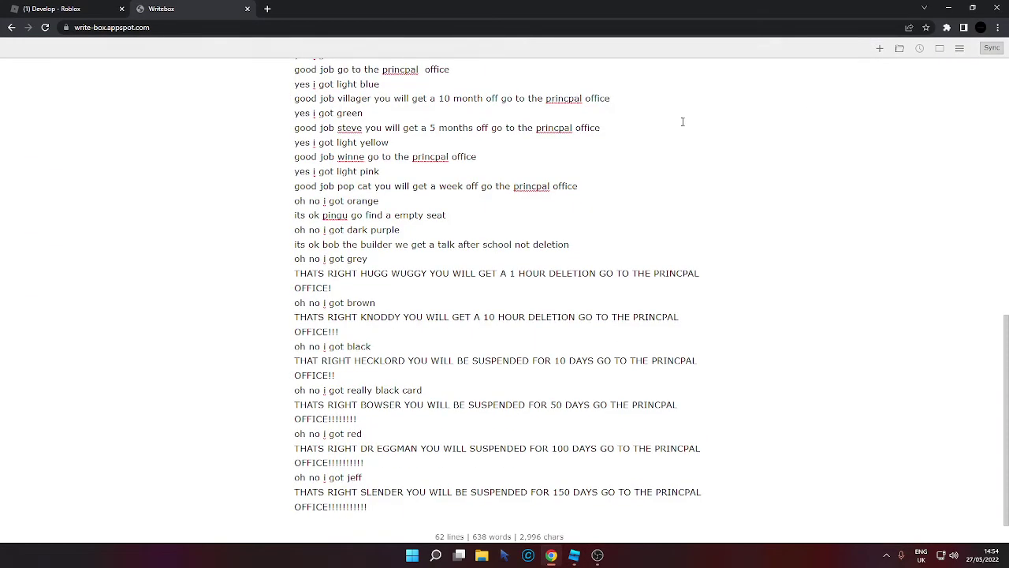
{"action": "type", "text": "Oh no"}
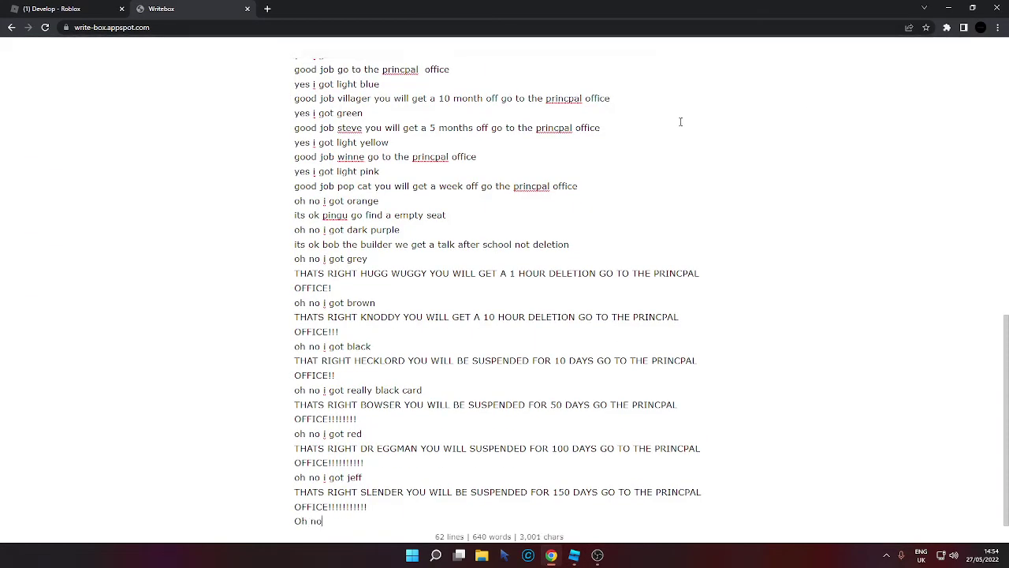
{"action": "type", "text": " i got Mr incredibe"}
{"action": "key", "text": "BackSpace"}
{"action": "key", "text": "BackSpace"}
{"action": "type", "text": "ab"}
{"action": "key", "text": "BackSpace"}
{"action": "key", "text": "BackSpace"}
{"action": "key", "text": "BackSpace"}
{"action": "key", "text": "BackSpace"}
{"action": "type", "text": "be beco"}
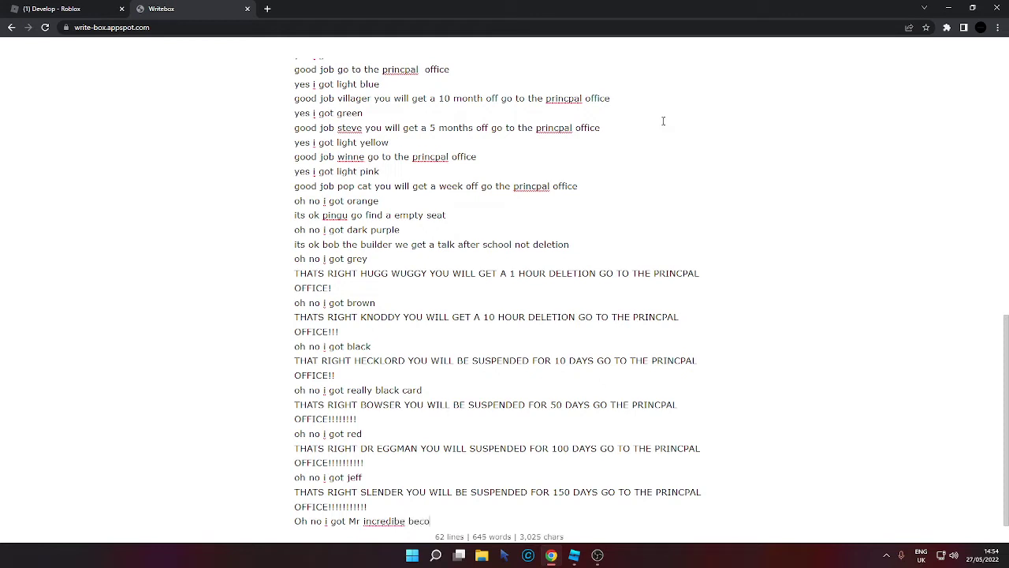
{"action": "type", "text": "ming uncanny phase"}
{"action": "type", "text": "3"}
Add the reply line "THATS RIGHT SLENDER TINKY WINKY YOU WILL BE SUSPENDED FOR 200 DAYS GO TO THE PRINCPAL OFFICE".
{"action": "key", "text": "Return"}
{"action": "type", "text": "THATS RIFG"}
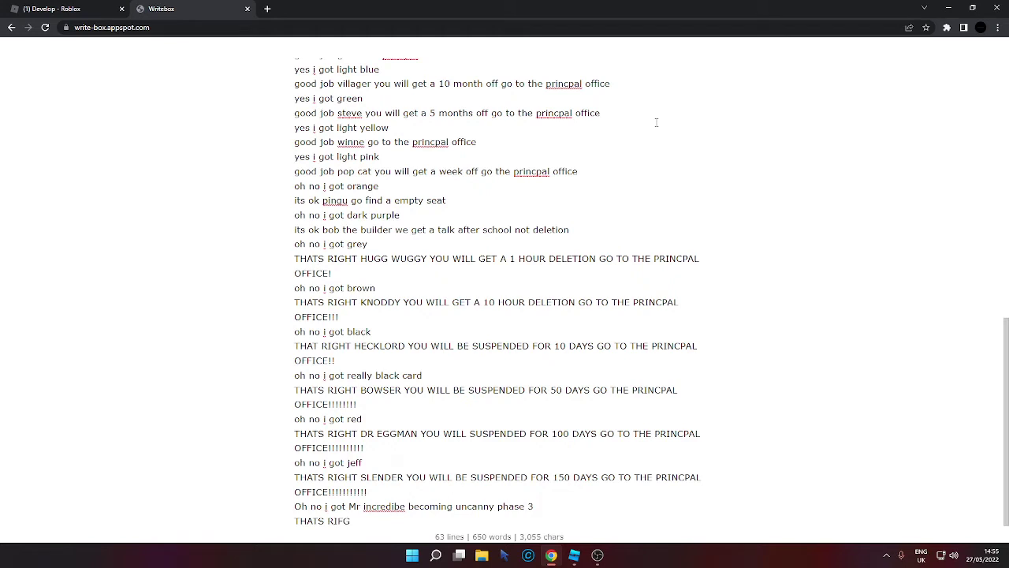
{"action": "key", "text": "BackSpace"}
{"action": "key", "text": "BackSpace"}
{"action": "type", "text": "GHT SLENDER TINKY W"}
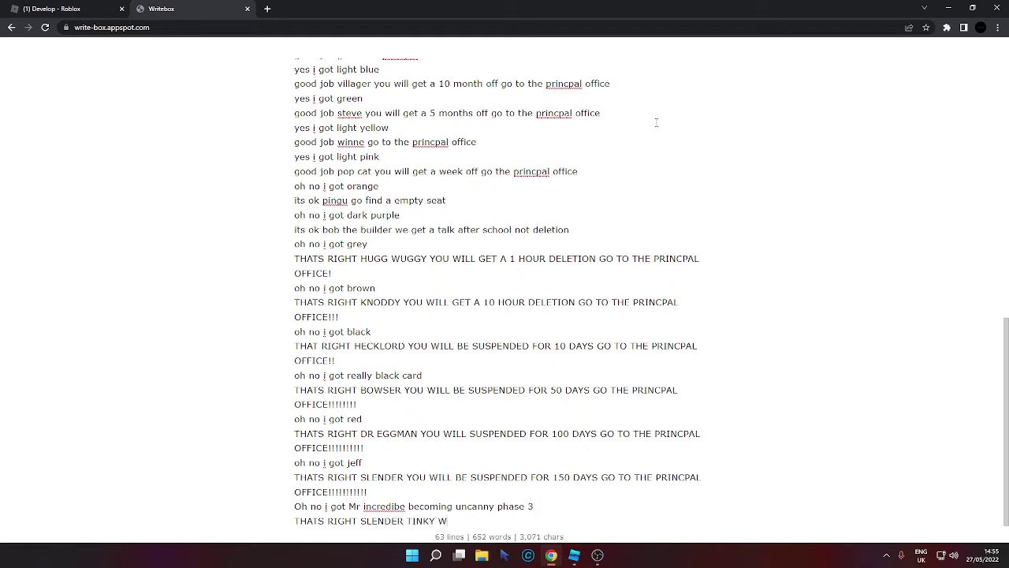
{"action": "type", "text": "INKY YOU WILL BE SUSPE"}
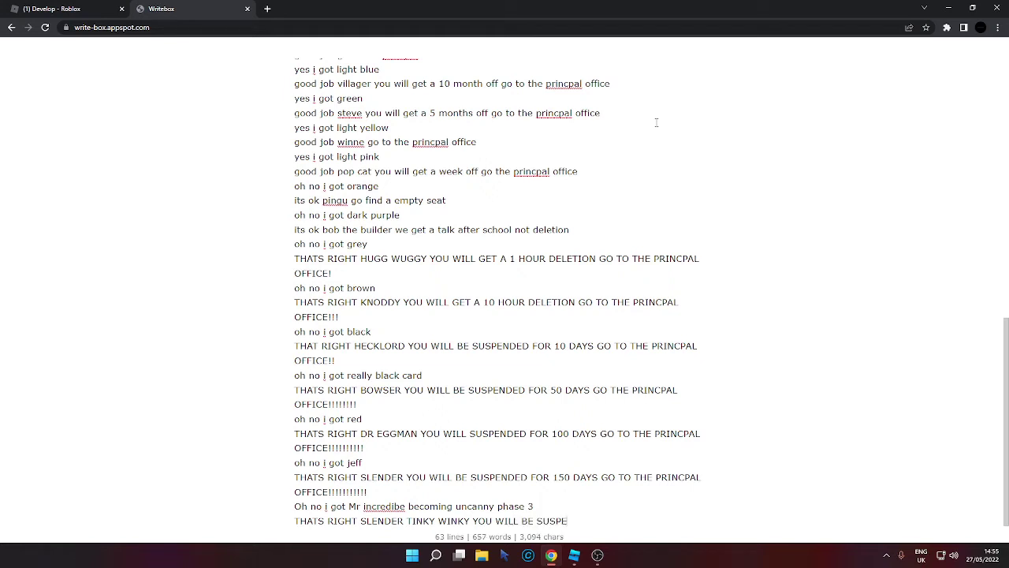
{"action": "type", "text": "NDED FOR 200 DAYS GO "}
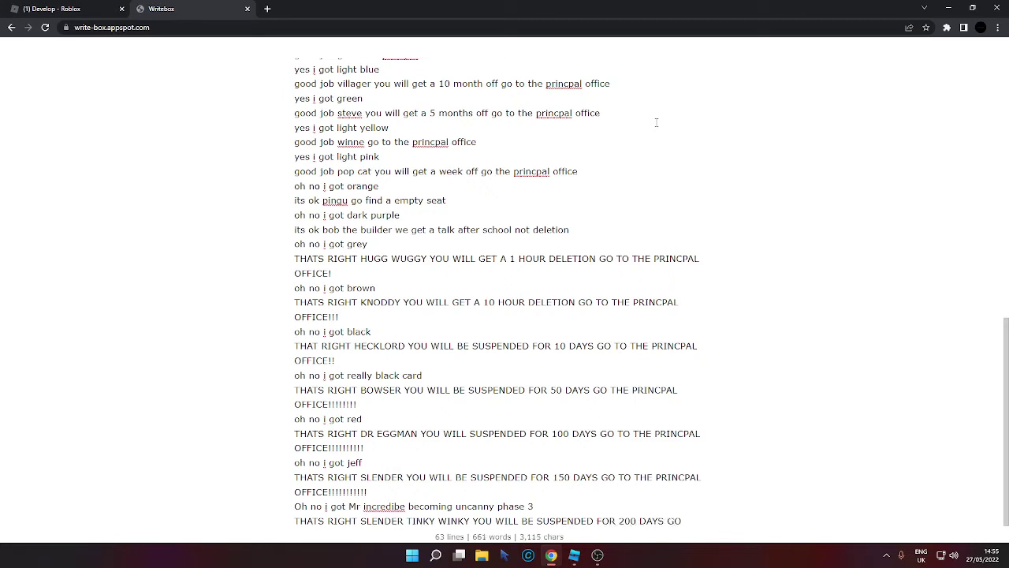
{"action": "type", "text": "TO THE P"}
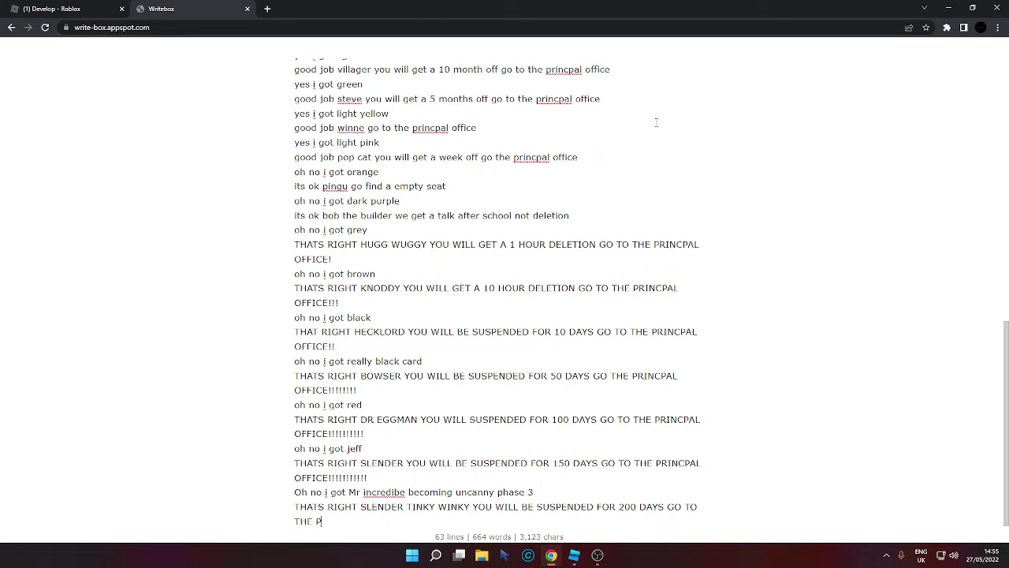
{"action": "type", "text": "RINCPAL OFFICE"}
Switch to Roblox Studio and remove the Mr Incredible block and the Tinky Winky character from the theatre floor.
{"action": "left_click", "coordinate": [574, 555]}
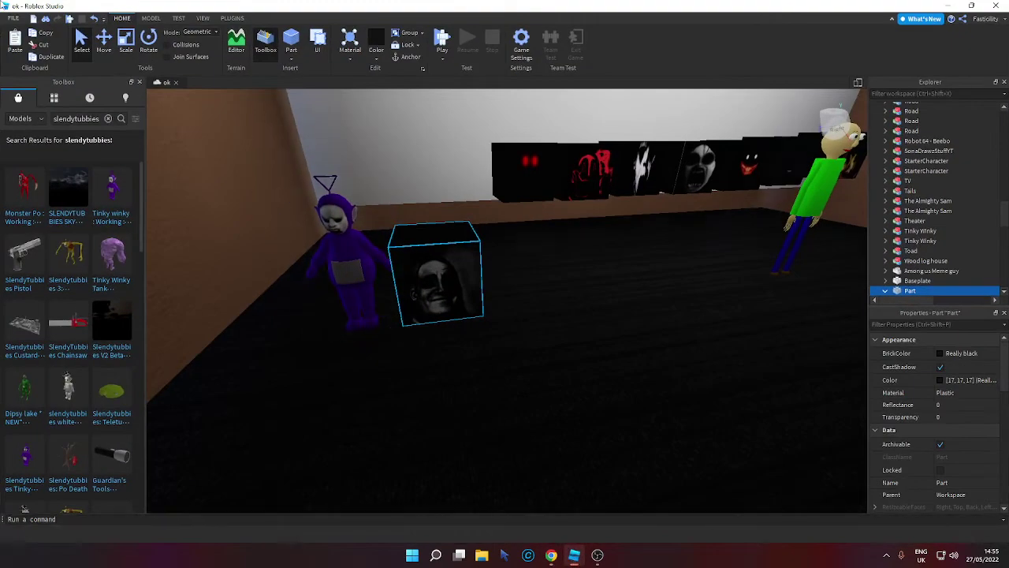
{"action": "left_click", "coordinate": [39, 42]}
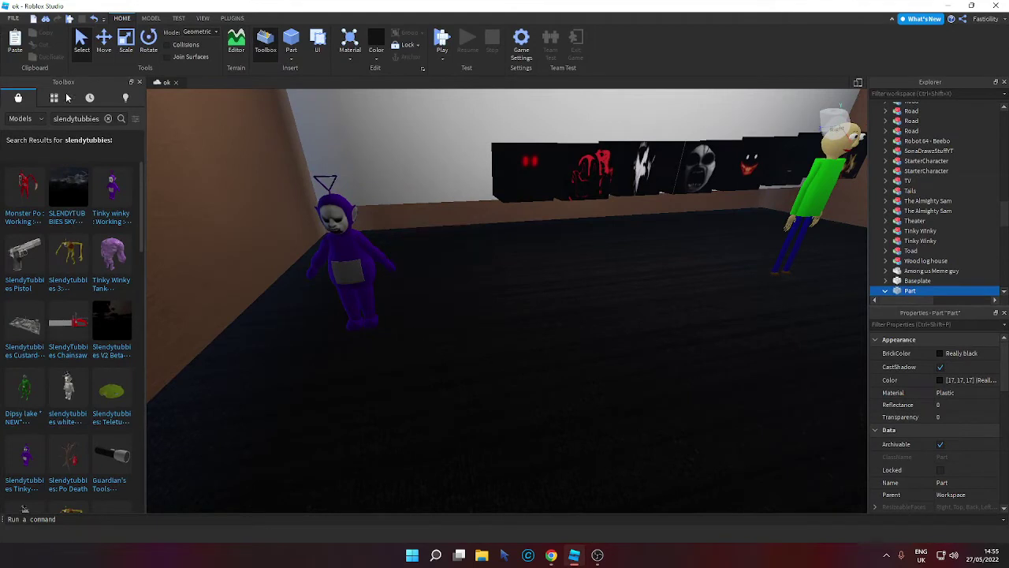
{"action": "left_click", "coordinate": [324, 273]}
{"action": "key", "text": "ctrl+z"}
Replace the marketplace model search with "bart simpson".
{"action": "left_click", "coordinate": [109, 118]}
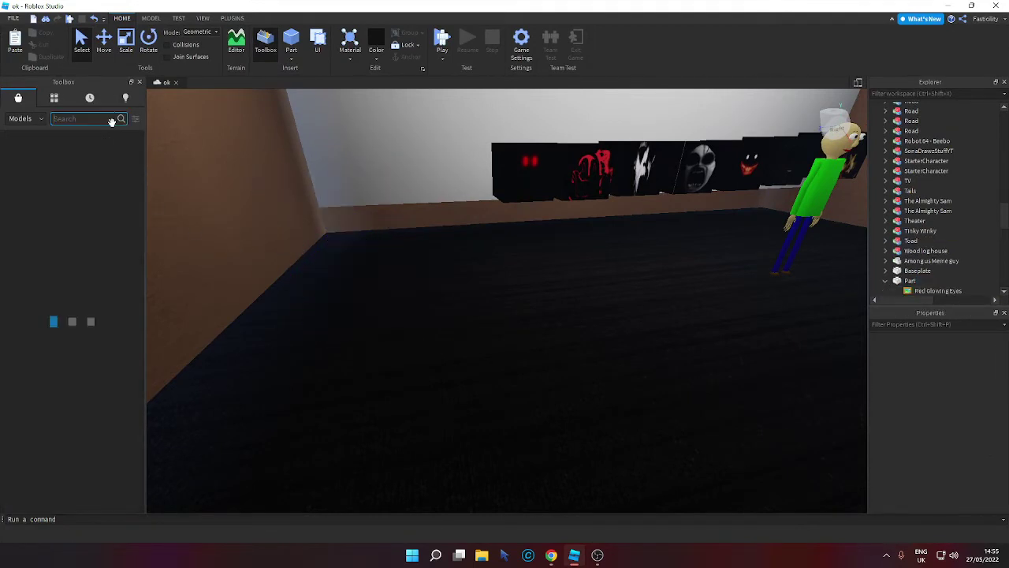
{"action": "type", "text": "bar"}
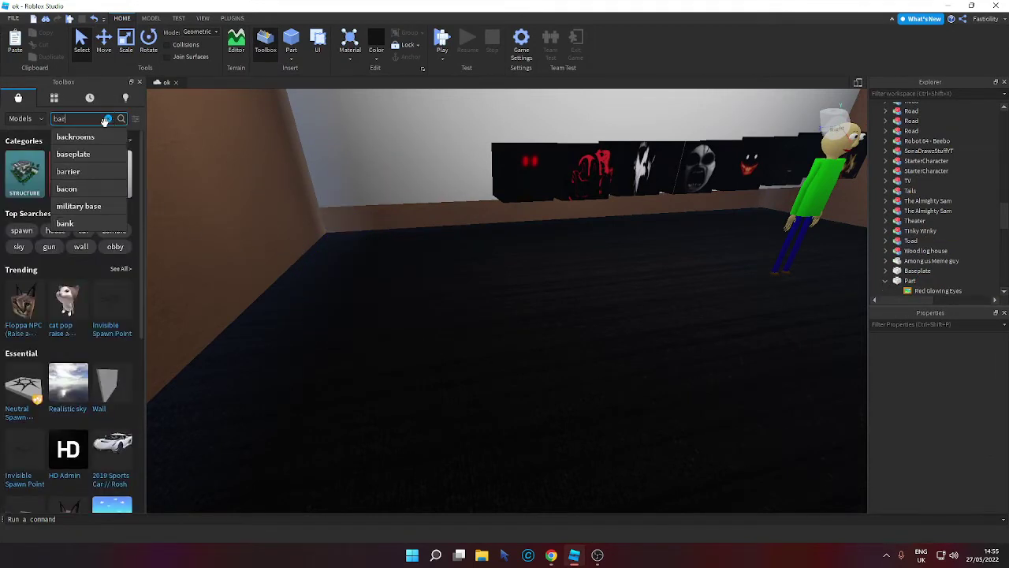
{"action": "type", "text": "t simpson"}
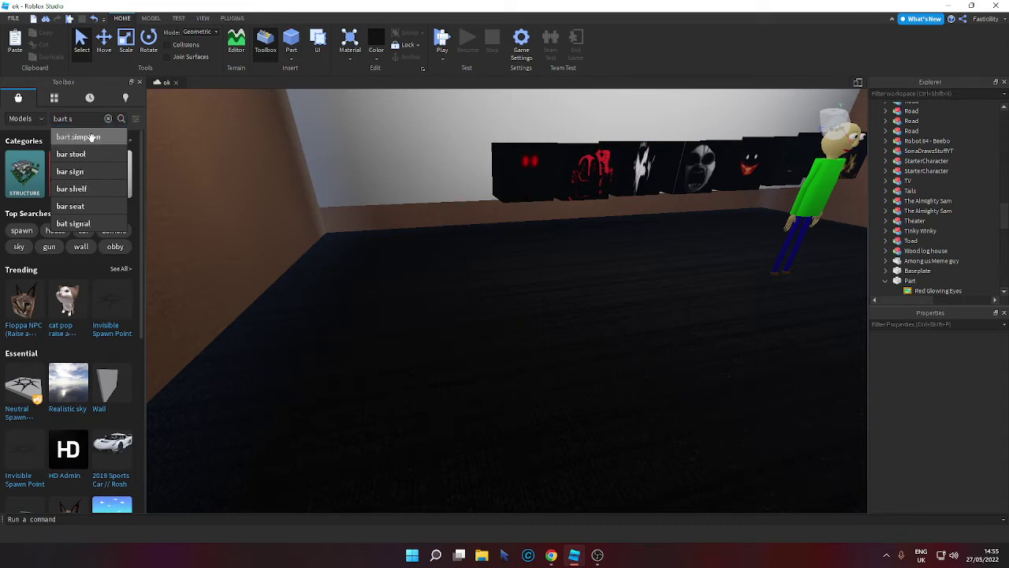
{"action": "key", "text": "Return"}
{"action": "right_click_drag", "start_coordinate": [432, 251], "coordinate": [429, 248]}
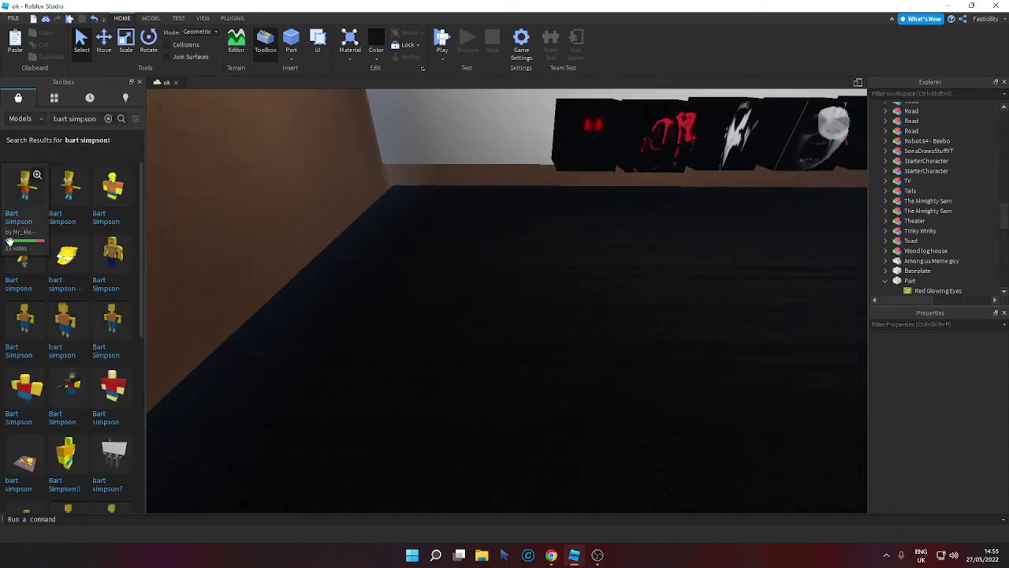
{"action": "left_click", "coordinate": [22, 209]}
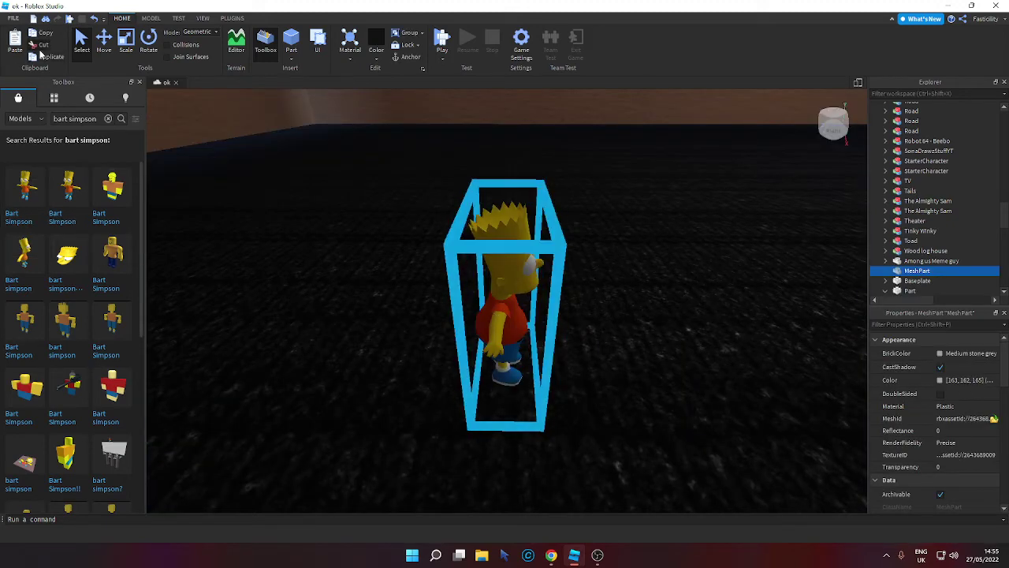
{"action": "left_click", "coordinate": [38, 48]}
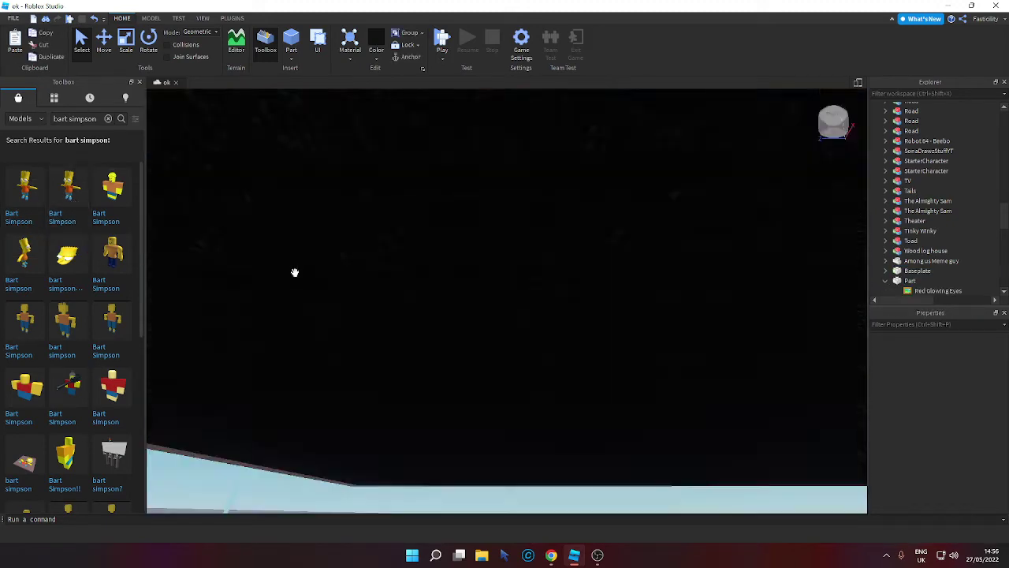
Place a Bart Simpson model on the theatre floor before the block row, facing forward.
{"action": "left_click_drag", "start_coordinate": [294, 272], "coordinate": [410, 316]}
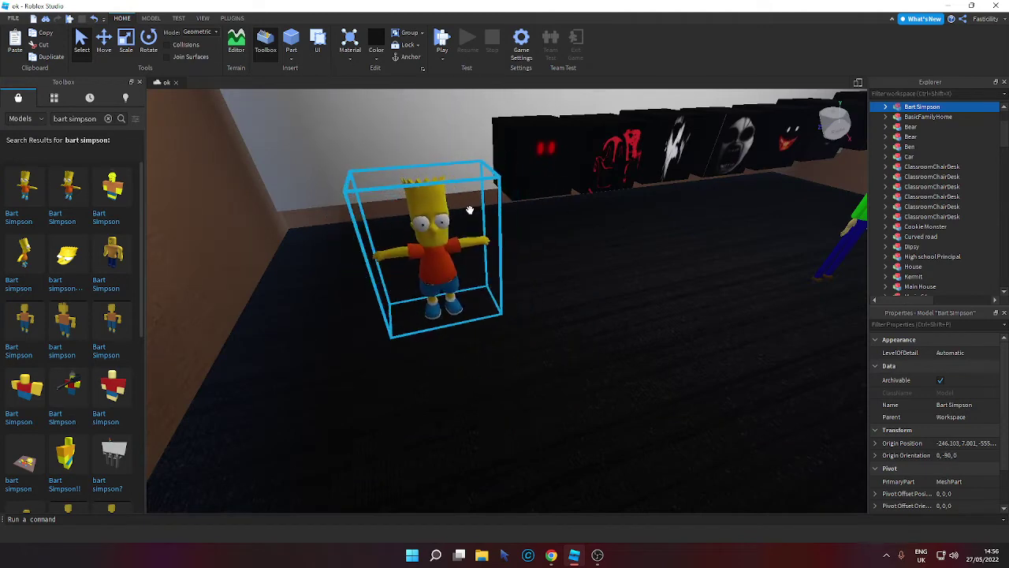
Place the red-eyes block beside Bart Simpson, and add the line "oh no i got red eye" to the Writebox script.
{"action": "left_click_drag", "start_coordinate": [525, 158], "coordinate": [523, 314]}
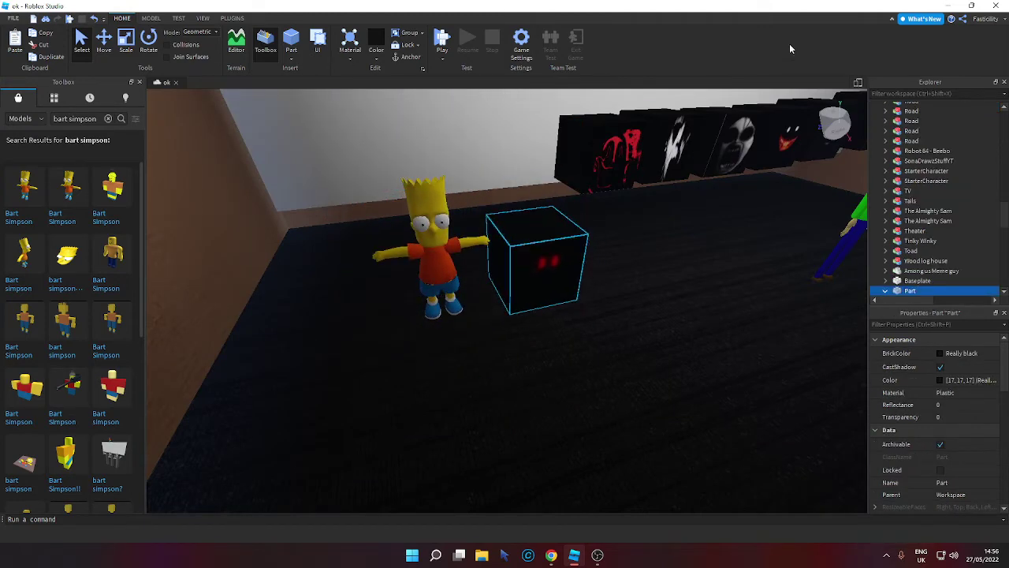
{"action": "left_click", "coordinate": [936, 6]}
{"action": "key", "text": "Return"}
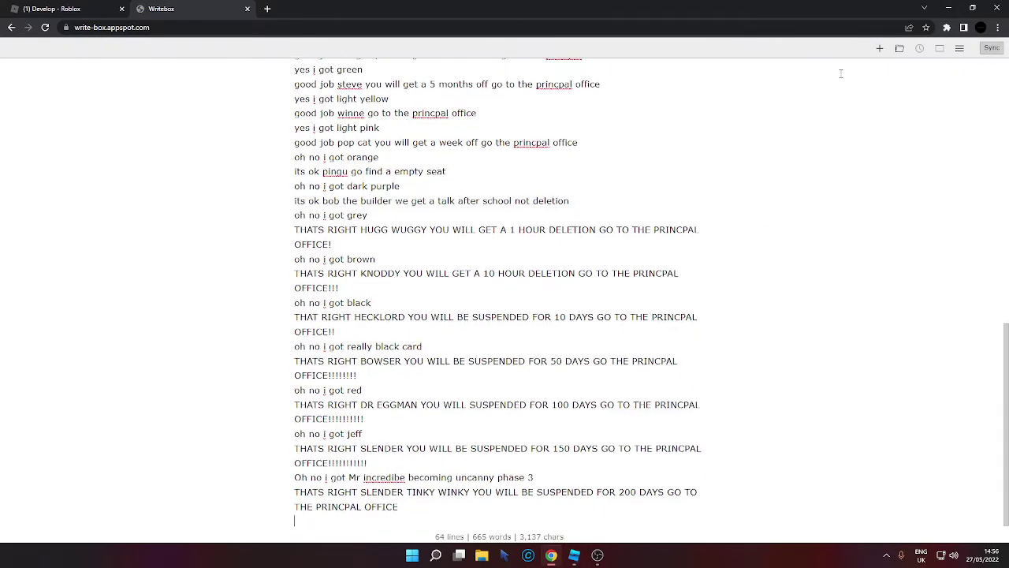
{"action": "type", "text": "oh no"}
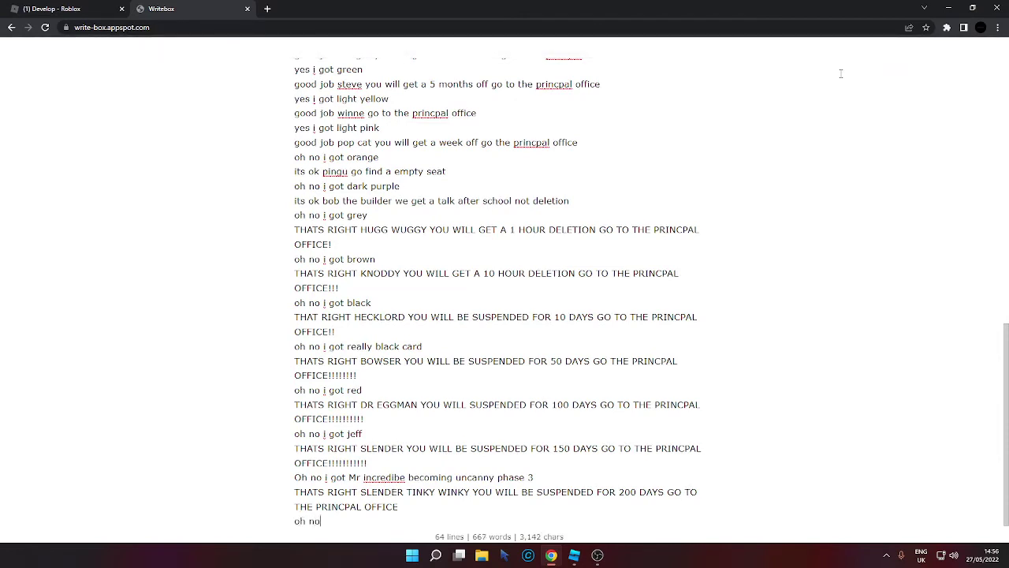
{"action": "type", "text": " i got red eye"}
{"action": "key", "text": "Return"}
Add the reply line "THATS RIGHT BART SIMPION YOU WILL BE SUSPENDED FOR 250 DAYS GO TO THE PRINCPAL OFFICE!!!!!!!!!!".
{"action": "type", "text": "THA"}
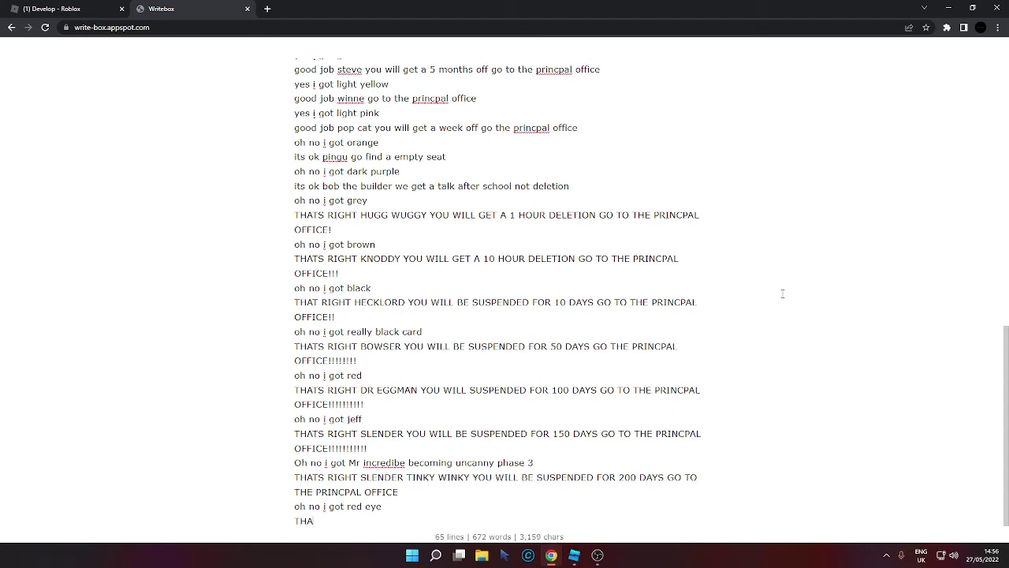
{"action": "type", "text": "TS RIGHT BART SIM"}
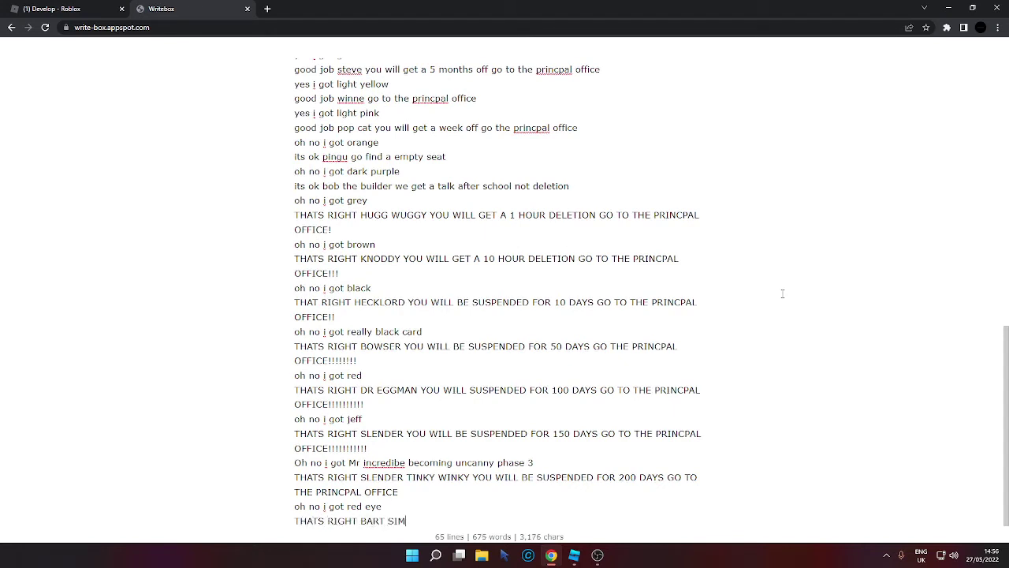
{"action": "type", "text": "P"}
{"action": "type", "text": "IONS"}
{"action": "key", "text": "BackSpace"}
{"action": "type", "text": "YOU WILL BE SUSPE"}
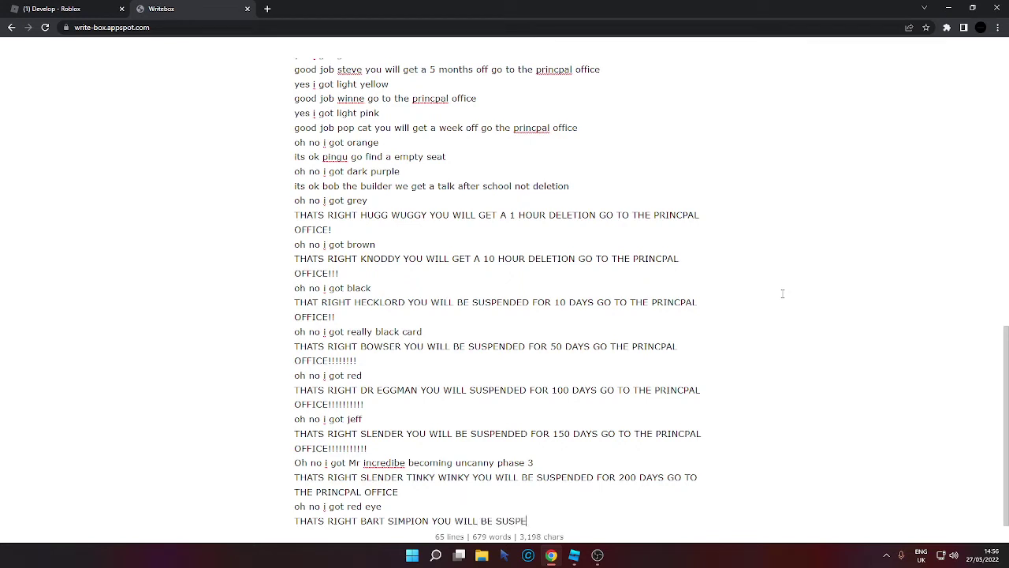
{"action": "type", "text": "NDED FOR 250 DAYS F"}
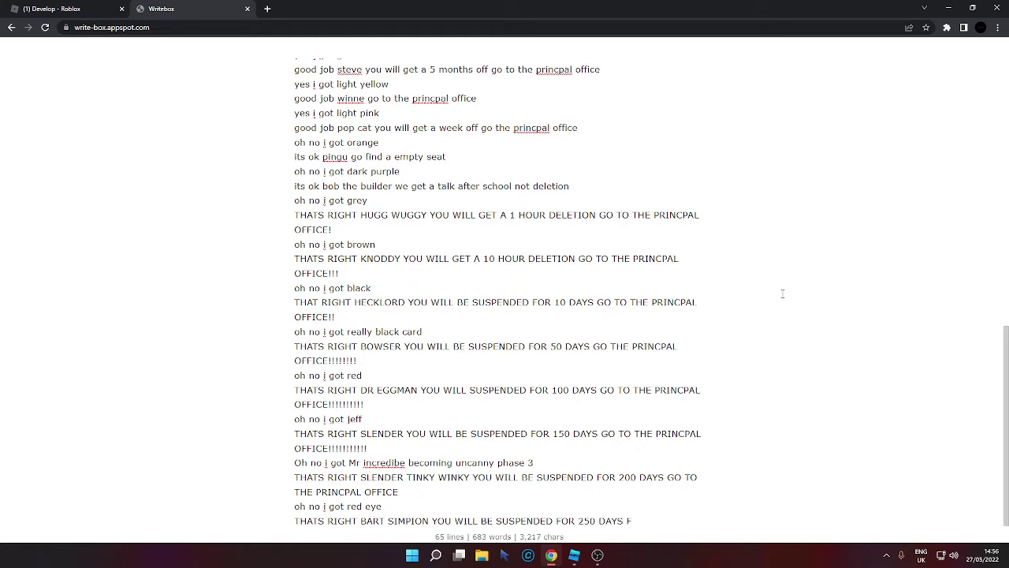
{"action": "key", "text": "BackSpace"}
{"action": "type", "text": "GO TO THE PRICPAL"}
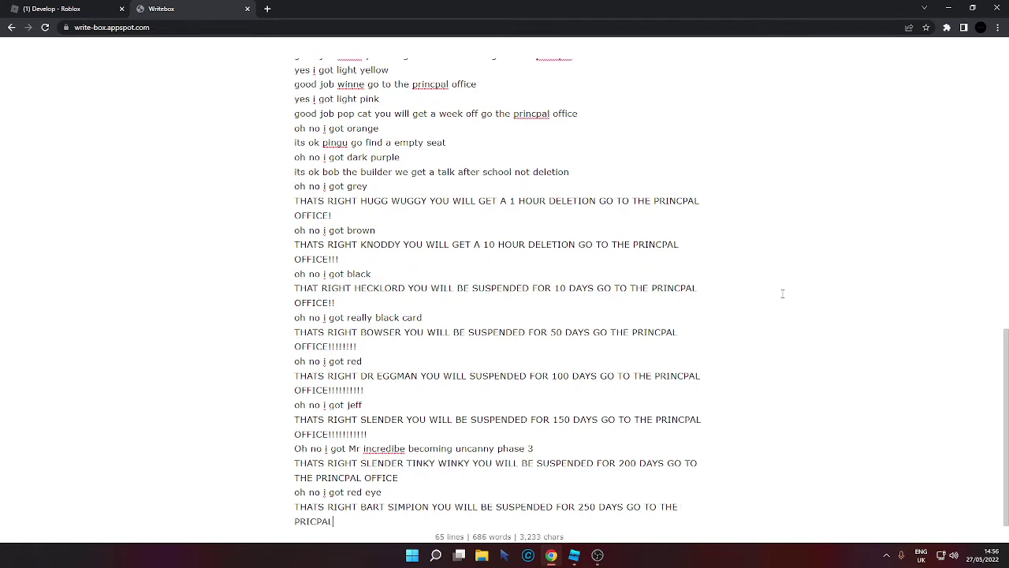
{"action": "key", "text": "BackSpace"}
{"action": "key", "text": "BackSpace"}
{"action": "key", "text": "BackSpace"}
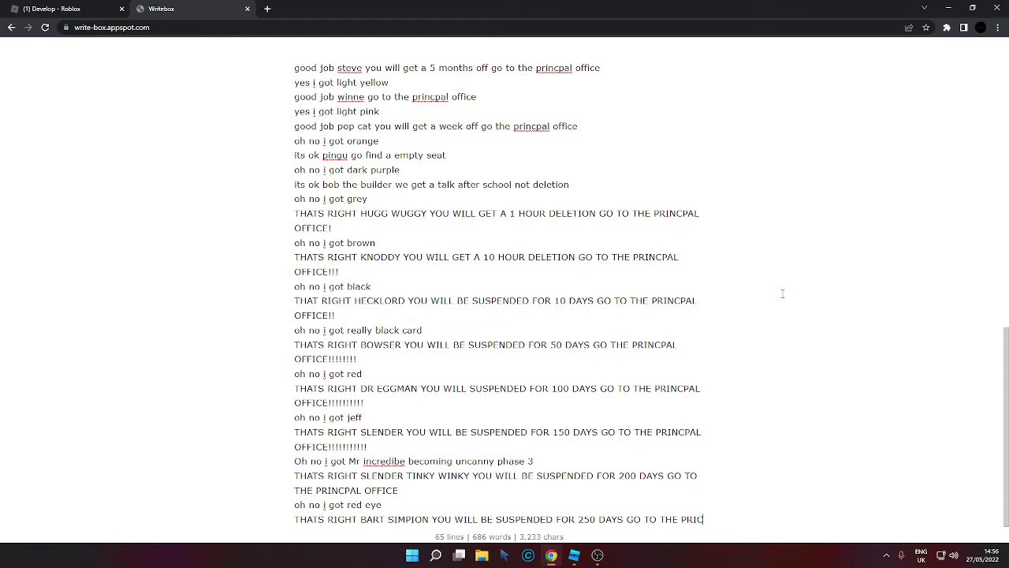
{"action": "type", "text": "NC"}
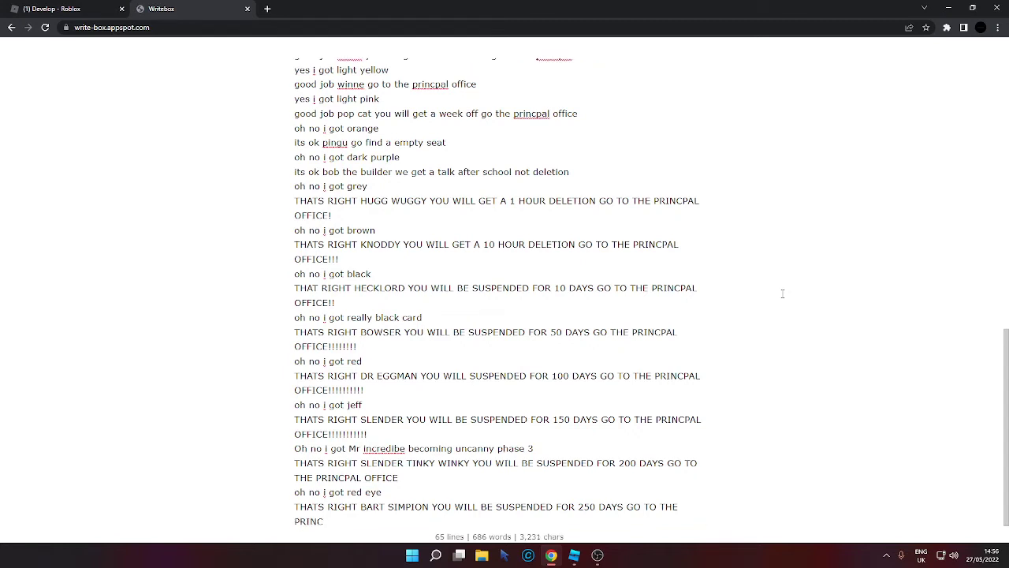
{"action": "type", "text": "PAL OFFICXCE!!!!!!!!!!"}
Switch to Roblox Studio and remove the red-eyes block and the Bart Simpson character from the theatre floor.
{"action": "left_click", "coordinate": [573, 553]}
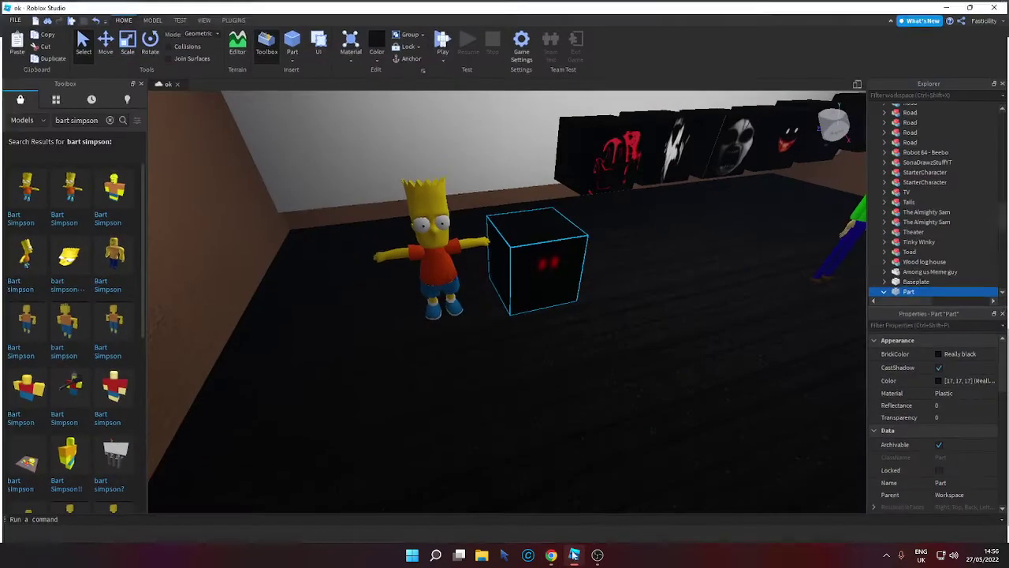
{"action": "left_click", "coordinate": [42, 45]}
{"action": "left_click", "coordinate": [381, 238]}
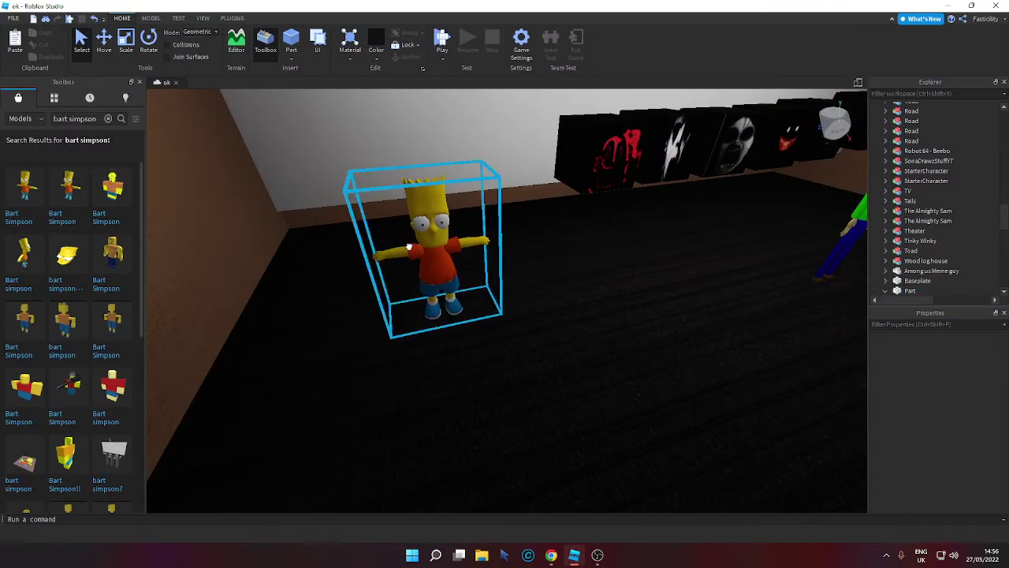
{"action": "left_click", "coordinate": [44, 45]}
Replace the marketplace model search with "Slenderman".
{"action": "left_click", "coordinate": [110, 119]}
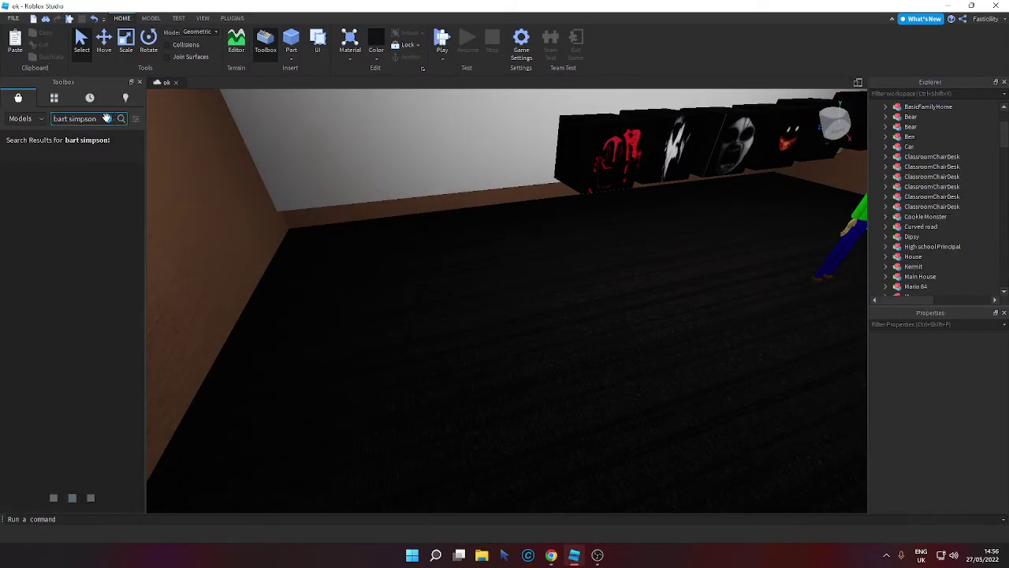
{"action": "scroll", "coordinate": [71, 249], "scroll_direction": "down", "scroll_amount": 10}
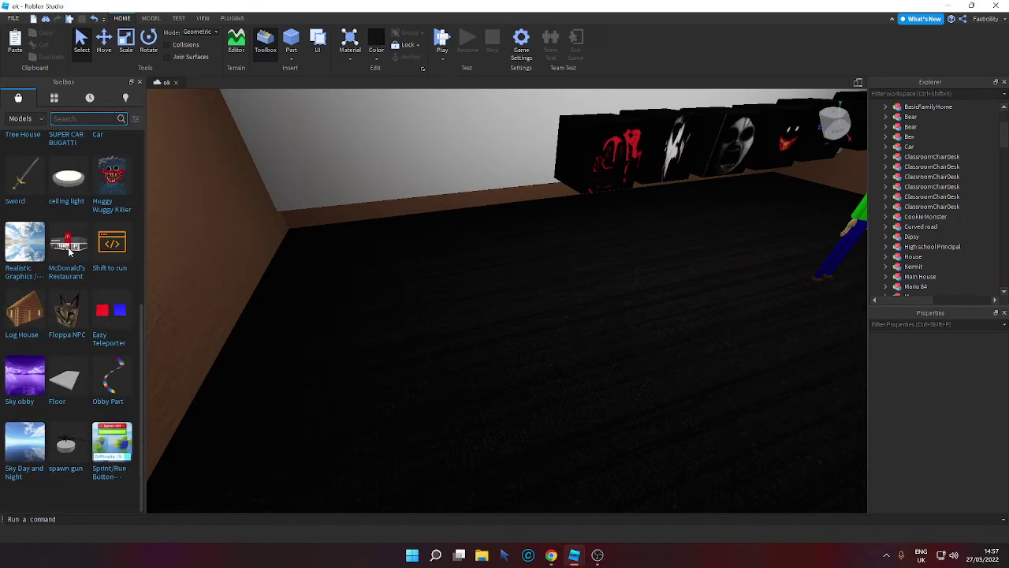
{"action": "scroll", "coordinate": [62, 247], "scroll_direction": "down", "scroll_amount": 10}
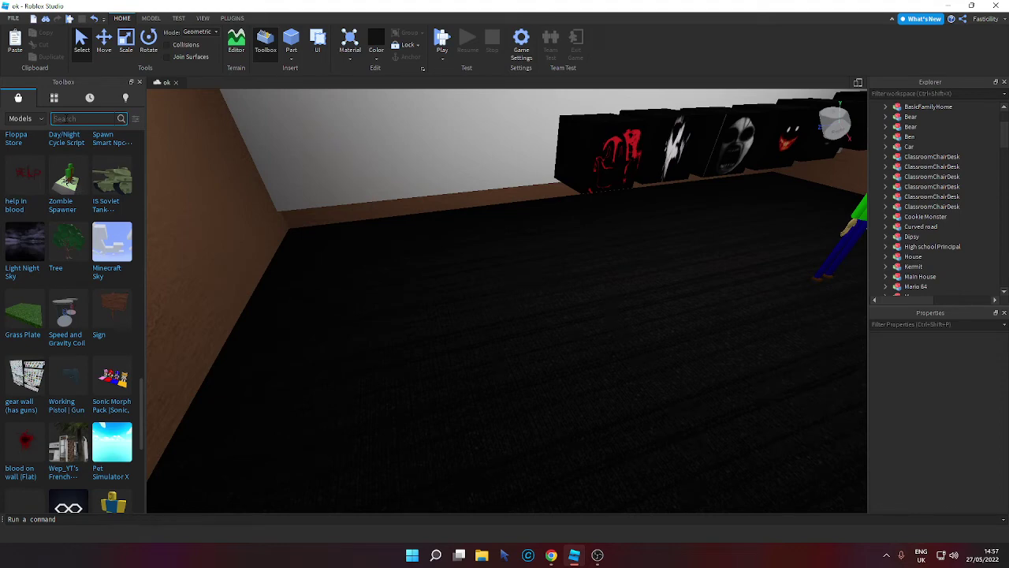
{"action": "type", "text": "Slenderman"}
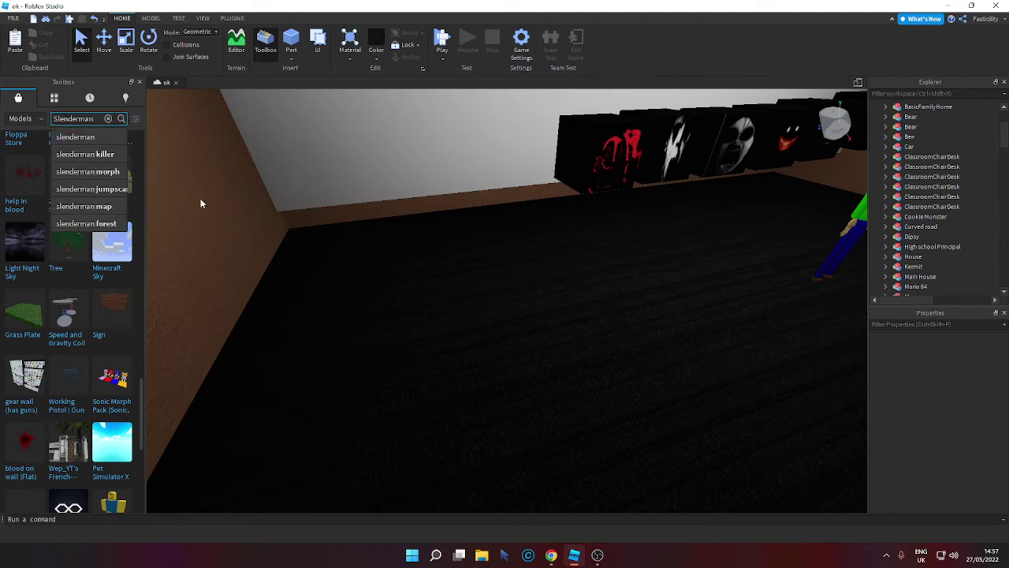
{"action": "key", "text": "Return"}
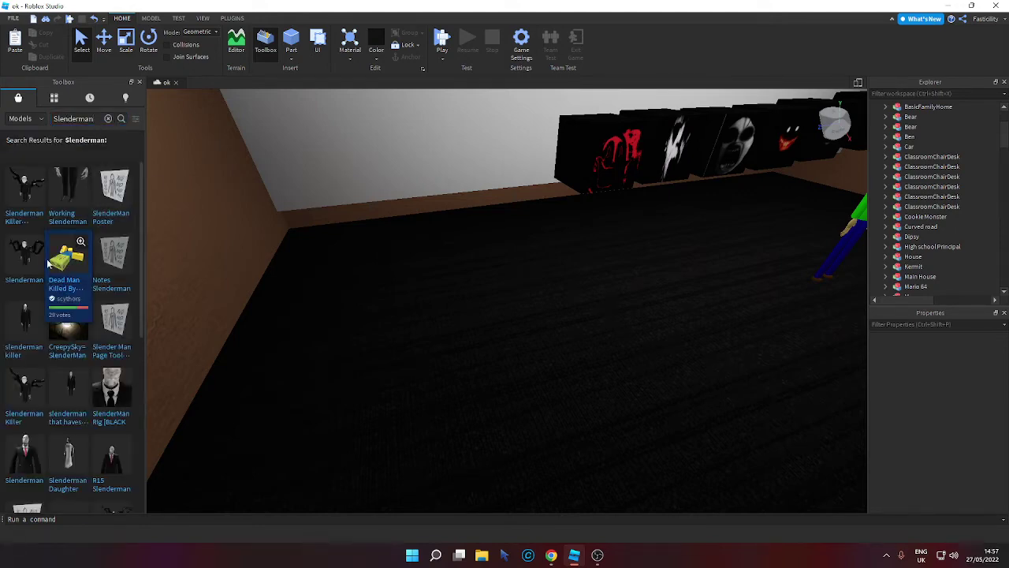
Place the first Slenderman Killer model on the theatre floor before the block row and put the red-face block beside it.
{"action": "left_click", "coordinate": [19, 207]}
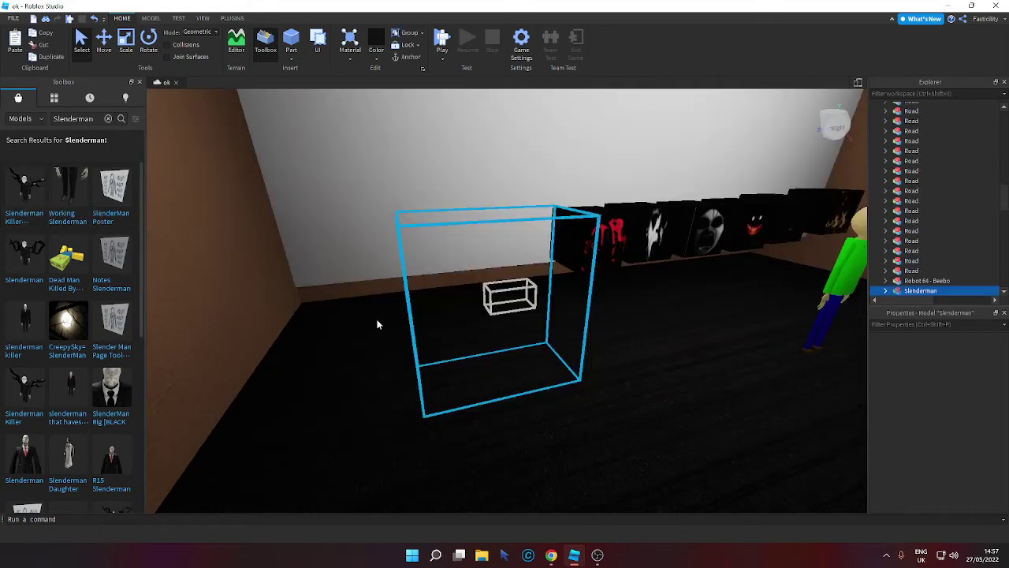
{"action": "left_click_drag", "start_coordinate": [425, 369], "coordinate": [421, 387]}
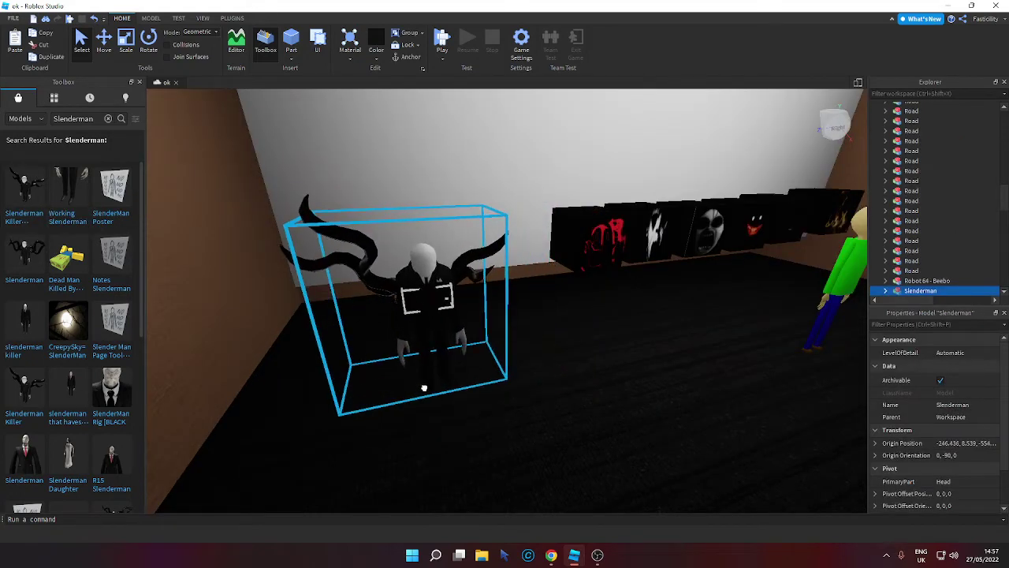
{"action": "left_click_drag", "start_coordinate": [611, 252], "coordinate": [541, 359]}
Switch to the Writebox script and add the line "Oh no i got mr incredibe becoming uncanny phase 12".
{"action": "left_click", "coordinate": [950, 5]}
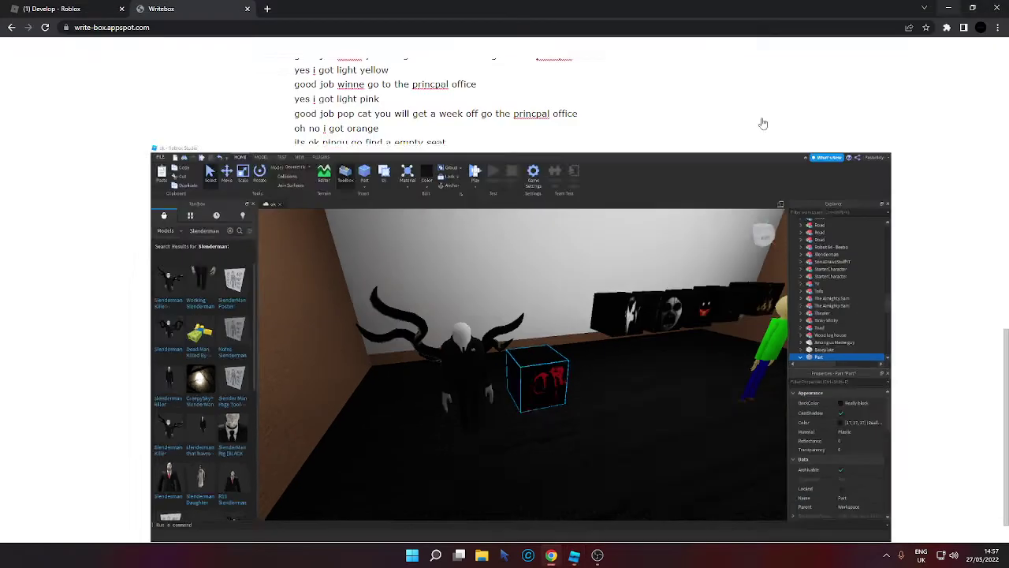
{"action": "scroll", "coordinate": [637, 127], "scroll_direction": "down", "scroll_amount": 1}
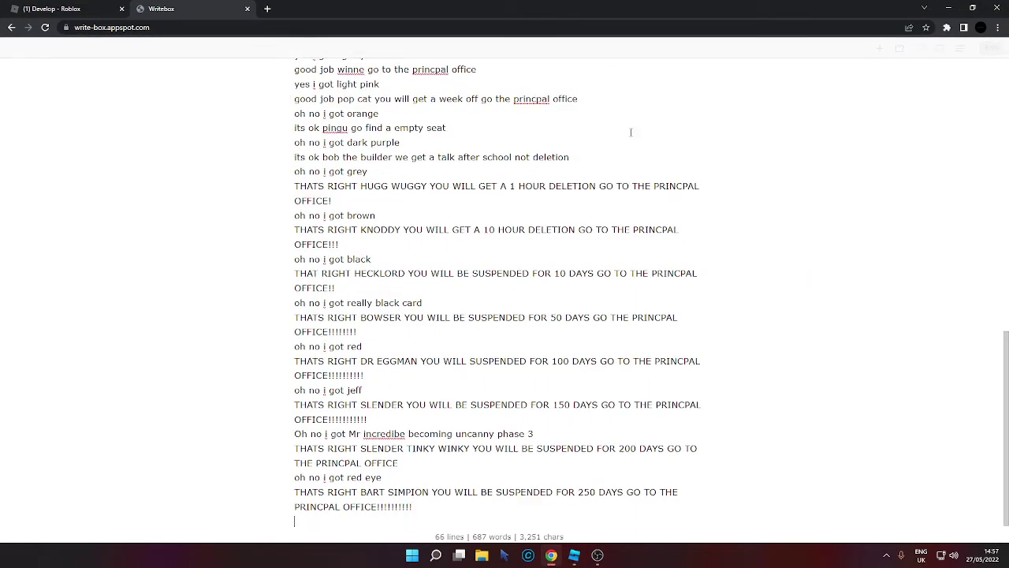
{"action": "type", "text": "Oh n"}
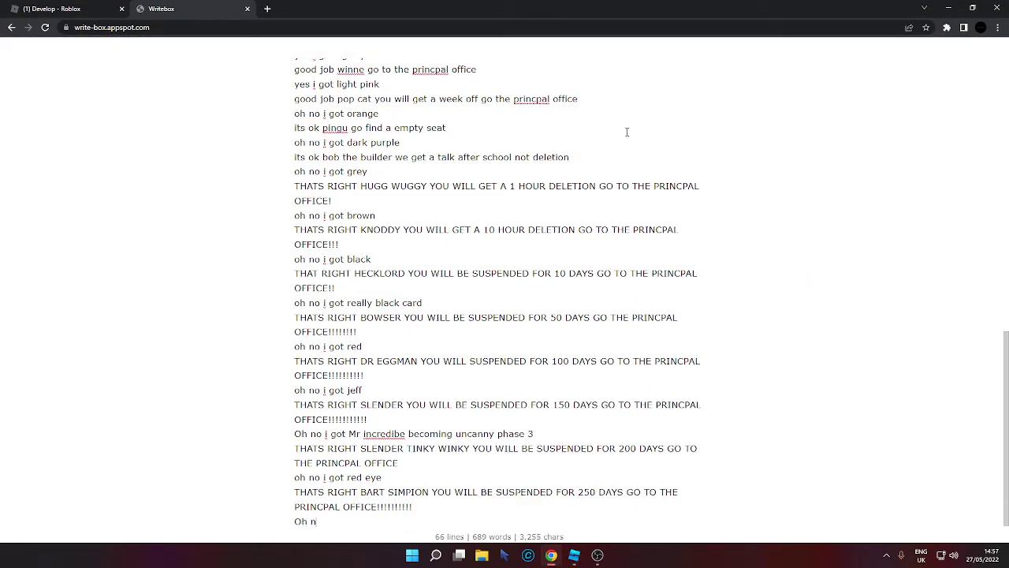
{"action": "type", "text": "o i got mr incredibe bec"}
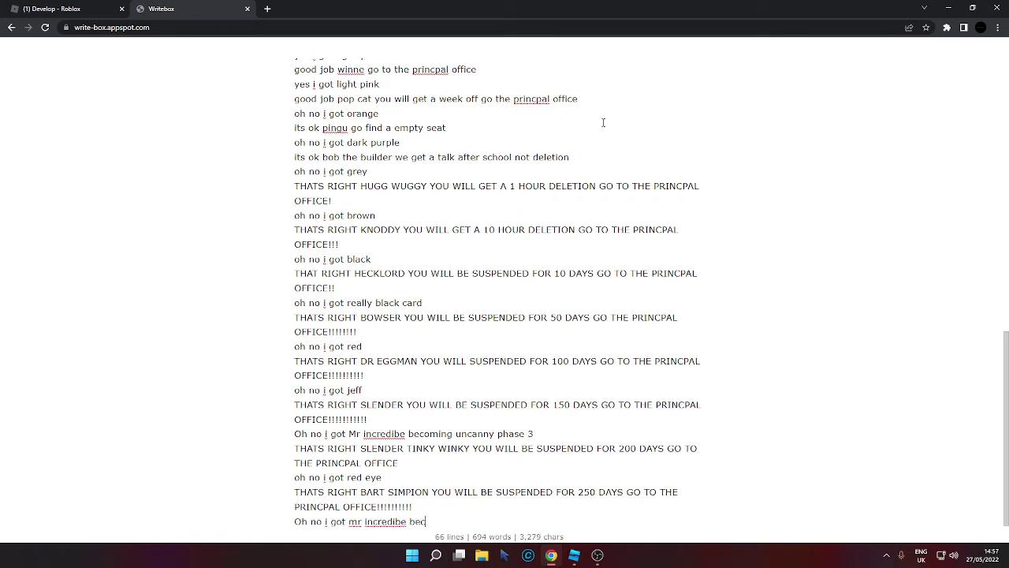
{"action": "type", "text": "oming uncanny p"}
{"action": "type", "text": "hase 12"}
{"action": "key", "text": "Return"}
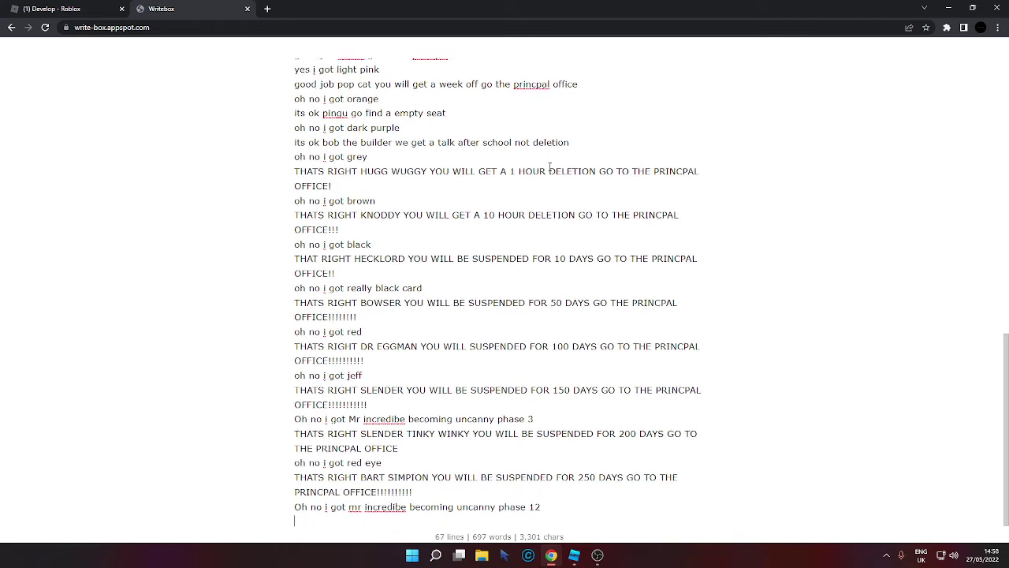
Add the reply line "THATS RIGHT SLENDERMAN YOU WILL BE SUSPENDED FOR 300 DAYS GO TO THE PRINCPAL OFFICE!!!!!!!!!".
{"action": "type", "text": "THATS RIGHT SLEN"}
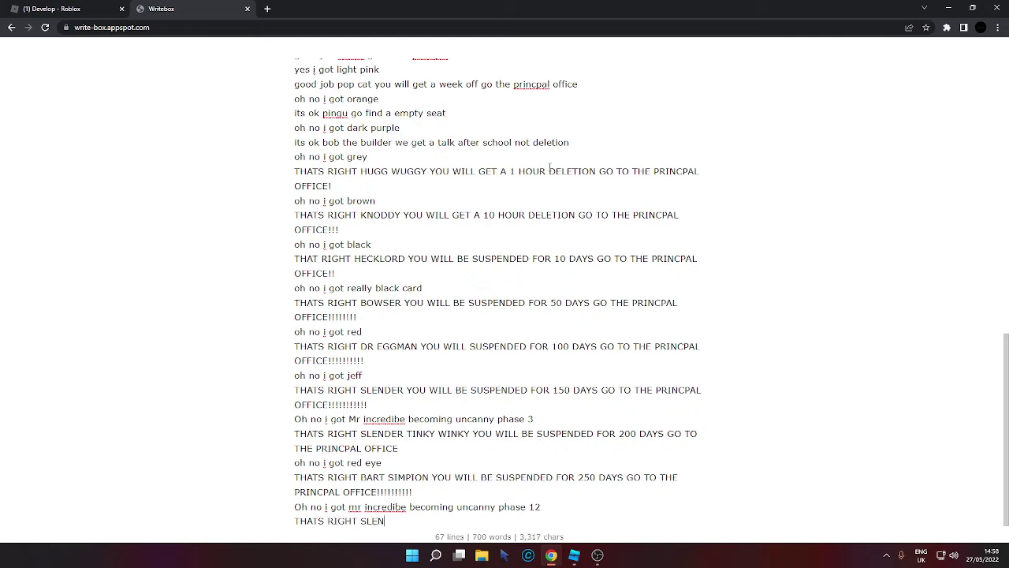
{"action": "type", "text": "DERMAN YOU WILL BE SUS"}
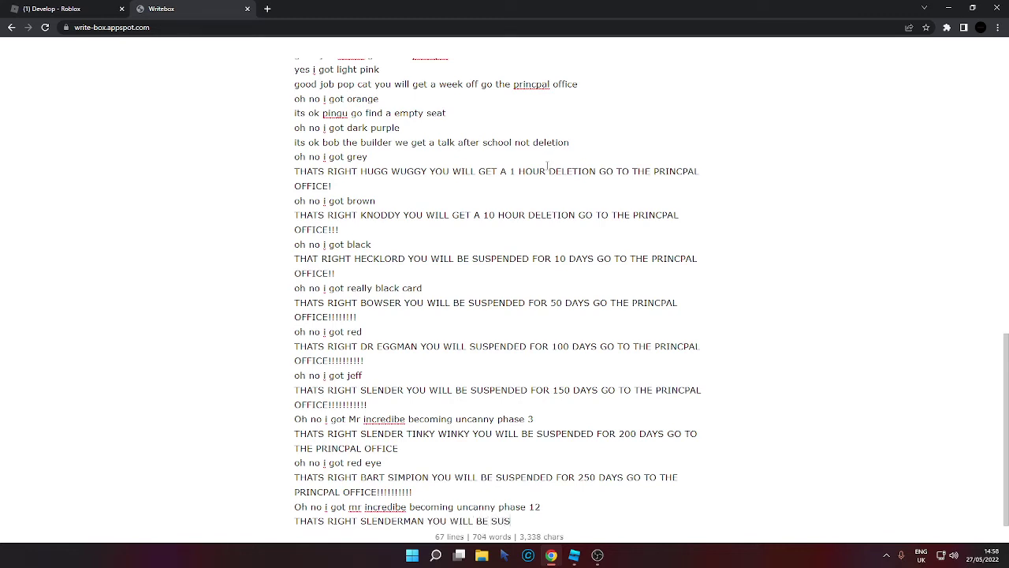
{"action": "type", "text": "PENDED FOR 300 DAYS GO"}
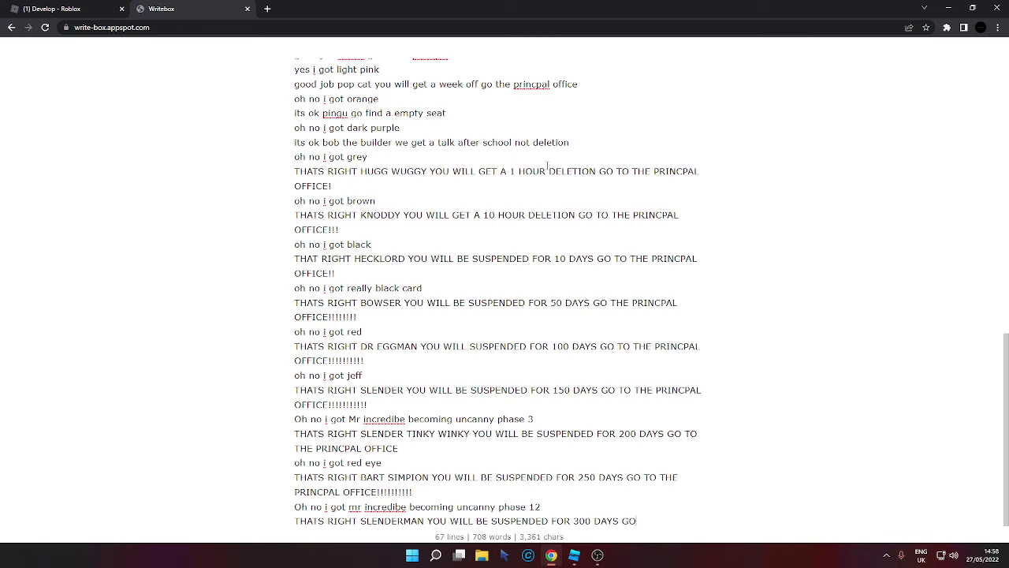
{"action": "type", "text": " TO THE PRINCPAL O"}
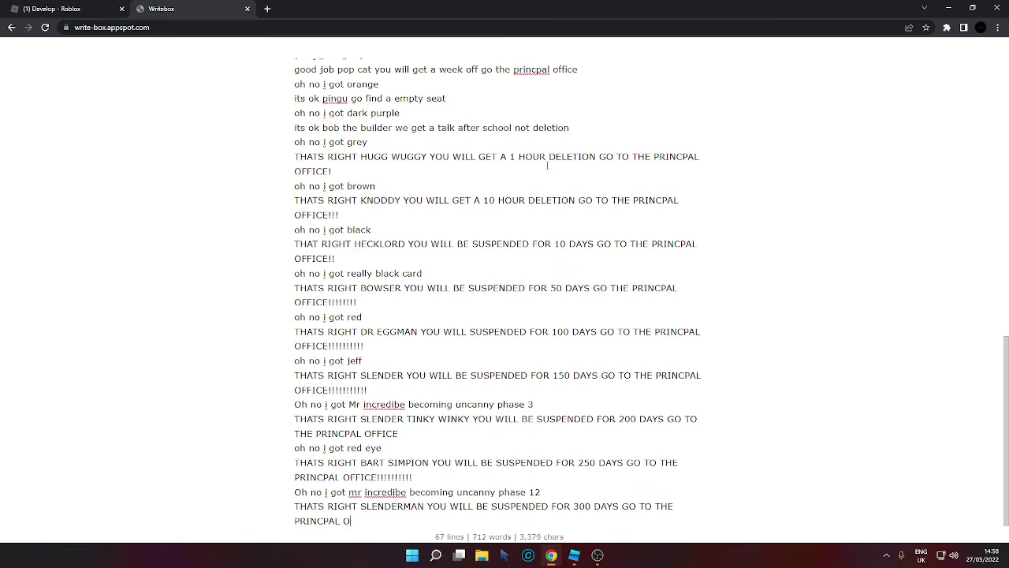
{"action": "type", "text": "FFICE!!!!!!!!!"}
Switch to Roblox Studio and remove the red-face block and the Slenderman character from the theatre floor.
{"action": "left_click", "coordinate": [574, 555]}
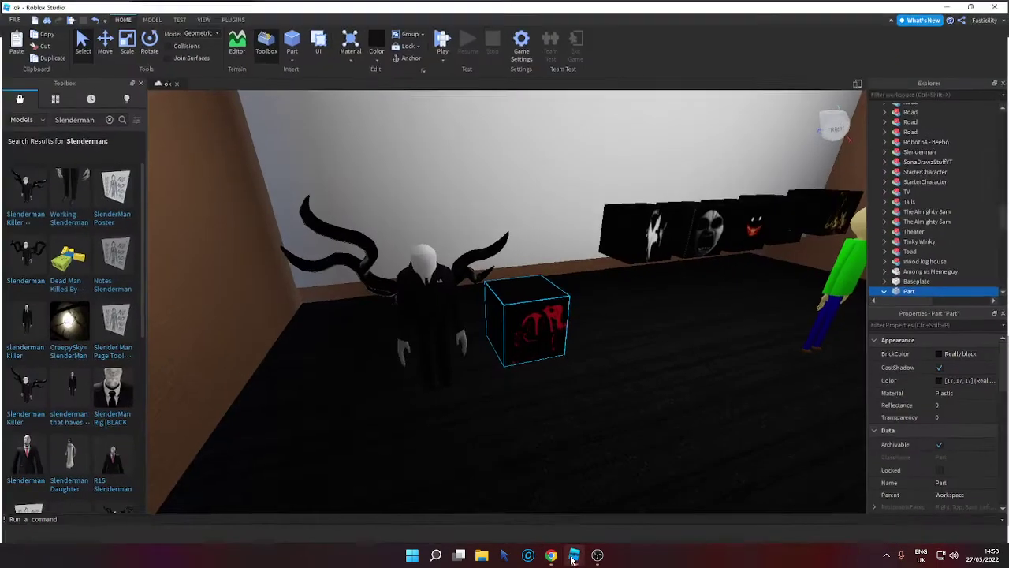
{"action": "left_click", "coordinate": [36, 47]}
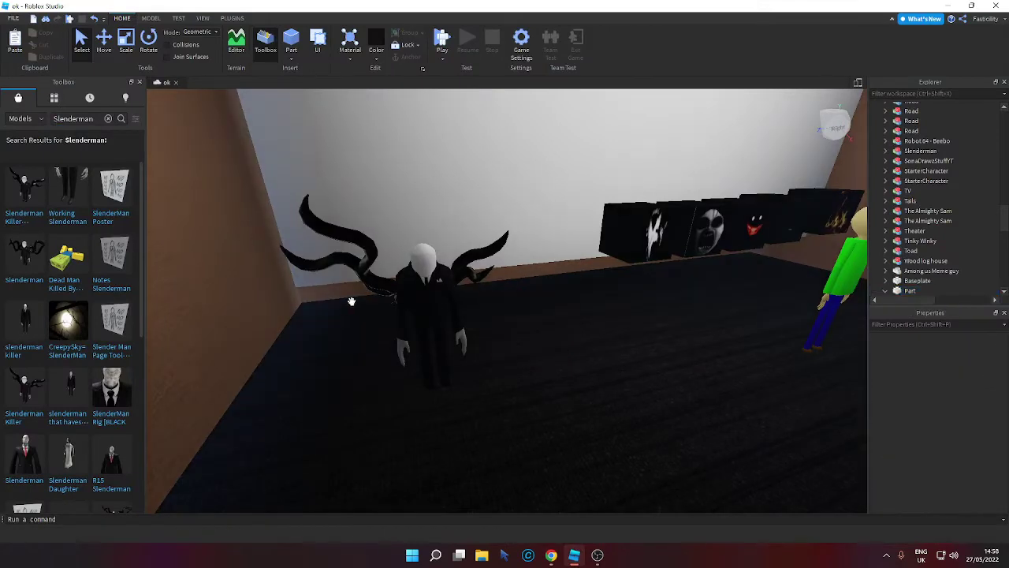
{"action": "left_click", "coordinate": [399, 300]}
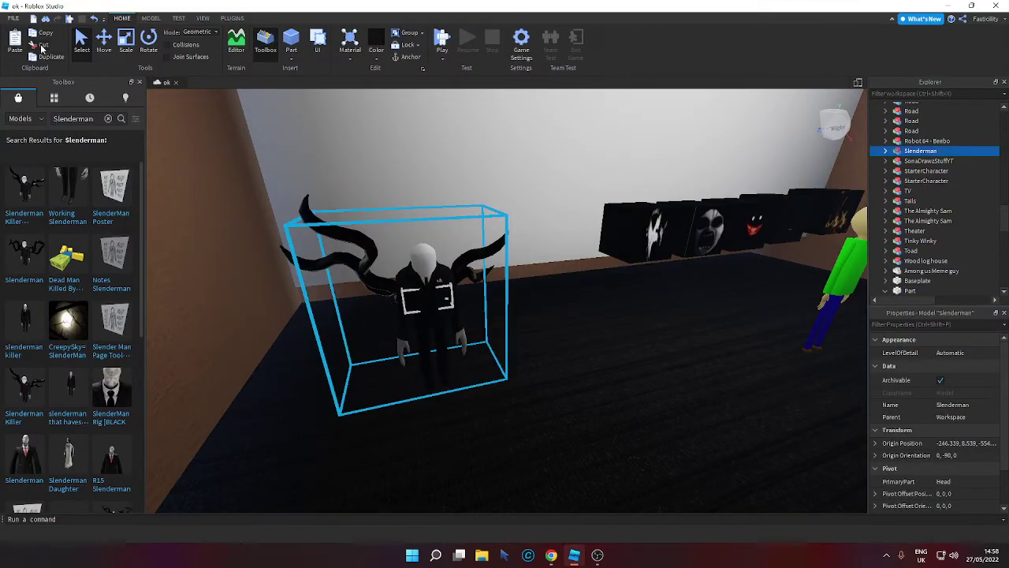
{"action": "left_click", "coordinate": [43, 46]}
Replace the marketplace model search with the suggested term "diesel 10".
{"action": "left_click", "coordinate": [109, 119]}
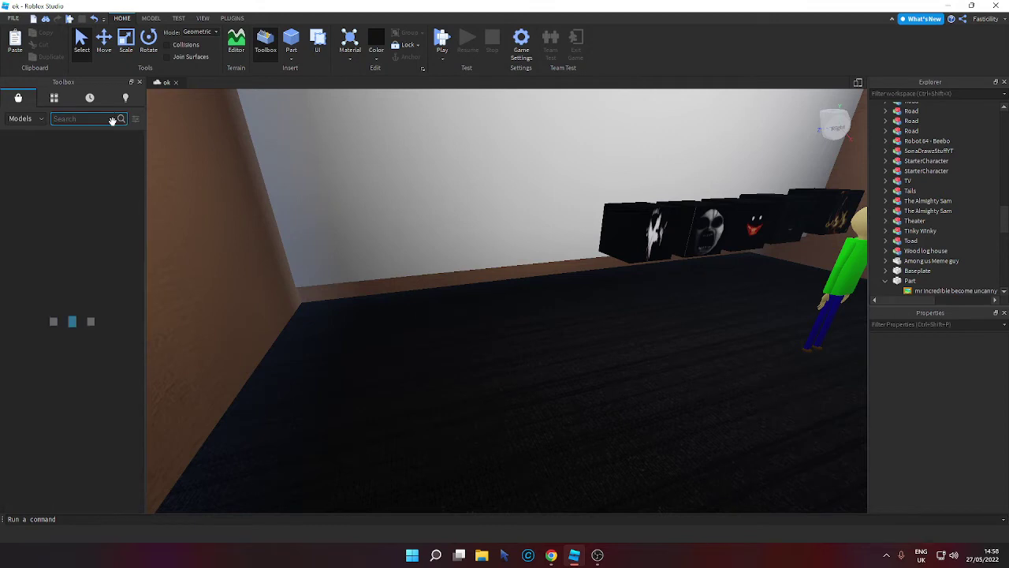
{"action": "type", "text": "di"}
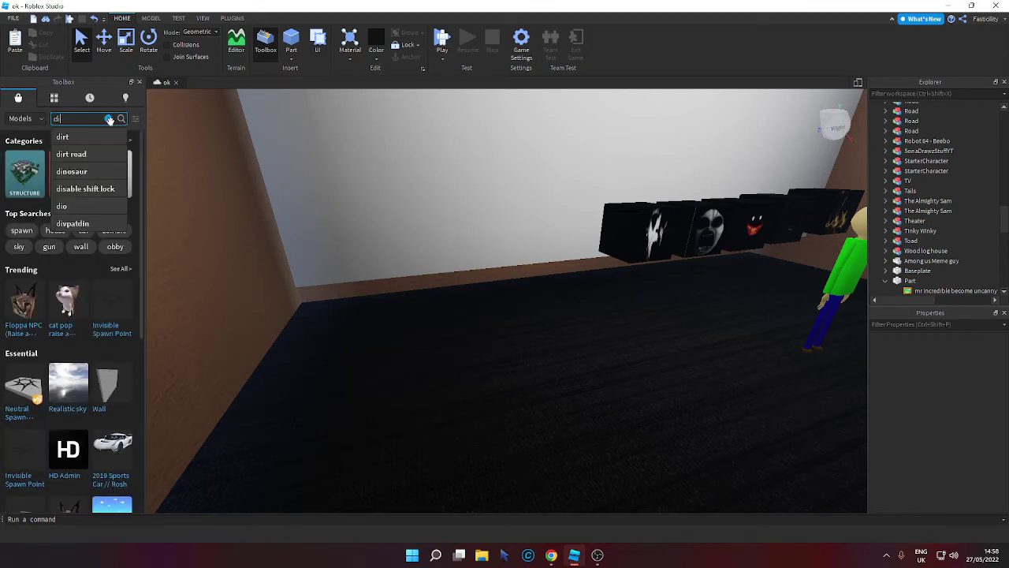
{"action": "type", "text": "sel"}
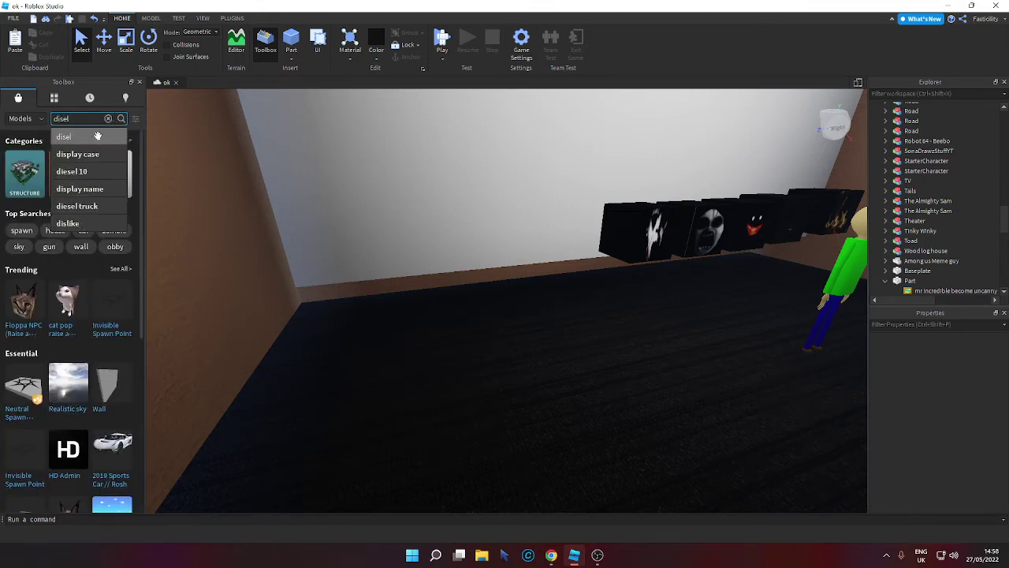
{"action": "left_click", "coordinate": [83, 171]}
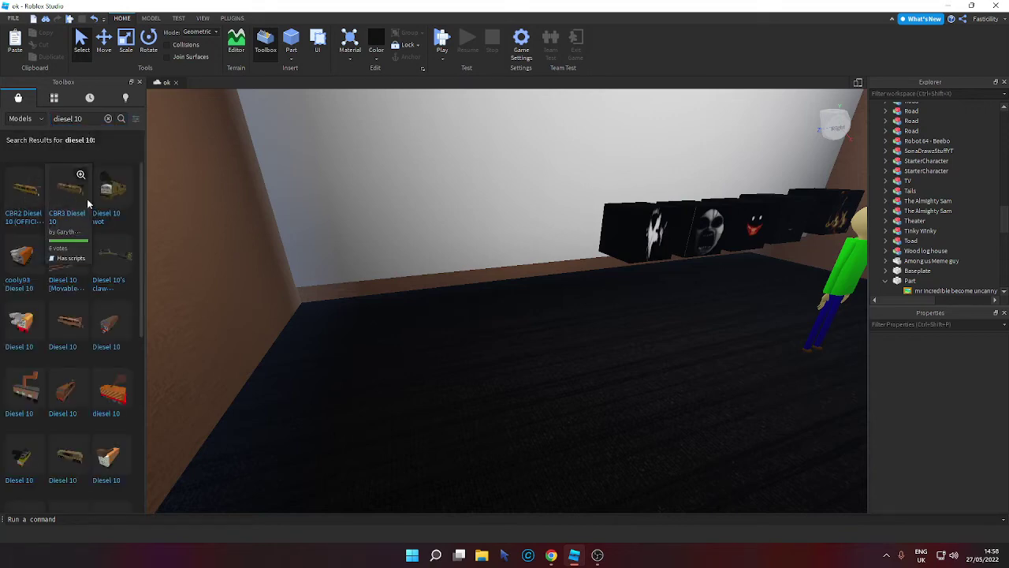
{"action": "left_click", "coordinate": [30, 205]}
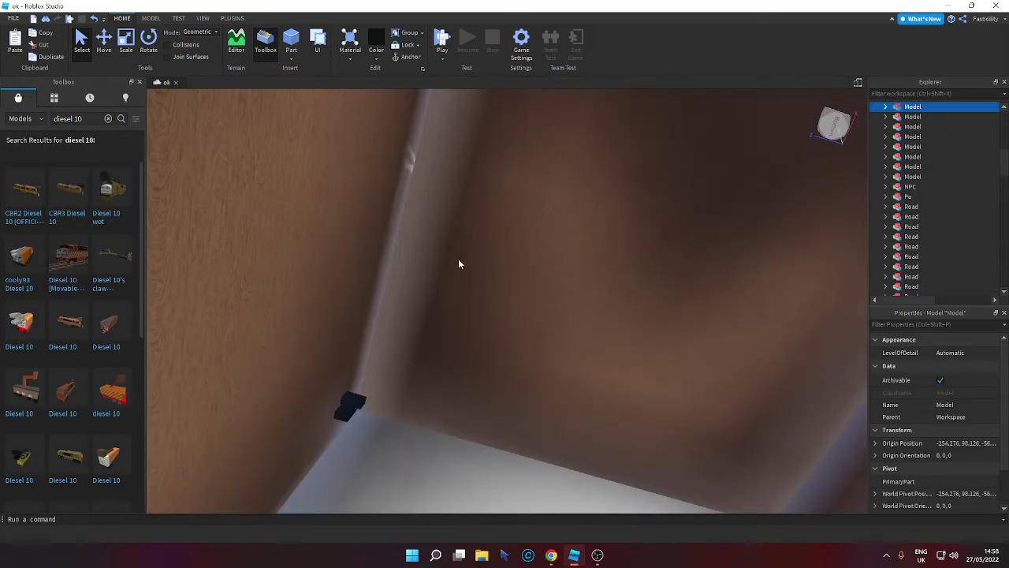
{"action": "scroll", "coordinate": [459, 260], "scroll_direction": "down", "scroll_amount": 5}
{"action": "right_click_drag", "start_coordinate": [459, 260], "coordinate": [452, 269]}
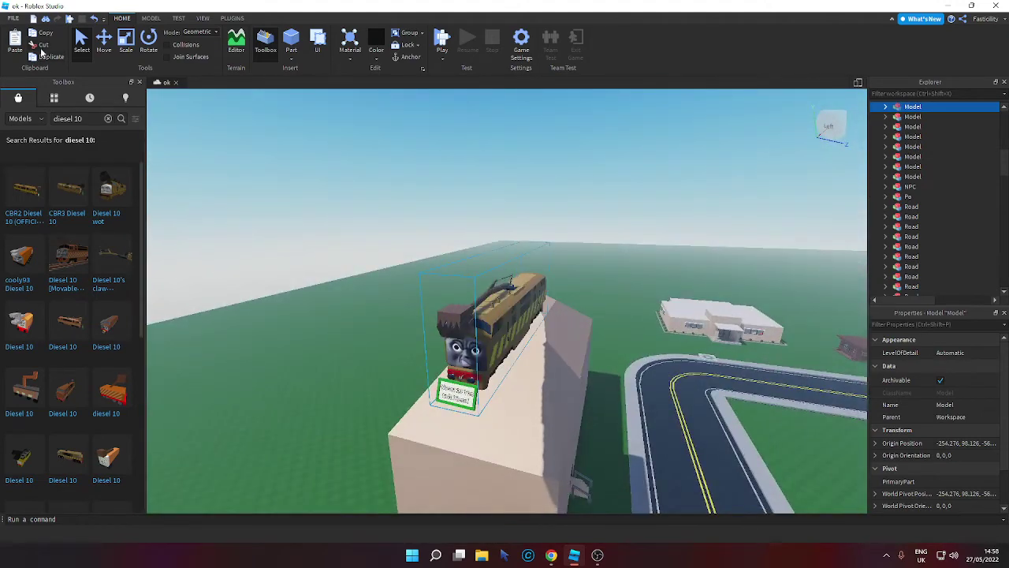
{"action": "left_click", "coordinate": [43, 45]}
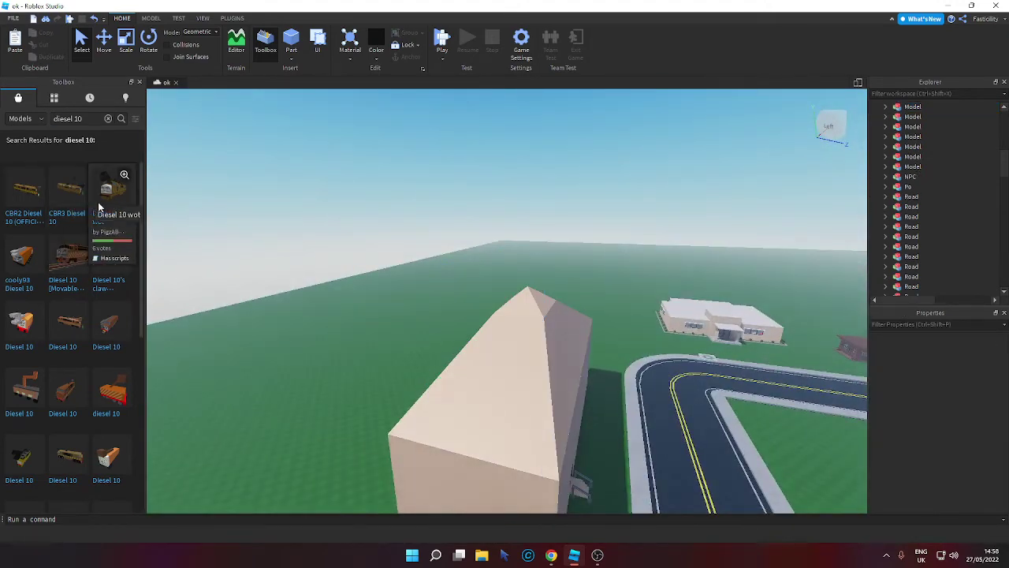
Place the "Diesel 10 wot" model in the theatre facing away from the screen and scale it down beside the wall.
{"action": "left_click_drag", "start_coordinate": [99, 206], "coordinate": [490, 381]}
{"action": "key", "text": "w"}
{"action": "key", "text": "r"}
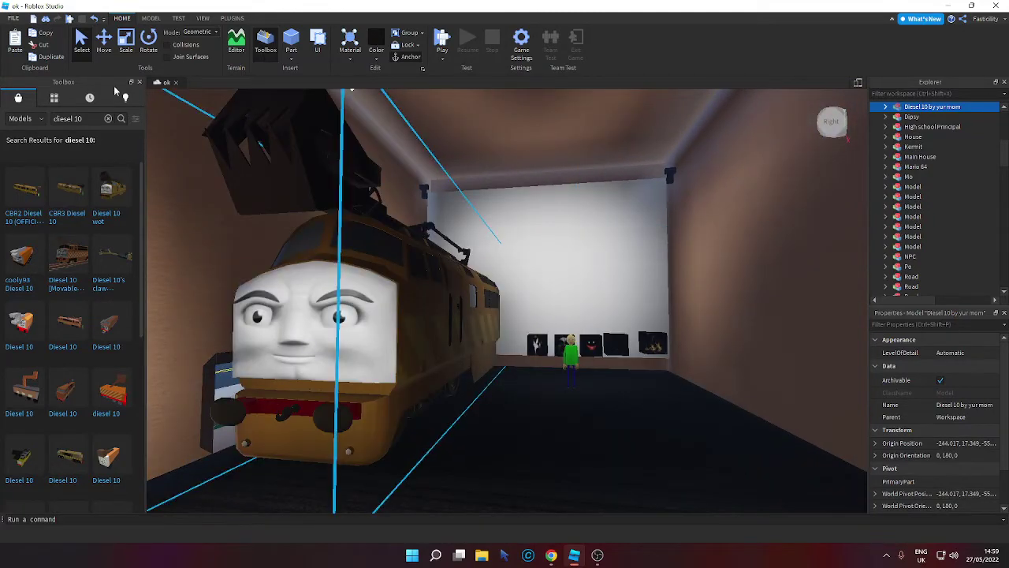
{"action": "left_click", "coordinate": [129, 43]}
{"action": "left_click_drag", "start_coordinate": [451, 211], "coordinate": [429, 311]}
{"action": "left_click_drag", "start_coordinate": [432, 362], "coordinate": [428, 422]}
Shorten the marketplace model search to "diesel".
{"action": "left_click", "coordinate": [101, 115]}
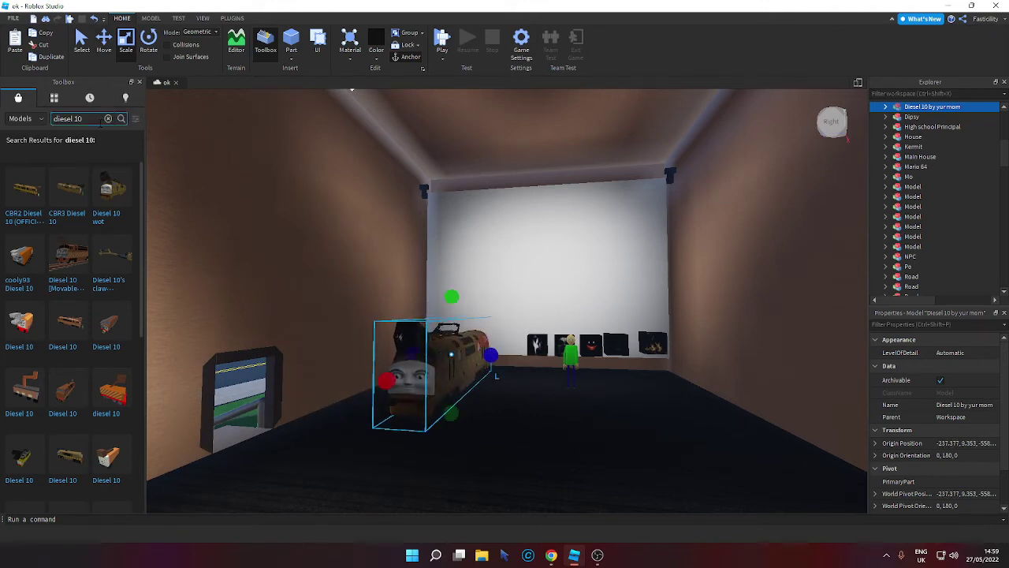
{"action": "key", "text": "BackSpace"}
{"action": "key", "text": "BackSpace"}
{"action": "key", "text": "BackSpace"}
{"action": "key", "text": "Return"}
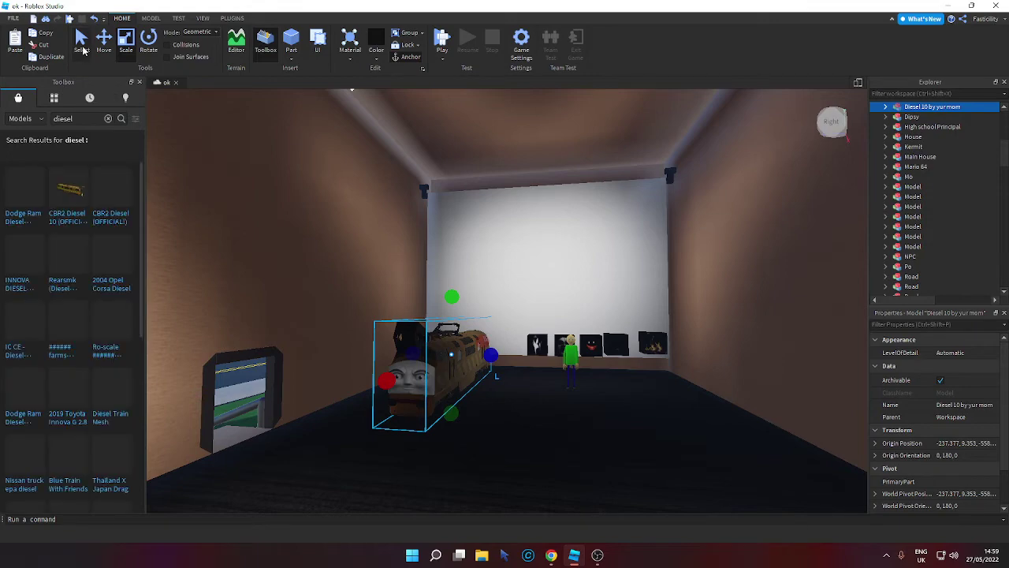
{"action": "left_click", "coordinate": [81, 48]}
{"action": "right_click_drag", "start_coordinate": [205, 311], "coordinate": [248, 331]}
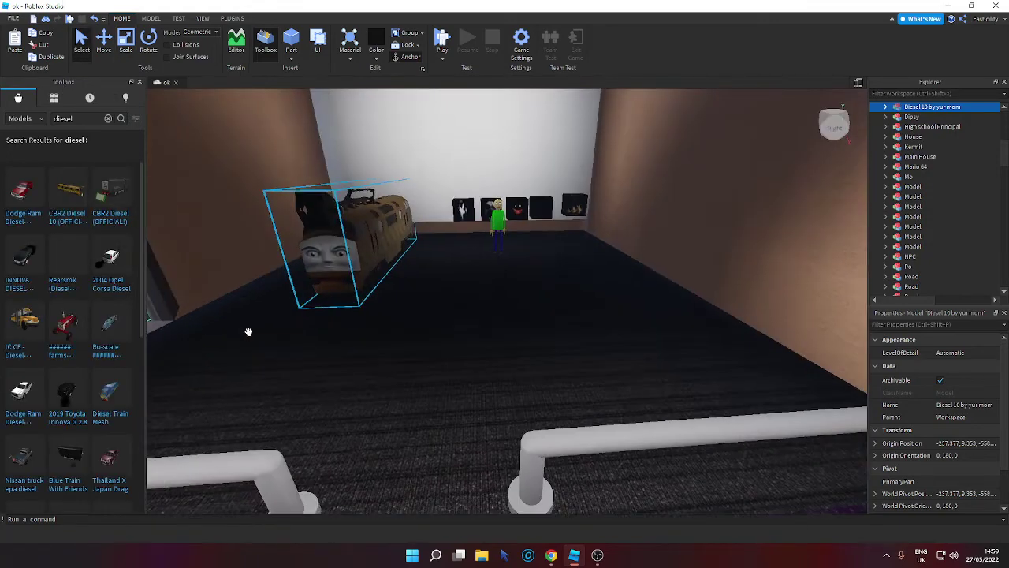
{"action": "scroll", "coordinate": [134, 365], "scroll_direction": "down", "scroll_amount": 3}
{"action": "right_click_drag", "start_coordinate": [158, 355], "coordinate": [197, 335]}
{"action": "key", "text": "w"}
{"action": "scroll", "coordinate": [47, 315], "scroll_direction": "up", "scroll_amount": 5}
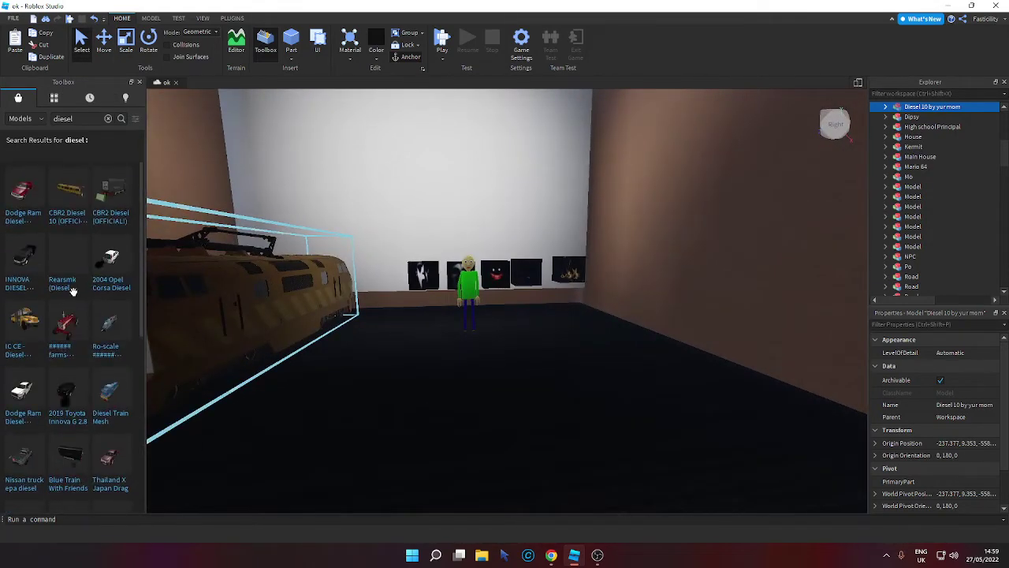
{"action": "left_click", "coordinate": [115, 221]}
{"action": "right_click_drag", "start_coordinate": [386, 329], "coordinate": [403, 336]}
{"action": "key", "text": "w"}
{"action": "right_click_drag", "start_coordinate": [504, 289], "coordinate": [525, 327]}
{"action": "left_click_drag", "start_coordinate": [520, 304], "coordinate": [472, 346]}
{"action": "right_click_drag", "start_coordinate": [473, 345], "coordinate": [472, 345]}
{"action": "left_click", "coordinate": [37, 45]}
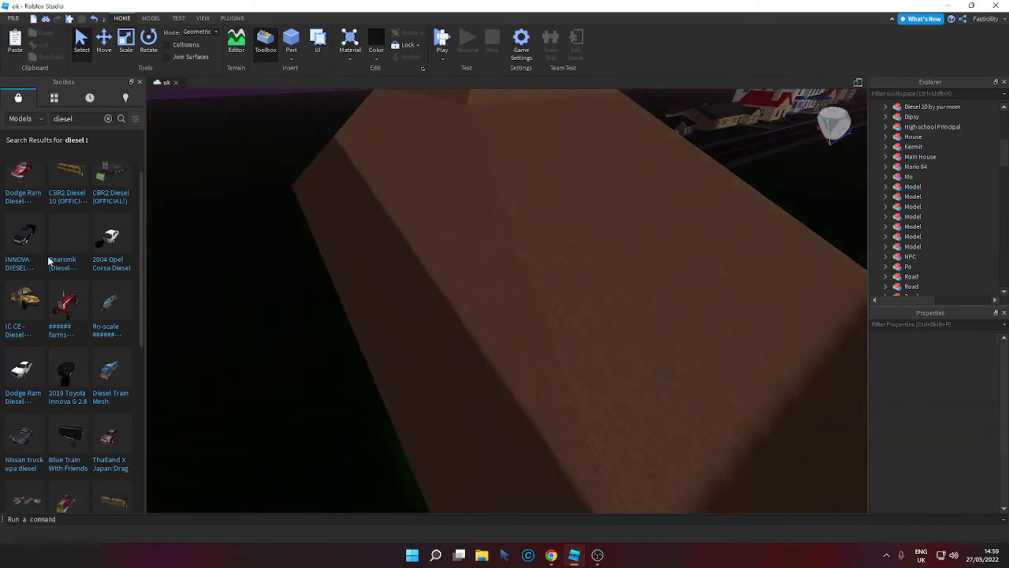
Insert the "CBR2 Diesel" model into the theatre and rotate it 90° so its face points away from the screen.
{"action": "scroll", "coordinate": [50, 268], "scroll_direction": "down", "scroll_amount": 5}
{"action": "left_click", "coordinate": [103, 455]}
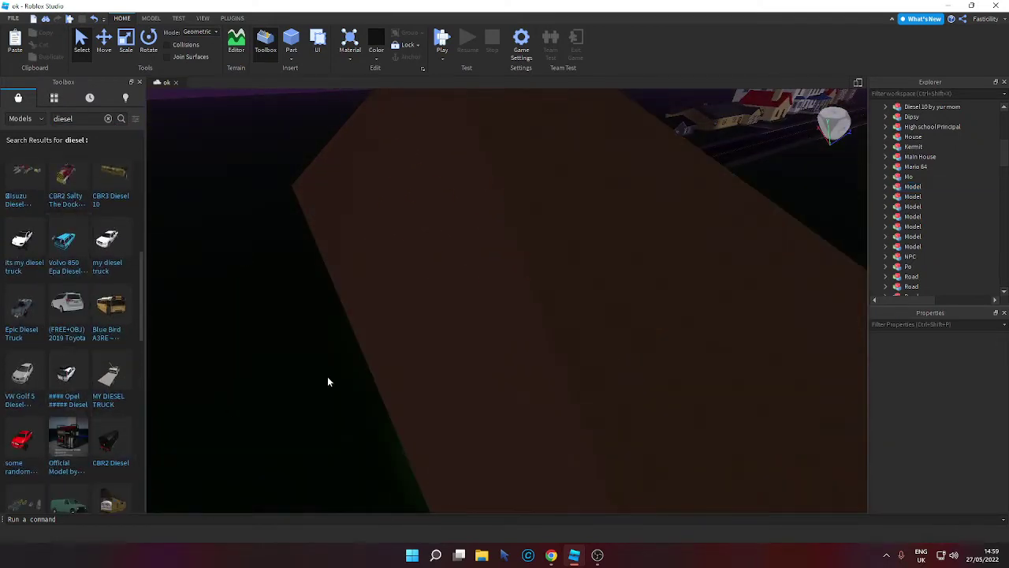
{"action": "scroll", "coordinate": [487, 318], "scroll_direction": "up", "scroll_amount": 10}
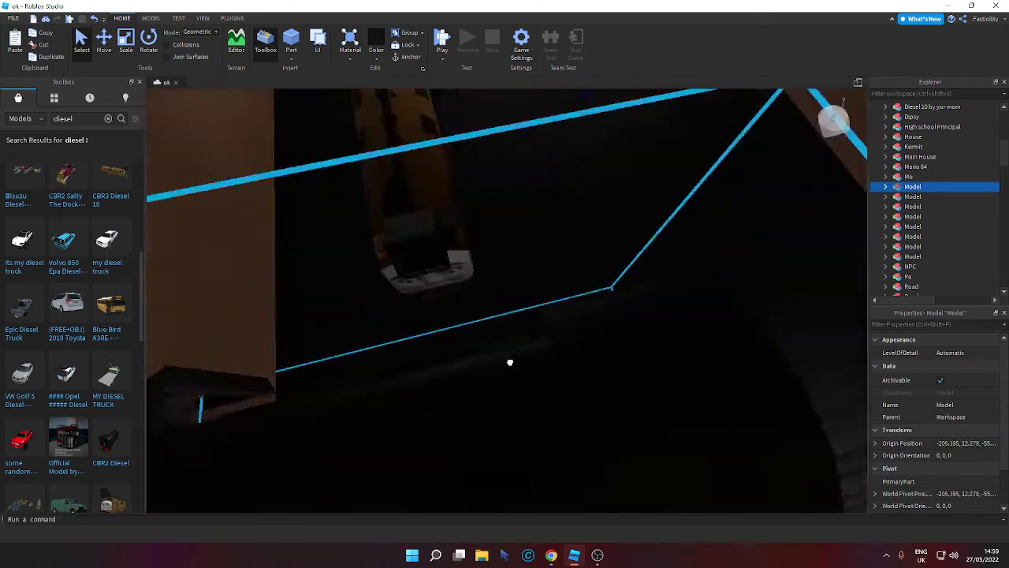
{"action": "left_click_drag", "start_coordinate": [510, 362], "coordinate": [545, 347]}
{"action": "key", "text": "ctrl+r"}
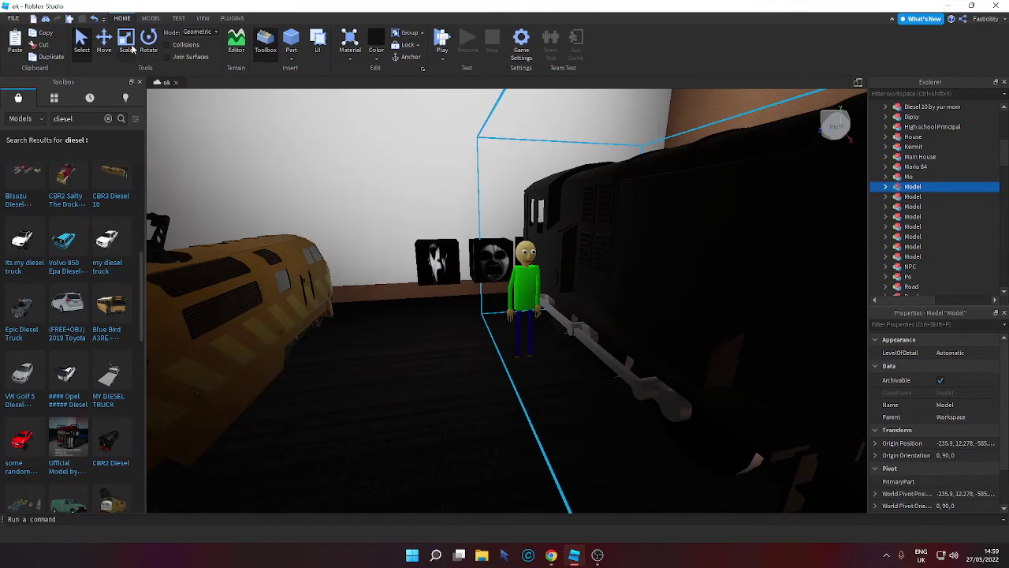
Scale the Devious Diesel engine down and move it right beside Diesel 10.
{"action": "left_click", "coordinate": [127, 40]}
{"action": "scroll", "coordinate": [616, 193], "scroll_direction": "down", "scroll_amount": 5}
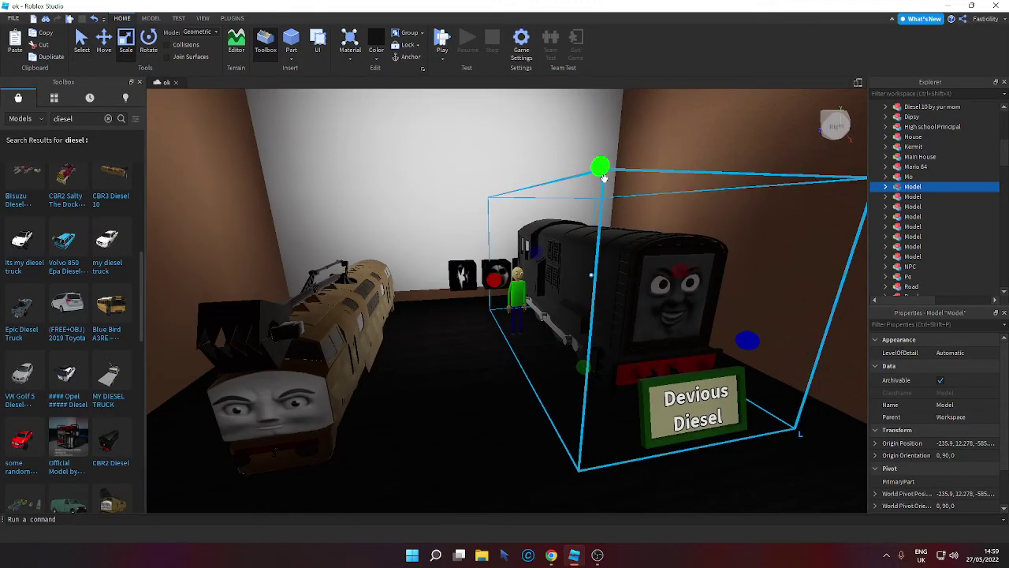
{"action": "left_click_drag", "start_coordinate": [616, 193], "coordinate": [616, 249]}
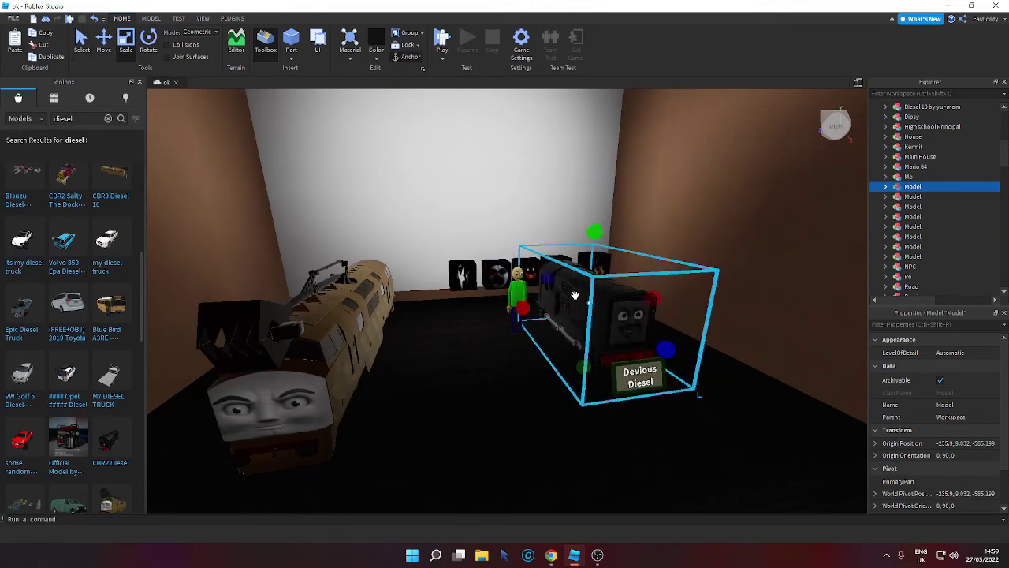
{"action": "left_click_drag", "start_coordinate": [623, 331], "coordinate": [432, 377]}
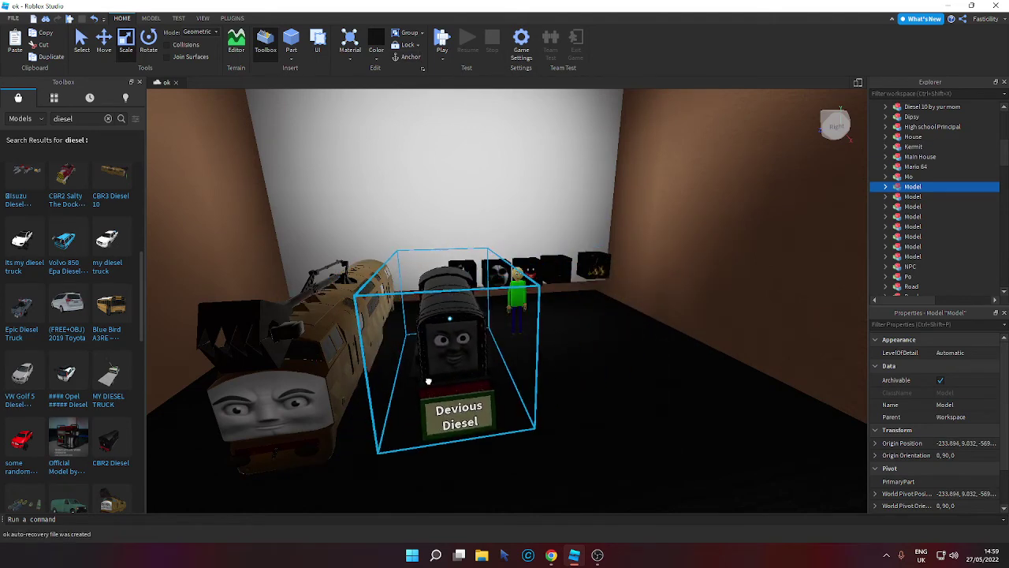
{"action": "scroll", "coordinate": [47, 339], "scroll_direction": "down", "scroll_amount": 5}
{"action": "scroll", "coordinate": [12, 320], "scroll_direction": "down", "scroll_amount": 10}
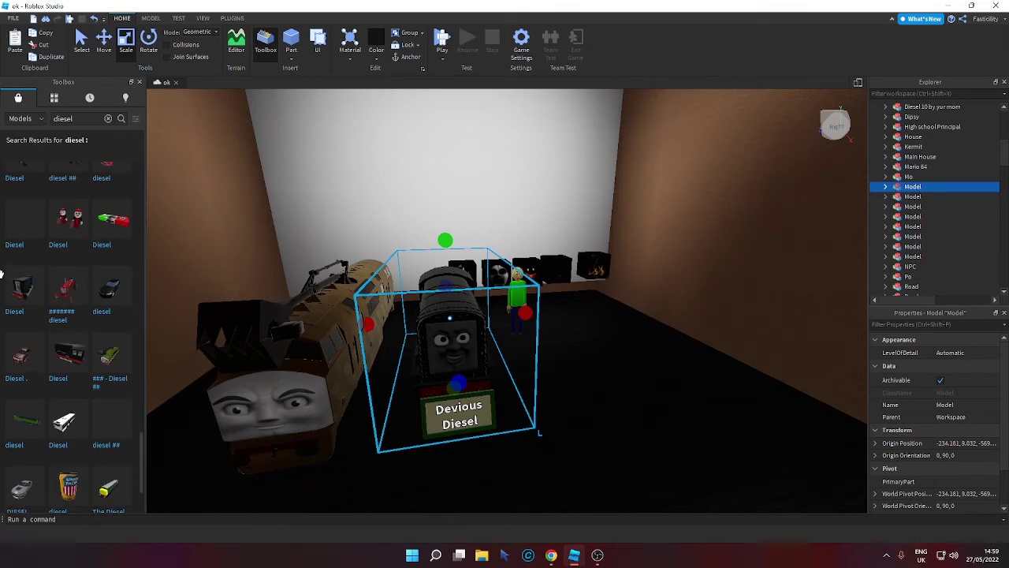
{"action": "scroll", "coordinate": [1, 272], "scroll_direction": "down", "scroll_amount": 3}
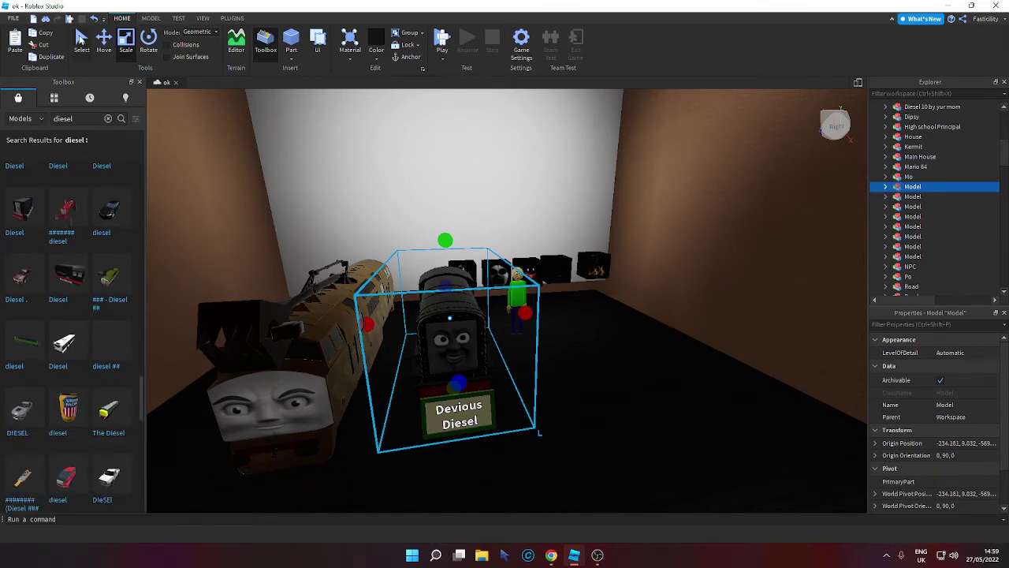
Move the black block with the white streaked face from the screen wall to the floor beside Devious Diesel.
{"action": "left_click", "coordinate": [81, 39]}
{"action": "right_click_drag", "start_coordinate": [591, 265], "coordinate": [581, 255]}
{"action": "key", "text": "d"}
{"action": "scroll", "coordinate": [528, 250], "scroll_direction": "up", "scroll_amount": 1}
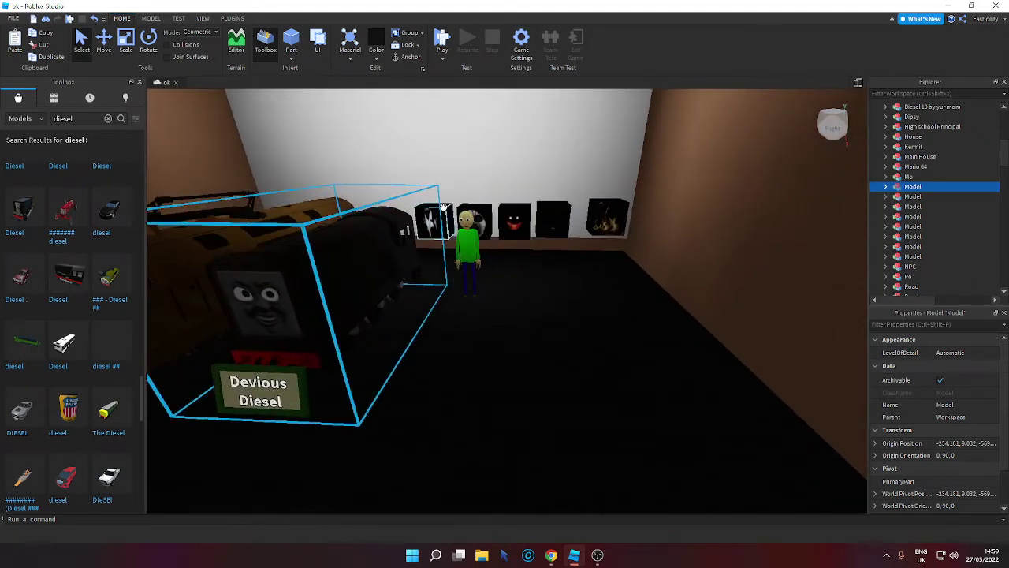
{"action": "left_click_drag", "start_coordinate": [444, 206], "coordinate": [448, 385]}
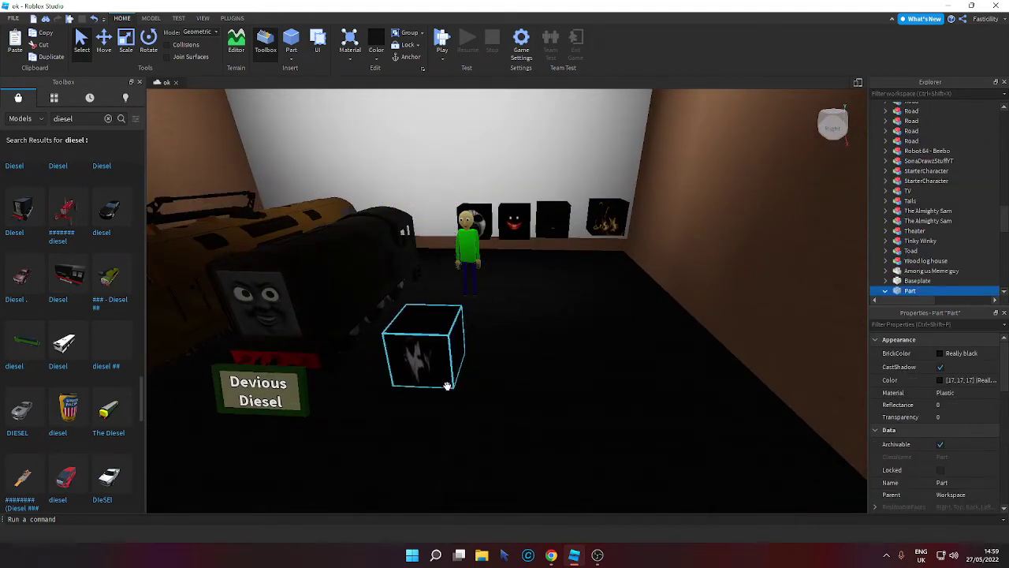
Duplicate the streaked-face block and place the copy between Diesel 10 and Devious Diesel.
{"action": "left_click", "coordinate": [34, 57]}
{"action": "key", "text": "a"}
{"action": "left_click_drag", "start_coordinate": [411, 352], "coordinate": [444, 361]}
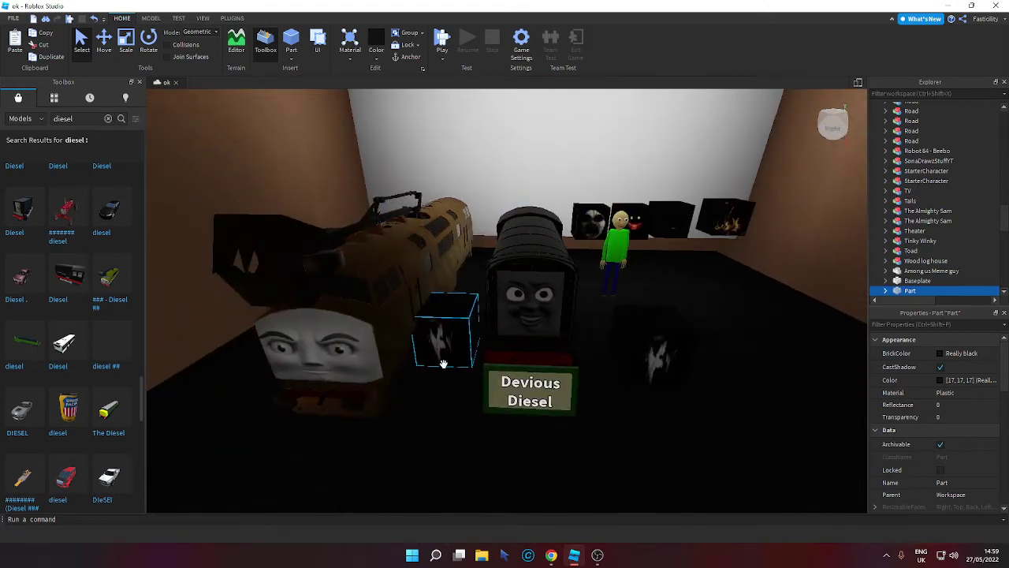
Switch to the Writebox script and add the line "oh no me and disel got mr incredible becoming uncanny phase 21".
{"action": "left_click", "coordinate": [953, 6]}
{"action": "key", "text": "Return"}
{"action": "type", "text": "o"}
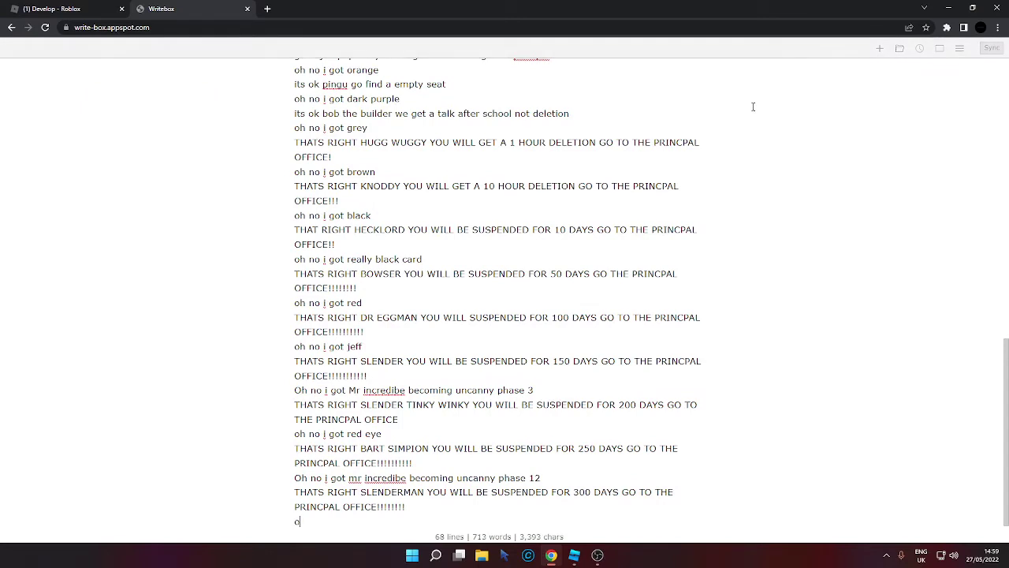
{"action": "type", "text": "h no me "}
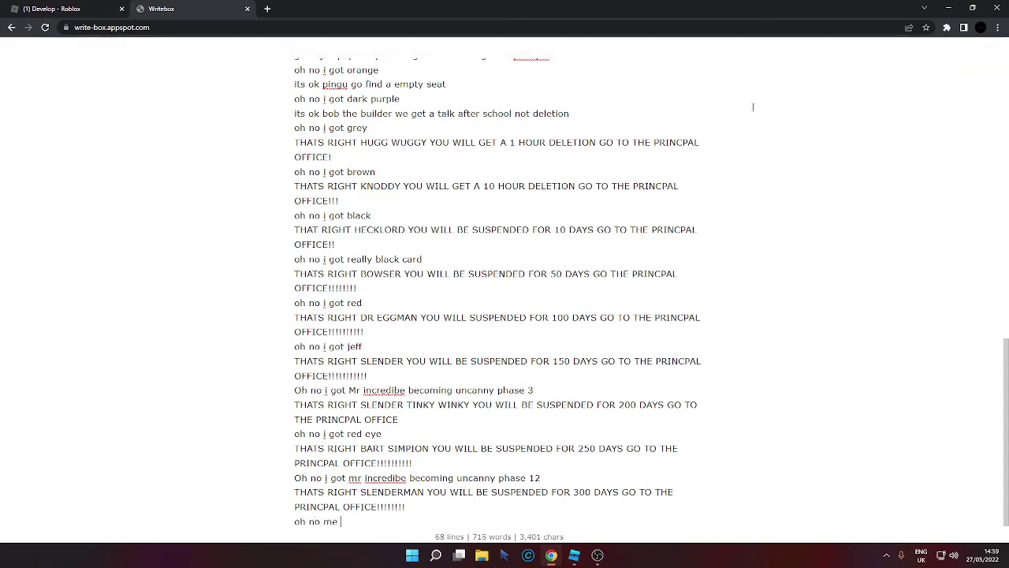
{"action": "type", "text": "and disel"}
{"action": "type", "text": "got mr incred"}
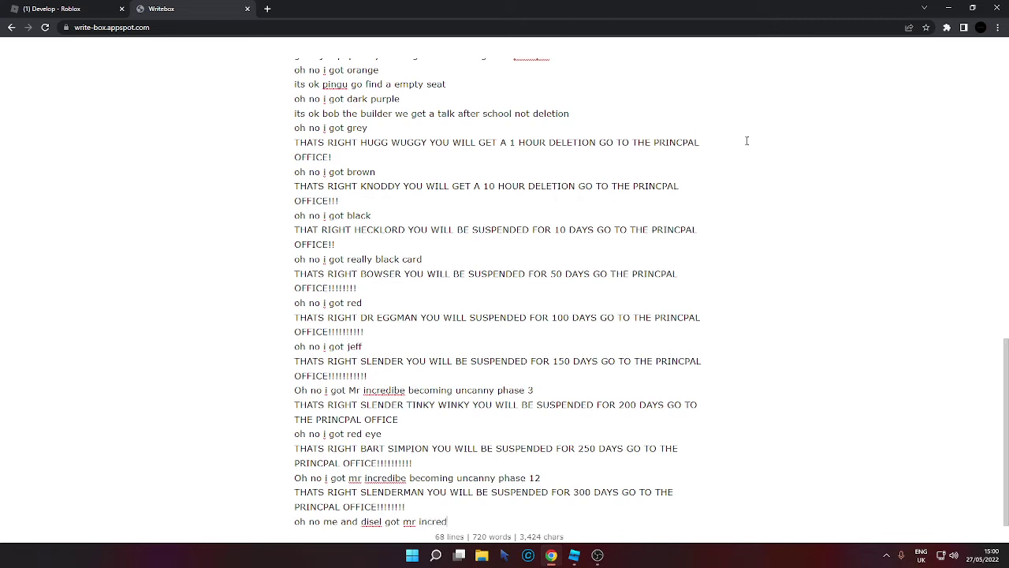
{"action": "type", "text": "i"}
{"action": "key", "text": "BackSpace"}
{"action": "key", "text": "BackSpace"}
{"action": "key", "text": "BackSpace"}
{"action": "type", "text": "ble becoming uncanny p"}
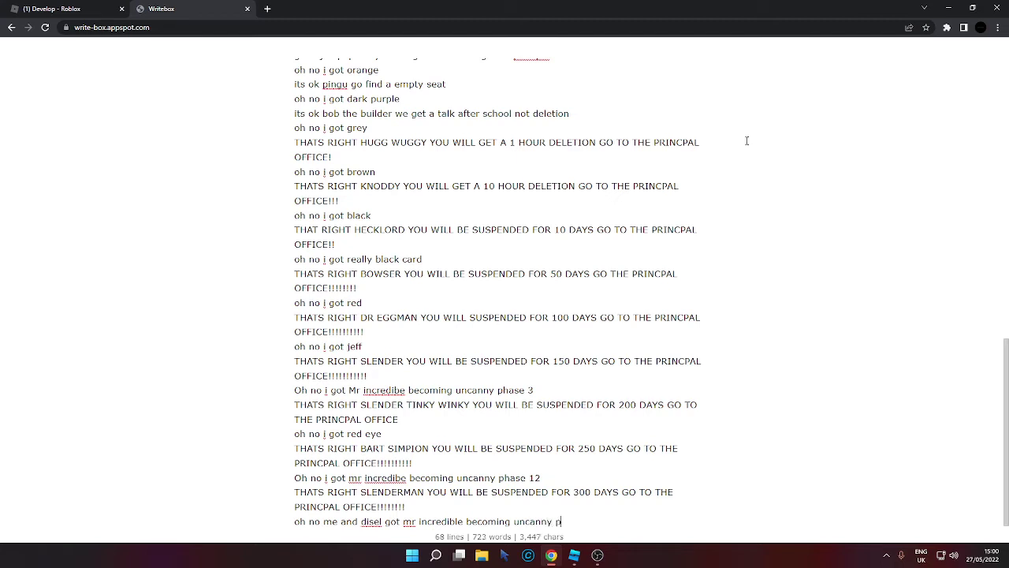
{"action": "type", "text": "hase 21"}
Begin the reply on a new line with "THATS RIGHT DISEL AND D".
{"action": "key", "text": "Return"}
{"action": "type", "text": "THA"}
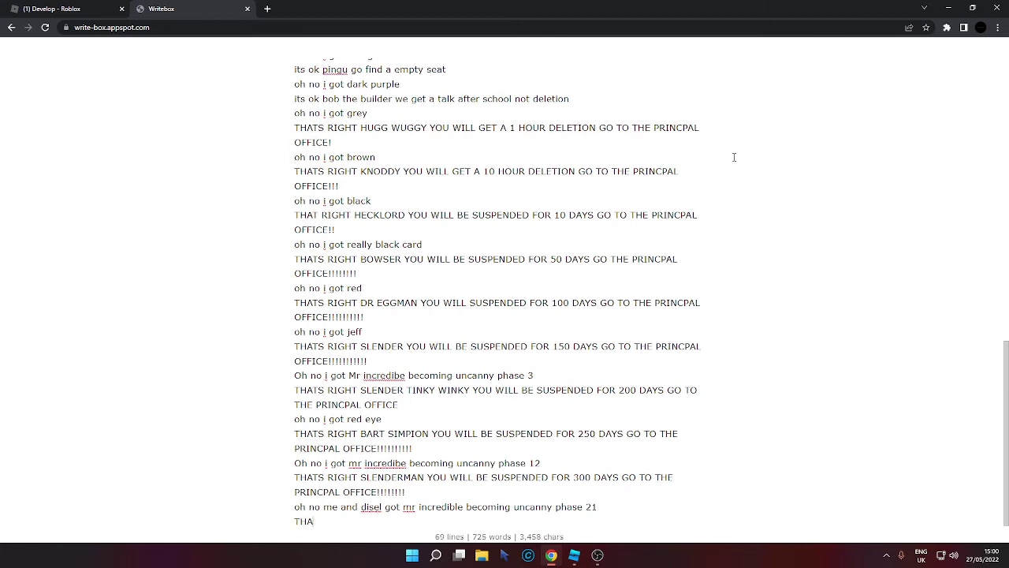
{"action": "type", "text": "TS RIGHT DISEL AND DE"}
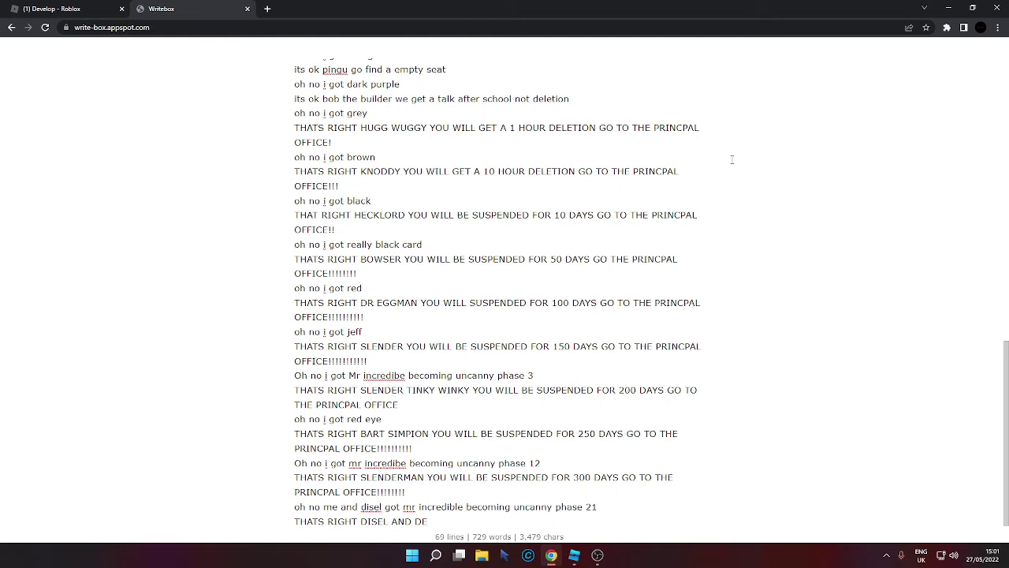
{"action": "type", "text": "SE"}
{"action": "key", "text": "BackSpace"}
{"action": "key", "text": "BackSpace"}
{"action": "key", "text": "BackSpace"}
{"action": "key", "text": "BackSpace"}
Check the spelling of "DISEL" in the reply against the engine's name in Roblox Studio, returning to the script.
{"action": "right_click", "coordinate": [372, 524]}
{"action": "left_click", "coordinate": [368, 526]}
{"action": "double_click", "coordinate": [372, 522]}
{"action": "right_click", "coordinate": [370, 523]}
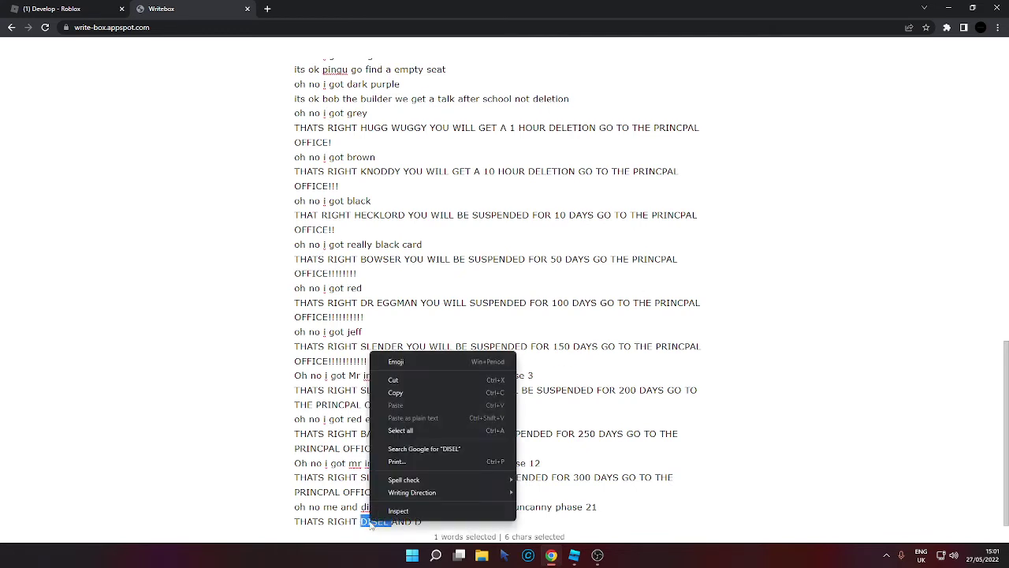
{"action": "left_click", "coordinate": [371, 525]}
{"action": "left_click", "coordinate": [574, 555]}
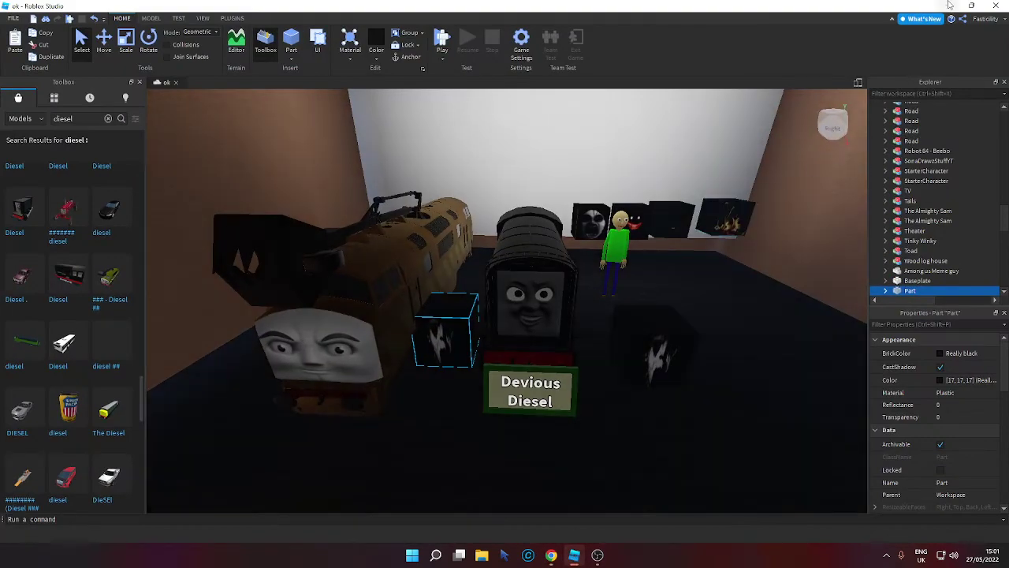
{"action": "left_click", "coordinate": [949, 6]}
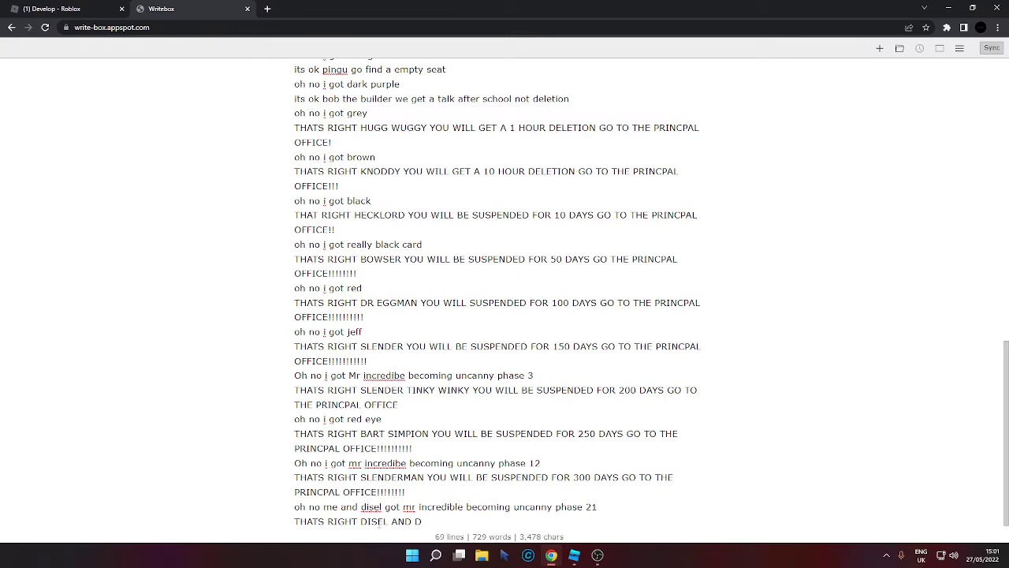
{"action": "left_click", "coordinate": [574, 555]}
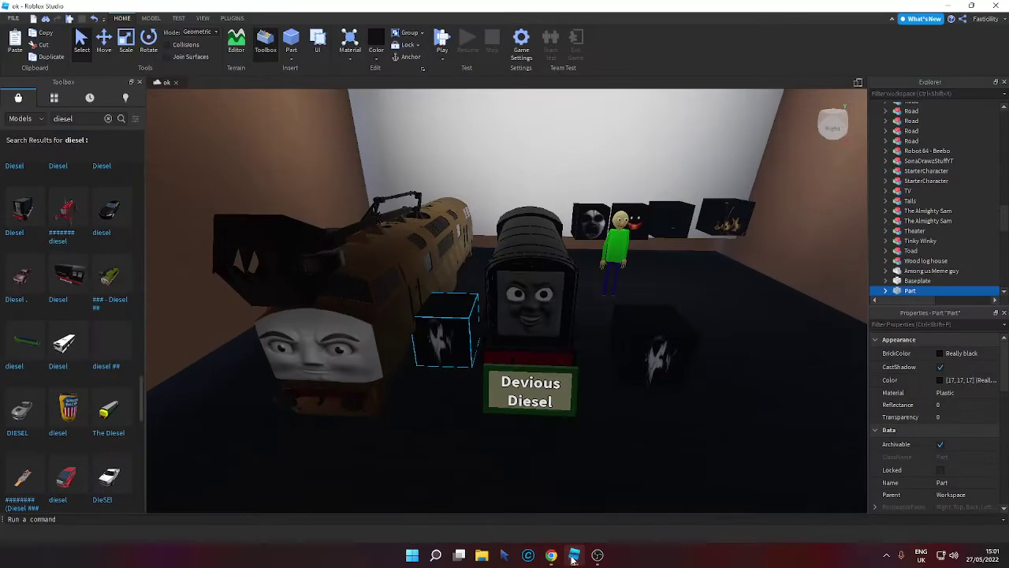
{"action": "left_click", "coordinate": [574, 556]}
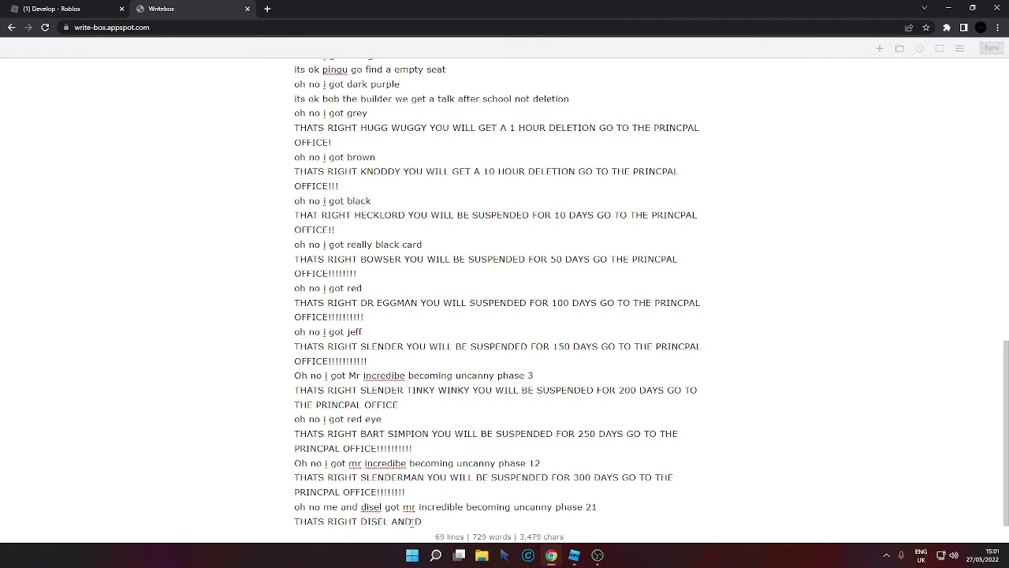
Correct the engine's name to "DIESEL" in the reply and "diesel" in the line above it.
{"action": "mouse_move", "coordinate": [433, 549]}
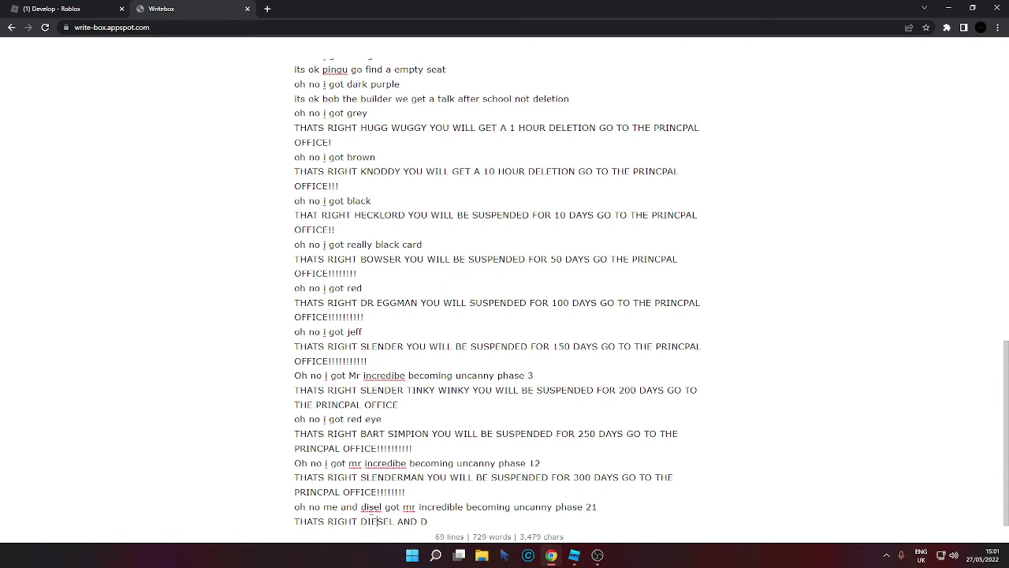
{"action": "left_click", "coordinate": [370, 507]}
{"action": "type", "text": "e"}
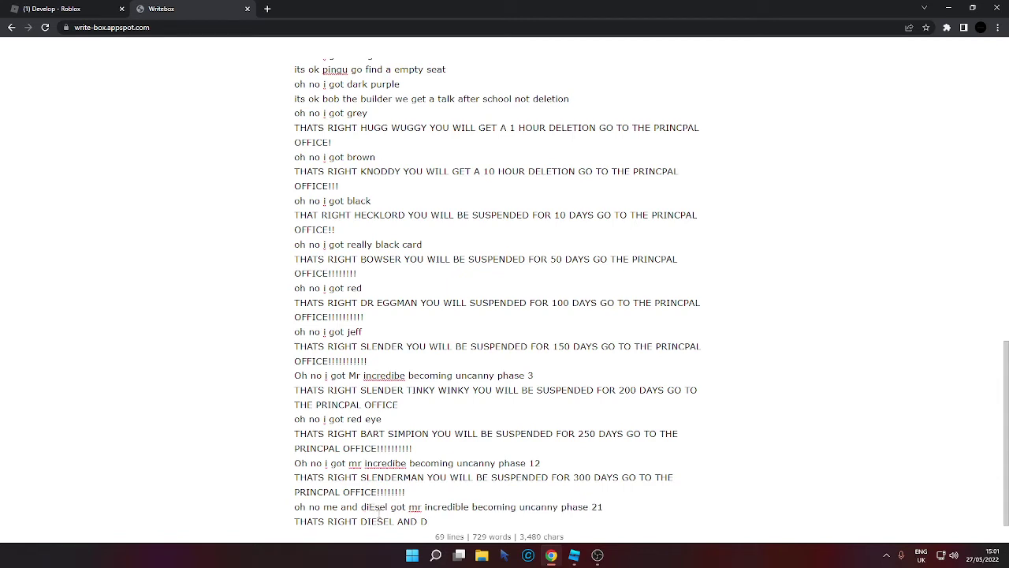
{"action": "type", "text": "w"}
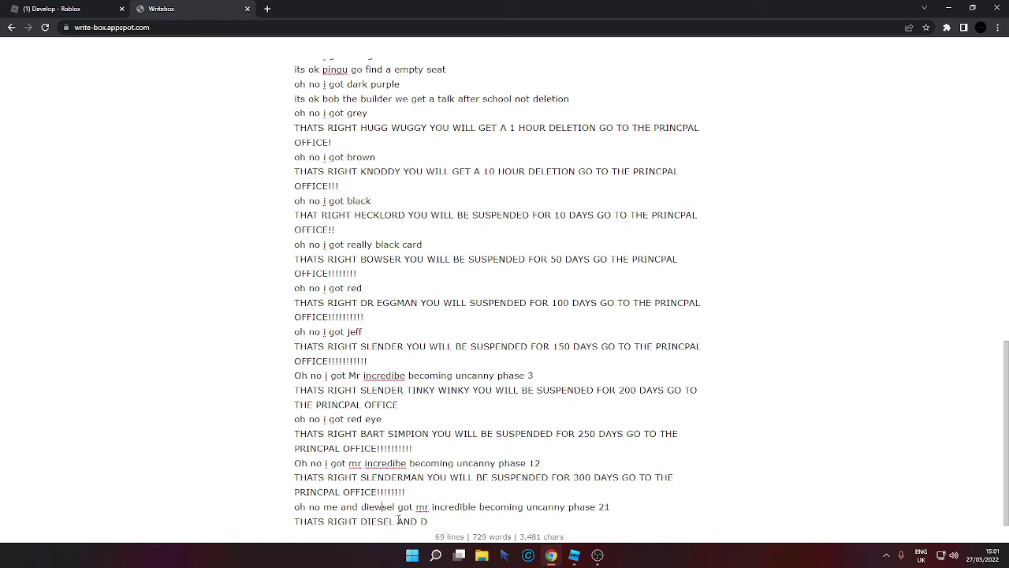
{"action": "key", "text": "BackSpace"}
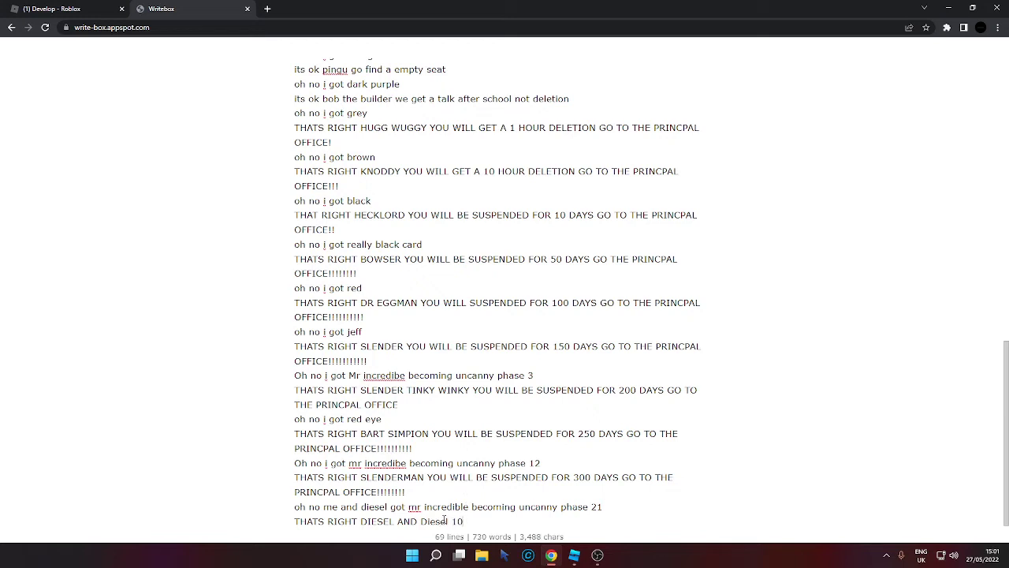
Complete the reply to the two diesels with "BOTH OF YOU WILL BE SUSPENDED FOR 350 DAYS GO TO THE PRINCPAL OFFICE!!!!!!!!!!!".
{"action": "type", "text": "BOTH OF YOU WIL"}
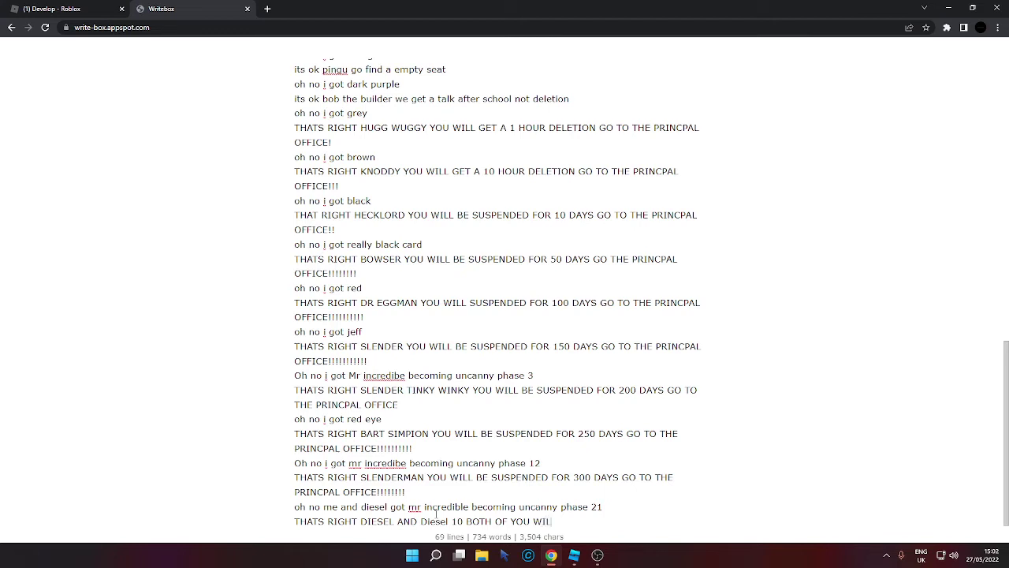
{"action": "type", "text": "L BE SUSPENDED FOR 350"}
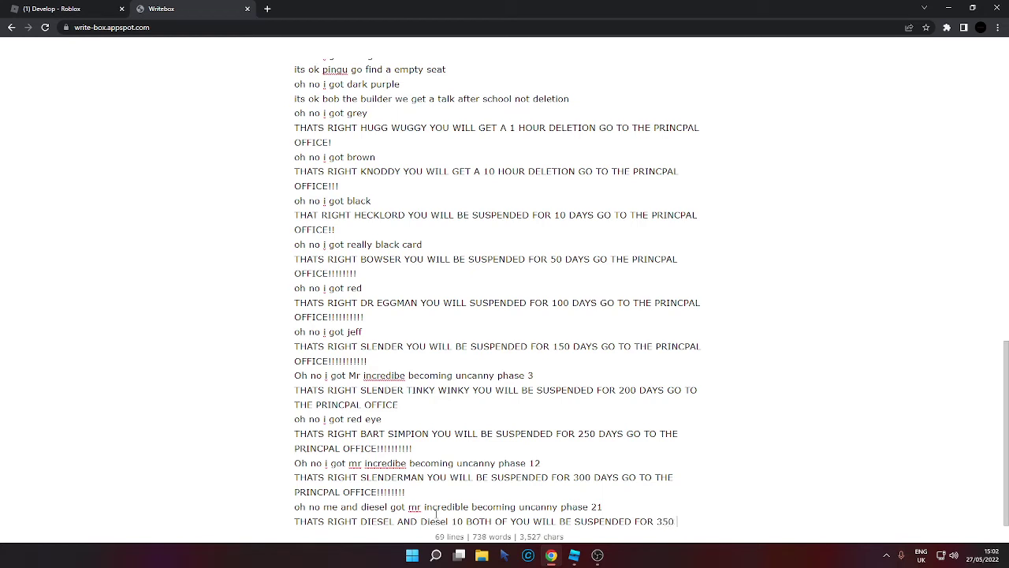
{"action": "type", "text": " DAYS GO"}
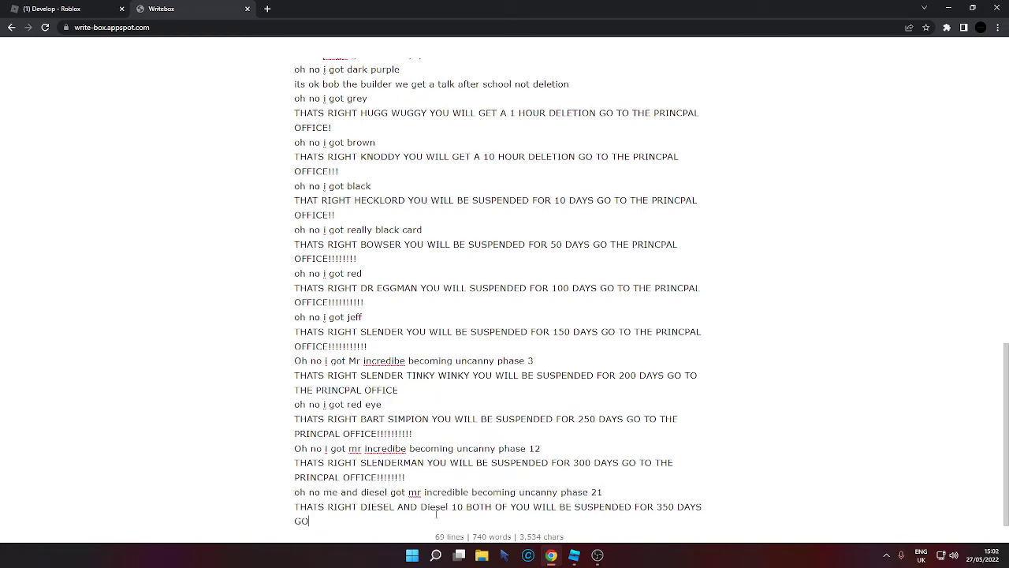
{"action": "type", "text": " TO THE PRINCPAL OH"}
{"action": "key", "text": "BackSpace"}
{"action": "type", "text": "FFICE!!!!!!!!!!!"}
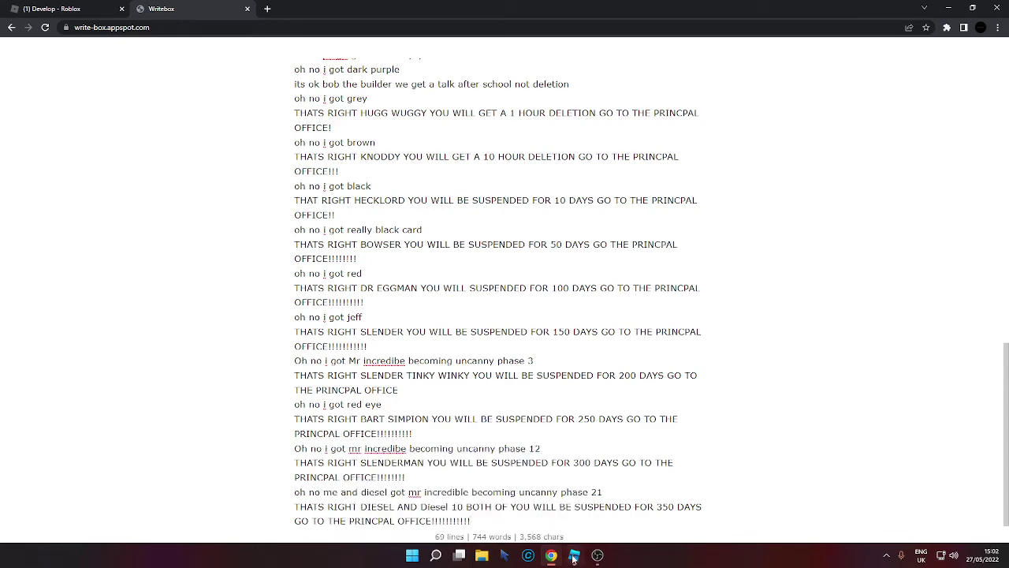
Switch to Roblox Studio and cut Diesel 10, Devious Diesel and their two scary-face blocks from the stage.
{"action": "left_click", "coordinate": [574, 556]}
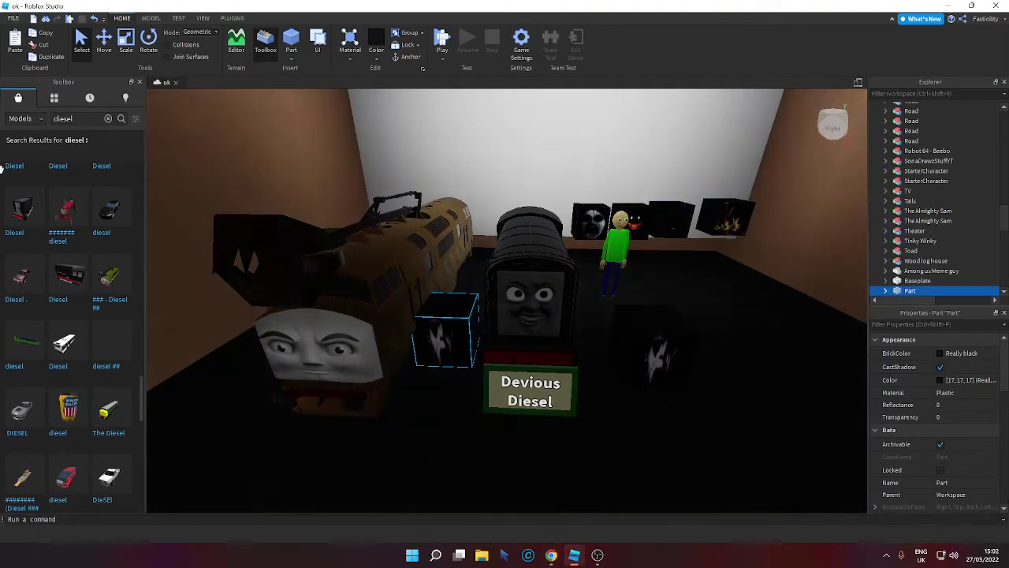
{"action": "left_click", "coordinate": [34, 45]}
{"action": "left_click", "coordinate": [311, 255]}
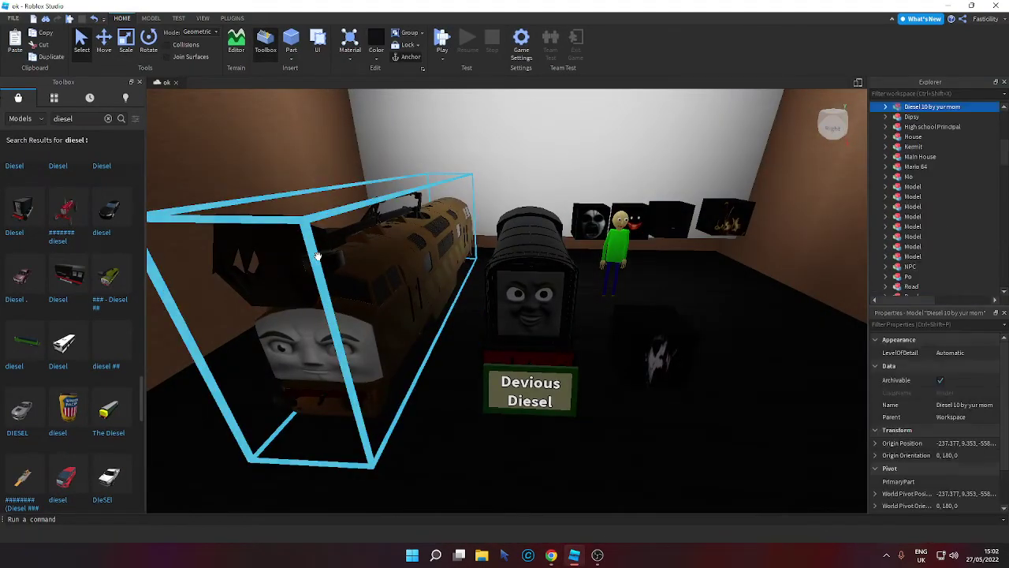
{"action": "left_click", "coordinate": [39, 45]}
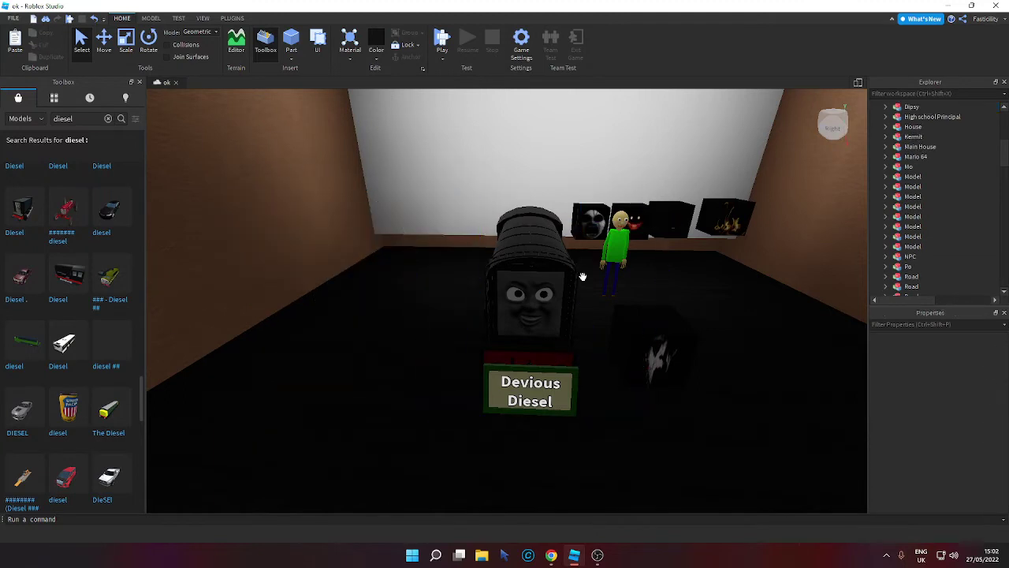
{"action": "left_click", "coordinate": [536, 282]}
{"action": "left_click", "coordinate": [39, 45]}
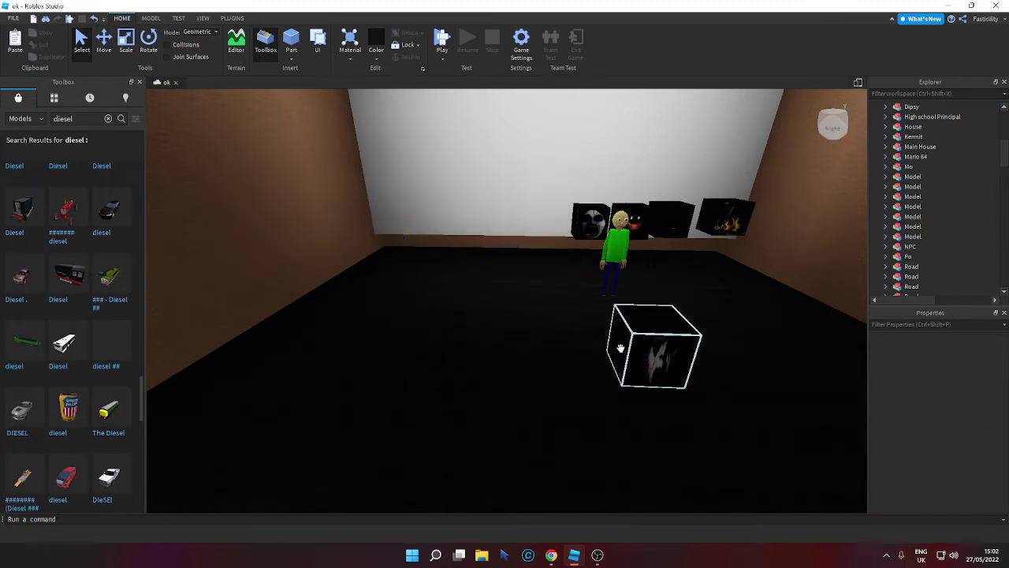
{"action": "left_click", "coordinate": [654, 347]}
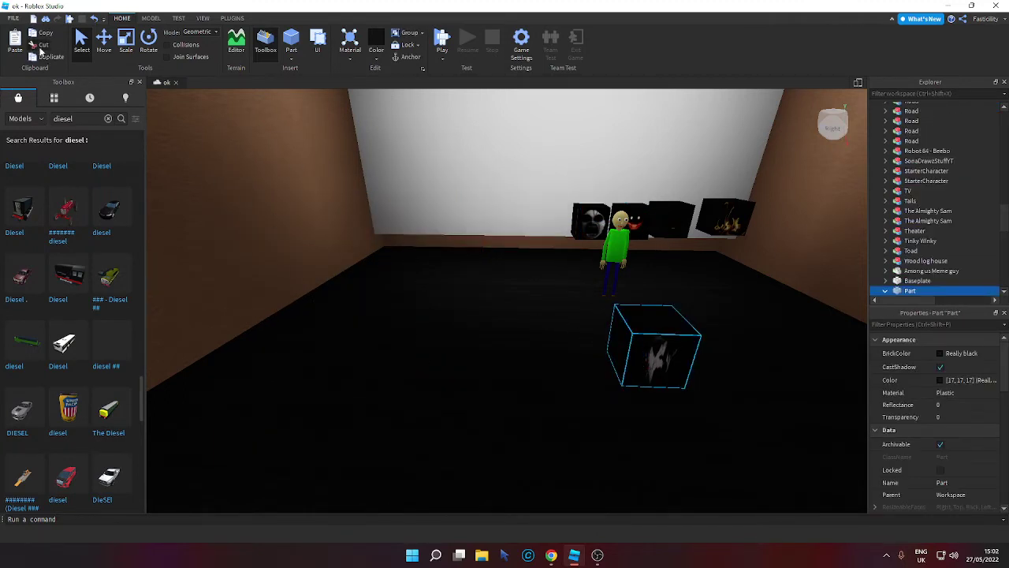
{"action": "left_click", "coordinate": [39, 45]}
{"action": "key", "text": "w"}
{"action": "right_click_drag", "start_coordinate": [417, 307], "coordinate": [417, 307]}
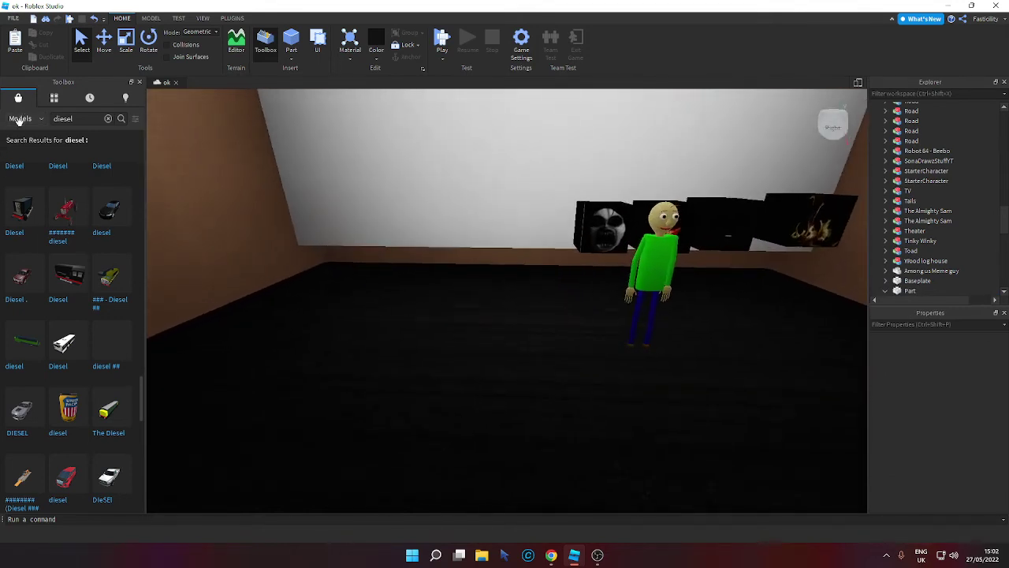
Clear the diesel search and search the model library for "sonic.exe".
{"action": "left_click", "coordinate": [108, 118]}
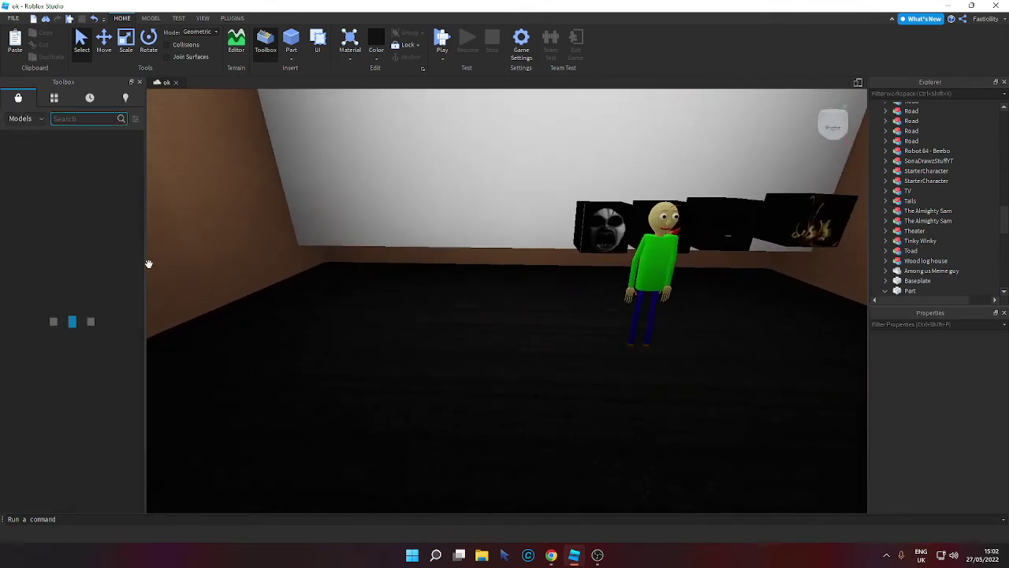
{"action": "scroll", "coordinate": [58, 307], "scroll_direction": "down", "scroll_amount": 5}
{"action": "mouse_move", "coordinate": [58, 307]}
{"action": "scroll", "coordinate": [58, 308], "scroll_direction": "down", "scroll_amount": 5}
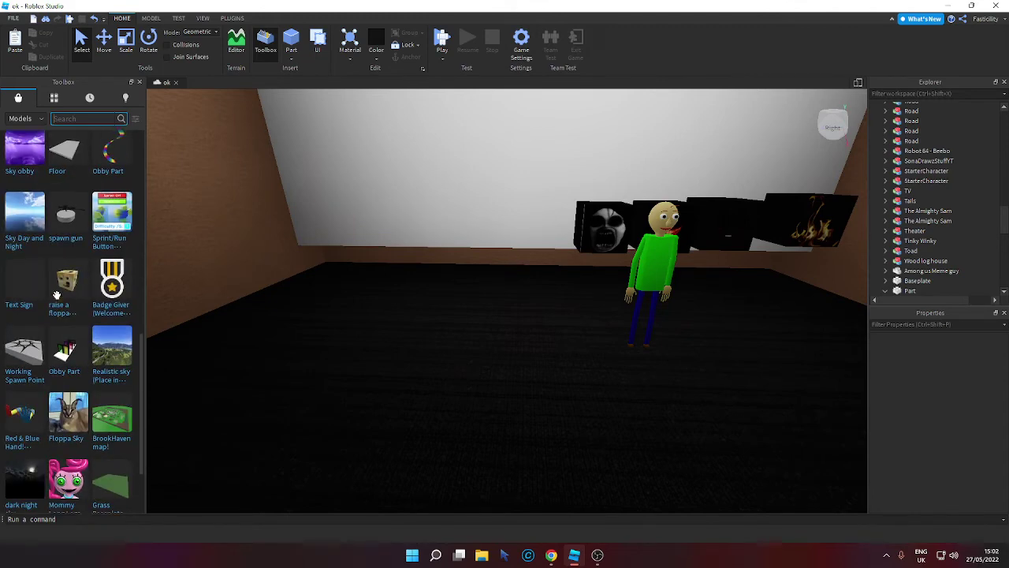
{"action": "scroll", "coordinate": [62, 271], "scroll_direction": "down", "scroll_amount": 10}
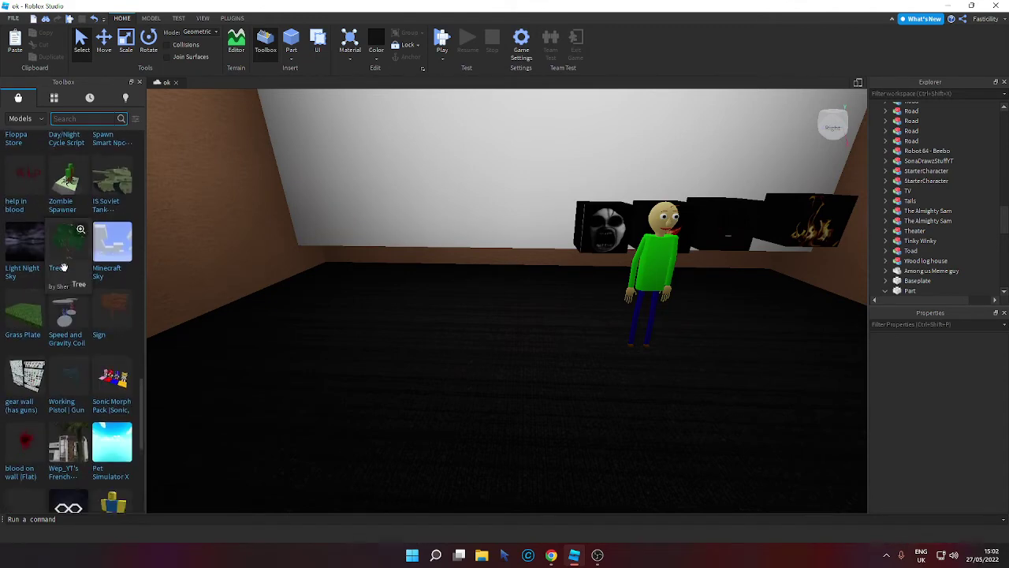
{"action": "left_click", "coordinate": [78, 118]}
{"action": "type", "text": "sonic.exe"}
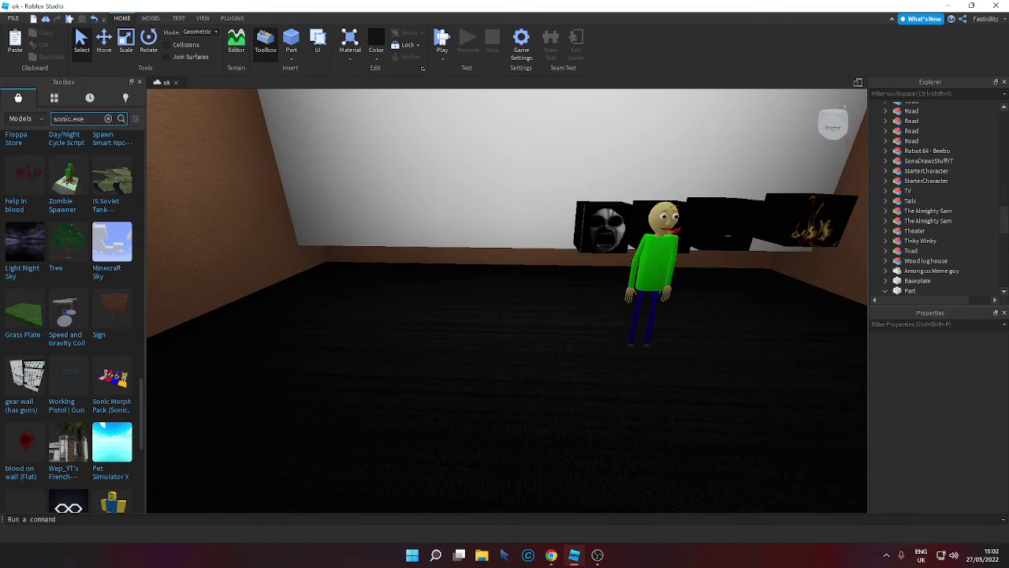
{"action": "key", "text": "Return"}
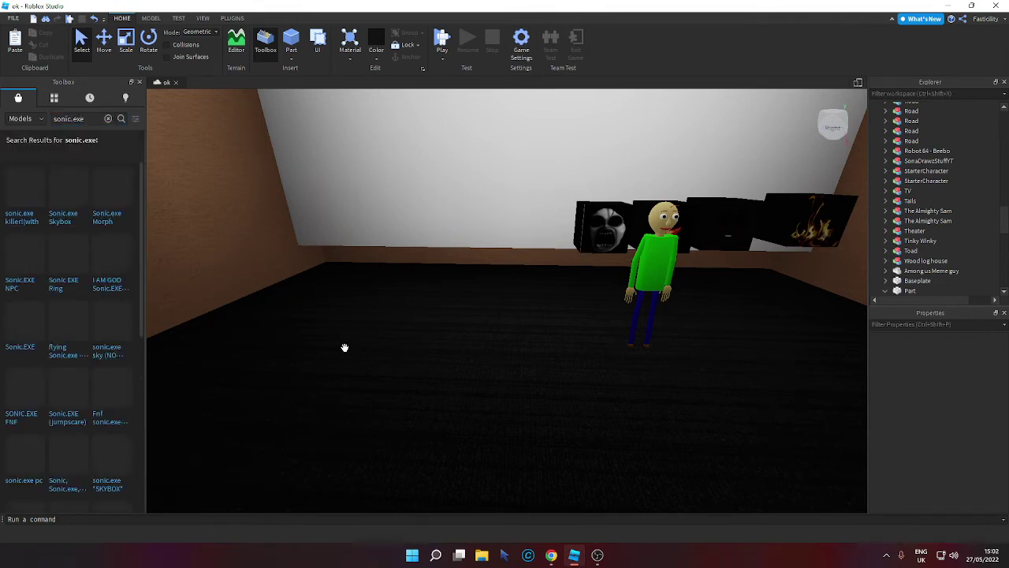
Insert the sonic.exe killer model upright and facing forward on the stage, with the screaming-face block from the screen wall beside it.
{"action": "left_click", "coordinate": [19, 192]}
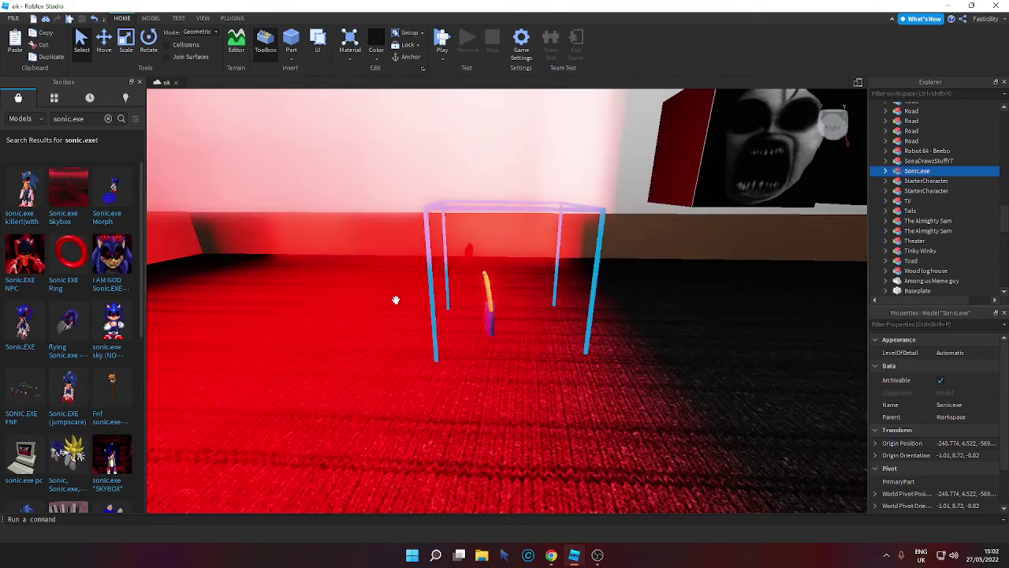
{"action": "left_click_drag", "start_coordinate": [471, 285], "coordinate": [476, 307]}
{"action": "key", "text": "ctrl+r"}
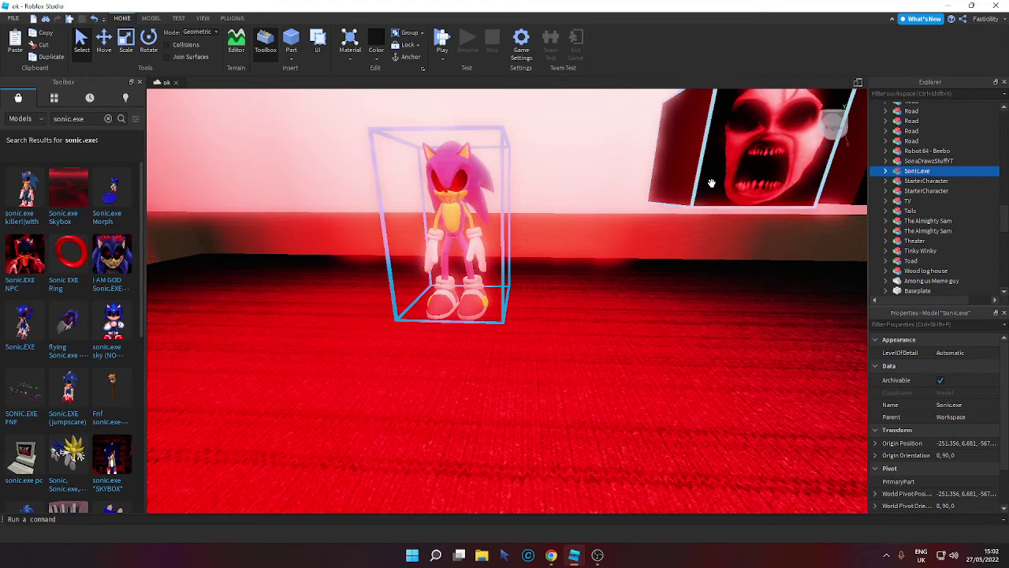
{"action": "left_click_drag", "start_coordinate": [707, 174], "coordinate": [534, 311]}
{"action": "scroll", "coordinate": [650, 257], "scroll_direction": "down", "scroll_amount": 3}
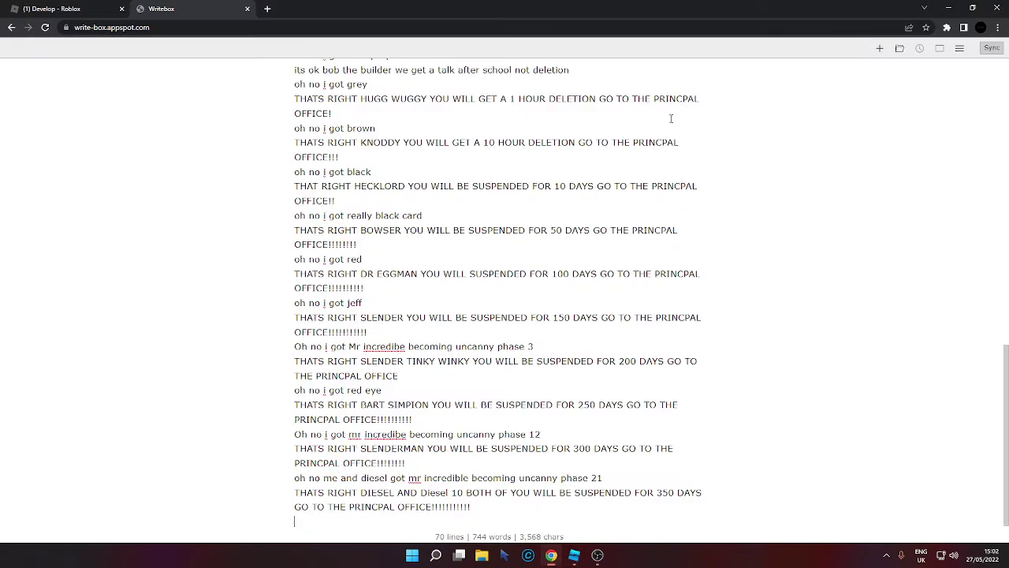
Switch to the Writebox script and add the line "oh no i got scary face" at the end.
{"action": "scroll", "coordinate": [662, 121], "scroll_direction": "down", "scroll_amount": 1}
{"action": "type", "text": "oh n"}
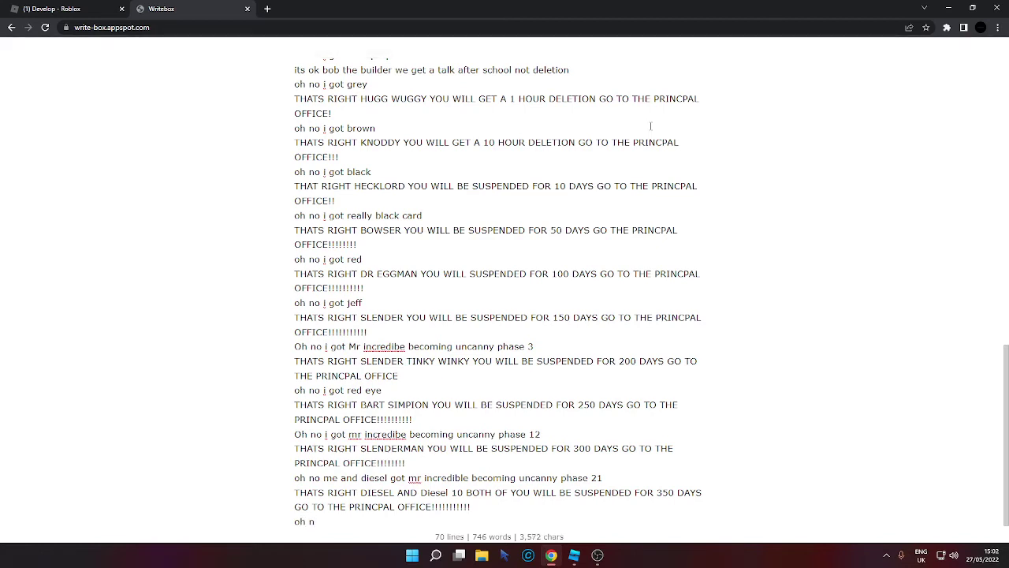
{"action": "type", "text": "o i got scary face"}
Add the reply line "THATS RIGHT SONIC.EXE YOU WILL BE SUSPENDED FOR 400 DAYS GO TO THE PRINCPAL OFFICE!!!!!!!!!!!!".
{"action": "key", "text": "Return"}
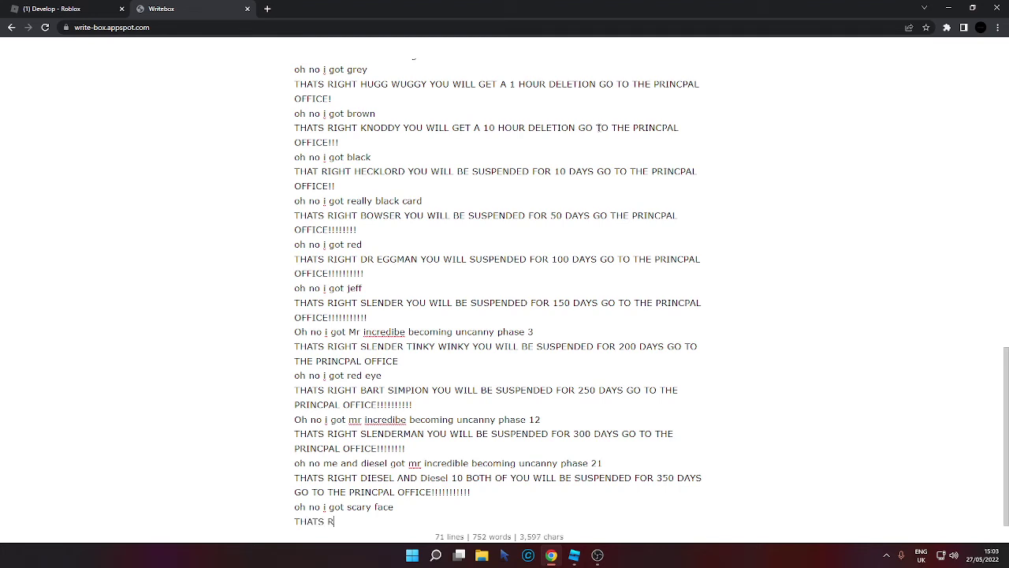
{"action": "type", "text": "THATS RIGHT SONIC.EXE YOU WILL B"}
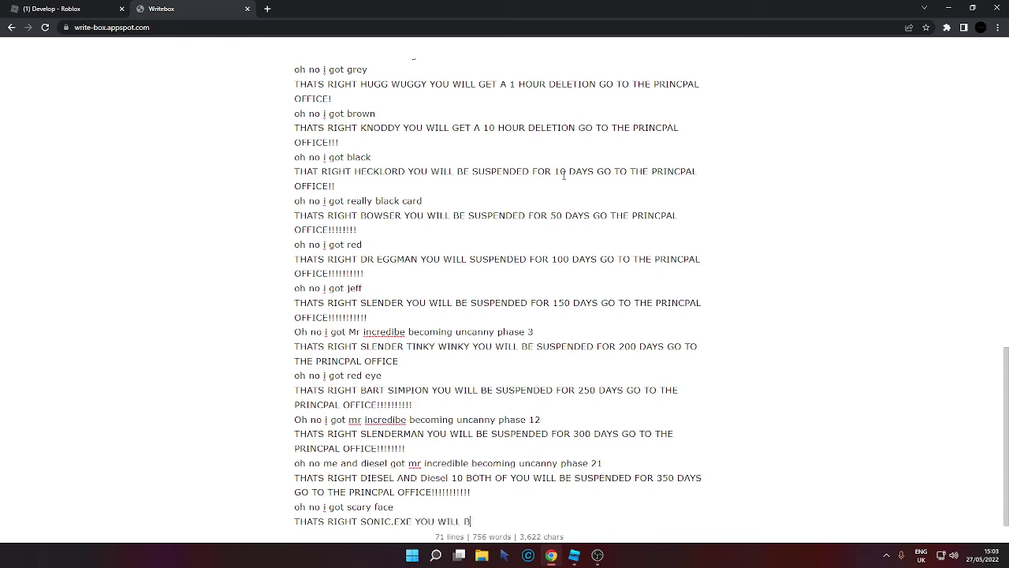
{"action": "type", "text": "E SUSPENDED FOR 40"}
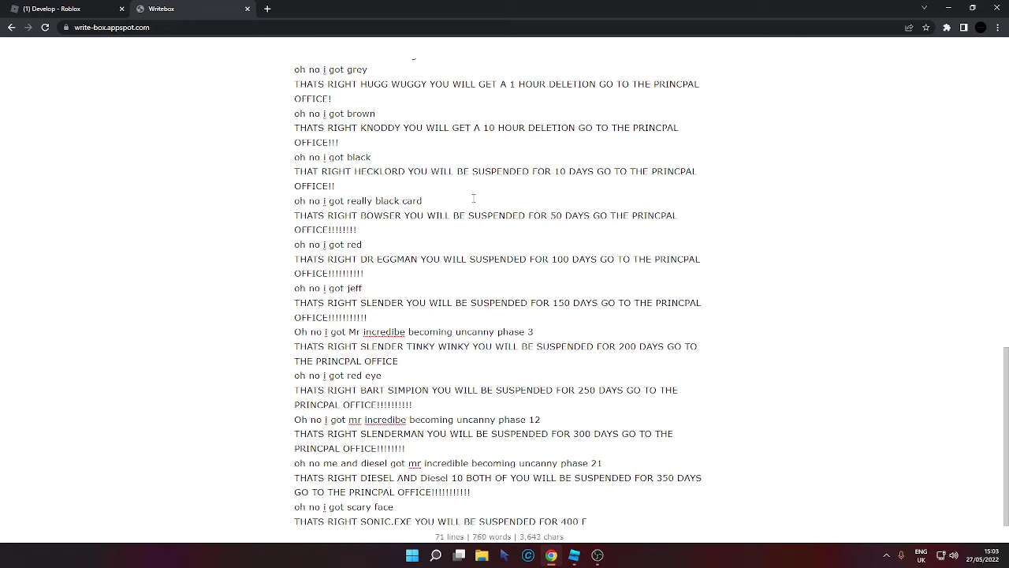
{"action": "type", "text": "0 DAYS GO TO THE PRIN"}
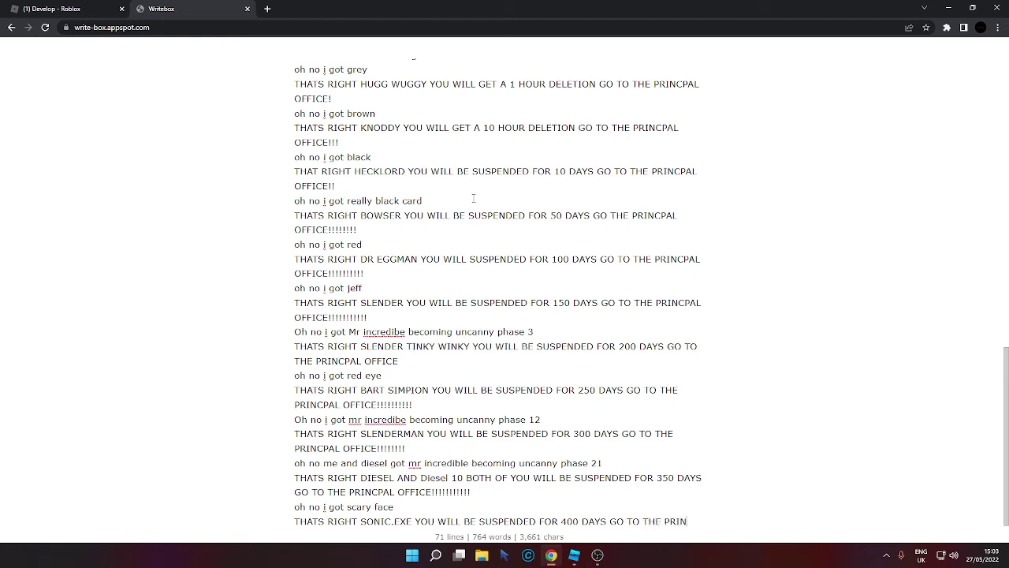
{"action": "type", "text": "CPAL OFFI"}
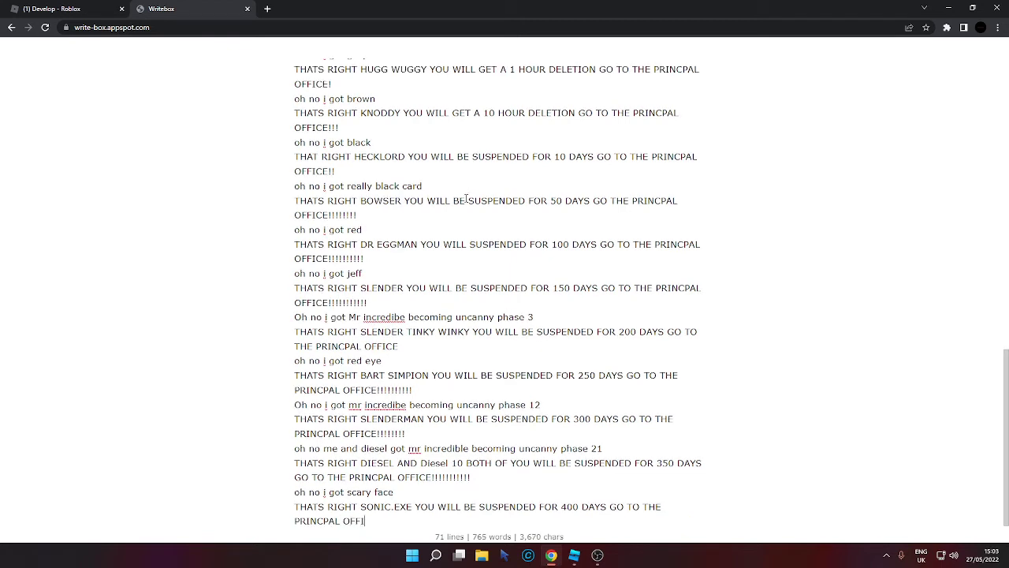
{"action": "type", "text": "CE!!!!!!!!!!!!"}
Switch to Roblox Studio and remove the screaming-face block and the Sonic.exe character from the stage.
{"action": "left_click", "coordinate": [574, 555]}
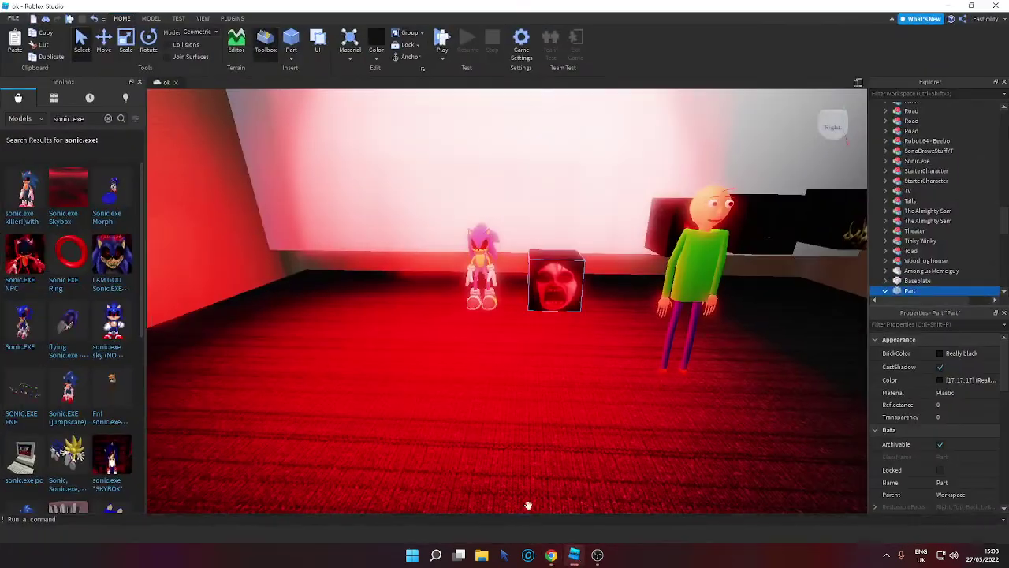
{"action": "key", "text": "Delete"}
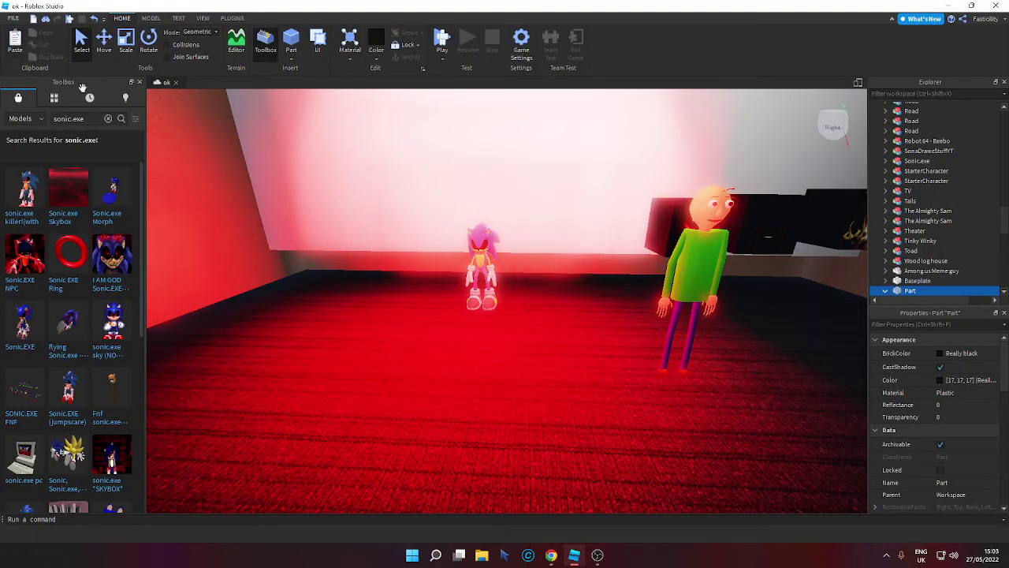
{"action": "left_click", "coordinate": [480, 268]}
{"action": "left_click", "coordinate": [36, 44]}
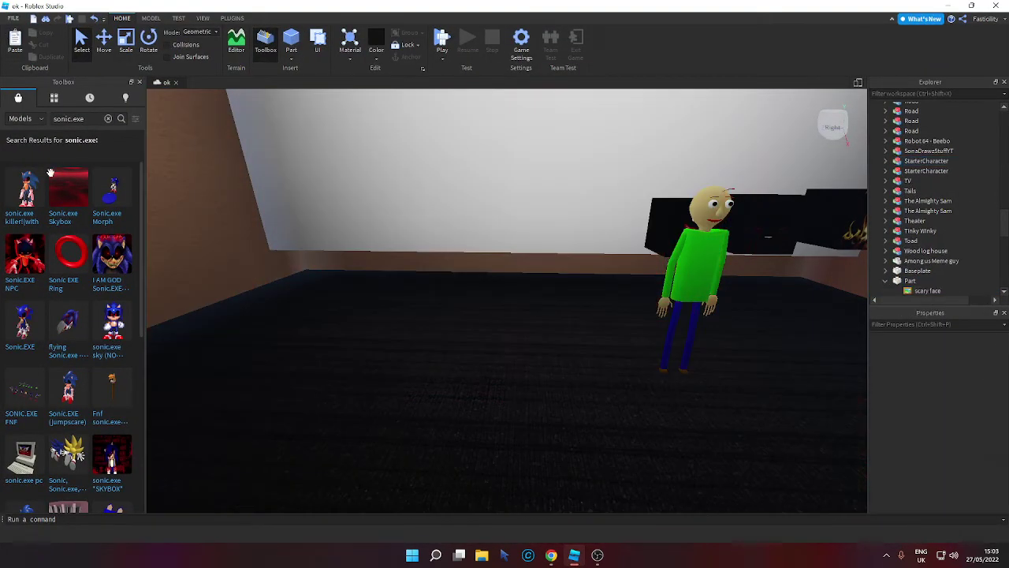
Browse the sonic.exe results and the general model listing for another character to put on the stage.
{"action": "scroll", "coordinate": [96, 284], "scroll_direction": "down", "scroll_amount": 5}
{"action": "scroll", "coordinate": [96, 284], "scroll_direction": "down", "scroll_amount": 5}
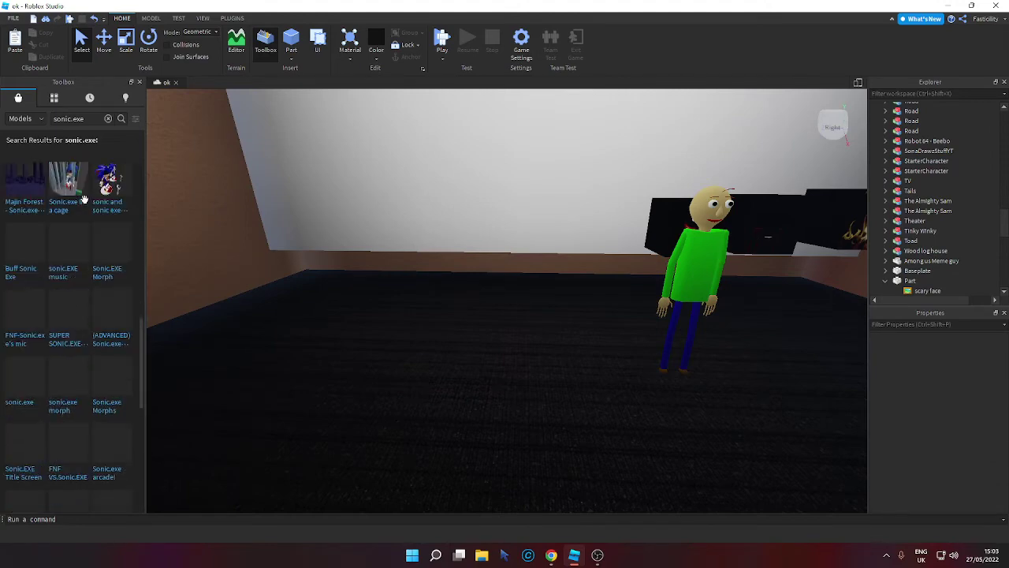
{"action": "left_click", "coordinate": [111, 118]}
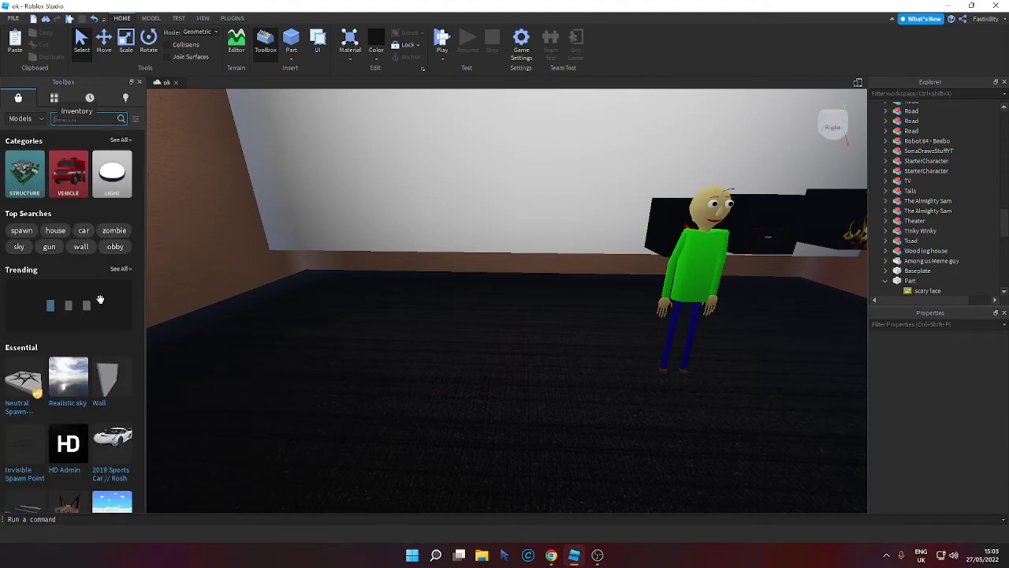
{"action": "scroll", "coordinate": [87, 315], "scroll_direction": "down", "scroll_amount": 6}
{"action": "scroll", "coordinate": [71, 339], "scroll_direction": "down", "scroll_amount": 5}
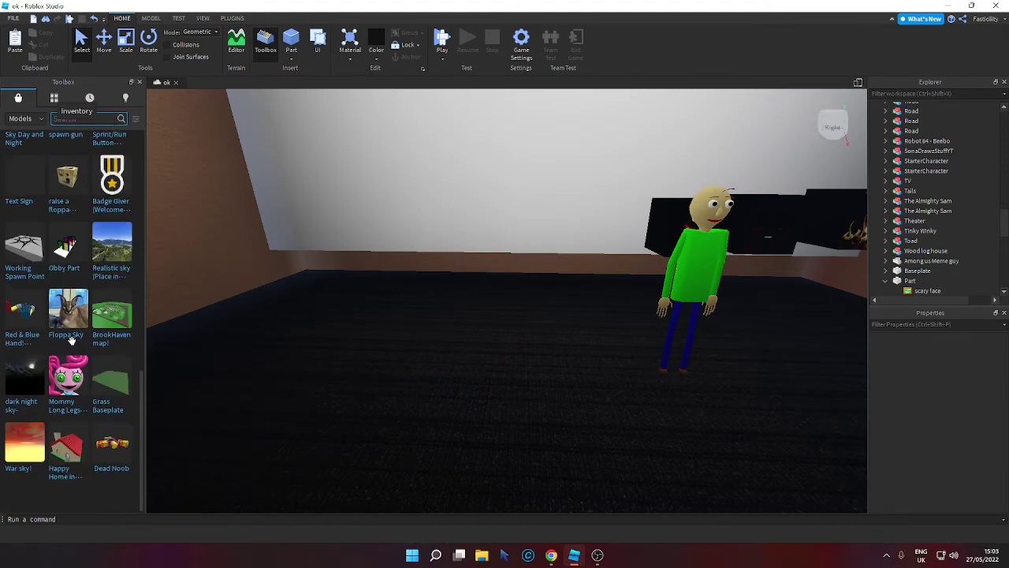
{"action": "scroll", "coordinate": [71, 339], "scroll_direction": "down", "scroll_amount": 3}
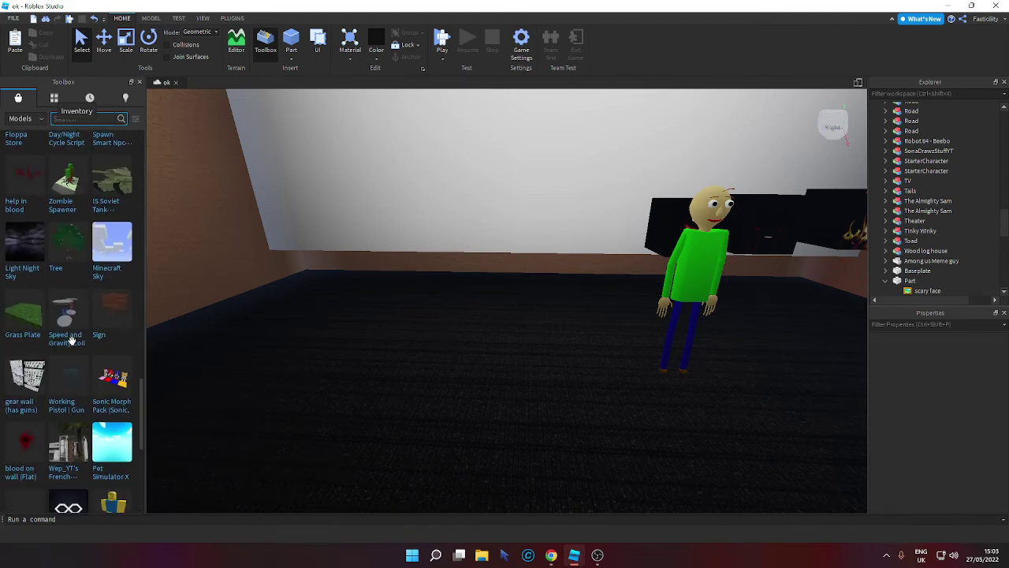
{"action": "scroll", "coordinate": [71, 339], "scroll_direction": "down", "scroll_amount": 3}
{"action": "scroll", "coordinate": [71, 339], "scroll_direction": "down", "scroll_amount": 10}
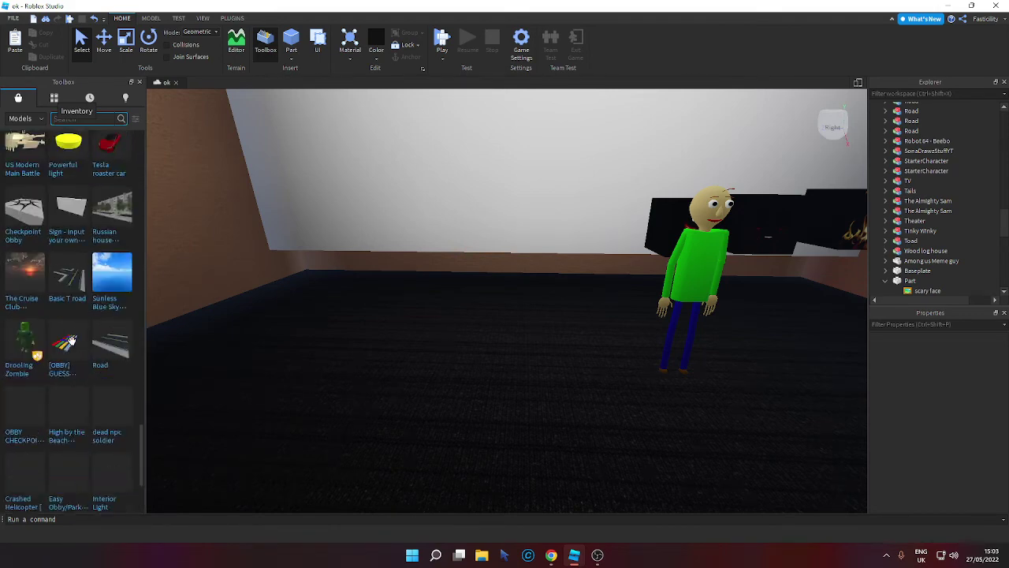
{"action": "scroll", "coordinate": [71, 339], "scroll_direction": "down", "scroll_amount": 10}
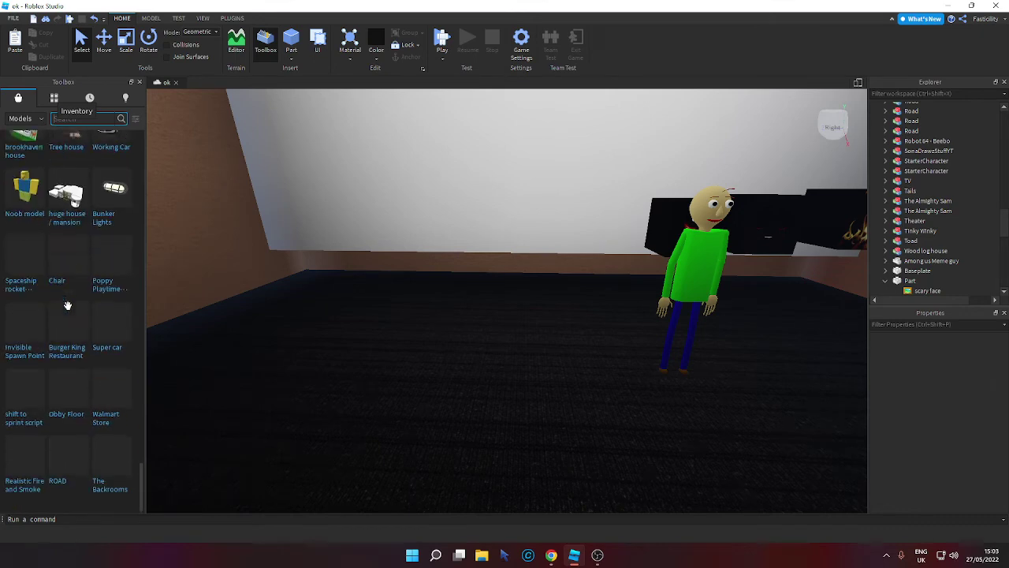
{"action": "scroll", "coordinate": [68, 305], "scroll_direction": "down", "scroll_amount": 15}
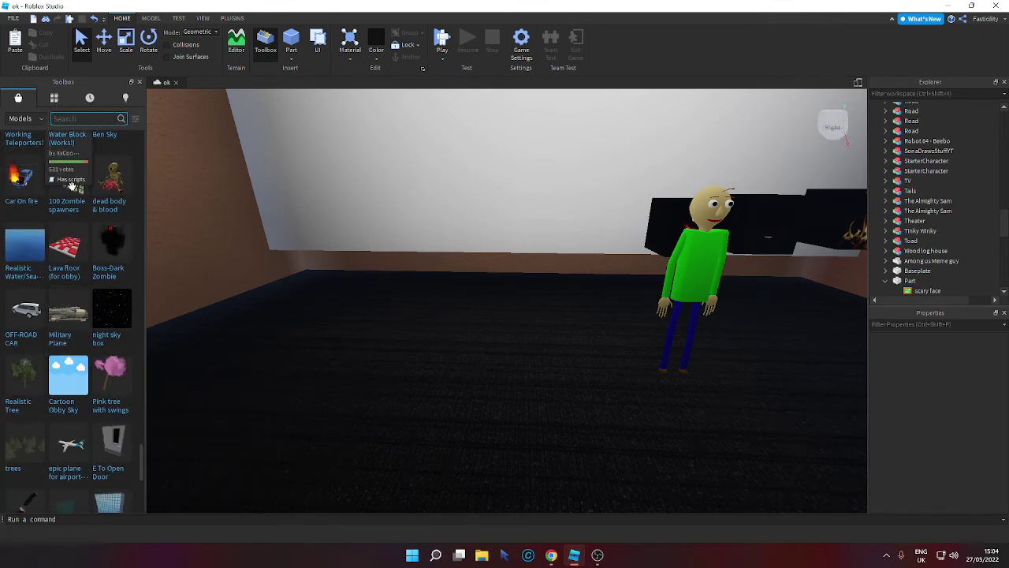
{"action": "scroll", "coordinate": [74, 214], "scroll_direction": "down", "scroll_amount": 8}
{"action": "scroll", "coordinate": [73, 215], "scroll_direction": "down", "scroll_amount": 10}
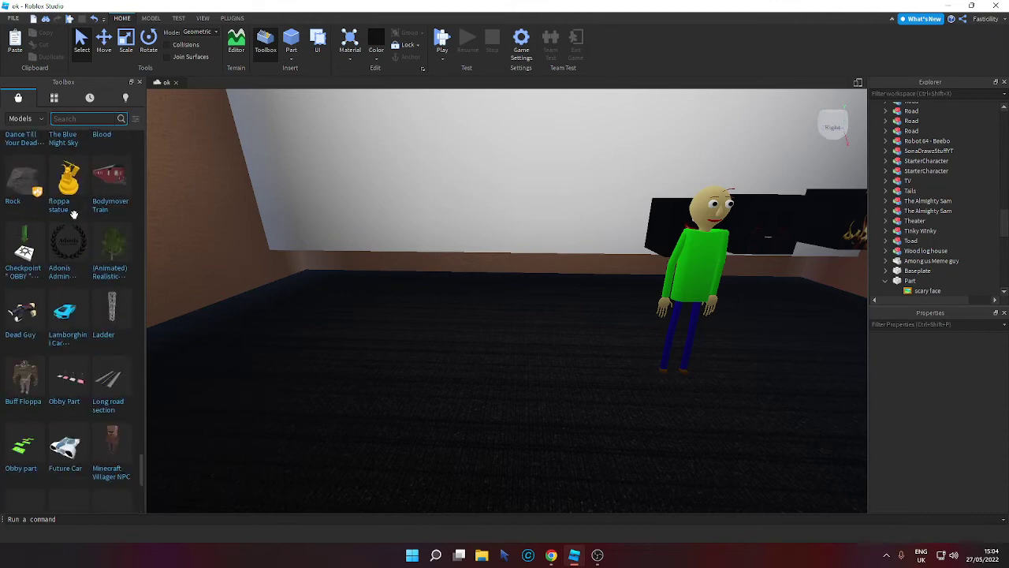
{"action": "scroll", "coordinate": [73, 215], "scroll_direction": "down", "scroll_amount": 10}
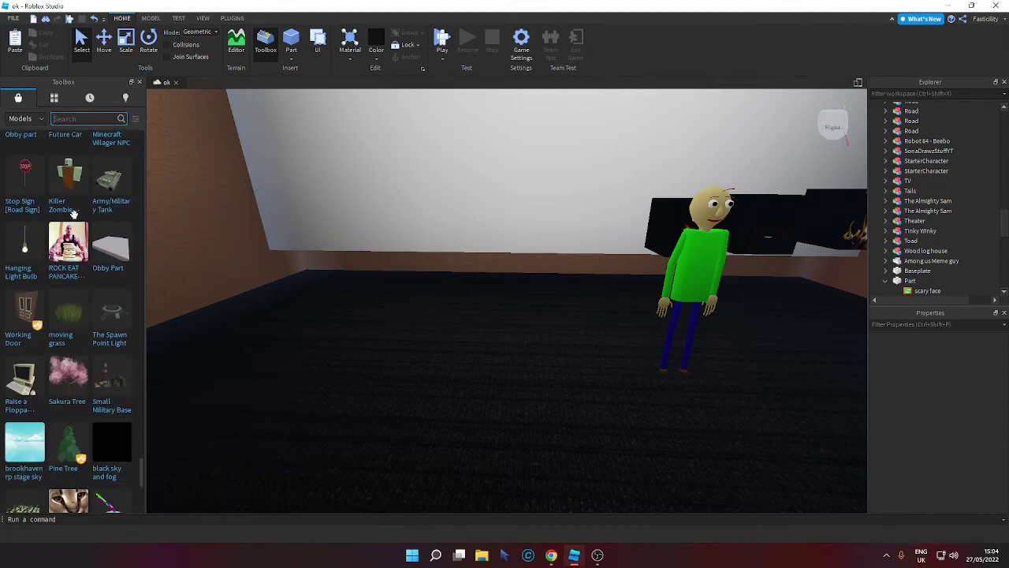
{"action": "scroll", "coordinate": [72, 213], "scroll_direction": "down", "scroll_amount": 10}
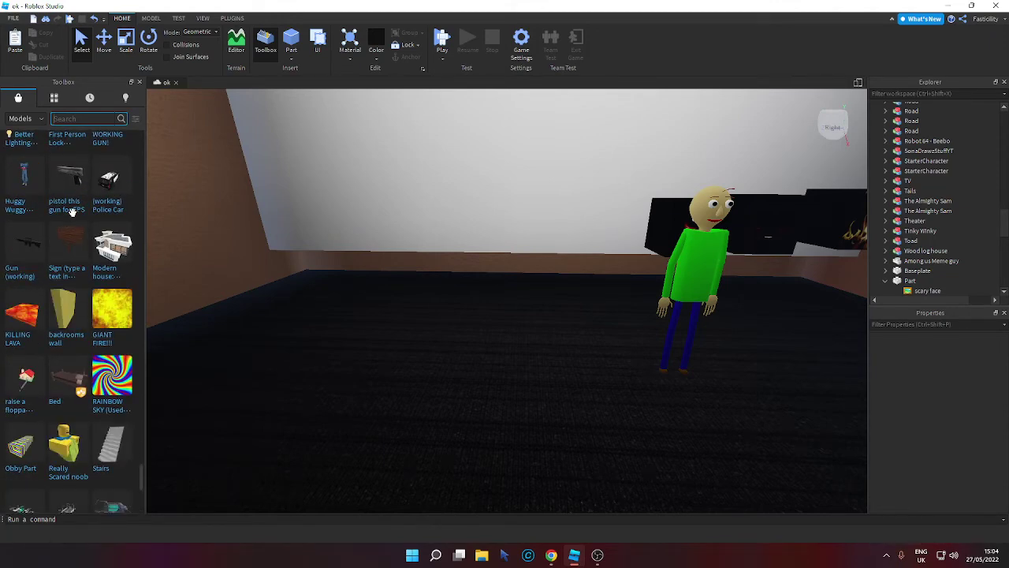
{"action": "scroll", "coordinate": [72, 213], "scroll_direction": "down", "scroll_amount": 3}
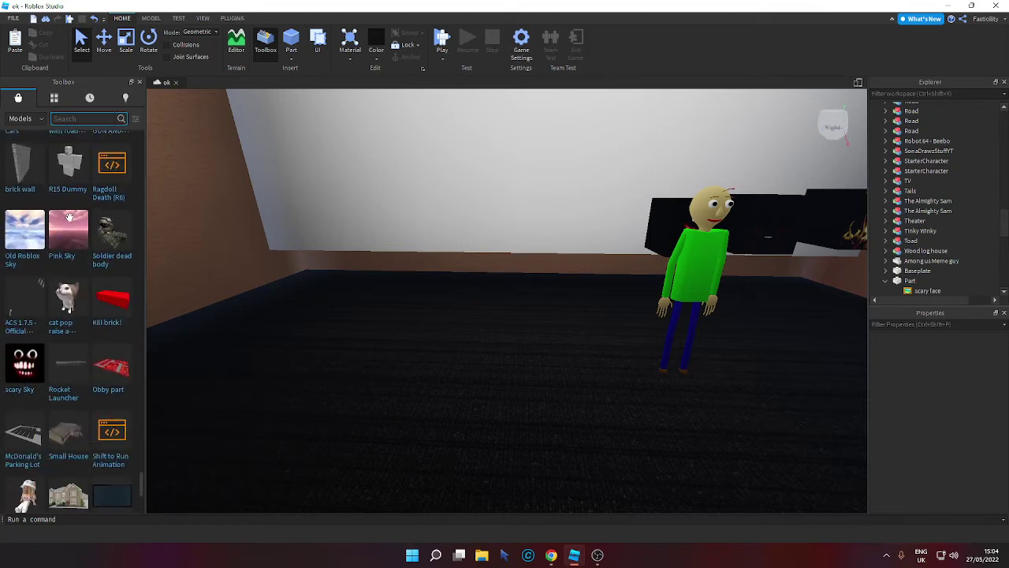
{"action": "scroll", "coordinate": [70, 216], "scroll_direction": "down", "scroll_amount": 4}
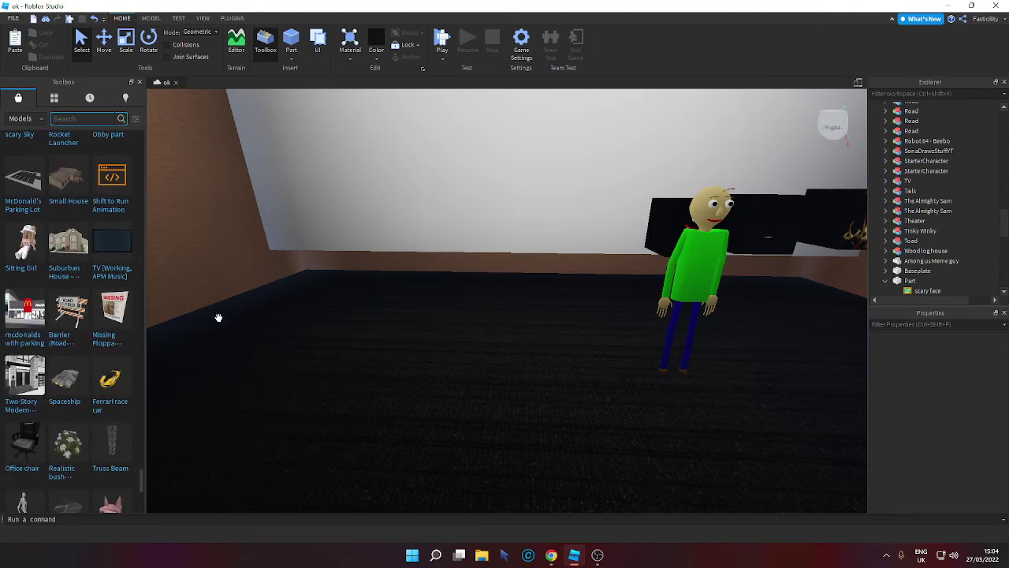
Search the model library for "bob".
{"action": "right_click_drag", "start_coordinate": [219, 316], "coordinate": [212, 311]}
{"action": "left_click", "coordinate": [69, 112]}
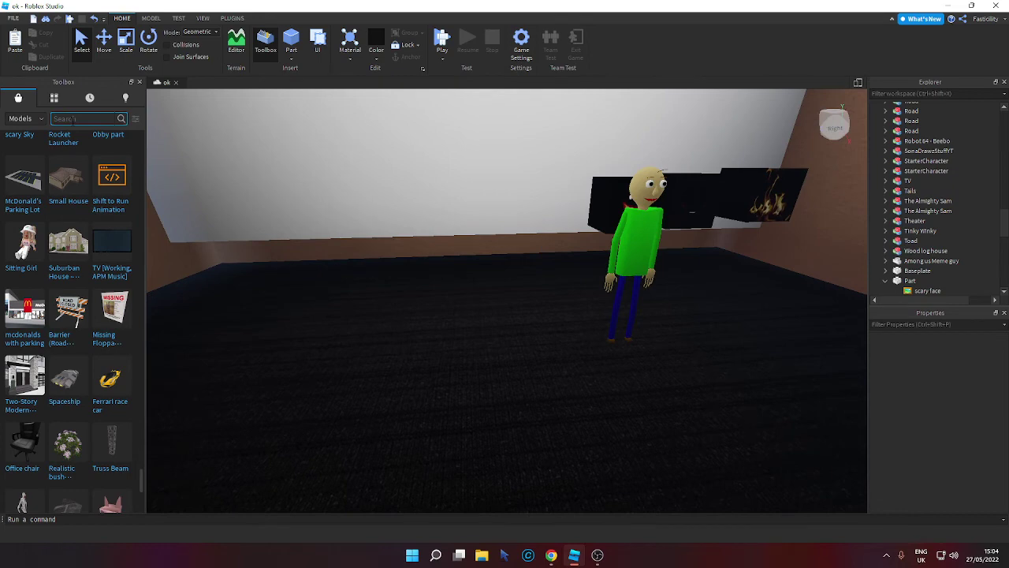
{"action": "type", "text": "bob"}
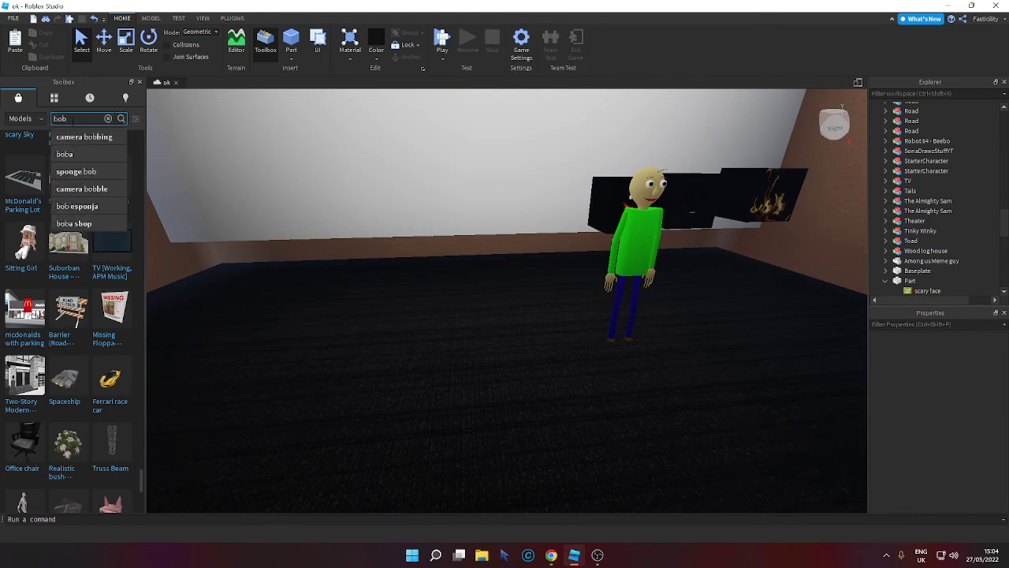
{"action": "key", "text": "Return"}
{"action": "right_click_drag", "start_coordinate": [186, 213], "coordinate": [215, 232]}
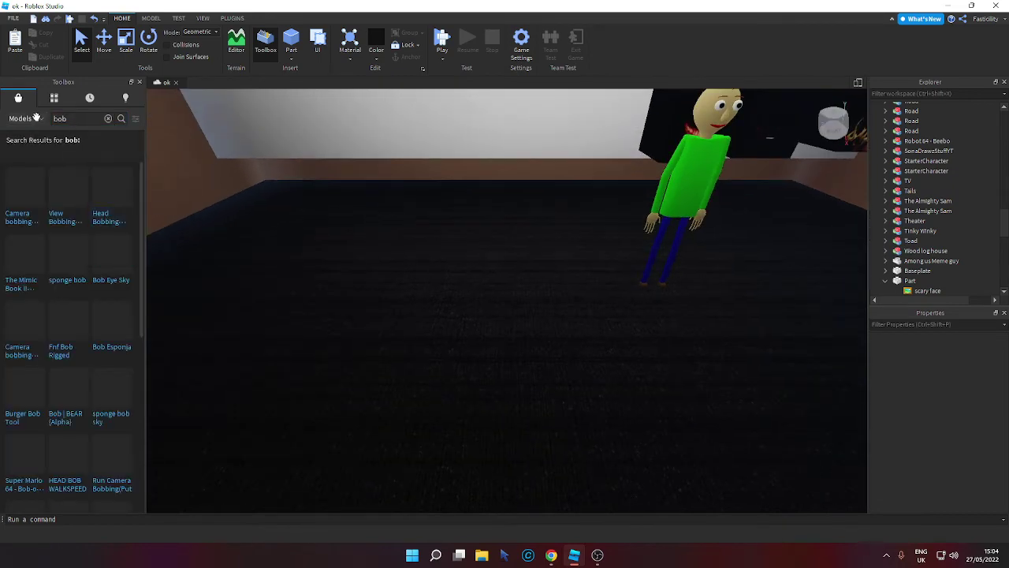
Replace the search with "plankton" and insert the Plankton!!! model on the stage.
{"action": "left_click", "coordinate": [78, 122]}
{"action": "key", "text": "BackSpace"}
{"action": "key", "text": "BackSpace"}
{"action": "key", "text": "BackSpace"}
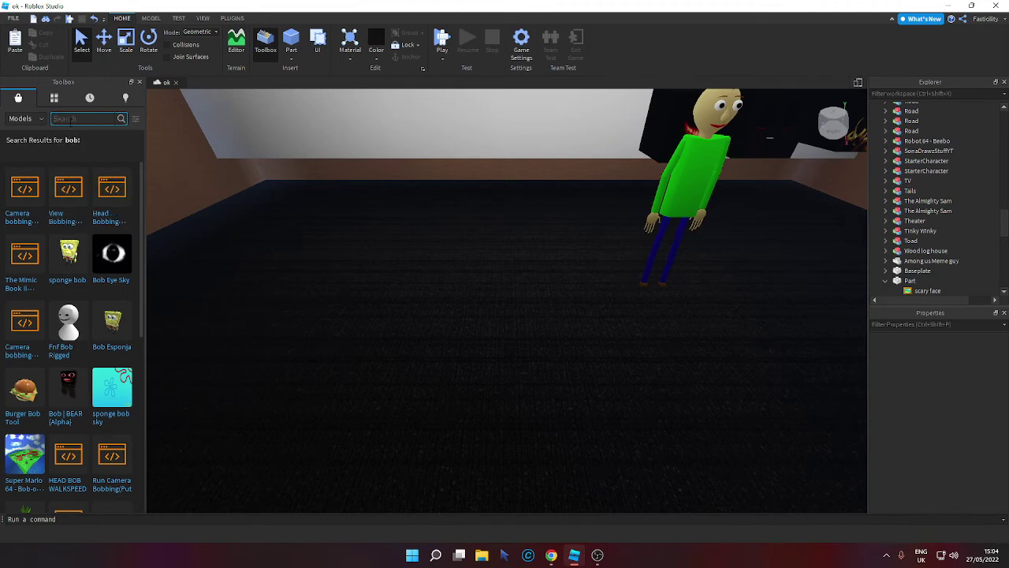
{"action": "type", "text": "plankt"}
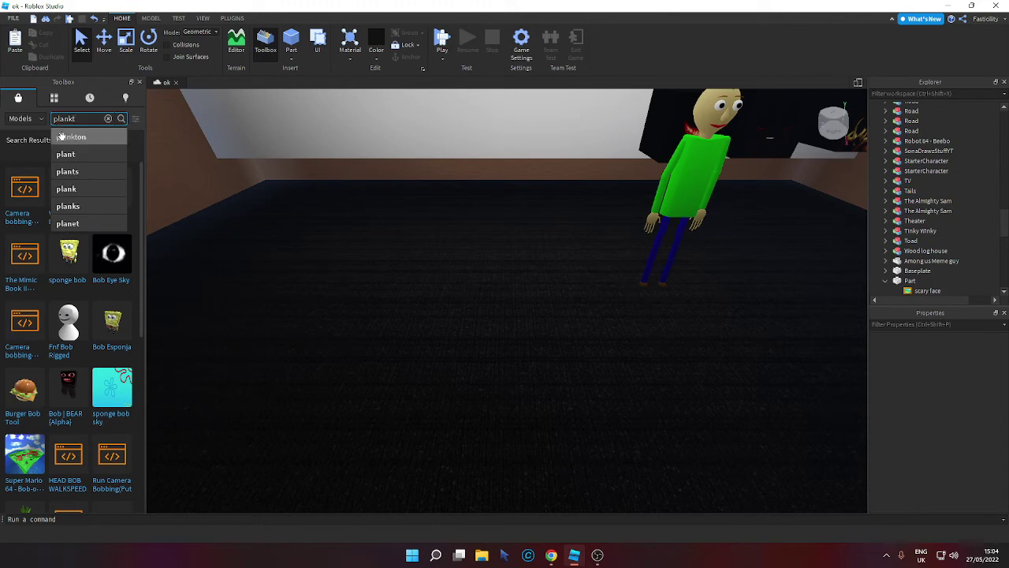
{"action": "left_click", "coordinate": [61, 136]}
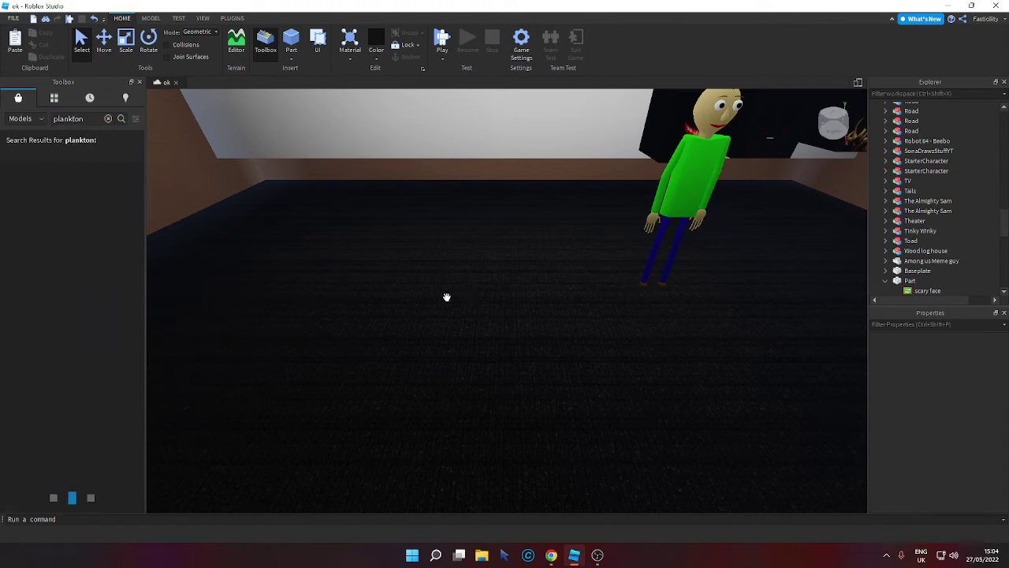
{"action": "left_click", "coordinate": [16, 206]}
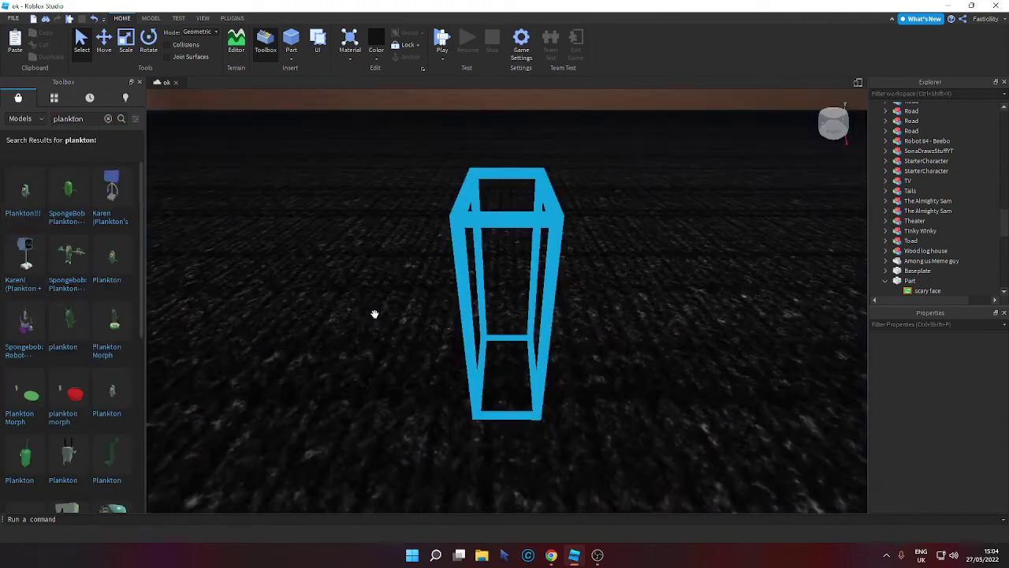
Bring the creepy-smile block from the screen wall onto the stage beside the green-shirted character, with Plankton standing on top of it.
{"action": "key", "text": "r"}
{"action": "left_click_drag", "start_coordinate": [479, 275], "coordinate": [449, 271]}
{"action": "scroll", "coordinate": [448, 271], "scroll_direction": "down", "scroll_amount": 8}
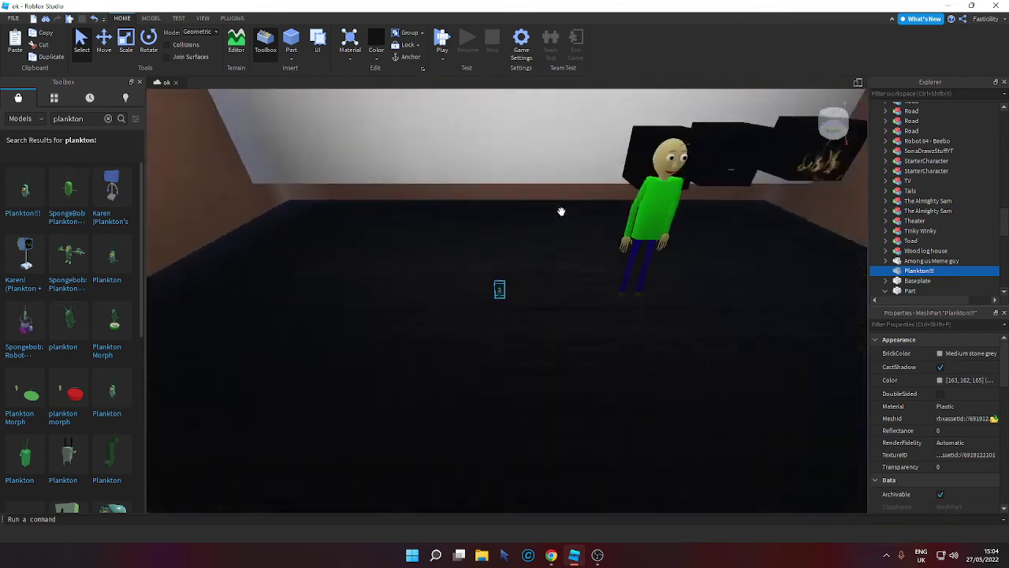
{"action": "left_click_drag", "start_coordinate": [627, 168], "coordinate": [598, 161]}
{"action": "scroll", "coordinate": [541, 227], "scroll_direction": "up", "scroll_amount": 3}
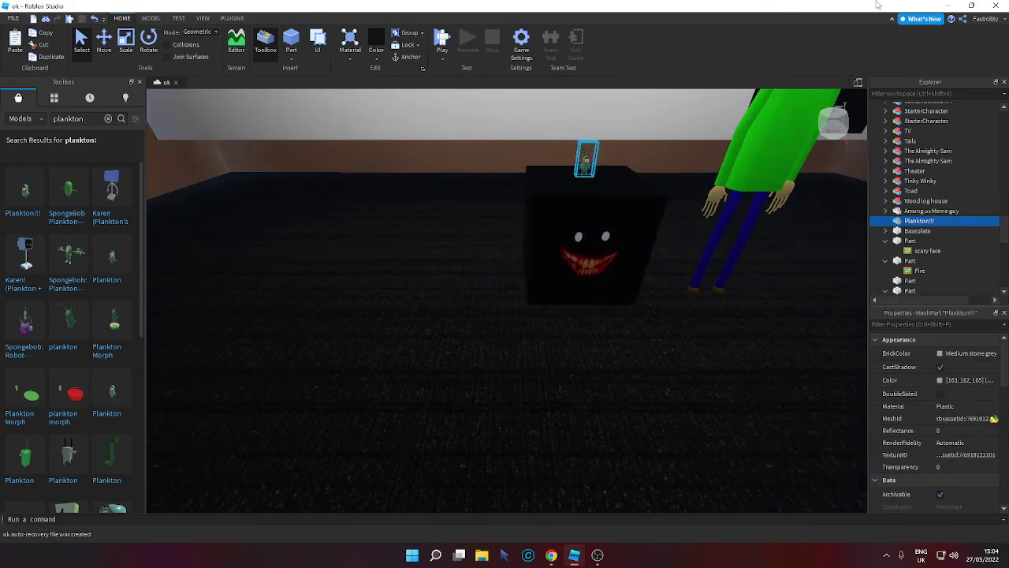
Switch to the Writebox script and add the line "oh no i got scp 87 face" at the end.
{"action": "left_click", "coordinate": [948, 5]}
{"action": "key", "text": "Return"}
{"action": "type", "text": "oh"}
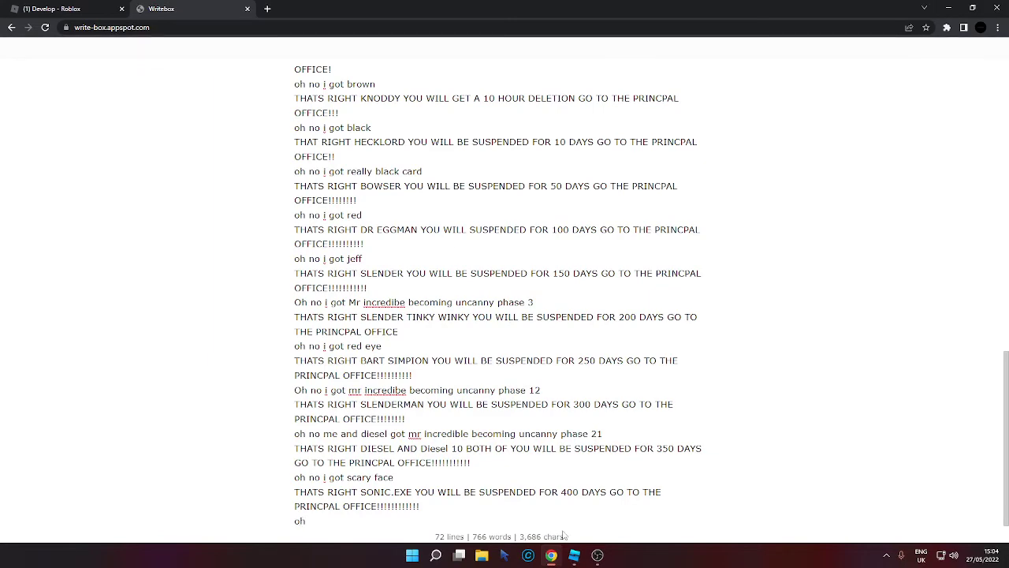
{"action": "left_click", "coordinate": [597, 556]}
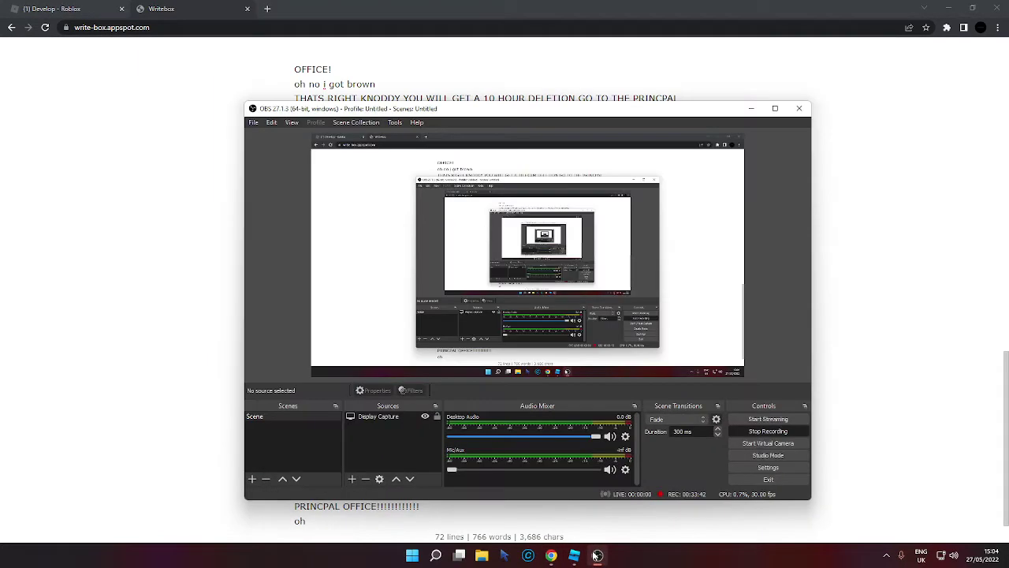
{"action": "left_click", "coordinate": [597, 556]}
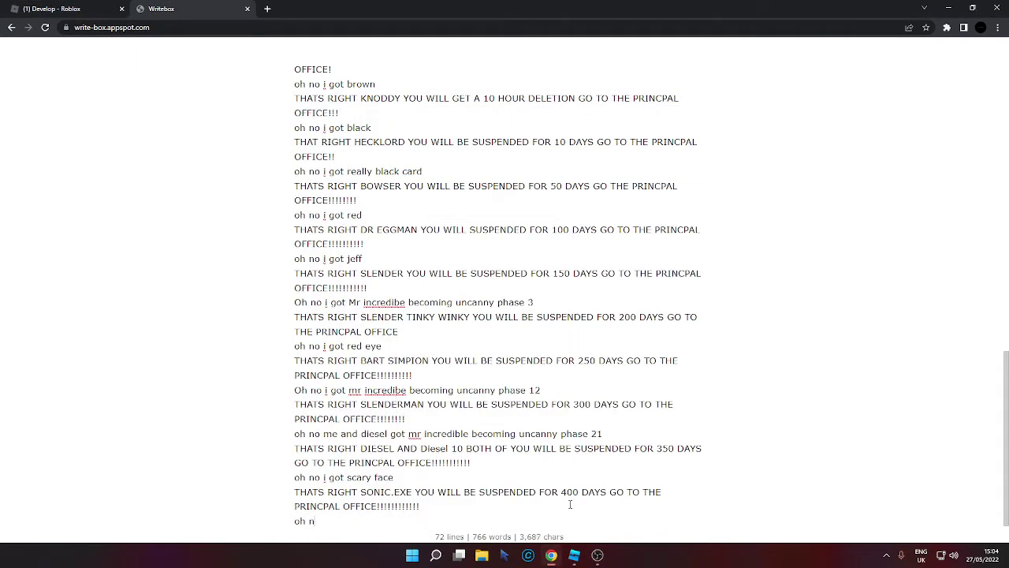
{"action": "type", "text": "no i go"}
{"action": "type", "text": "t ev"}
{"action": "type", "text": "p 87"}
{"action": "type", "text": " face"}
{"action": "key", "text": "Return"}
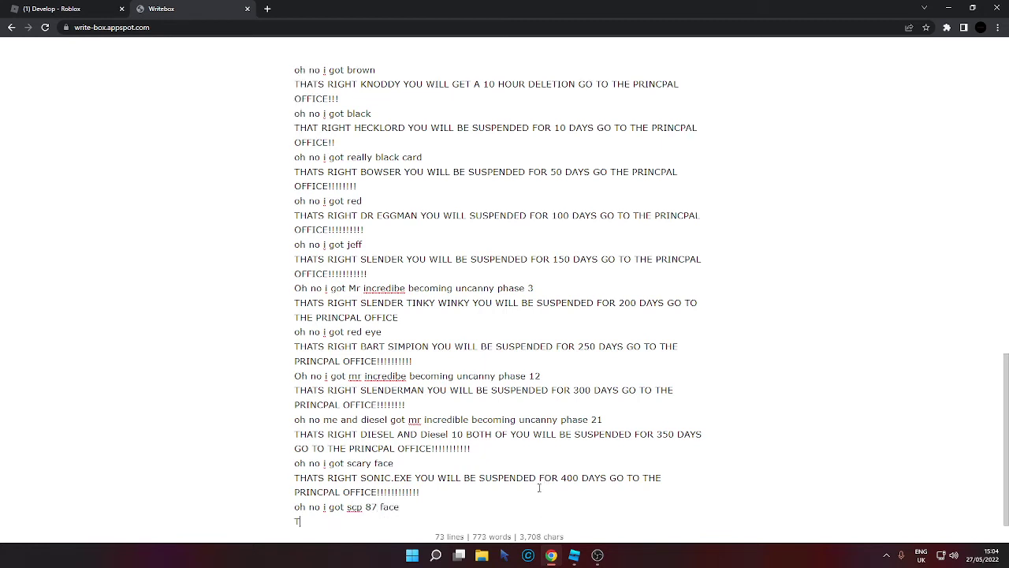
Add the reply line "THATS RIGHT PLANKTON YOU WILL BE SUSPENDED FOR 450 DAYS GO TO THE PRICPAL OFFICE!!!!!!!!!!!!".
{"action": "type", "text": "THATS RIGHT PLANKTON"}
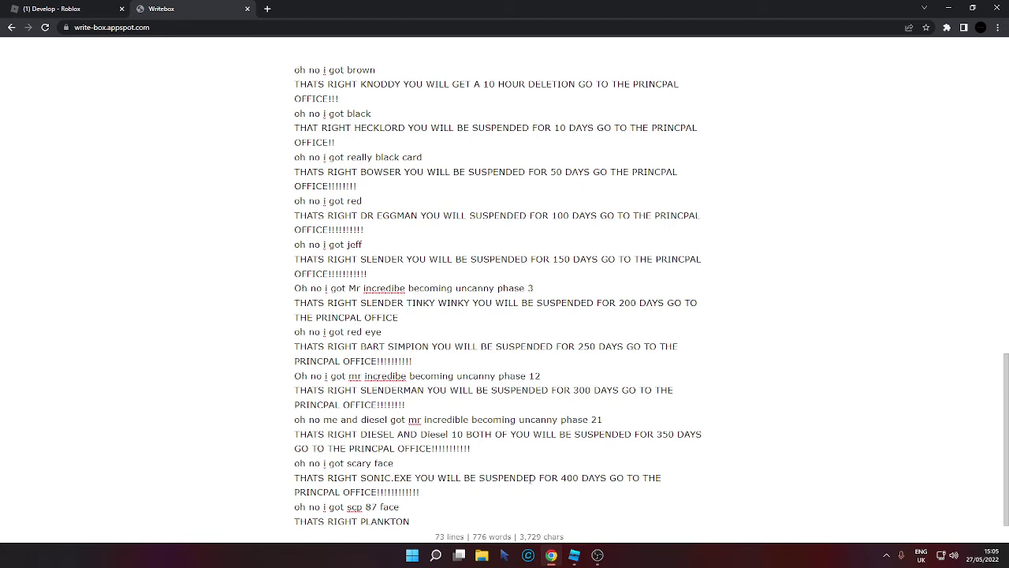
{"action": "type", "text": " YOU WILL BE SUSPENDED FOR"}
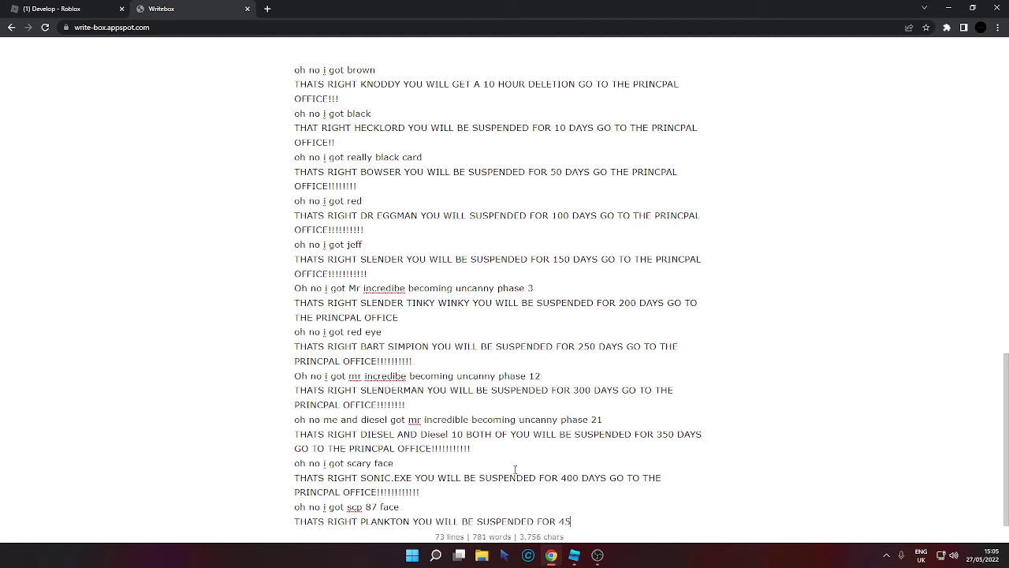
{"action": "type", "text": "450 DAYS GO TO THE PRICPA"}
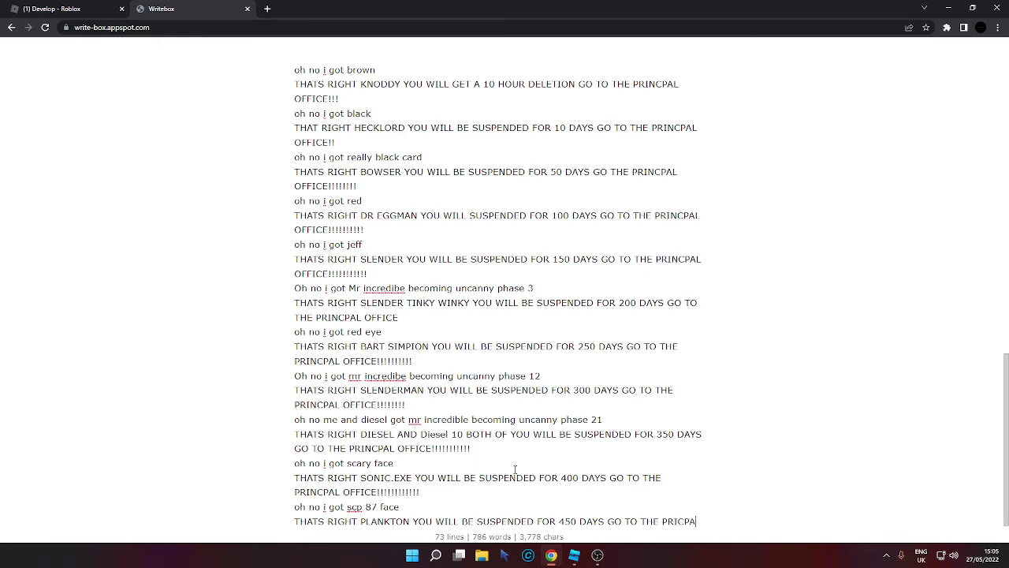
{"action": "type", "text": "L OFFI"}
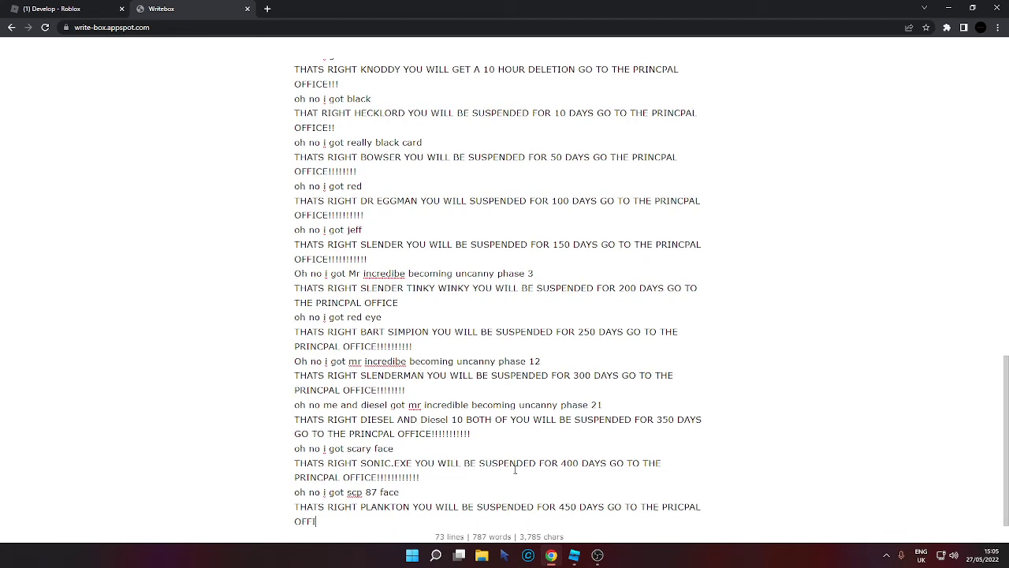
{"action": "type", "text": "CE!!!!!!!!!!!!"}
Switch to Roblox Studio and remove Plankton and the creepy-smile block from the stage.
{"action": "left_click", "coordinate": [574, 555]}
{"action": "key", "text": "Delete"}
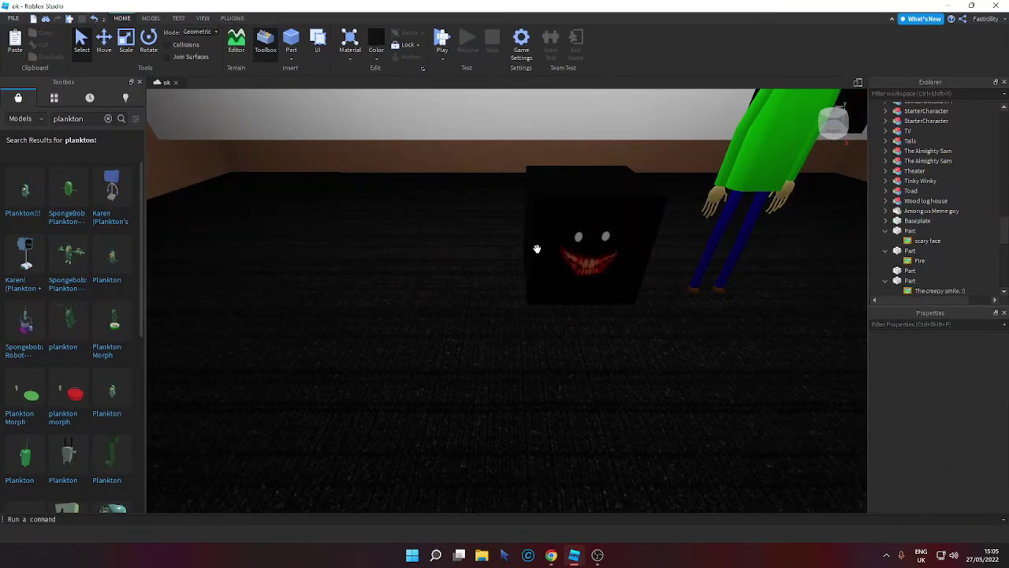
{"action": "left_click", "coordinate": [584, 252]}
{"action": "key", "text": "Delete"}
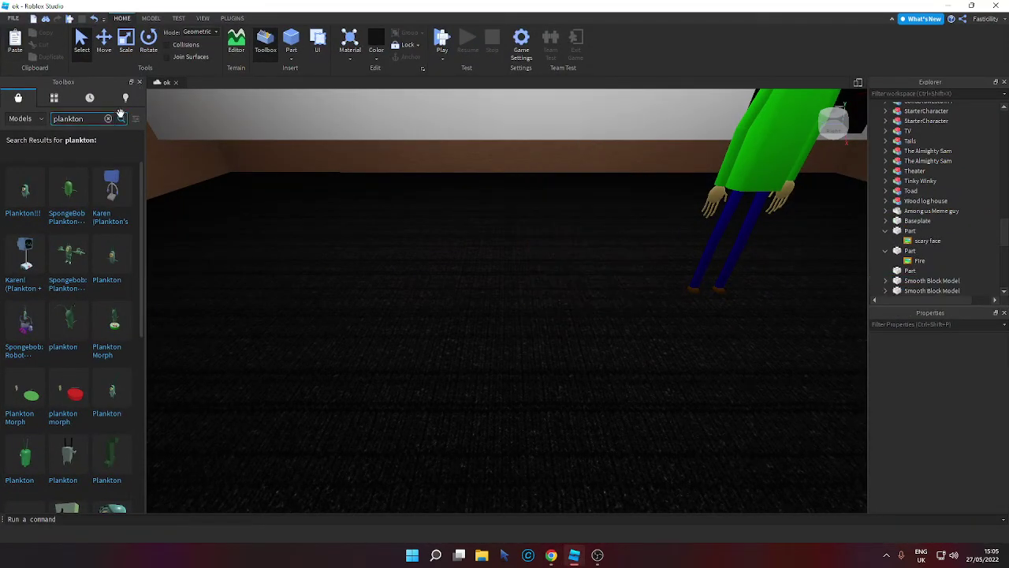
Clear the plankton search and look up "BOB" in the model library.
{"action": "left_click", "coordinate": [108, 119]}
{"action": "right_click_drag", "start_coordinate": [340, 235], "coordinate": [338, 234]}
{"action": "scroll", "coordinate": [339, 234], "scroll_direction": "down", "scroll_amount": 2}
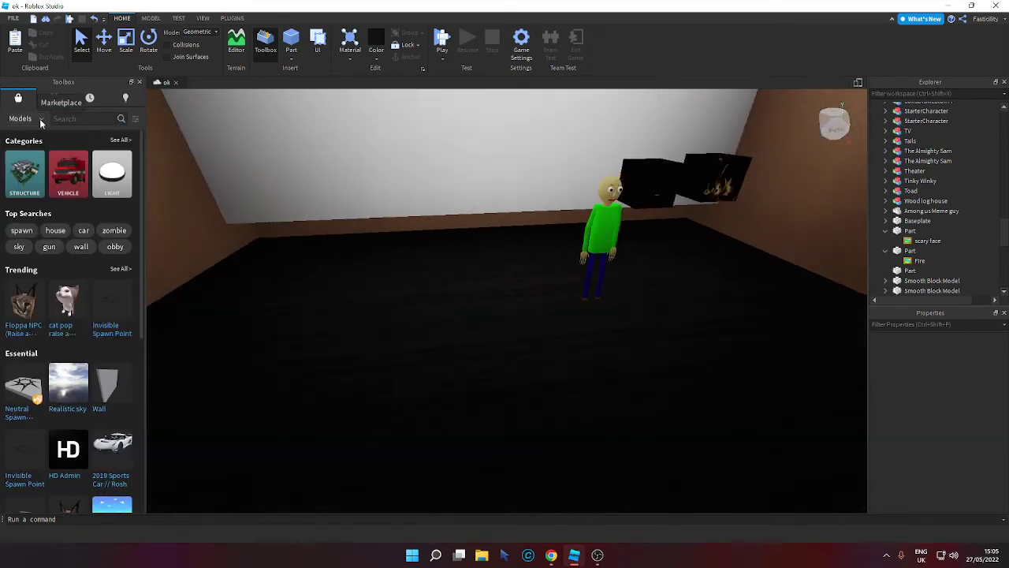
{"action": "left_click", "coordinate": [69, 119]}
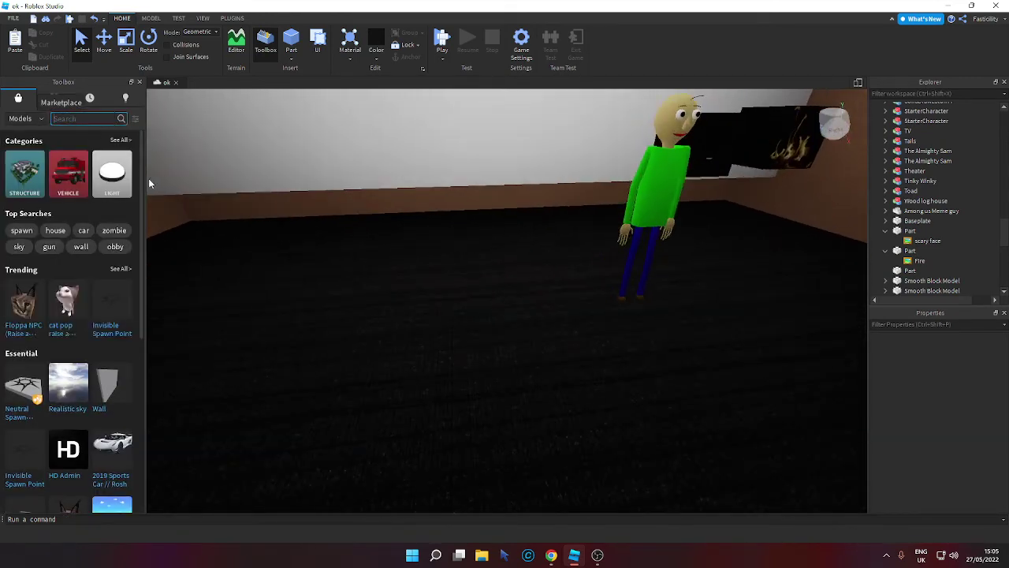
{"action": "type", "text": "BO"}
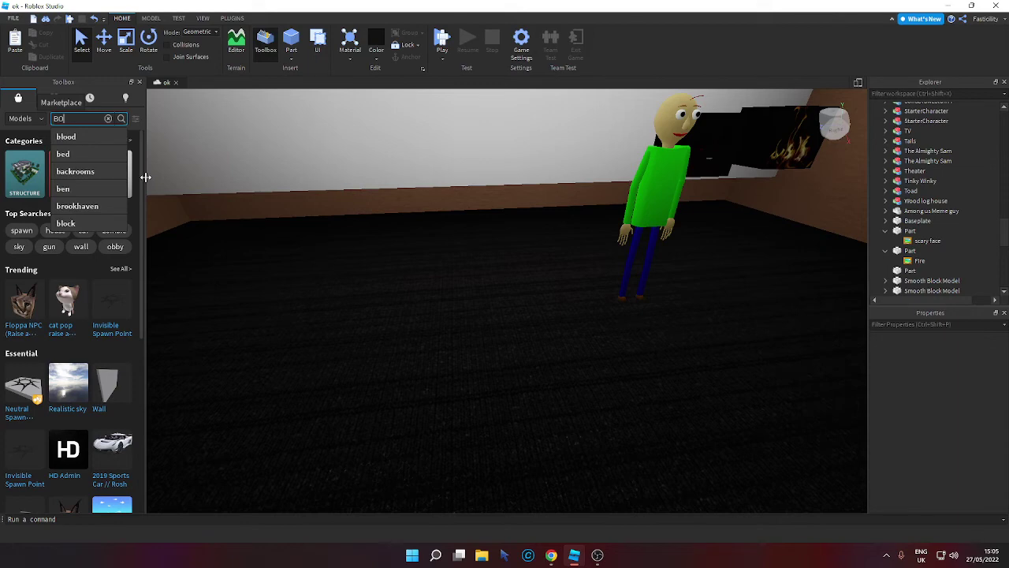
{"action": "type", "text": "B"}
{"action": "key", "text": "Return"}
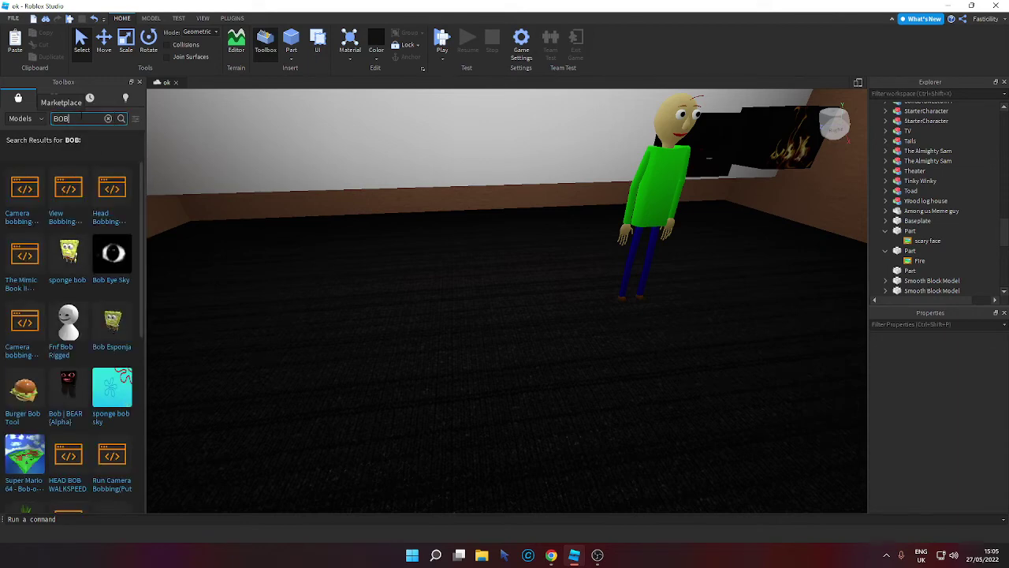
Search the model library for "bob bear" and place the black Bob bear on the stage, turned to face the front.
{"action": "type", "text": "B"}
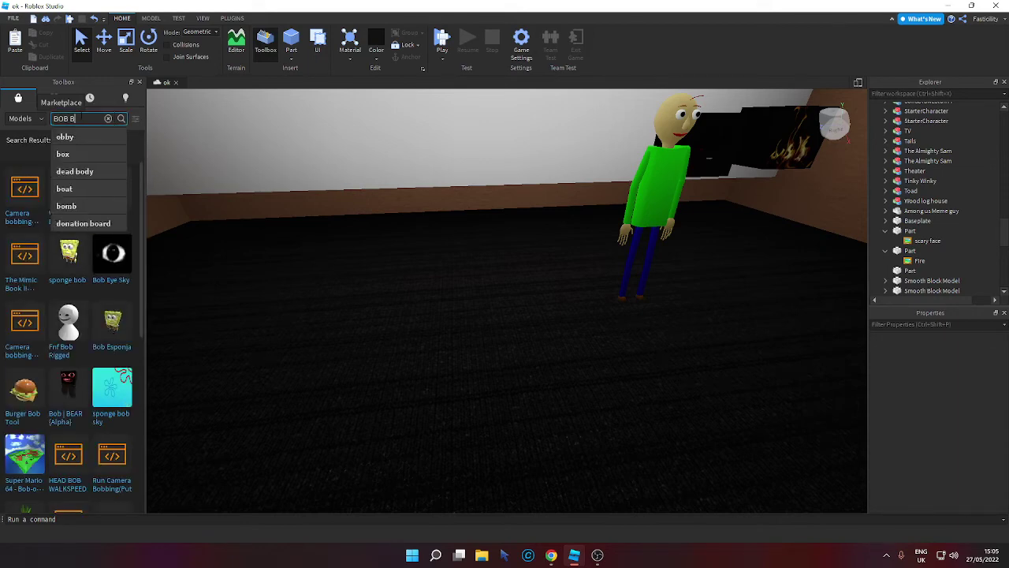
{"action": "type", "text": "EA"}
{"action": "left_click", "coordinate": [85, 141]}
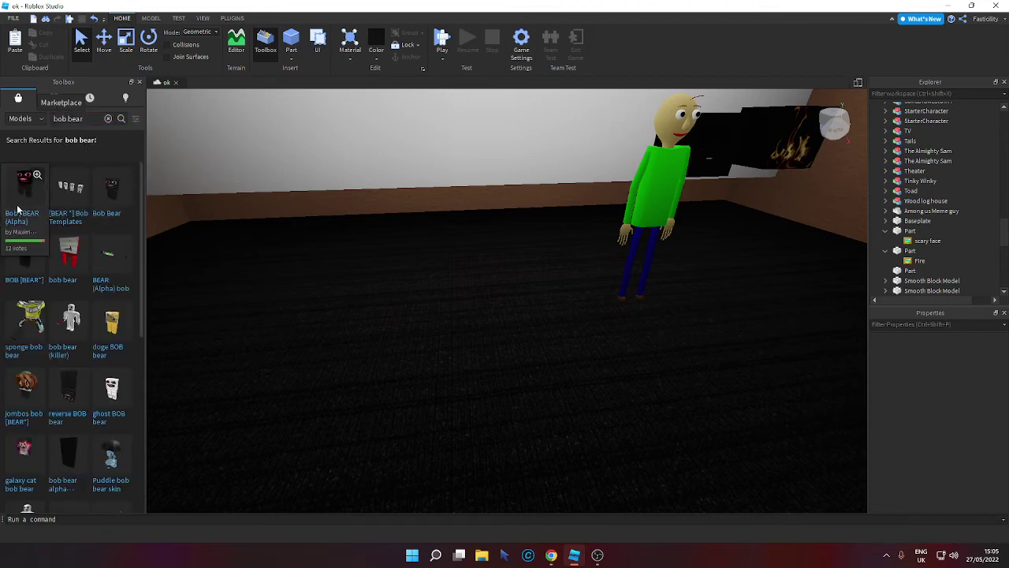
{"action": "left_click_drag", "start_coordinate": [126, 254], "coordinate": [411, 345]}
{"action": "scroll", "coordinate": [444, 320], "scroll_direction": "down", "scroll_amount": 3}
{"action": "key", "text": "ctrl+r"}
{"action": "scroll", "coordinate": [398, 335], "scroll_direction": "down", "scroll_amount": 2}
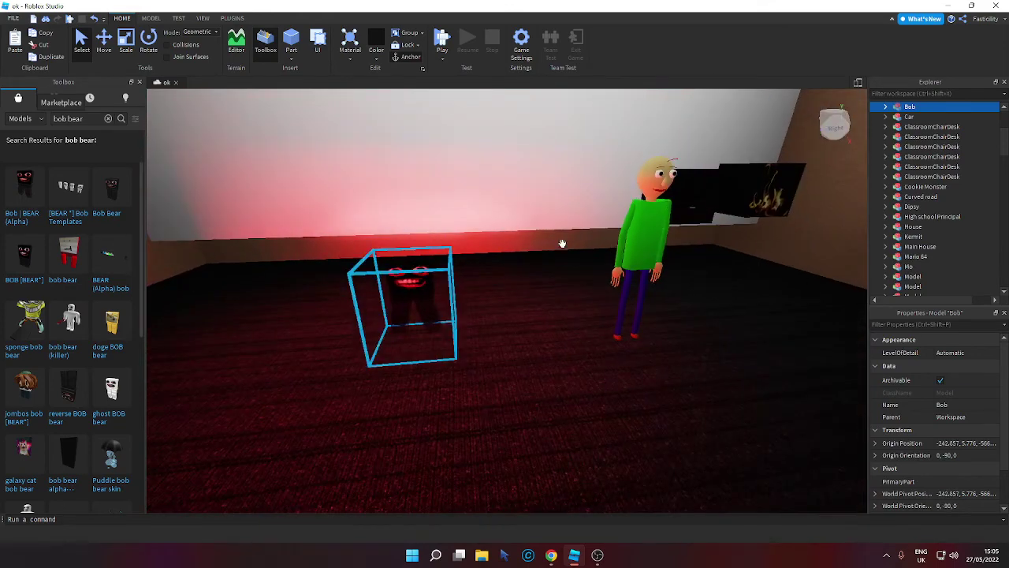
Move the black scary-smile block from the screen wall to the floor beside Bob.
{"action": "key", "text": "d"}
{"action": "left_click_drag", "start_coordinate": [624, 203], "coordinate": [398, 323]}
{"action": "scroll", "coordinate": [466, 338], "scroll_direction": "down", "scroll_amount": 1}
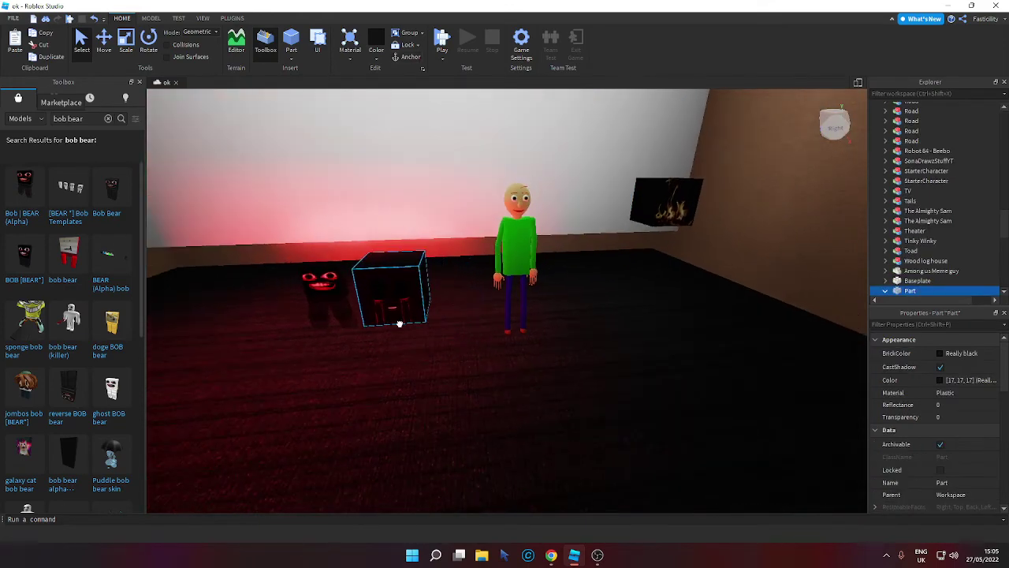
Switch to the Writebox script and add the line "oh no i got blood smile" at the end.
{"action": "left_click", "coordinate": [940, 8]}
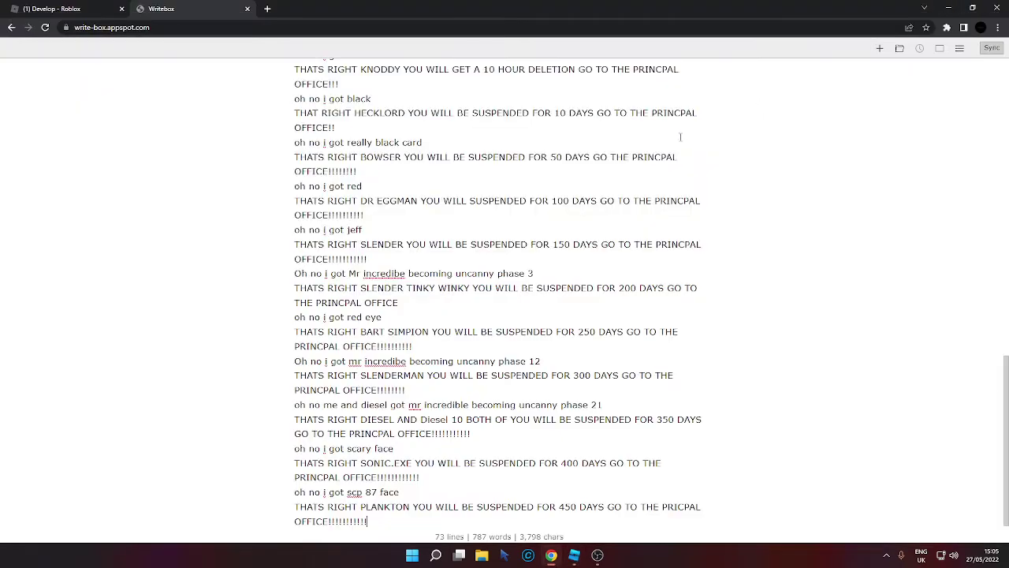
{"action": "key", "text": "Return"}
{"action": "type", "text": "oh no i got blood"}
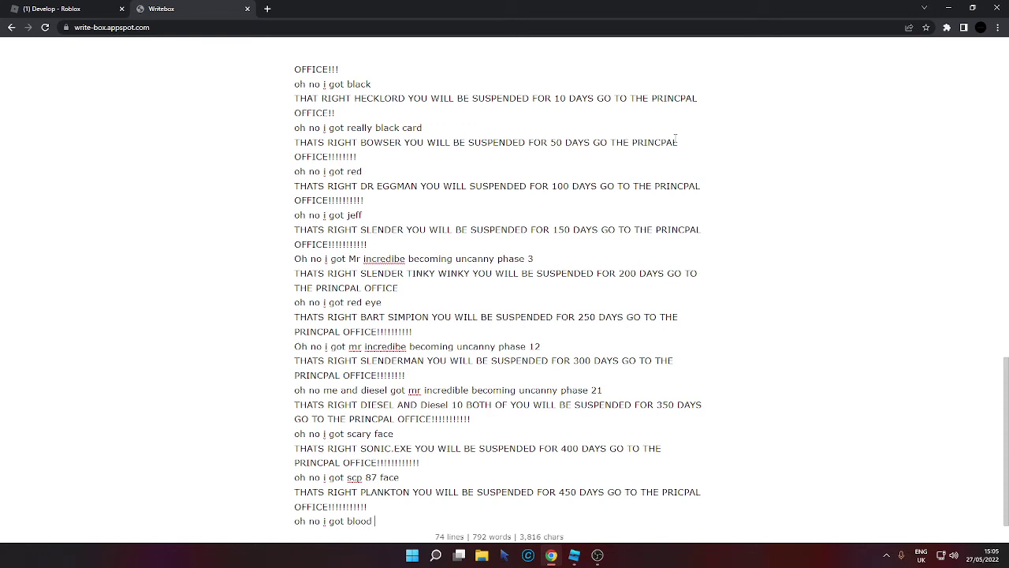
{"action": "type", "text": " smile"}
{"action": "key", "text": "Return"}
Add the reply line "THSTS RIGHT BOB YOU WILL BE SUSPENDED FOR 10 YEARS GO TO THE PRINCPAL OFFICE".
{"action": "type", "text": "T"}
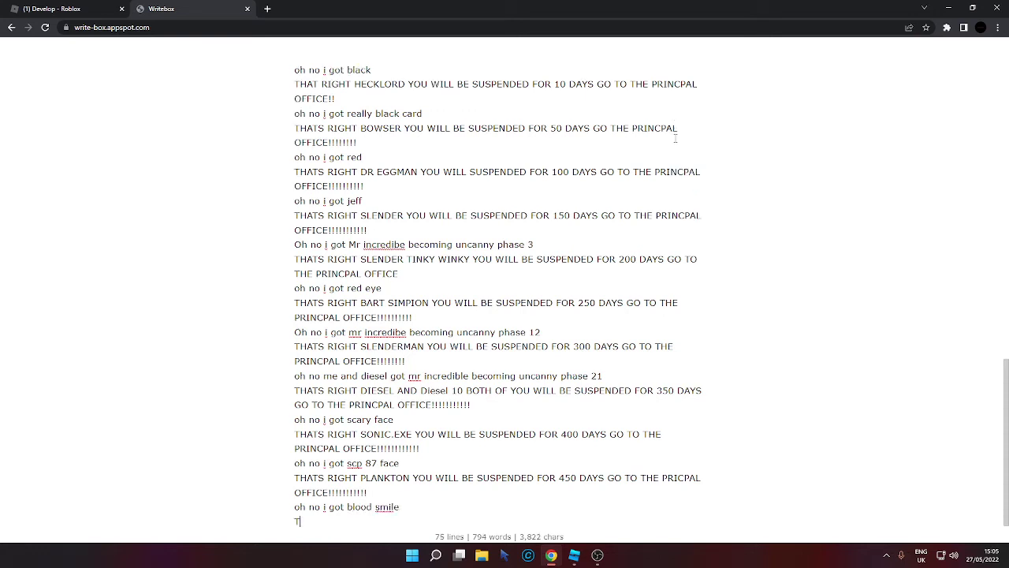
{"action": "type", "text": "HSTS RIGHT BOB YOU W"}
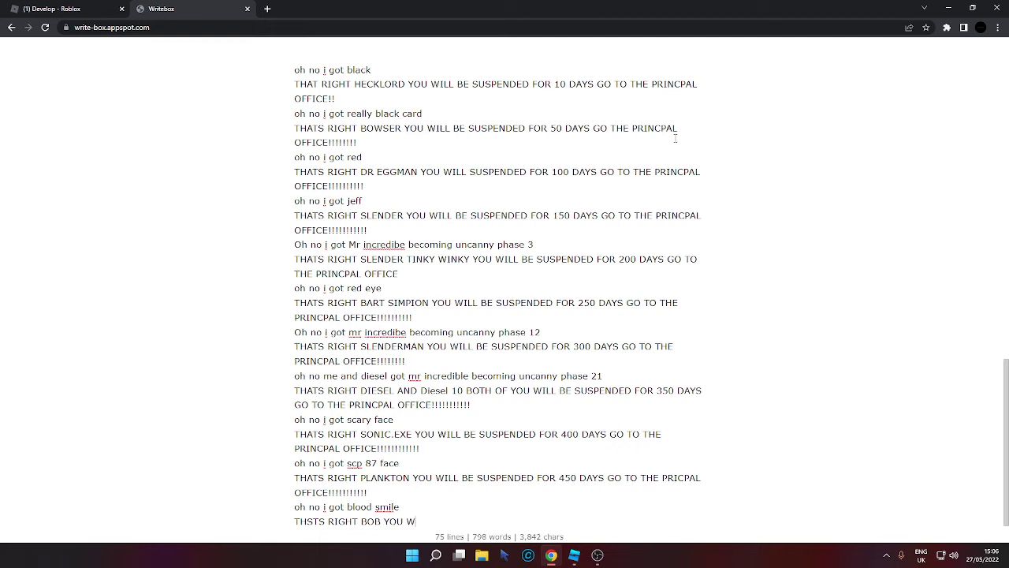
{"action": "type", "text": "ILL BE SUSPENDED FOR "}
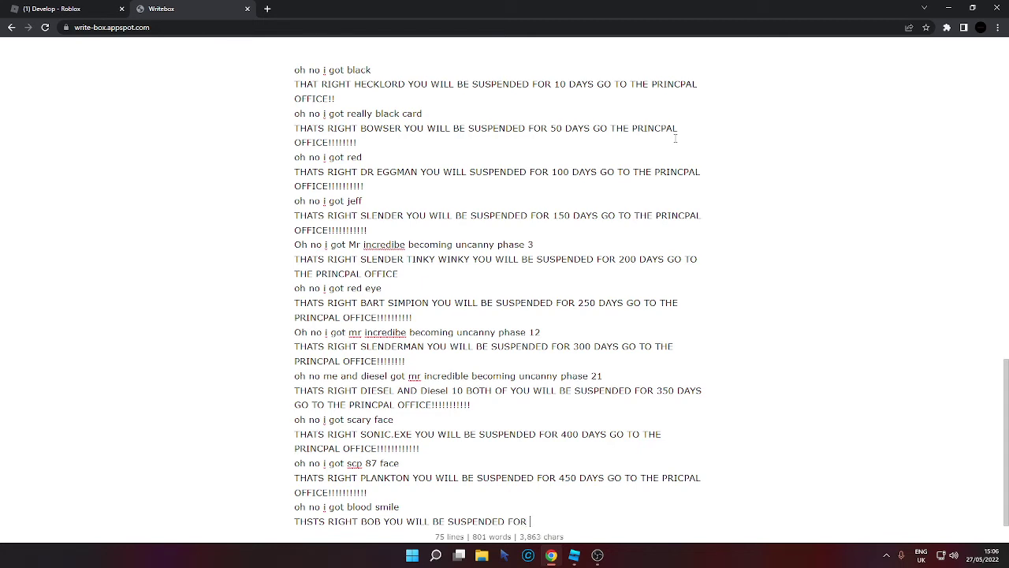
{"action": "type", "text": "10 YEARS GO TO THE PRICPAL"}
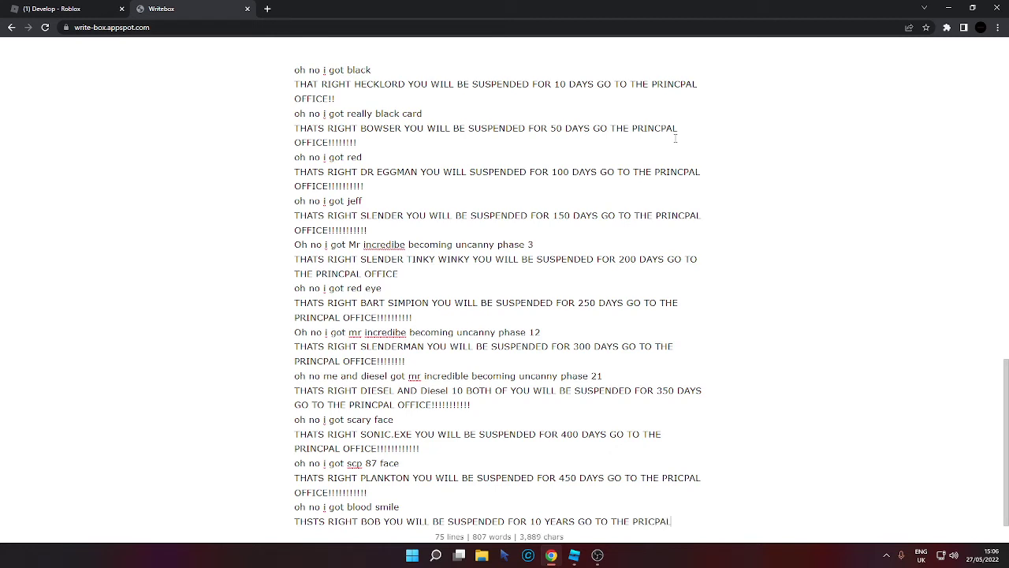
{"action": "key", "text": "BackSpace"}
{"action": "key", "text": "BackSpace"}
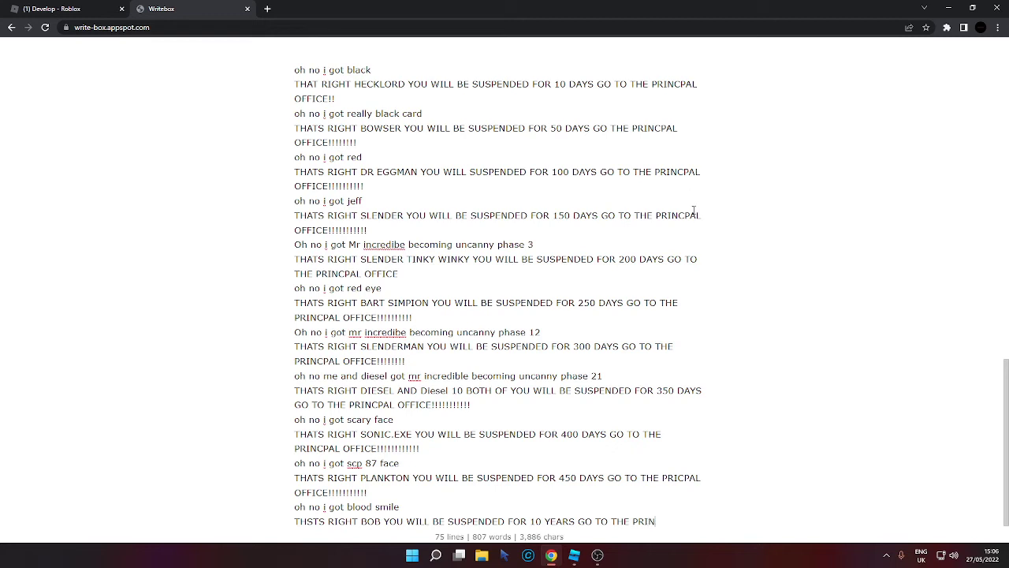
{"action": "type", "text": "CPAL OFFICE"}
Replace "PRICPAL" with "PRINCPAL" in Plankton's reply, then end Bob's reply with a row of exclamation marks.
{"action": "double_click", "coordinate": [683, 465]}
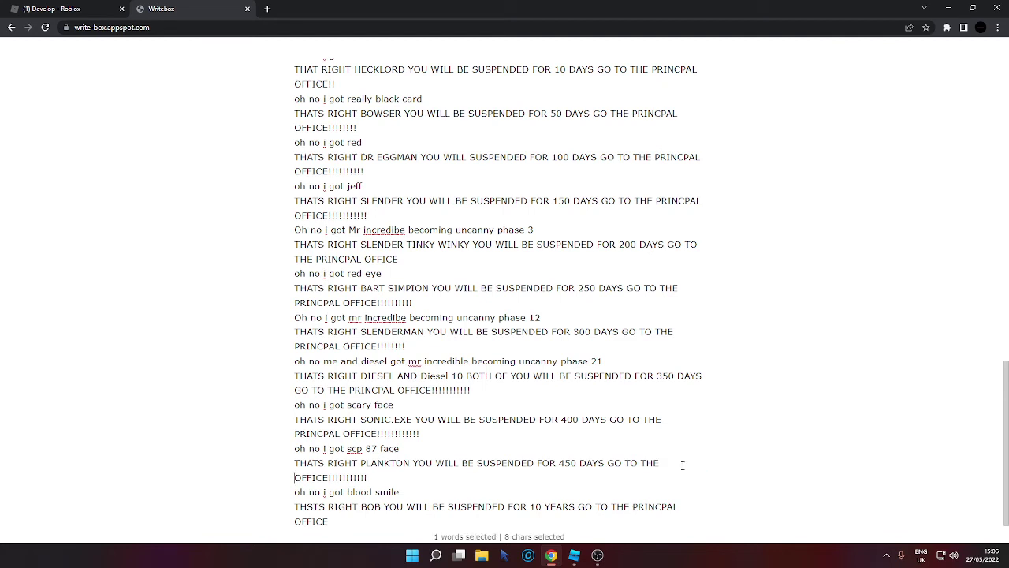
{"action": "type", "text": "P"}
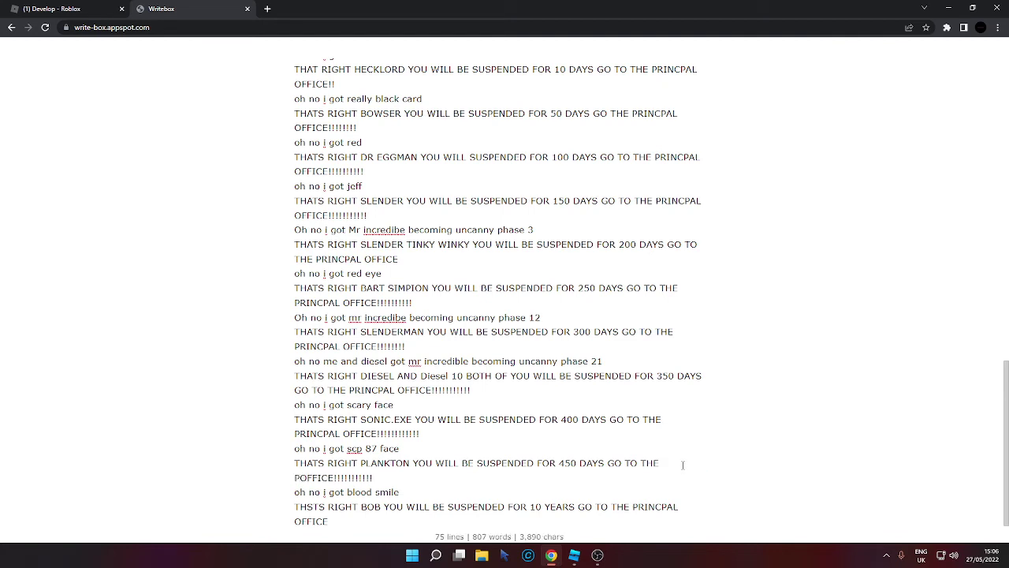
{"action": "type", "text": "RINC"}
{"action": "type", "text": "PA"}
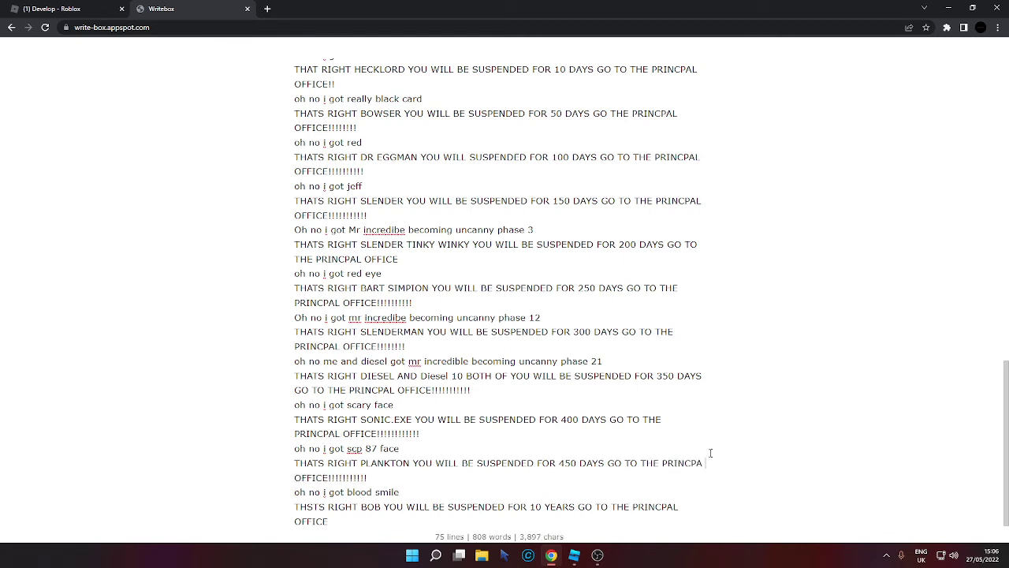
{"action": "key", "text": "BackSpace"}
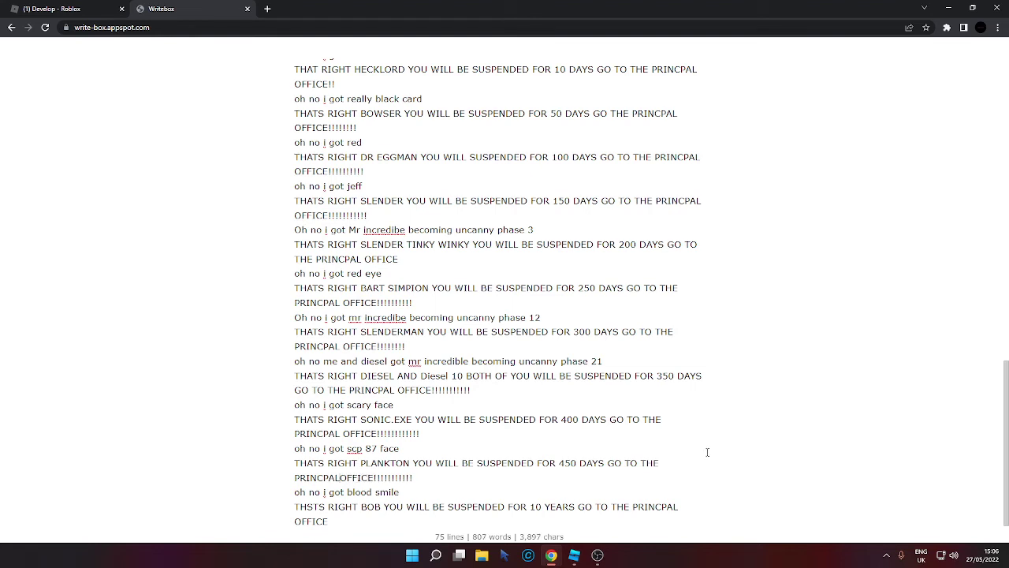
{"action": "type", "text": "L OFFICE"}
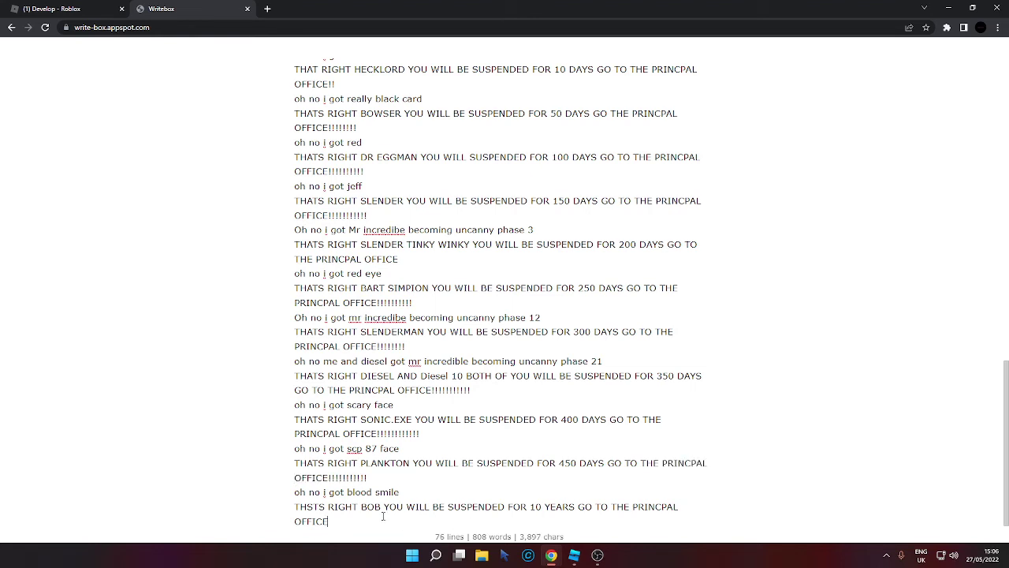
{"action": "type", "text": "!!!!!!!"}
Switch to Roblox Studio and remove the scary-smile block and Bob from the stage.
{"action": "left_click", "coordinate": [574, 556]}
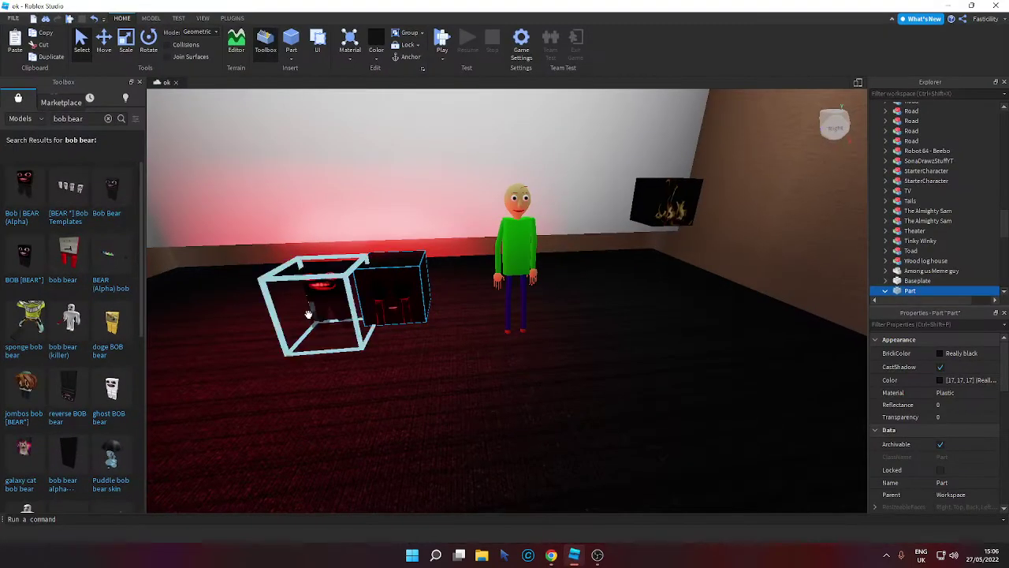
{"action": "key", "text": "Delete"}
{"action": "left_click", "coordinate": [340, 297]}
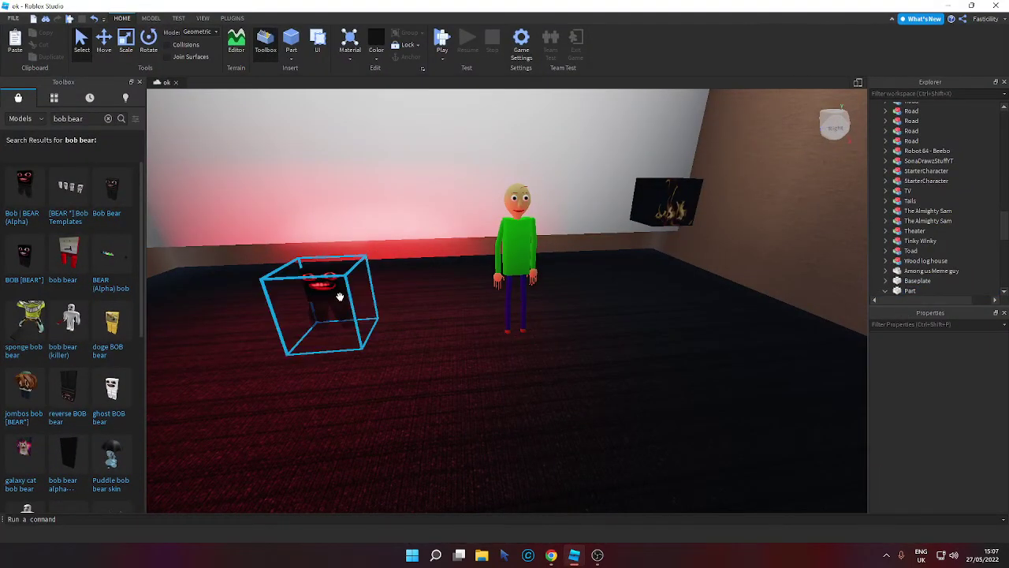
{"action": "left_click", "coordinate": [38, 44]}
Bring a copy of the tall pale bear from the pink bedroom onto the theatre stage.
{"action": "right_click_drag", "start_coordinate": [505, 201], "coordinate": [424, 203]}
{"action": "scroll", "coordinate": [424, 204], "scroll_direction": "down", "scroll_amount": 8}
{"action": "scroll", "coordinate": [425, 205], "scroll_direction": "up", "scroll_amount": 6}
{"action": "scroll", "coordinate": [424, 203], "scroll_direction": "up", "scroll_amount": 15}
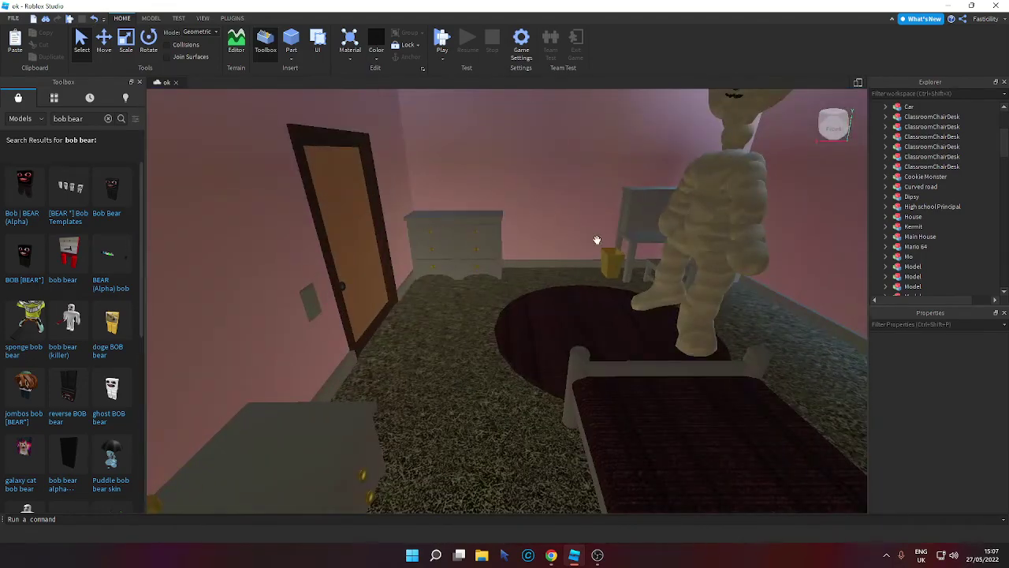
{"action": "left_click", "coordinate": [695, 245]}
{"action": "right_click_drag", "start_coordinate": [559, 261], "coordinate": [565, 281]}
Bring a copy of The Almighty Sam teddy bear onto the stage next to the pale bear and turn it to face the front.
{"action": "scroll", "coordinate": [557, 261], "scroll_direction": "up", "scroll_amount": 8}
{"action": "scroll", "coordinate": [565, 261], "scroll_direction": "up", "scroll_amount": 15}
{"action": "scroll", "coordinate": [568, 263], "scroll_direction": "up", "scroll_amount": 12}
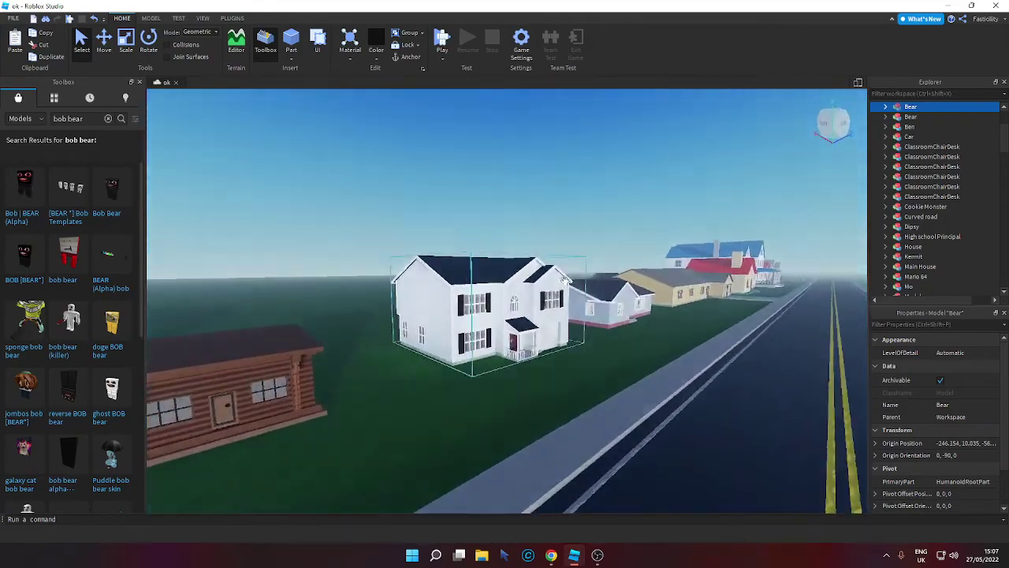
{"action": "key", "text": "f"}
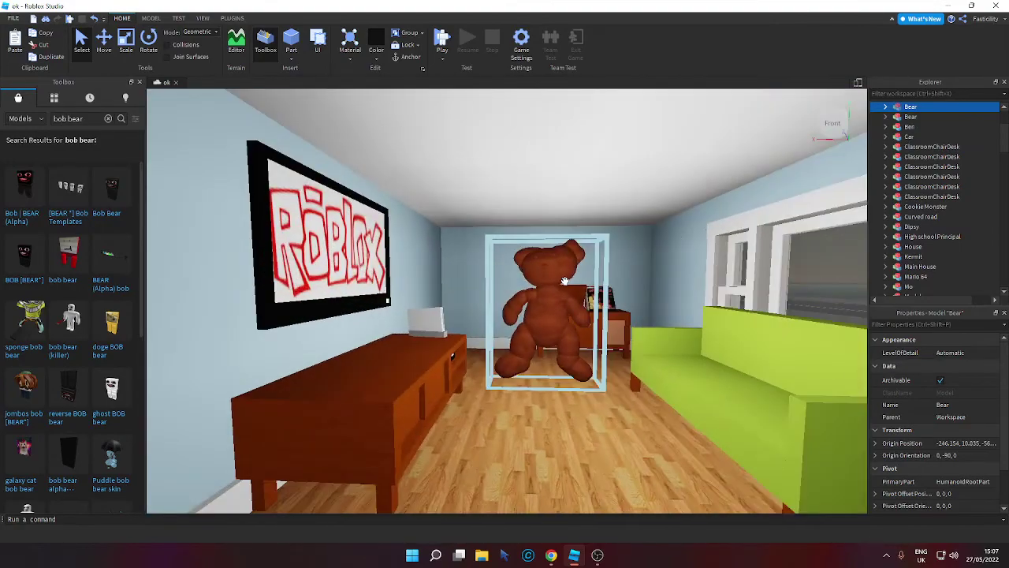
{"action": "right_click_drag", "start_coordinate": [564, 281], "coordinate": [563, 279]}
{"action": "key", "text": "w"}
{"action": "key", "text": "w"}
{"action": "mouse_move", "coordinate": [426, 293]}
{"action": "left_mouse_down"}
{"action": "mouse_move", "coordinate": [406, 294]}
{"action": "mouse_move", "coordinate": [420, 291]}
{"action": "left_mouse_up"}
{"action": "key", "text": "w"}
{"action": "key", "text": "w"}
{"action": "right_click_drag", "start_coordinate": [421, 291], "coordinate": [420, 292]}
{"action": "key", "text": "w"}
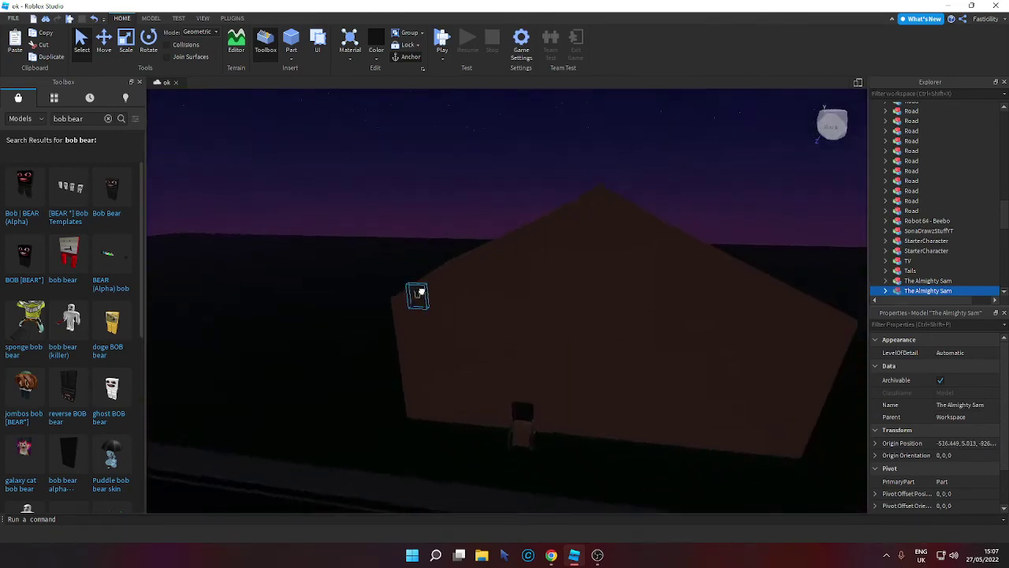
{"action": "left_click_drag", "start_coordinate": [419, 291], "coordinate": [420, 292]}
{"action": "right_click_drag", "start_coordinate": [420, 291], "coordinate": [420, 291]}
{"action": "left_click_drag", "start_coordinate": [420, 291], "coordinate": [422, 291]}
{"action": "right_click_drag", "start_coordinate": [421, 292], "coordinate": [422, 291]}
{"action": "left_click_drag", "start_coordinate": [422, 291], "coordinate": [424, 293]}
{"action": "right_click_drag", "start_coordinate": [422, 291], "coordinate": [424, 293]}
{"action": "key", "text": "w"}
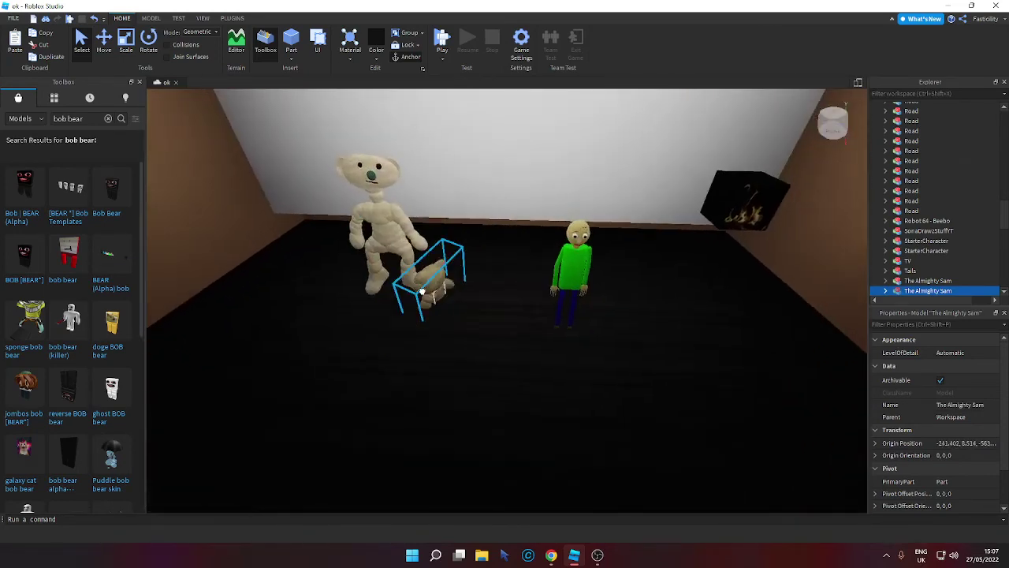
{"action": "left_click_drag", "start_coordinate": [424, 293], "coordinate": [423, 295]}
{"action": "key", "text": "r"}
Move Baldi to the other side of the pale bear and set the fire block on the floor beside the teddy bear.
{"action": "left_click_drag", "start_coordinate": [599, 279], "coordinate": [302, 326]}
{"action": "key", "text": "s"}
{"action": "left_click_drag", "start_coordinate": [698, 238], "coordinate": [524, 304]}
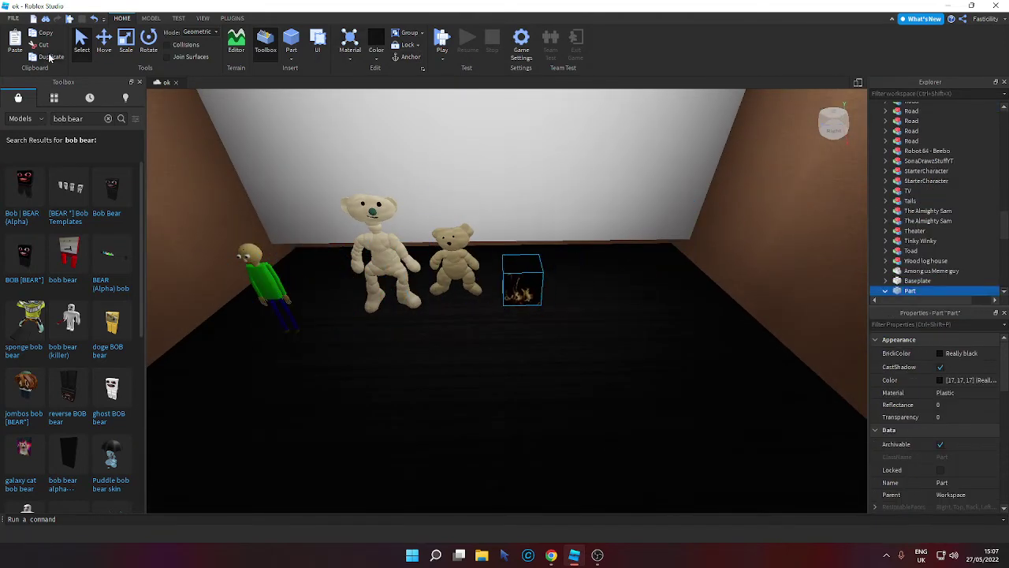
Space the teddy bear away from the pale bear and place one of two fire blocks beside each of them.
{"action": "left_click_drag", "start_coordinate": [477, 268], "coordinate": [592, 302]}
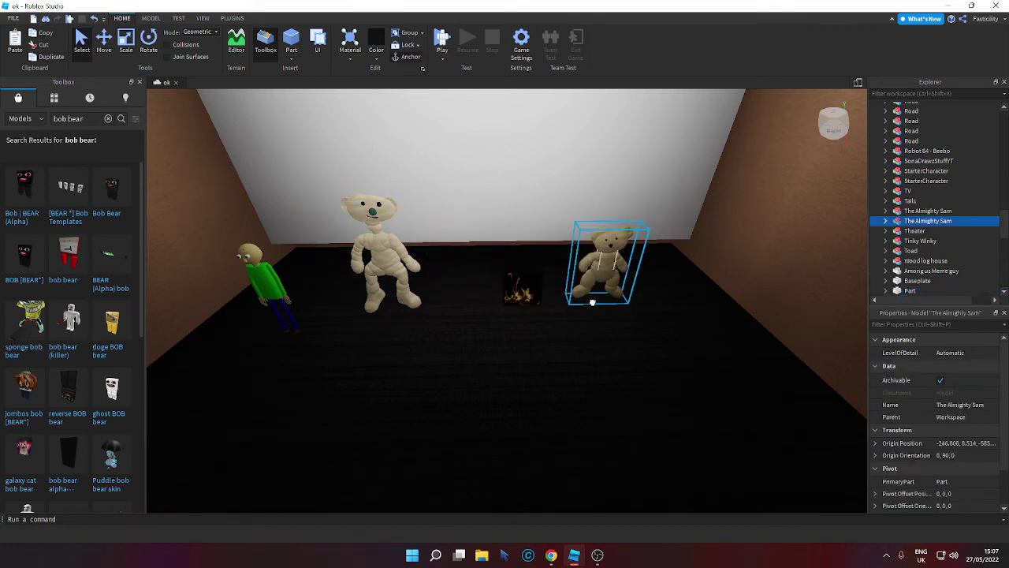
{"action": "left_click_drag", "start_coordinate": [529, 286], "coordinate": [462, 308]}
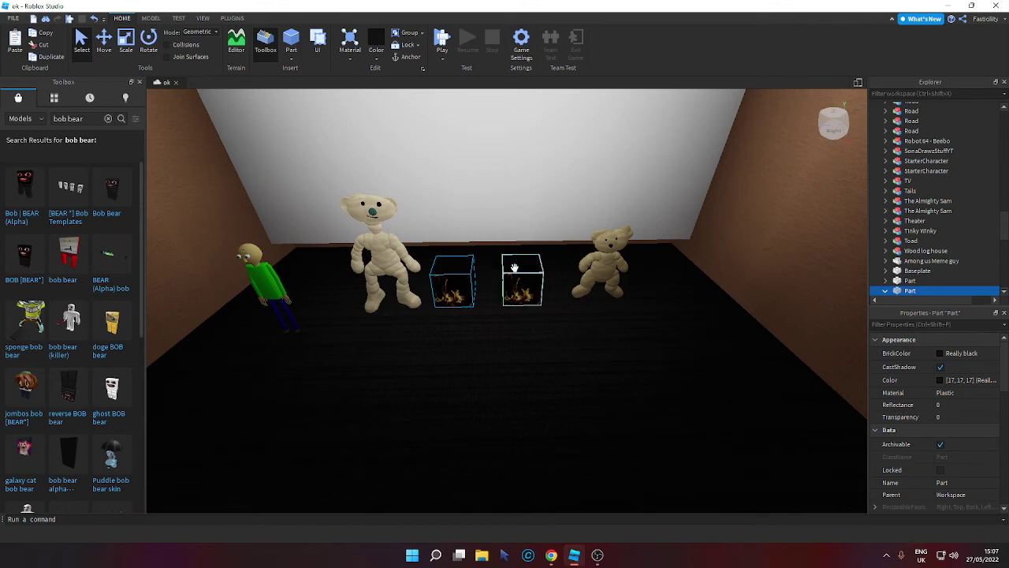
{"action": "left_click_drag", "start_coordinate": [519, 298], "coordinate": [666, 301]}
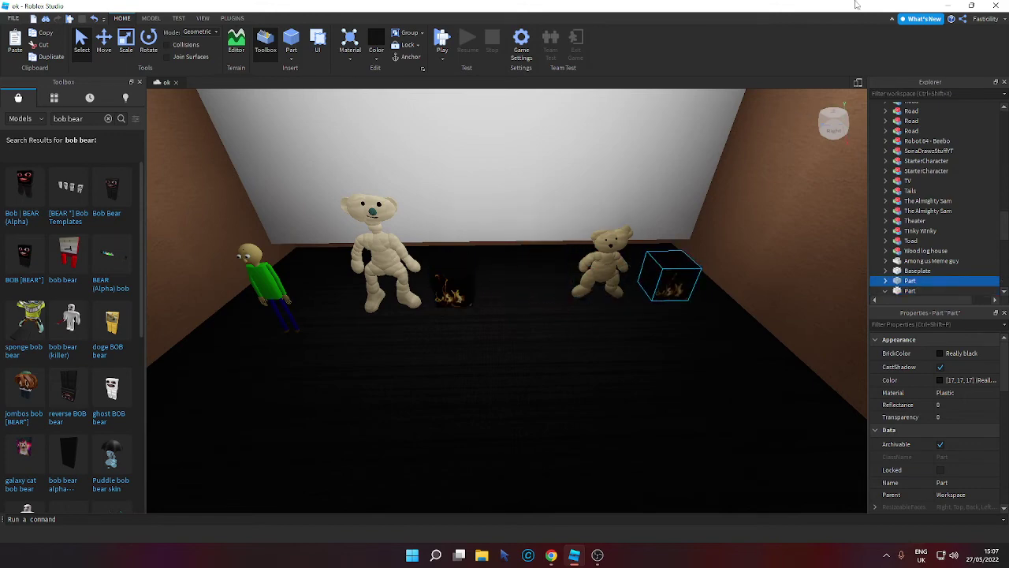
Switch to the Writebox script and add the line "oh no i got fire may you give us another chance?".
{"action": "left_click", "coordinate": [947, 5]}
{"action": "key", "text": "Return"}
{"action": "type", "text": "o"}
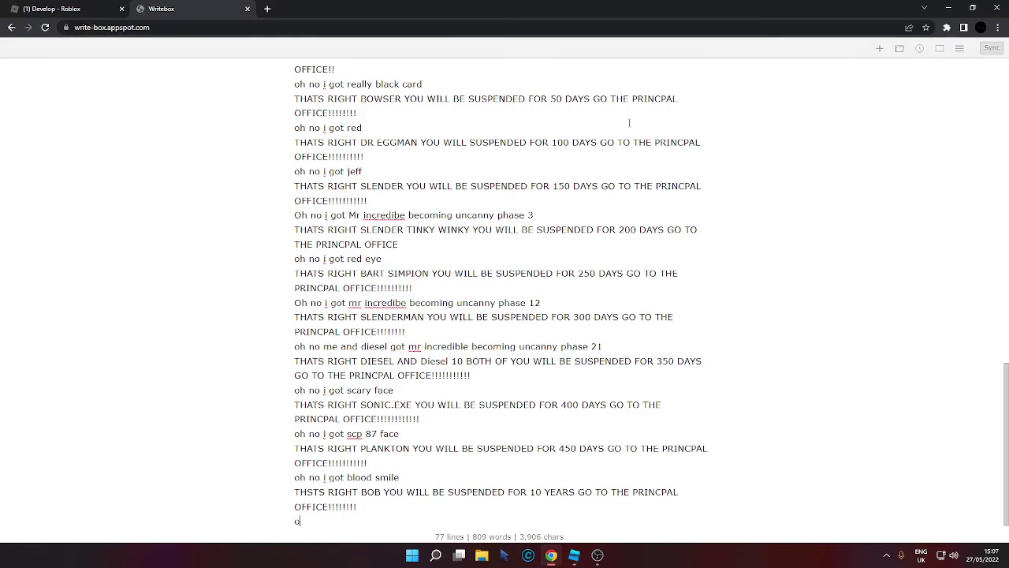
{"action": "type", "text": "h no i go"}
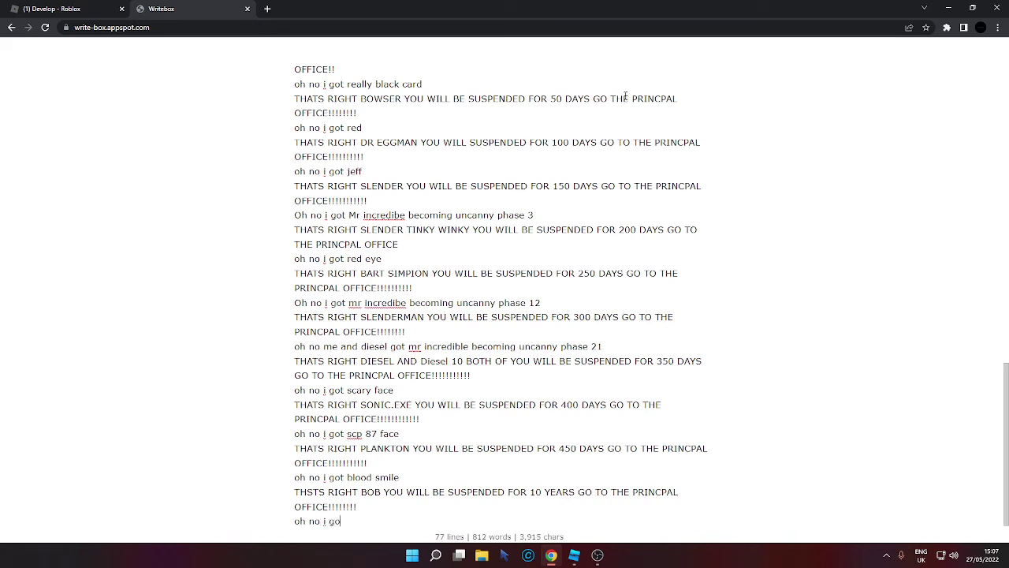
{"action": "type", "text": "t fire may you give us an"}
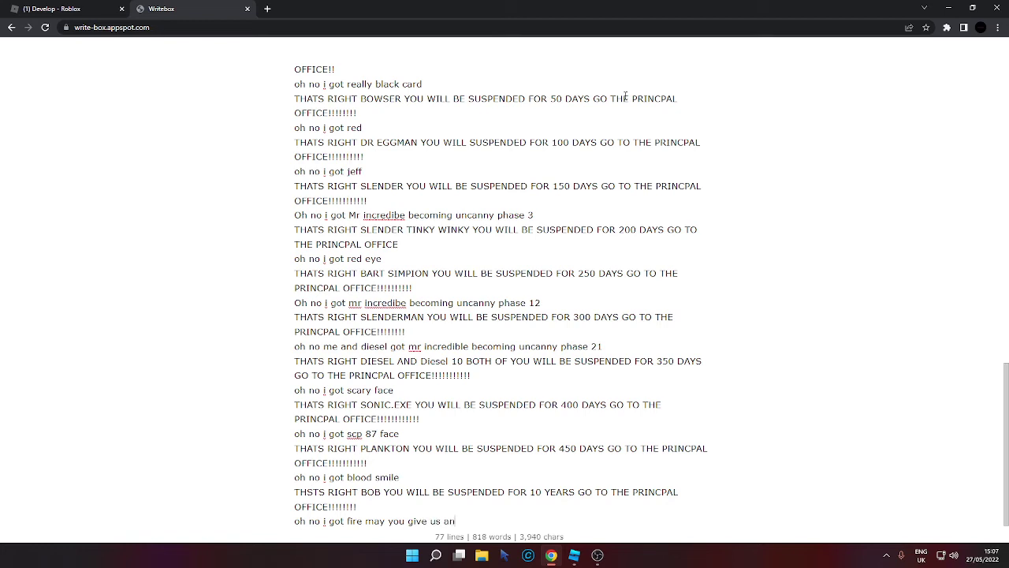
{"action": "type", "text": "other chance?"}
{"action": "key", "text": "Return"}
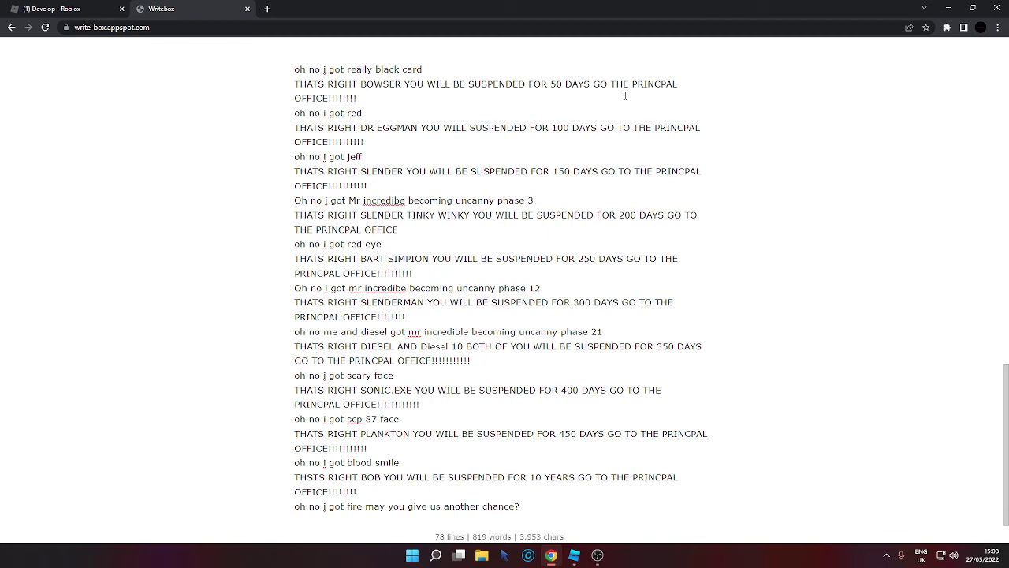
Add the line "ABOUSTY NOT YOU GUYS HAS BEEN THE WORST STUDENT EVER GO TO THE PRINCPAL OFFICE YOU GUYS ARE SUSPENDED FOREVER!!!!!!!!!!!!!!".
{"action": "type", "text": "ABOUSTY NOT"}
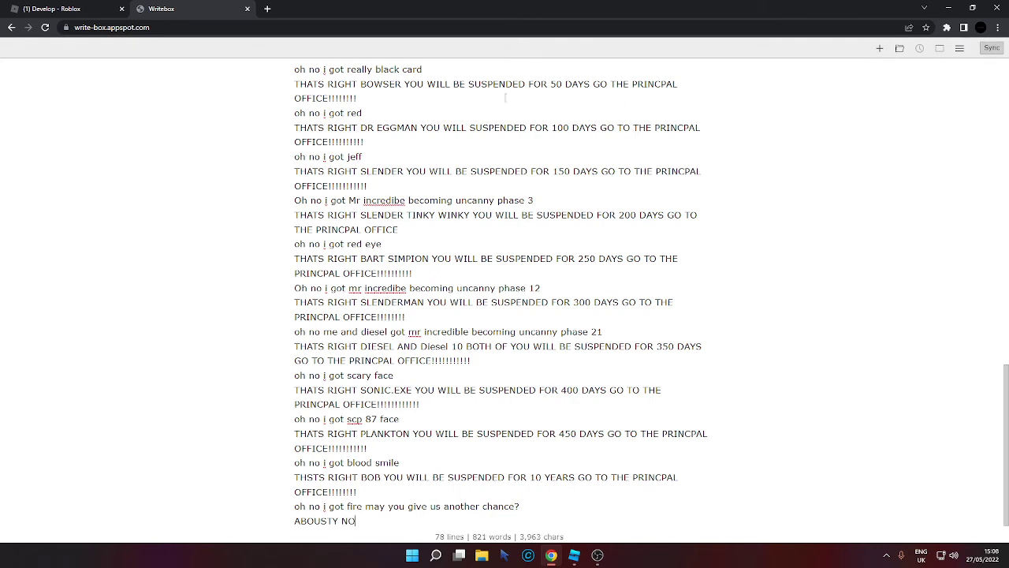
{"action": "double_click", "coordinate": [304, 521]}
{"action": "right_click", "coordinate": [304, 521]}
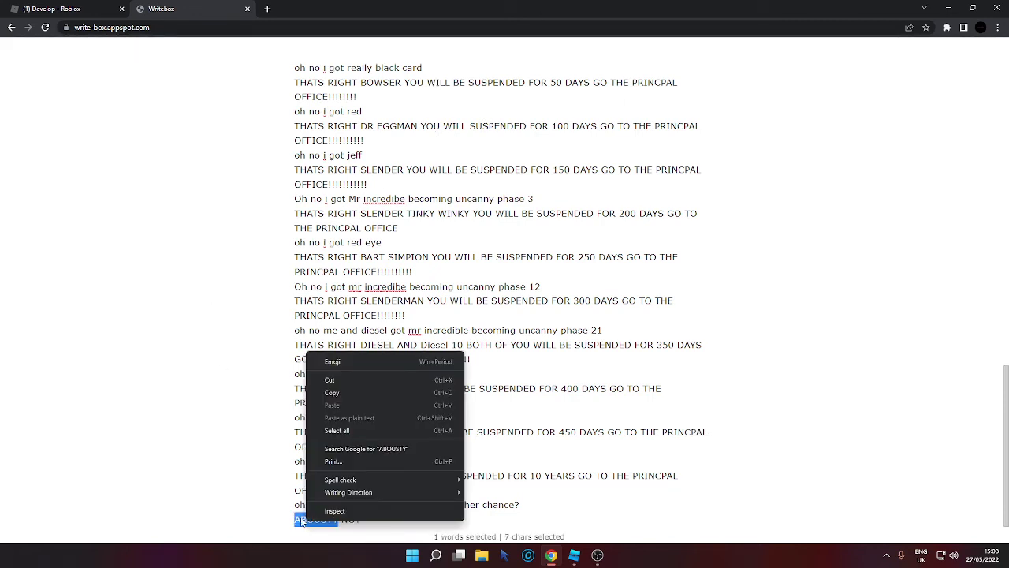
{"action": "left_click", "coordinate": [298, 520]}
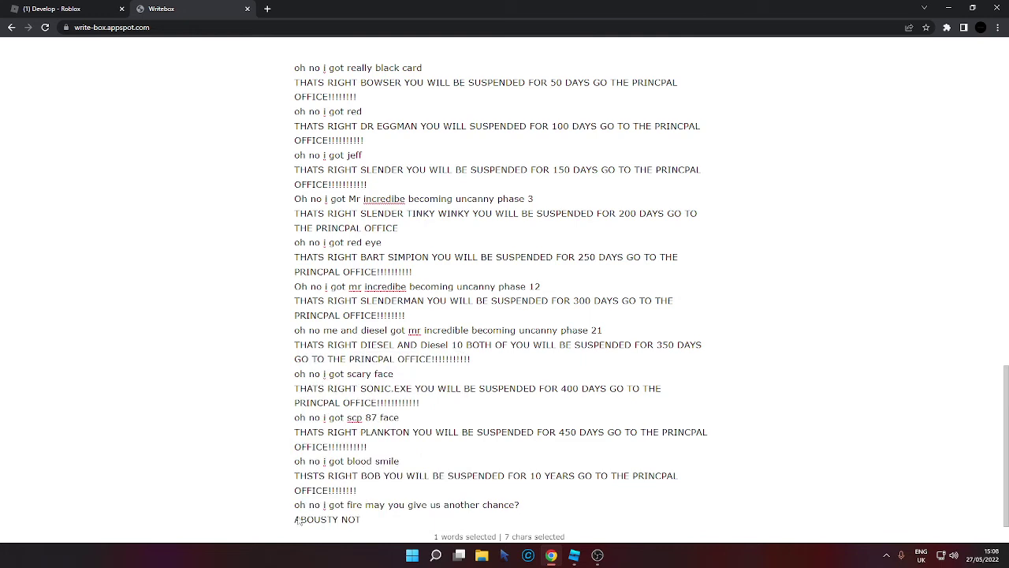
{"action": "left_click", "coordinate": [370, 520]}
{"action": "type", "text": "YOU GUY"}
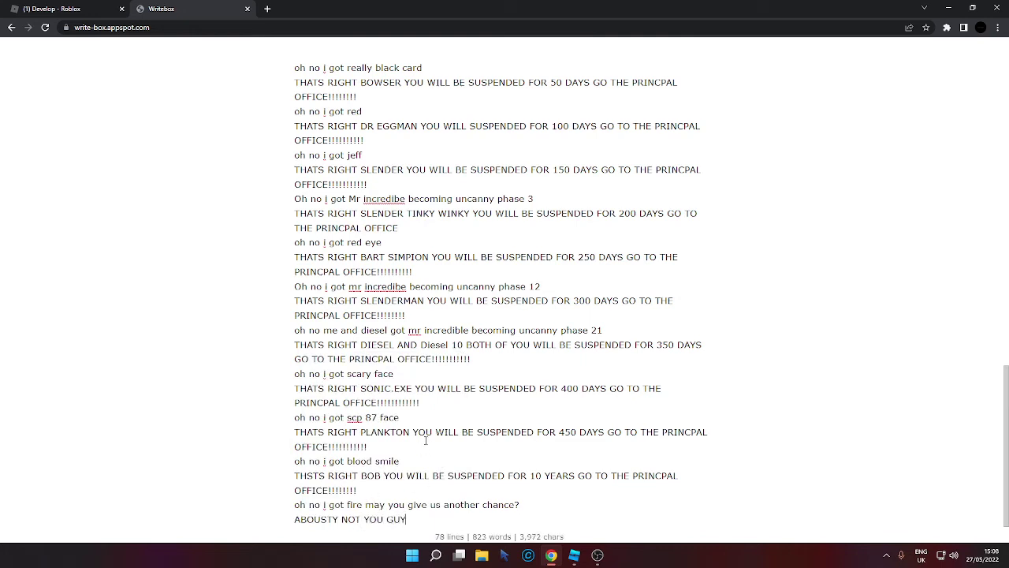
{"action": "type", "text": "S W"}
{"action": "type", "text": "AS"}
{"action": "type", "text": " BEEN THE S"}
{"action": "type", "text": " WORST STU"}
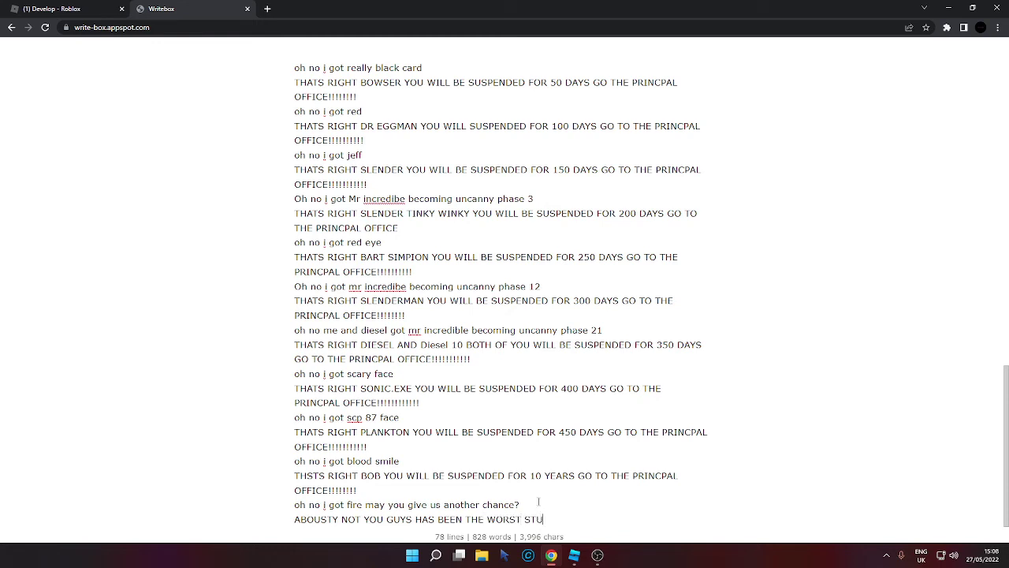
{"action": "type", "text": "ENT EVER GO TO THE"}
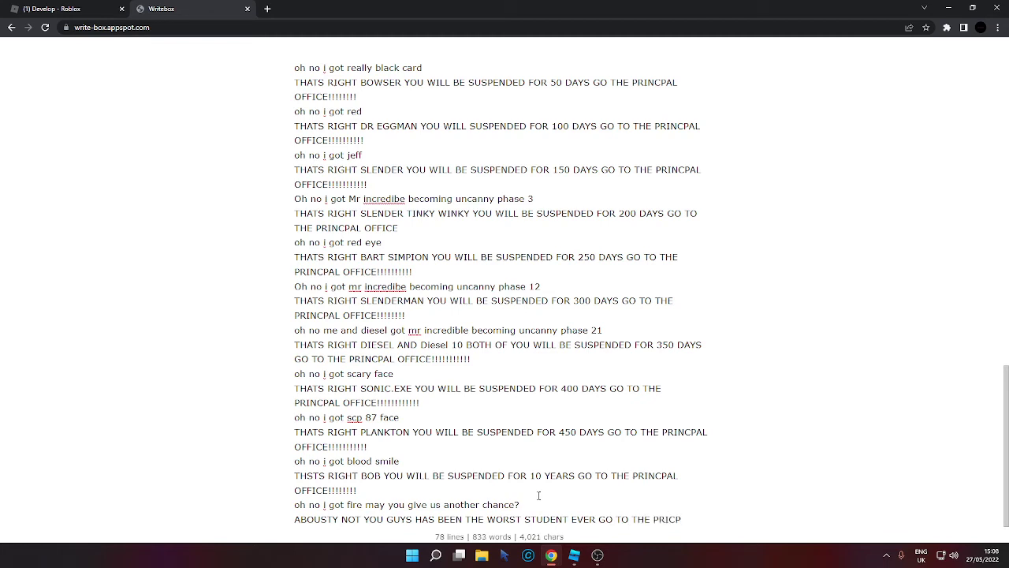
{"action": "type", "text": "PRINCPAL OFFICE YOU"}
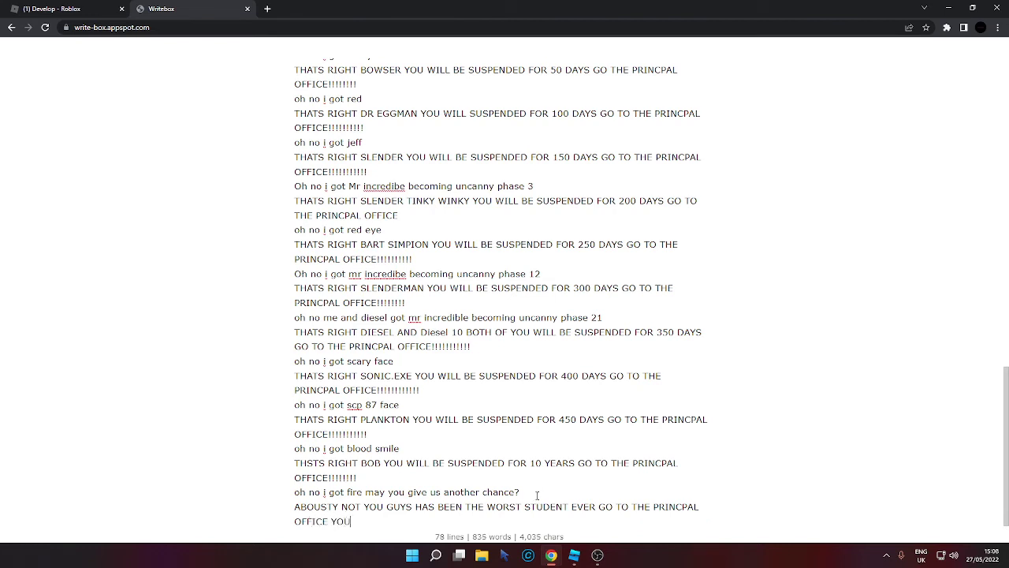
{"action": "type", "text": " GUYS ARE SUSPEND"}
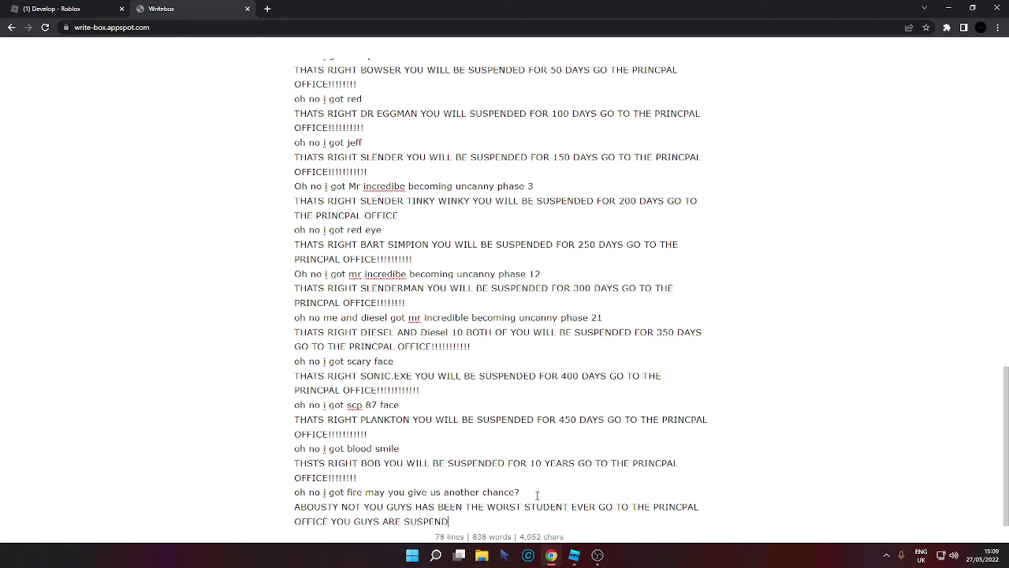
{"action": "type", "text": "ED FOREVER!!!!!!!!!!!!!!"}
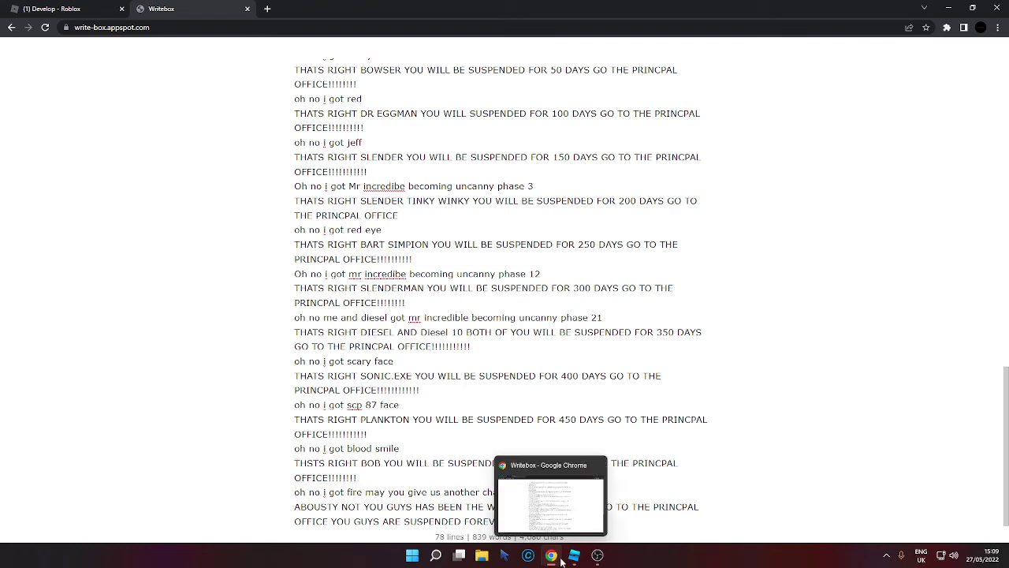
Switch to Roblox Studio and remove the two fire blocks beside the pale bear and the teddy bear on the stage.
{"action": "left_click", "coordinate": [574, 555]}
{"action": "left_click", "coordinate": [451, 288]}
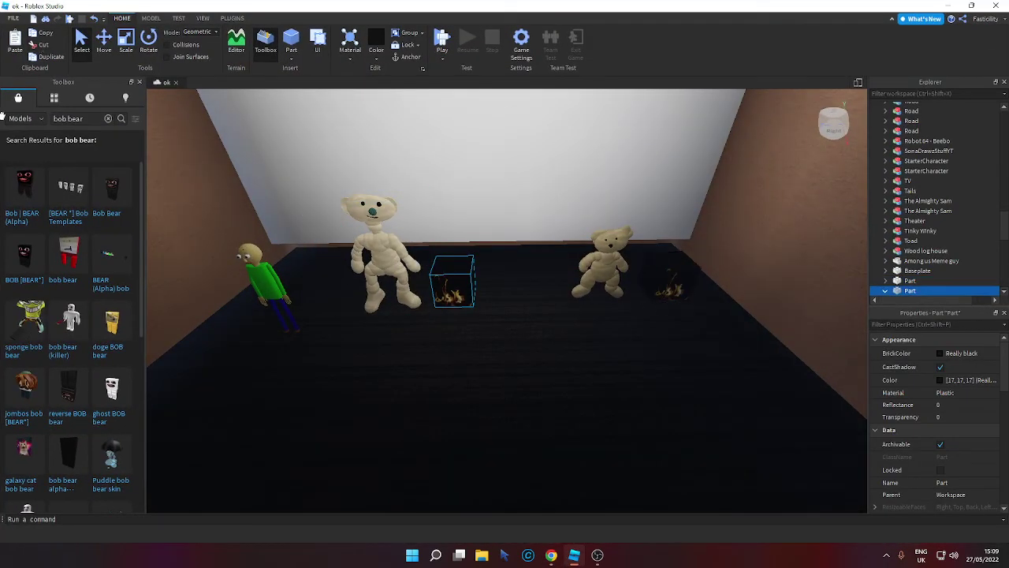
{"action": "left_click", "coordinate": [39, 45]}
{"action": "left_click", "coordinate": [665, 282]}
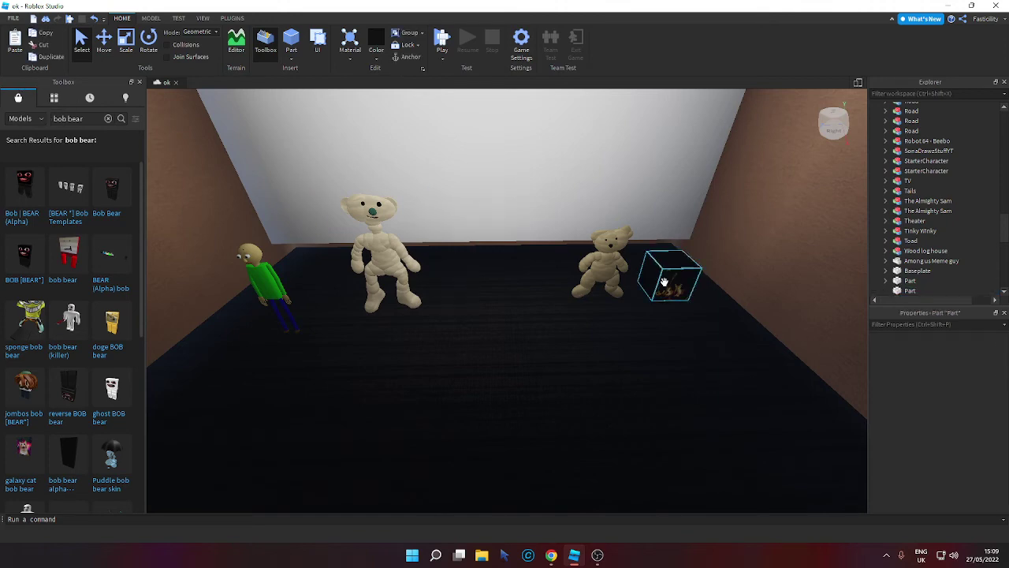
Bring the pale bear from the theatre stage into the principal's office.
{"action": "left_click", "coordinate": [369, 246]}
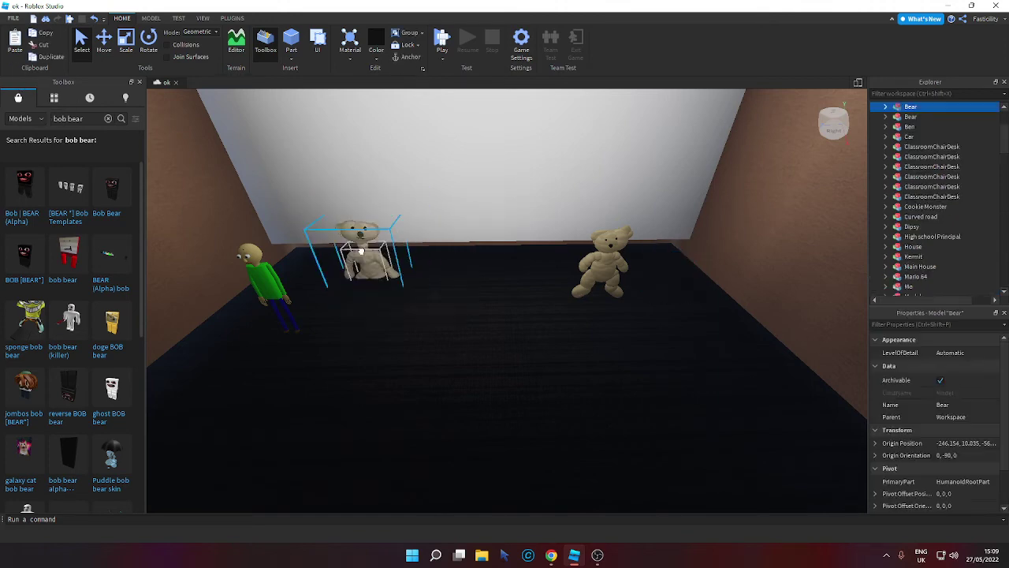
{"action": "key", "text": "f"}
{"action": "left_click_drag", "start_coordinate": [364, 252], "coordinate": [456, 312]}
{"action": "key", "text": "ctrl+2"}
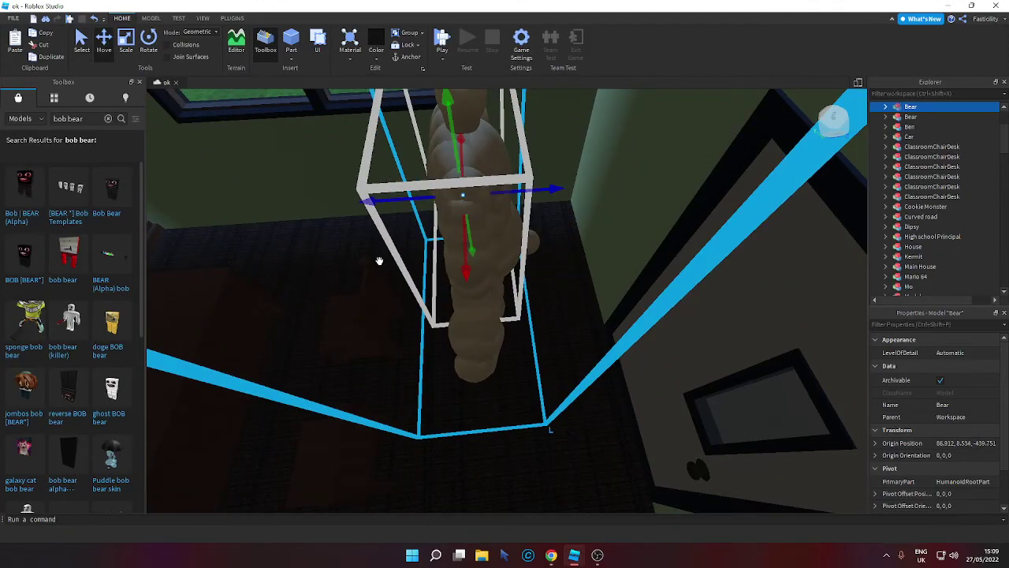
{"action": "left_click_drag", "start_coordinate": [391, 205], "coordinate": [318, 240]}
Carry the Almighty Sam teddy bear from the theatre into the principal's office and stand it near the door.
{"action": "key", "text": "w"}
{"action": "right_click_drag", "start_coordinate": [371, 241], "coordinate": [368, 247]}
{"action": "key", "text": "w"}
{"action": "key", "text": "w"}
{"action": "left_click_drag", "start_coordinate": [311, 342], "coordinate": [302, 342]}
{"action": "right_click_drag", "start_coordinate": [306, 342], "coordinate": [301, 342]}
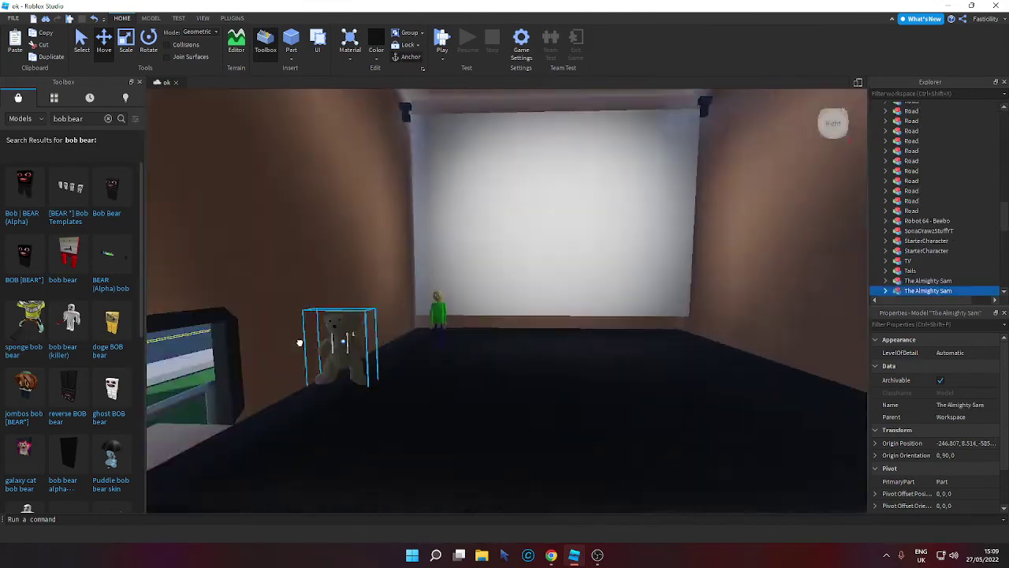
{"action": "left_click_drag", "start_coordinate": [302, 342], "coordinate": [304, 343]}
{"action": "right_click_drag", "start_coordinate": [302, 342], "coordinate": [305, 342]}
{"action": "left_click_drag", "start_coordinate": [304, 342], "coordinate": [305, 342]}
{"action": "right_click_drag", "start_coordinate": [304, 342], "coordinate": [304, 342]}
{"action": "key", "text": "w"}
{"action": "left_click_drag", "start_coordinate": [305, 342], "coordinate": [307, 340]}
{"action": "right_click_drag", "start_coordinate": [307, 342], "coordinate": [307, 339]}
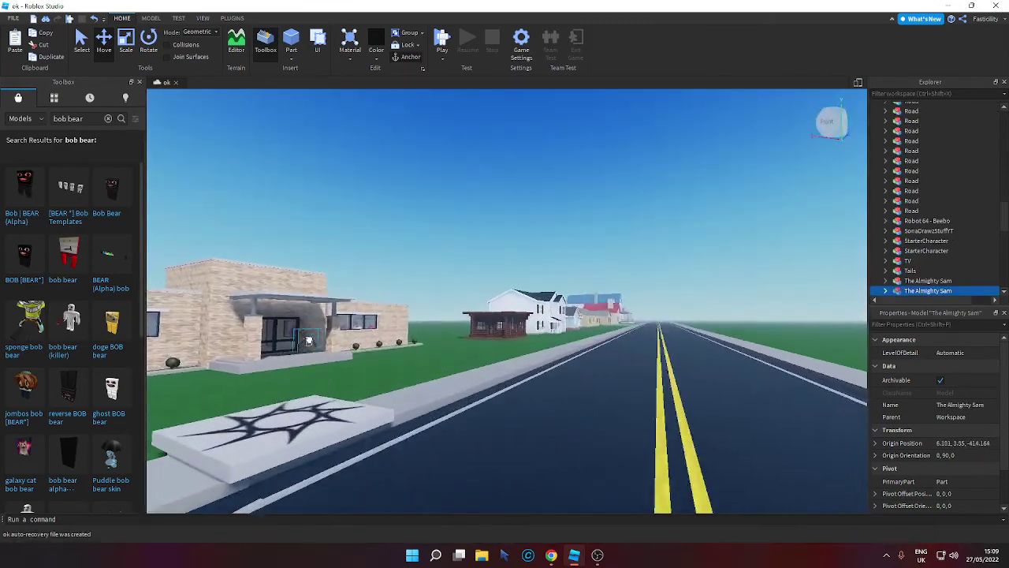
{"action": "left_click_drag", "start_coordinate": [307, 340], "coordinate": [307, 342]}
{"action": "right_click_drag", "start_coordinate": [307, 340], "coordinate": [307, 342]}
{"action": "left_click_drag", "start_coordinate": [307, 342], "coordinate": [309, 340]}
{"action": "right_click_drag", "start_coordinate": [307, 342], "coordinate": [309, 340]}
{"action": "left_click_drag", "start_coordinate": [309, 339], "coordinate": [344, 354]}
{"action": "right_click_drag", "start_coordinate": [344, 355], "coordinate": [358, 322]}
{"action": "key", "text": "s"}
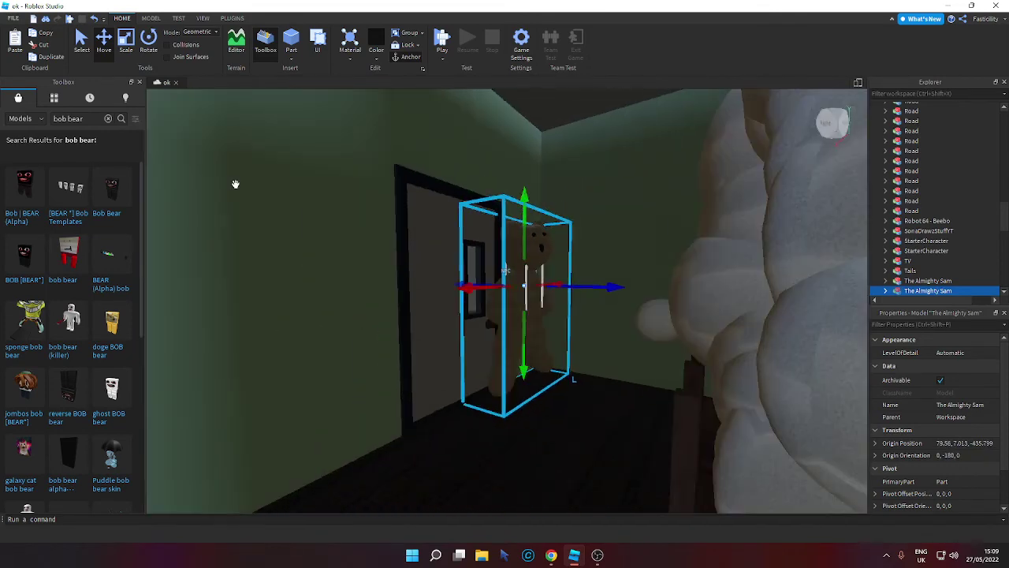
Reposition the teddy bear beside the pale bear so both stand in front of the principal's desk.
{"action": "left_click", "coordinate": [81, 41]}
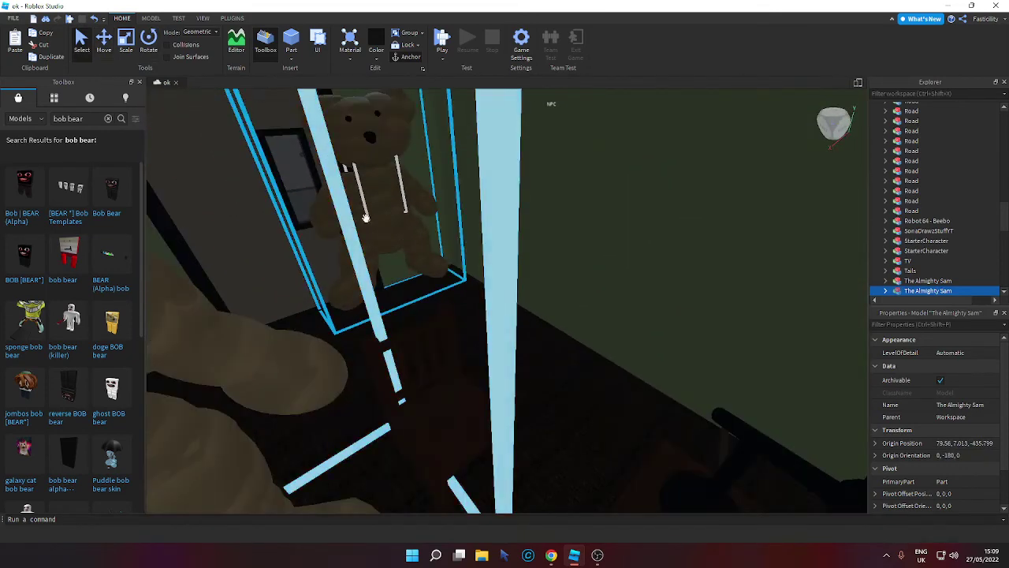
{"action": "left_click", "coordinate": [378, 248]}
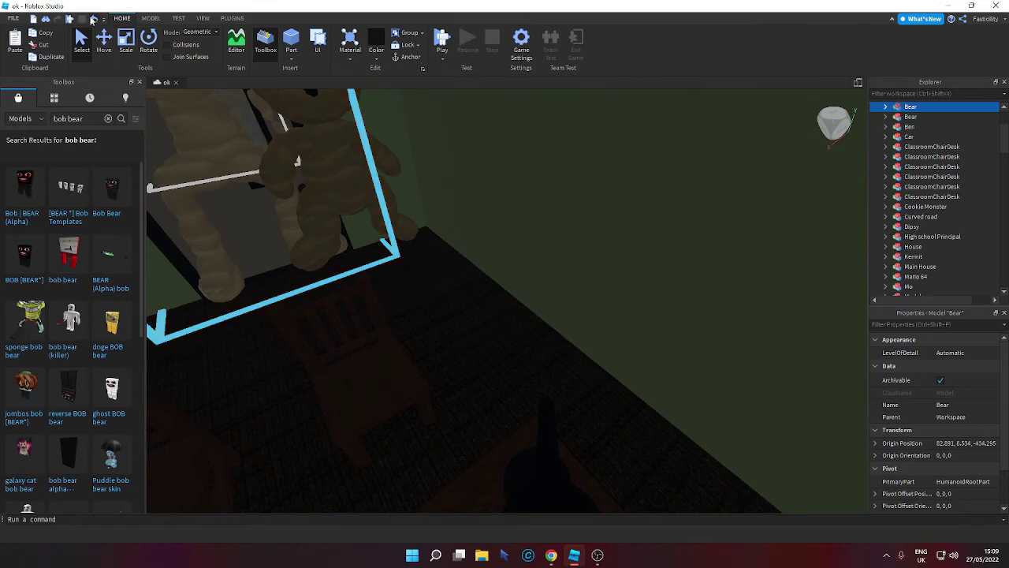
{"action": "left_click", "coordinate": [94, 19]}
{"action": "left_click_drag", "start_coordinate": [323, 162], "coordinate": [465, 375]}
{"action": "left_click", "coordinate": [103, 43]}
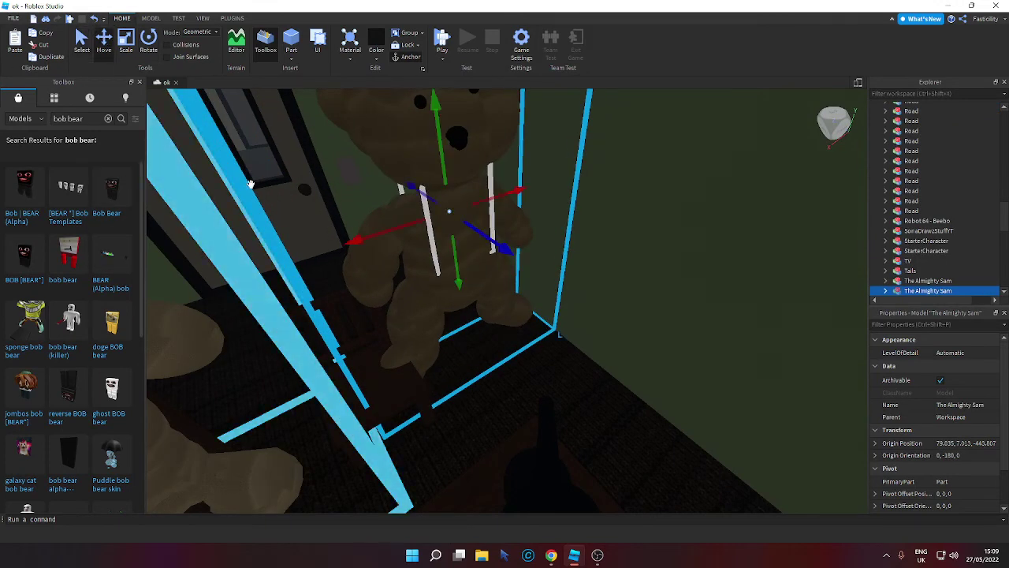
{"action": "left_click_drag", "start_coordinate": [386, 243], "coordinate": [231, 300]}
{"action": "left_click", "coordinate": [80, 41]}
{"action": "scroll", "coordinate": [304, 186], "scroll_direction": "down", "scroll_amount": 5}
{"action": "right_click_drag", "start_coordinate": [304, 185], "coordinate": [340, 189]}
{"action": "left_click", "coordinate": [444, 200]}
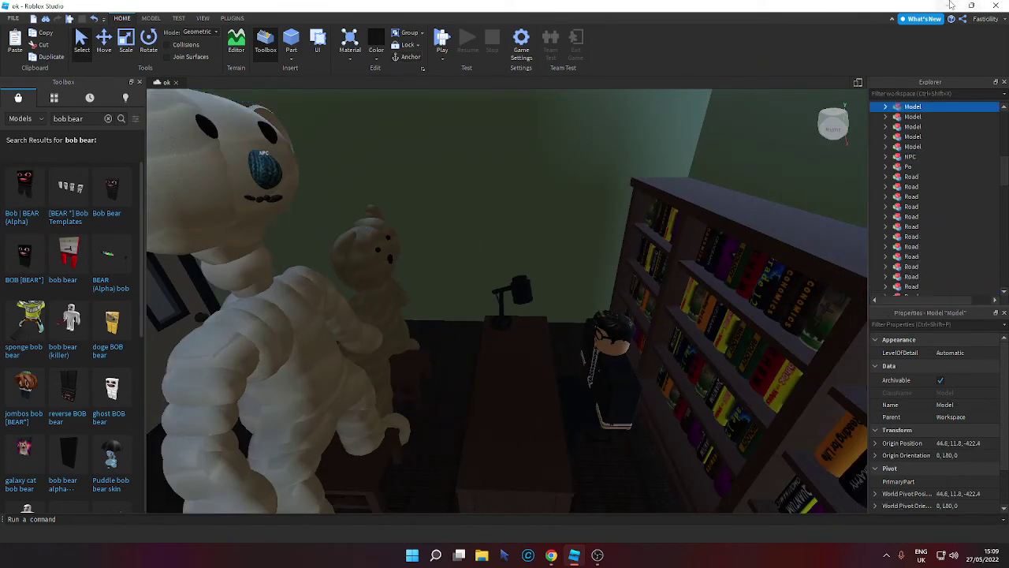
Switch to the Writebox script and add the lines "so bear and sam why are you here?" and "me and sam got fire".
{"action": "left_click", "coordinate": [948, 6]}
{"action": "key", "text": "Return"}
{"action": "type", "text": "so bear an"}
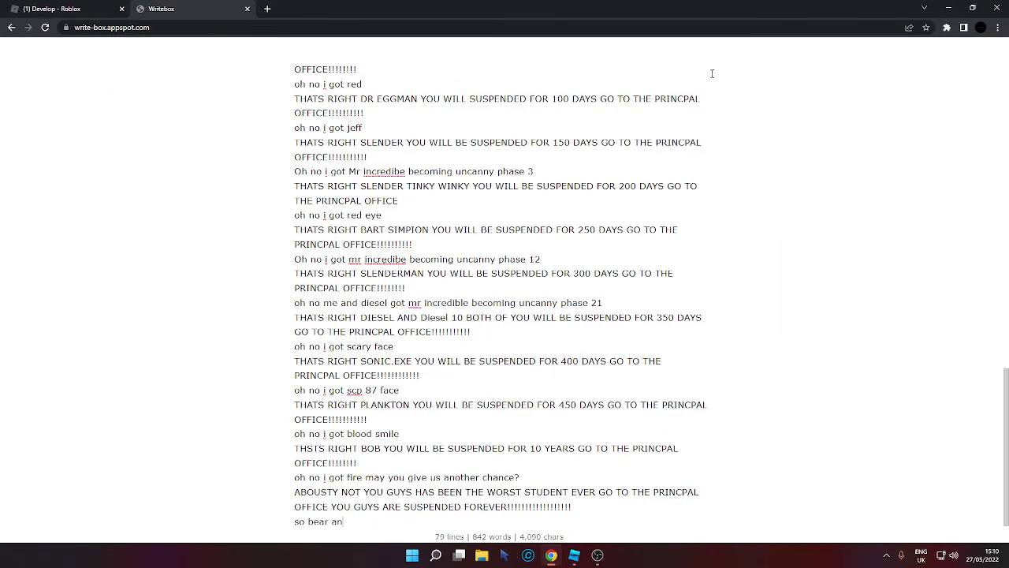
{"action": "type", "text": "d sam why are you here"}
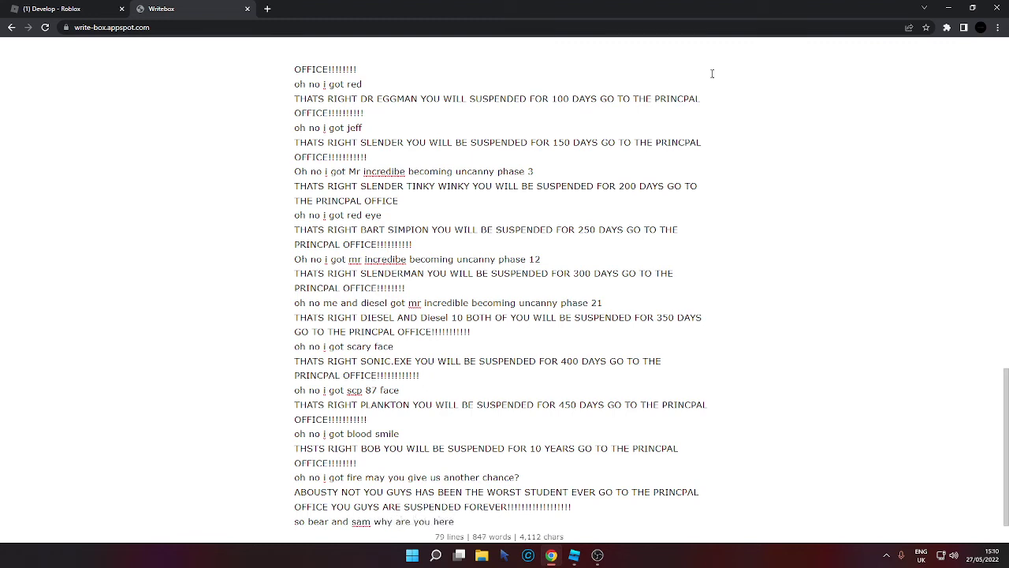
{"action": "type", "text": "?"}
{"action": "key", "text": "Return"}
{"action": "type", "text": "me a"}
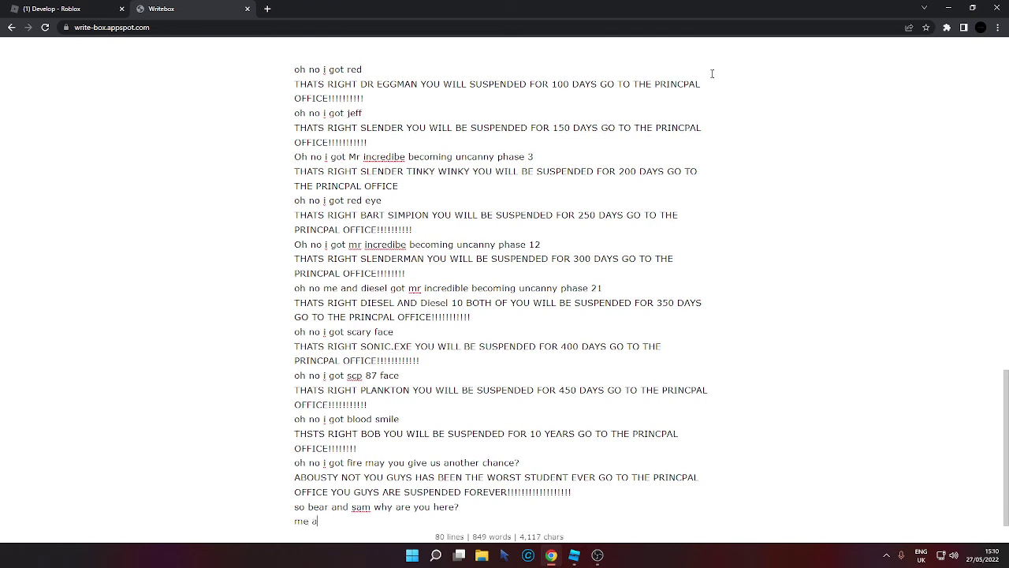
{"action": "type", "text": "nd sam got fire"}
Add the line "OMG BEAR AND SAM HOW DARE YOU GET IN DEAD MEAT THATS IT YOU GUYS ARE SUSPENDED FOREVER GO HOME NOW!!!!!!!!!!!!!!!".
{"action": "key", "text": "Return"}
{"action": "type", "text": "OMG BEAR"}
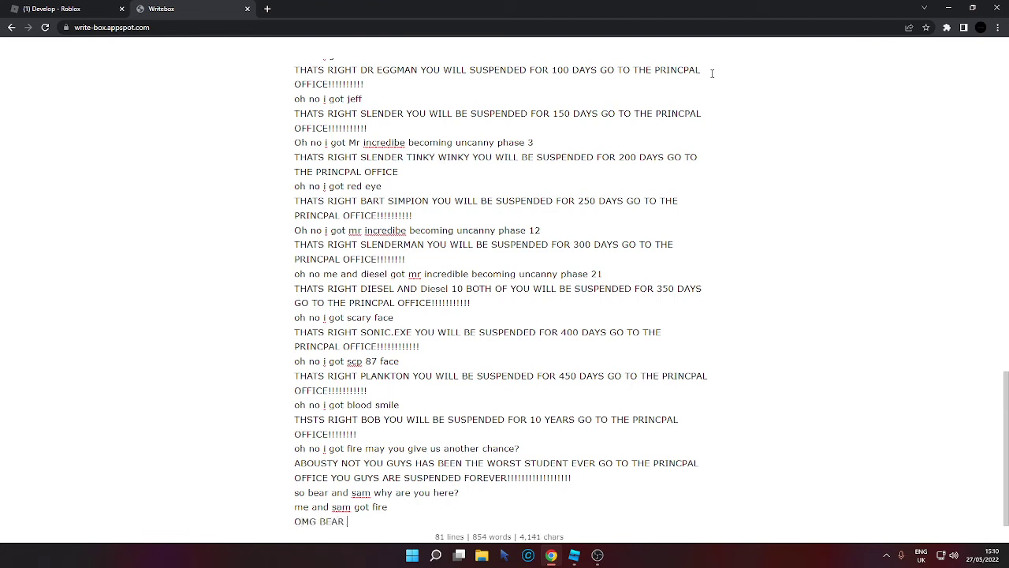
{"action": "type", "text": " AND SAM HOW DARE"}
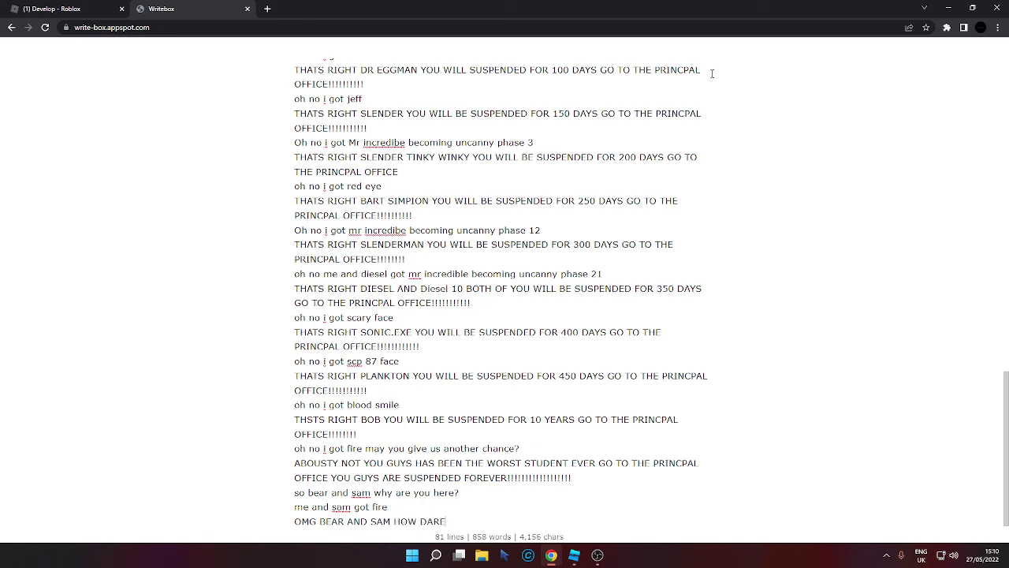
{"action": "type", "text": " YOU GET IN DEAD MEAT TH"}
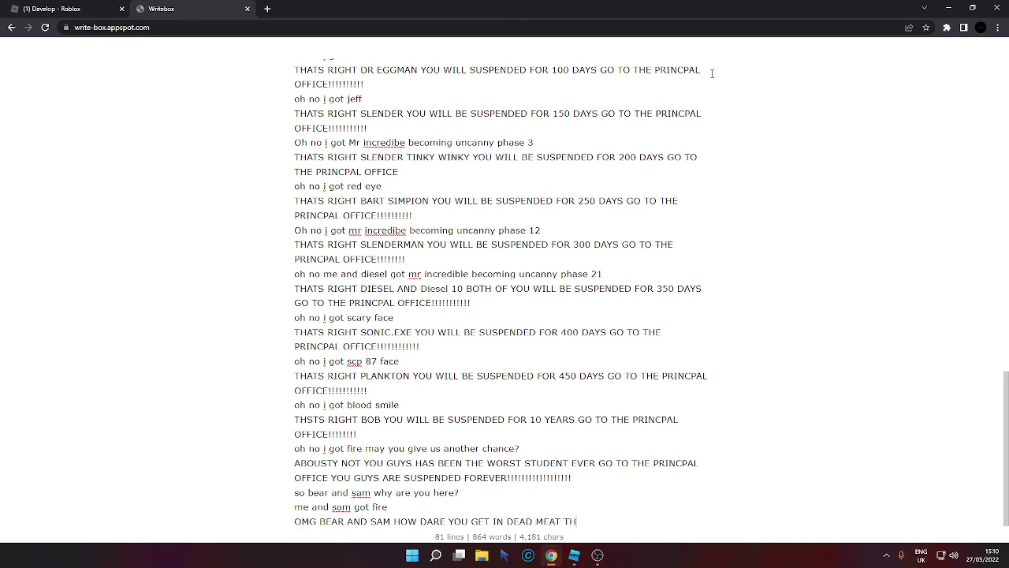
{"action": "type", "text": "TA"}
{"action": "type", "text": "TS "}
{"action": "type", "text": "IT YOU"}
{"action": "type", "text": " GUY"}
{"action": "type", "text": "S ARE SUSPENDED "}
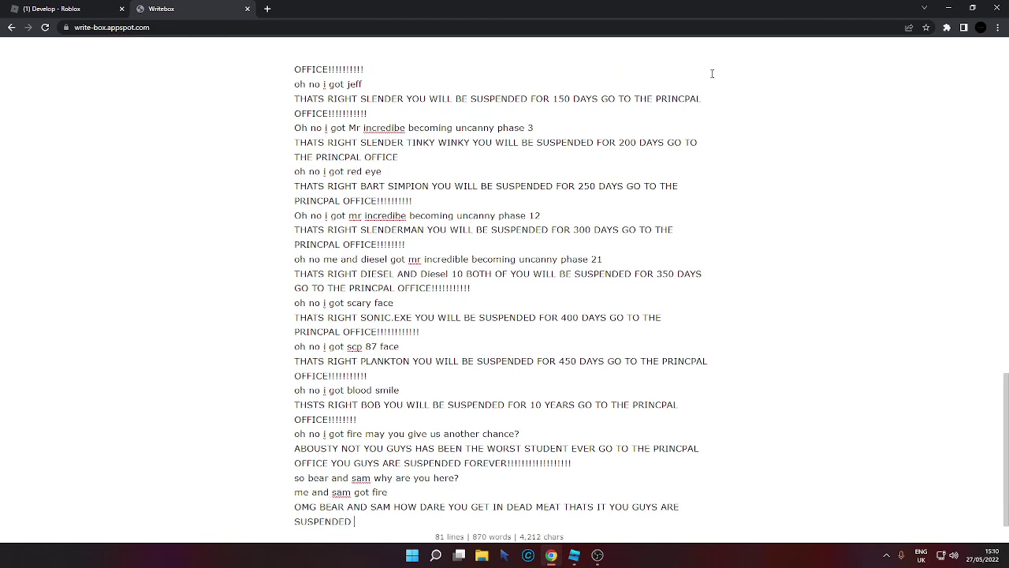
{"action": "type", "text": "GOREVER GO HOME NOW!!!!!!!!!!!!!!!"}
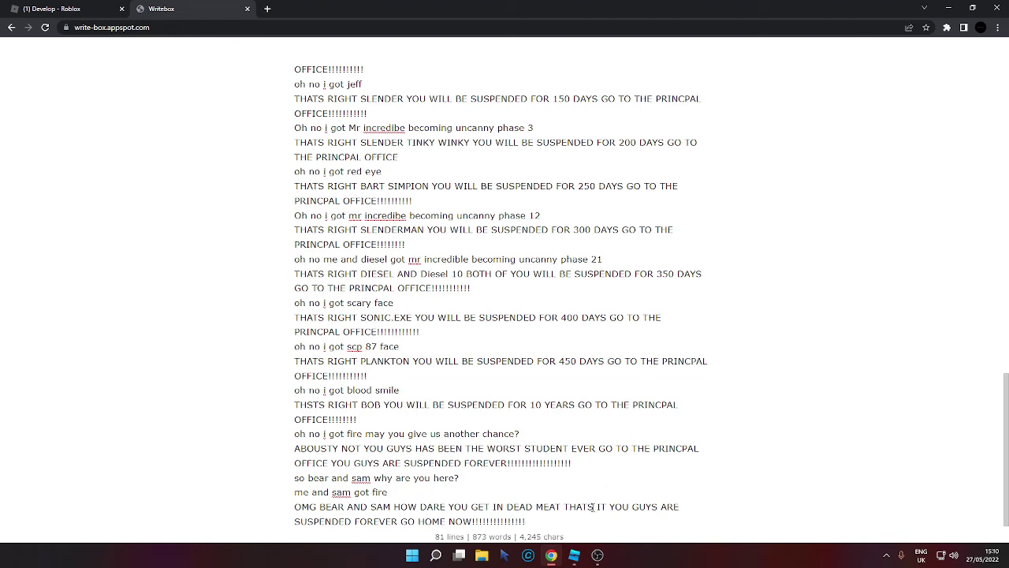
Switch to Roblox Studio and move the pale bear from the principal's office into the house's living room beside the brown bear.
{"action": "left_click", "coordinate": [574, 555]}
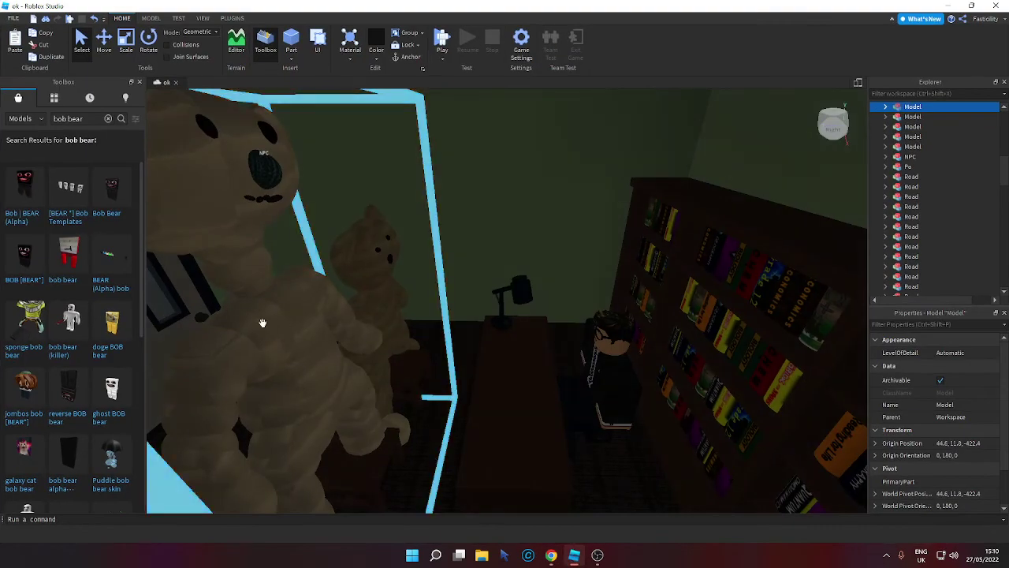
{"action": "left_click", "coordinate": [336, 295]}
{"action": "right_click_drag", "start_coordinate": [335, 295], "coordinate": [320, 281]}
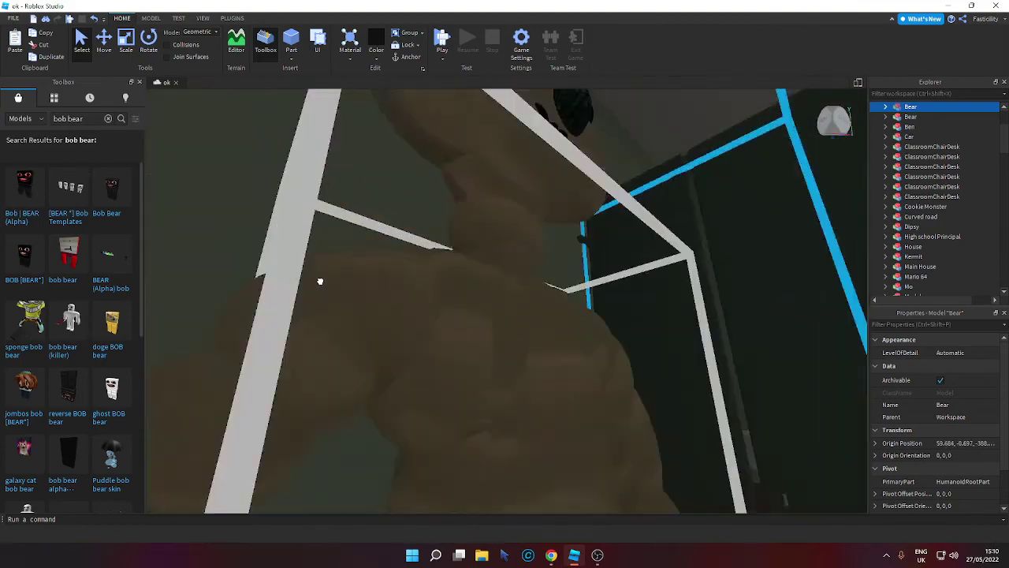
{"action": "key", "text": "w"}
{"action": "left_click_drag", "start_coordinate": [320, 280], "coordinate": [392, 349]}
{"action": "key", "text": "f"}
{"action": "scroll", "coordinate": [347, 324], "scroll_direction": "up", "scroll_amount": 8}
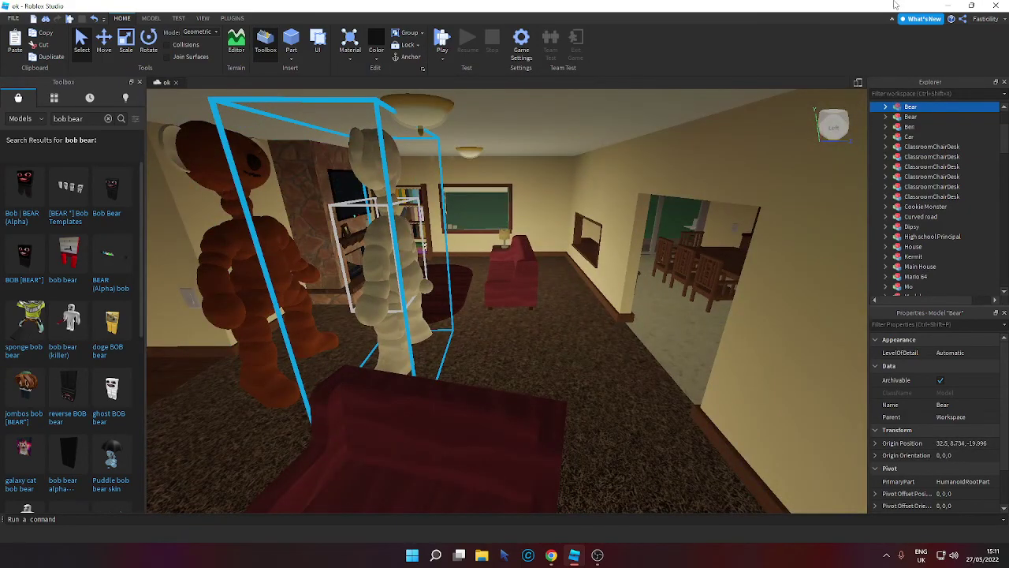
Switch to the Writebox script and start a new line with "GRRRRRRRRRRRR BEAR HOW DAREW GET IN DEAD MEAT THATS IT YOU ARE GROUNDED FOR".
{"action": "left_click", "coordinate": [947, 5]}
{"action": "key", "text": "Return"}
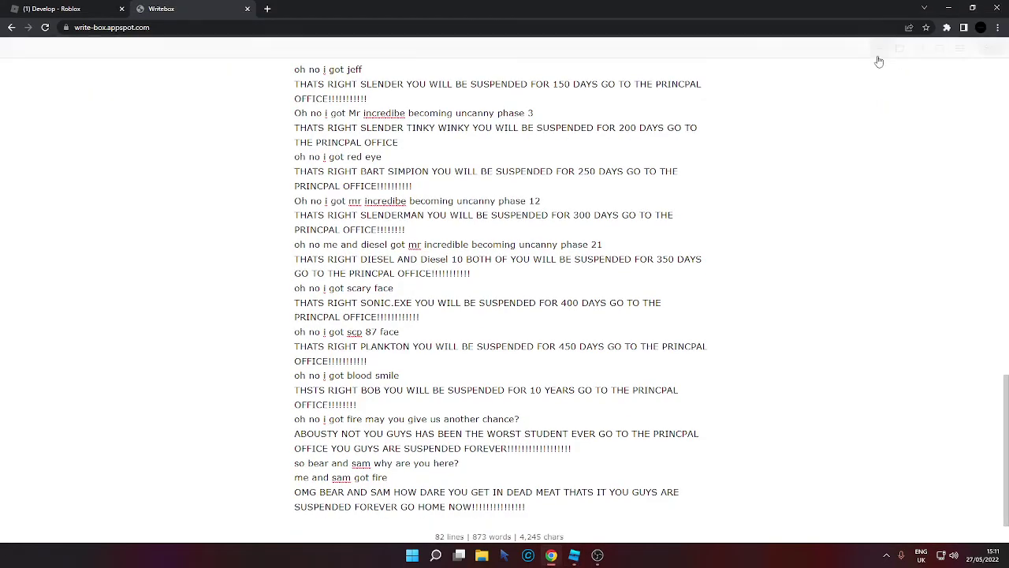
{"action": "type", "text": "GRRRRRRRRRRRR BEA"}
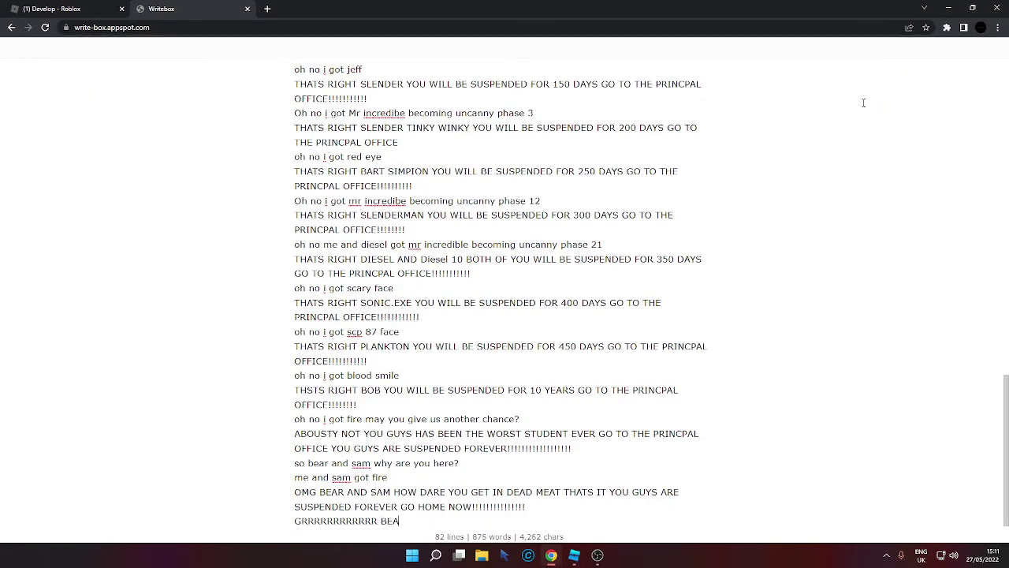
{"action": "type", "text": "R HOW DAREW GET IN "}
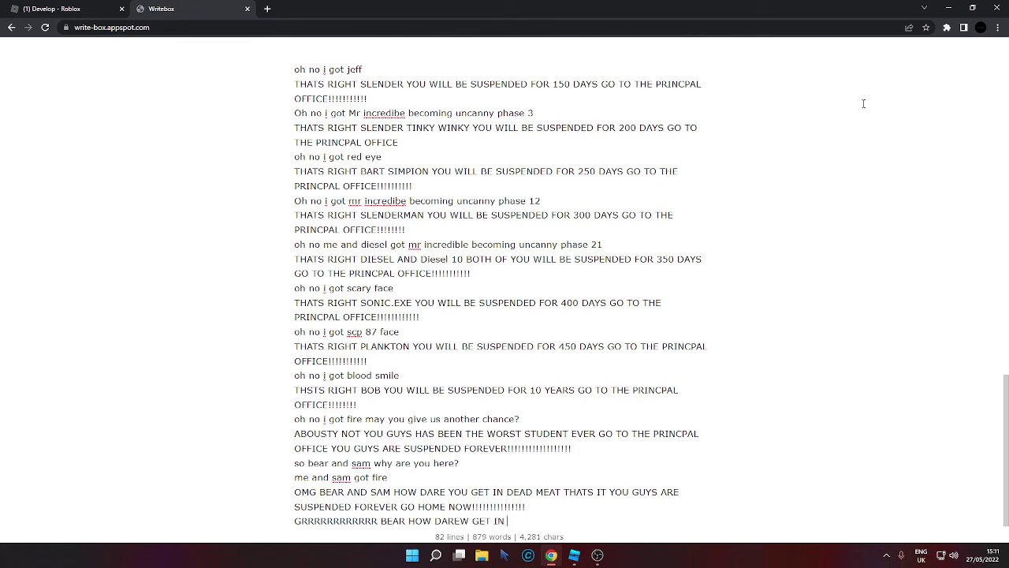
{"action": "type", "text": "DEAD MEAT THATS IT Y"}
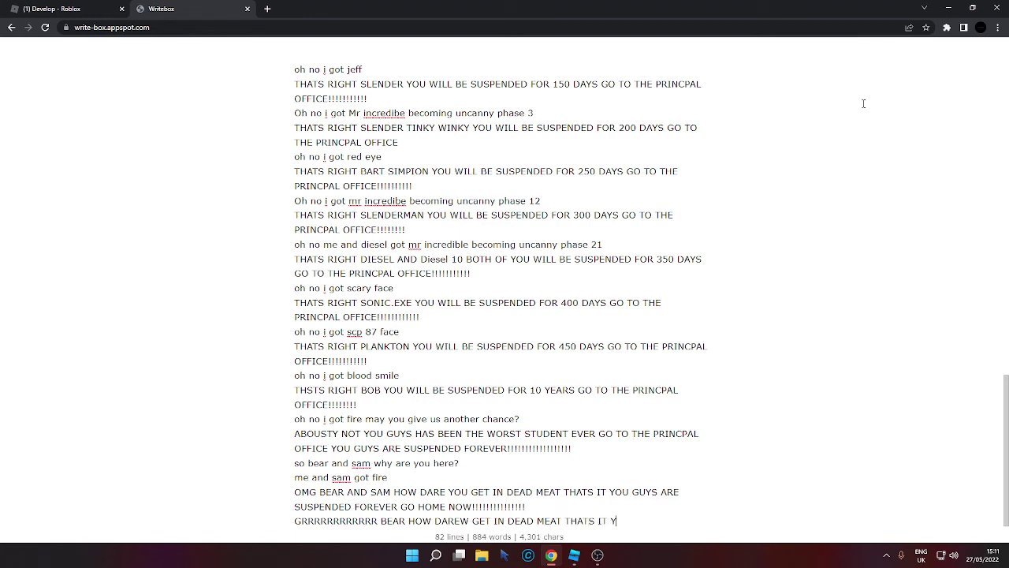
{"action": "type", "text": "OU ARE GROUNDED FOR "}
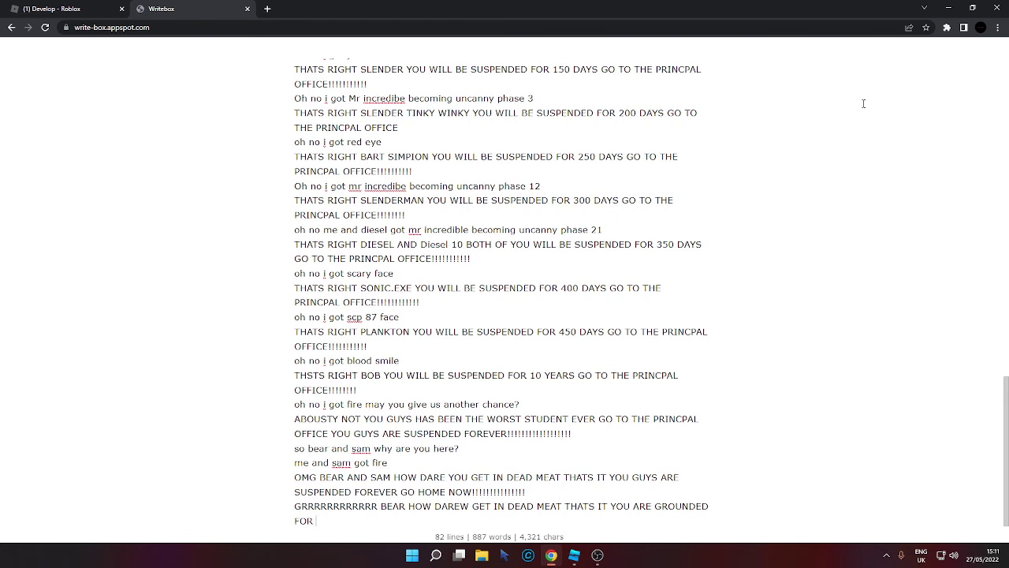
Complete the line with "10 BILLION YEARS GO TO YOUR ROOM RIGHT NOW AND DONT COME OUT UNTIL YOU DIE!!!!!!!!!!!!".
{"action": "type", "text": "10 BILLION YEARS GO TO YOUR"}
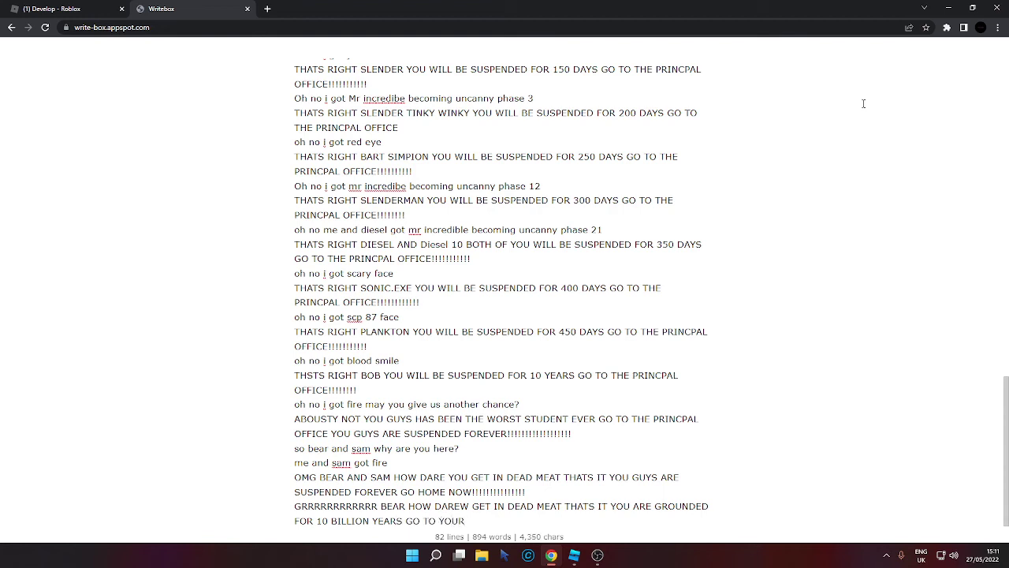
{"action": "type", "text": " ROOM RIGHT NOW AND "}
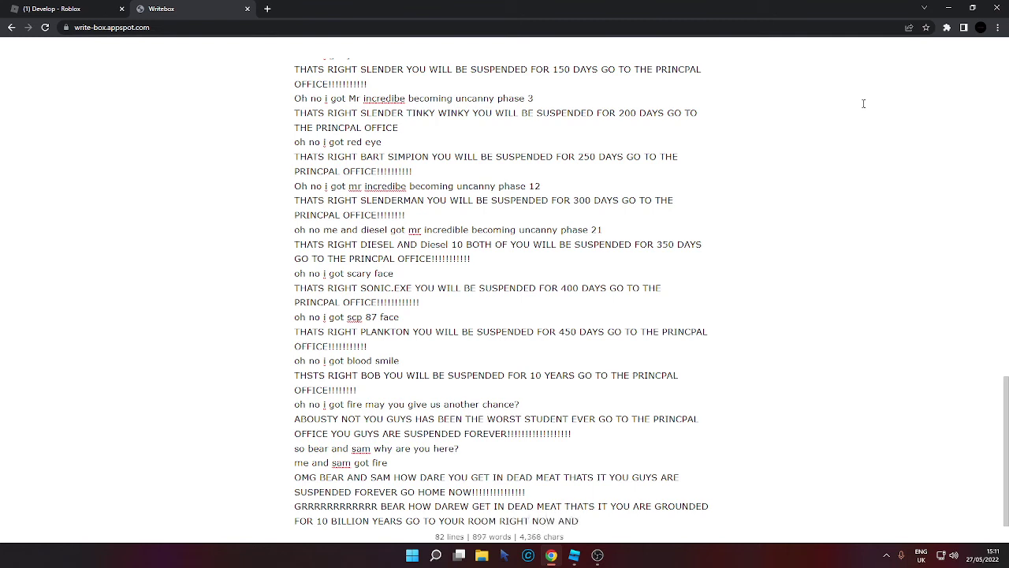
{"action": "type", "text": "DO"}
{"action": "type", "text": "NT COME OU"}
{"action": "type", "text": "N"}
{"action": "key", "text": "BackSpace"}
{"action": "type", "text": "UNTIL Y"}
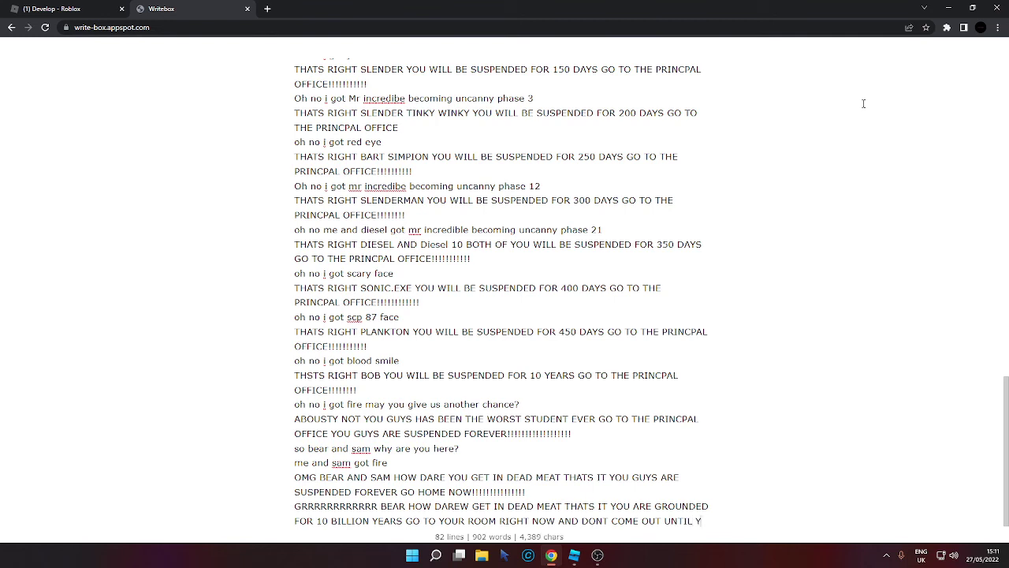
{"action": "type", "text": "OU DIE"}
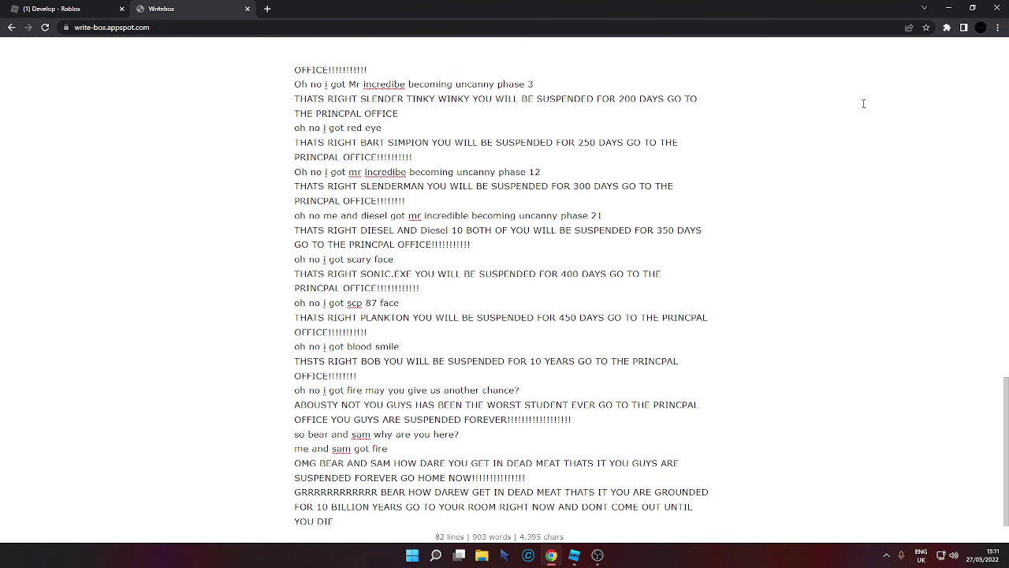
{"action": "type", "text": "!!!!!!!!!!!!"}
Switch to Roblox Studio and move the pale bear from the living room into the pink-walled bedroom.
{"action": "left_click", "coordinate": [574, 555]}
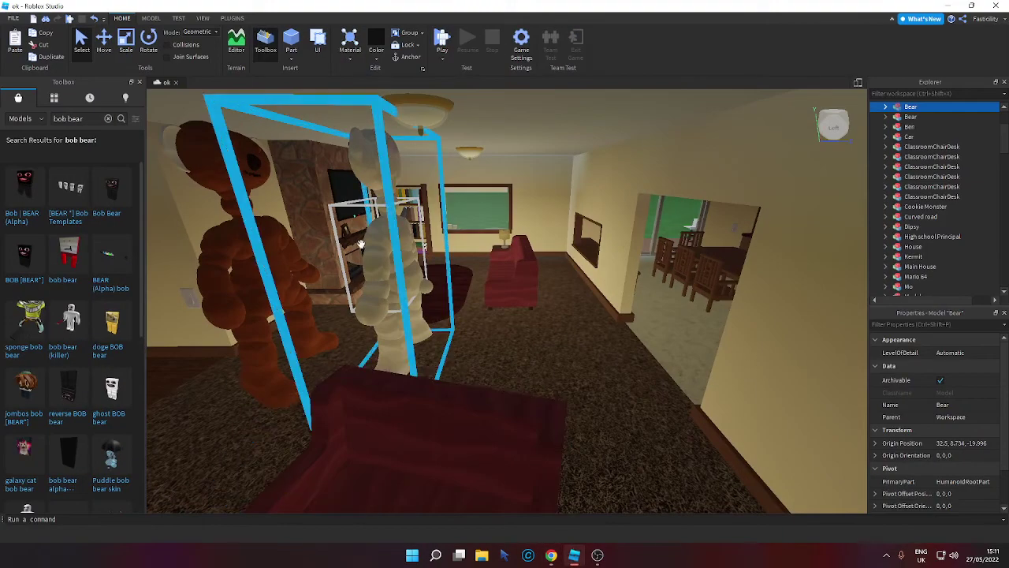
{"action": "left_click_drag", "start_coordinate": [382, 273], "coordinate": [472, 271]}
{"action": "scroll", "coordinate": [471, 271], "scroll_direction": "down", "scroll_amount": 3}
Switch to the Writebox script and add the line "WAAAAAAAAAAAAA!!!!!!!!!!".
{"action": "left_click", "coordinate": [946, 6]}
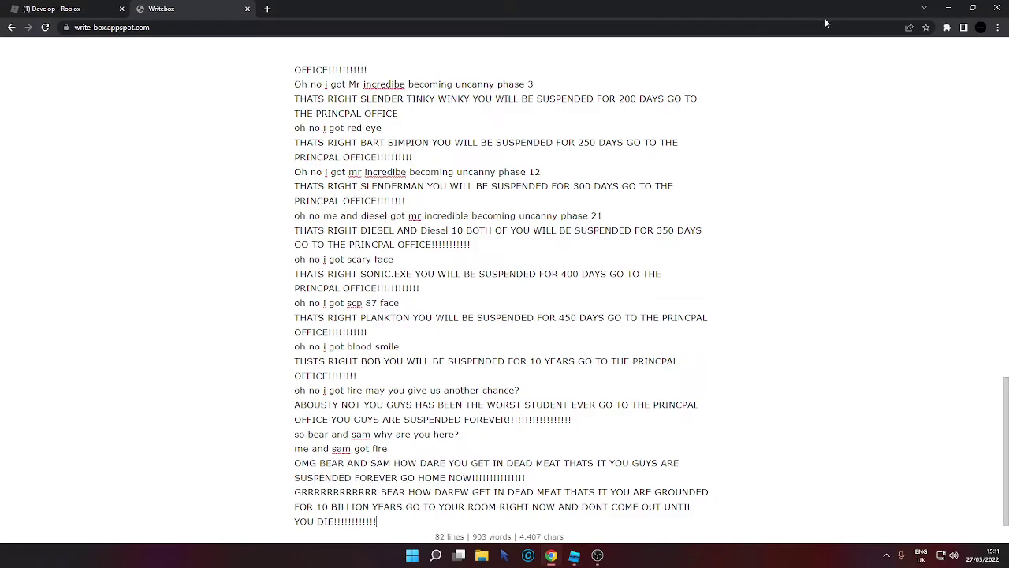
{"action": "key", "text": "Return"}
{"action": "type", "text": "WAAAAAAAAAAAAA!"}
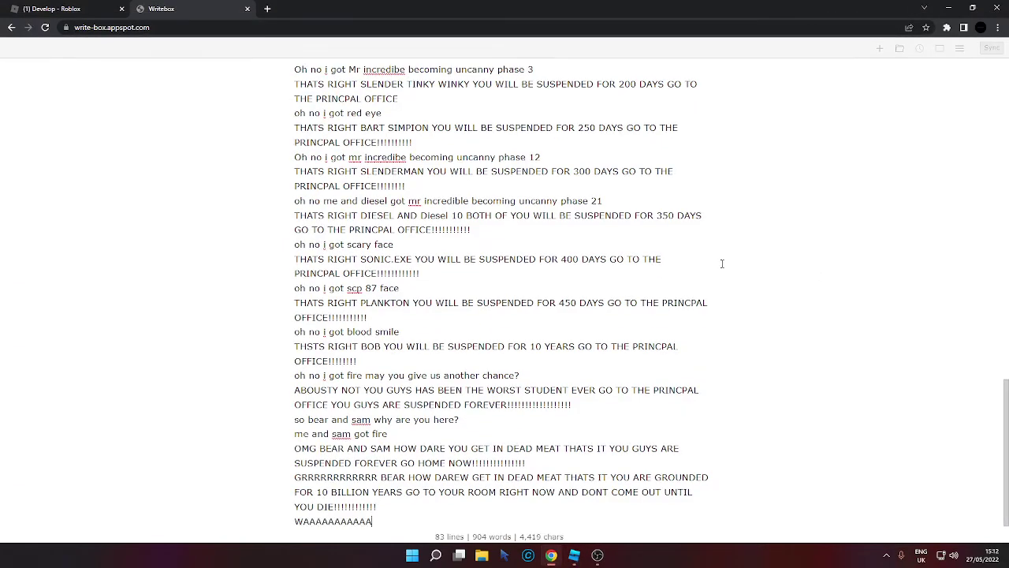
{"action": "type", "text": "!!!!!!!!!"}
Switch to Roblox Studio and carry the teddy bear out of the principal's office toward the houses along the road.
{"action": "left_click", "coordinate": [575, 555]}
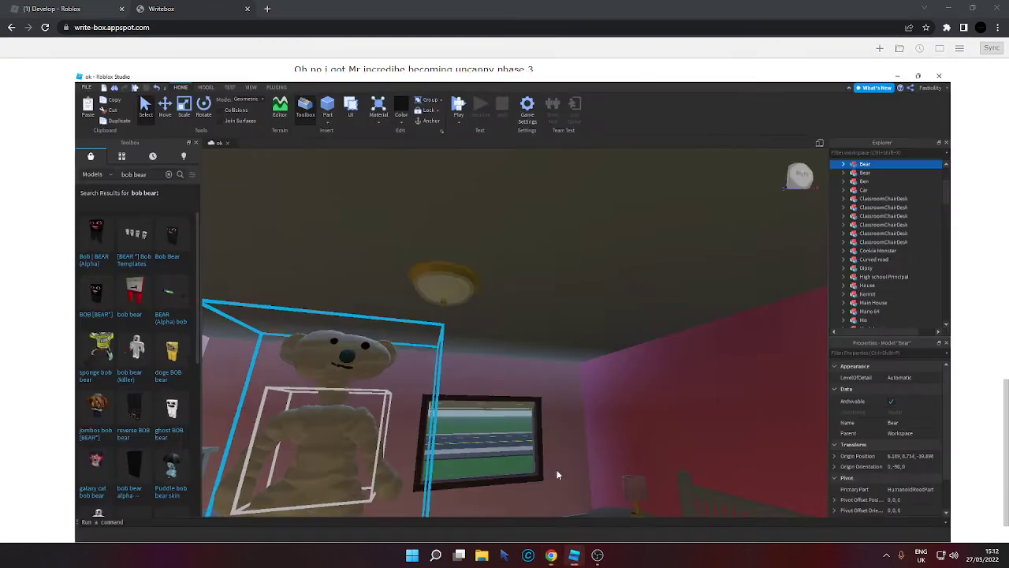
{"action": "scroll", "coordinate": [532, 205], "scroll_direction": "up", "scroll_amount": 5}
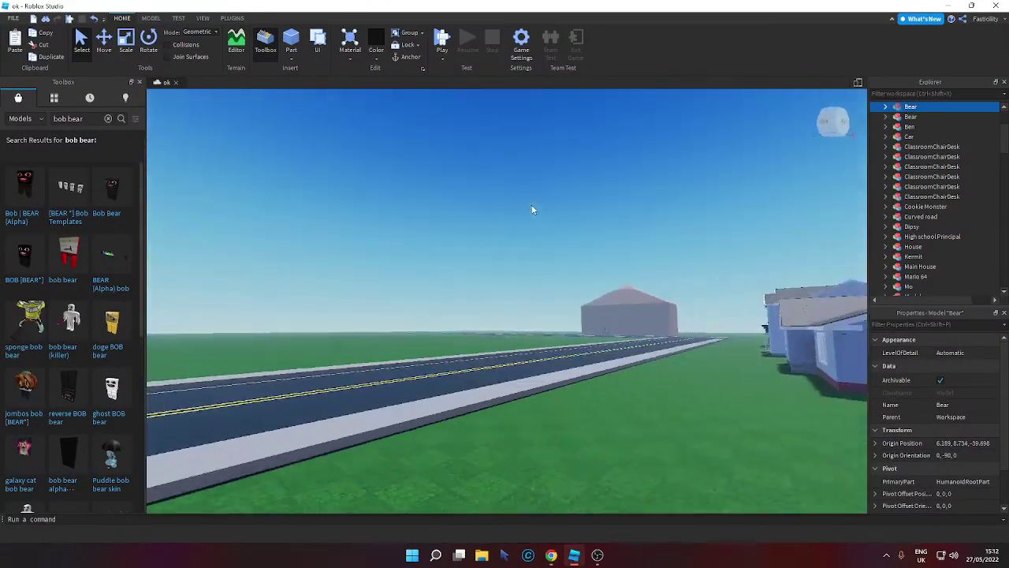
{"action": "key", "text": "w"}
{"action": "right_click_drag", "start_coordinate": [531, 205], "coordinate": [527, 219]}
{"action": "key", "text": "w"}
{"action": "key", "text": "w"}
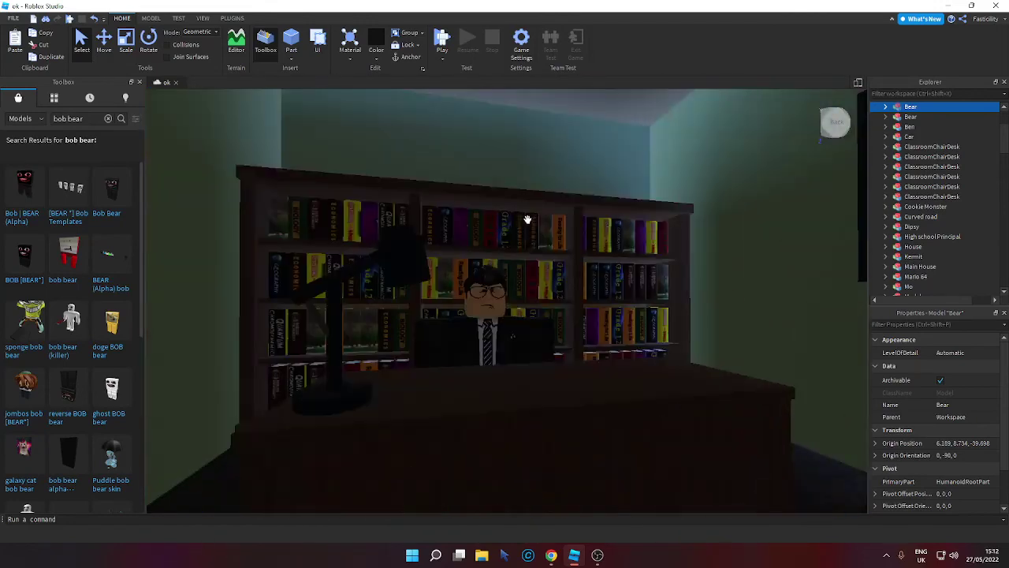
{"action": "key", "text": "s"}
{"action": "left_click_drag", "start_coordinate": [512, 250], "coordinate": [516, 254]}
{"action": "right_click_drag", "start_coordinate": [514, 257], "coordinate": [515, 255]}
{"action": "left_click_drag", "start_coordinate": [516, 255], "coordinate": [516, 253]}
{"action": "right_click_drag", "start_coordinate": [516, 255], "coordinate": [517, 253]}
{"action": "key", "text": "w"}
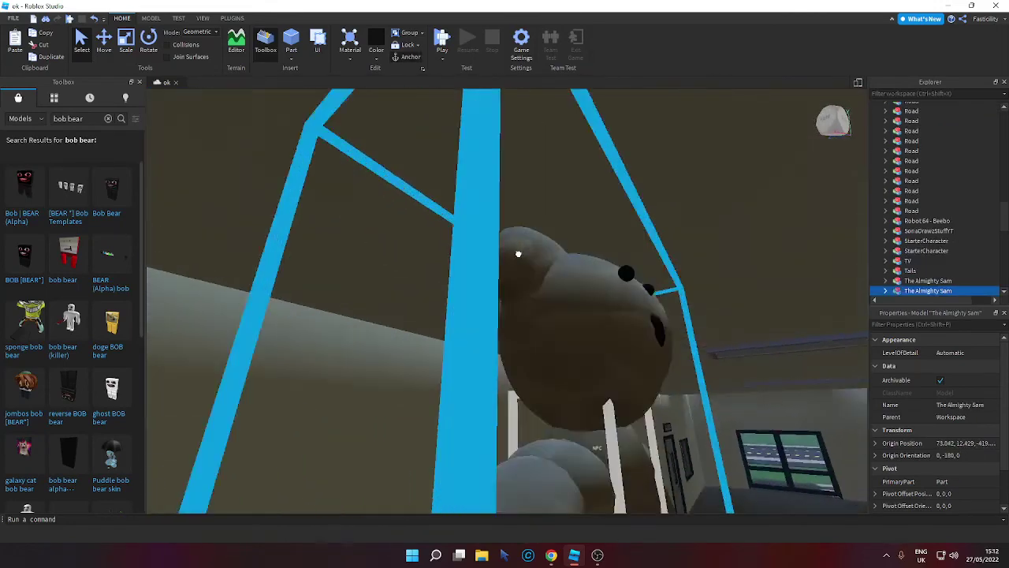
{"action": "left_click_drag", "start_coordinate": [516, 253], "coordinate": [517, 254]}
{"action": "right_click_drag", "start_coordinate": [516, 253], "coordinate": [518, 253]}
{"action": "key", "text": "w"}
{"action": "left_click_drag", "start_coordinate": [518, 254], "coordinate": [517, 255]}
{"action": "right_click_drag", "start_coordinate": [517, 255], "coordinate": [517, 254]}
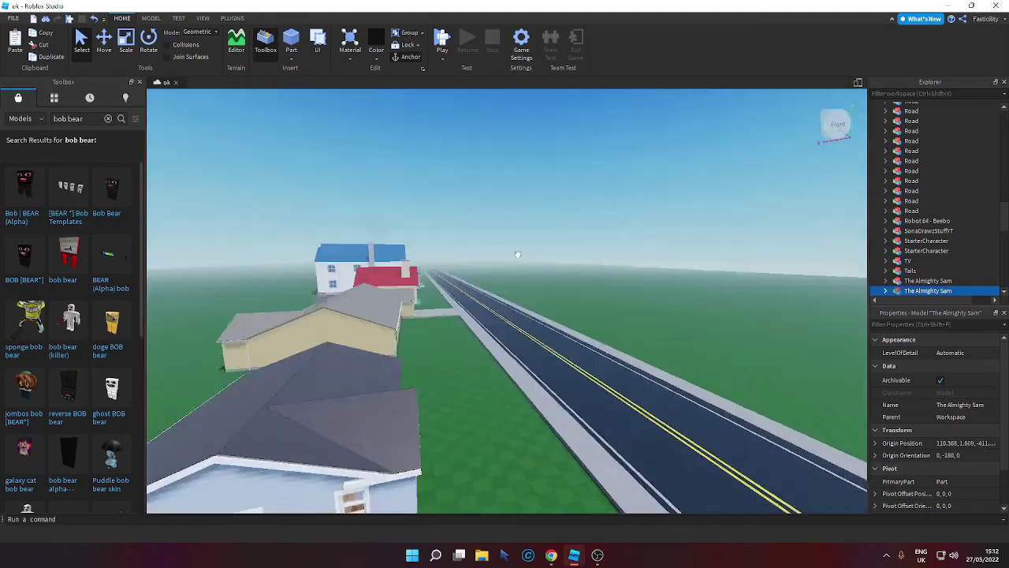
Move the teddy bear into the house's blue-walled living room and stand it beside the brown teddy bear.
{"action": "left_click_drag", "start_coordinate": [518, 255], "coordinate": [517, 254]}
{"action": "right_click_drag", "start_coordinate": [517, 254], "coordinate": [518, 254]}
{"action": "left_click_drag", "start_coordinate": [517, 254], "coordinate": [518, 254]}
{"action": "right_click_drag", "start_coordinate": [517, 254], "coordinate": [518, 254]}
{"action": "left_click_drag", "start_coordinate": [519, 254], "coordinate": [517, 255]}
{"action": "right_click_drag", "start_coordinate": [518, 254], "coordinate": [517, 255]}
{"action": "left_click_drag", "start_coordinate": [517, 255], "coordinate": [518, 254]}
{"action": "right_click_drag", "start_coordinate": [517, 254], "coordinate": [518, 254]}
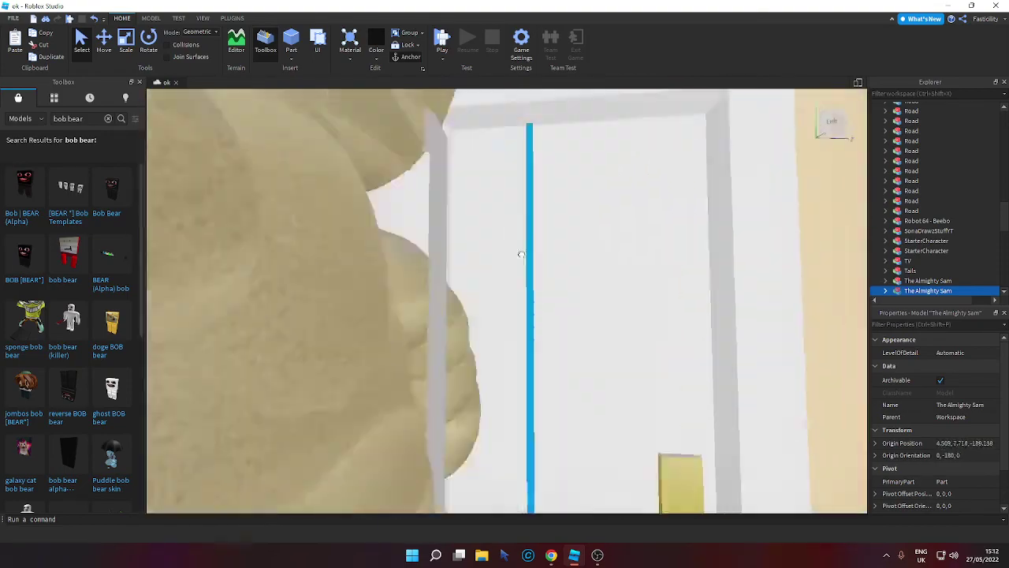
{"action": "left_click_drag", "start_coordinate": [518, 254], "coordinate": [517, 254]}
{"action": "right_click_drag", "start_coordinate": [518, 254], "coordinate": [518, 254]}
{"action": "left_click_drag", "start_coordinate": [517, 254], "coordinate": [518, 254]}
{"action": "right_click_drag", "start_coordinate": [517, 253], "coordinate": [518, 254]}
{"action": "left_click_drag", "start_coordinate": [518, 254], "coordinate": [518, 255]}
{"action": "right_click_drag", "start_coordinate": [517, 254], "coordinate": [518, 255]}
{"action": "key", "text": "w"}
{"action": "left_click_drag", "start_coordinate": [518, 254], "coordinate": [518, 261]}
{"action": "right_click_drag", "start_coordinate": [518, 254], "coordinate": [518, 261]}
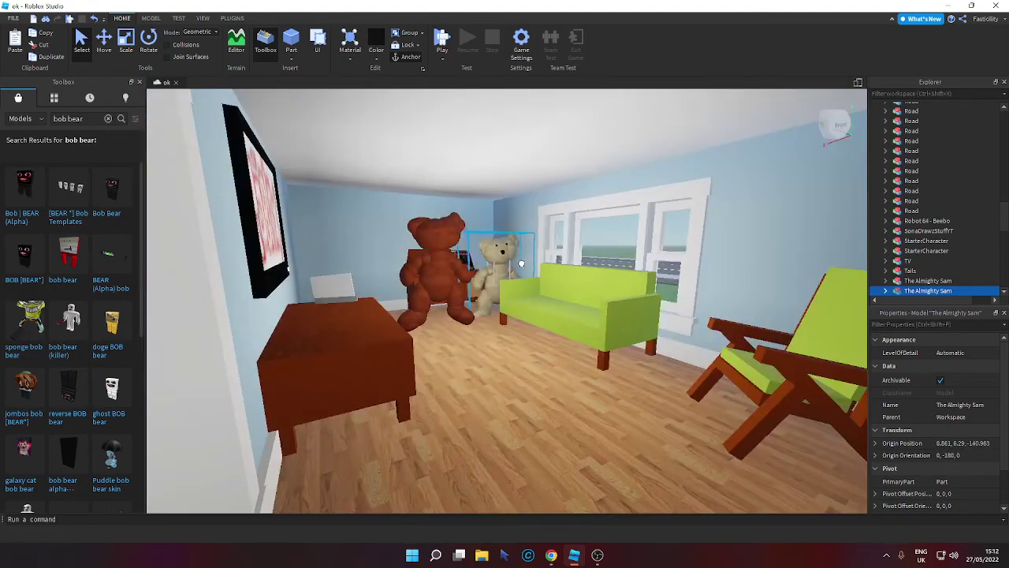
{"action": "left_click_drag", "start_coordinate": [518, 261], "coordinate": [460, 347]}
{"action": "key", "text": "w"}
{"action": "right_click_drag", "start_coordinate": [460, 347], "coordinate": [555, 210]}
Switch to the Writebox script and start a new line with "GRRRRRRRRRRRRR SAM HOW DARE YOU GET IN DEAD MEAT THATS".
{"action": "left_click", "coordinate": [952, 6]}
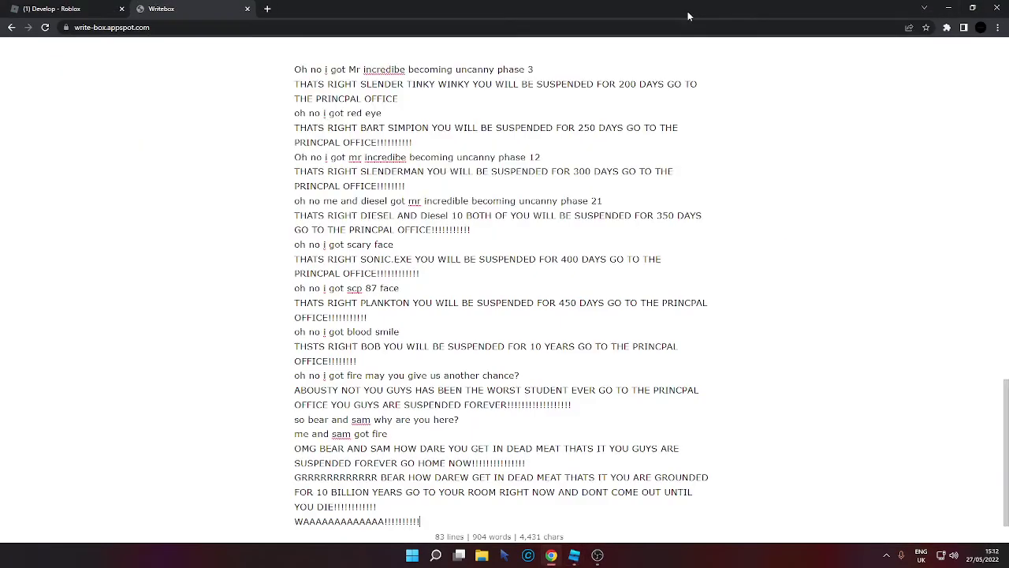
{"action": "type", "text": "GRRRRRRRRRRRRR D"}
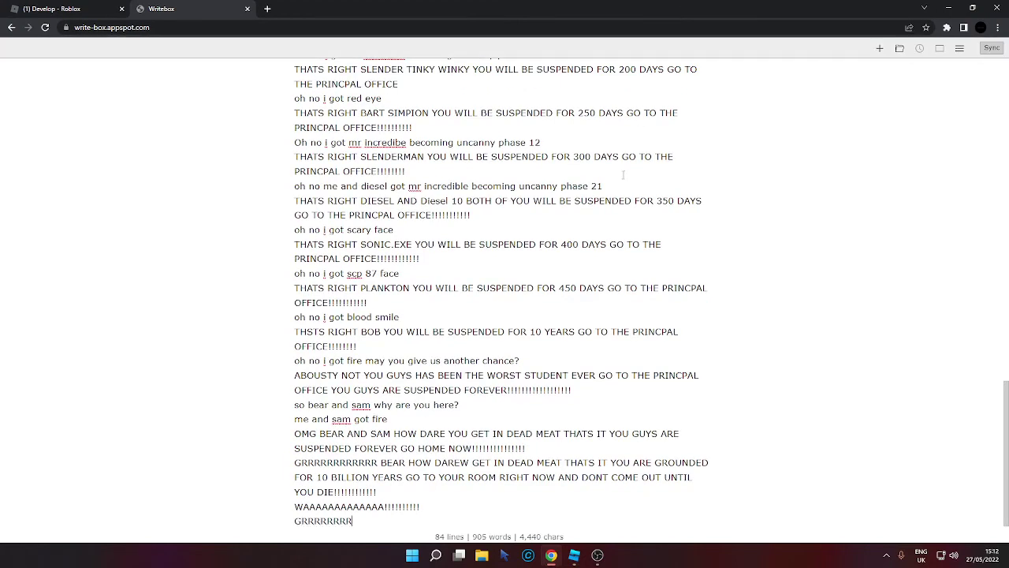
{"action": "key", "text": "BackSpace"}
{"action": "key", "text": "BackSpace"}
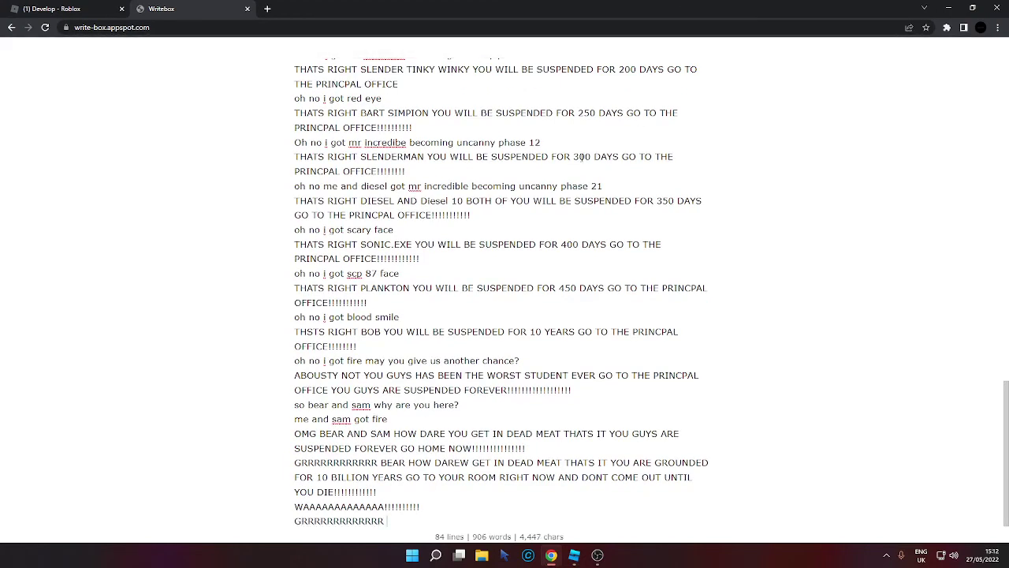
{"action": "type", "text": "SAM HOW DARE YOU GE"}
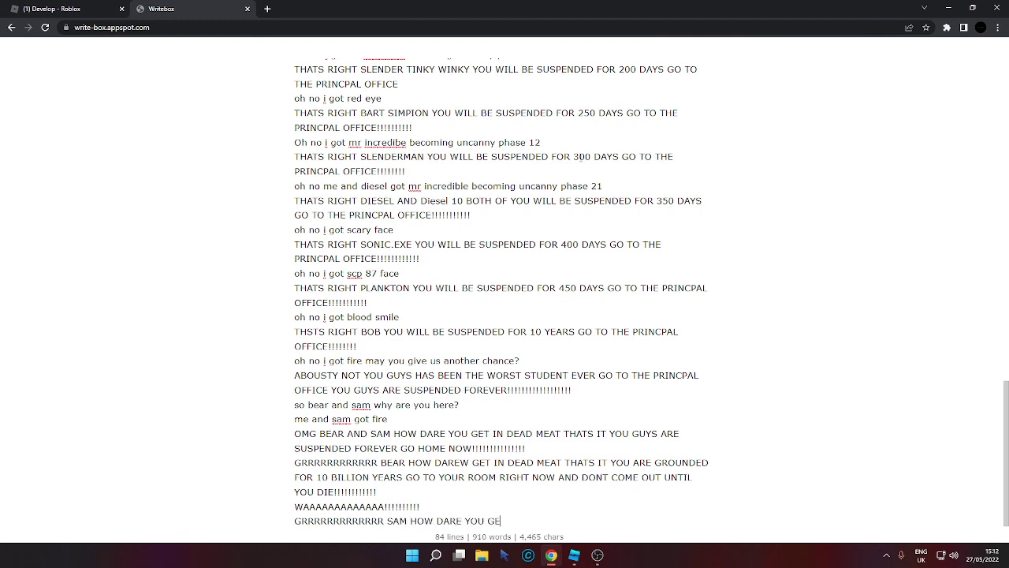
{"action": "type", "text": "T IN DEAD MEAT THATS"}
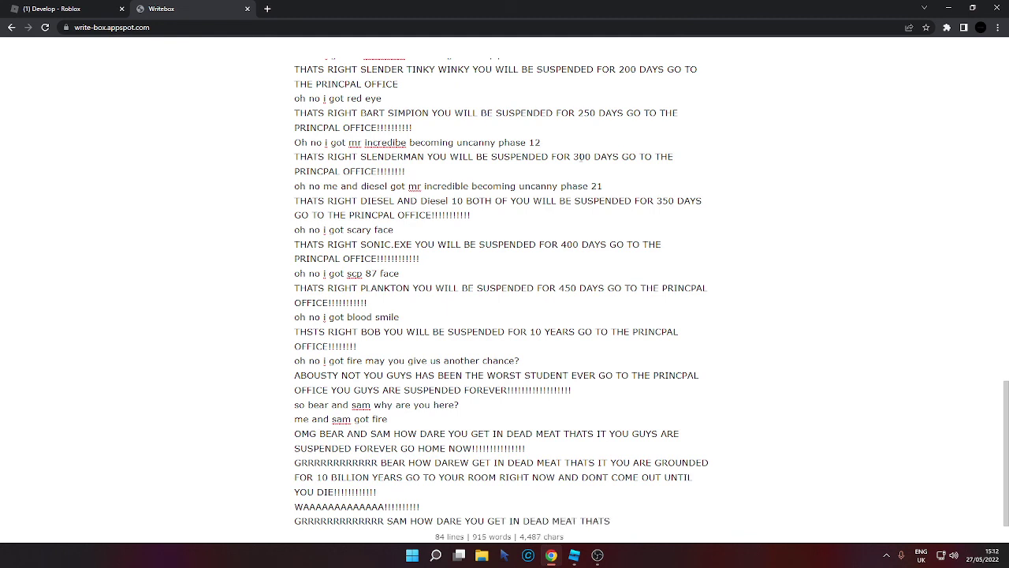
Complete the line with "IT YOU ARE GROUNDED FOR 10 BILLION YEARS GO TO YOUR ROOM AND DONT COMEOUT UNTIL YOU DIE!!!!!!!".
{"action": "type", "text": " IT YOU ARWE"}
{"action": "key", "text": "BackSpace"}
{"action": "type", "text": "E GROUNDE"}
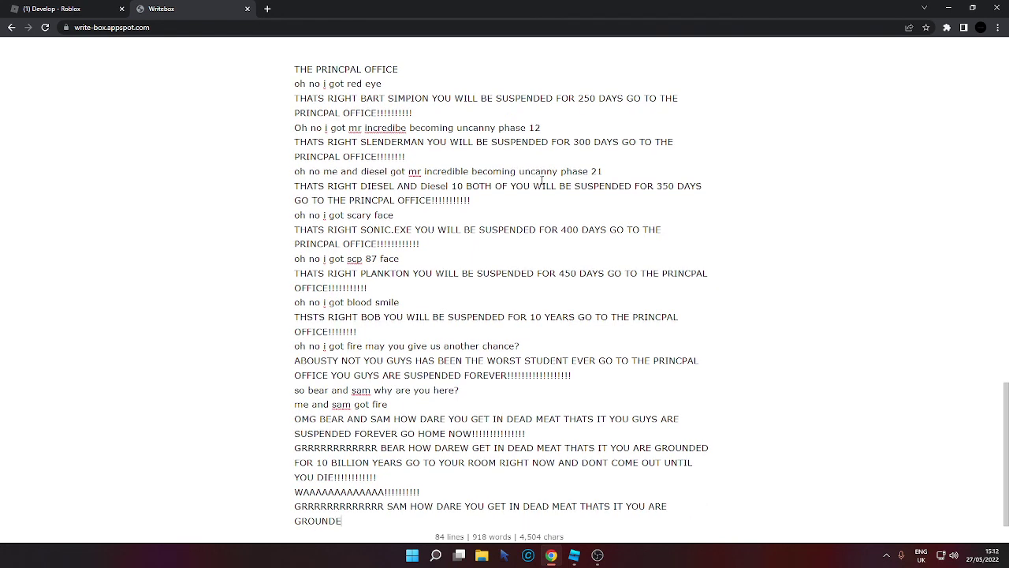
{"action": "type", "text": "D FPO"}
{"action": "type", "text": "O"}
{"action": "type", "text": "R 10 BILL"}
{"action": "type", "text": "ION YEARS GO T"}
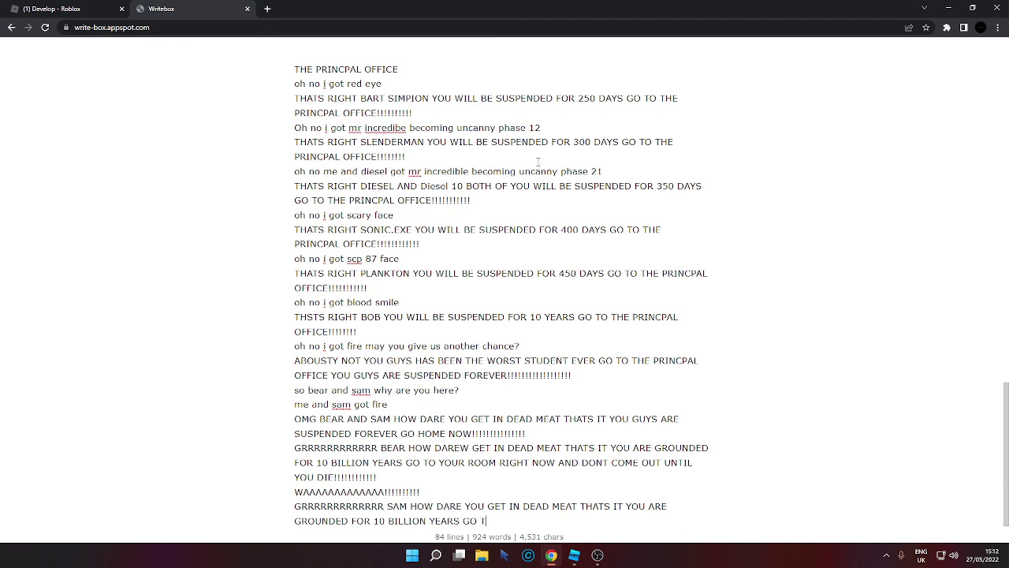
{"action": "type", "text": "O YOUR ROOM AND DONT C"}
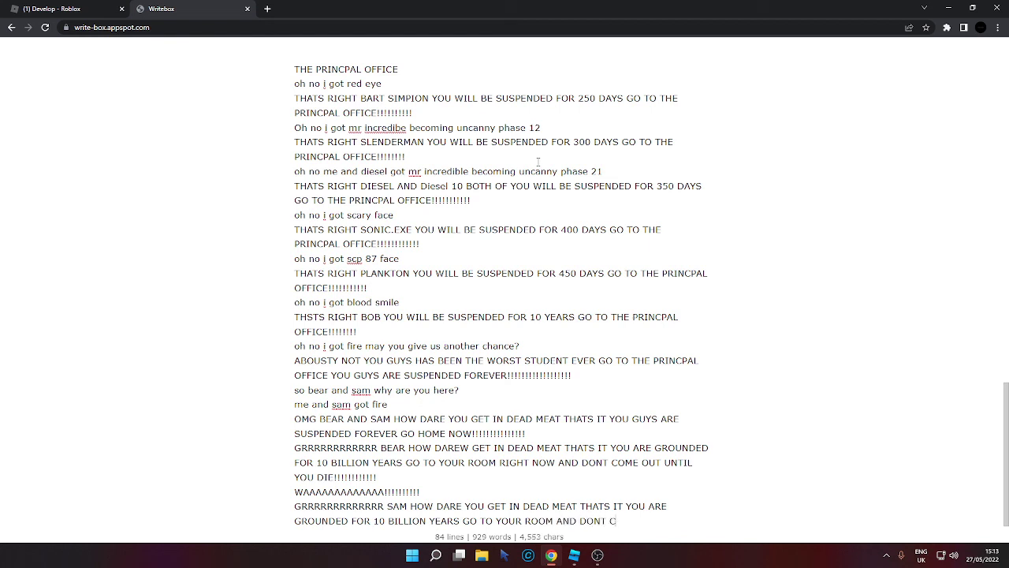
{"action": "type", "text": "OMEOUT UNTIL YOU D"}
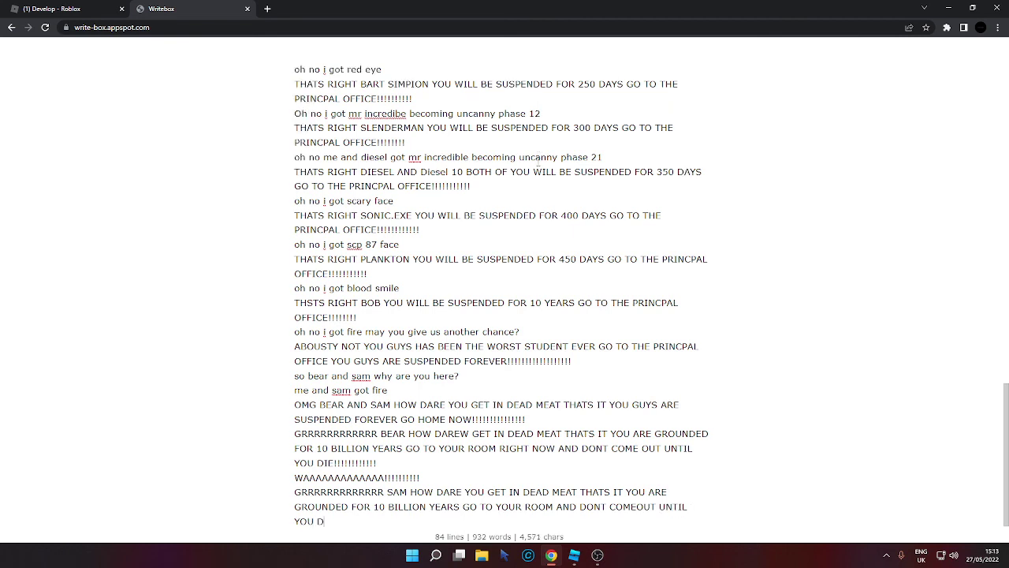
{"action": "type", "text": "IE!!!!!!!"}
Switch to Roblox Studio and move the teddy bear from the living room onto the blue bed in the green-walled bedroom.
{"action": "left_click", "coordinate": [574, 555]}
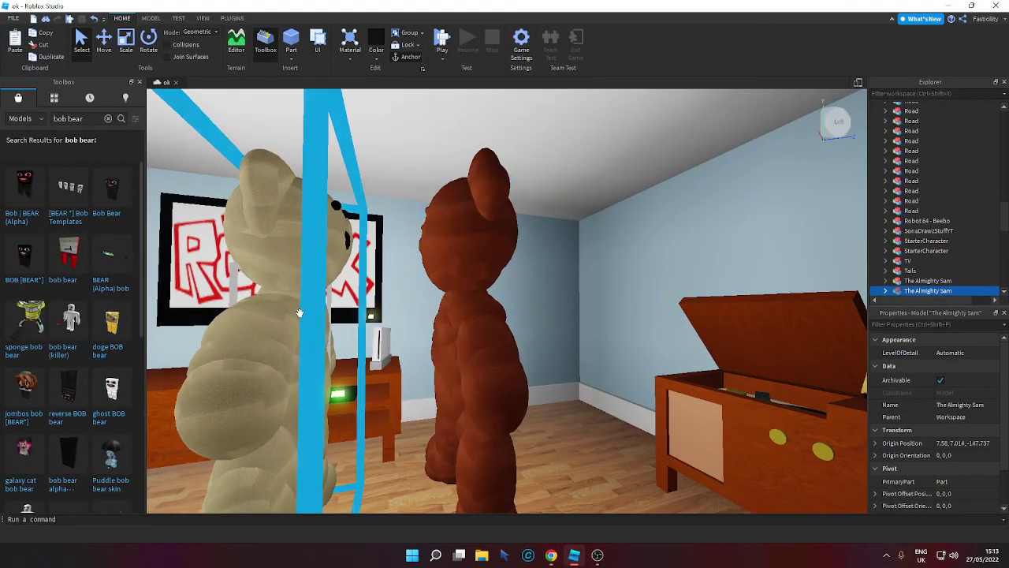
{"action": "key", "text": "a"}
{"action": "left_click_drag", "start_coordinate": [298, 314], "coordinate": [344, 308]}
{"action": "key", "text": "w"}
{"action": "key", "text": "e"}
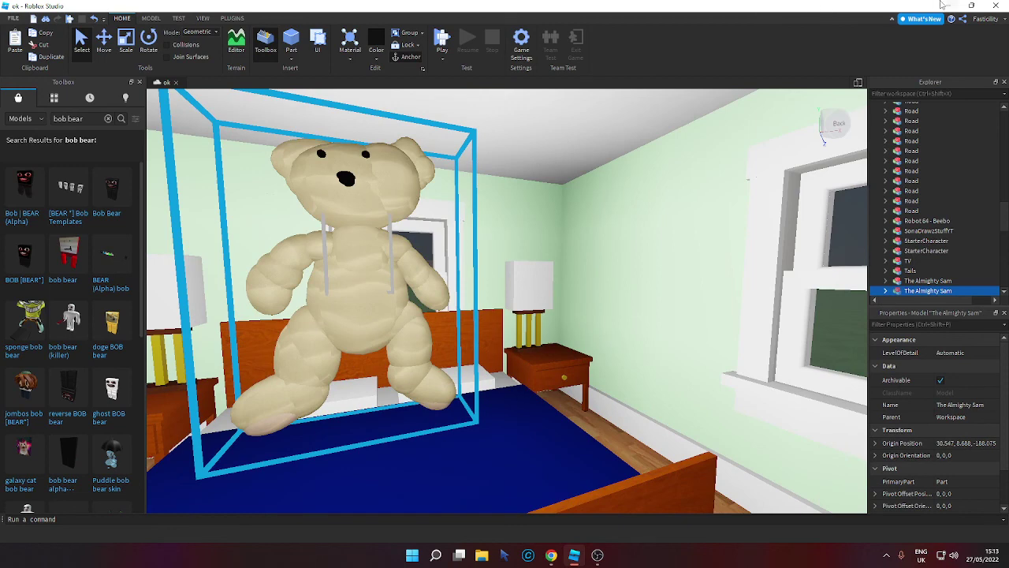
Switch to the Writebox script and add the closing line "WAAAAAAAAAAAAAA!!!!!!!!!!".
{"action": "left_click", "coordinate": [949, 6]}
{"action": "key", "text": "Return"}
{"action": "type", "text": "WA"}
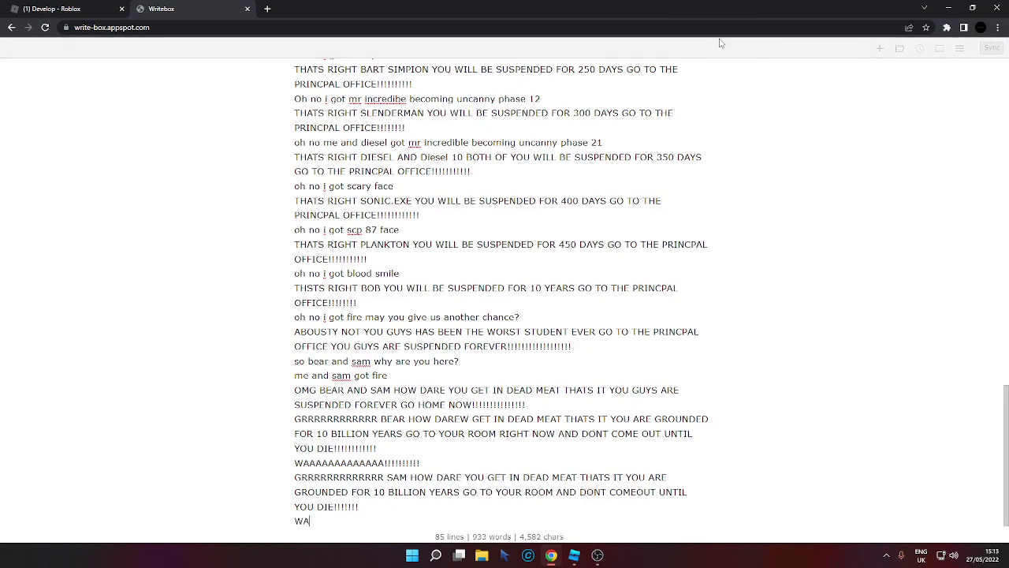
{"action": "type", "text": "AAAAAAAAAAAAA!!!!!!!!!!"}
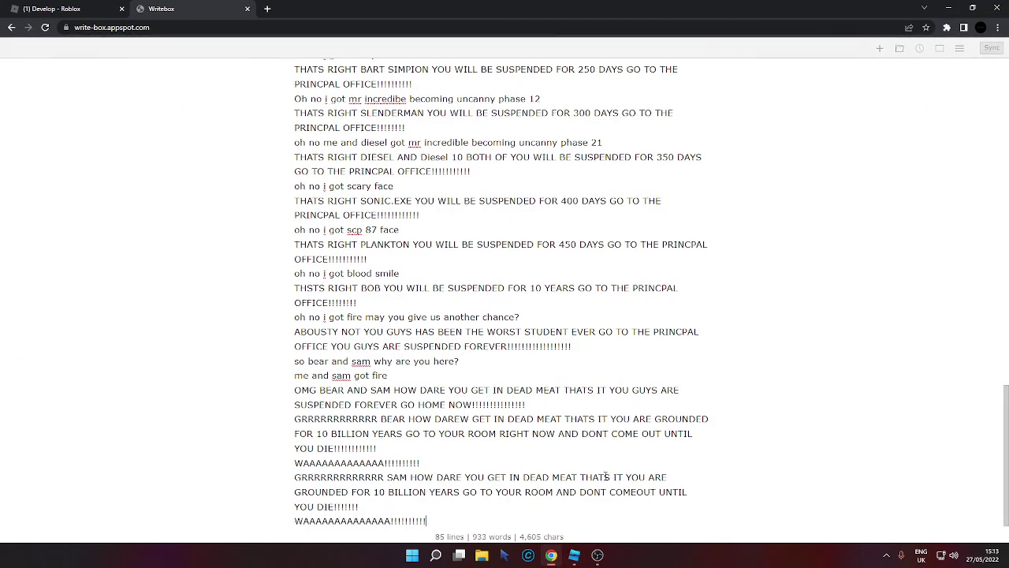
{"action": "left_click", "coordinate": [598, 555]}
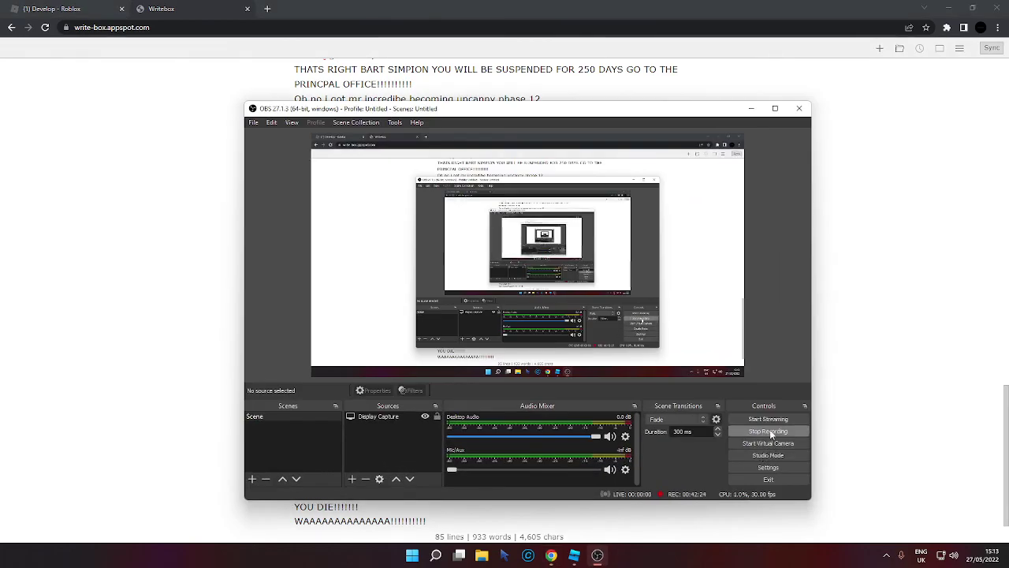